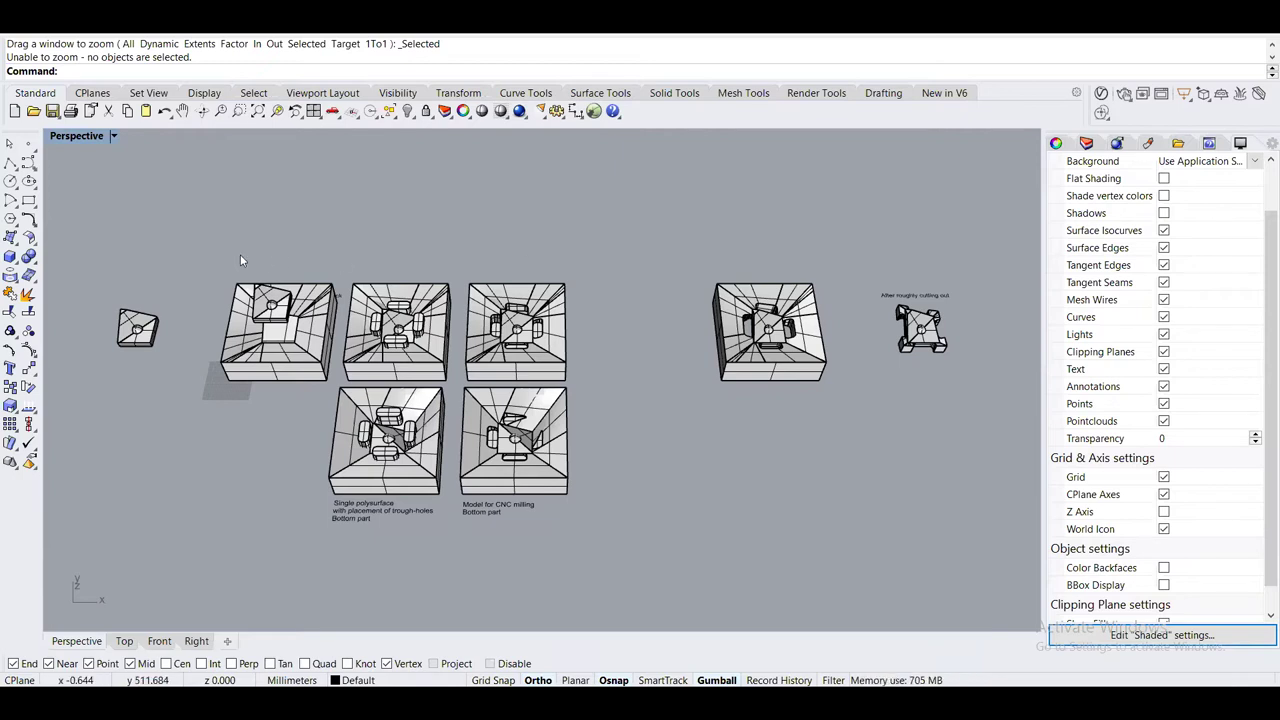
Select the small block with the hemisphere and zoom onto it with ZS
{"action": "scroll", "coordinate": [302, 375], "scroll_direction": "up", "scroll_amount": 5}
{"action": "scroll", "coordinate": [302, 375], "scroll_direction": "up", "scroll_amount": 4}
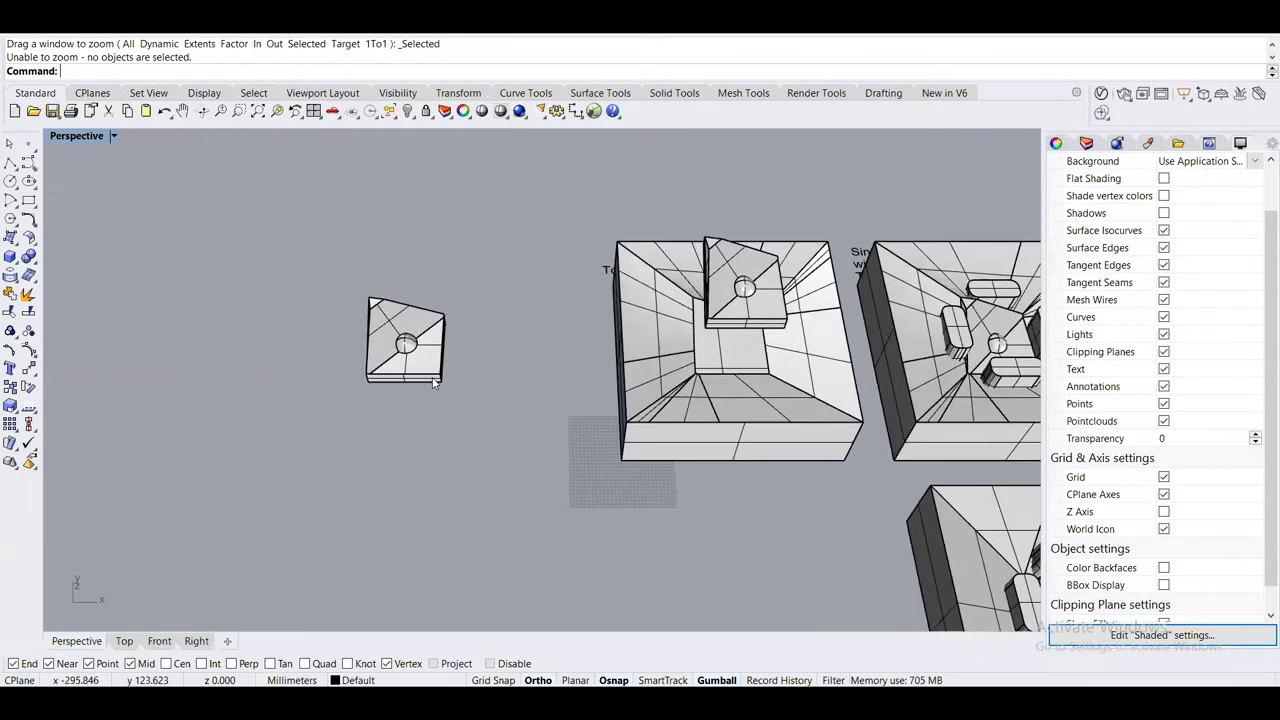
{"action": "left_click", "coordinate": [455, 315]}
{"action": "type", "text": "ZS"}
{"action": "key", "text": "Return"}
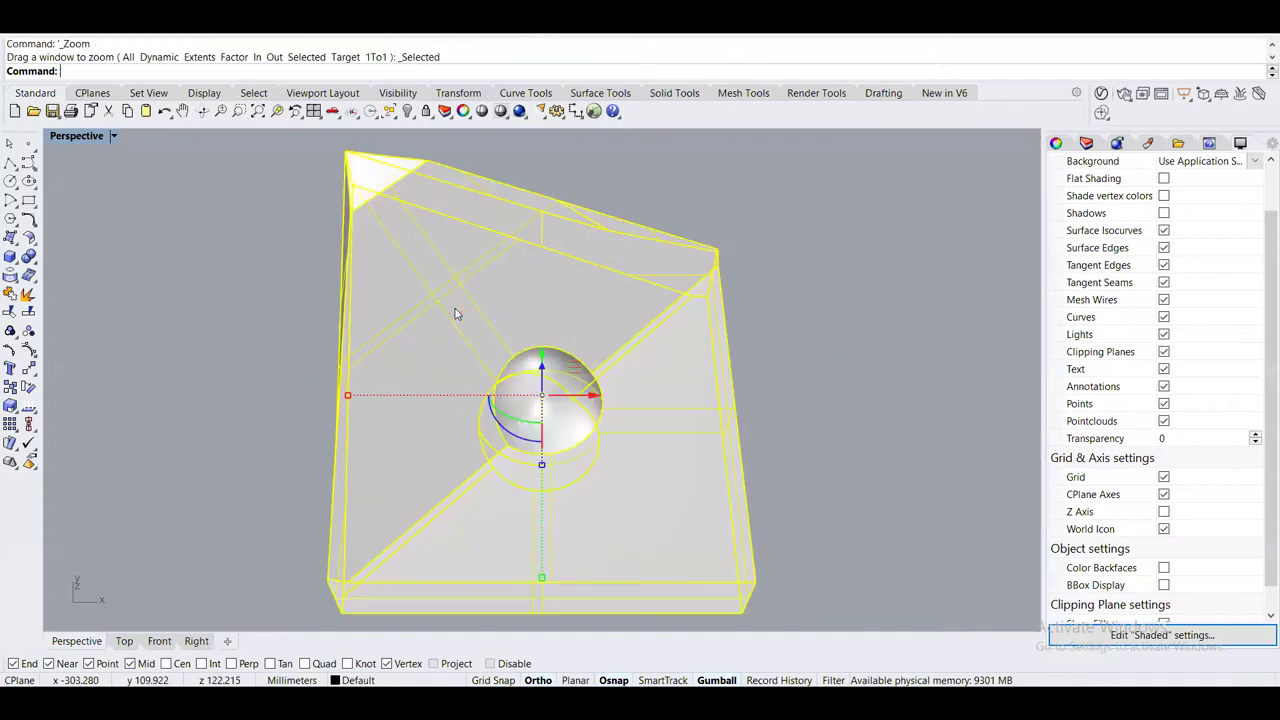
{"action": "scroll", "coordinate": [548, 362], "scroll_direction": "down", "scroll_amount": 6}
{"action": "scroll", "coordinate": [398, 335], "scroll_direction": "down", "scroll_amount": 4}
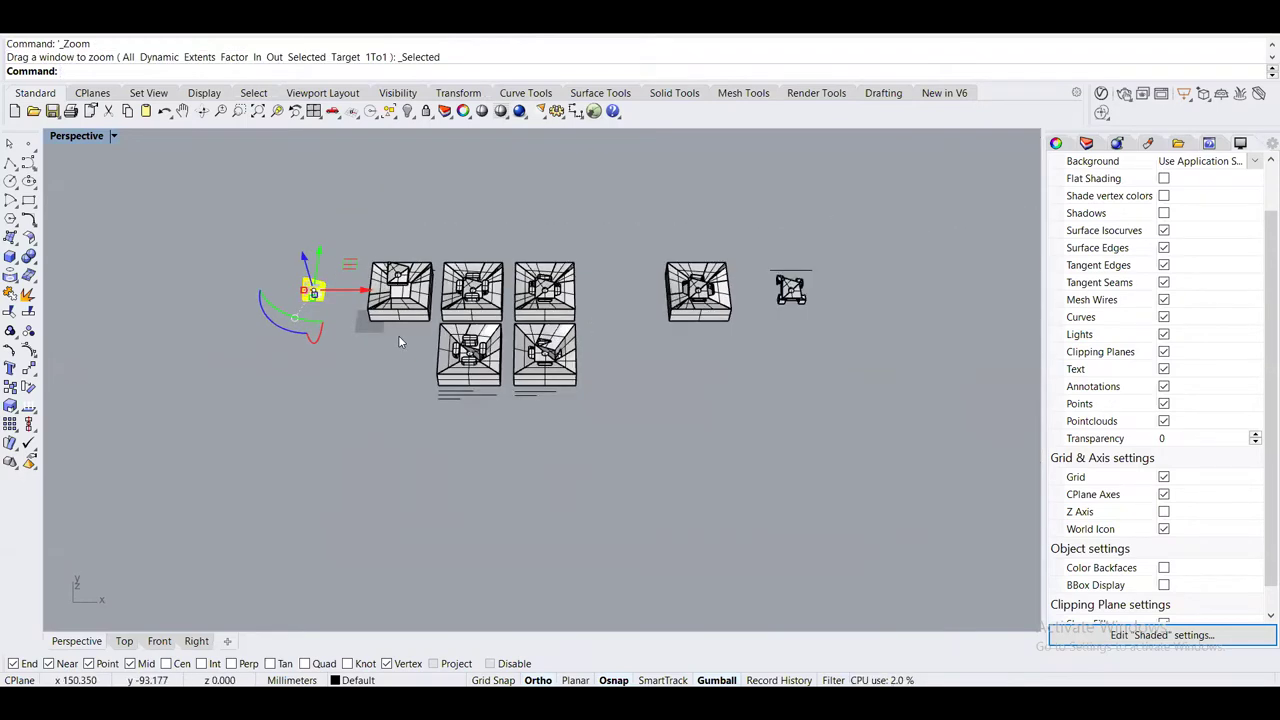
{"action": "scroll", "coordinate": [280, 312], "scroll_direction": "up", "scroll_amount": 5}
{"action": "key", "text": "Return"}
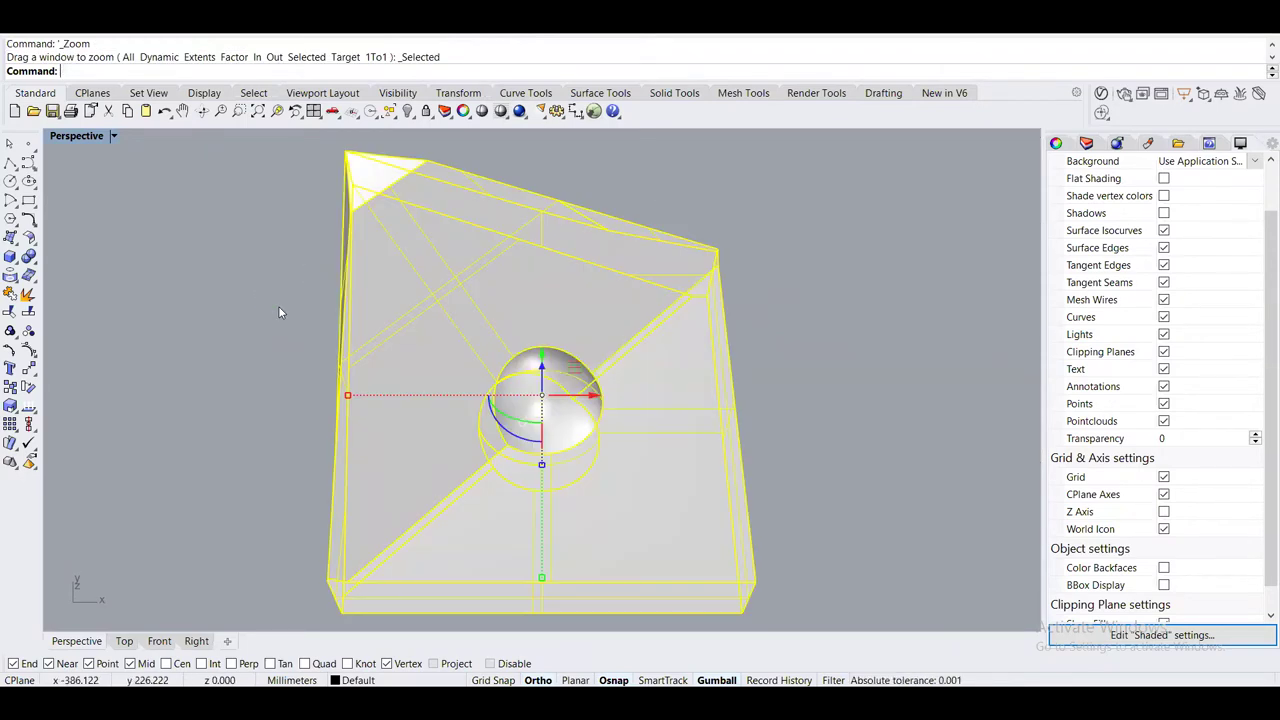
Orbit around the block to inspect it from below, the side and above
{"action": "mouse_move", "coordinate": [328, 378]}
{"action": "right_mouse_down"}
{"action": "mouse_move", "coordinate": [351, 294]}
{"action": "mouse_move", "coordinate": [271, 309]}
{"action": "mouse_move", "coordinate": [337, 366]}
{"action": "mouse_move", "coordinate": [333, 282]}
{"action": "mouse_move", "coordinate": [306, 366]}
{"action": "mouse_move", "coordinate": [718, 409]}
{"action": "mouse_move", "coordinate": [749, 380]}
{"action": "mouse_move", "coordinate": [292, 462]}
{"action": "mouse_move", "coordinate": [487, 368]}
{"action": "mouse_move", "coordinate": [560, 388]}
{"action": "mouse_move", "coordinate": [605, 371]}
{"action": "right_mouse_up"}
{"action": "key", "text": "Escape"}
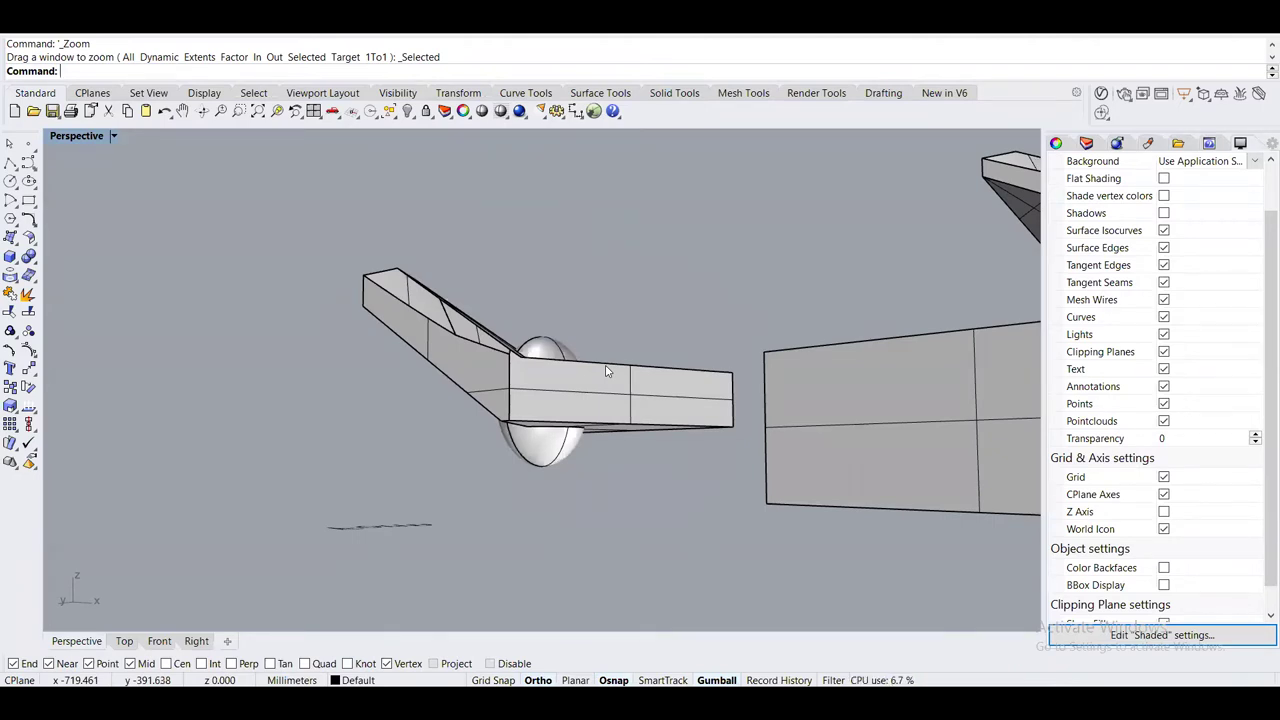
{"action": "right_click_drag", "start_coordinate": [605, 371], "coordinate": [625, 341]}
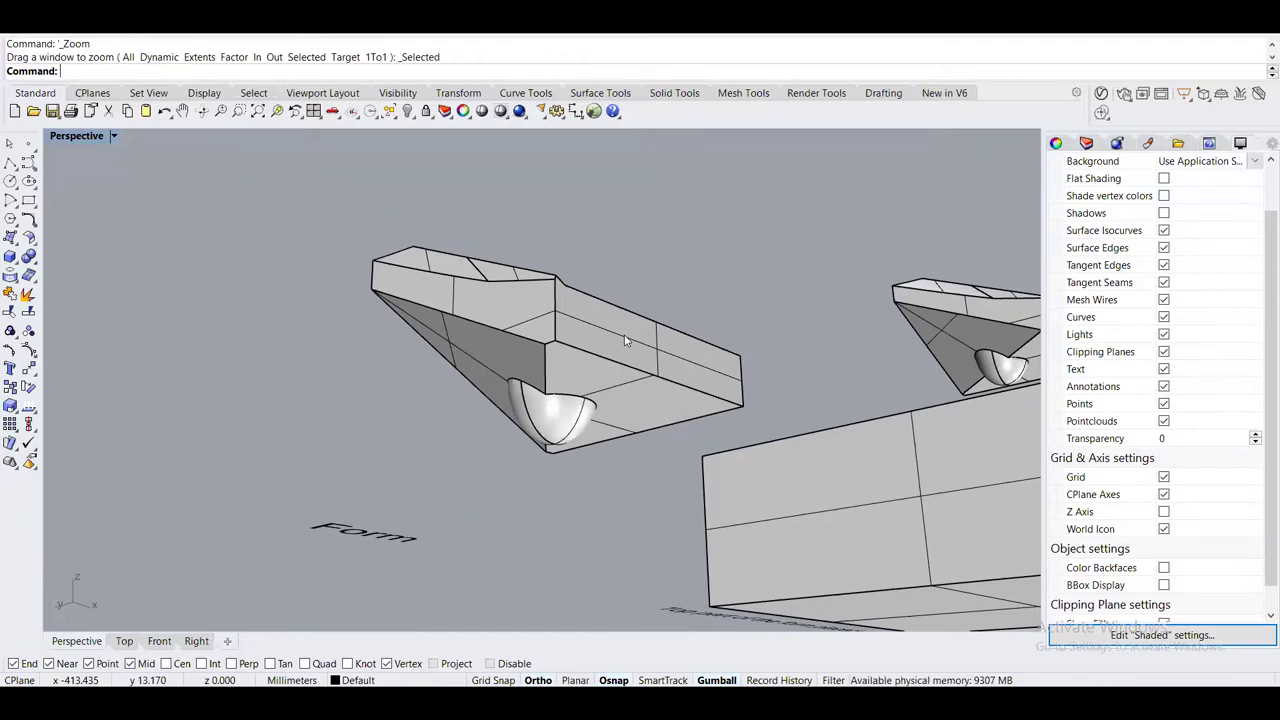
{"action": "right_click_drag", "start_coordinate": [607, 425], "coordinate": [353, 398]}
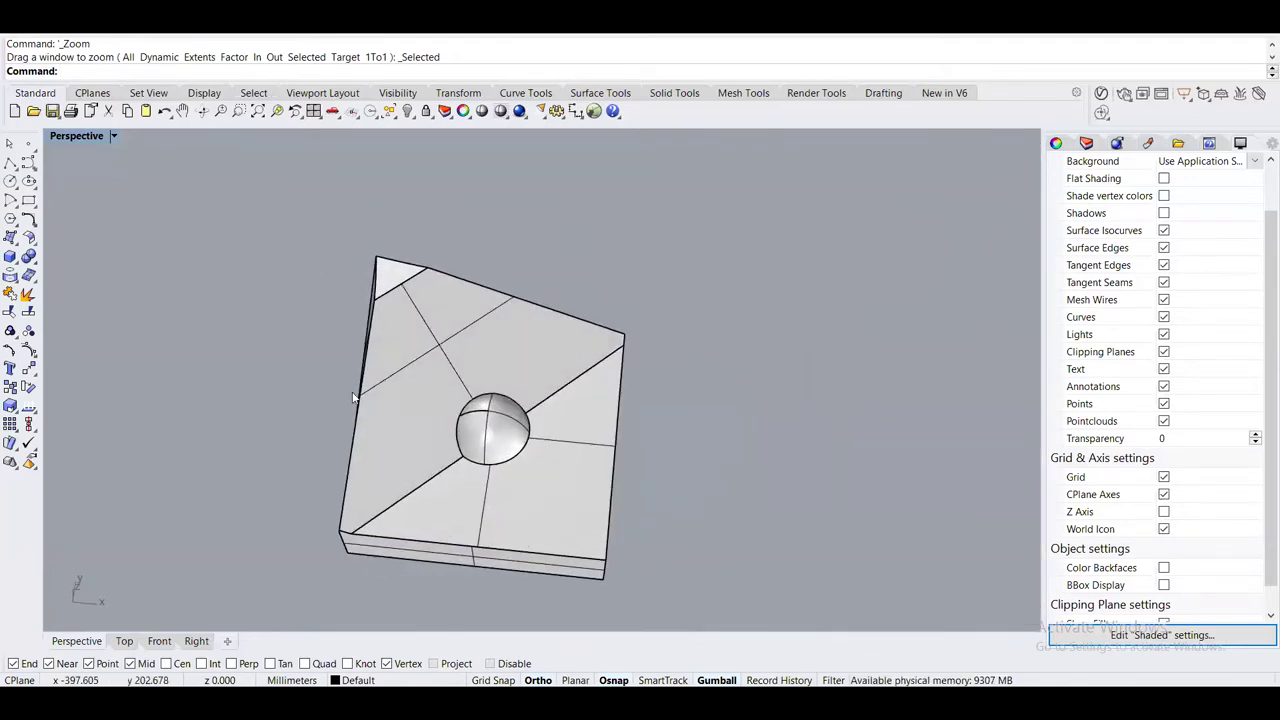
{"action": "right_click_drag", "start_coordinate": [553, 345], "coordinate": [566, 456]}
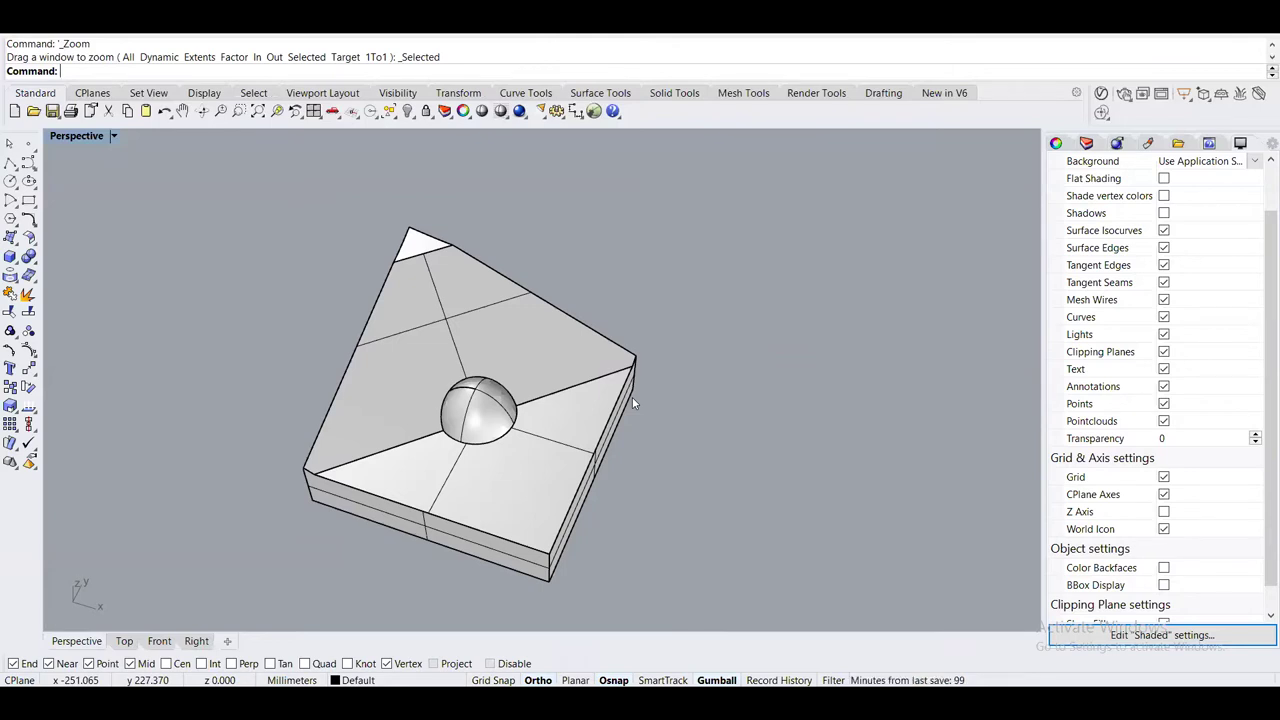
{"action": "right_click_drag", "start_coordinate": [632, 397], "coordinate": [883, 370]}
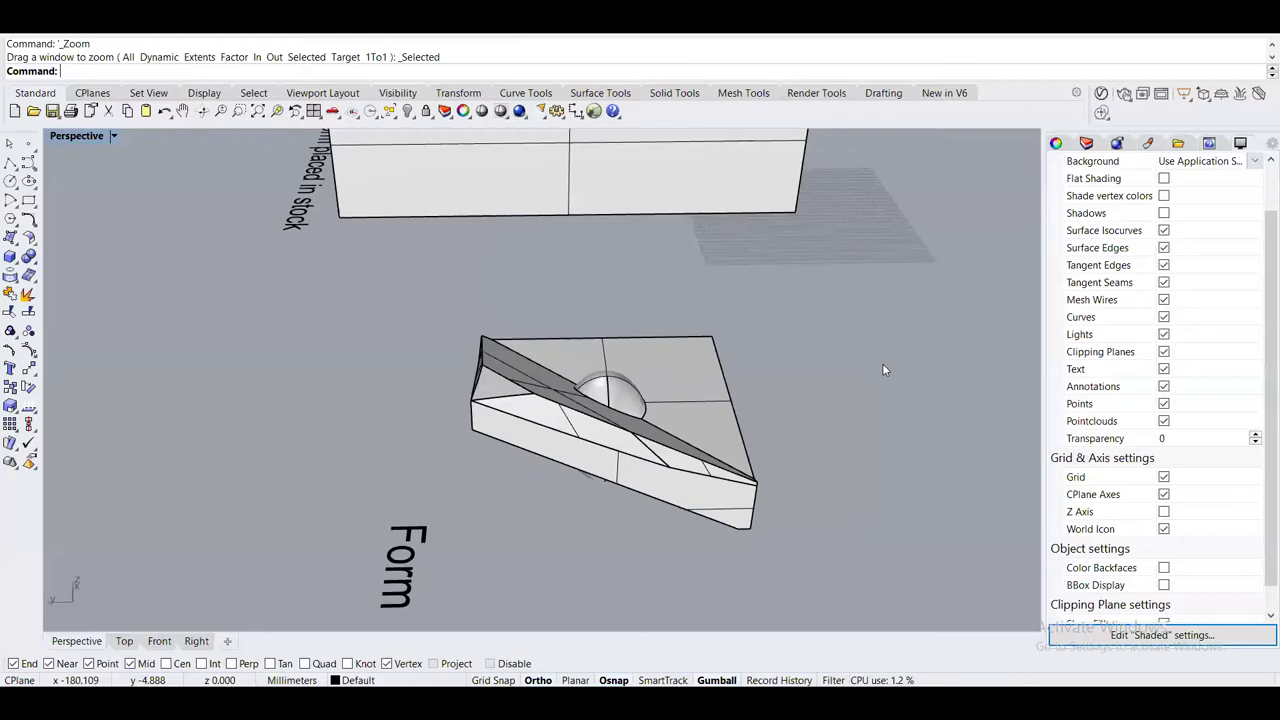
{"action": "right_click_drag", "start_coordinate": [809, 375], "coordinate": [534, 429]}
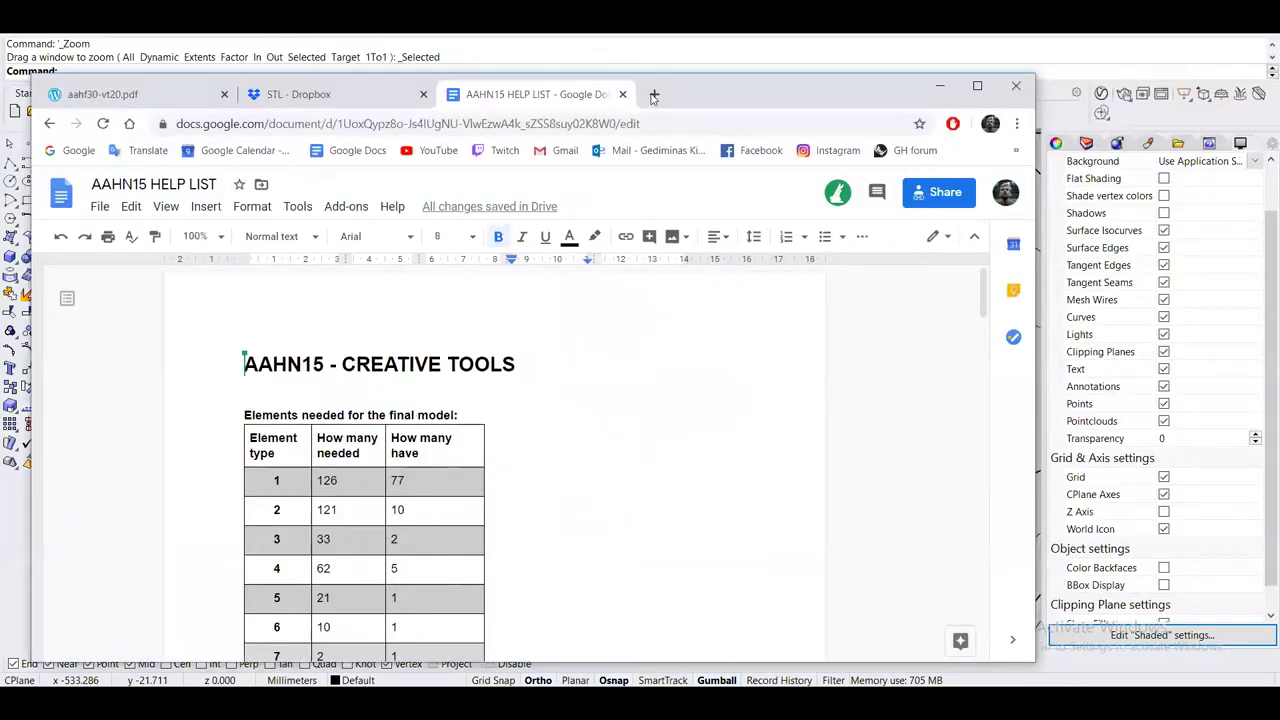
Search Google for 'cnc milling wood' in a new tab and maximize the Chrome window
{"action": "key", "text": "ctrl+t"}
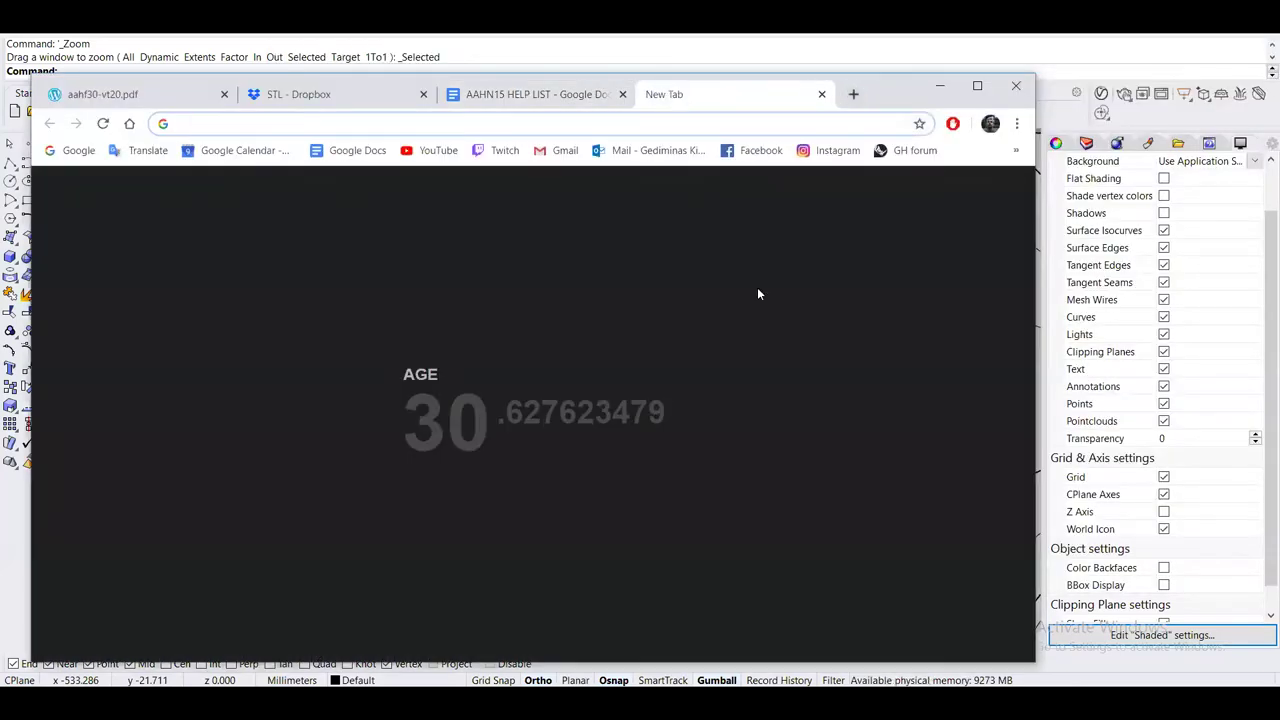
{"action": "type", "text": "cnc milling wood"}
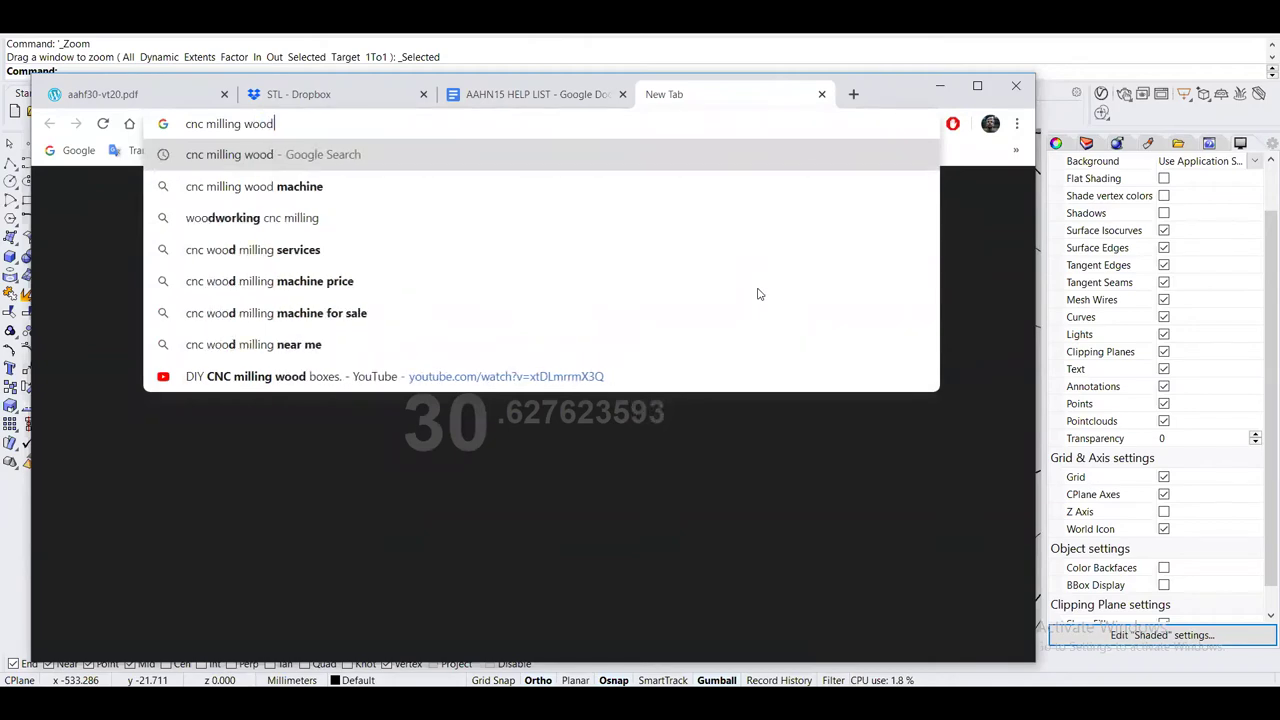
{"action": "key", "text": "Return"}
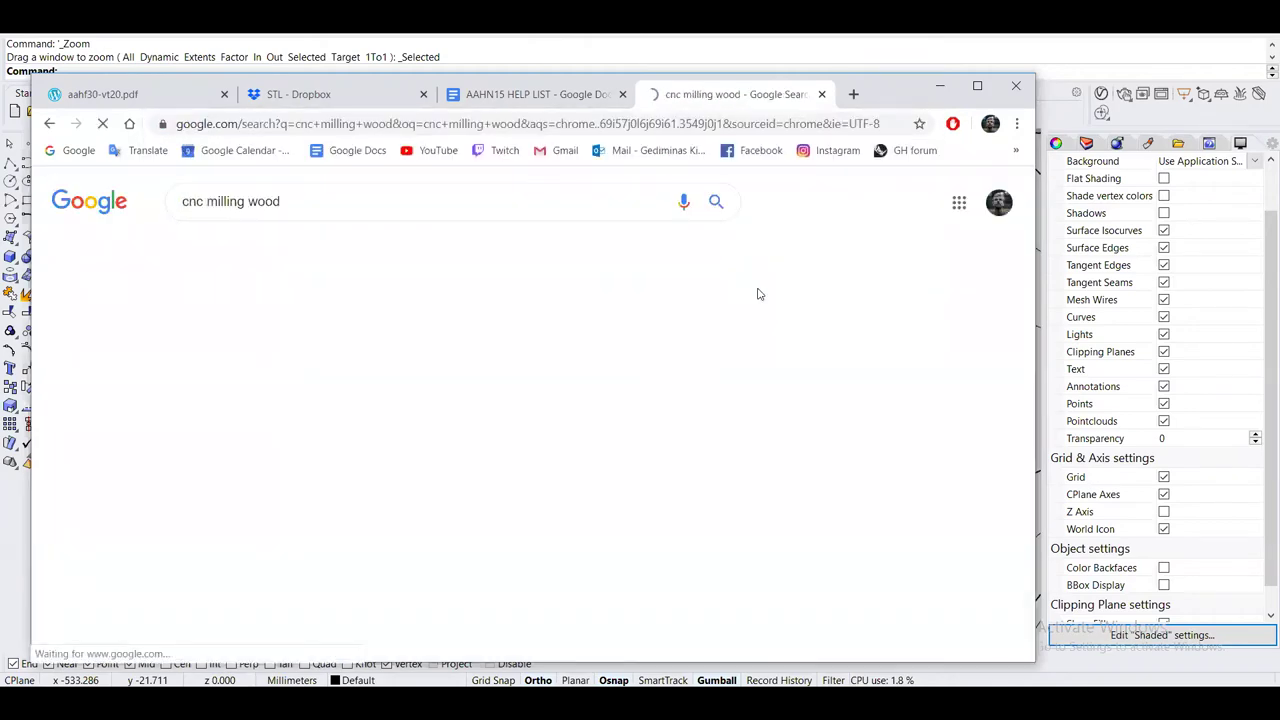
{"action": "left_click", "coordinate": [979, 88]}
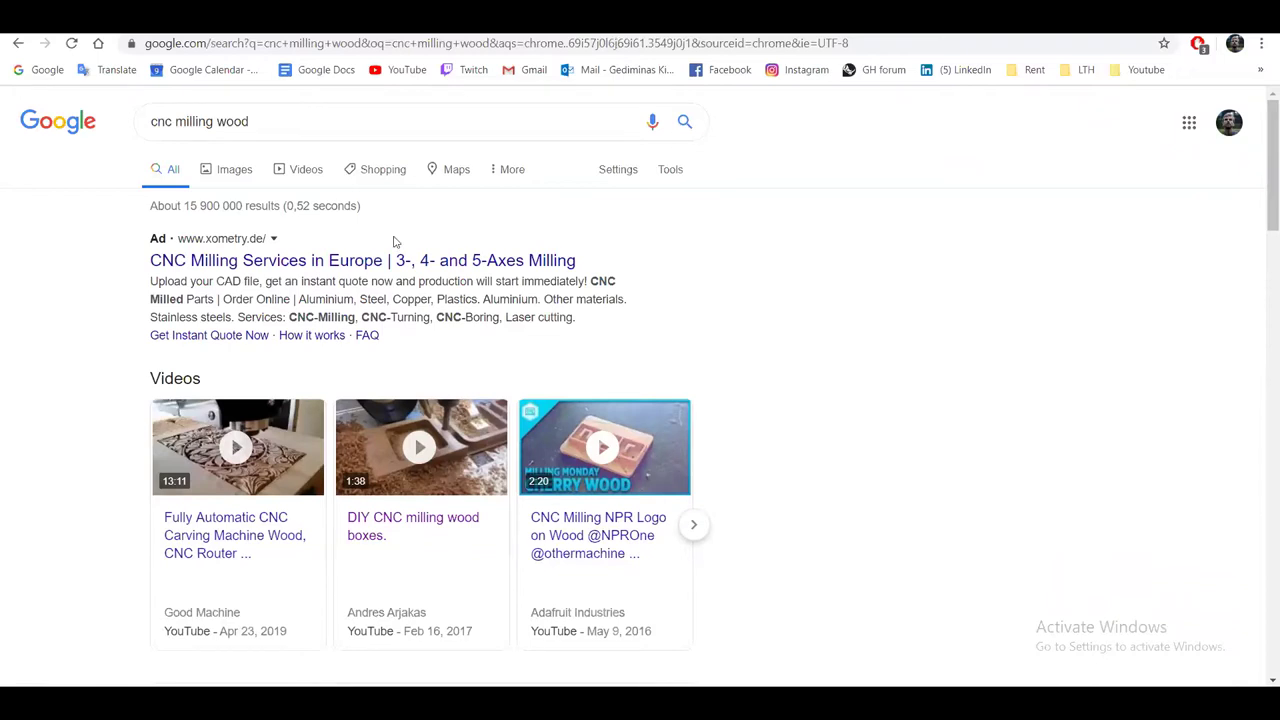
Play the DIY CNC milling wood boxes video full screen, skip to about 0:36, then pause
{"action": "left_click", "coordinate": [428, 469]}
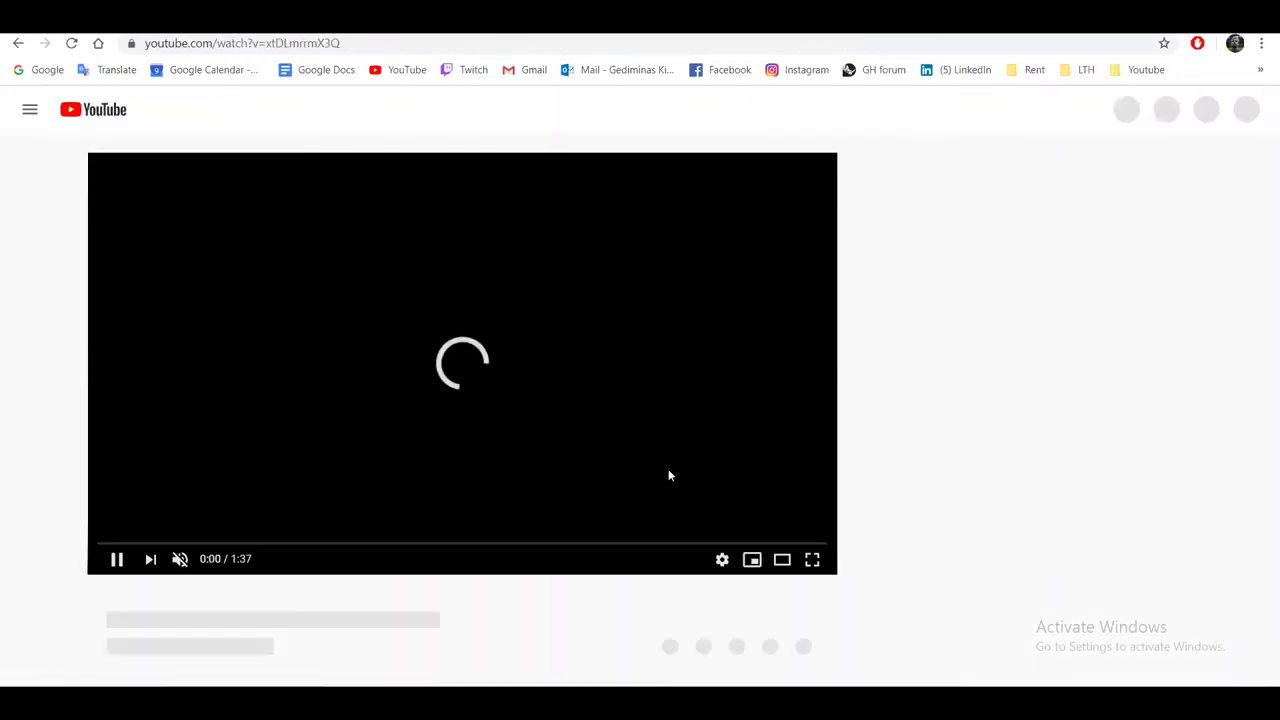
{"action": "left_click", "coordinate": [808, 566]}
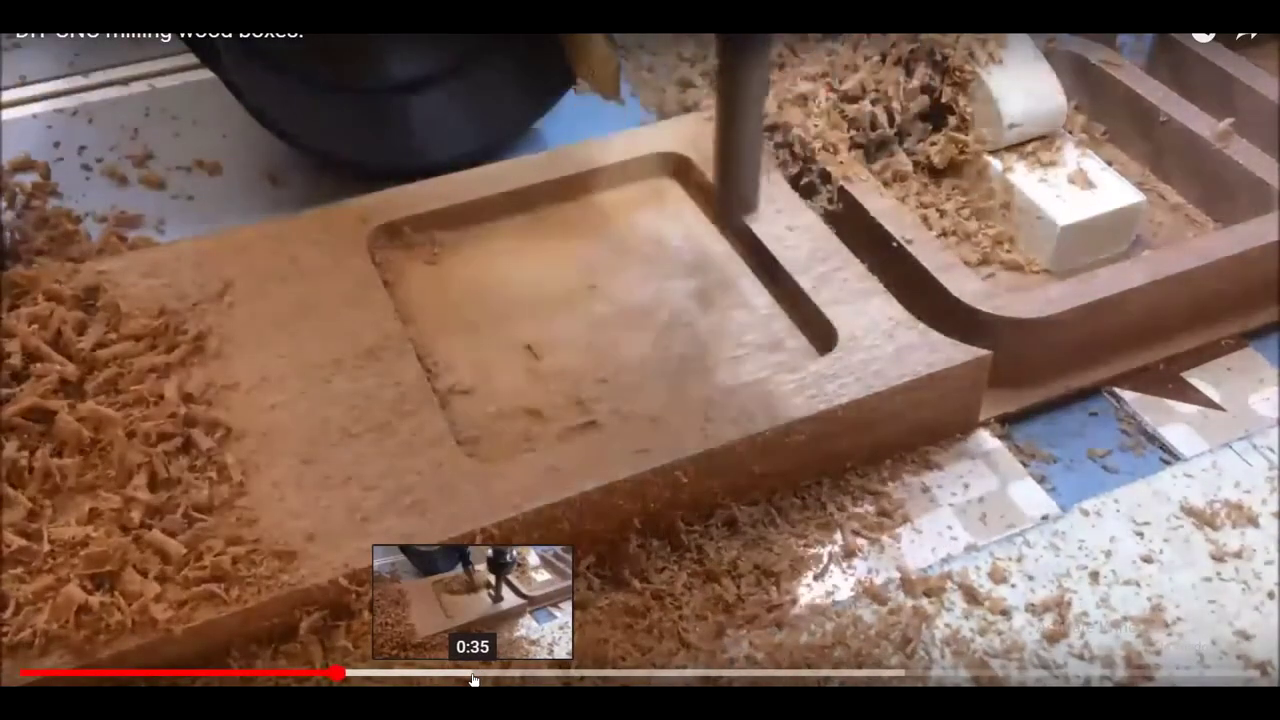
{"action": "left_click", "coordinate": [480, 678]}
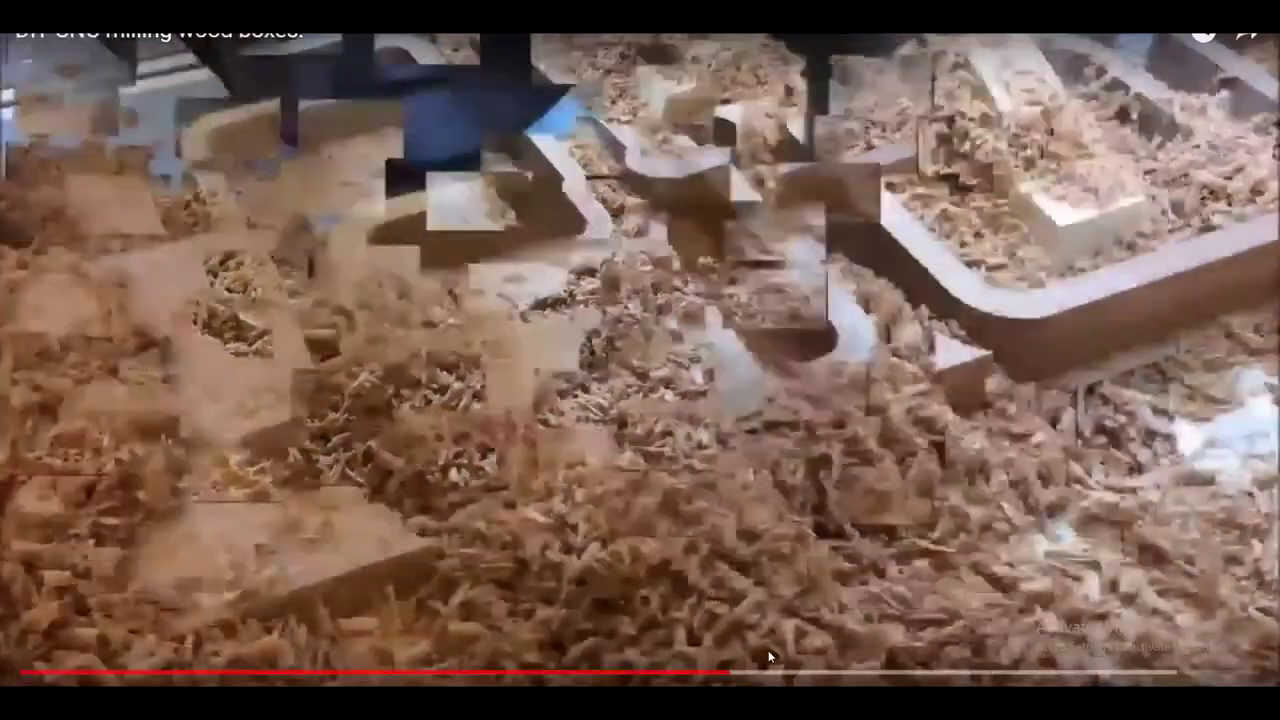
{"action": "left_click", "coordinate": [766, 466]}
{"action": "left_click", "coordinate": [1250, 702]}
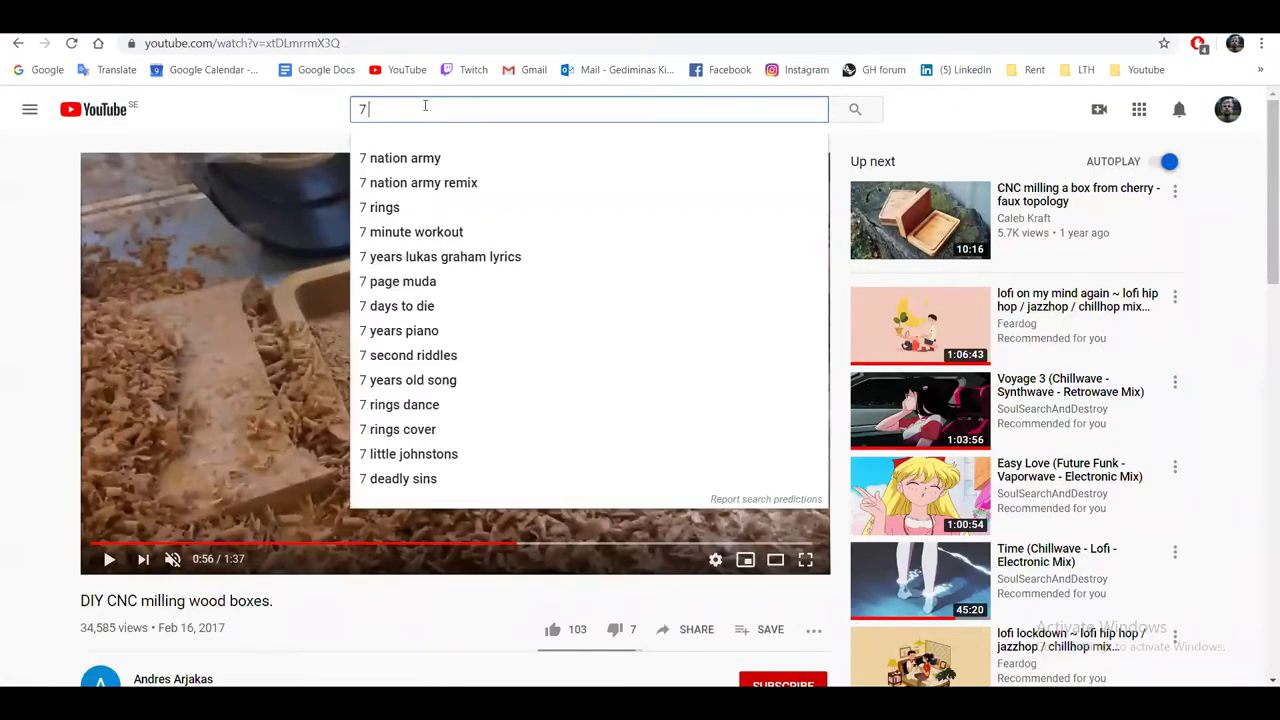
Search YouTube for '7 axis cnc machining' and open the 5Axis helmet cutting video
{"action": "type", "text": "ax"}
{"action": "type", "text": "c"}
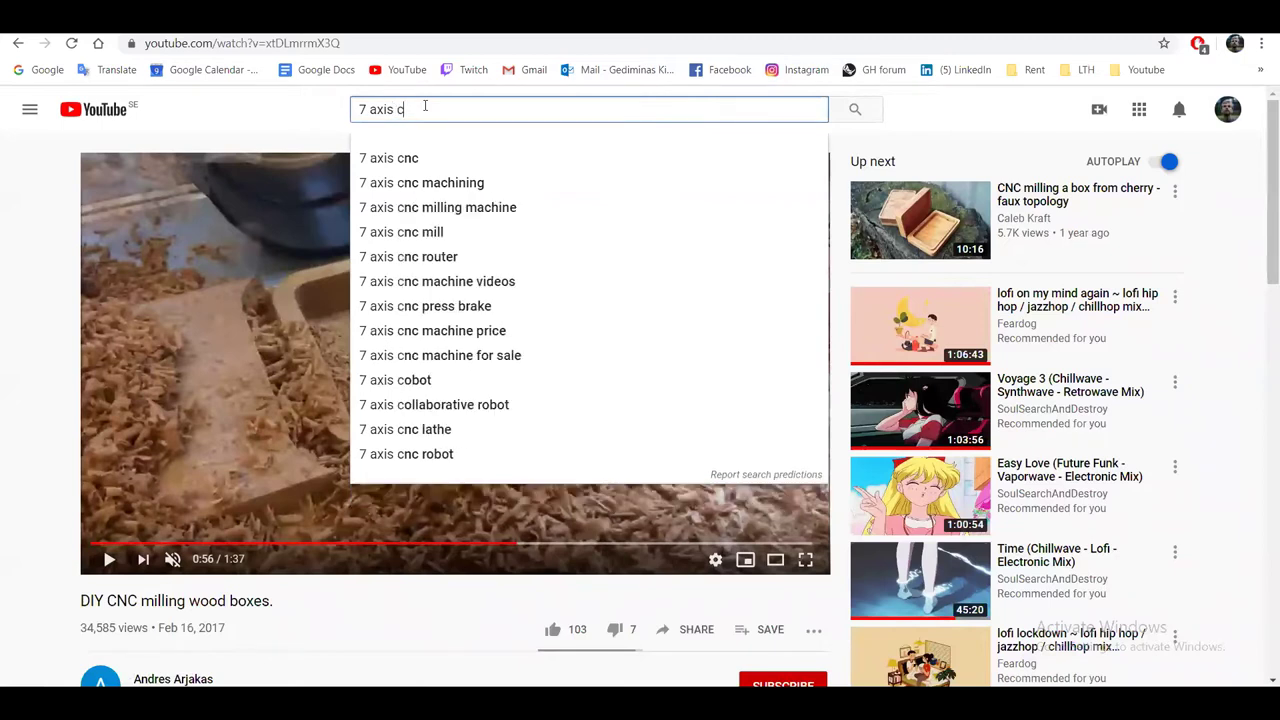
{"action": "type", "text": "nc machining"}
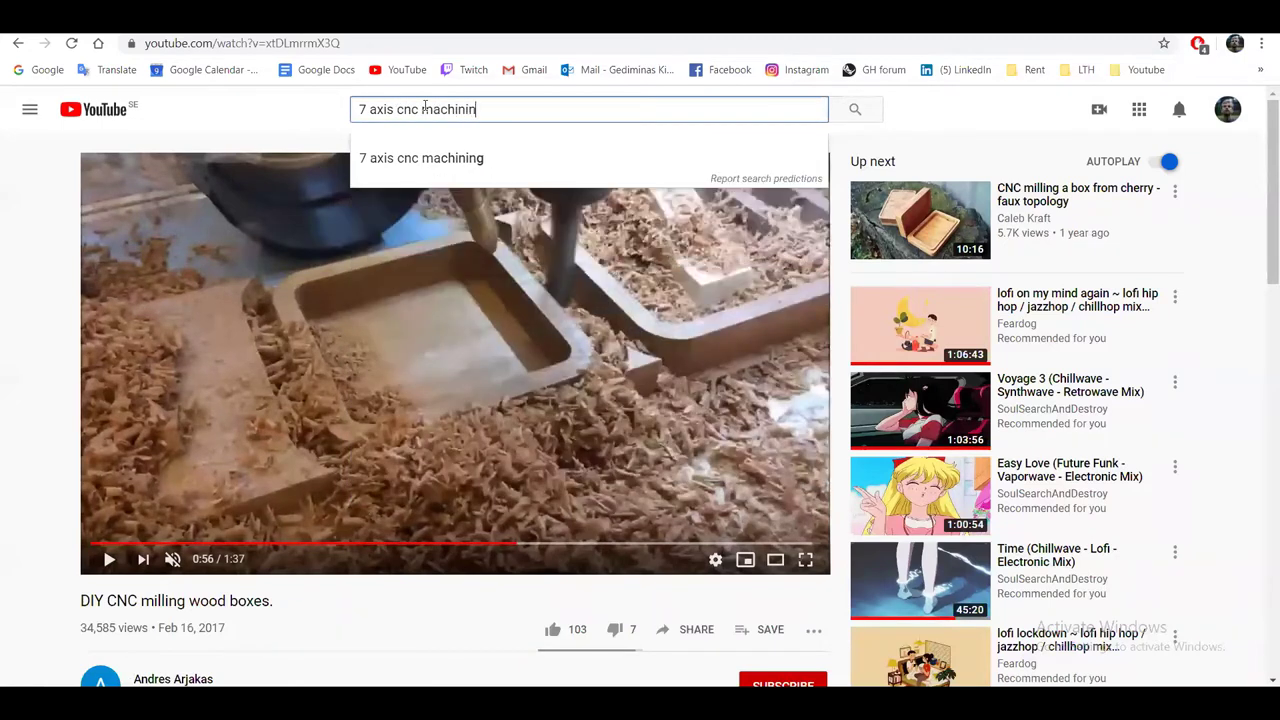
{"action": "key", "text": "Return"}
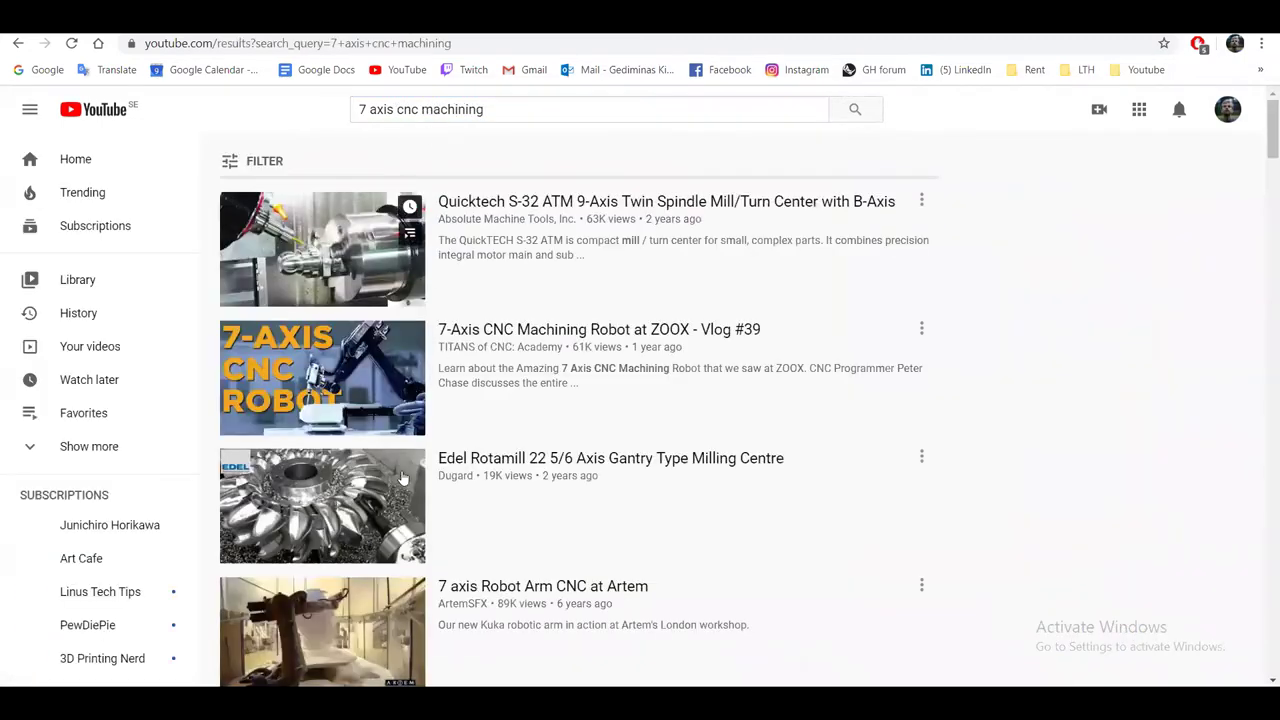
{"action": "mouse_move", "coordinate": [318, 244]}
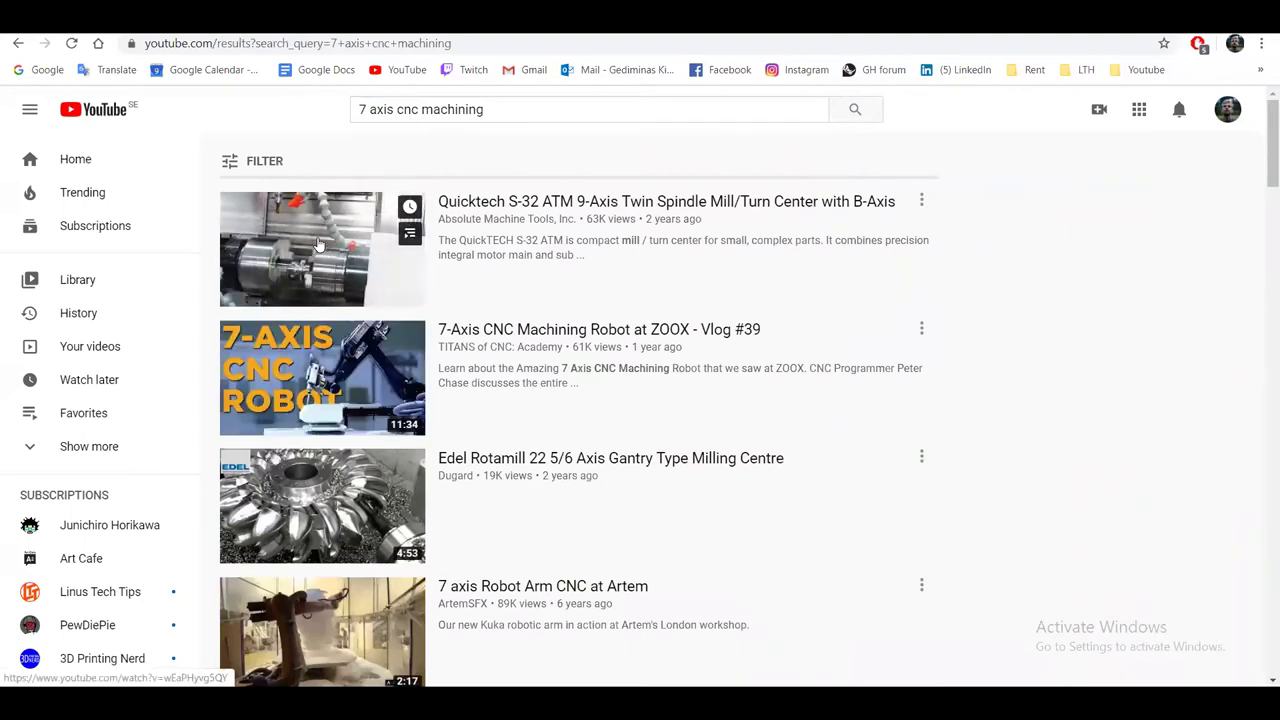
{"action": "mouse_move", "coordinate": [325, 506]}
{"action": "scroll", "coordinate": [490, 545], "scroll_direction": "down", "scroll_amount": 7}
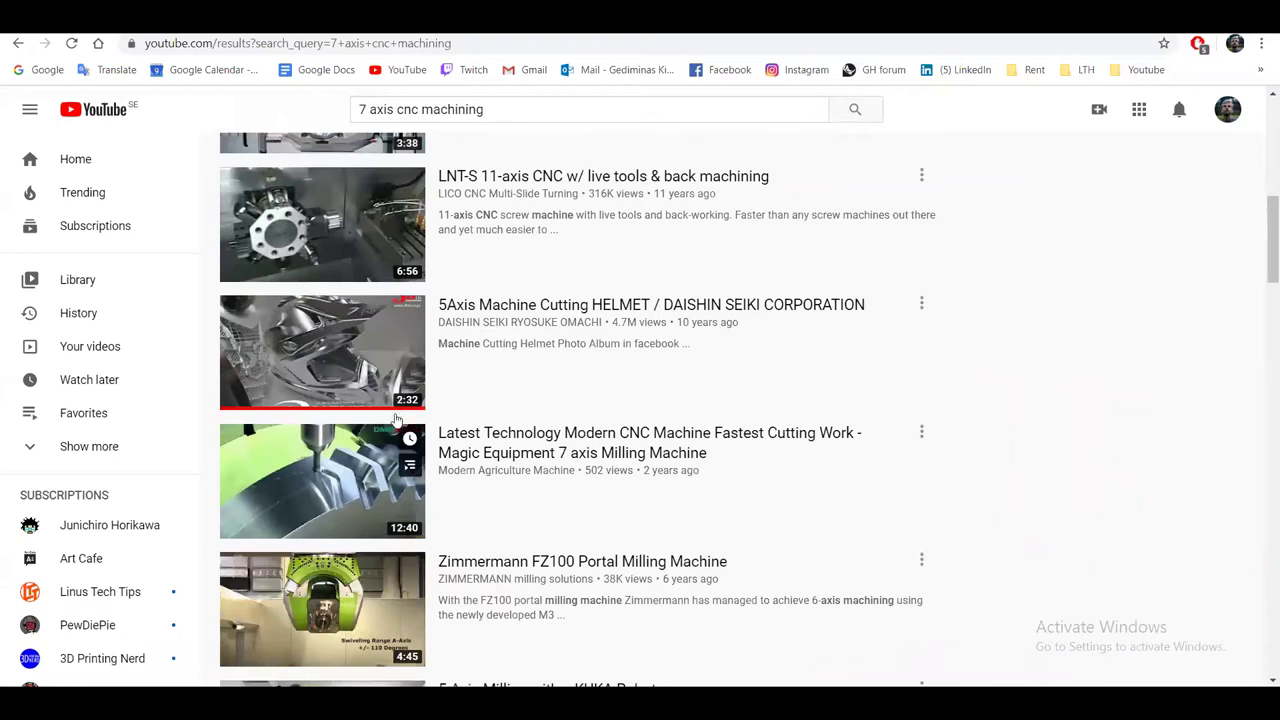
{"action": "left_click", "coordinate": [291, 358]}
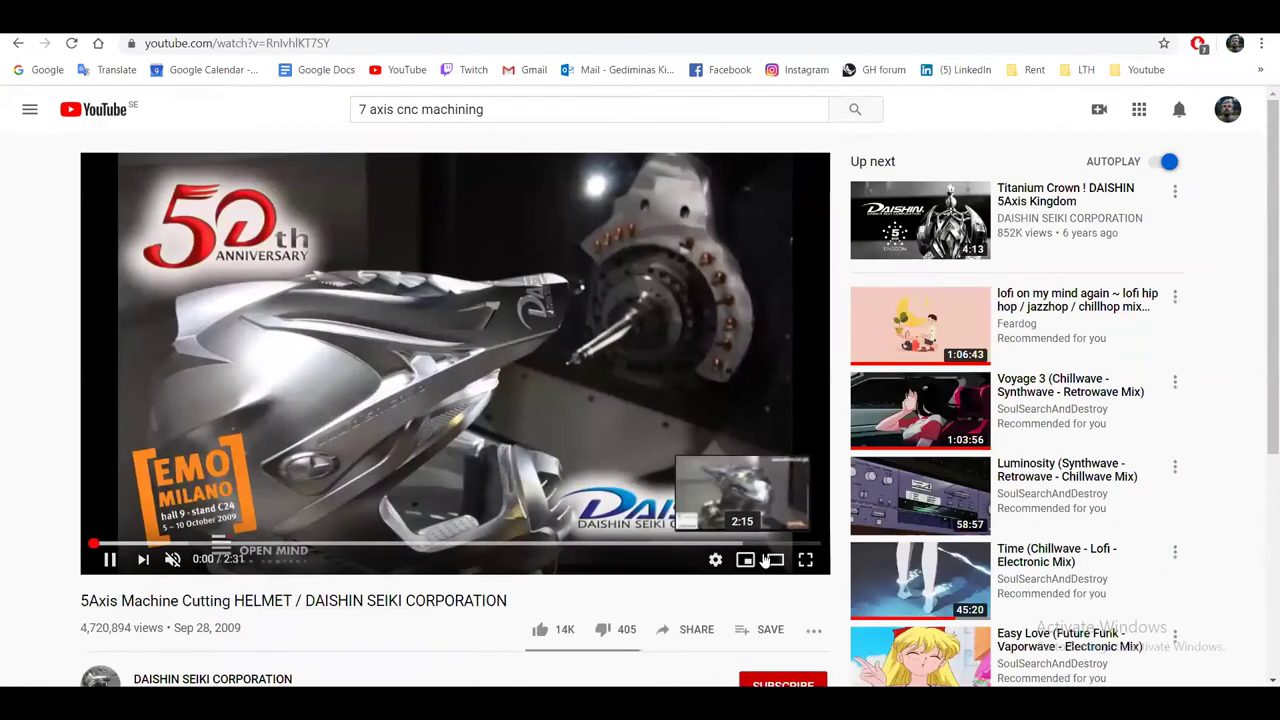
Watch the helmet video full screen, skip ahead past 1:20, then pause it at 1:30
{"action": "left_click", "coordinate": [812, 561]}
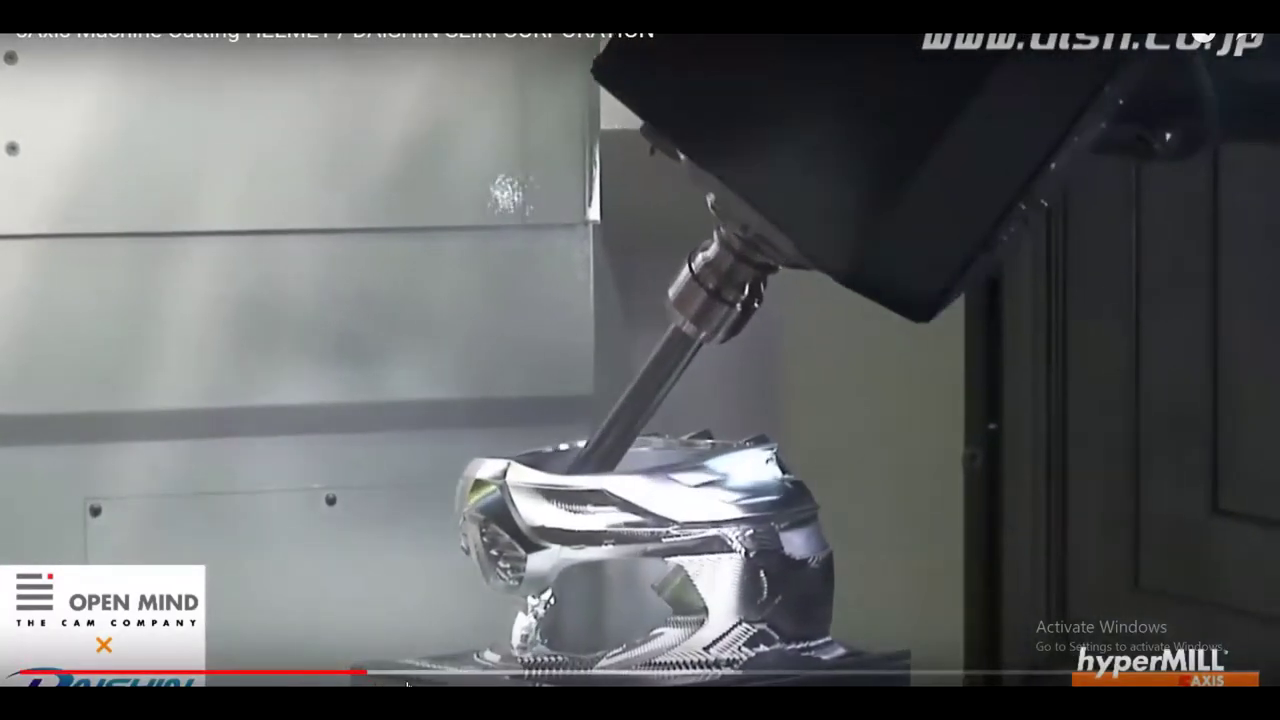
{"action": "left_click", "coordinate": [445, 673]}
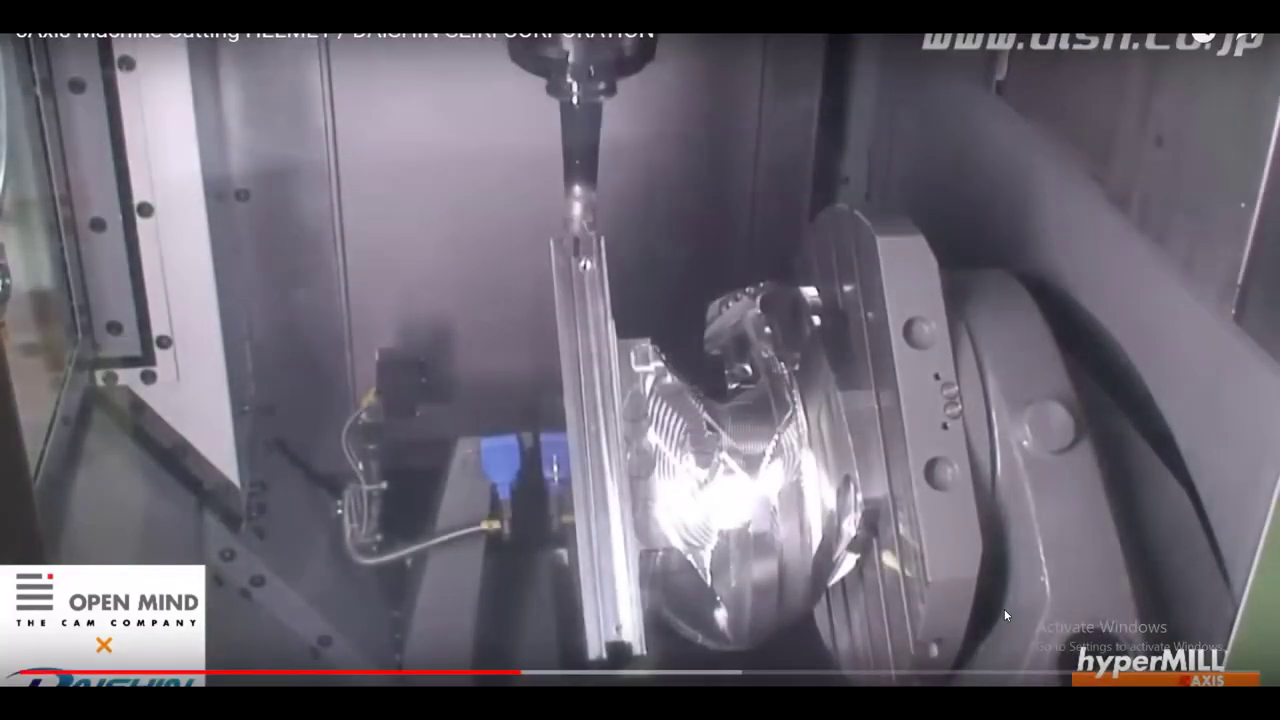
{"action": "left_click", "coordinate": [670, 677]}
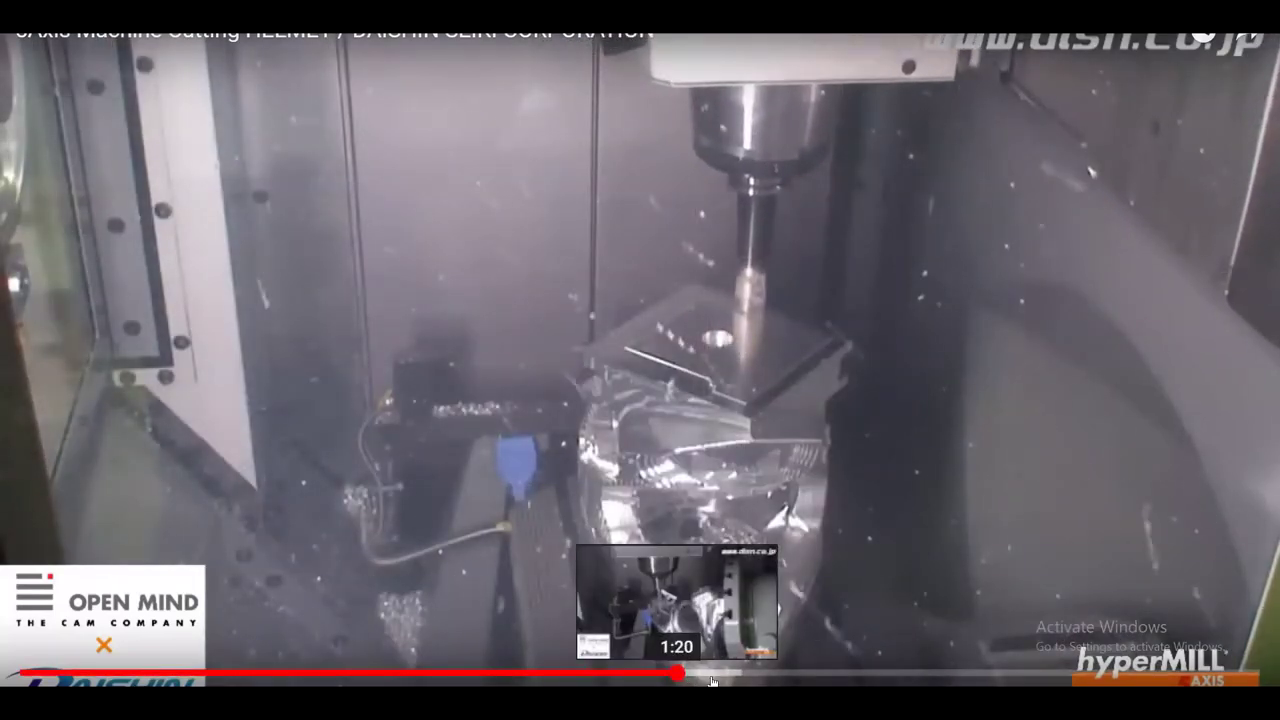
{"action": "left_click", "coordinate": [724, 677]}
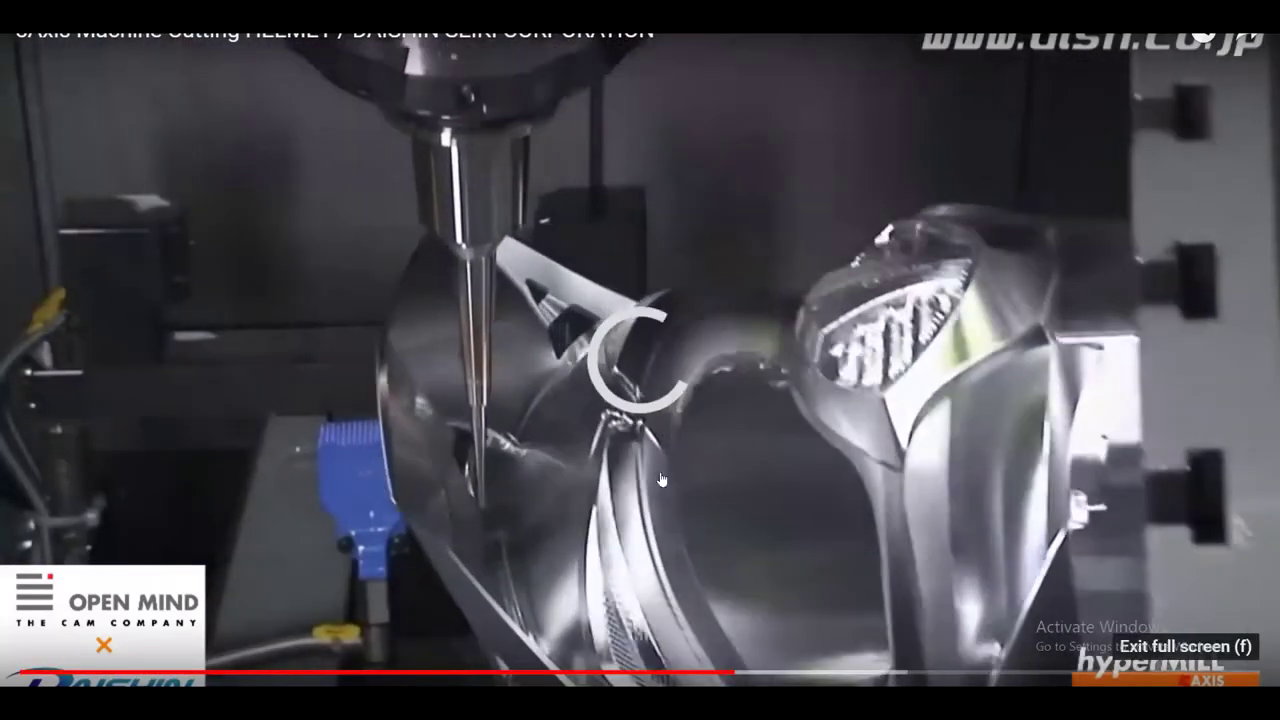
{"action": "key", "text": "Escape"}
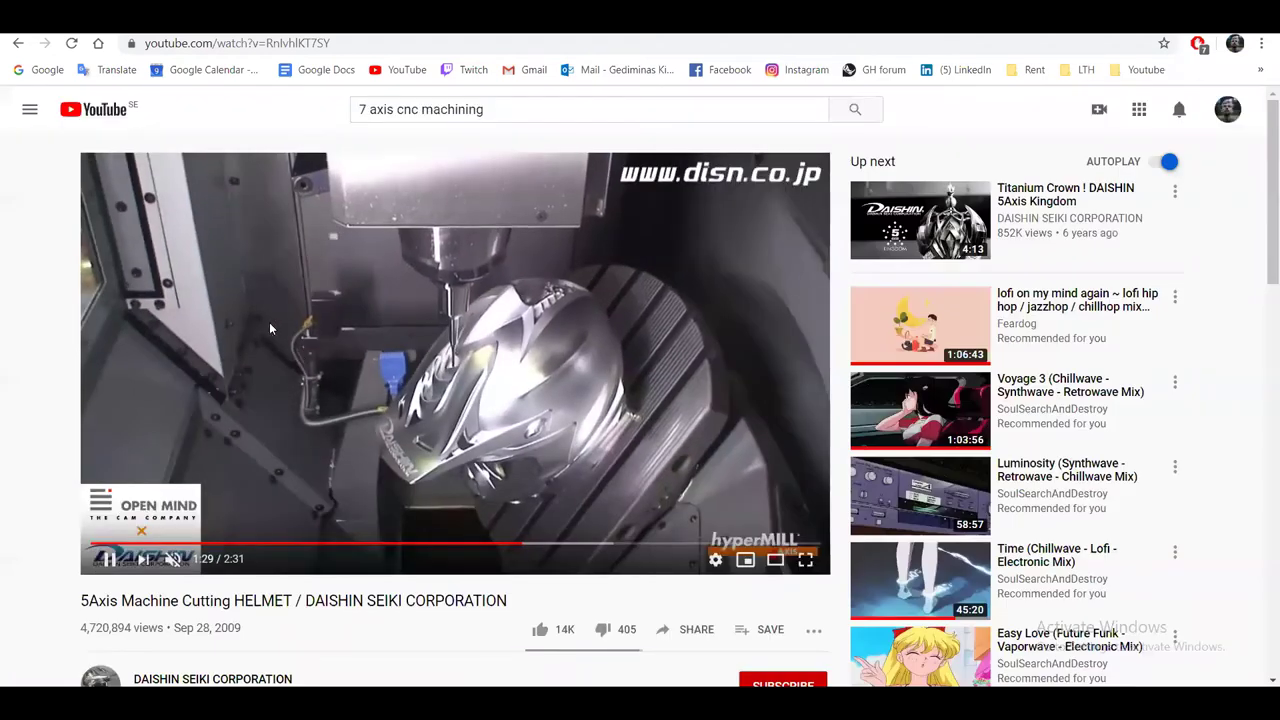
{"action": "left_click", "coordinate": [497, 308]}
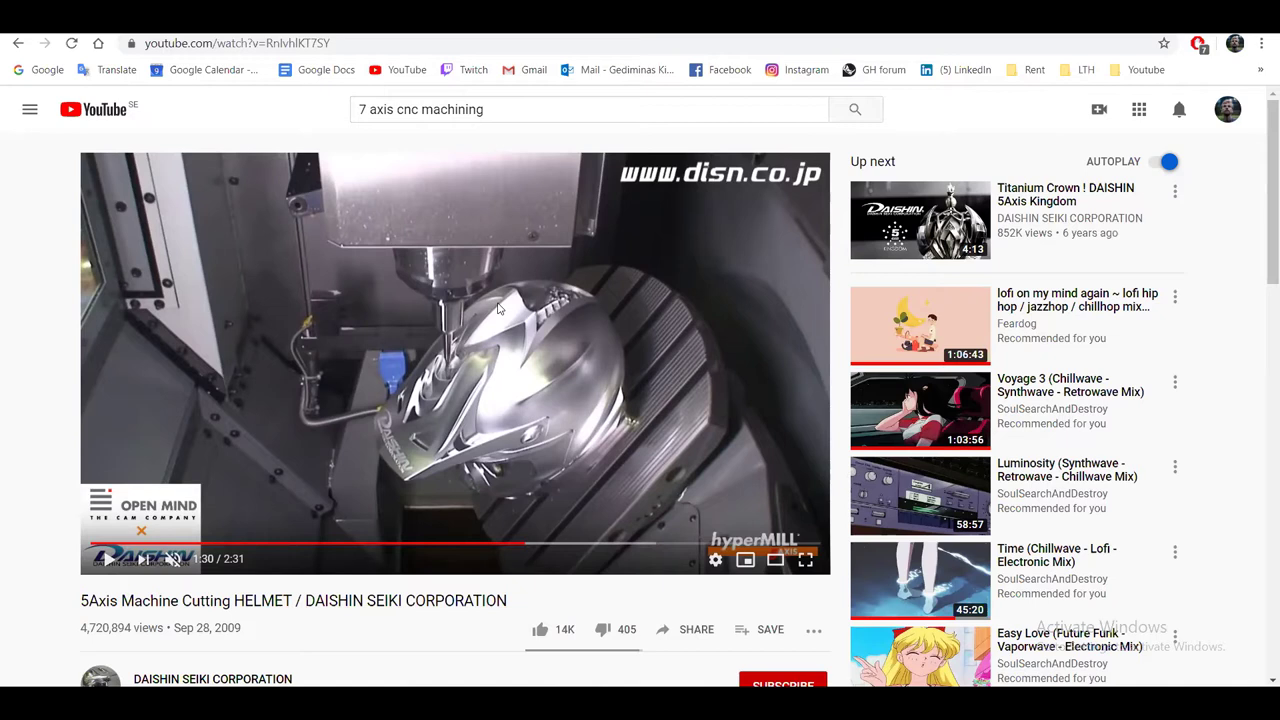
Return to Rhino and orbit the Perspective view to inspect the Form from top-down and oblique angles
{"action": "left_click", "coordinate": [673, 37]}
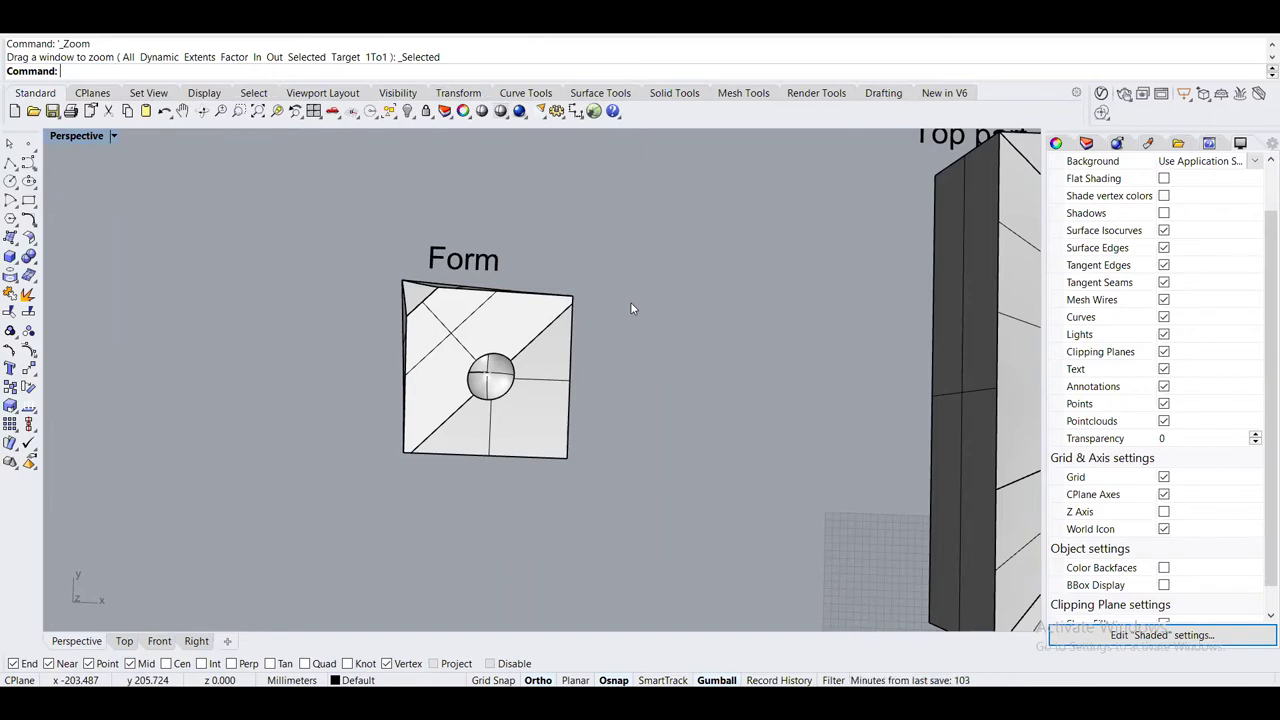
{"action": "right_click_drag", "start_coordinate": [574, 178], "coordinate": [448, 463]}
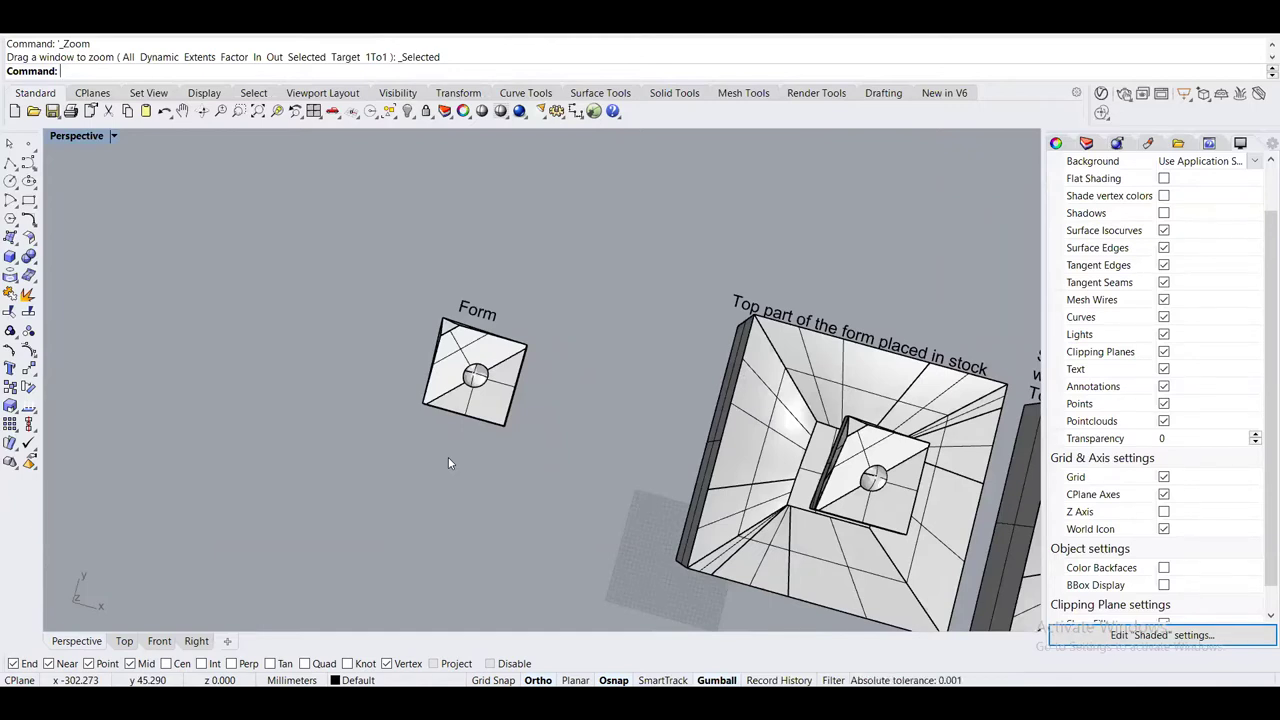
{"action": "right_click_drag", "start_coordinate": [494, 446], "coordinate": [557, 451]}
{"action": "scroll", "coordinate": [557, 458], "scroll_direction": "down", "scroll_amount": 4}
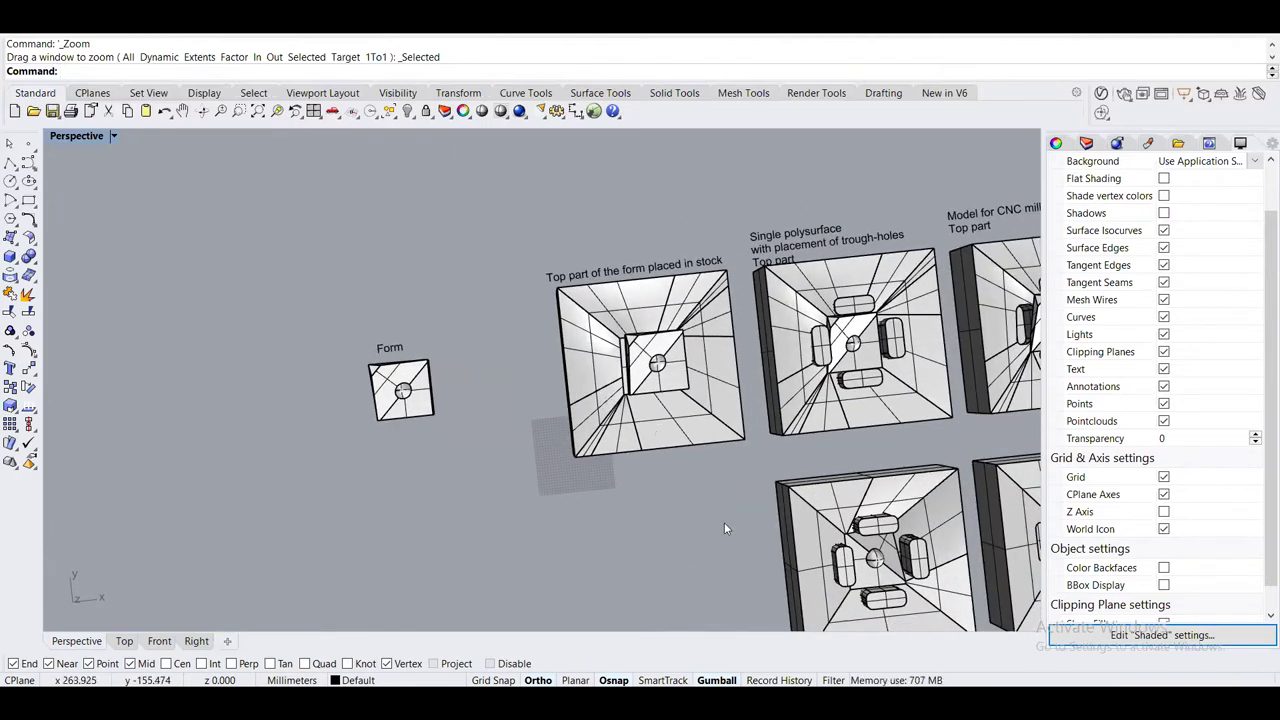
{"action": "right_click_drag", "start_coordinate": [730, 434], "coordinate": [600, 450]}
{"action": "scroll", "coordinate": [397, 457], "scroll_direction": "up", "scroll_amount": 5}
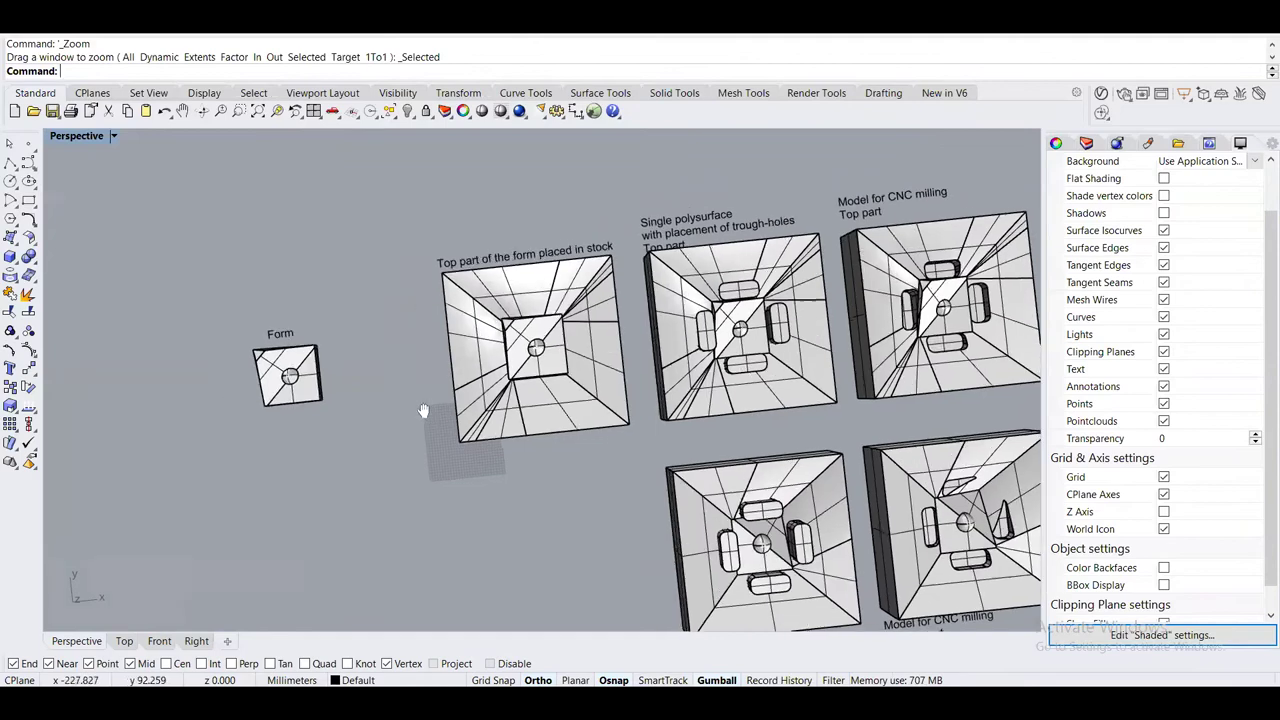
{"action": "right_click_drag", "start_coordinate": [397, 457], "coordinate": [605, 495]}
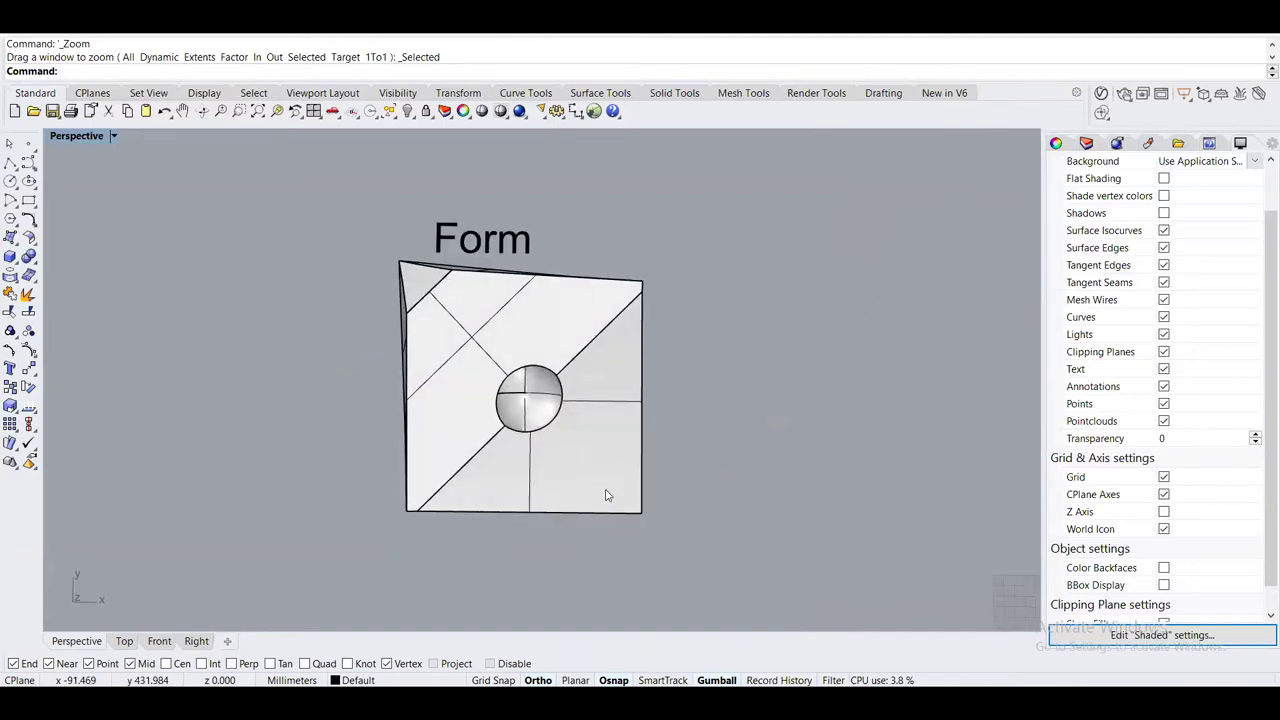
{"action": "right_click_drag", "start_coordinate": [645, 556], "coordinate": [482, 160]}
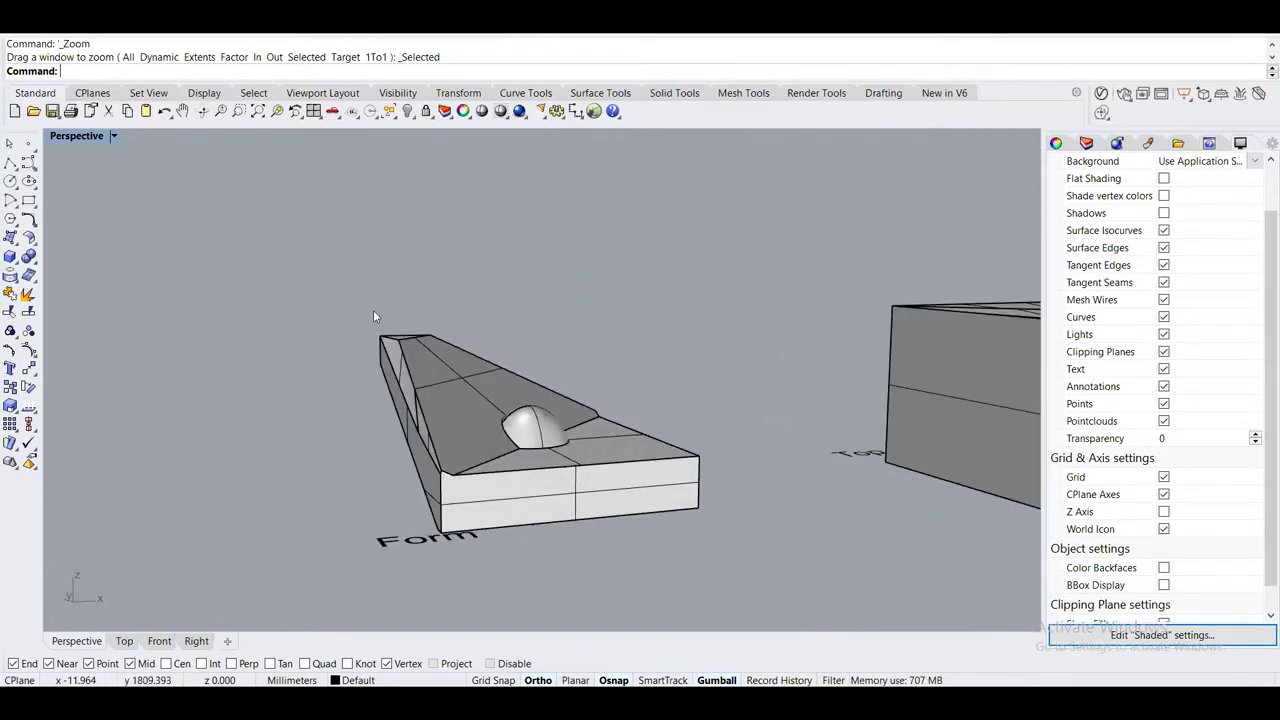
Draw a box from the Form's corner with snapped base and height, then drag it below the Form
{"action": "left_click", "coordinate": [10, 256]}
{"action": "left_click", "coordinate": [697, 460]}
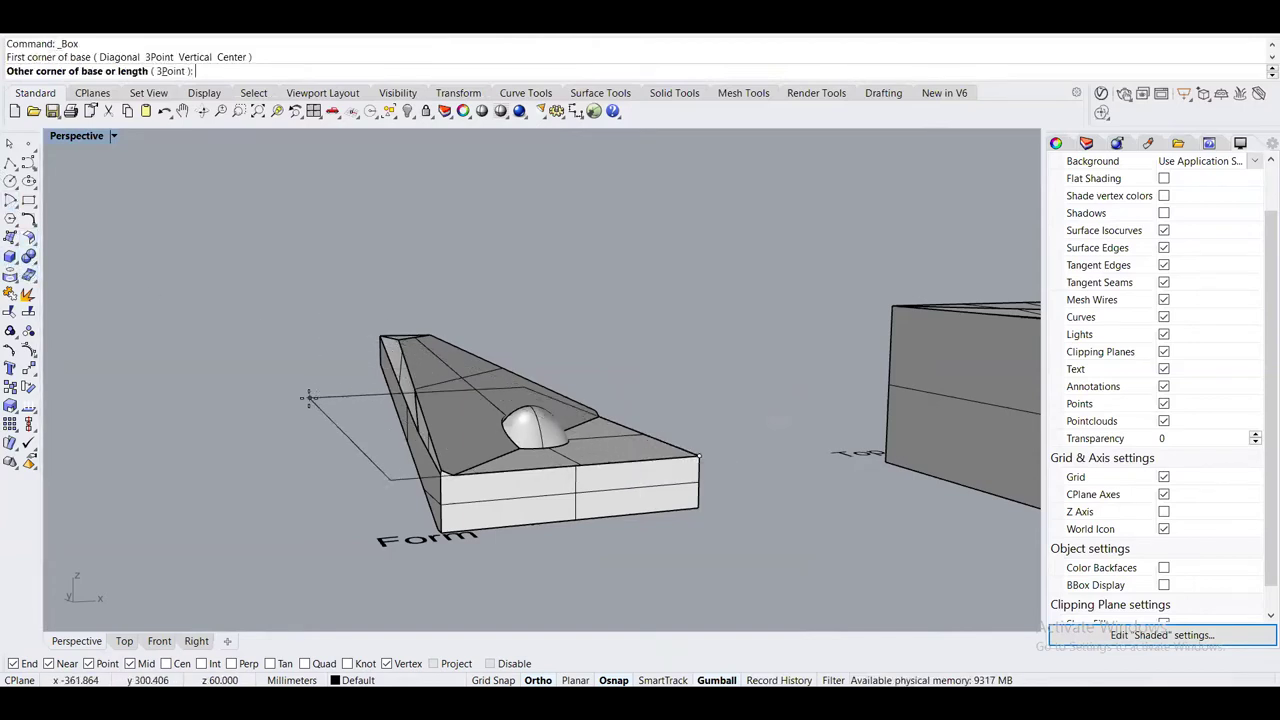
{"action": "left_click", "coordinate": [354, 482]}
{"action": "left_click", "coordinate": [361, 246]}
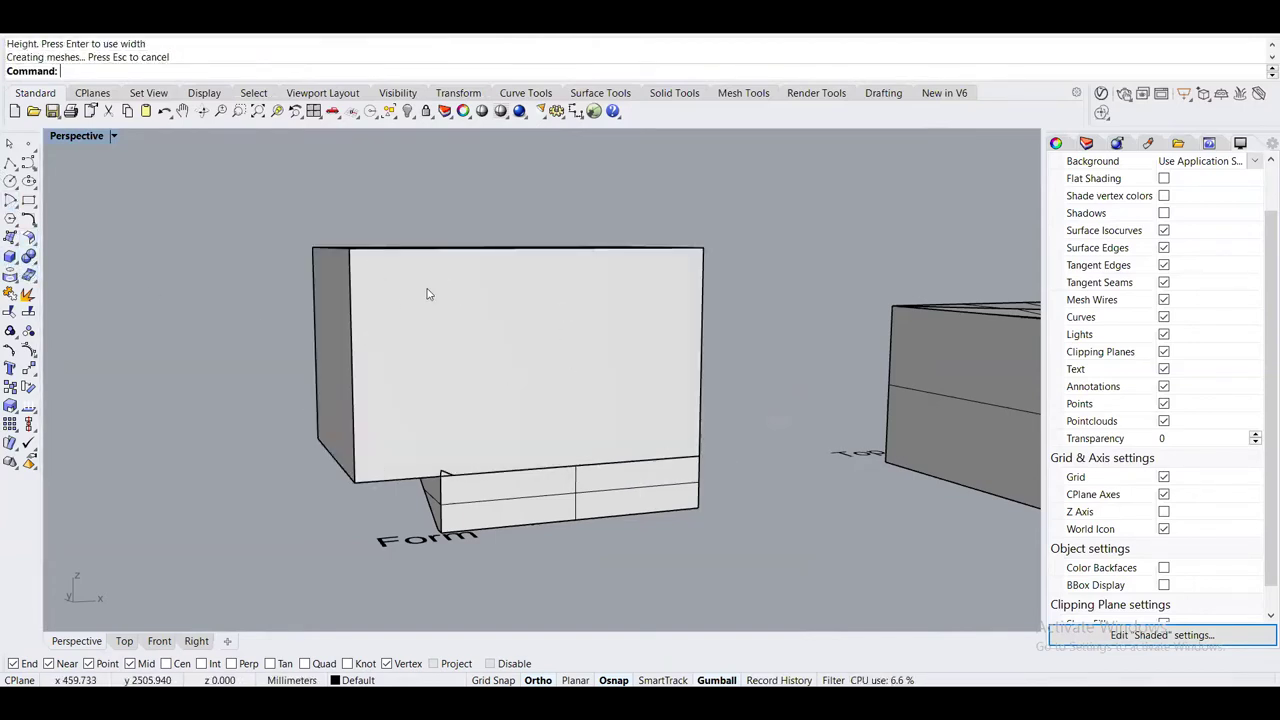
{"action": "left_click", "coordinate": [470, 306]}
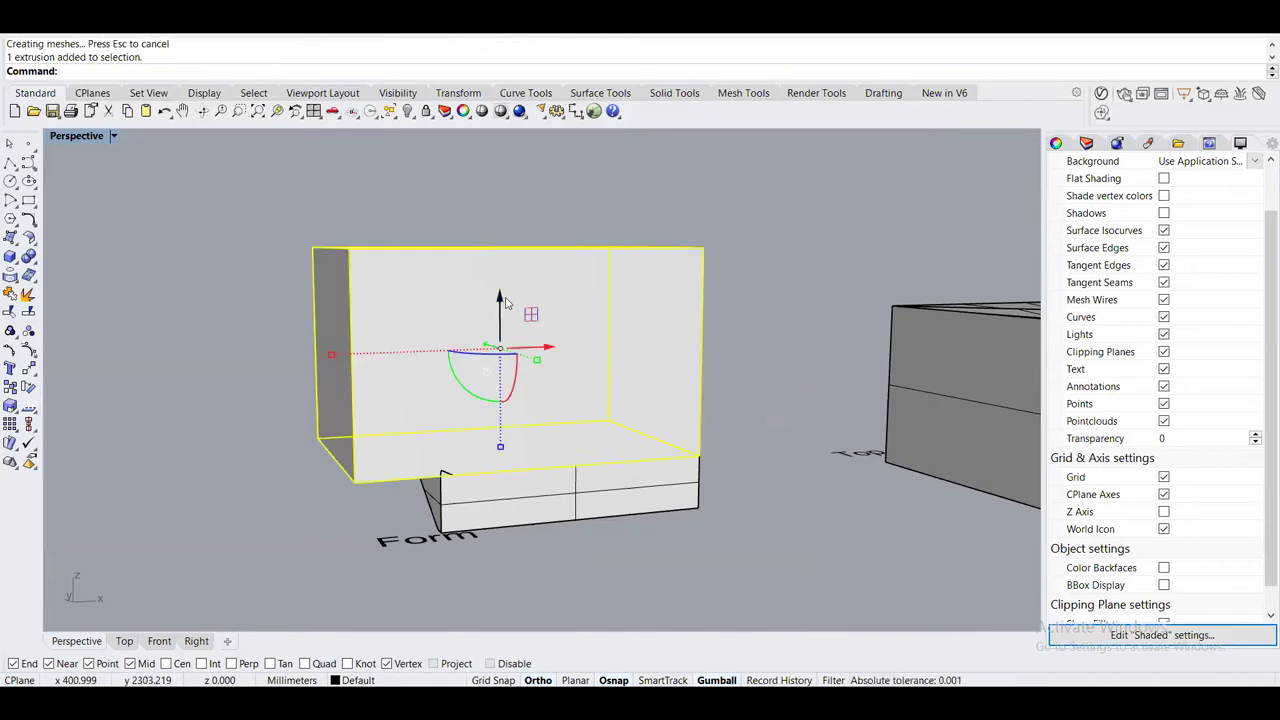
{"action": "right_click_drag", "start_coordinate": [436, 460], "coordinate": [504, 310]}
{"action": "left_click_drag", "start_coordinate": [508, 289], "coordinate": [505, 533]}
Delete the trial box and orbit to view the Form and top-part pieces together
{"action": "mouse_move", "coordinate": [477, 533]}
{"action": "right_mouse_down"}
{"action": "mouse_move", "coordinate": [490, 523]}
{"action": "mouse_move", "coordinate": [483, 554]}
{"action": "right_mouse_up"}
{"action": "key", "text": "Delete"}
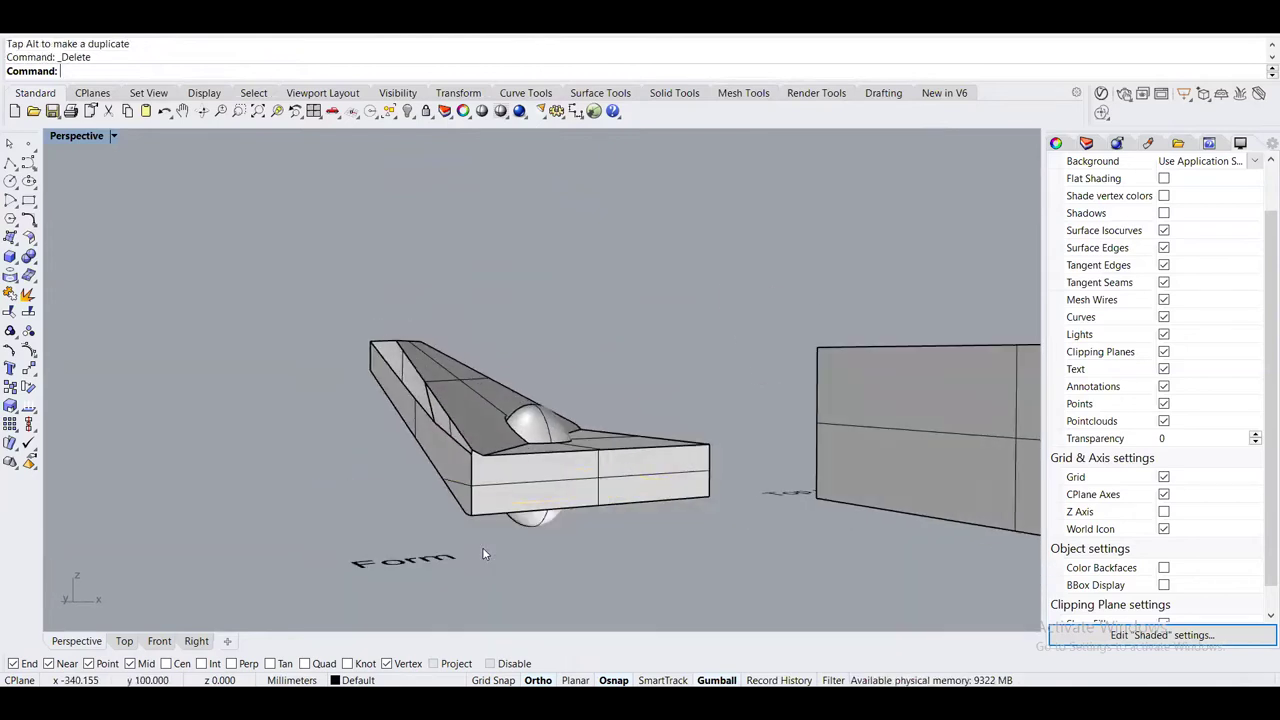
{"action": "right_click_drag", "start_coordinate": [497, 394], "coordinate": [553, 458]}
{"action": "right_click_drag", "start_coordinate": [641, 395], "coordinate": [678, 432]}
{"action": "scroll", "coordinate": [678, 432], "scroll_direction": "down", "scroll_amount": 3}
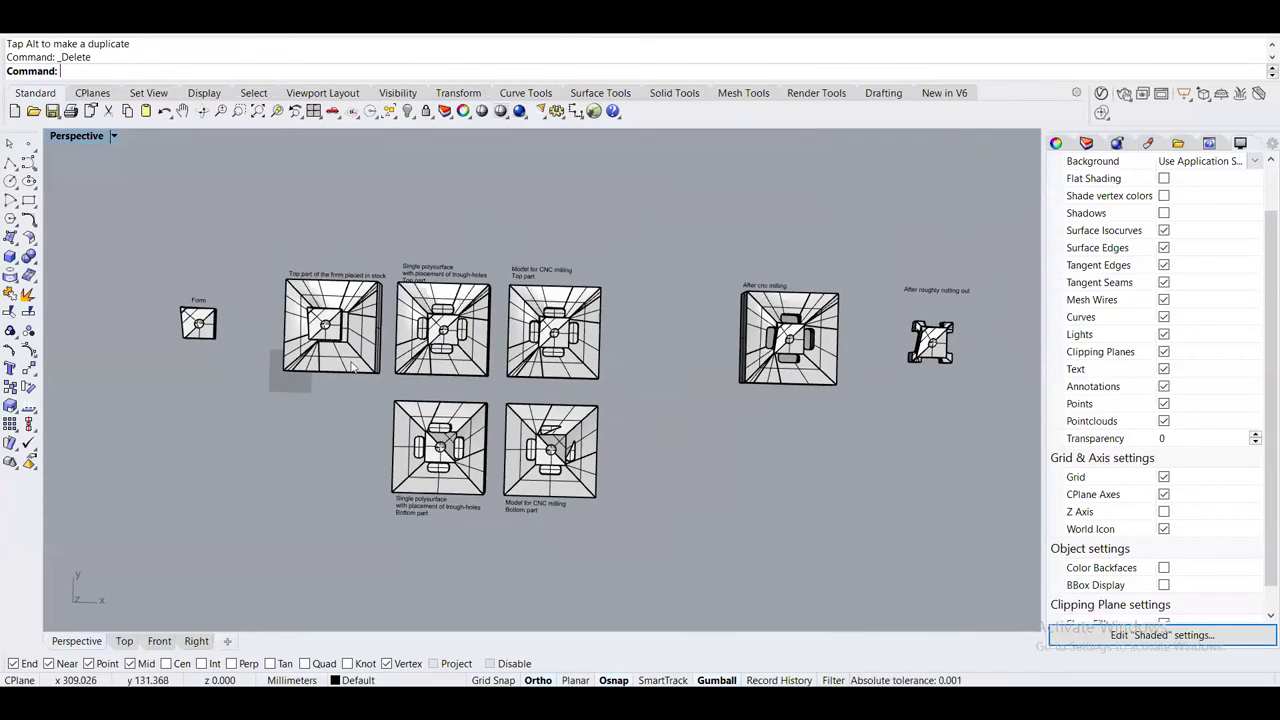
{"action": "right_click_drag", "start_coordinate": [449, 395], "coordinate": [497, 455], "text": "shift"}
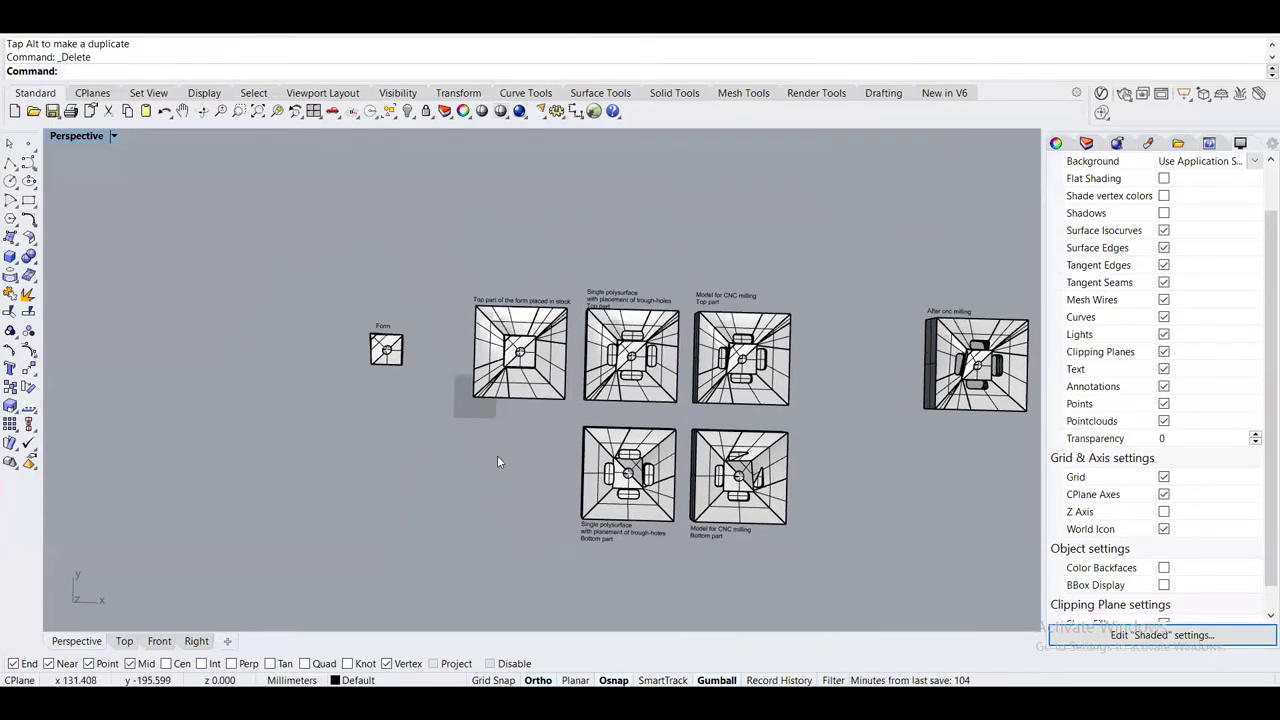
{"action": "scroll", "coordinate": [465, 430], "scroll_direction": "up", "scroll_amount": 5}
{"action": "right_click_drag", "start_coordinate": [512, 291], "coordinate": [489, 345]}
{"action": "scroll", "coordinate": [489, 345], "scroll_direction": "up", "scroll_amount": 2}
Move the wedge-shaped Form down into the top-part stock block
{"action": "left_click", "coordinate": [577, 338]}
{"action": "right_click_drag", "start_coordinate": [577, 338], "coordinate": [627, 232]}
{"action": "left_click_drag", "start_coordinate": [571, 165], "coordinate": [563, 288]}
{"action": "scroll", "coordinate": [520, 306], "scroll_direction": "up", "scroll_amount": 3}
{"action": "left_click_drag", "start_coordinate": [590, 350], "coordinate": [588, 385]}
{"action": "scroll", "coordinate": [588, 385], "scroll_direction": "down", "scroll_amount": 3}
{"action": "right_click_drag", "start_coordinate": [588, 385], "coordinate": [278, 235]}
{"action": "key", "text": "Escape"}
Build a bounding box around the stock block and lift it above the block
{"action": "right_click_drag", "start_coordinate": [550, 340], "coordinate": [507, 410]}
{"action": "left_click", "coordinate": [507, 410]}
{"action": "type", "text": "BoundingBox"}
{"action": "key", "text": "Return"}
{"action": "key", "text": "Return"}
{"action": "scroll", "coordinate": [560, 370], "scroll_direction": "down", "scroll_amount": 3}
{"action": "right_click_drag", "start_coordinate": [560, 370], "coordinate": [563, 322]}
{"action": "left_click_drag", "start_coordinate": [550, 385], "coordinate": [684, 238]}
{"action": "left_click", "coordinate": [684, 238]}
Orbit to view the lifted bounding box, then delete it
{"action": "right_click_drag", "start_coordinate": [506, 320], "coordinate": [517, 256]}
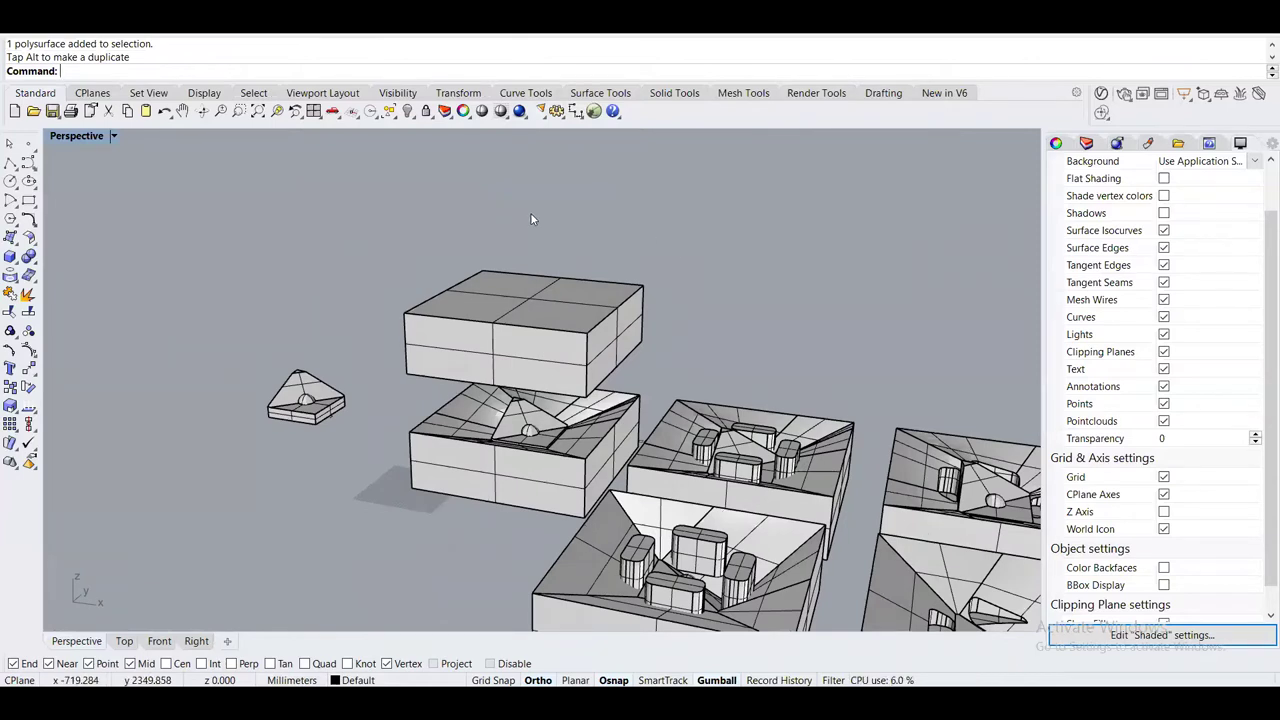
{"action": "right_click_drag", "start_coordinate": [531, 234], "coordinate": [277, 295]}
{"action": "right_click_drag", "start_coordinate": [405, 332], "coordinate": [455, 308]}
{"action": "left_click", "coordinate": [527, 352]}
{"action": "key", "text": "Delete"}
{"action": "scroll", "coordinate": [455, 308], "scroll_direction": "up", "scroll_amount": 10}
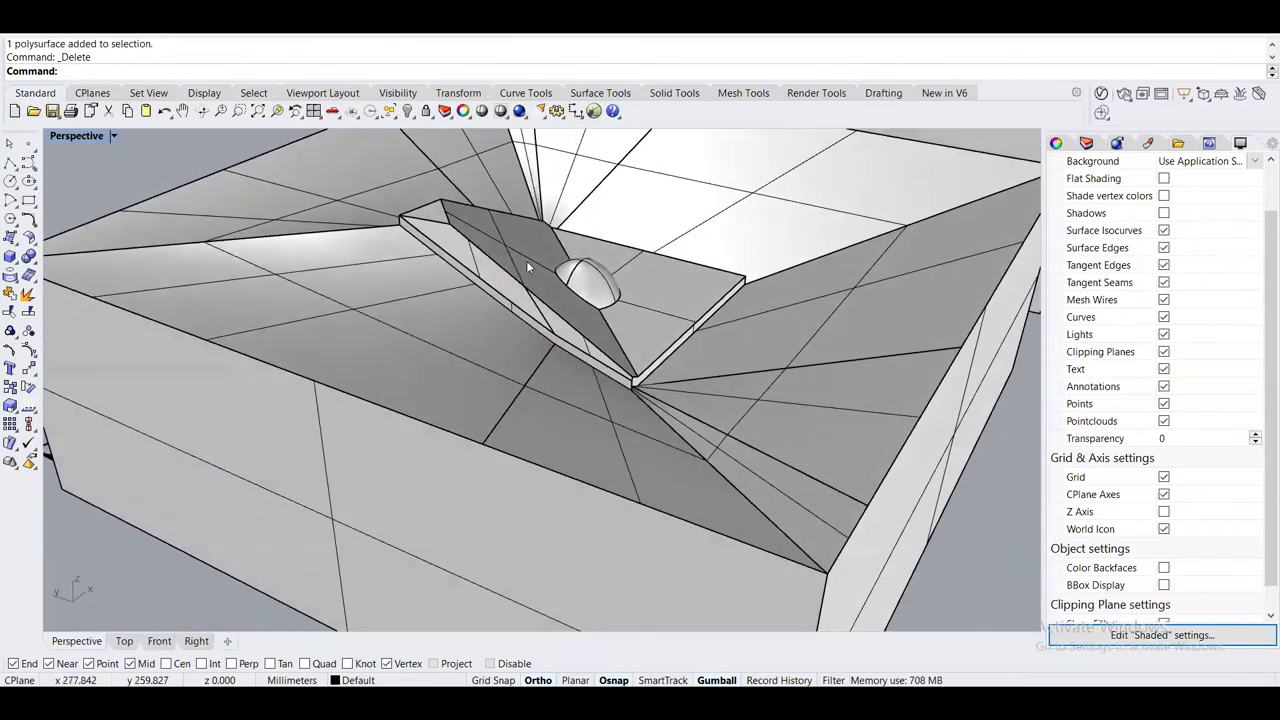
Nudge the Form within the stock block and orbit to check it sits flush
{"action": "left_click", "coordinate": [526, 260]}
{"action": "left_click_drag", "start_coordinate": [578, 256], "coordinate": [584, 262]}
{"action": "key", "text": "Escape"}
{"action": "right_click_drag", "start_coordinate": [312, 505], "coordinate": [434, 315]}
{"action": "scroll", "coordinate": [434, 315], "scroll_direction": "down", "scroll_amount": 5}
{"action": "right_click_drag", "start_coordinate": [530, 375], "coordinate": [724, 222]}
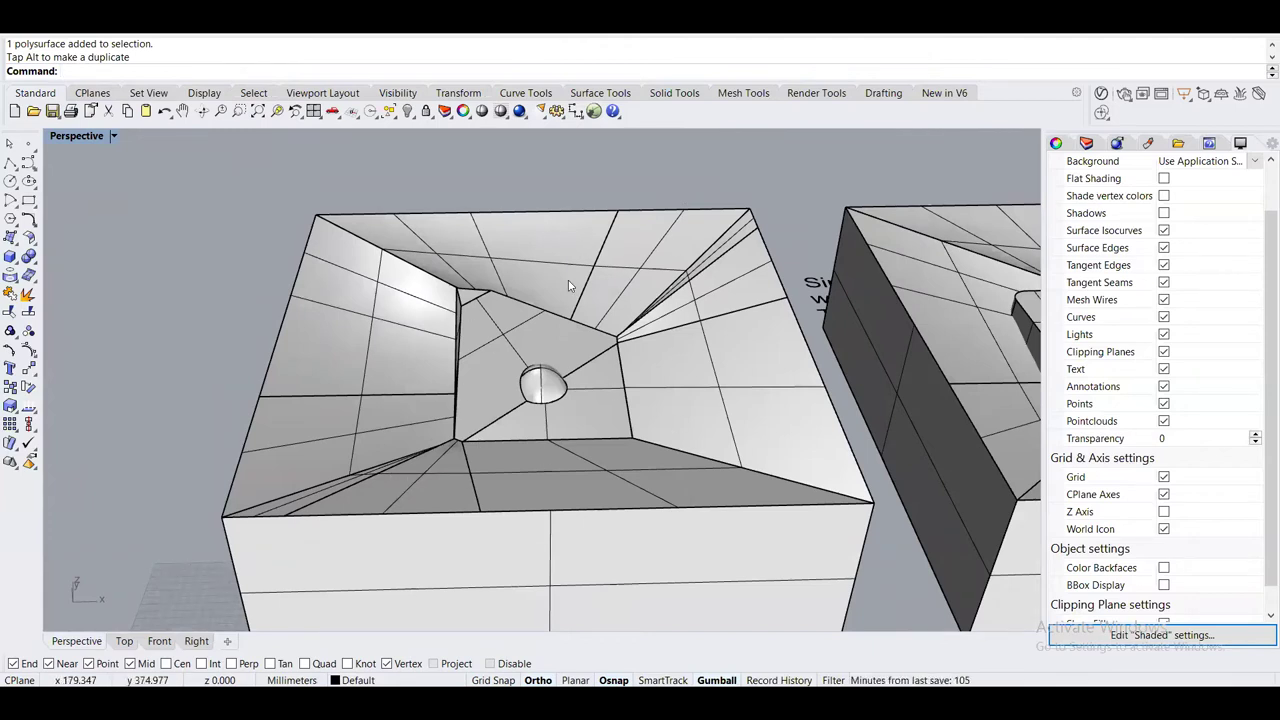
{"action": "right_click_drag", "start_coordinate": [695, 380], "coordinate": [660, 360]}
{"action": "scroll", "coordinate": [600, 400], "scroll_direction": "down", "scroll_amount": 5}
{"action": "scroll", "coordinate": [510, 378], "scroll_direction": "up", "scroll_amount": 2}
{"action": "scroll", "coordinate": [660, 360], "scroll_direction": "up", "scroll_amount": 5}
{"action": "left_click_drag", "start_coordinate": [790, 540], "coordinate": [333, 267]}
{"action": "left_click", "coordinate": [332, 261]}
{"action": "right_click_drag", "start_coordinate": [332, 261], "coordinate": [492, 330]}
{"action": "scroll", "coordinate": [470, 315], "scroll_direction": "down", "scroll_amount": 3}
{"action": "key", "text": "ctrl+z"}
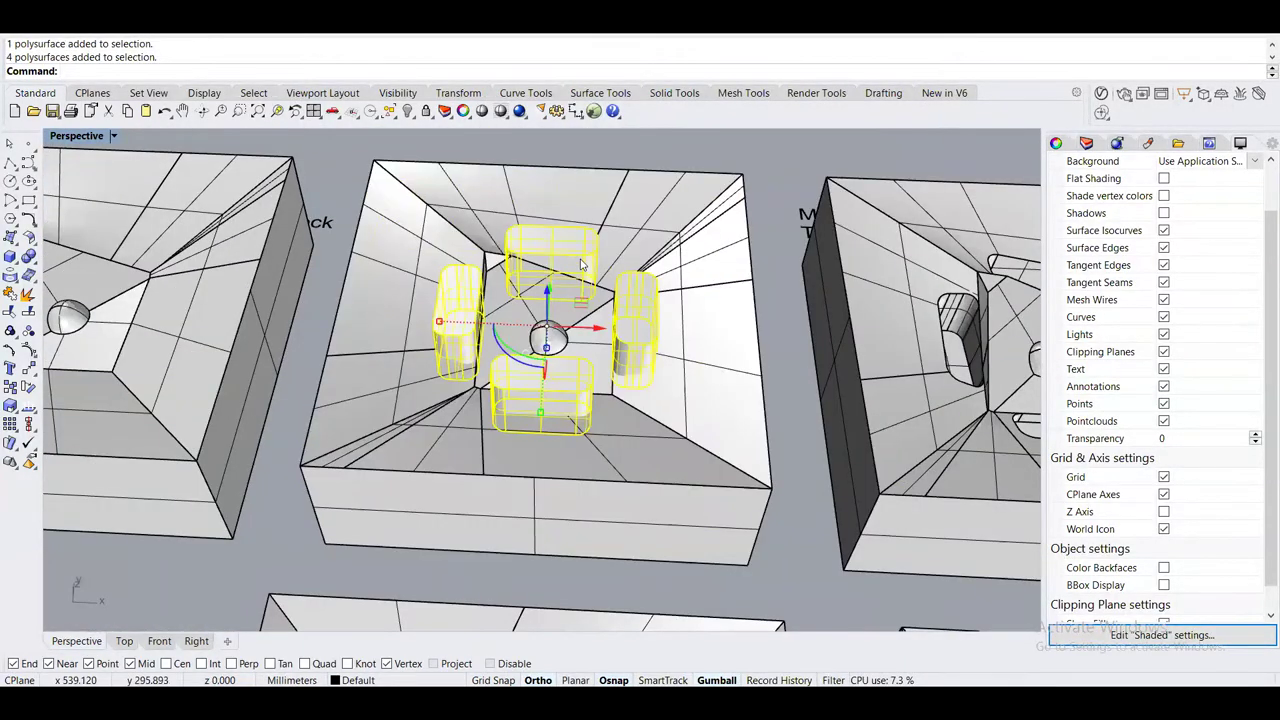
{"action": "key", "text": "Return"}
{"action": "right_click_drag", "start_coordinate": [582, 329], "coordinate": [540, 468]}
{"action": "scroll", "coordinate": [579, 379], "scroll_direction": "up", "scroll_amount": 3}
{"action": "scroll", "coordinate": [540, 468], "scroll_direction": "down", "scroll_amount": 5}
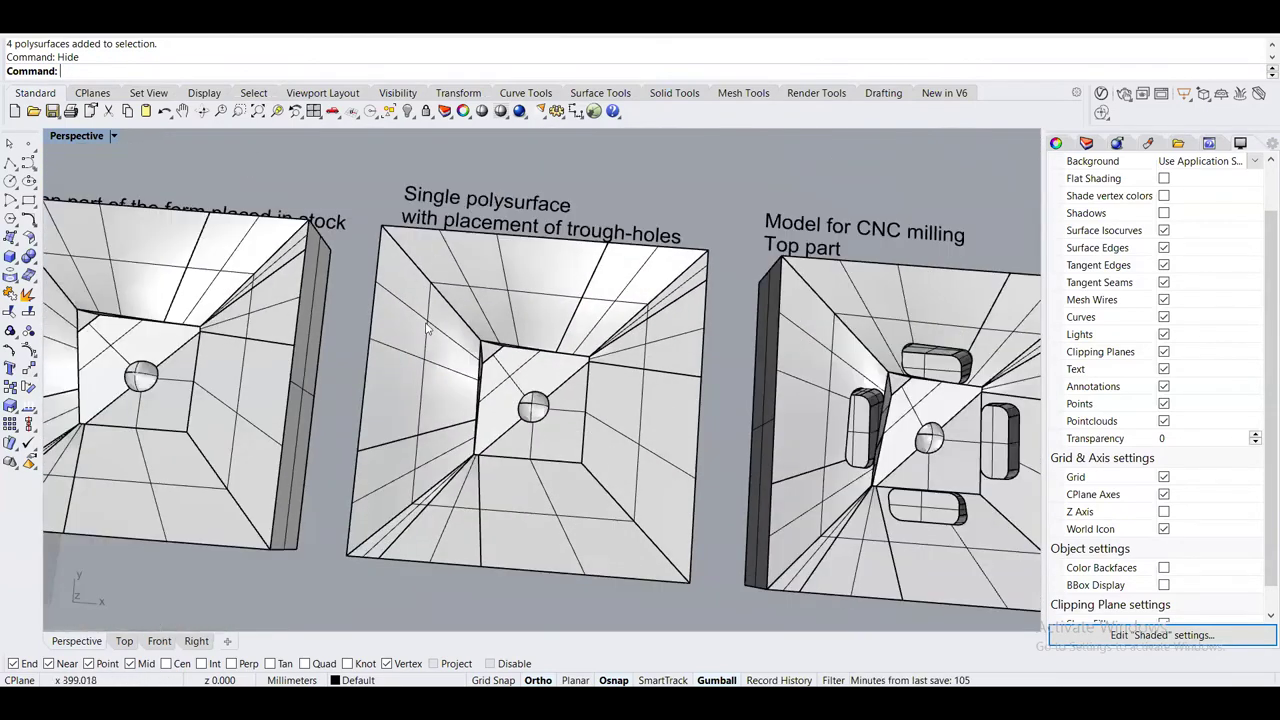
{"action": "scroll", "coordinate": [565, 423], "scroll_direction": "up", "scroll_amount": 3}
{"action": "right_click_drag", "start_coordinate": [453, 491], "coordinate": [537, 366]}
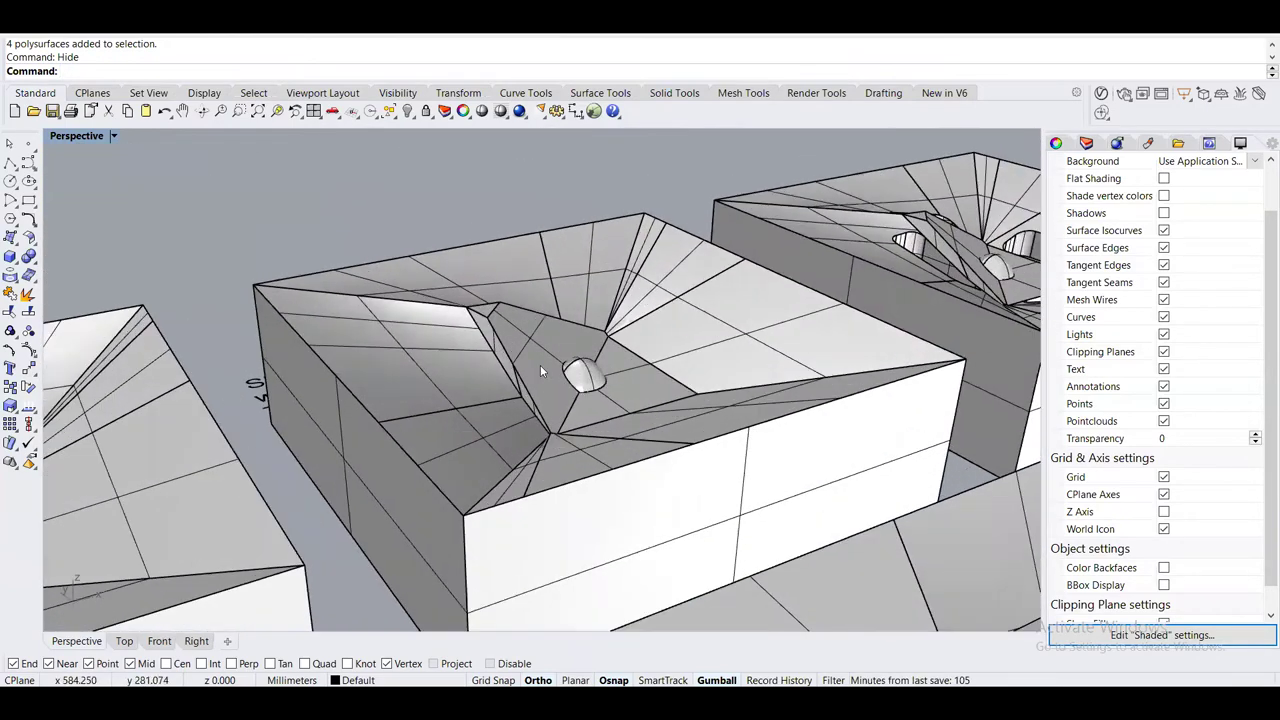
{"action": "left_click", "coordinate": [500, 358]}
{"action": "right_click_drag", "start_coordinate": [628, 398], "coordinate": [407, 358]}
{"action": "left_click", "coordinate": [386, 168]}
{"action": "scroll", "coordinate": [386, 168], "scroll_direction": "down", "scroll_amount": 4}
{"action": "scroll", "coordinate": [407, 358], "scroll_direction": "up", "scroll_amount": 3}
{"action": "scroll", "coordinate": [264, 316], "scroll_direction": "up", "scroll_amount": 2}
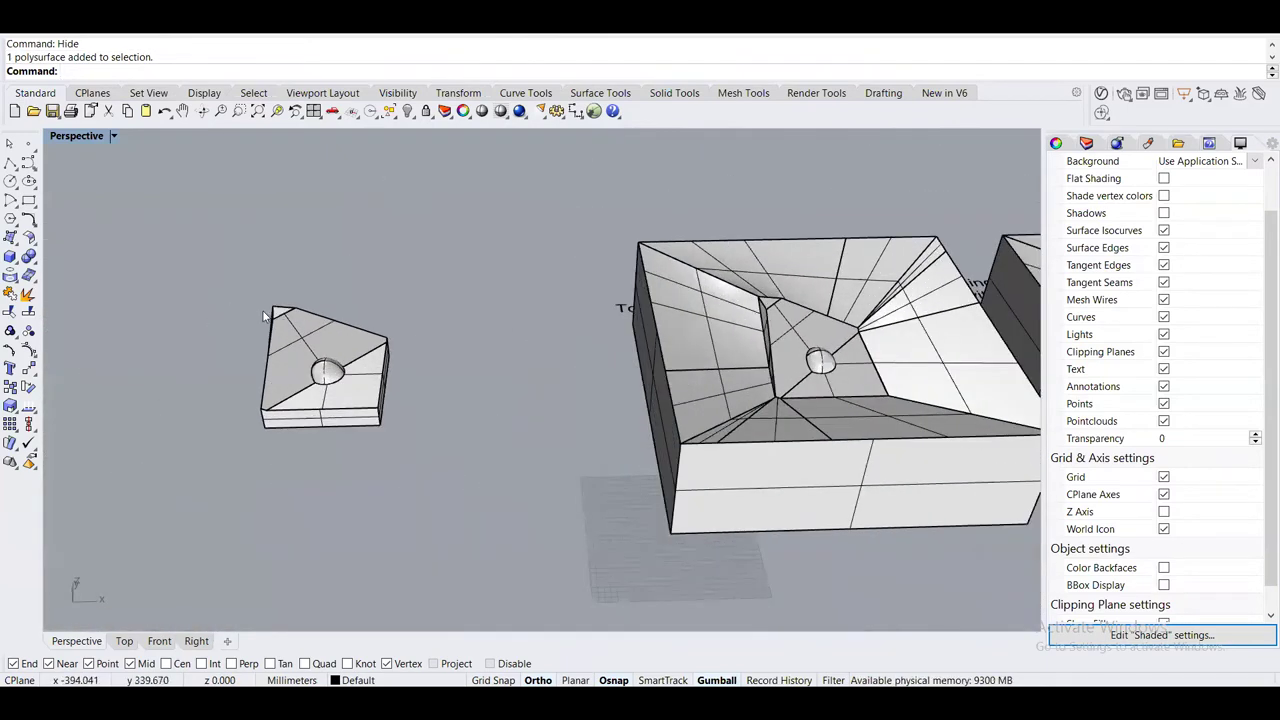
{"action": "right_click_drag", "start_coordinate": [814, 326], "coordinate": [563, 281]}
{"action": "scroll", "coordinate": [563, 281], "scroll_direction": "up", "scroll_amount": 3}
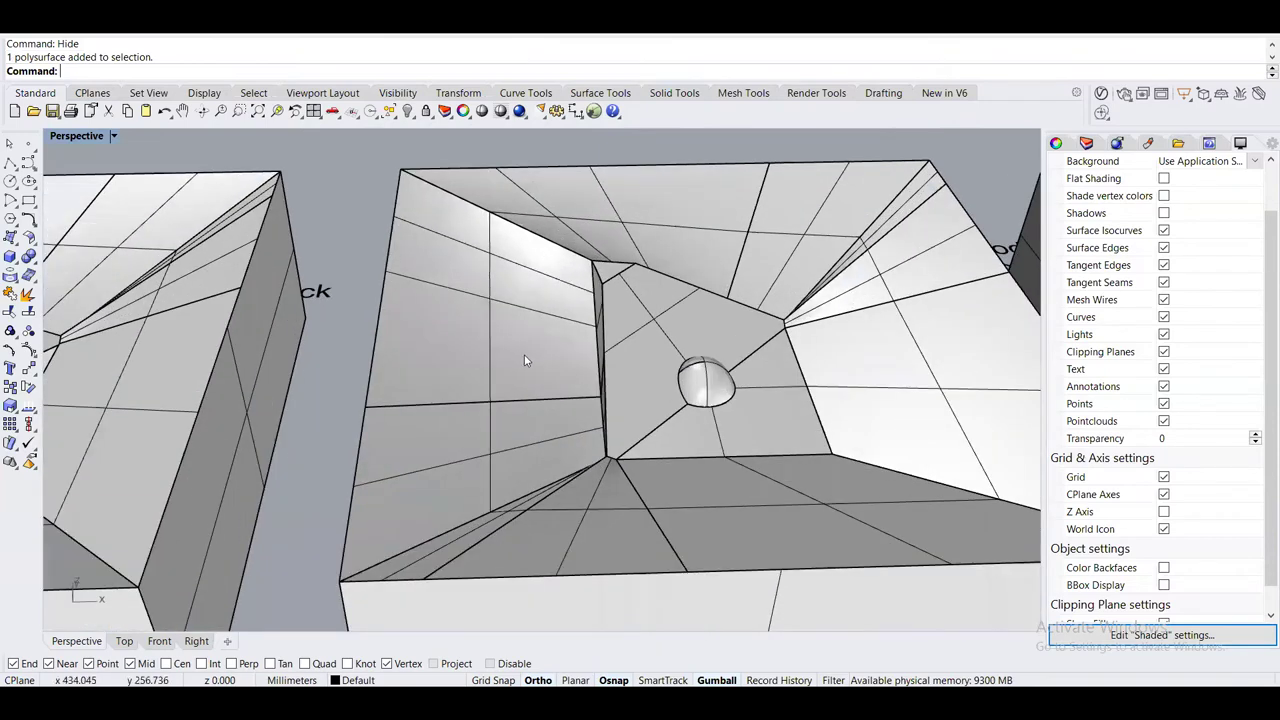
{"action": "scroll", "coordinate": [641, 488], "scroll_direction": "down", "scroll_amount": 2}
{"action": "left_click", "coordinate": [589, 486]}
{"action": "scroll", "coordinate": [589, 486], "scroll_direction": "down", "scroll_amount": 3}
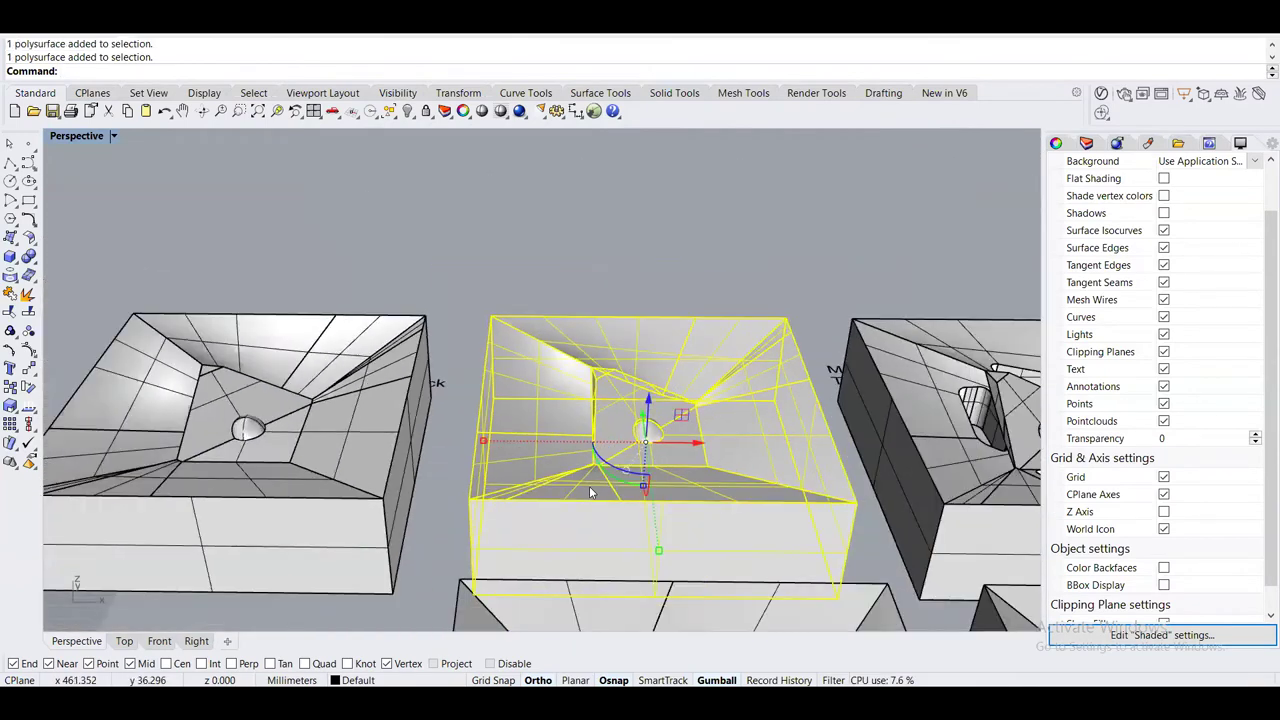
{"action": "right_click_drag", "start_coordinate": [602, 459], "coordinate": [577, 425]}
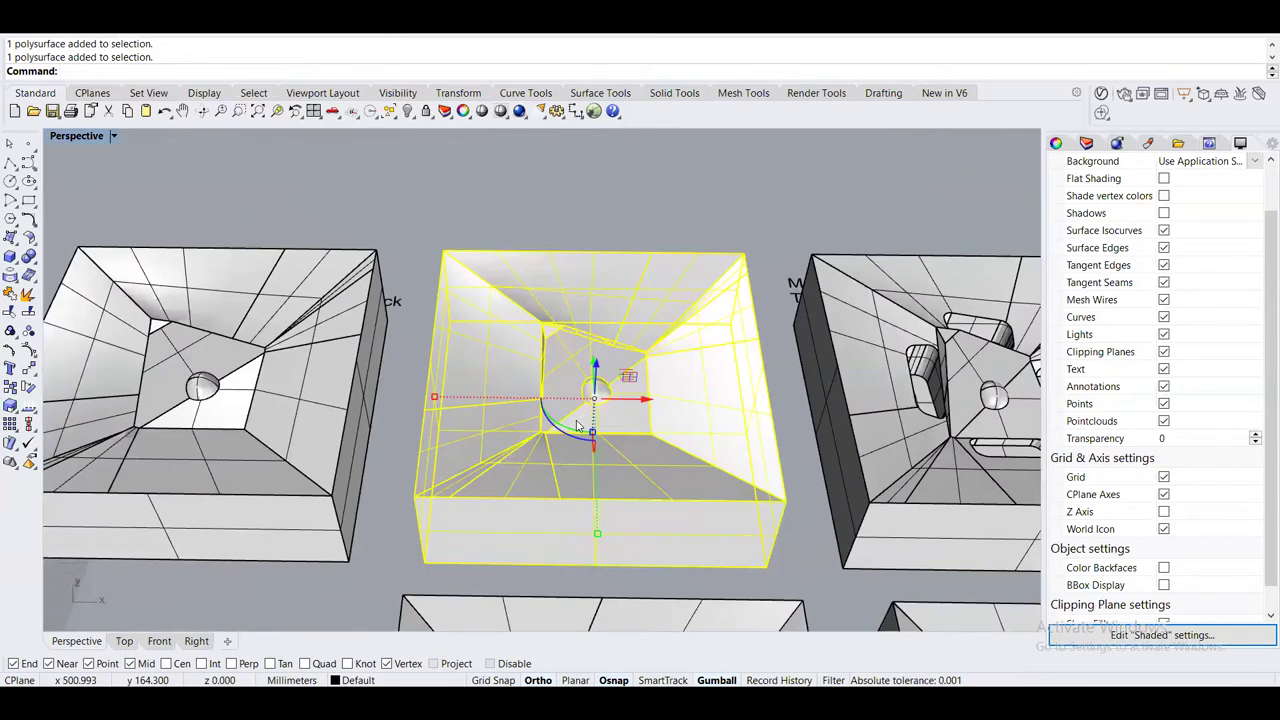
{"action": "left_click", "coordinate": [558, 188]}
{"action": "scroll", "coordinate": [563, 379], "scroll_direction": "down", "scroll_amount": 5}
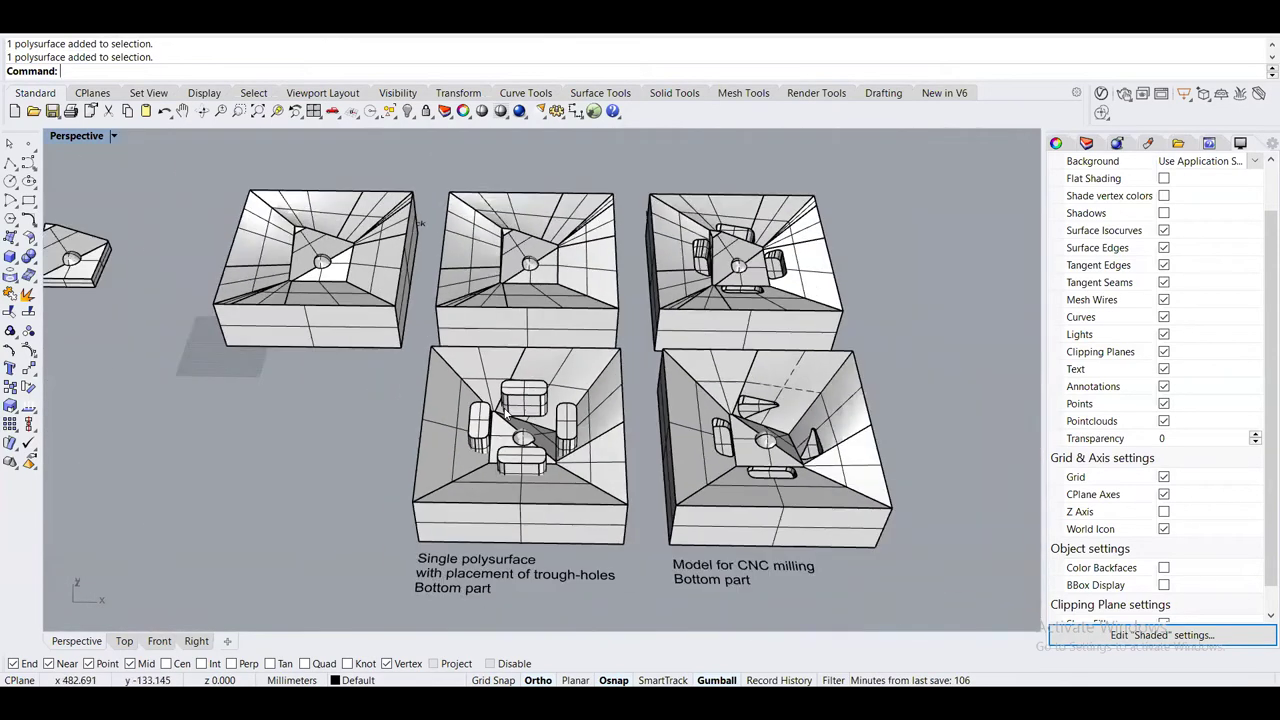
{"action": "scroll", "coordinate": [530, 425], "scroll_direction": "up", "scroll_amount": 6}
{"action": "left_click", "coordinate": [715, 438]}
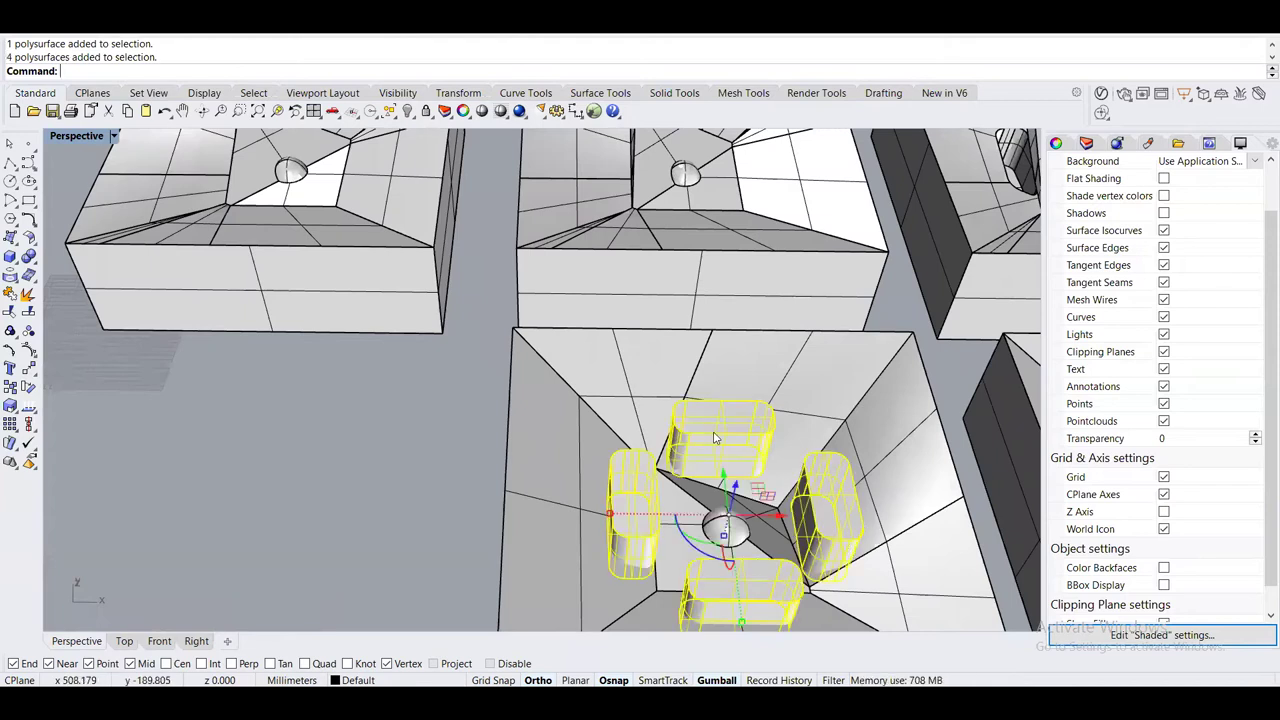
{"action": "key", "text": "Return"}
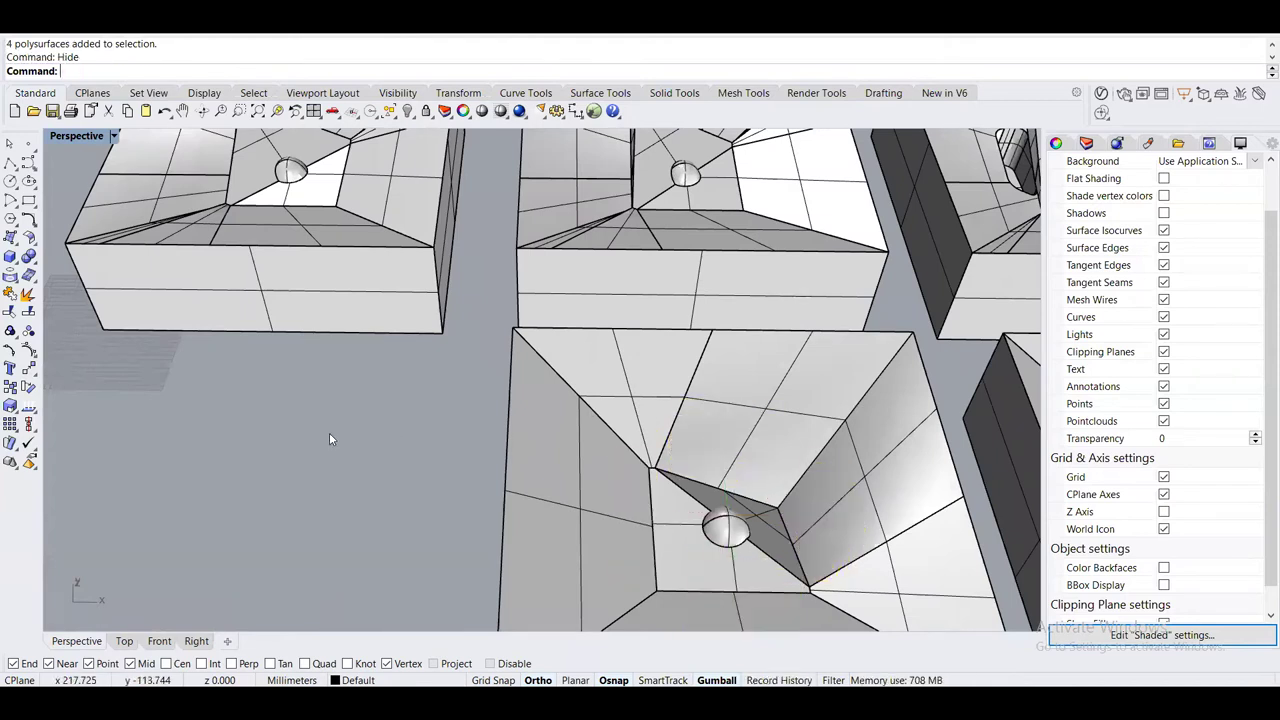
{"action": "scroll", "coordinate": [329, 432], "scroll_direction": "down", "scroll_amount": 5}
{"action": "right_click_drag", "start_coordinate": [470, 390], "coordinate": [481, 513], "text": "shift"}
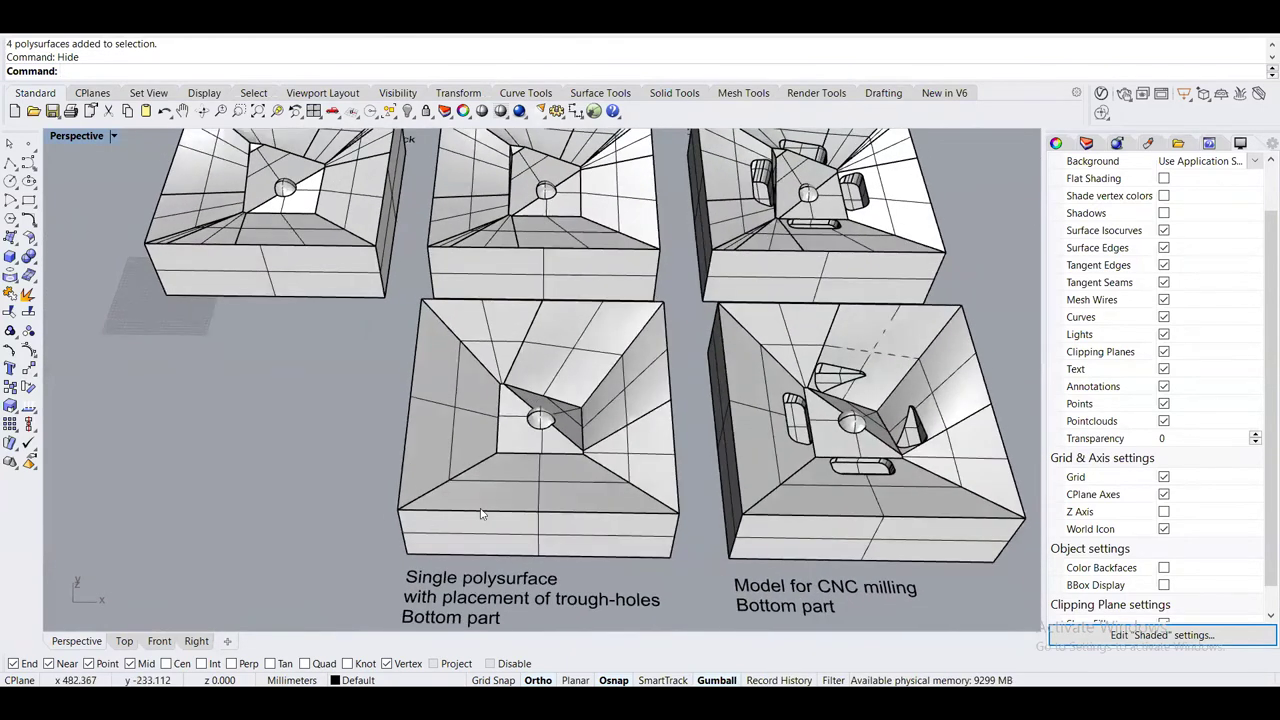
{"action": "right_click_drag", "start_coordinate": [566, 522], "coordinate": [330, 440]}
{"action": "scroll", "coordinate": [485, 330], "scroll_direction": "up", "scroll_amount": 5}
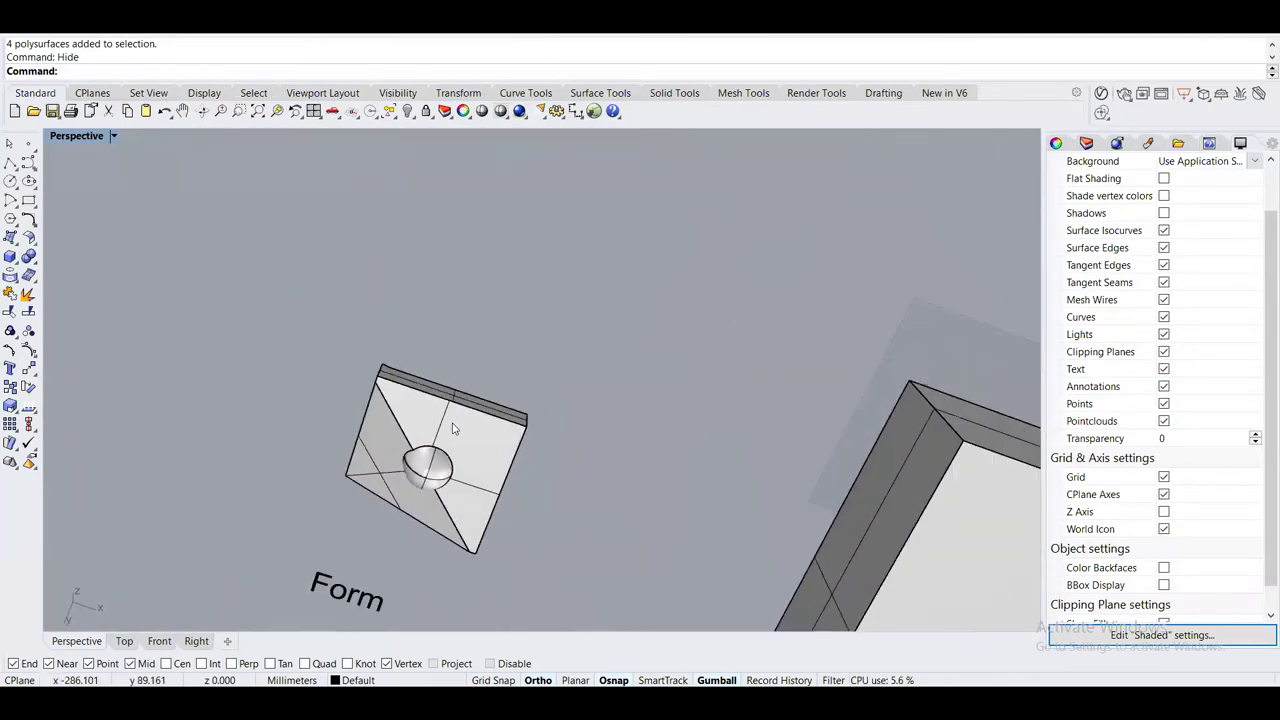
{"action": "scroll", "coordinate": [652, 465], "scroll_direction": "down", "scroll_amount": 5}
{"action": "right_click_drag", "start_coordinate": [652, 465], "coordinate": [655, 400]}
{"action": "scroll", "coordinate": [655, 400], "scroll_direction": "up", "scroll_amount": 6}
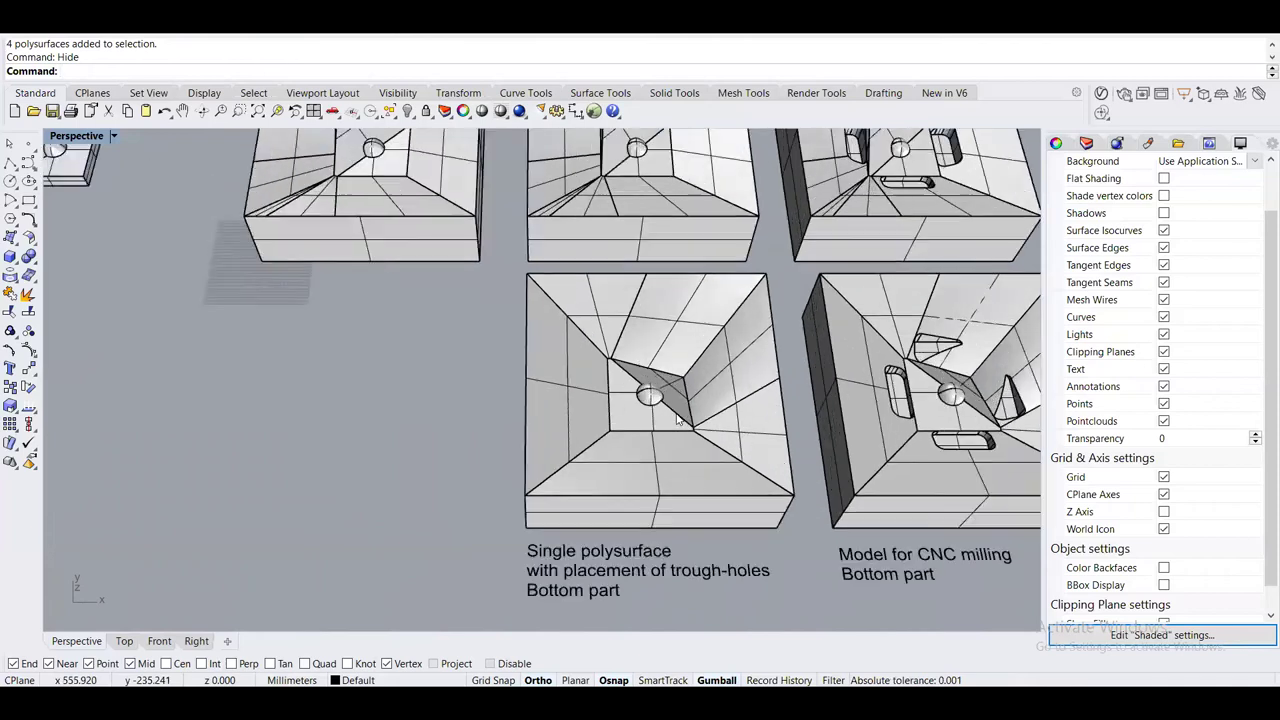
{"action": "scroll", "coordinate": [655, 400], "scroll_direction": "down", "scroll_amount": 8}
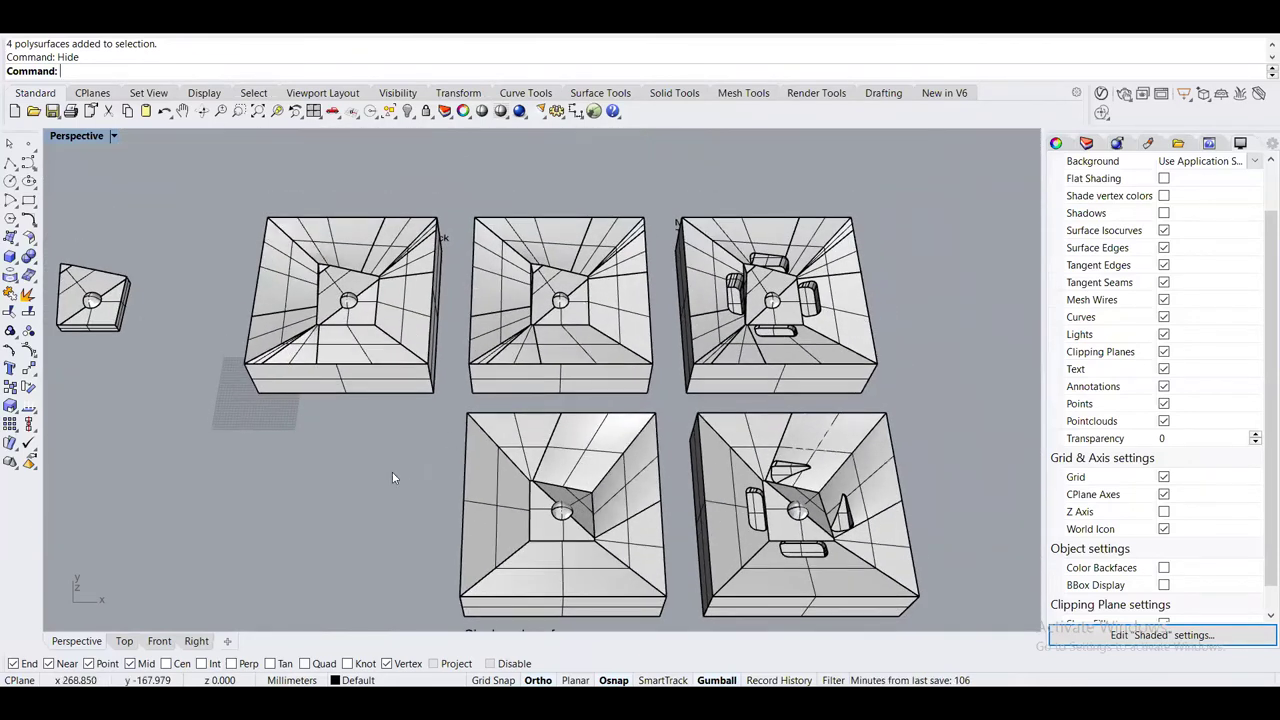
{"action": "scroll", "coordinate": [392, 471], "scroll_direction": "down", "scroll_amount": 5}
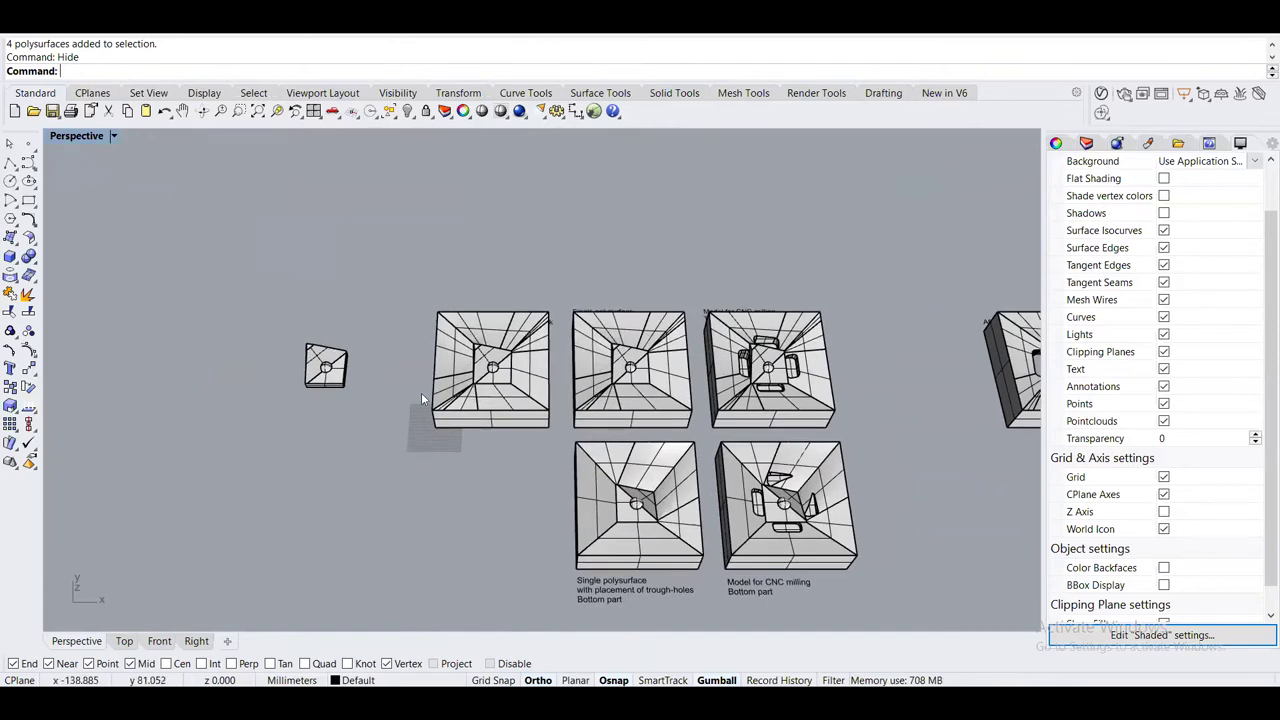
{"action": "right_click_drag", "start_coordinate": [500, 382], "coordinate": [487, 395], "text": "shift"}
{"action": "left_click", "coordinate": [10, 256]}
{"action": "left_click", "coordinate": [519, 521]}
{"action": "right_click_drag", "start_coordinate": [520, 522], "coordinate": [560, 420]}
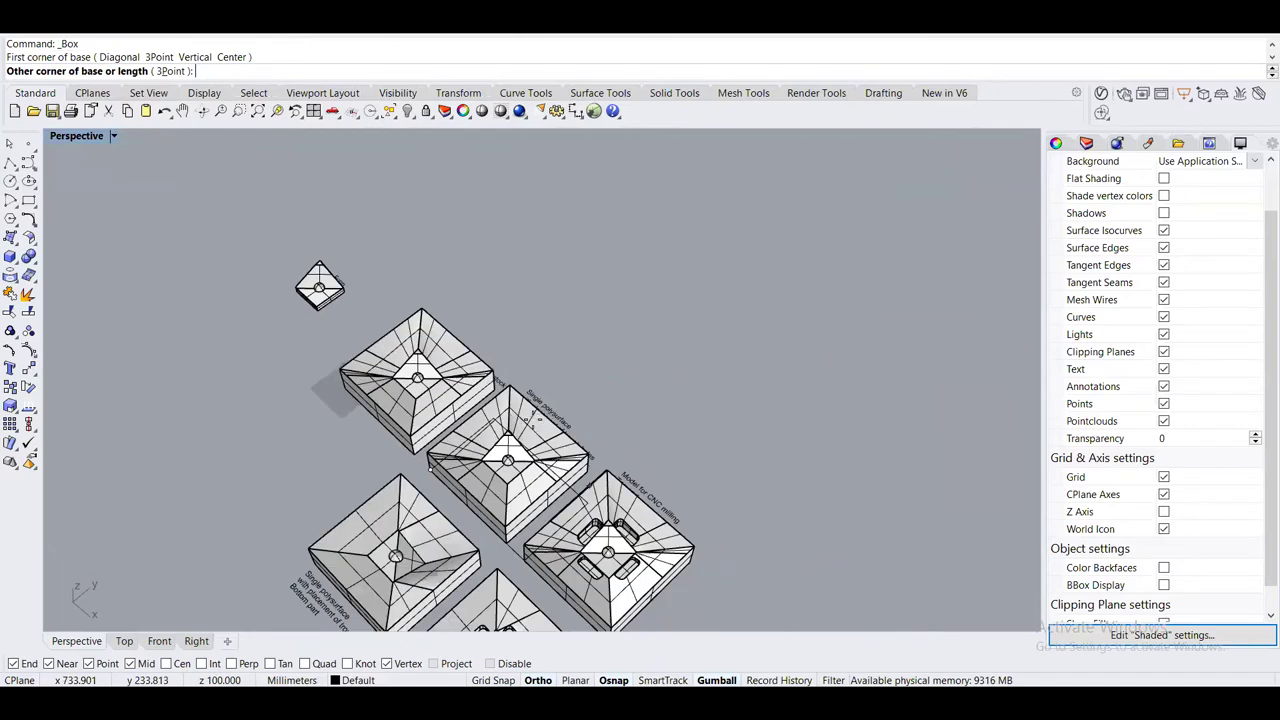
{"action": "scroll", "coordinate": [560, 420], "scroll_direction": "up", "scroll_amount": 3}
{"action": "left_click", "coordinate": [590, 458]}
{"action": "left_click", "coordinate": [597, 455]}
{"action": "left_click", "coordinate": [500, 450]}
{"action": "right_click_drag", "start_coordinate": [497, 451], "coordinate": [743, 380]}
{"action": "scroll", "coordinate": [594, 441], "scroll_direction": "up", "scroll_amount": 3}
{"action": "right_click_drag", "start_coordinate": [594, 441], "coordinate": [620, 415]}
{"action": "scroll", "coordinate": [620, 415], "scroll_direction": "up", "scroll_amount": 2}
{"action": "right_click_drag", "start_coordinate": [369, 280], "coordinate": [372, 340]}
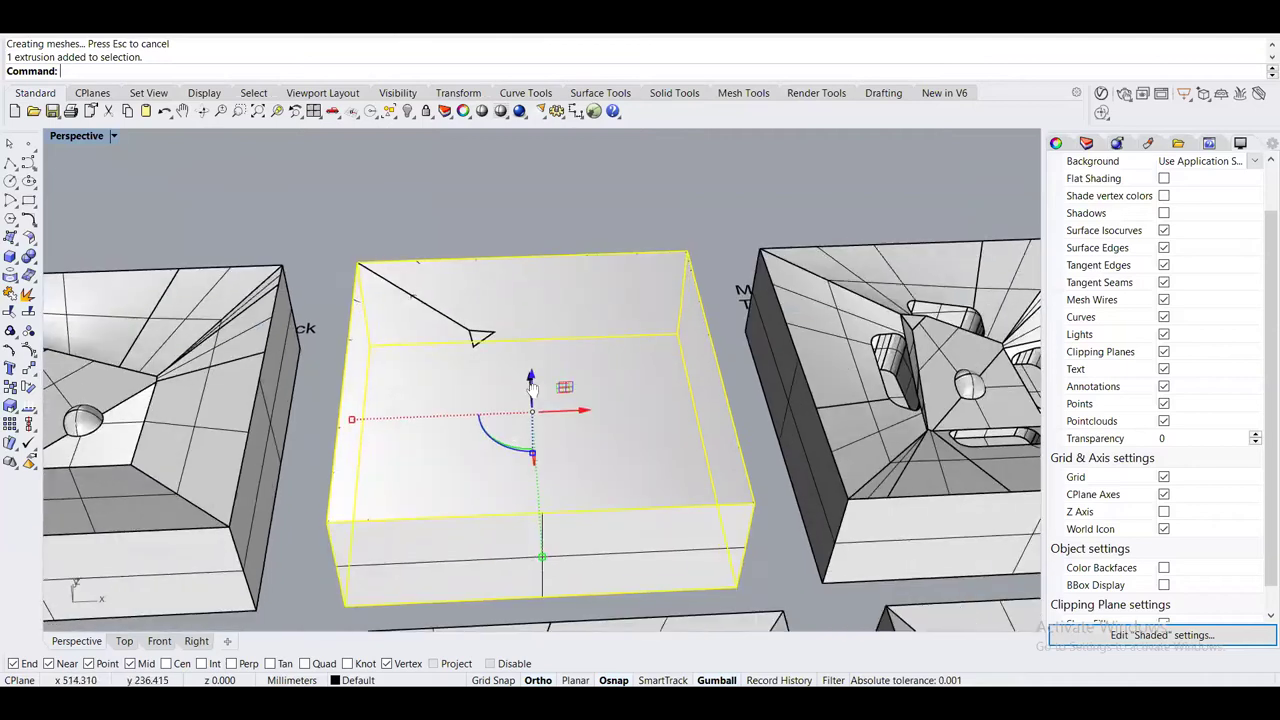
{"action": "right_click_drag", "start_coordinate": [537, 395], "coordinate": [486, 394]}
{"action": "left_click_drag", "start_coordinate": [486, 394], "coordinate": [461, 370]}
{"action": "left_click_drag", "start_coordinate": [362, 400], "coordinate": [365, 402]}
{"action": "right_click_drag", "start_coordinate": [365, 402], "coordinate": [393, 428]}
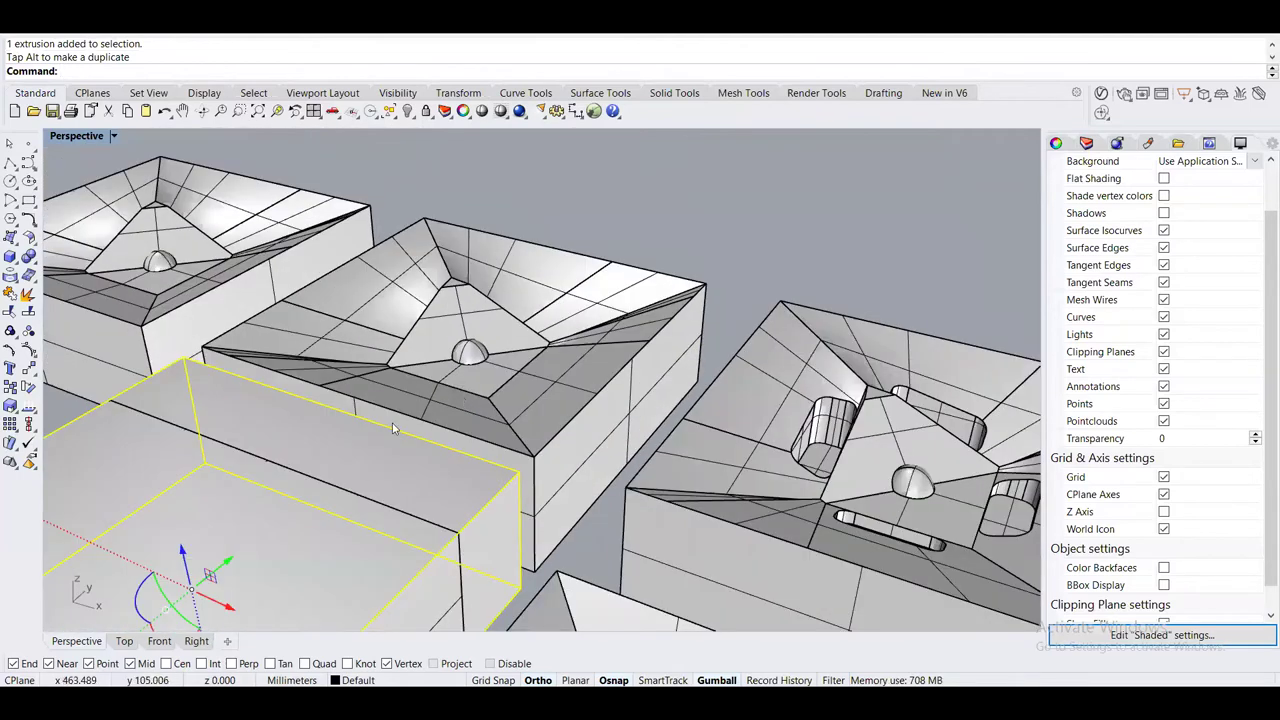
{"action": "key", "text": "ctrl+z"}
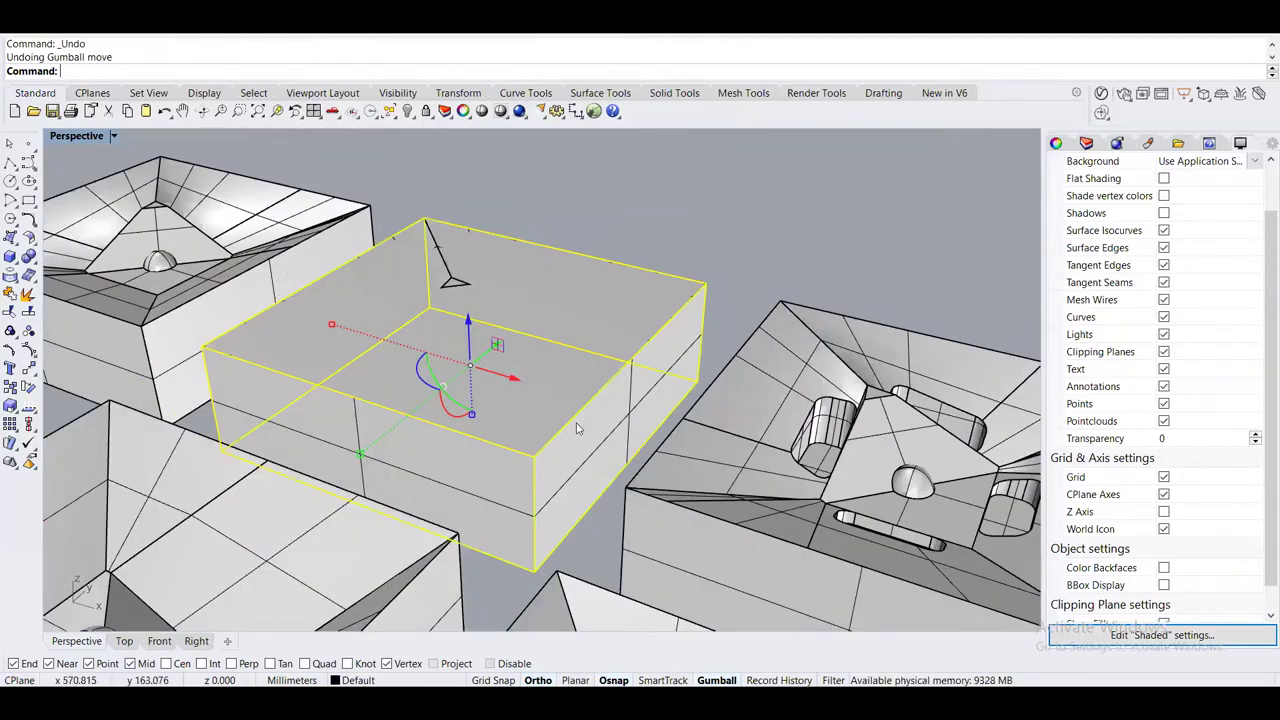
{"action": "right_click_drag", "start_coordinate": [520, 315], "coordinate": [581, 347]}
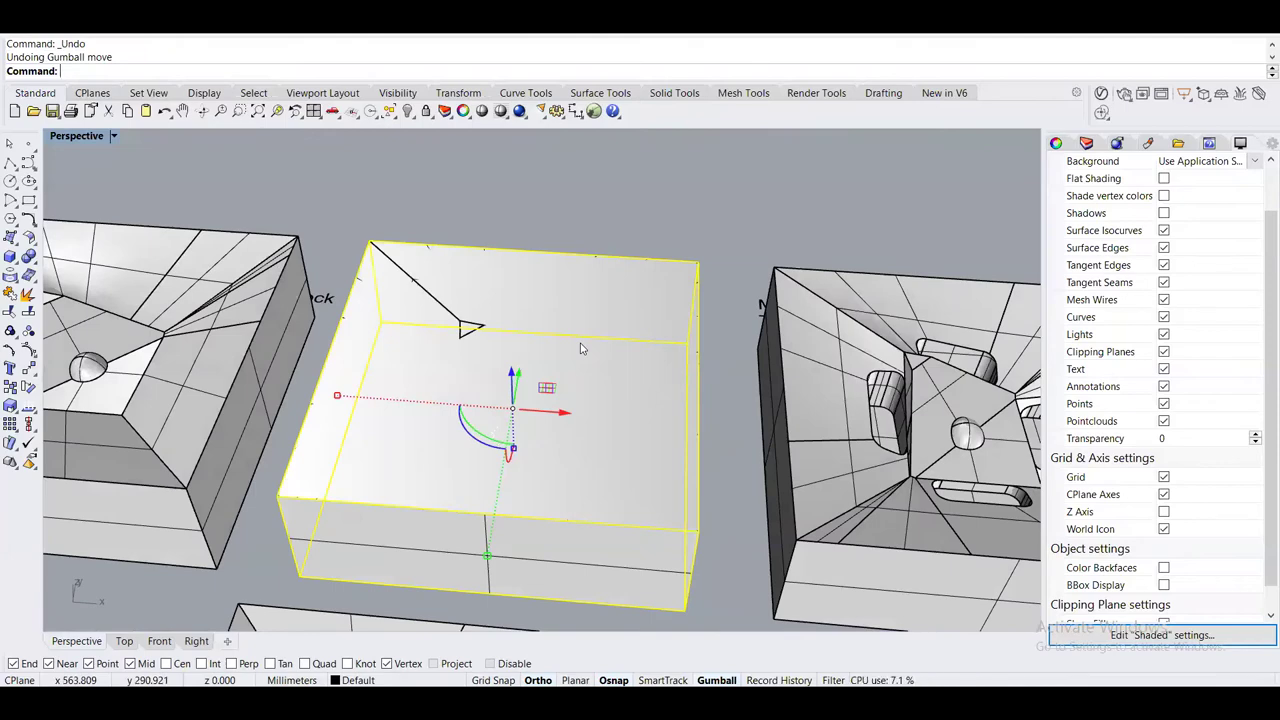
{"action": "key", "text": "Delete"}
{"action": "left_click", "coordinate": [622, 263]}
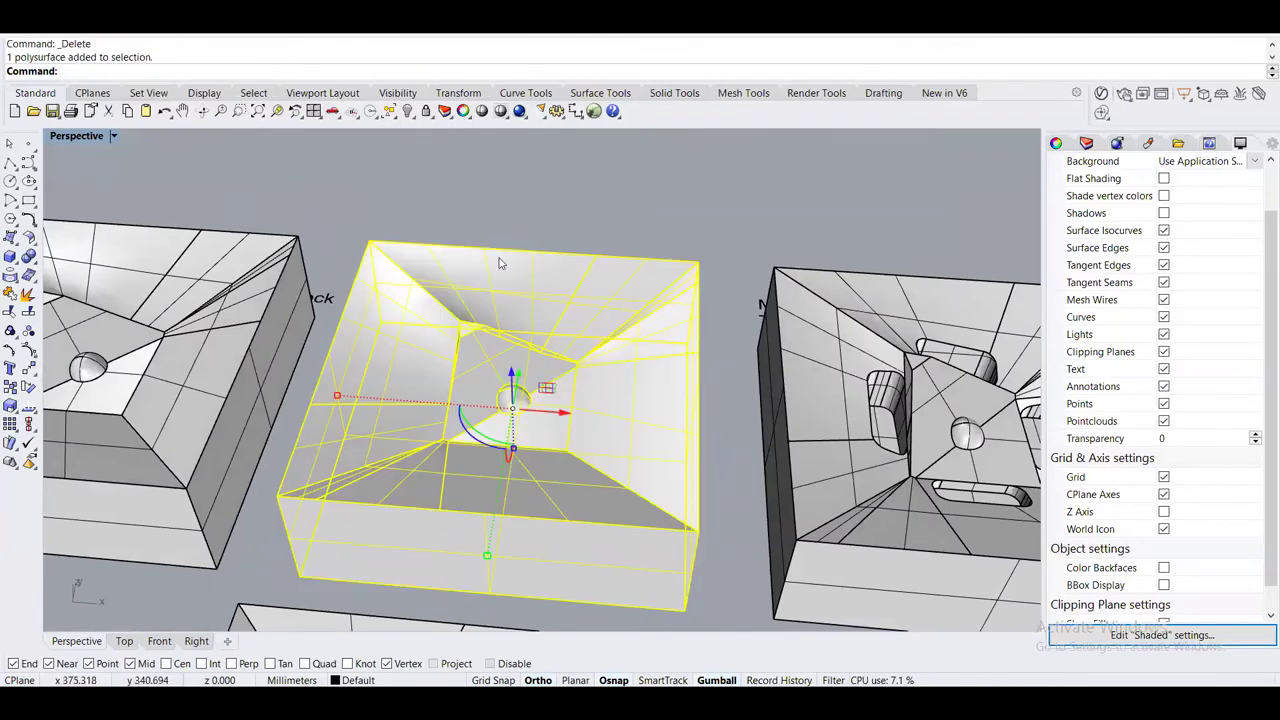
{"action": "left_click", "coordinate": [535, 190]}
{"action": "right_click_drag", "start_coordinate": [518, 435], "coordinate": [485, 374]}
{"action": "left_click", "coordinate": [487, 375]}
{"action": "scroll", "coordinate": [487, 375], "scroll_direction": "up", "scroll_amount": 3}
{"action": "scroll", "coordinate": [485, 374], "scroll_direction": "down", "scroll_amount": 5}
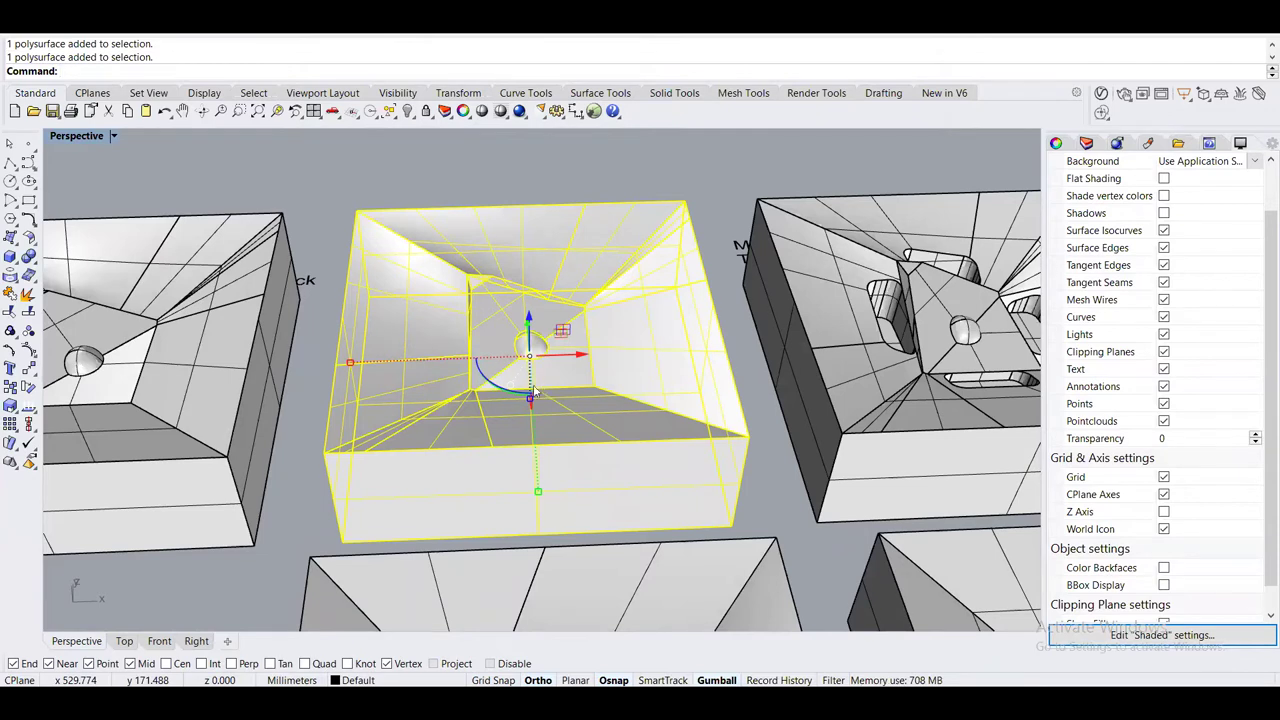
{"action": "right_click_drag", "start_coordinate": [533, 393], "coordinate": [487, 408]}
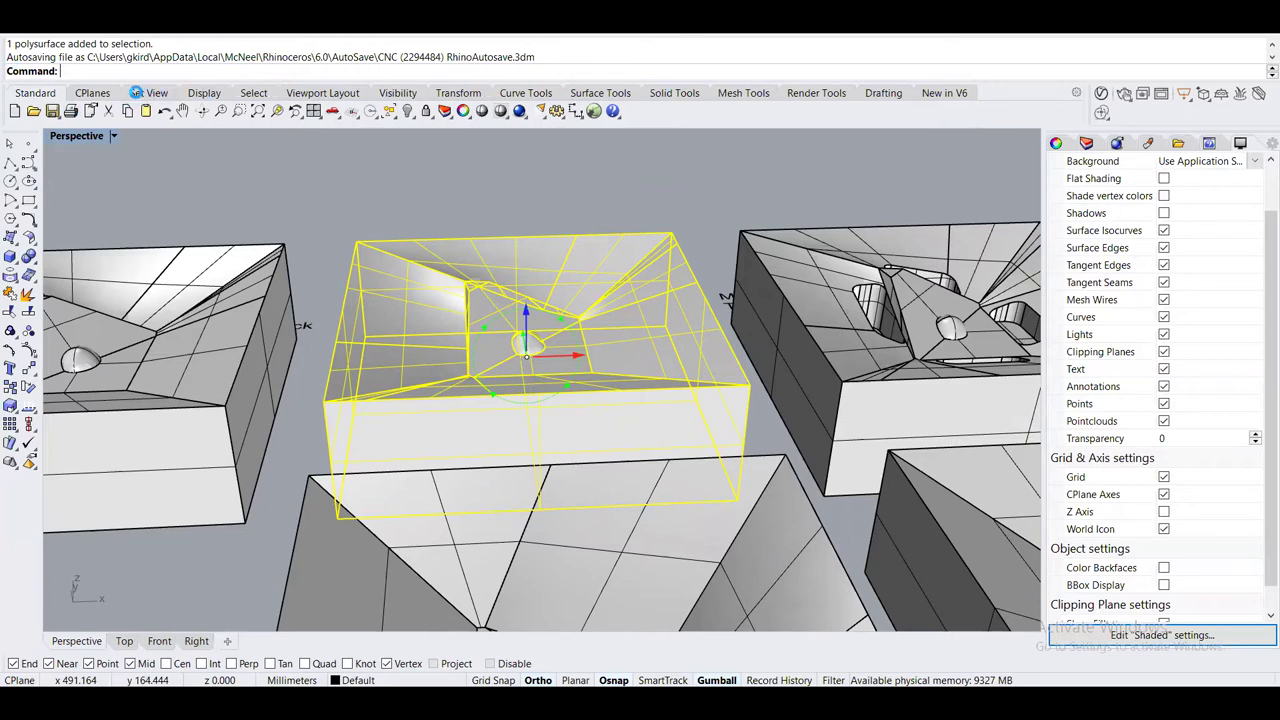
{"action": "left_click_drag", "start_coordinate": [522, 363], "coordinate": [546, 422]}
{"action": "right_click_drag", "start_coordinate": [460, 330], "coordinate": [470, 295]}
{"action": "key", "text": "Escape"}
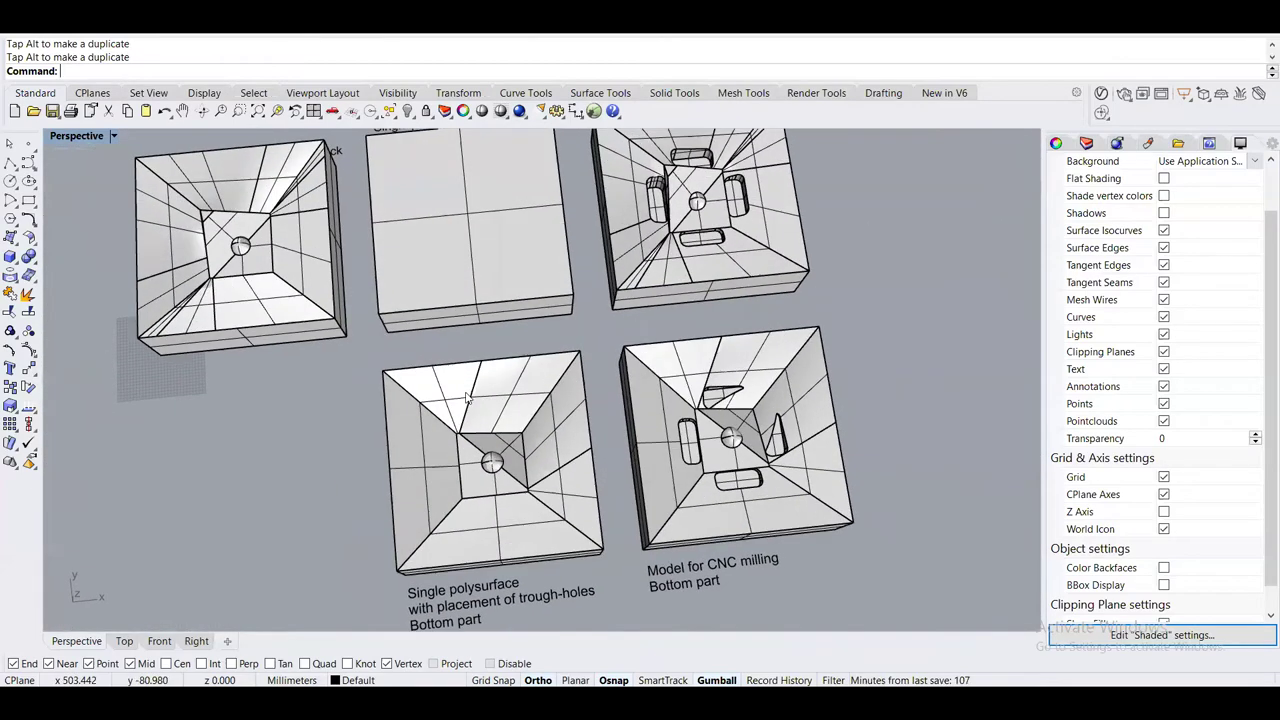
{"action": "left_click", "coordinate": [425, 302]}
{"action": "scroll", "coordinate": [497, 480], "scroll_direction": "up", "scroll_amount": 4}
{"action": "key", "text": "Escape"}
{"action": "right_click_drag", "start_coordinate": [366, 366], "coordinate": [414, 397]}
{"action": "right_click_drag", "start_coordinate": [470, 446], "coordinate": [441, 434]}
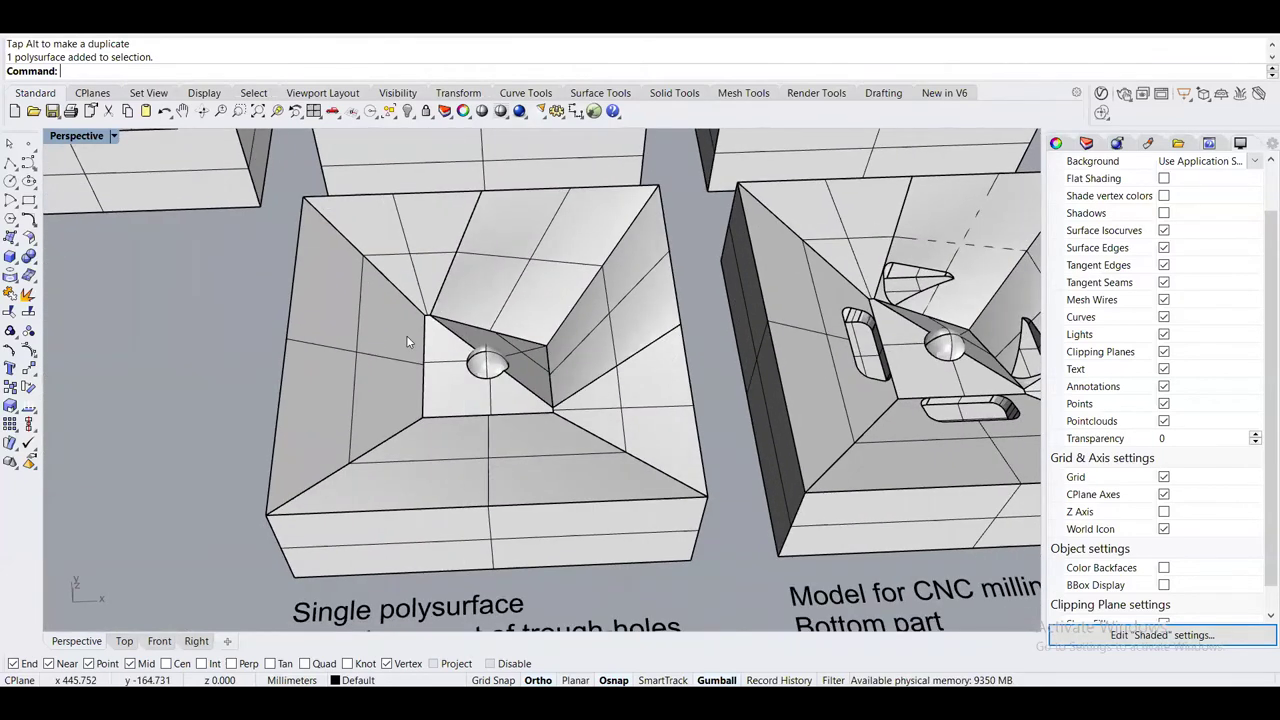
{"action": "right_click_drag", "start_coordinate": [406, 341], "coordinate": [381, 513]}
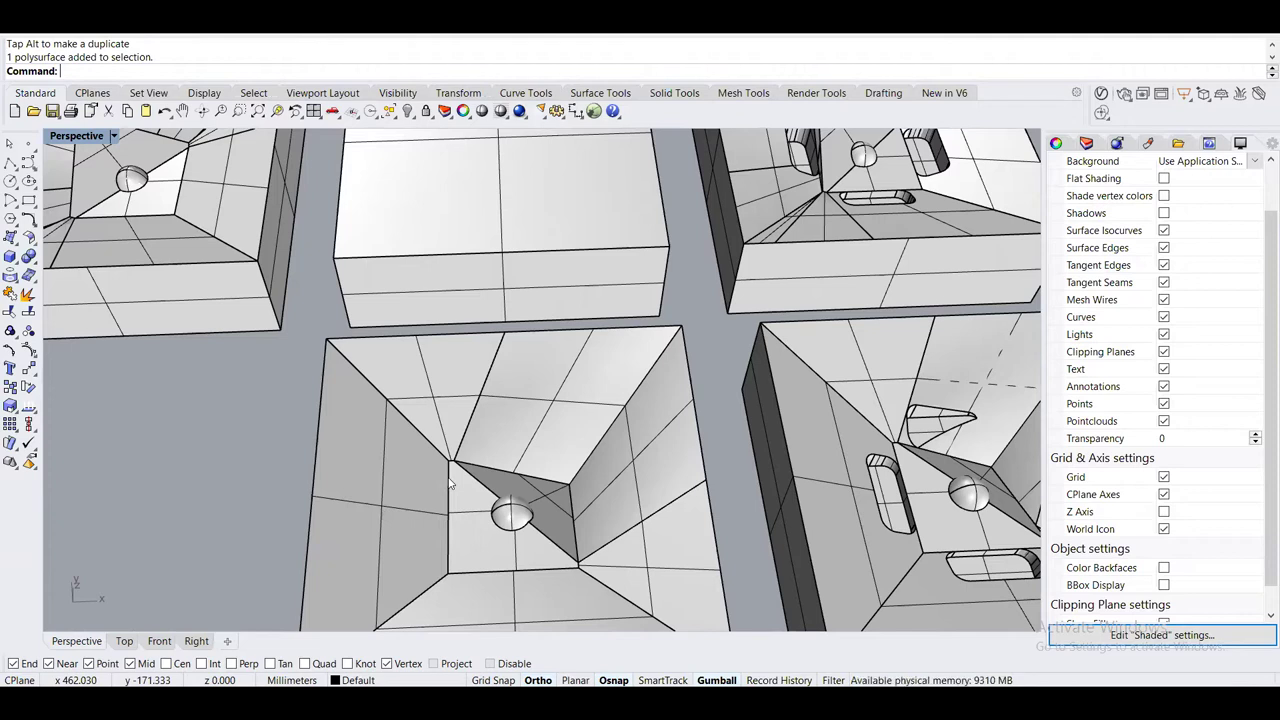
{"action": "scroll", "coordinate": [450, 483], "scroll_direction": "down", "scroll_amount": 3}
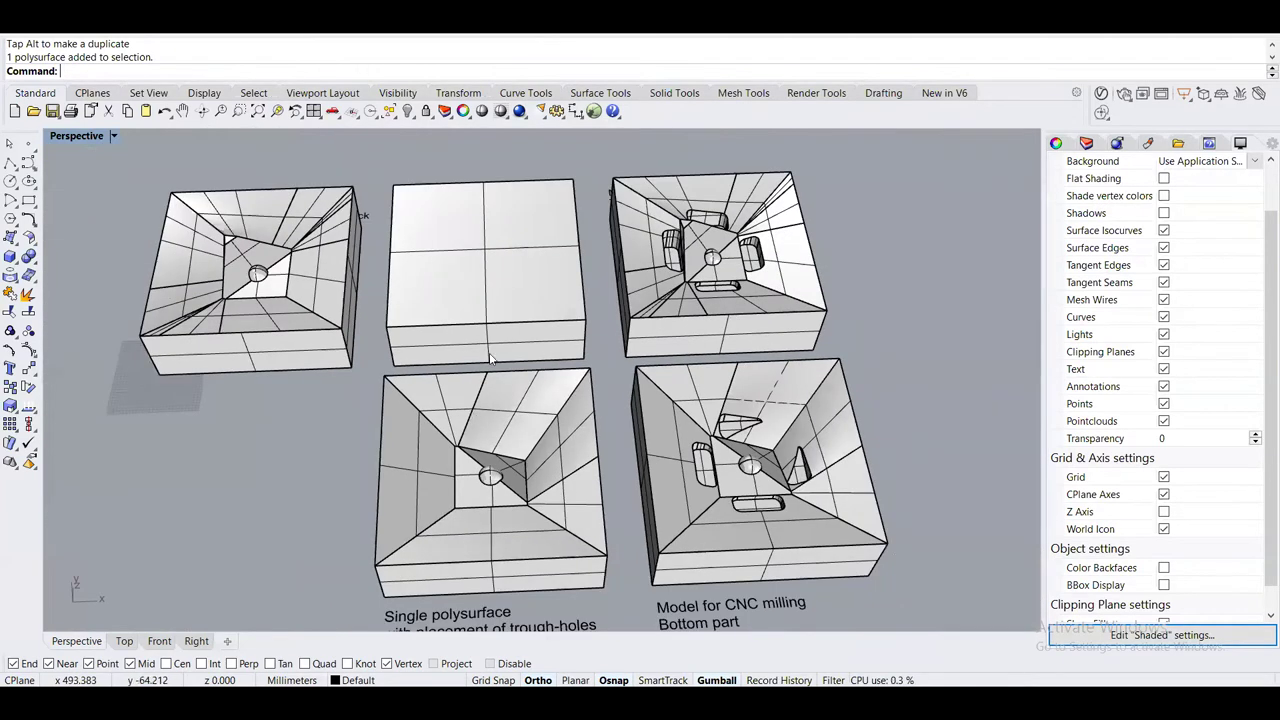
{"action": "scroll", "coordinate": [478, 362], "scroll_direction": "up", "scroll_amount": 1}
{"action": "left_click", "coordinate": [478, 362]}
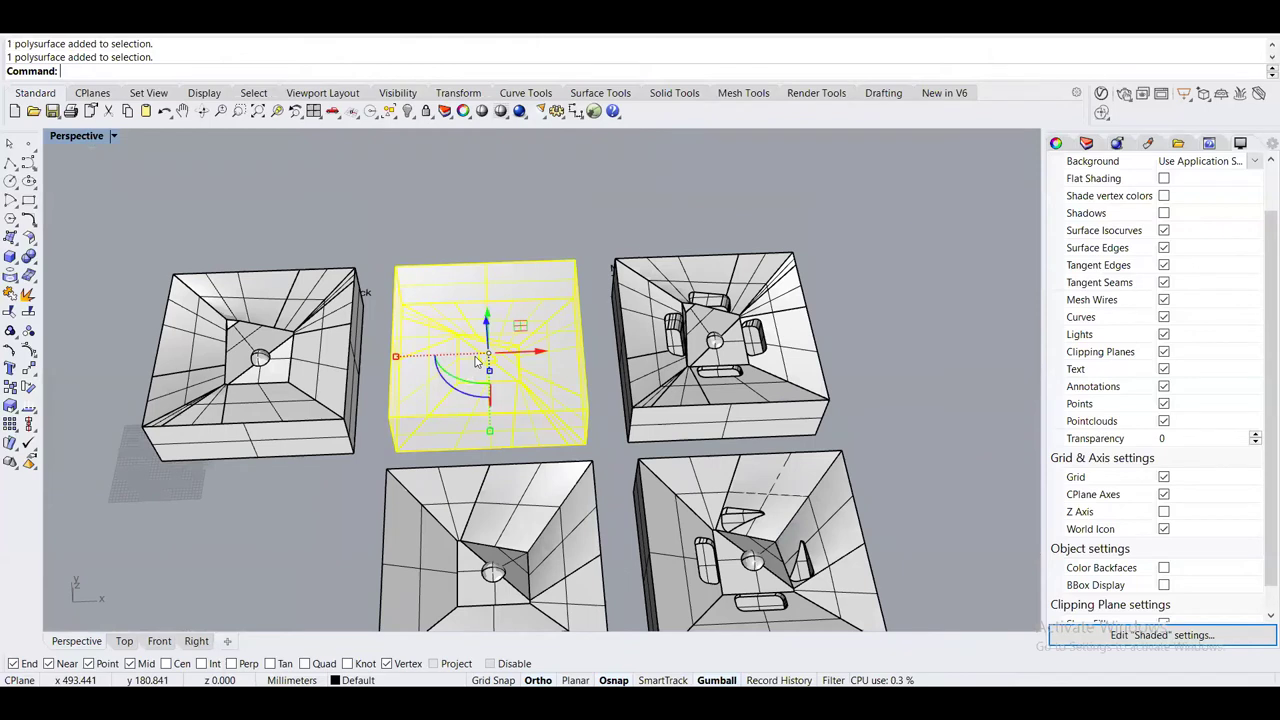
{"action": "key", "text": "Escape"}
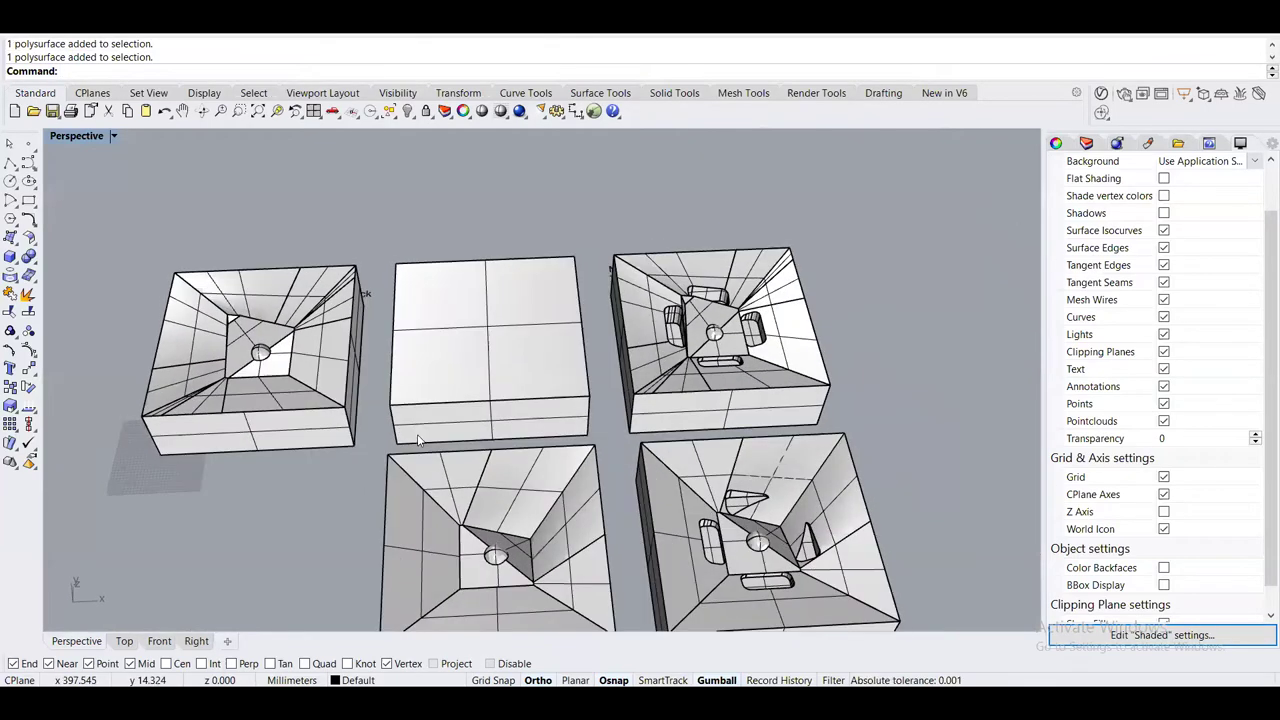
{"action": "scroll", "coordinate": [465, 374], "scroll_direction": "up", "scroll_amount": 3}
{"action": "left_click", "coordinate": [465, 374]}
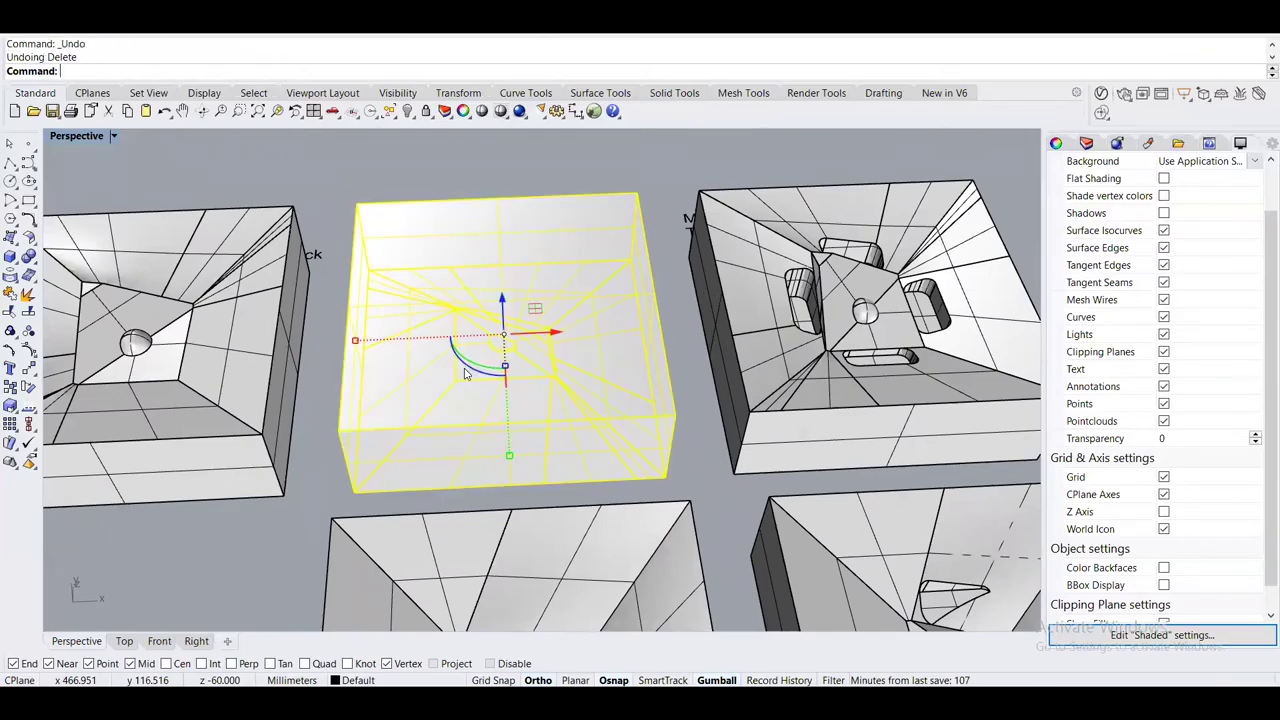
{"action": "key", "text": "ctrl+z"}
{"action": "key", "text": "Escape"}
{"action": "right_click_drag", "start_coordinate": [340, 203], "coordinate": [509, 340]}
{"action": "scroll", "coordinate": [509, 340], "scroll_direction": "up", "scroll_amount": 6}
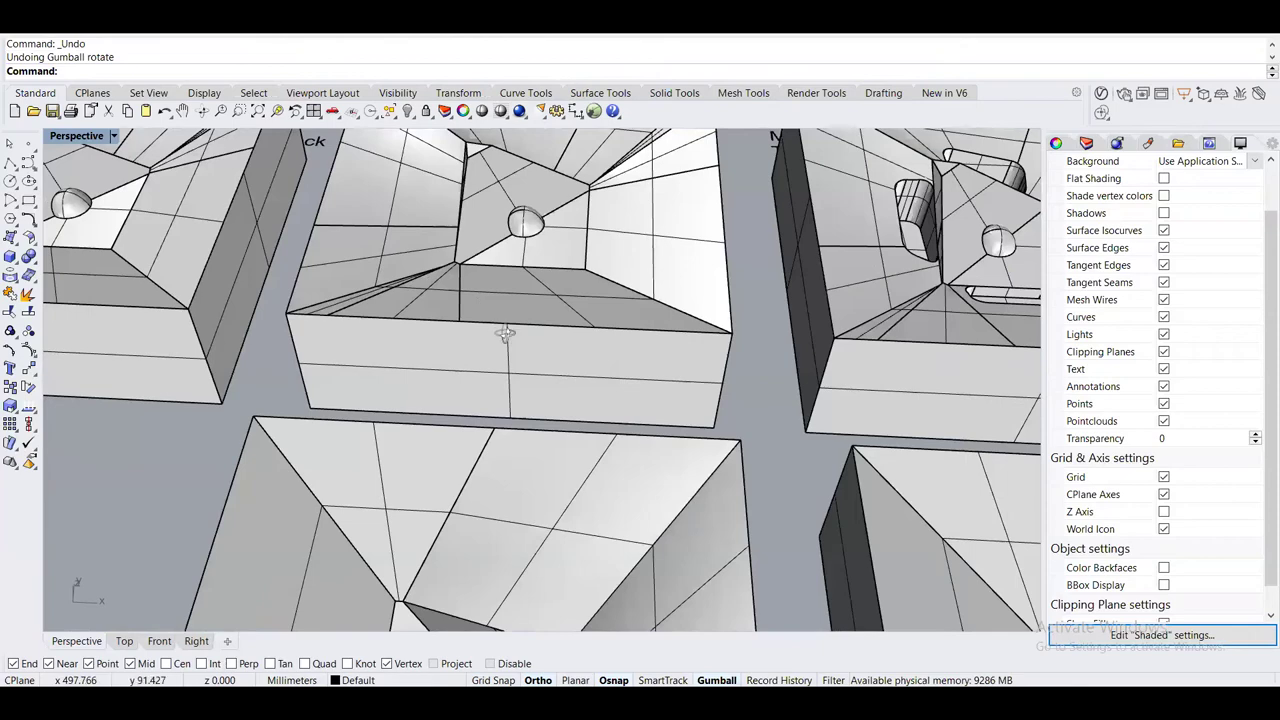
{"action": "right_click_drag", "start_coordinate": [480, 390], "coordinate": [491, 306]}
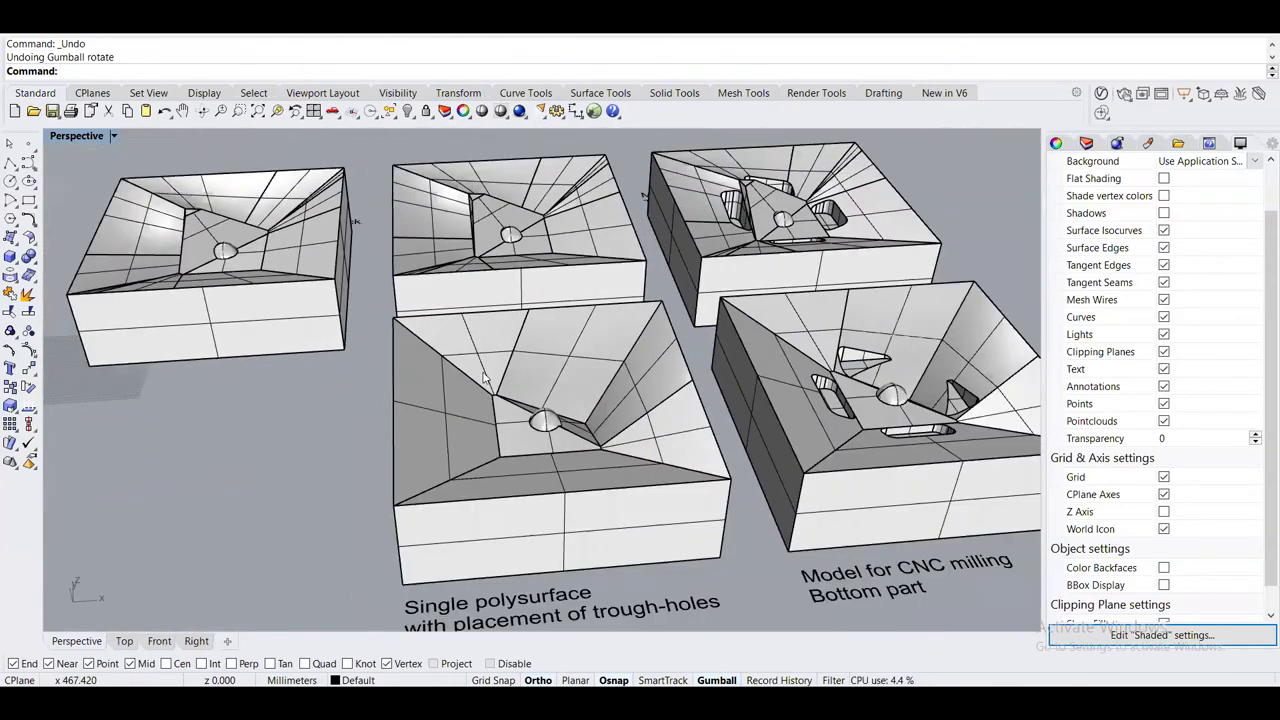
{"action": "scroll", "coordinate": [484, 374], "scroll_direction": "up", "scroll_amount": 5}
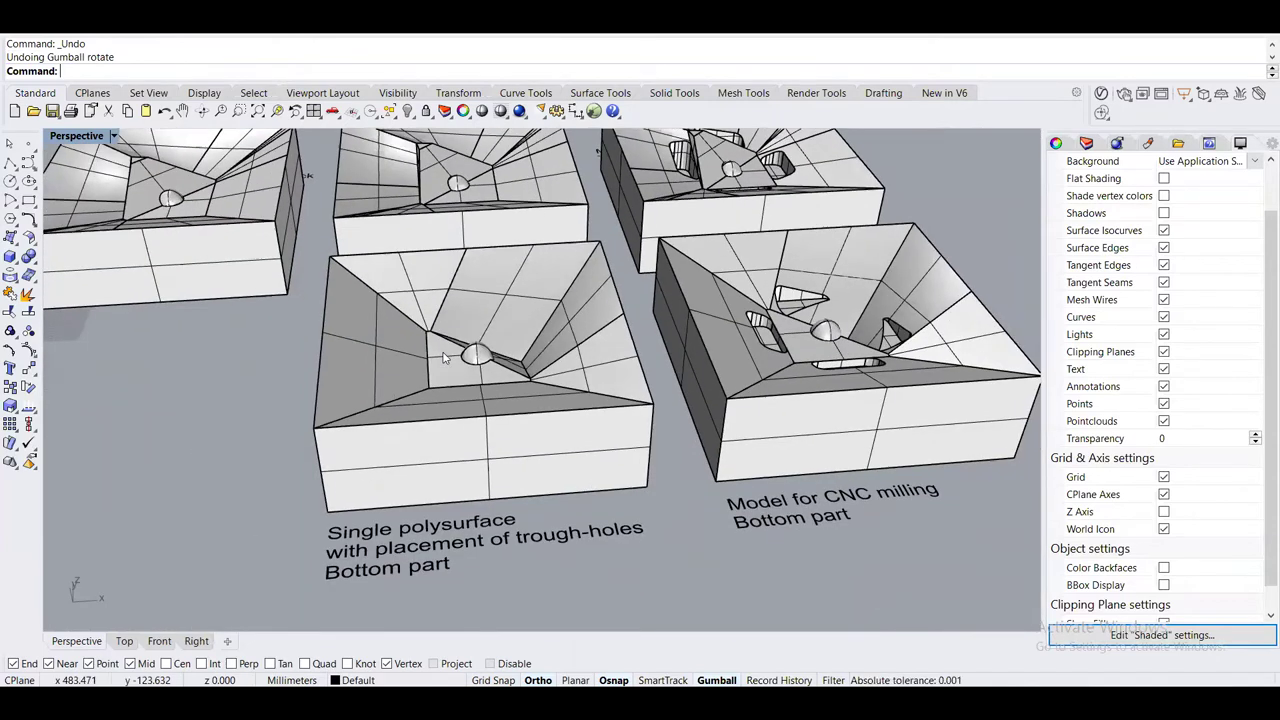
{"action": "scroll", "coordinate": [366, 420], "scroll_direction": "up", "scroll_amount": 3}
{"action": "right_click_drag", "start_coordinate": [457, 375], "coordinate": [391, 303], "text": "shift"}
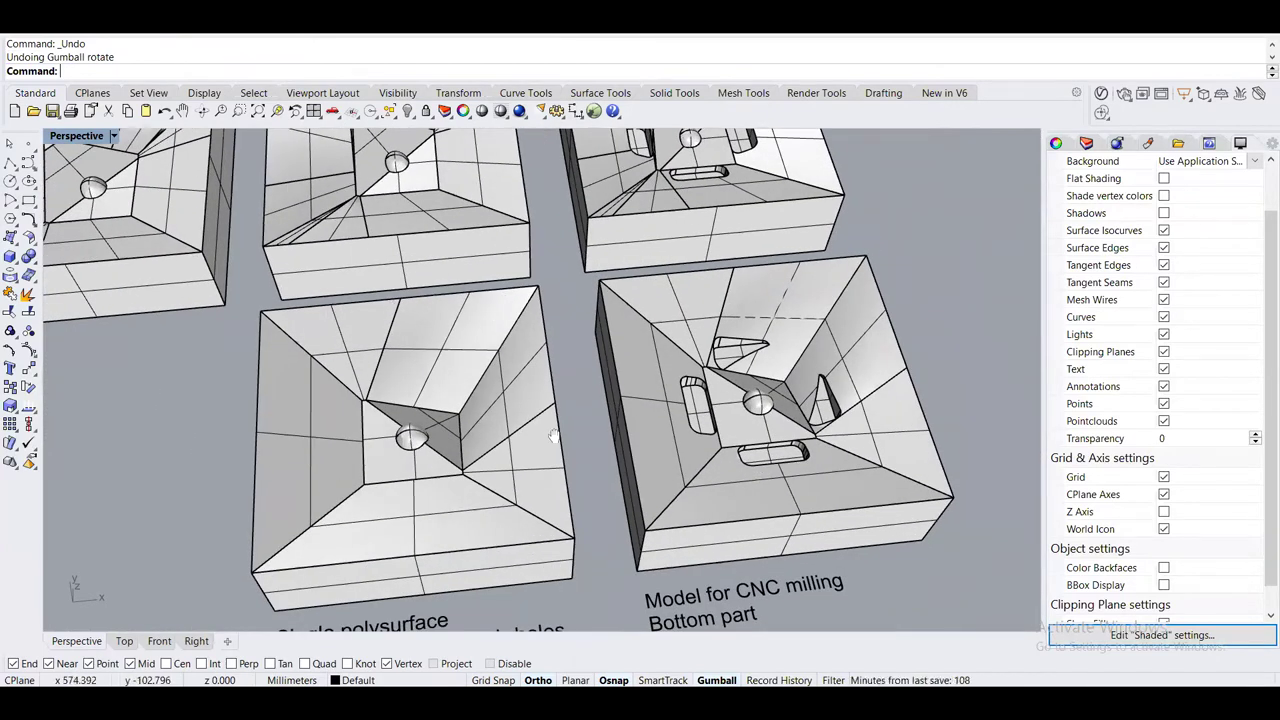
{"action": "key", "text": "Home"}
{"action": "type", "text": "Selected"}
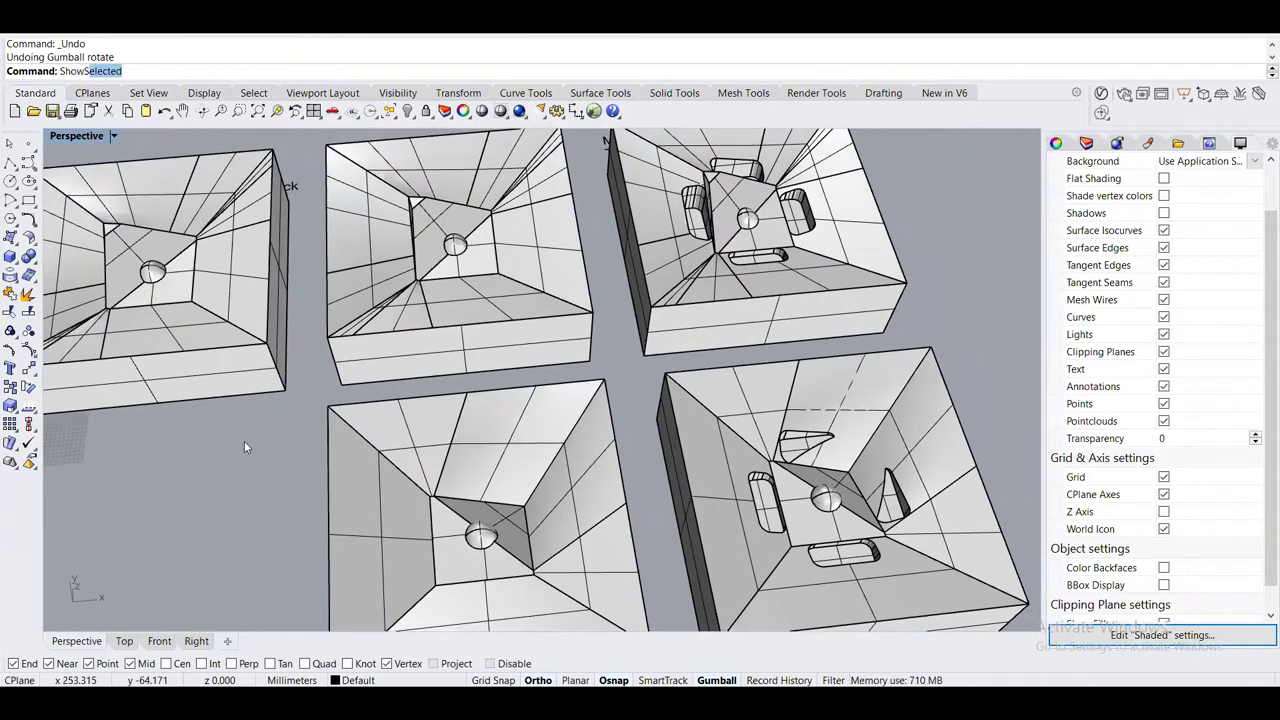
{"action": "key", "text": "Return"}
{"action": "left_click_drag", "start_coordinate": [349, 194], "coordinate": [349, 194]}
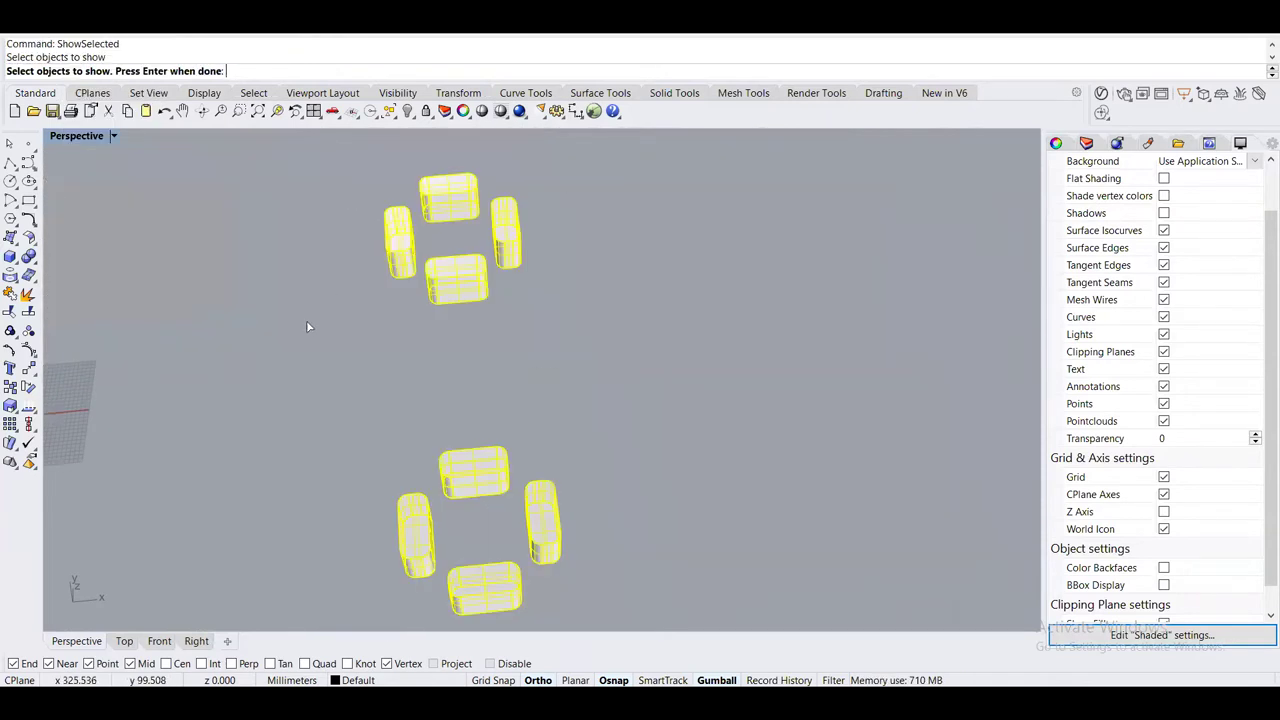
{"action": "key", "text": "Return"}
{"action": "scroll", "coordinate": [449, 380], "scroll_direction": "up", "scroll_amount": 6}
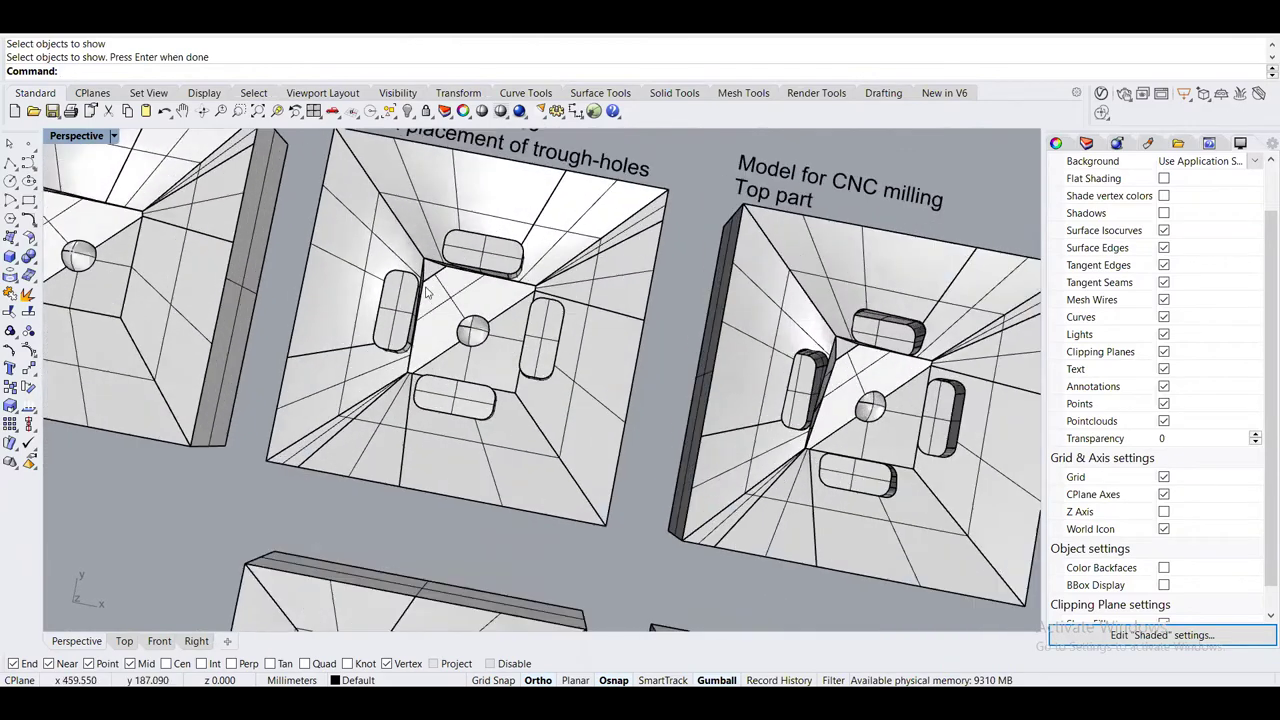
{"action": "right_click_drag", "start_coordinate": [393, 484], "coordinate": [459, 363]}
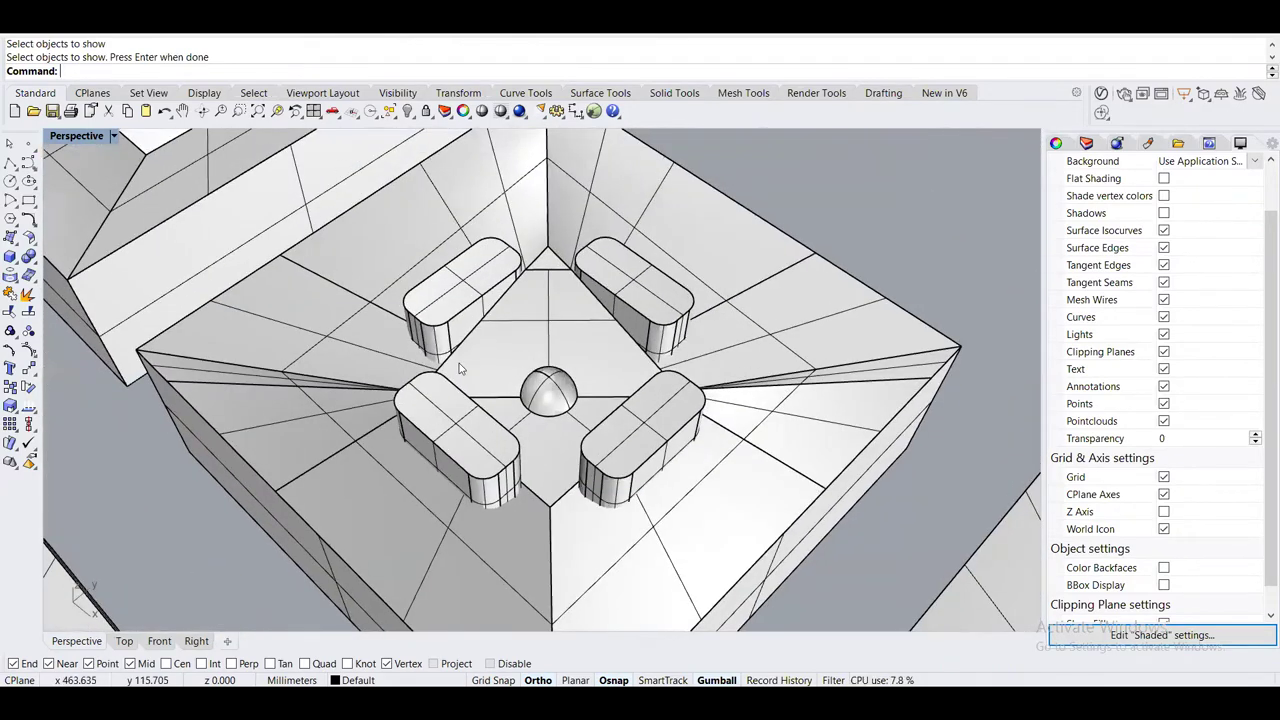
{"action": "scroll", "coordinate": [459, 363], "scroll_direction": "up", "scroll_amount": 3}
{"action": "left_click", "coordinate": [453, 312]}
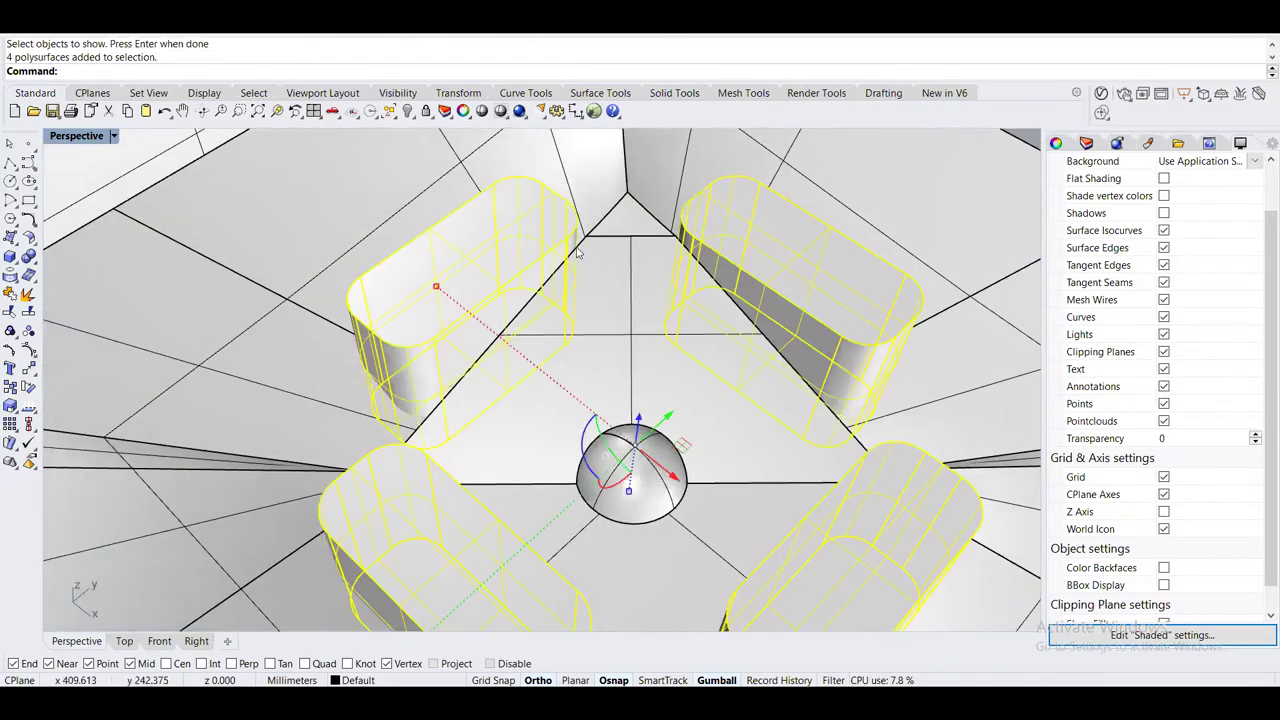
{"action": "scroll", "coordinate": [577, 253], "scroll_direction": "down", "scroll_amount": 3}
{"action": "right_click_drag", "start_coordinate": [577, 253], "coordinate": [632, 300]}
{"action": "scroll", "coordinate": [632, 300], "scroll_direction": "up", "scroll_amount": 5}
{"action": "key", "text": "Escape"}
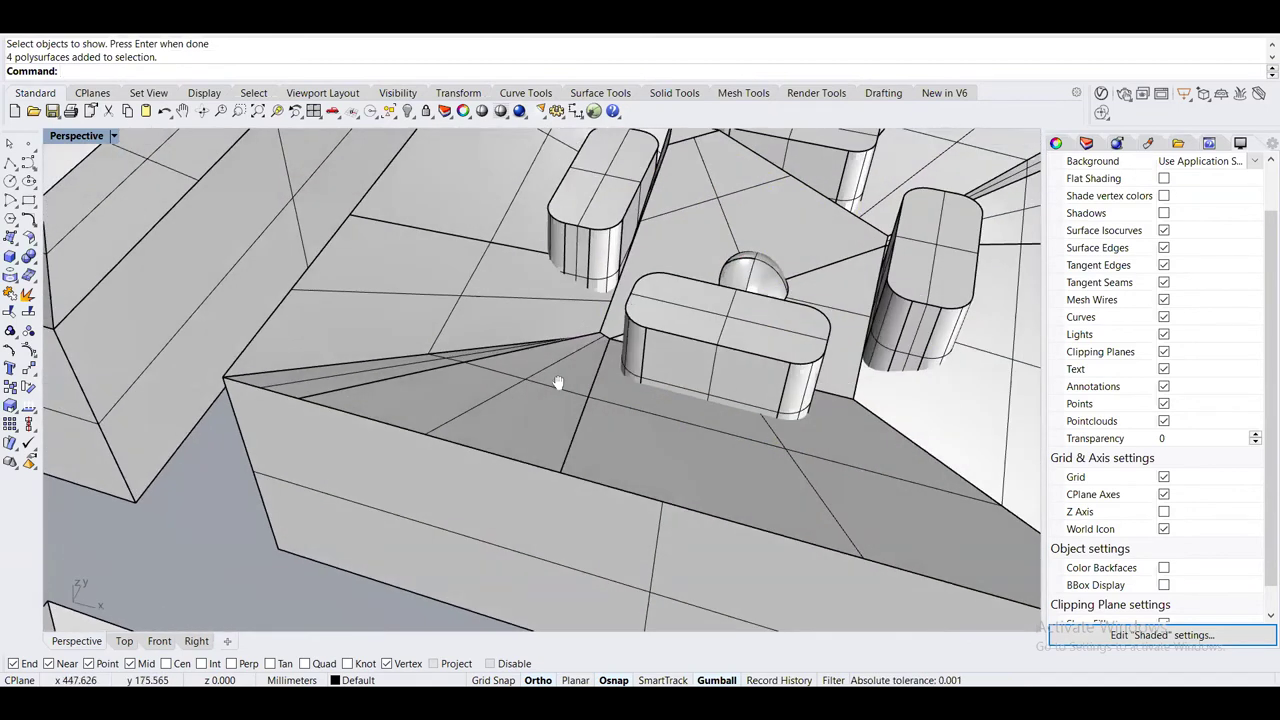
{"action": "right_click_drag", "start_coordinate": [558, 382], "coordinate": [550, 380]}
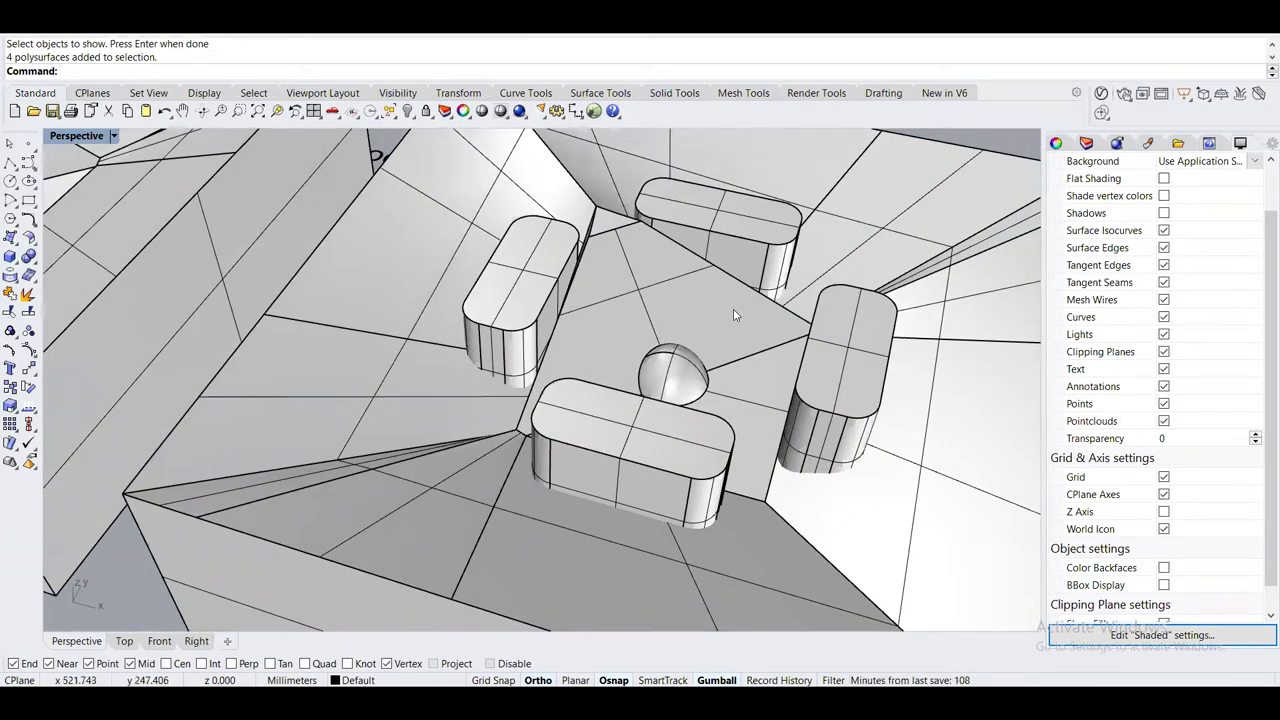
{"action": "left_click", "coordinate": [525, 322]}
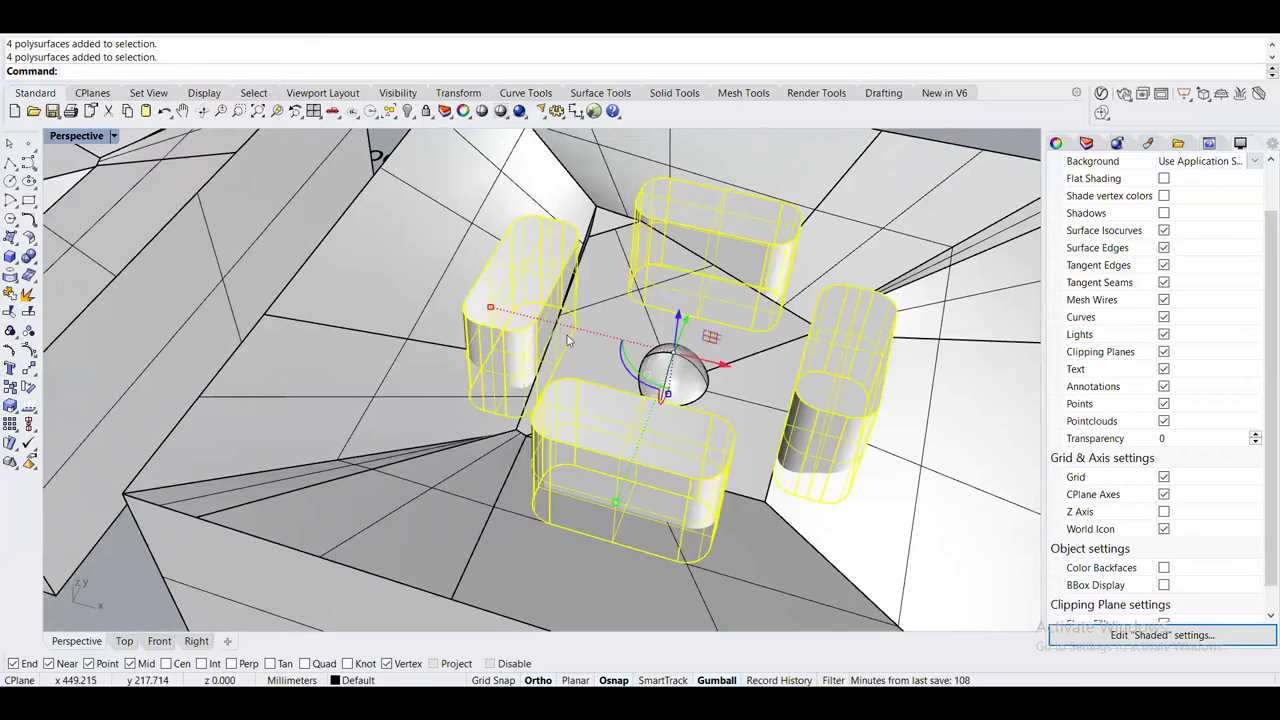
{"action": "scroll", "coordinate": [400, 440], "scroll_direction": "down", "scroll_amount": 3}
{"action": "scroll", "coordinate": [140, 522], "scroll_direction": "up", "scroll_amount": 2}
{"action": "left_click", "coordinate": [140, 527]}
{"action": "right_click_drag", "start_coordinate": [142, 526], "coordinate": [502, 467]}
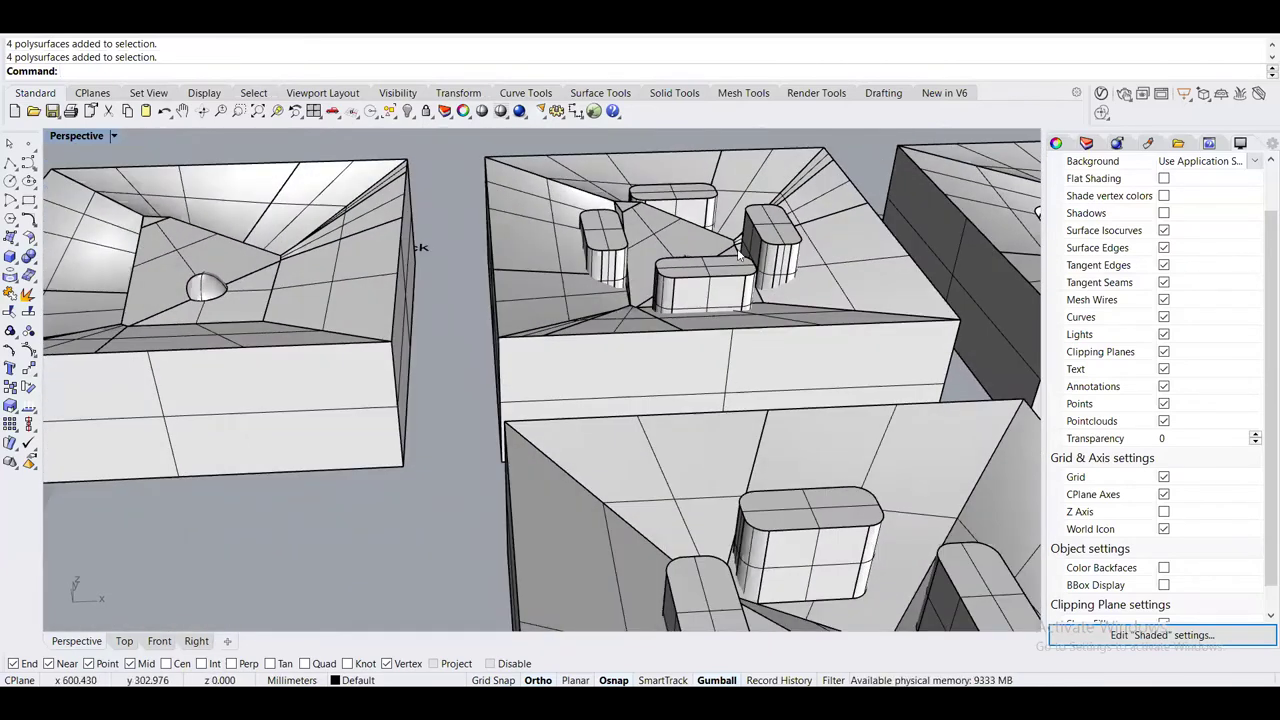
{"action": "scroll", "coordinate": [621, 357], "scroll_direction": "down", "scroll_amount": 3}
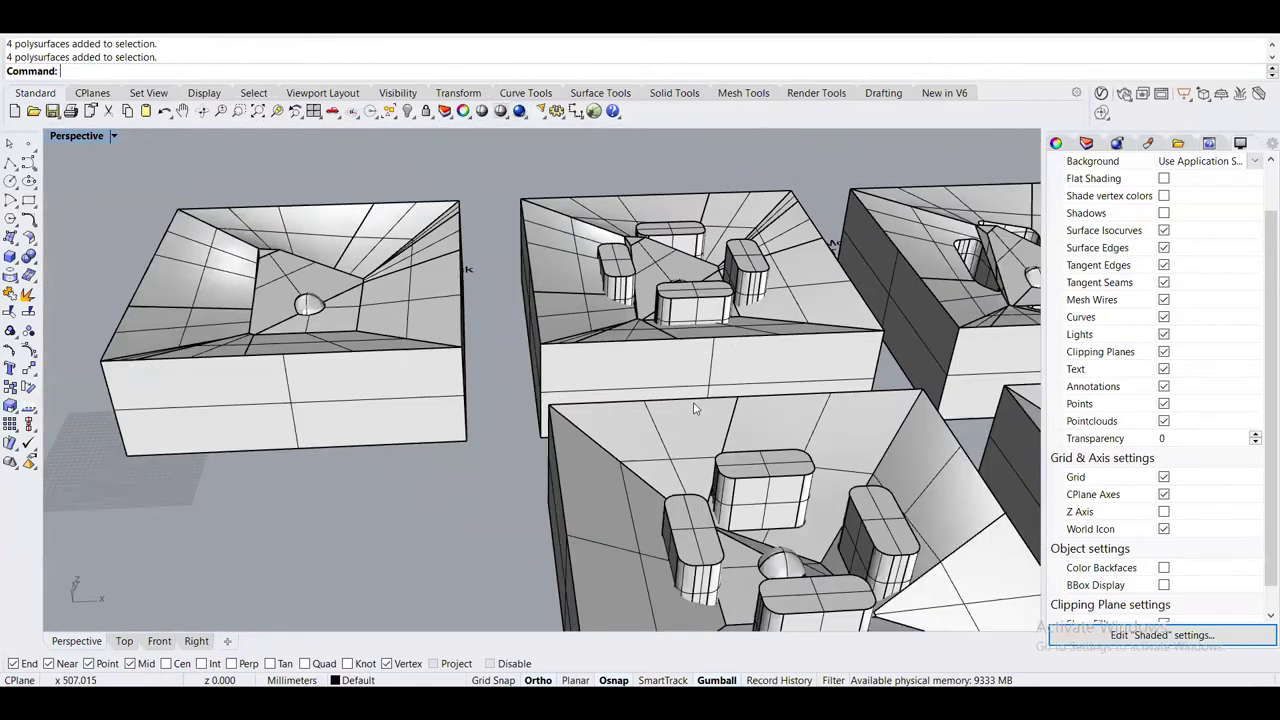
{"action": "scroll", "coordinate": [541, 278], "scroll_direction": "up", "scroll_amount": 3}
{"action": "right_click_drag", "start_coordinate": [541, 278], "coordinate": [594, 218]}
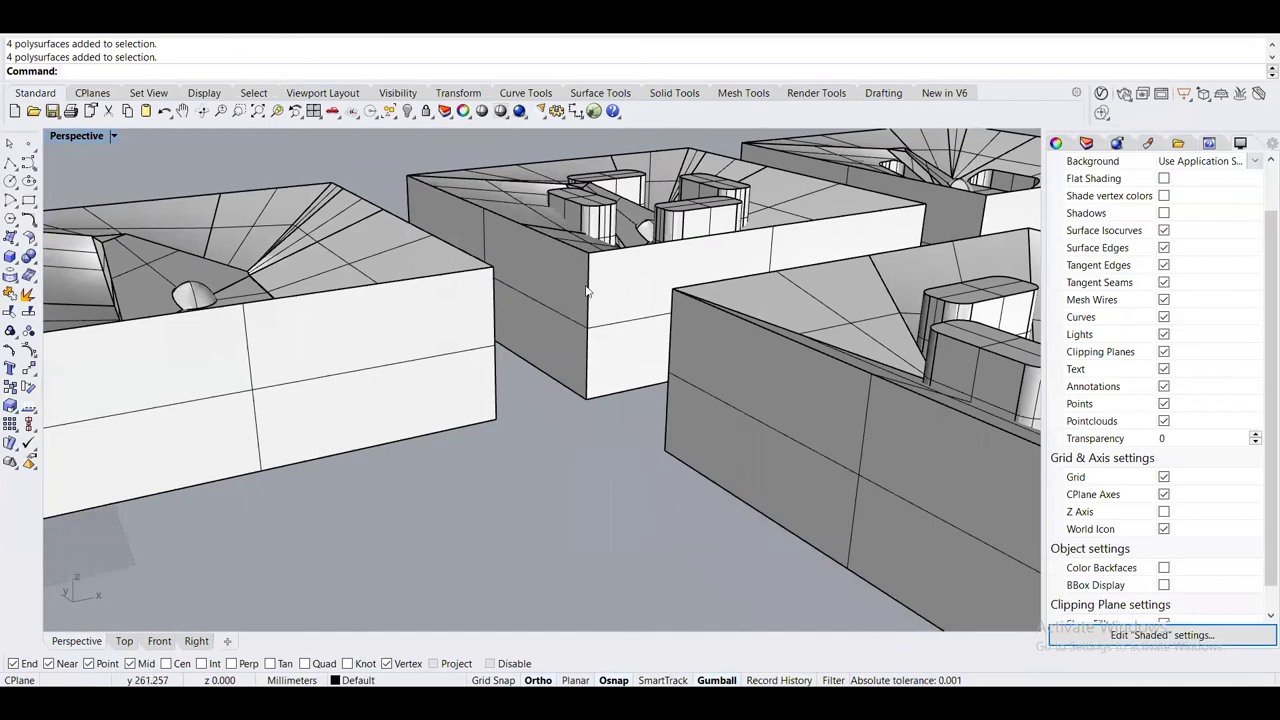
{"action": "scroll", "coordinate": [589, 272], "scroll_direction": "up", "scroll_amount": 5}
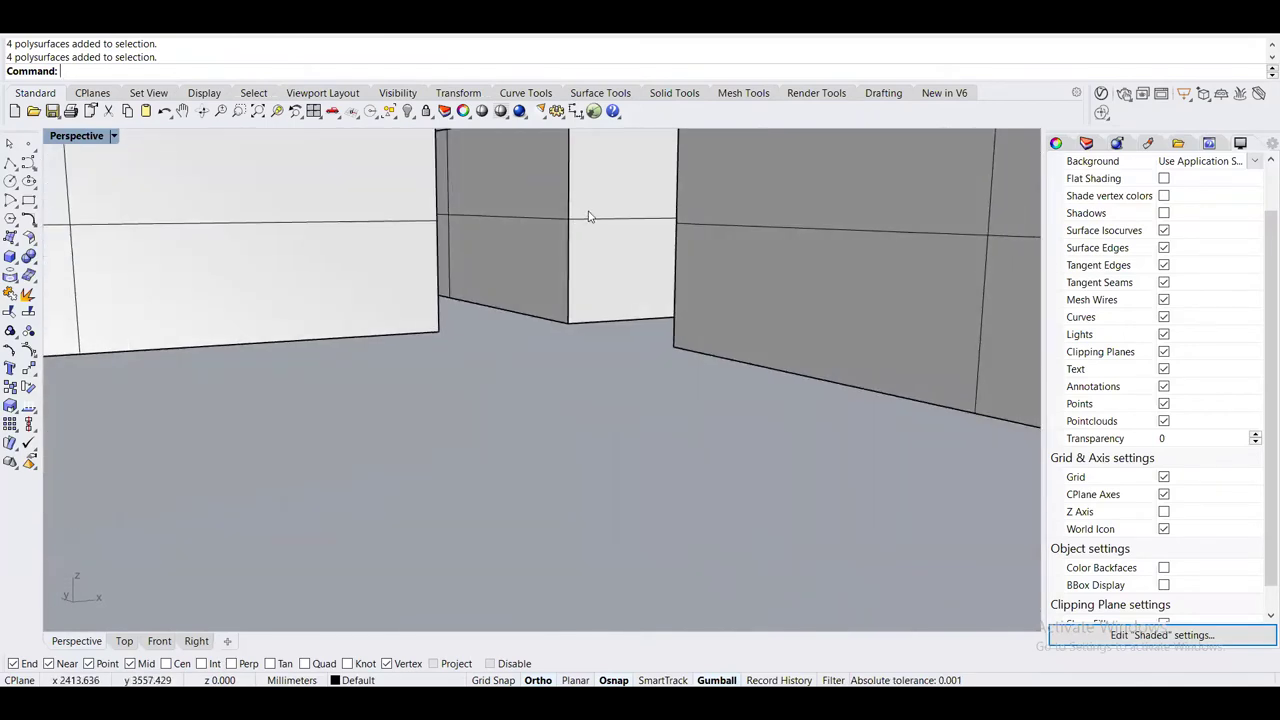
{"action": "scroll", "coordinate": [589, 217], "scroll_direction": "down", "scroll_amount": 5}
{"action": "right_click_drag", "start_coordinate": [542, 280], "coordinate": [807, 427]}
{"action": "scroll", "coordinate": [443, 355], "scroll_direction": "up", "scroll_amount": 3}
{"action": "right_click_drag", "start_coordinate": [422, 386], "coordinate": [472, 310]}
{"action": "scroll", "coordinate": [592, 358], "scroll_direction": "up", "scroll_amount": 4}
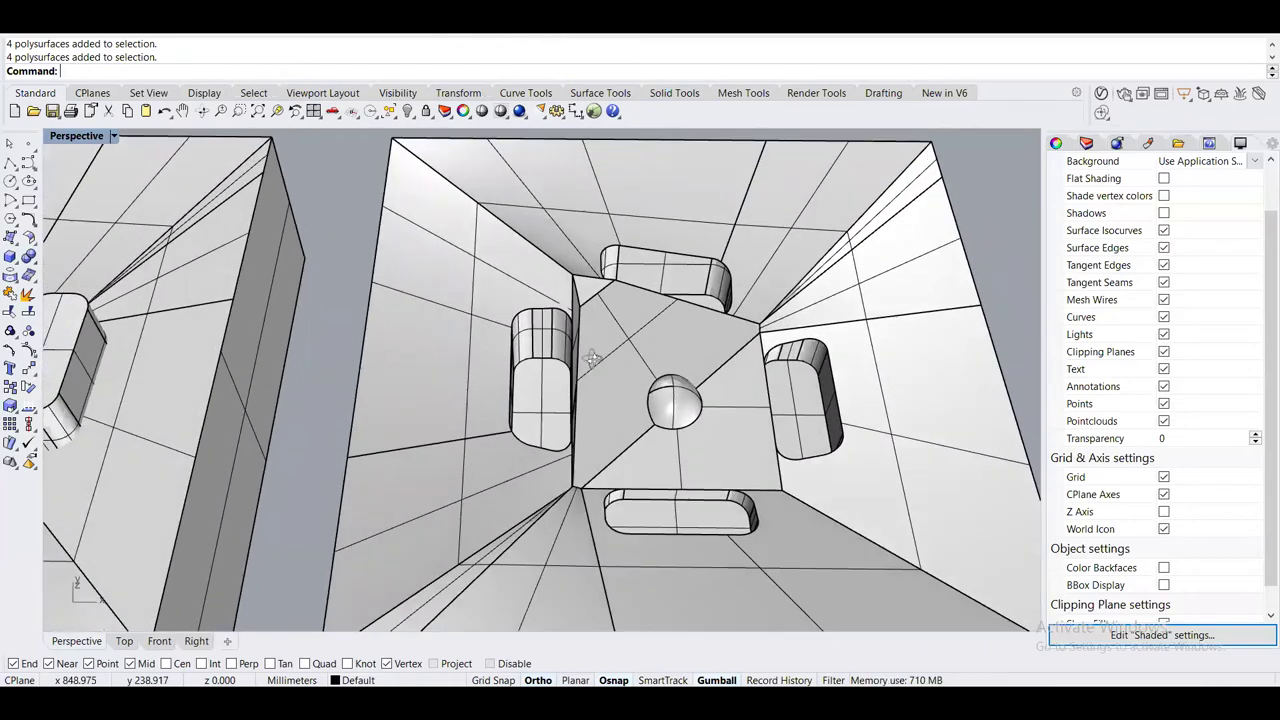
{"action": "scroll", "coordinate": [592, 358], "scroll_direction": "down", "scroll_amount": 4}
{"action": "right_click_drag", "start_coordinate": [409, 349], "coordinate": [177, 371]}
{"action": "left_click", "coordinate": [99, 369]}
{"action": "right_click_drag", "start_coordinate": [341, 393], "coordinate": [378, 331]}
{"action": "scroll", "coordinate": [523, 290], "scroll_direction": "up", "scroll_amount": 3}
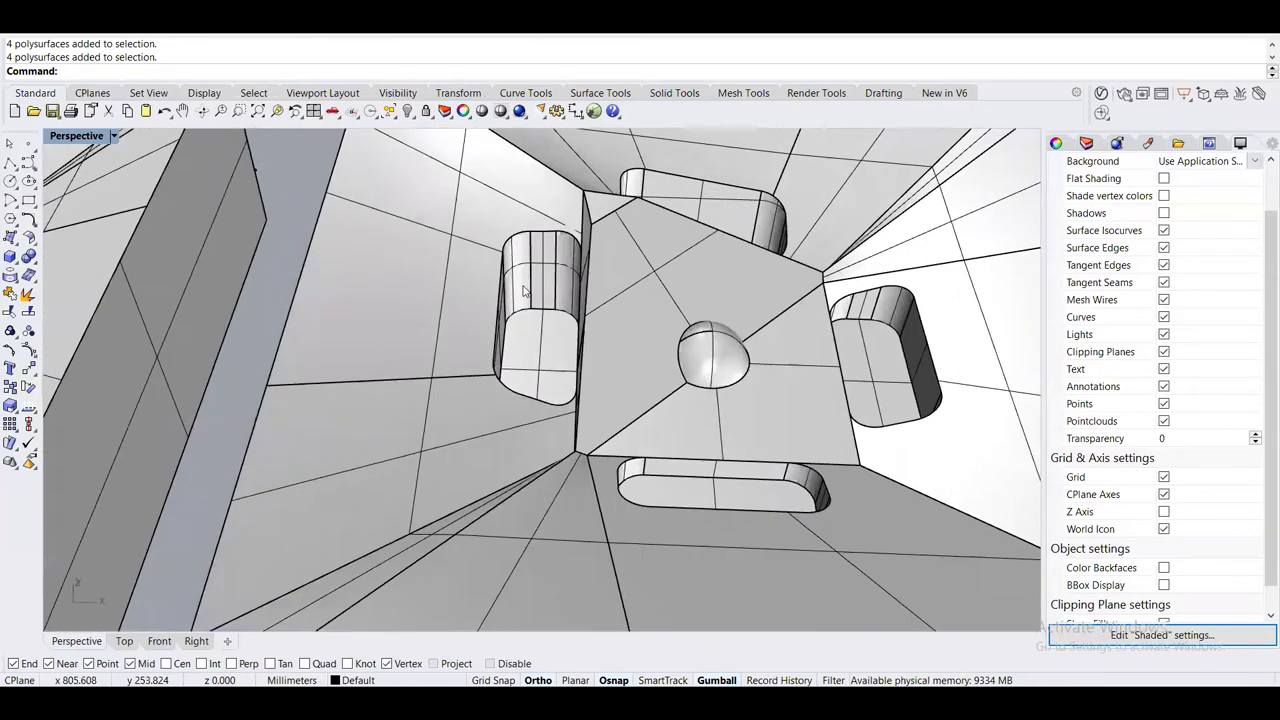
{"action": "scroll", "coordinate": [523, 290], "scroll_direction": "up", "scroll_amount": 3}
{"action": "scroll", "coordinate": [550, 303], "scroll_direction": "down", "scroll_amount": 6}
{"action": "right_click_drag", "start_coordinate": [665, 497], "coordinate": [625, 255]}
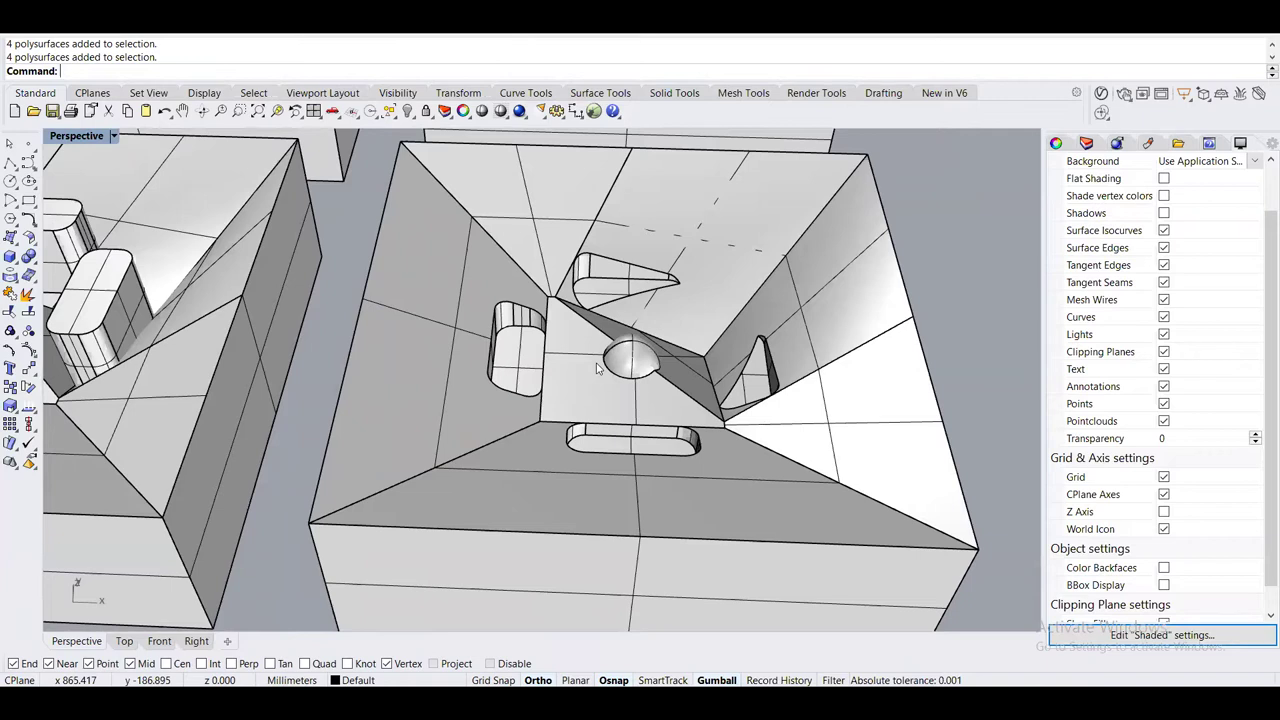
{"action": "scroll", "coordinate": [627, 360], "scroll_direction": "down", "scroll_amount": 6}
{"action": "right_click_drag", "start_coordinate": [627, 360], "coordinate": [640, 400]}
{"action": "scroll", "coordinate": [640, 423], "scroll_direction": "up", "scroll_amount": 5}
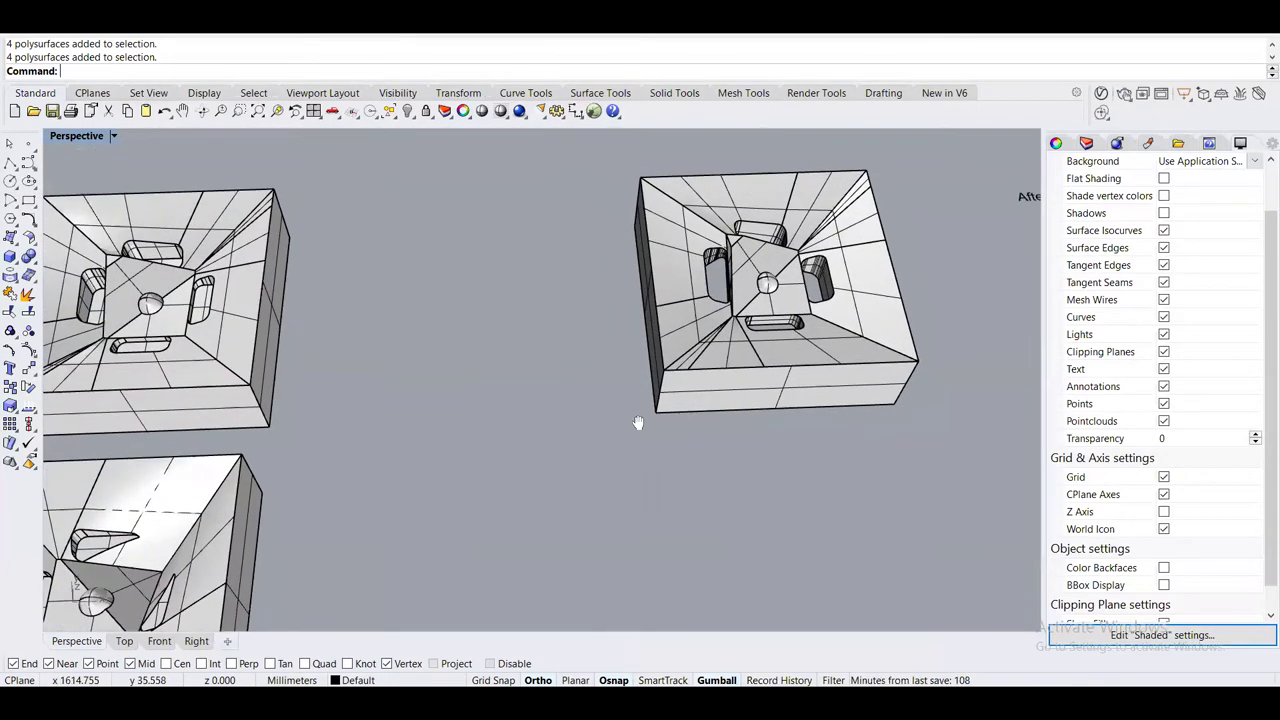
{"action": "right_click_drag", "start_coordinate": [471, 428], "coordinate": [531, 486]}
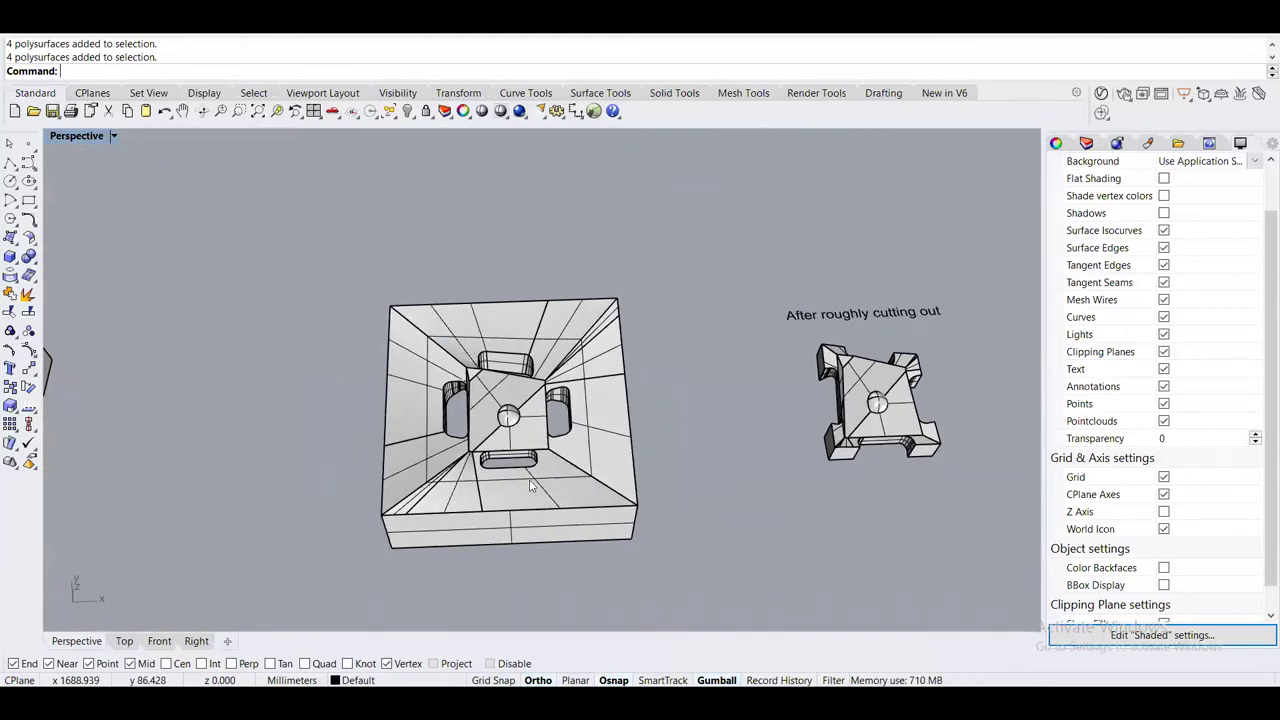
{"action": "scroll", "coordinate": [531, 486], "scroll_direction": "up", "scroll_amount": 6}
{"action": "right_click_drag", "start_coordinate": [449, 446], "coordinate": [462, 308]}
{"action": "scroll", "coordinate": [474, 320], "scroll_direction": "down", "scroll_amount": 5}
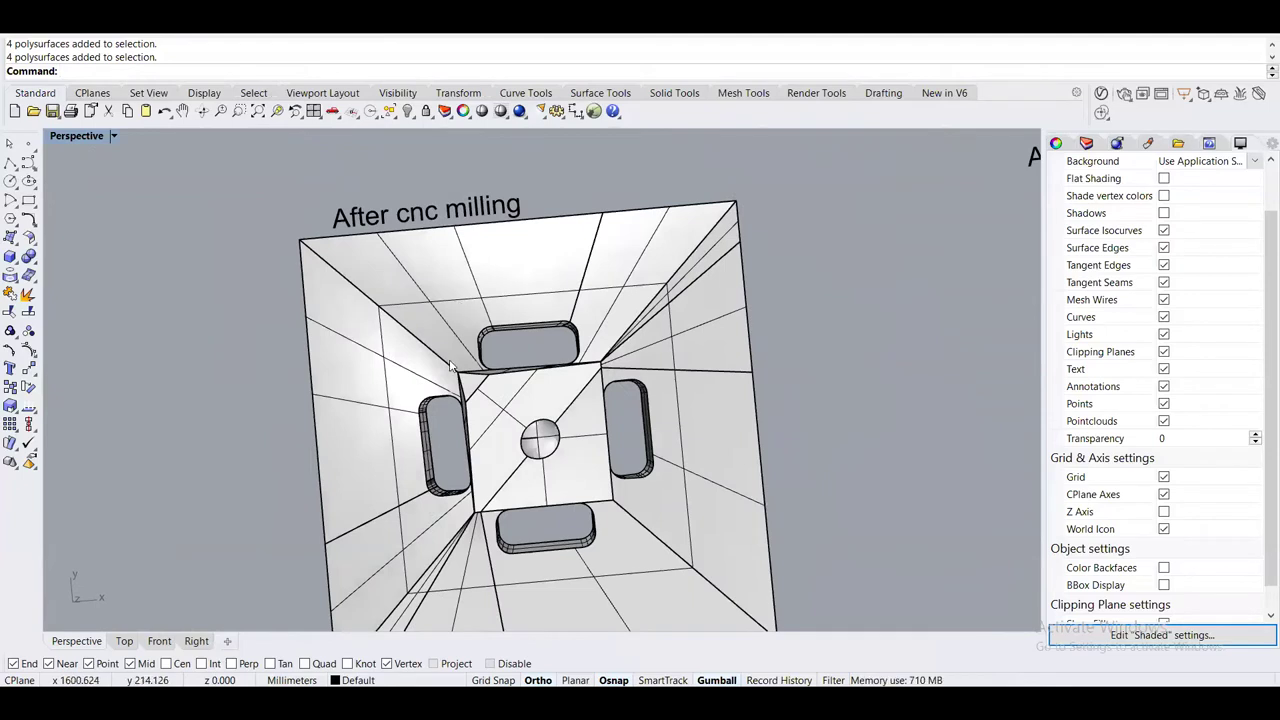
{"action": "scroll", "coordinate": [450, 365], "scroll_direction": "up", "scroll_amount": 3}
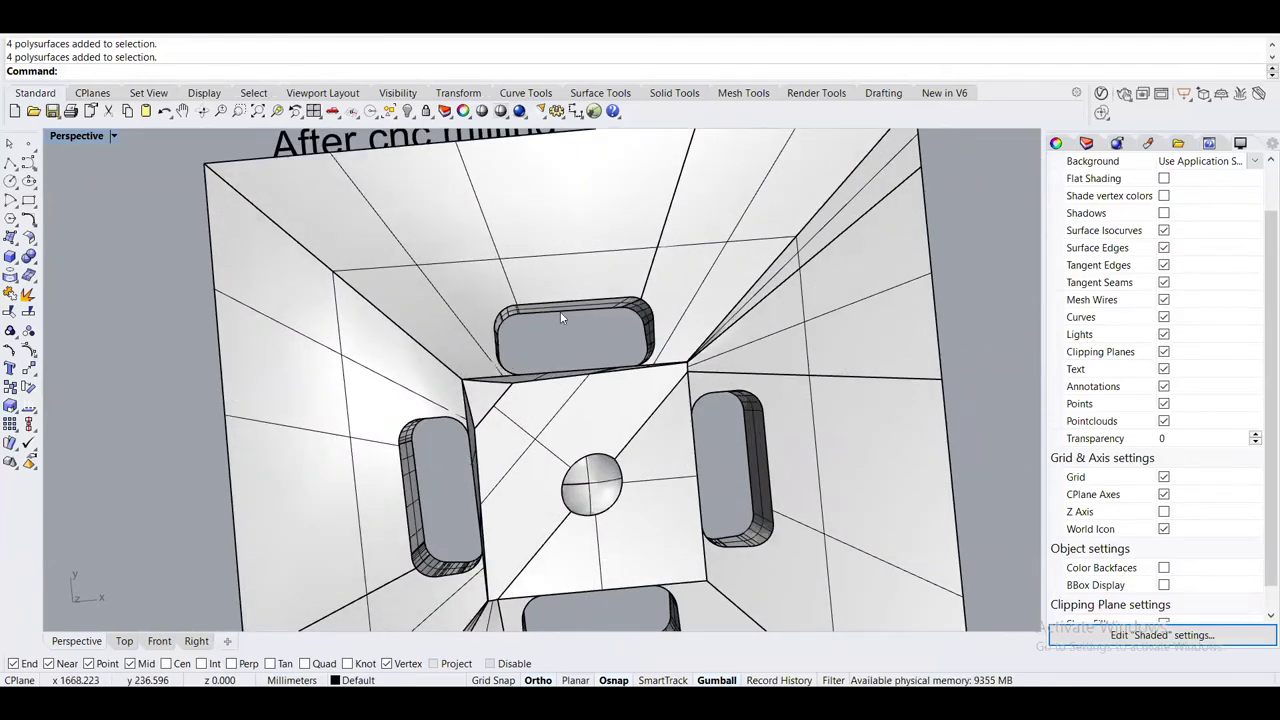
{"action": "right_click_drag", "start_coordinate": [403, 340], "coordinate": [403, 431]}
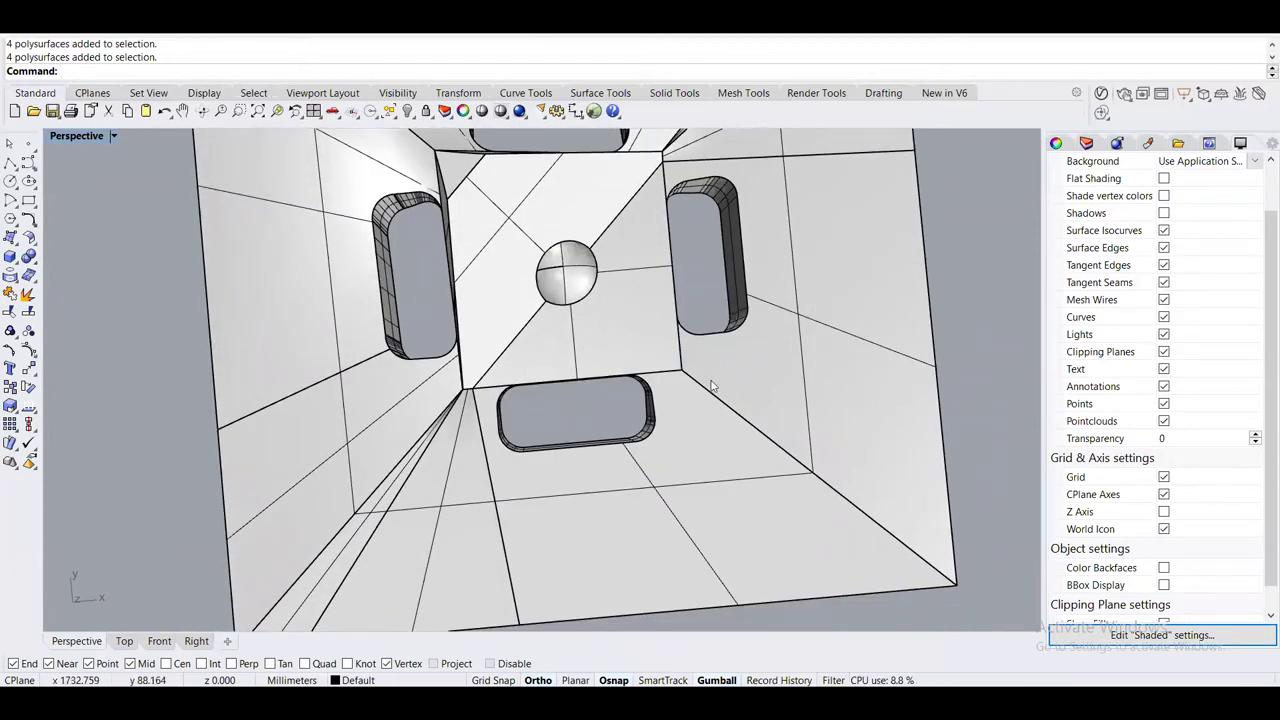
{"action": "key", "text": "Home"}
{"action": "scroll", "coordinate": [900, 309], "scroll_direction": "down", "scroll_amount": 5}
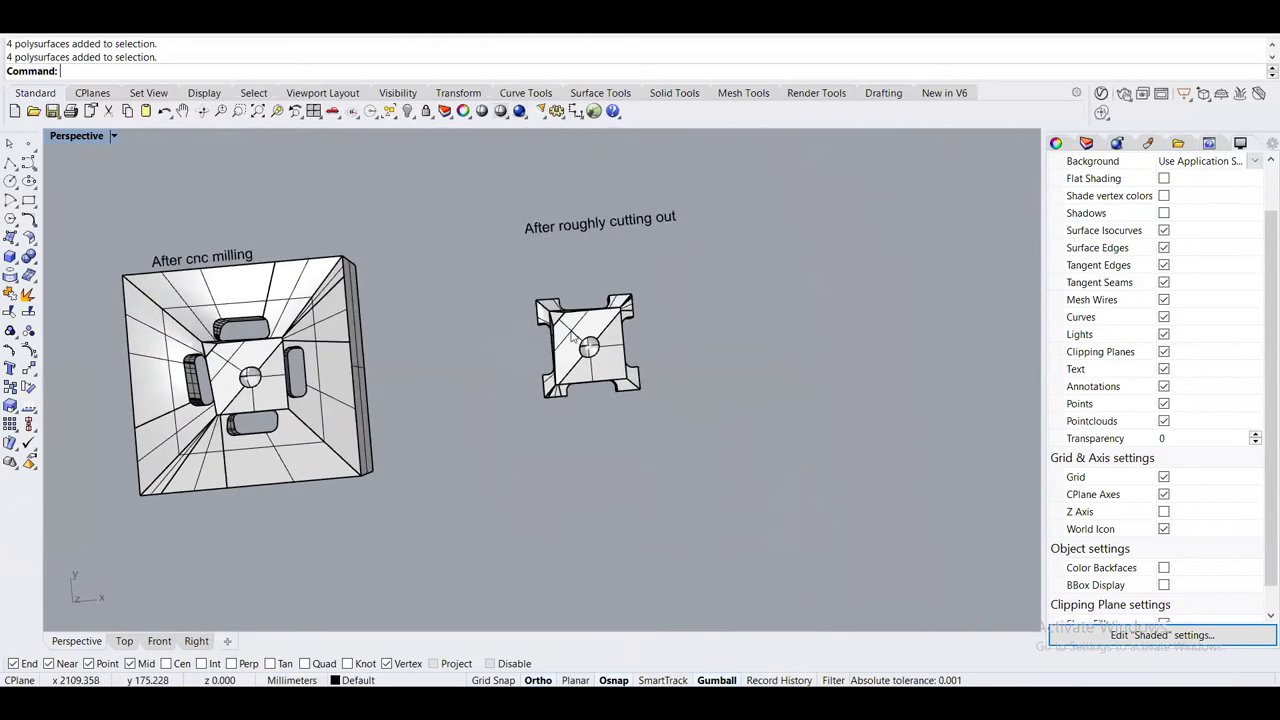
{"action": "scroll", "coordinate": [640, 415], "scroll_direction": "up", "scroll_amount": 3}
{"action": "left_click", "coordinate": [640, 415]}
{"action": "key", "text": "ctrl+shift+e"}
{"action": "key", "text": "Escape"}
{"action": "right_click_drag", "start_coordinate": [700, 420], "coordinate": [744, 331]}
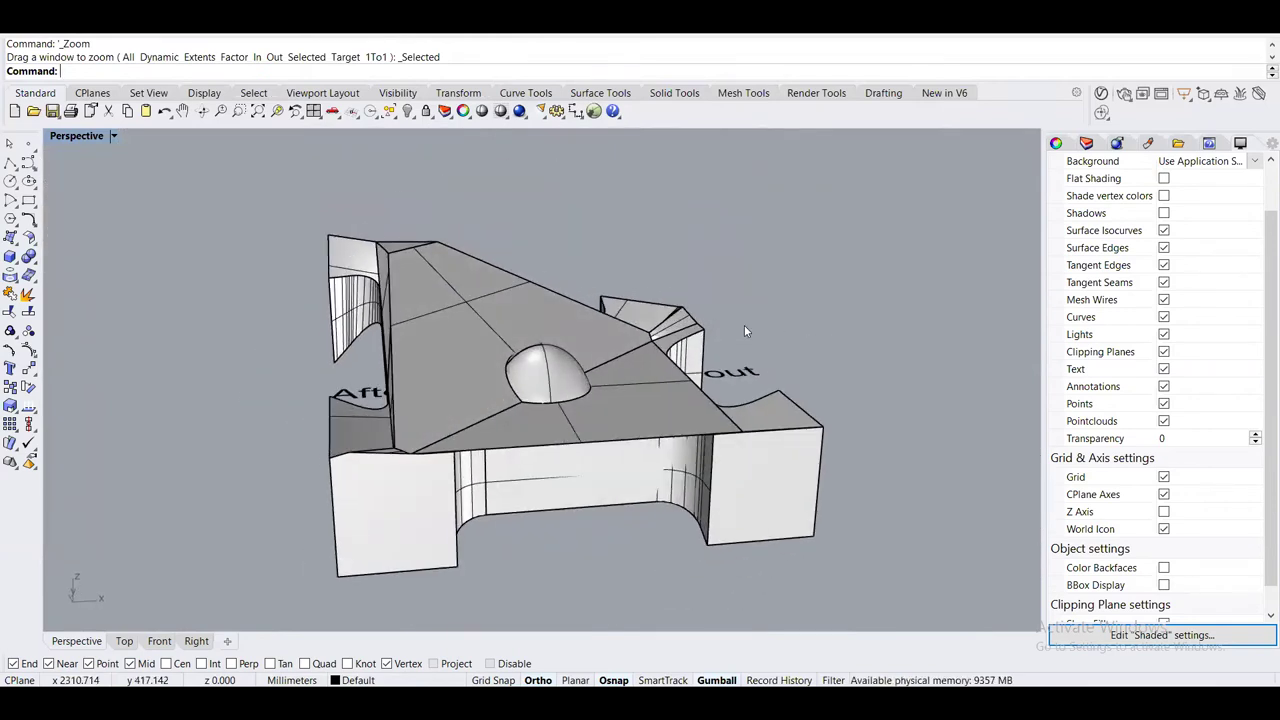
{"action": "right_click_drag", "start_coordinate": [744, 331], "coordinate": [787, 467]}
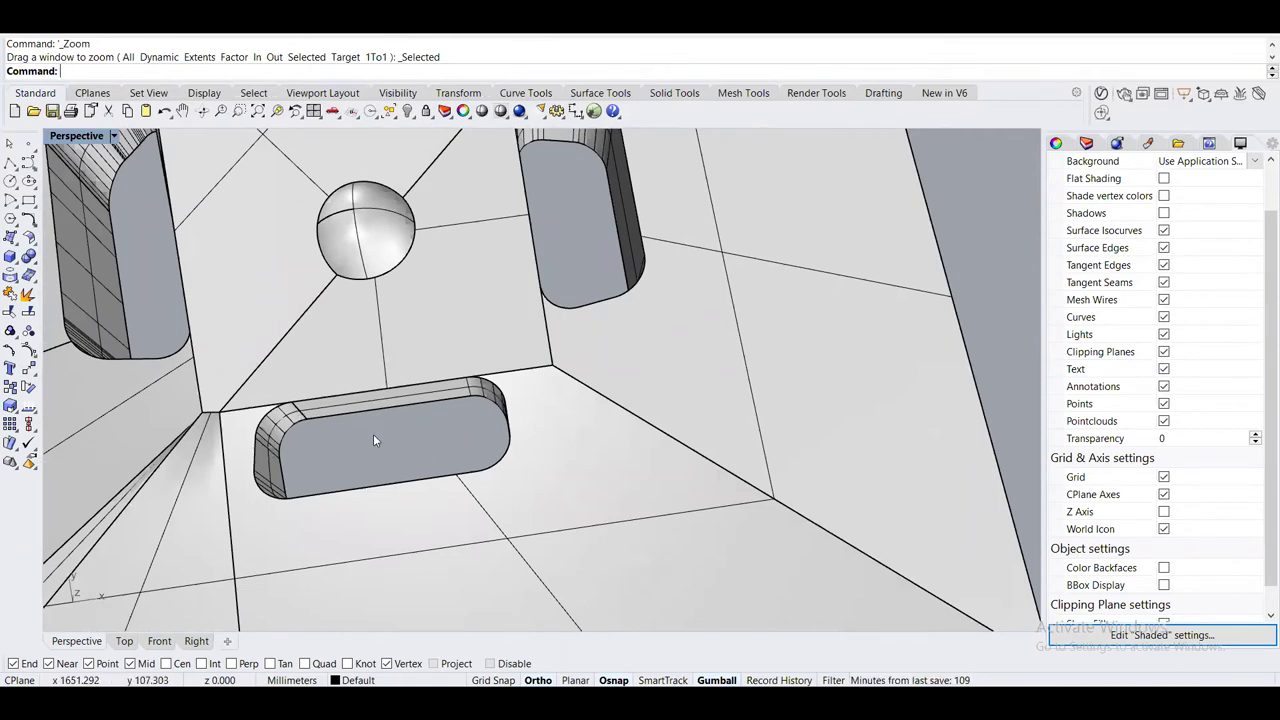
{"action": "right_click_drag", "start_coordinate": [332, 455], "coordinate": [460, 440], "text": "shift"}
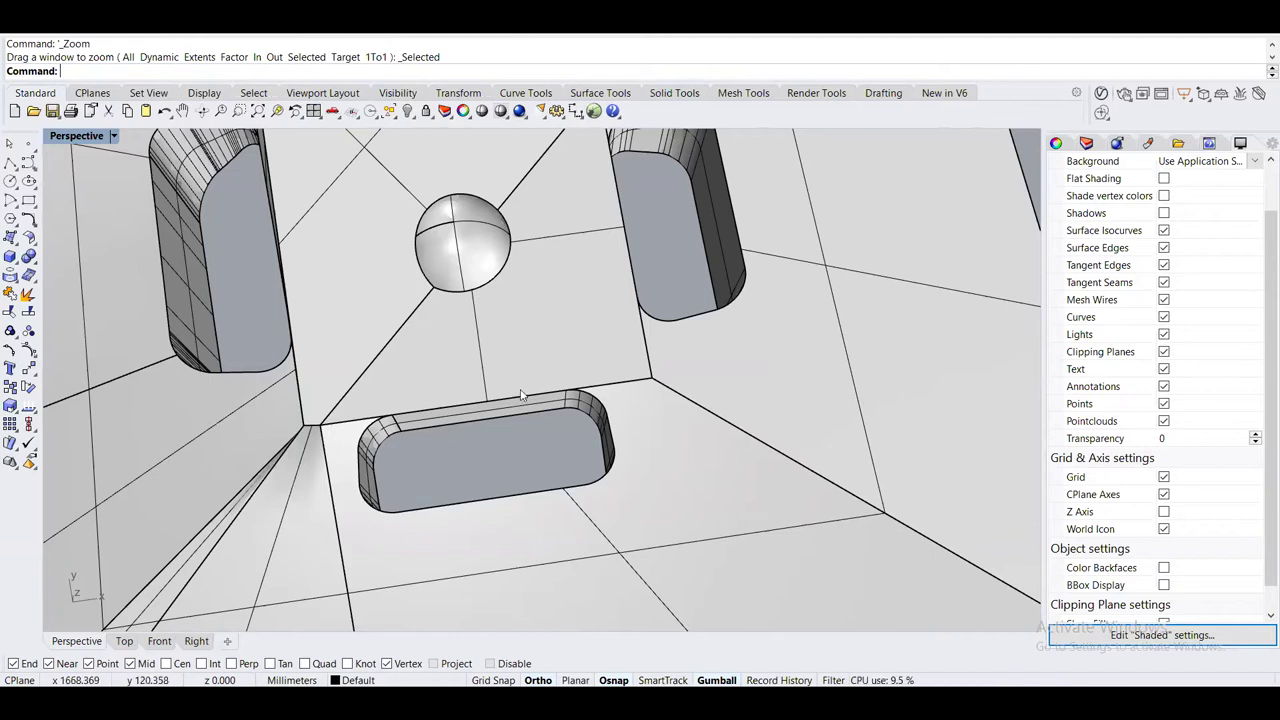
{"action": "right_click_drag", "start_coordinate": [686, 294], "coordinate": [605, 180]}
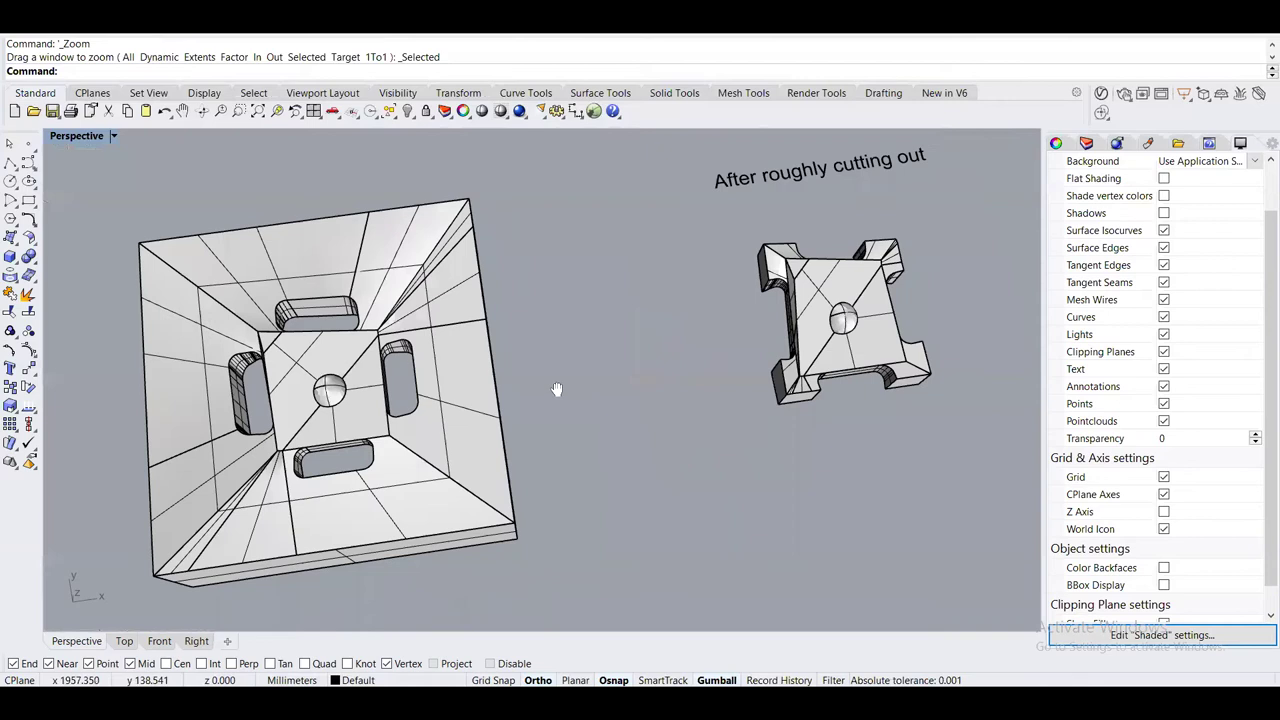
{"action": "scroll", "coordinate": [693, 396], "scroll_direction": "up", "scroll_amount": 3}
{"action": "scroll", "coordinate": [693, 396], "scroll_direction": "up", "scroll_amount": 1}
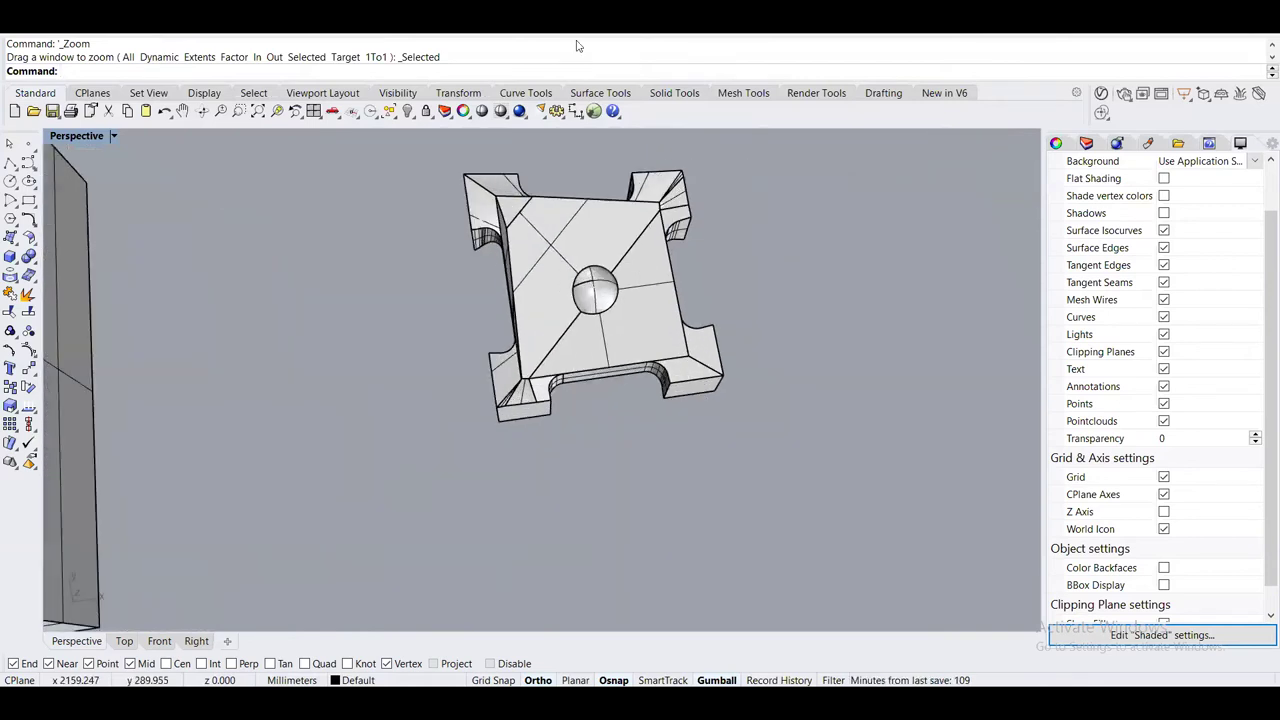
{"action": "mouse_move", "coordinate": [600, 330]}
{"action": "right_mouse_down"}
{"action": "mouse_move", "coordinate": [585, 383]}
{"action": "mouse_move", "coordinate": [591, 310]}
{"action": "mouse_move", "coordinate": [601, 453]}
{"action": "mouse_move", "coordinate": [600, 346]}
{"action": "right_mouse_up"}
{"action": "scroll", "coordinate": [600, 400], "scroll_direction": "up", "scroll_amount": 4}
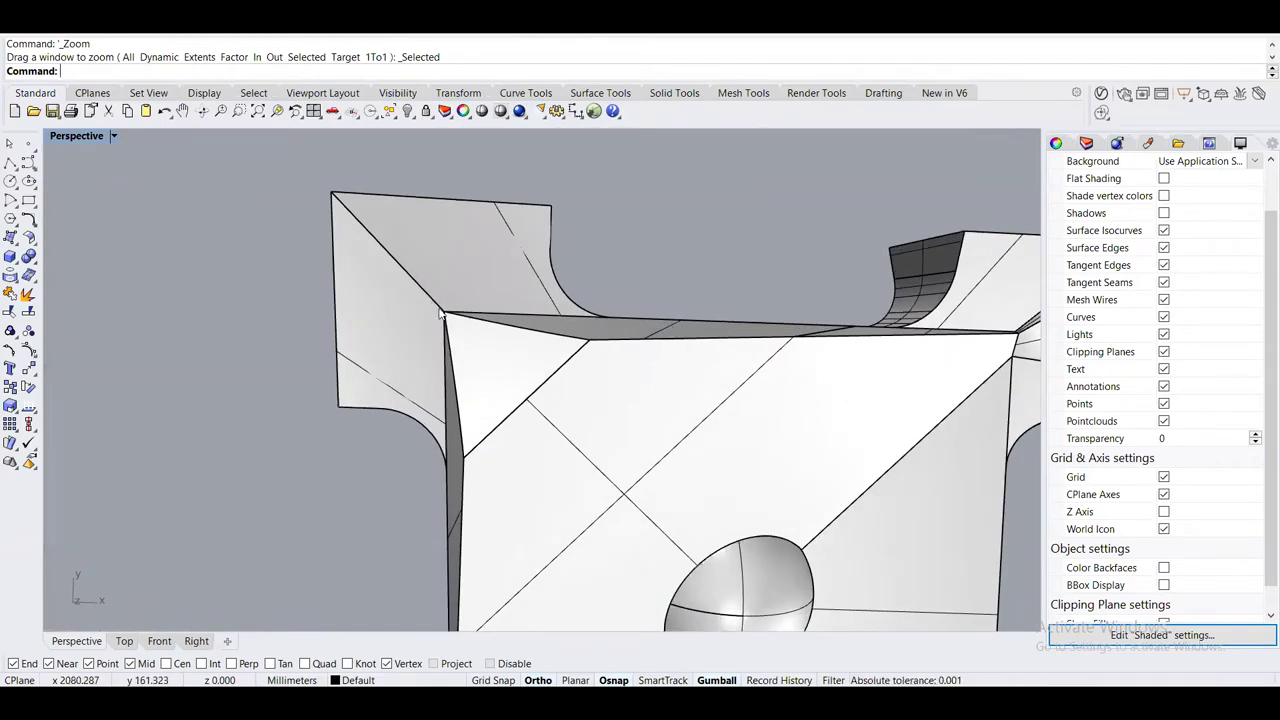
{"action": "scroll", "coordinate": [440, 314], "scroll_direction": "down", "scroll_amount": 4}
{"action": "scroll", "coordinate": [506, 327], "scroll_direction": "up", "scroll_amount": 5}
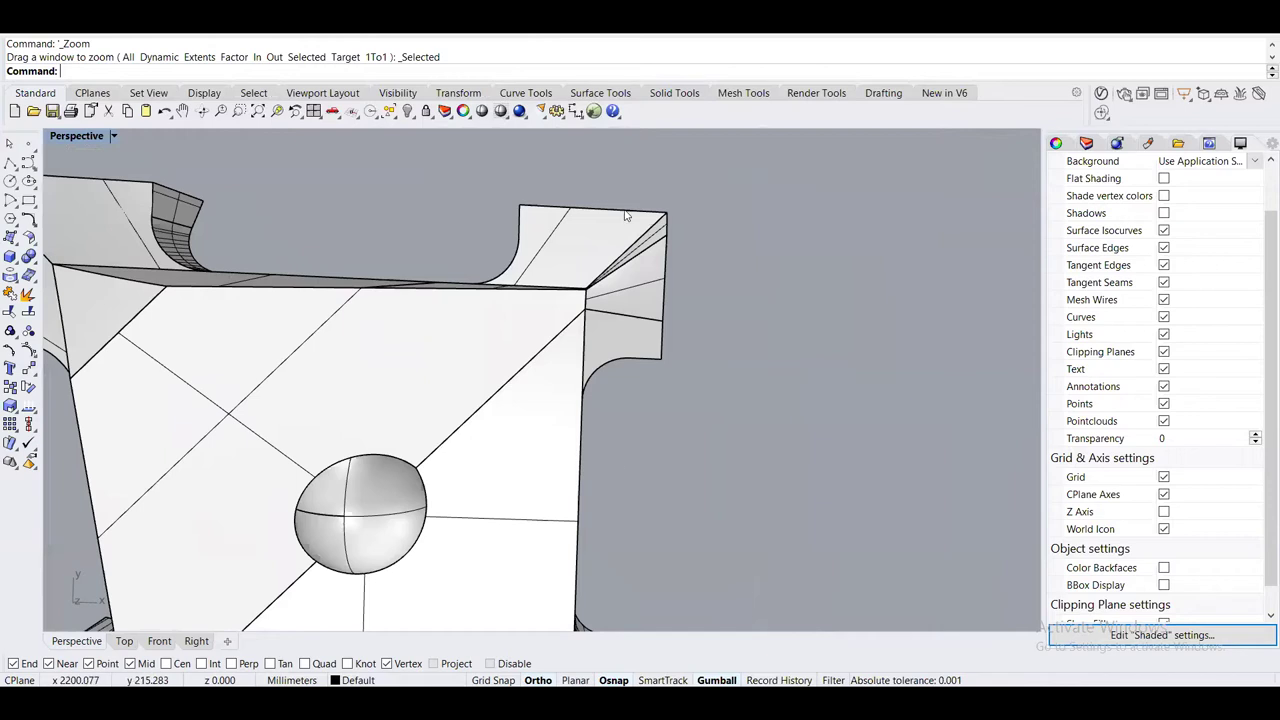
{"action": "scroll", "coordinate": [621, 499], "scroll_direction": "down", "scroll_amount": 4}
{"action": "scroll", "coordinate": [437, 491], "scroll_direction": "up", "scroll_amount": 5}
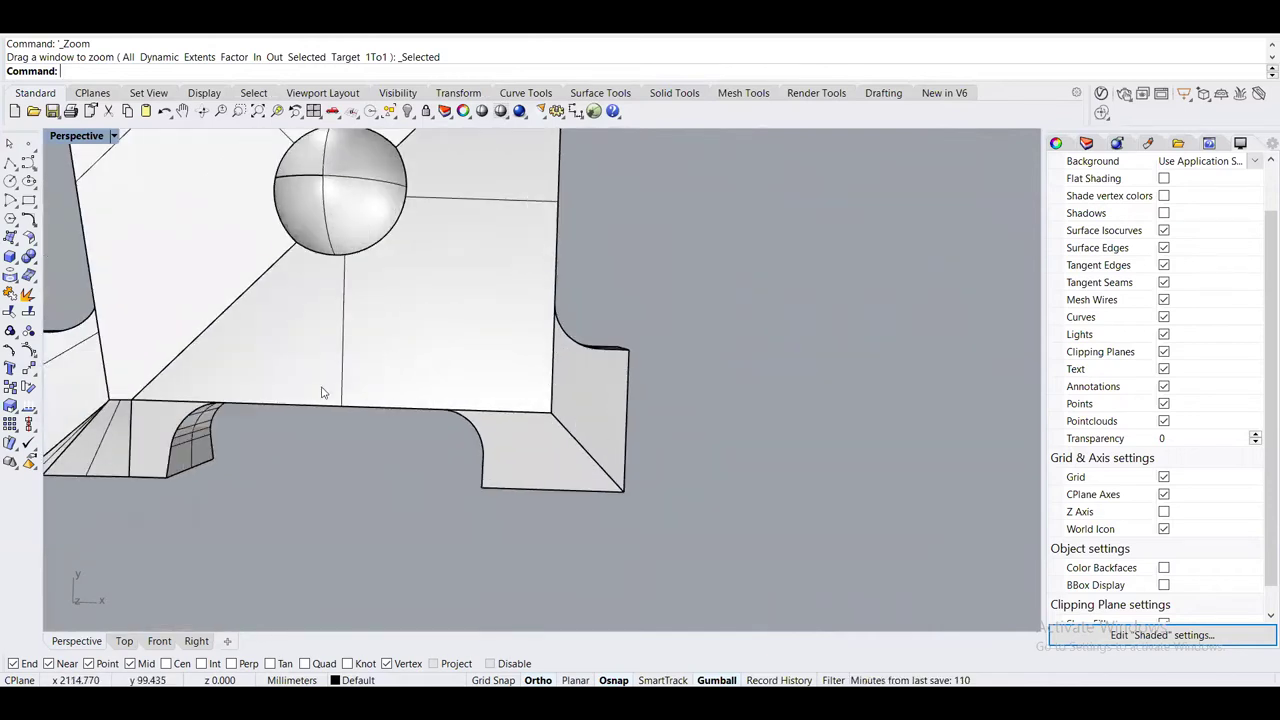
{"action": "scroll", "coordinate": [560, 400], "scroll_direction": "down", "scroll_amount": 4}
{"action": "scroll", "coordinate": [317, 409], "scroll_direction": "up", "scroll_amount": 4}
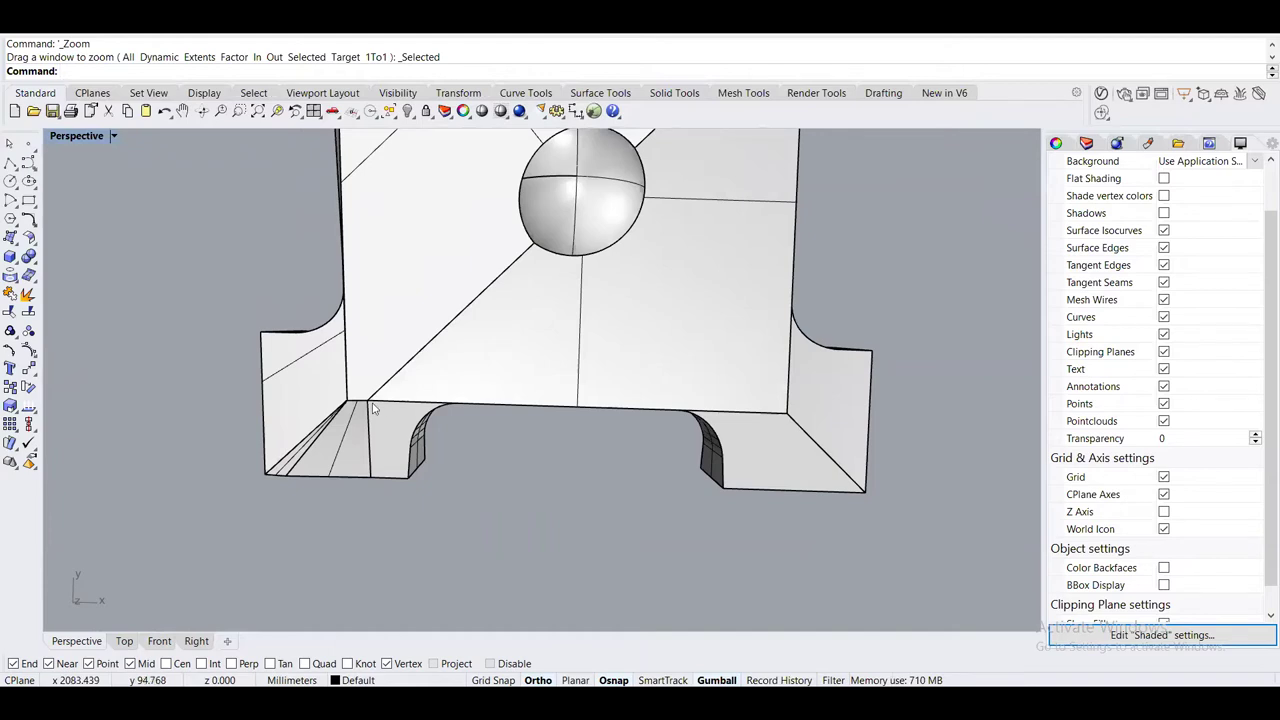
{"action": "right_click_drag", "start_coordinate": [420, 490], "coordinate": [338, 280]}
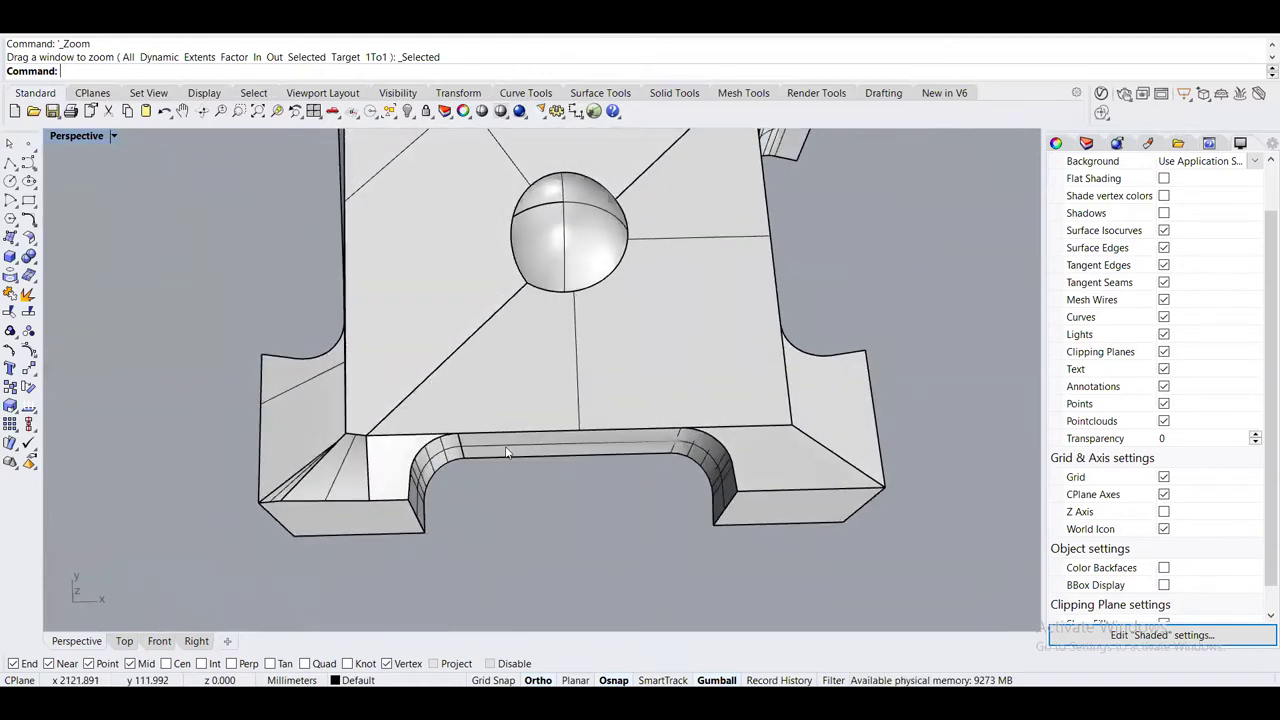
{"action": "right_click_drag", "start_coordinate": [418, 477], "coordinate": [466, 410]}
{"action": "right_click_drag", "start_coordinate": [522, 357], "coordinate": [723, 487]}
{"action": "right_click_drag", "start_coordinate": [589, 516], "coordinate": [563, 434]}
{"action": "scroll", "coordinate": [440, 525], "scroll_direction": "down", "scroll_amount": 5}
{"action": "scroll", "coordinate": [563, 434], "scroll_direction": "down", "scroll_amount": 3}
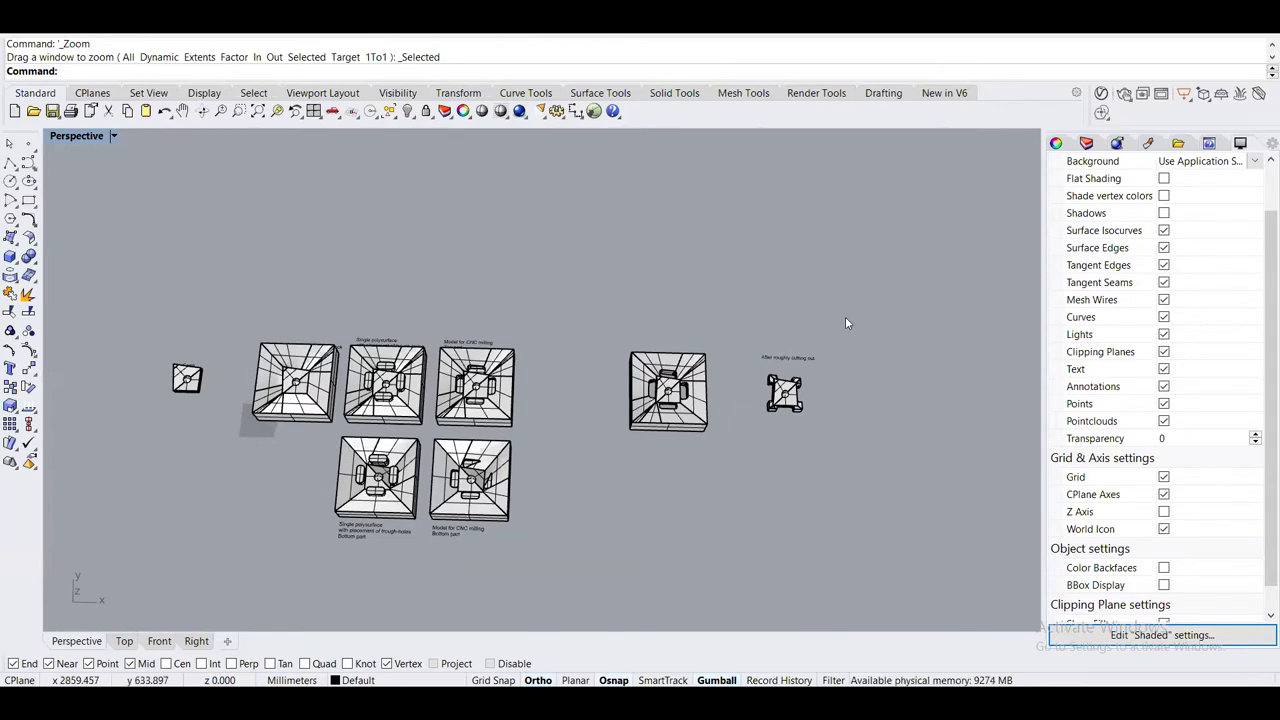
{"action": "scroll", "coordinate": [502, 278], "scroll_direction": "up", "scroll_amount": 5}
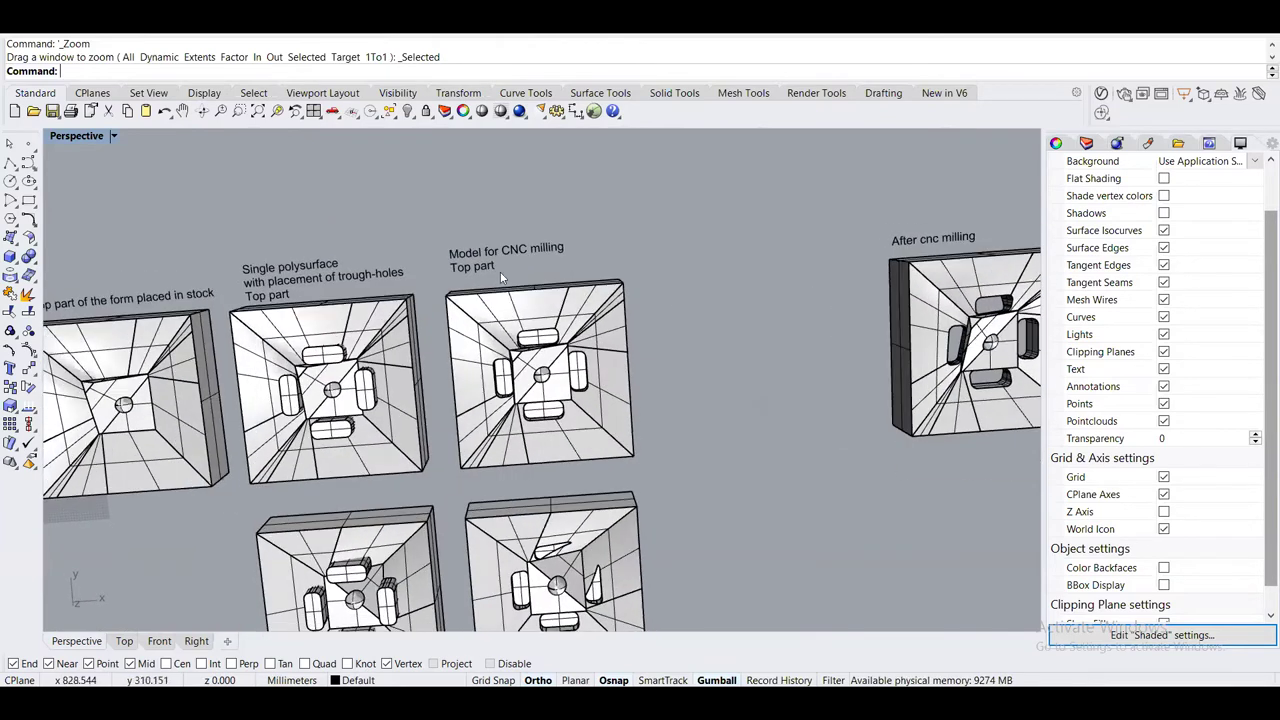
{"action": "scroll", "coordinate": [481, 274], "scroll_direction": "up", "scroll_amount": 2}
{"action": "scroll", "coordinate": [330, 335], "scroll_direction": "down", "scroll_amount": 4}
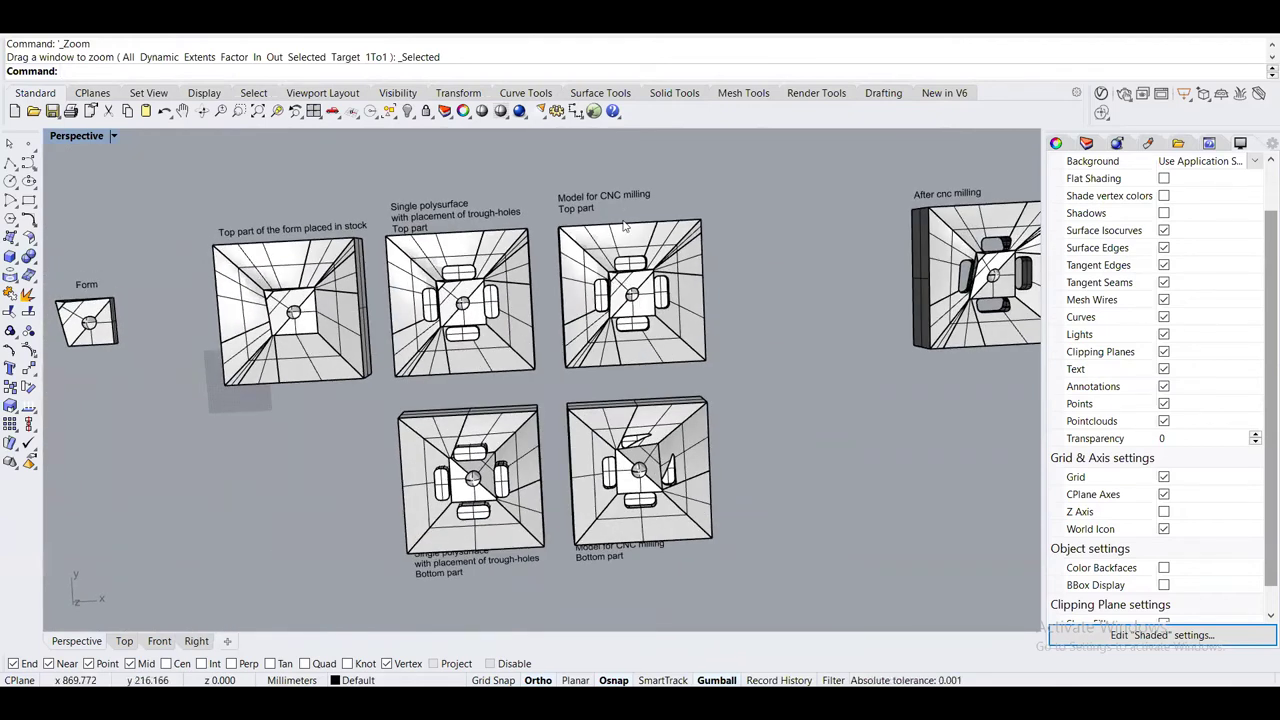
{"action": "scroll", "coordinate": [635, 266], "scroll_direction": "up", "scroll_amount": 4}
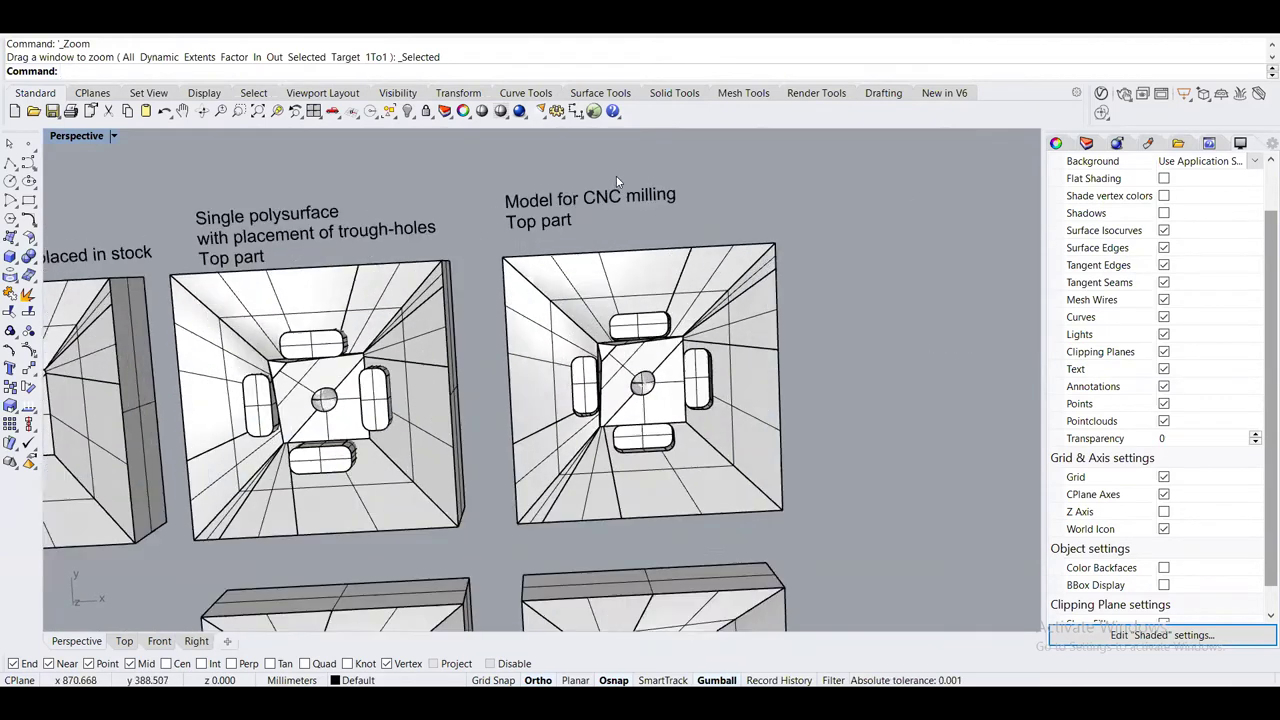
{"action": "left_click", "coordinate": [716, 352]}
{"action": "scroll", "coordinate": [716, 352], "scroll_direction": "down", "scroll_amount": 4}
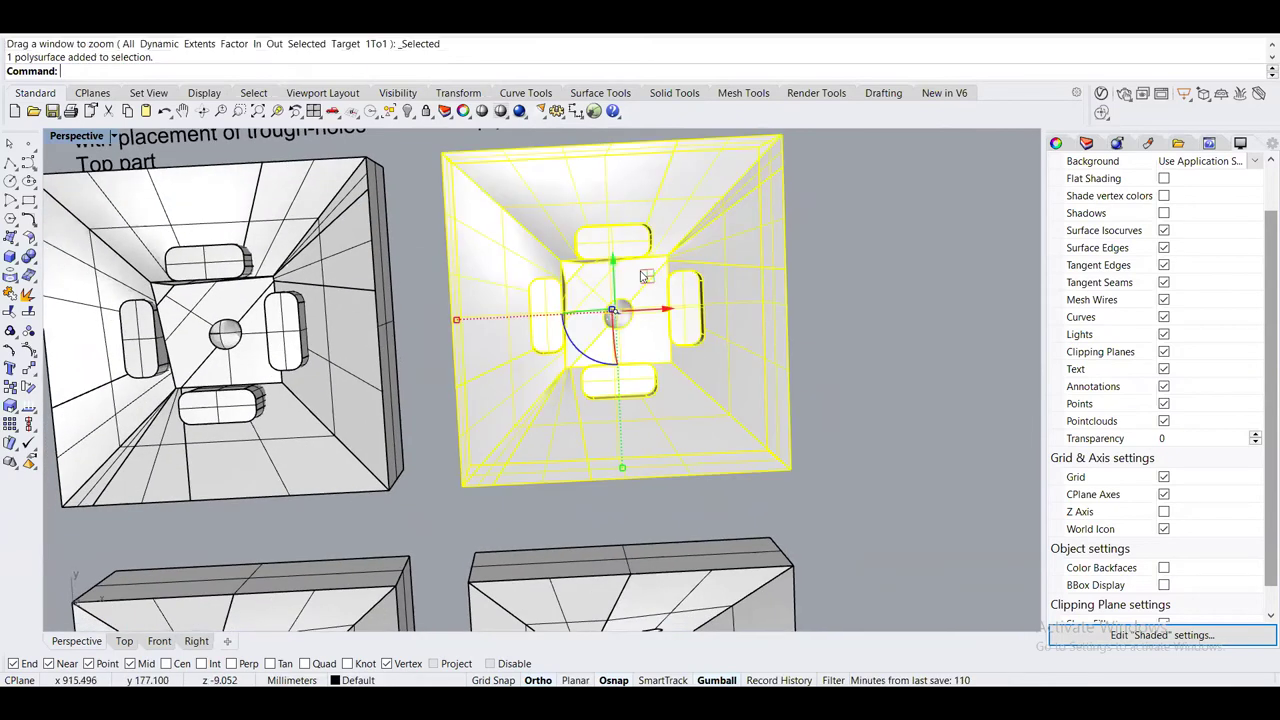
{"action": "left_click", "coordinate": [837, 454]}
{"action": "scroll", "coordinate": [544, 490], "scroll_direction": "up", "scroll_amount": 2}
{"action": "scroll", "coordinate": [544, 490], "scroll_direction": "up", "scroll_amount": 2}
{"action": "left_click", "coordinate": [741, 487]}
{"action": "scroll", "coordinate": [741, 487], "scroll_direction": "down", "scroll_amount": 3}
{"action": "left_click", "coordinate": [748, 447]}
{"action": "scroll", "coordinate": [748, 447], "scroll_direction": "up", "scroll_amount": 2}
{"action": "left_click", "coordinate": [712, 352]}
{"action": "left_click", "coordinate": [738, 440]}
{"action": "right_click_drag", "start_coordinate": [734, 499], "coordinate": [700, 490]}
{"action": "left_click", "coordinate": [640, 290]}
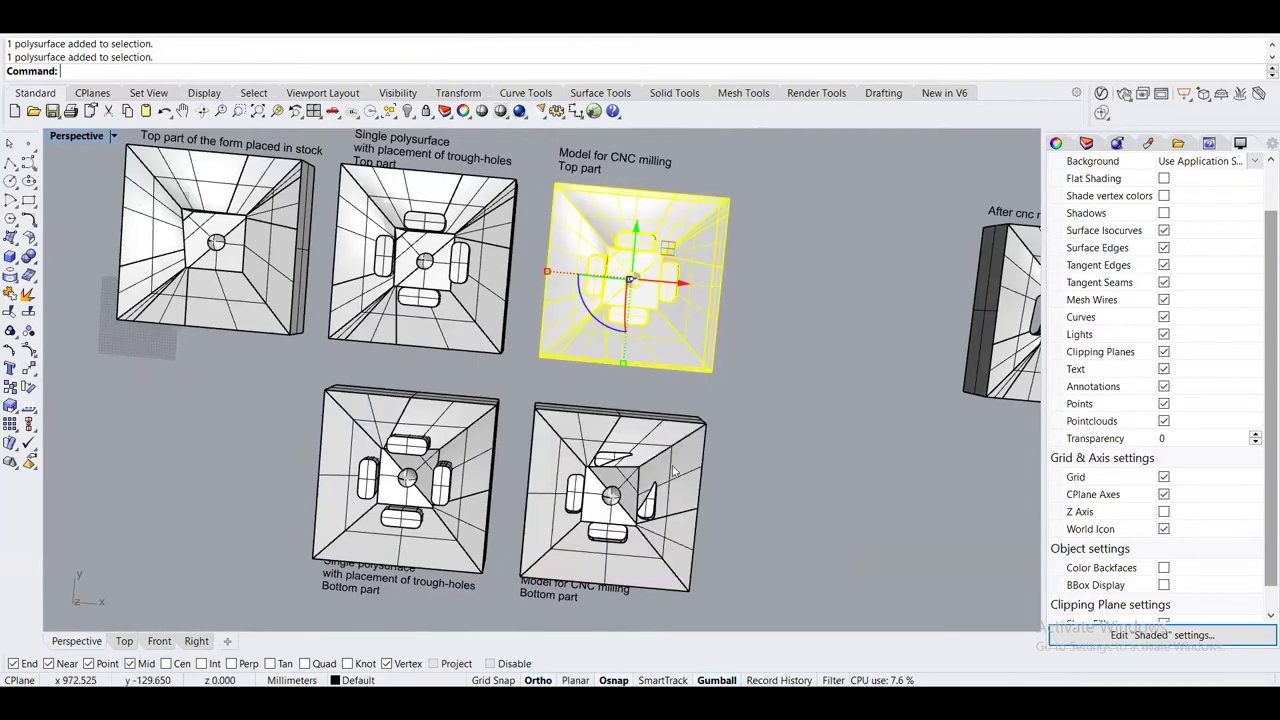
{"action": "left_click", "coordinate": [786, 404]}
{"action": "right_click_drag", "start_coordinate": [786, 404], "coordinate": [737, 470]}
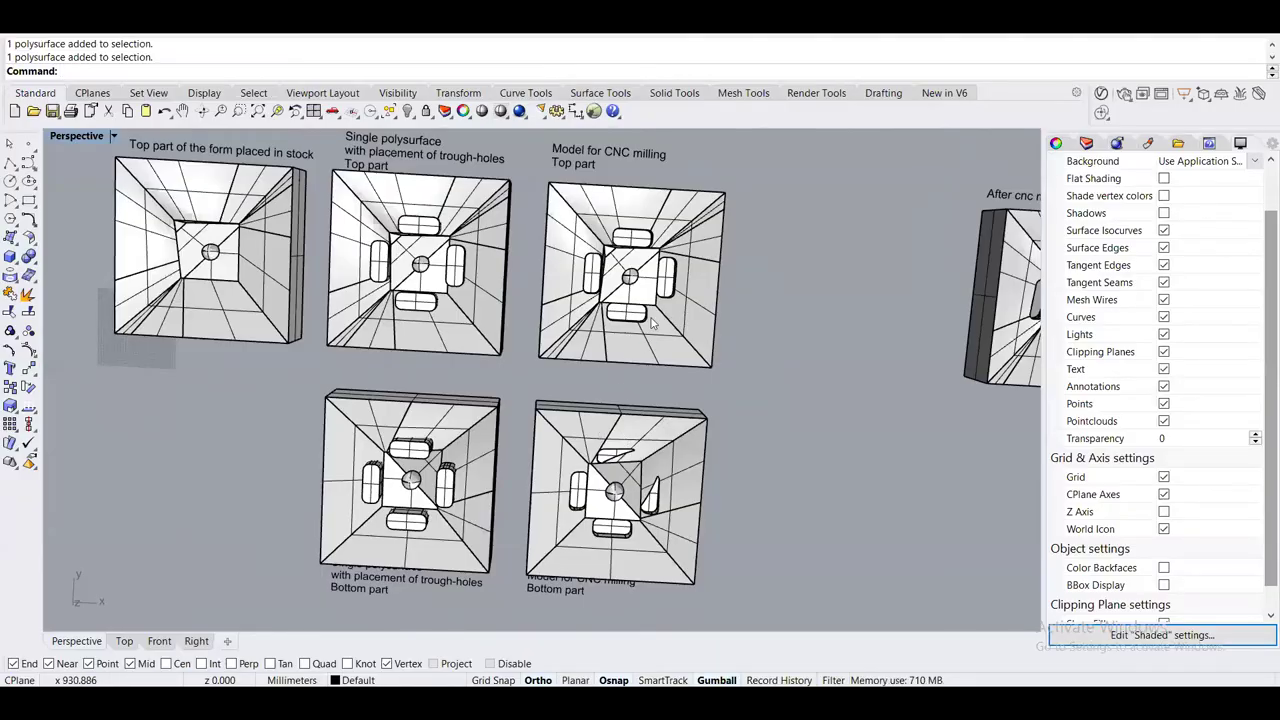
Select the 'Model for CNC milling – Top part' and enter the Export command
{"action": "left_click", "coordinate": [652, 322]}
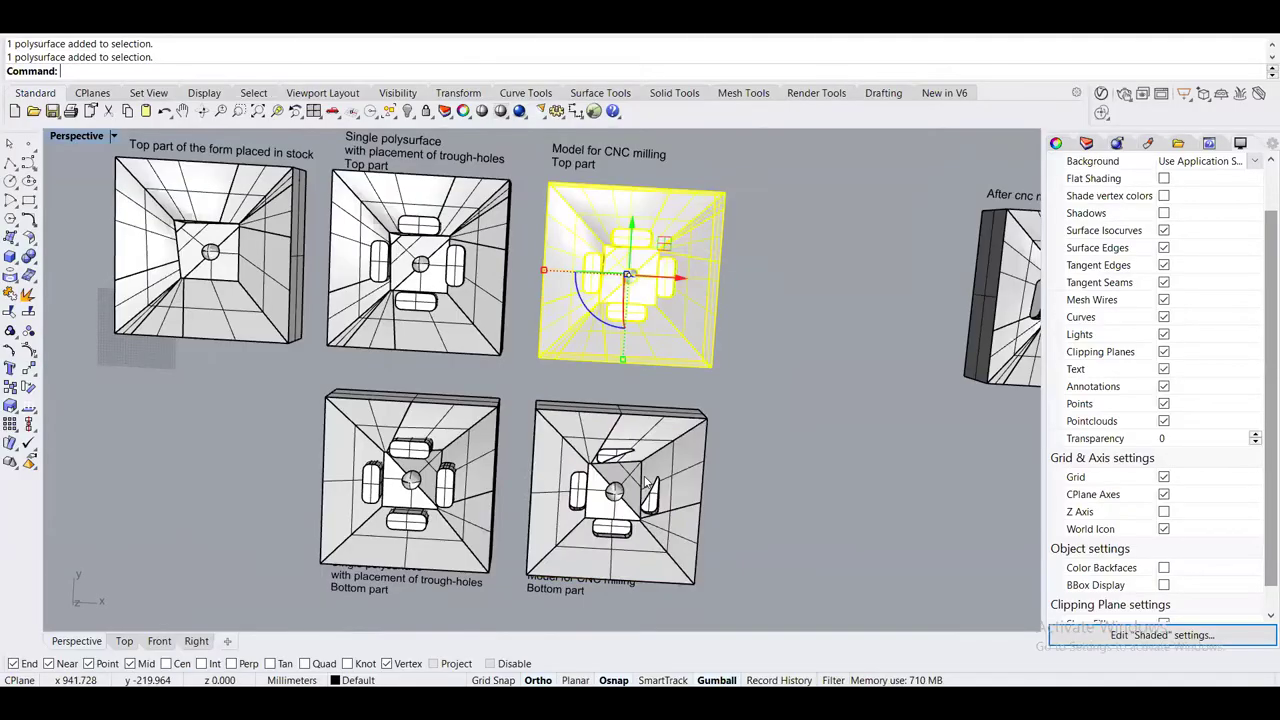
{"action": "left_click", "coordinate": [776, 500]}
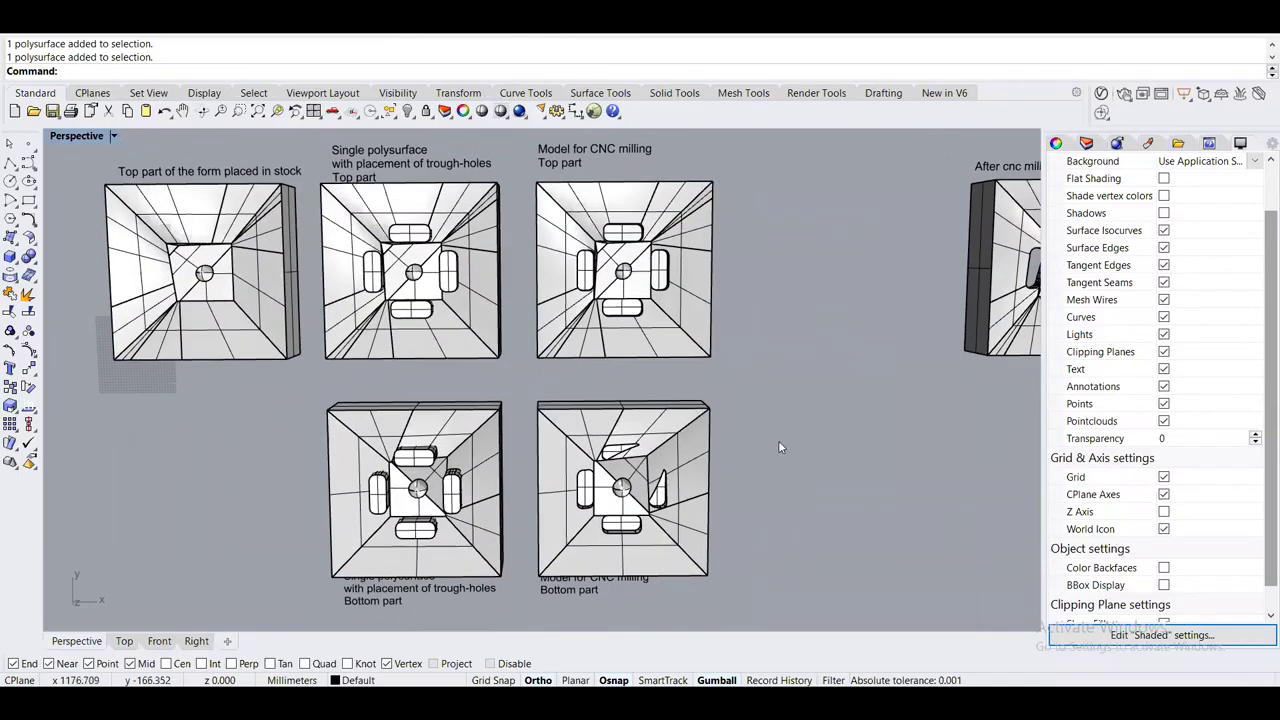
{"action": "right_click_drag", "start_coordinate": [780, 447], "coordinate": [722, 427], "text": "shift"}
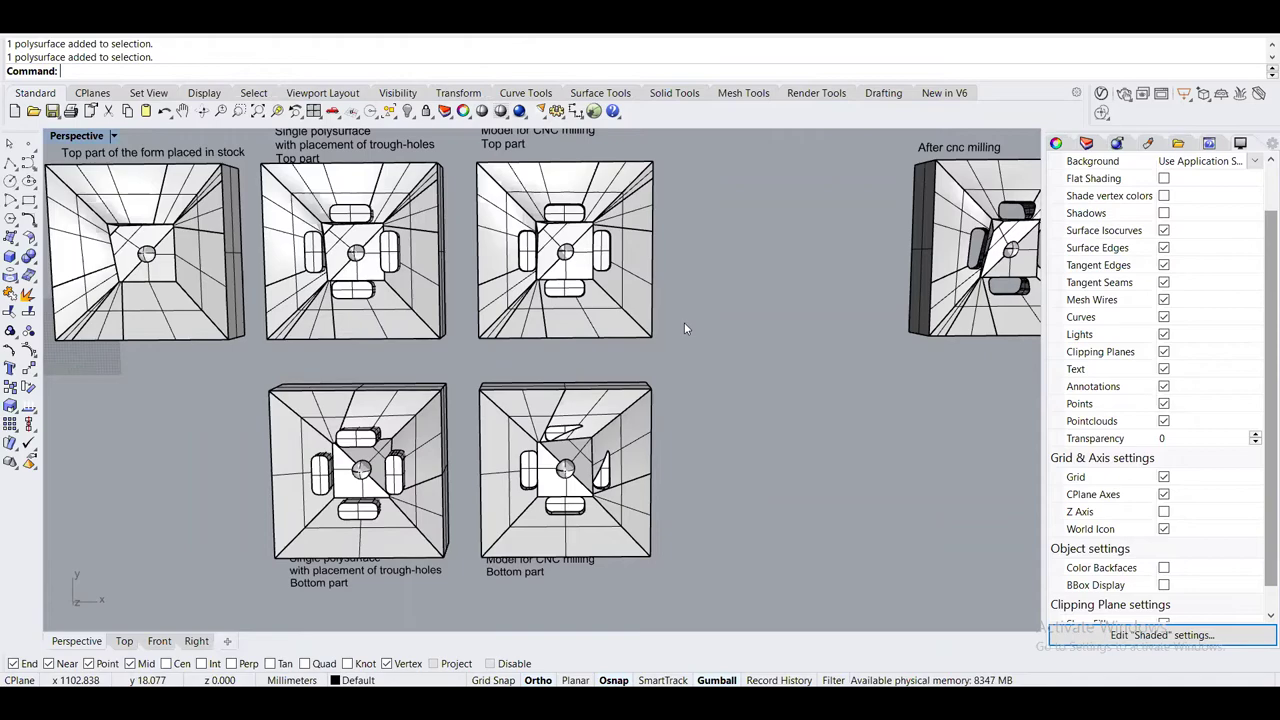
{"action": "scroll", "coordinate": [684, 322], "scroll_direction": "up", "scroll_amount": 2}
{"action": "right_click_drag", "start_coordinate": [684, 322], "coordinate": [641, 349]}
{"action": "scroll", "coordinate": [555, 345], "scroll_direction": "up", "scroll_amount": 3}
{"action": "scroll", "coordinate": [555, 345], "scroll_direction": "down", "scroll_amount": 2}
{"action": "left_click", "coordinate": [651, 326]}
{"action": "type", "text": "Expo"}
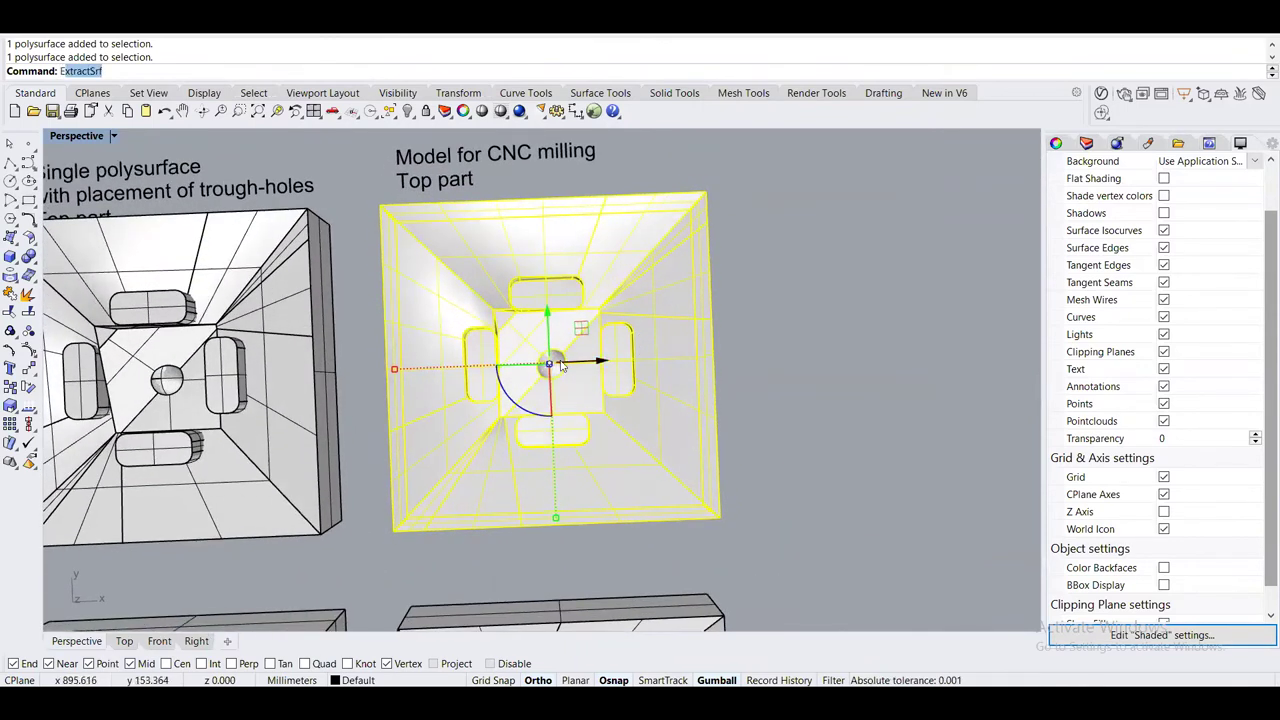
{"action": "type", "text": "rt"}
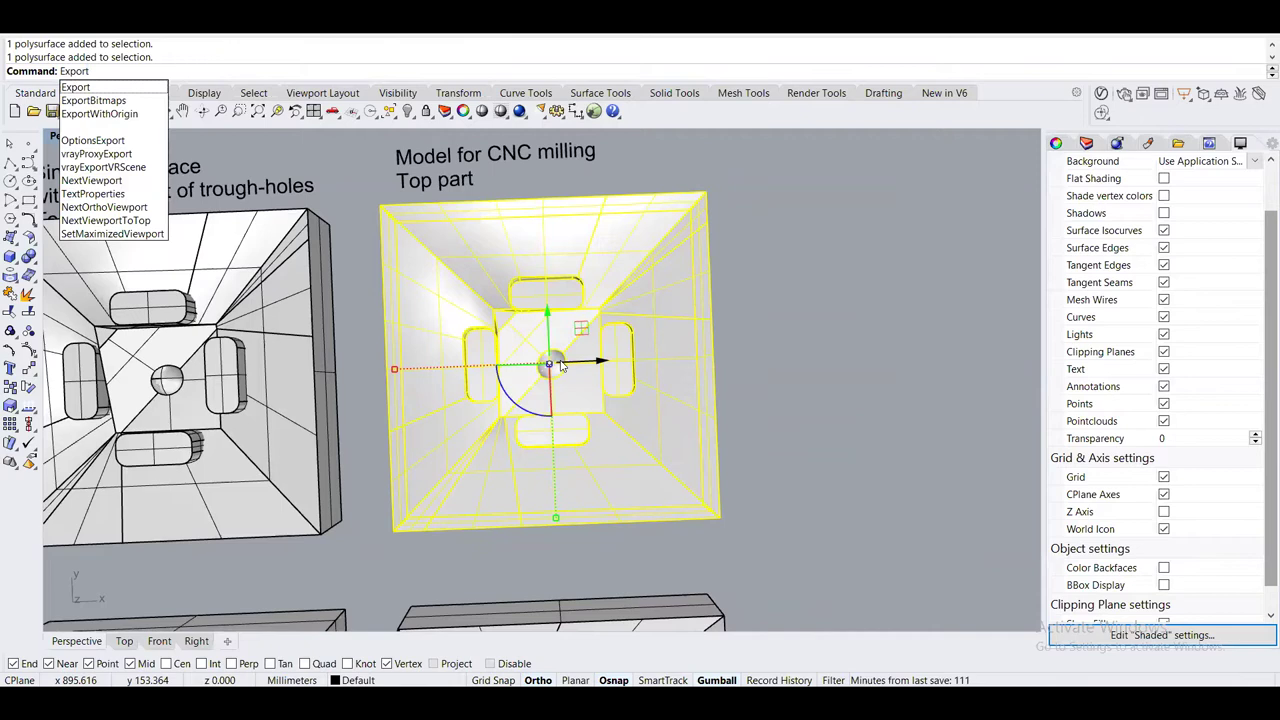
Export the top part to the Desktop as STEP file 'cnctop'
{"action": "key", "text": "Return"}
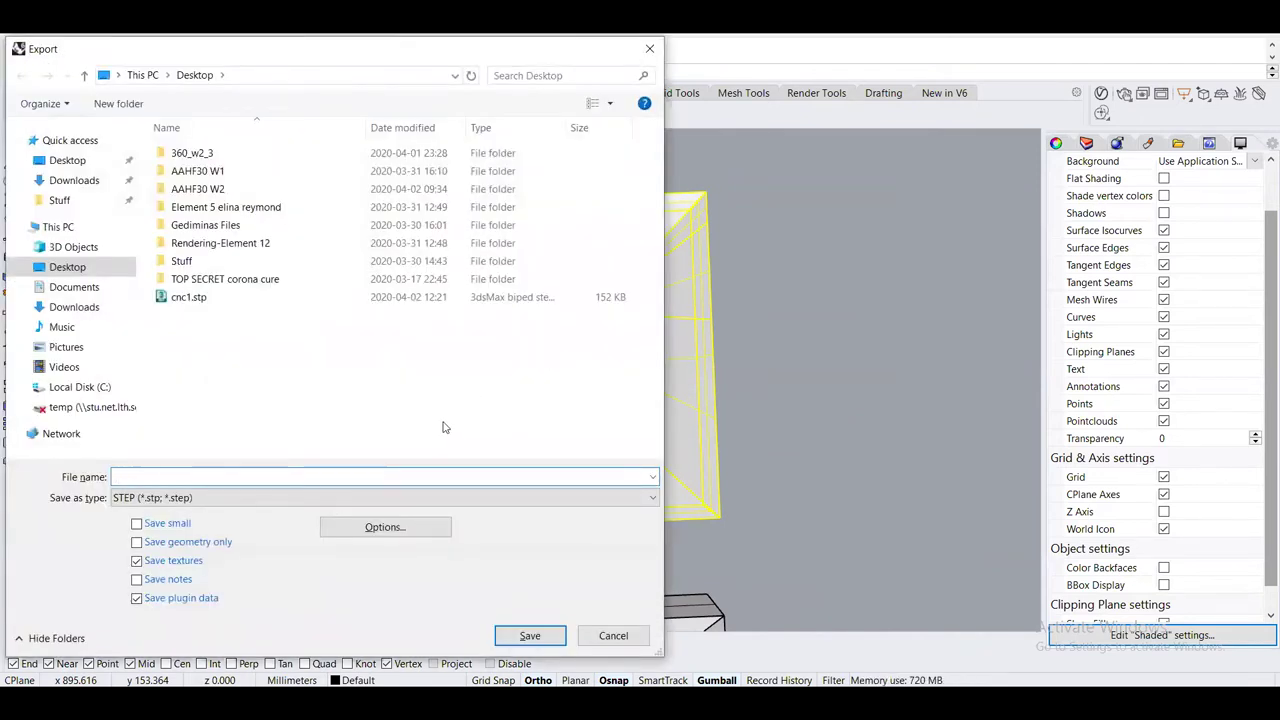
{"action": "type", "text": "cnctop"}
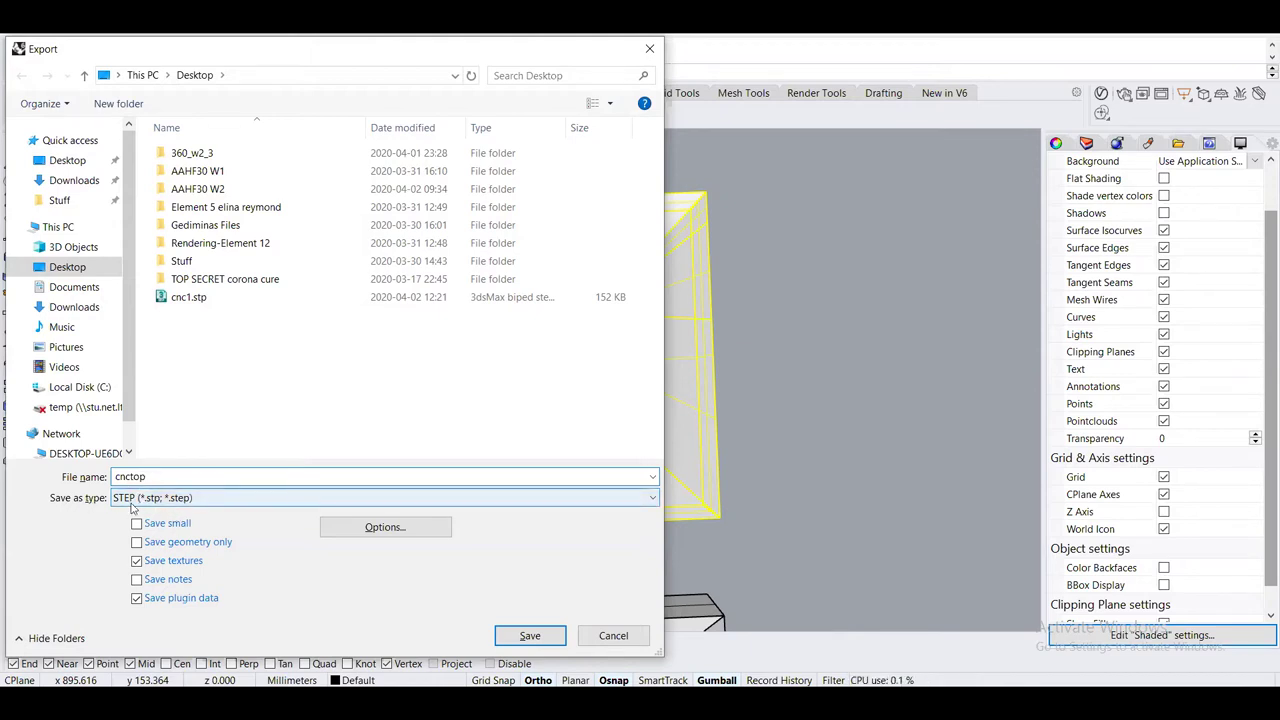
{"action": "left_click", "coordinate": [530, 636]}
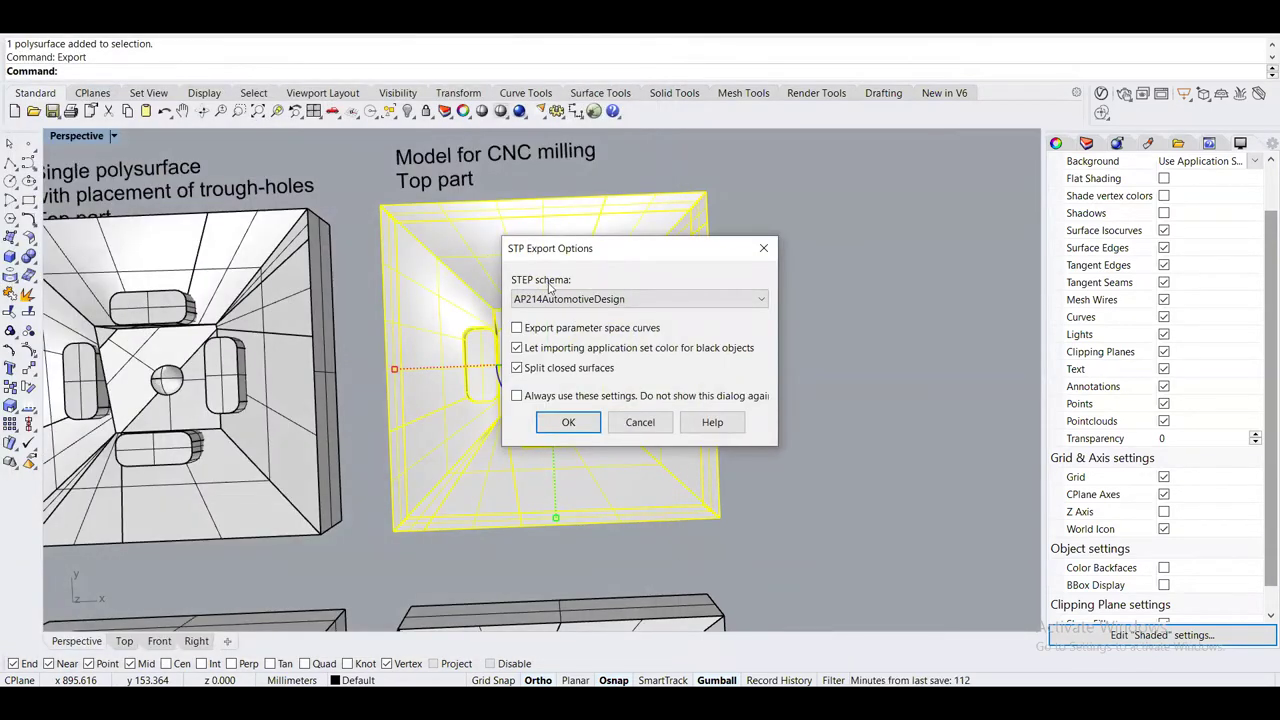
Export cnctop.stp to the Desktop using the AP214AutomotiveDesign STEP schema
{"action": "left_click", "coordinate": [645, 298]}
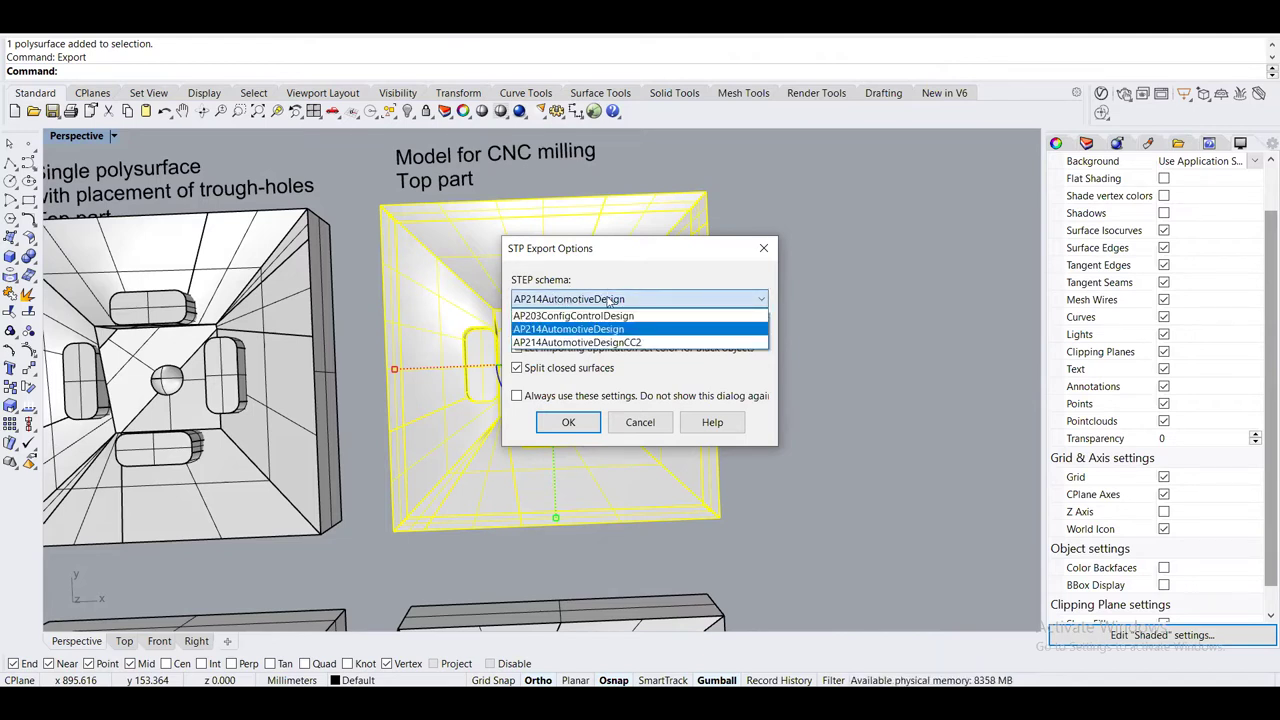
{"action": "left_click", "coordinate": [610, 300]}
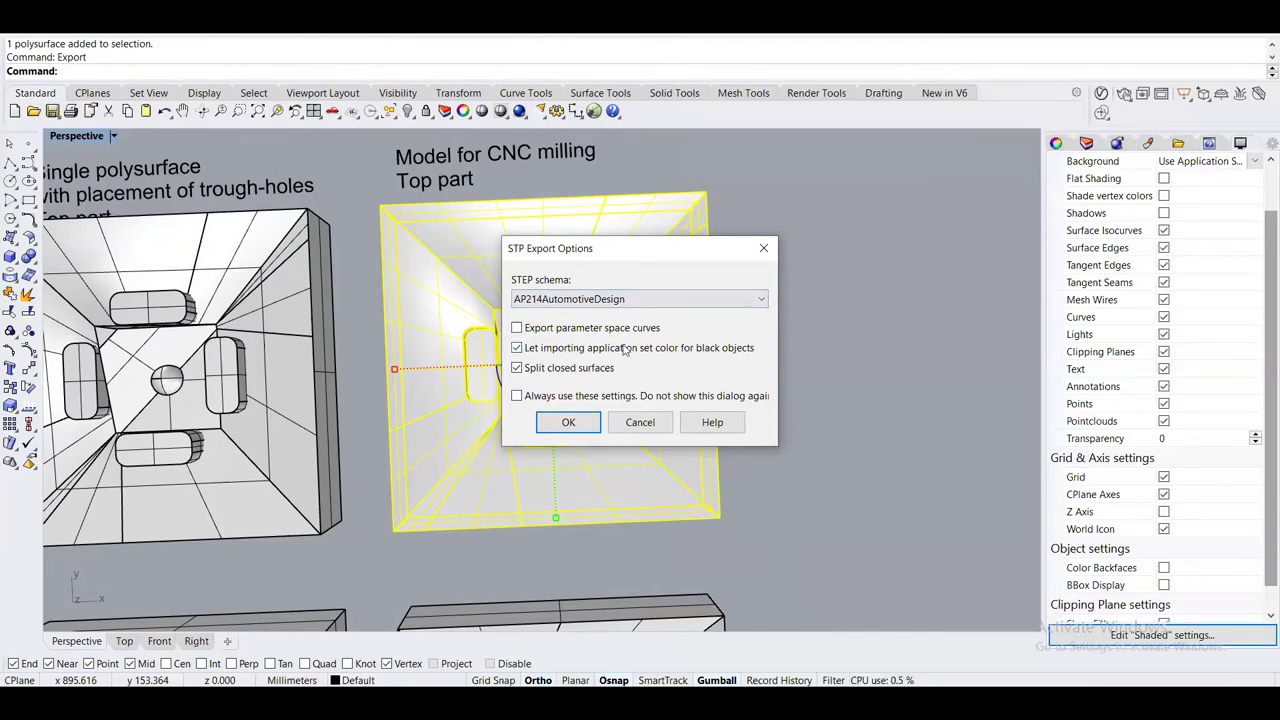
{"action": "left_click", "coordinate": [568, 424]}
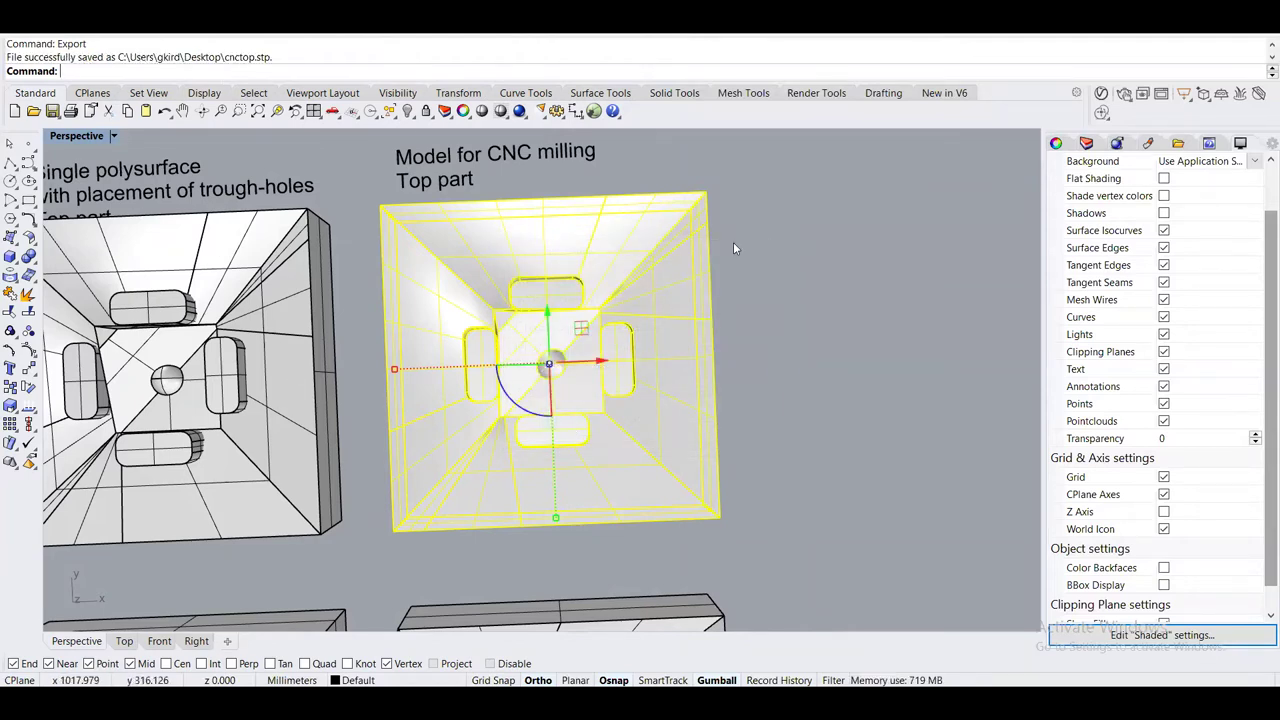
Deselect the part, maximise Fusion 360, and bring up the Open dialog from the File menu
{"action": "left_click", "coordinate": [876, 433]}
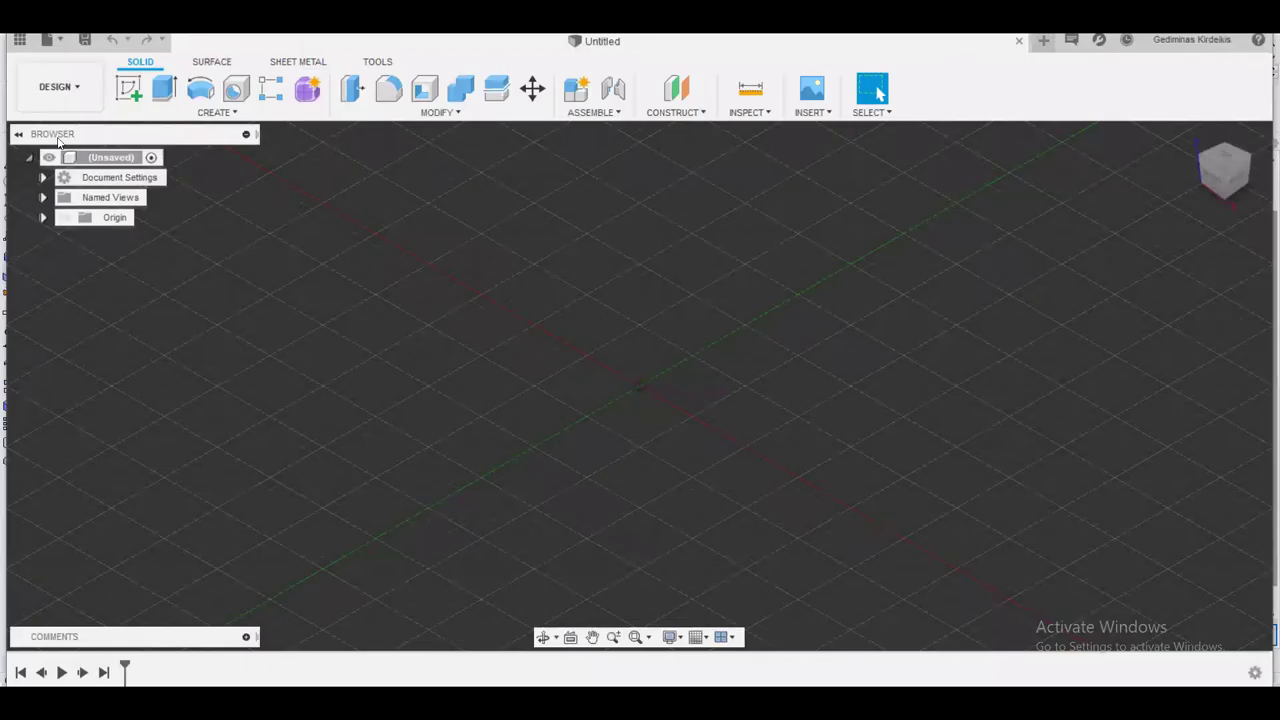
{"action": "double_click", "coordinate": [244, 45]}
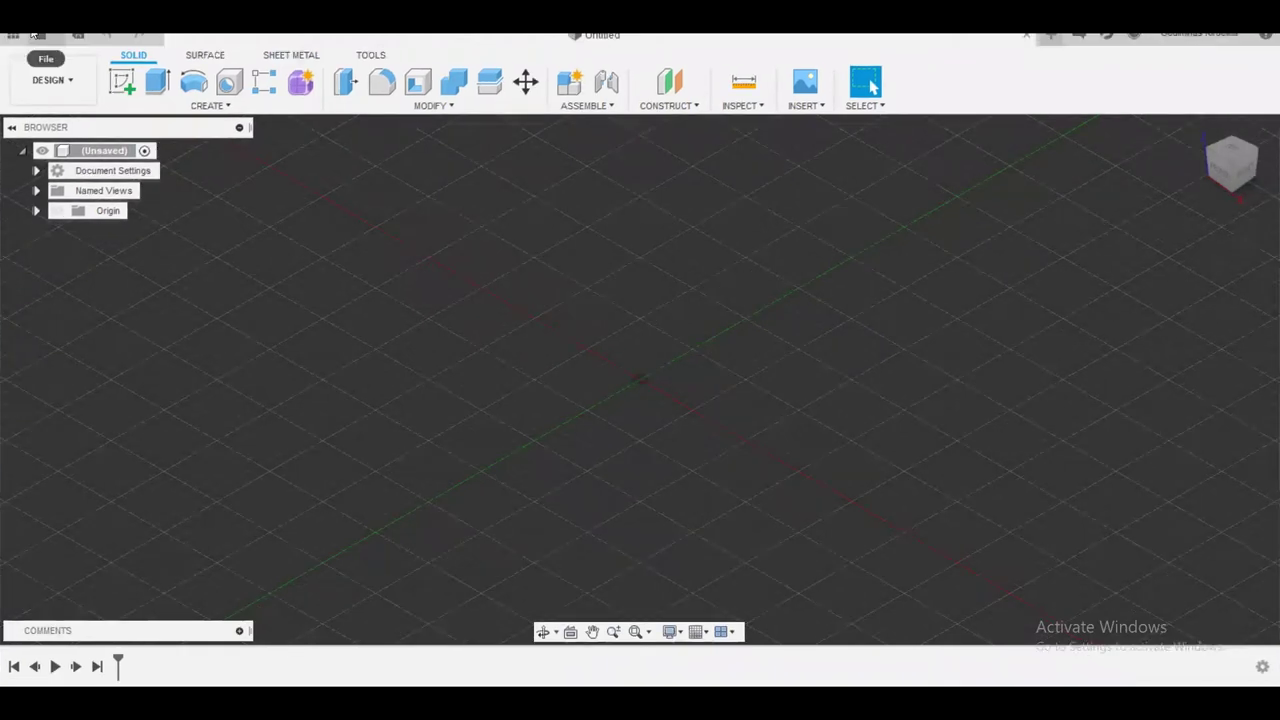
{"action": "left_click", "coordinate": [33, 34]}
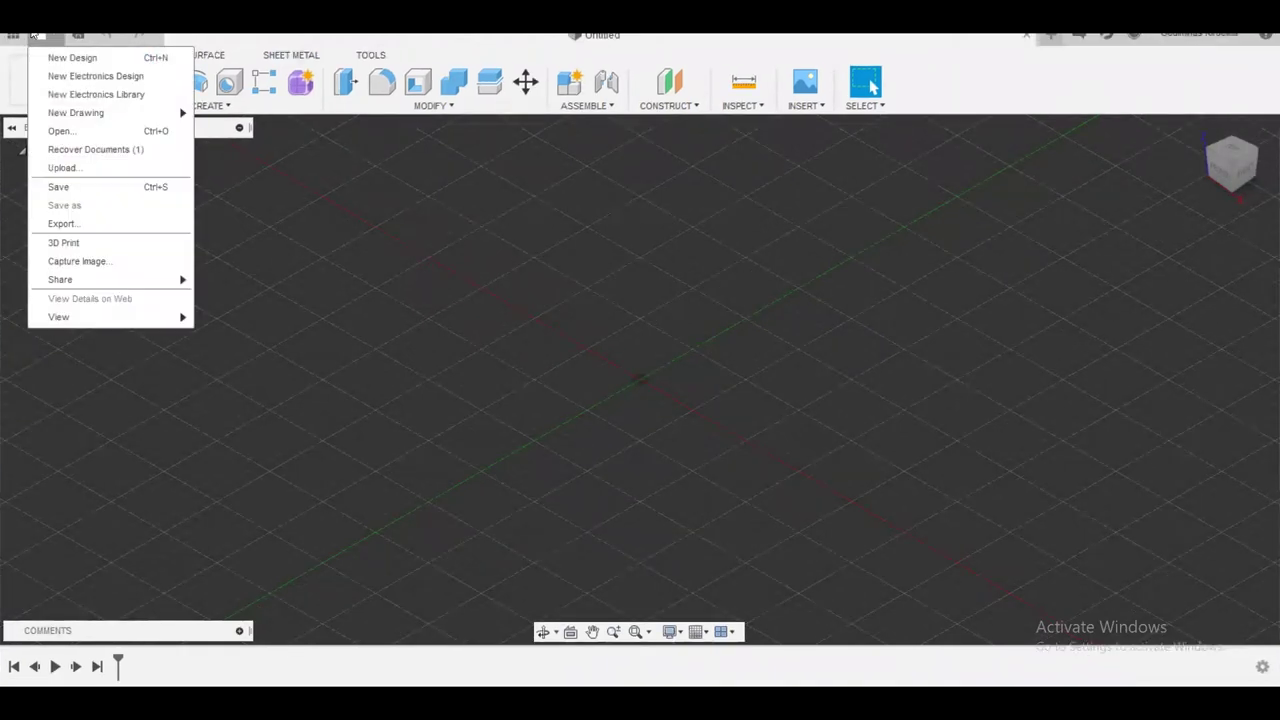
{"action": "left_click", "coordinate": [33, 34]}
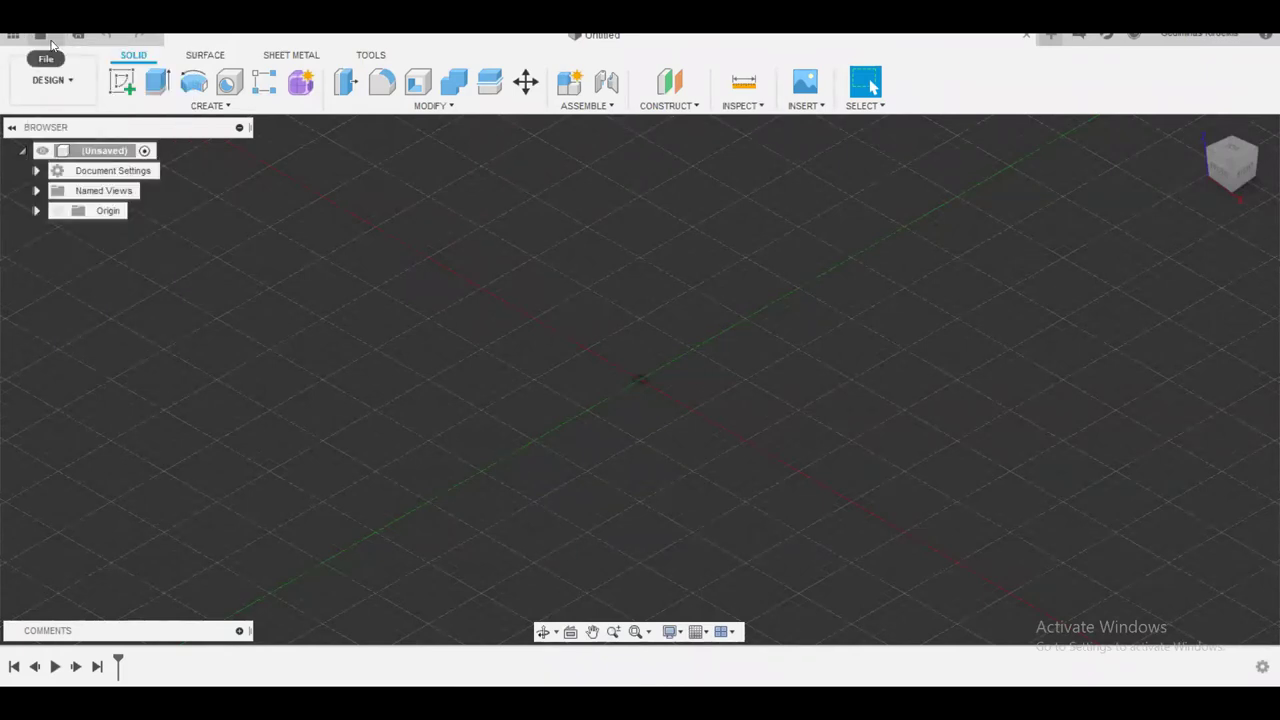
{"action": "left_click", "coordinate": [40, 35]}
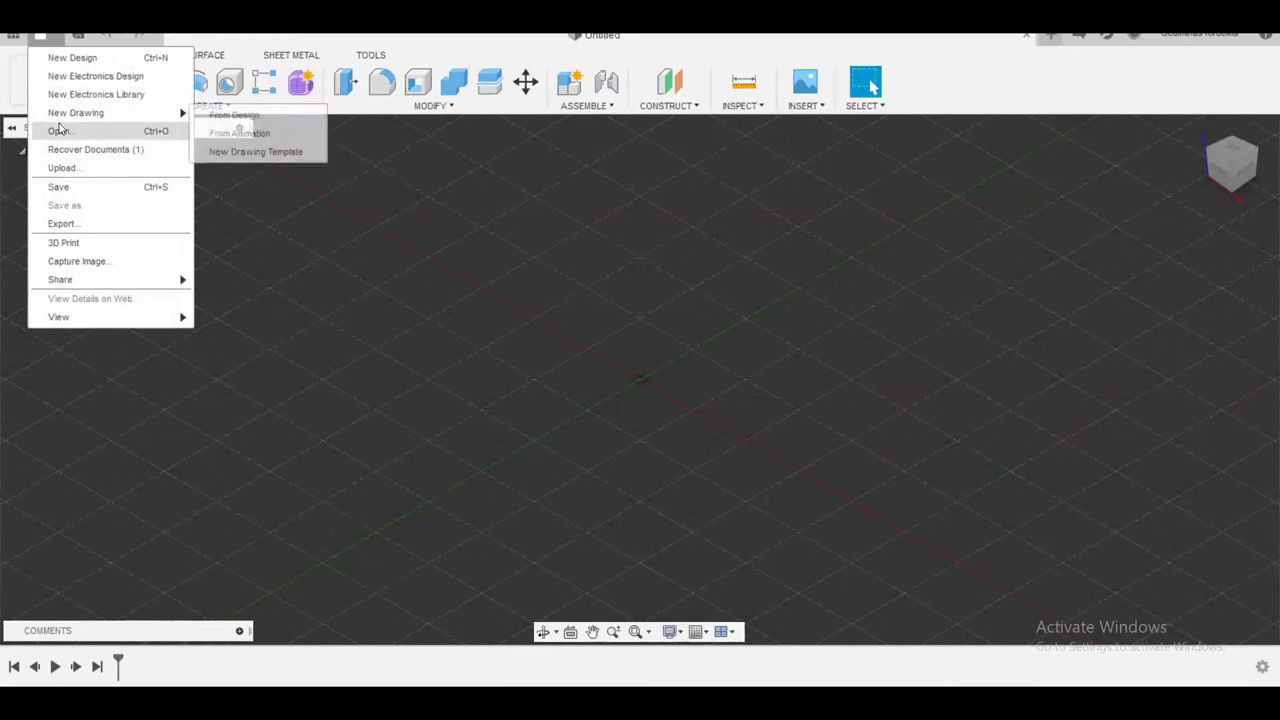
{"action": "left_click", "coordinate": [57, 131]}
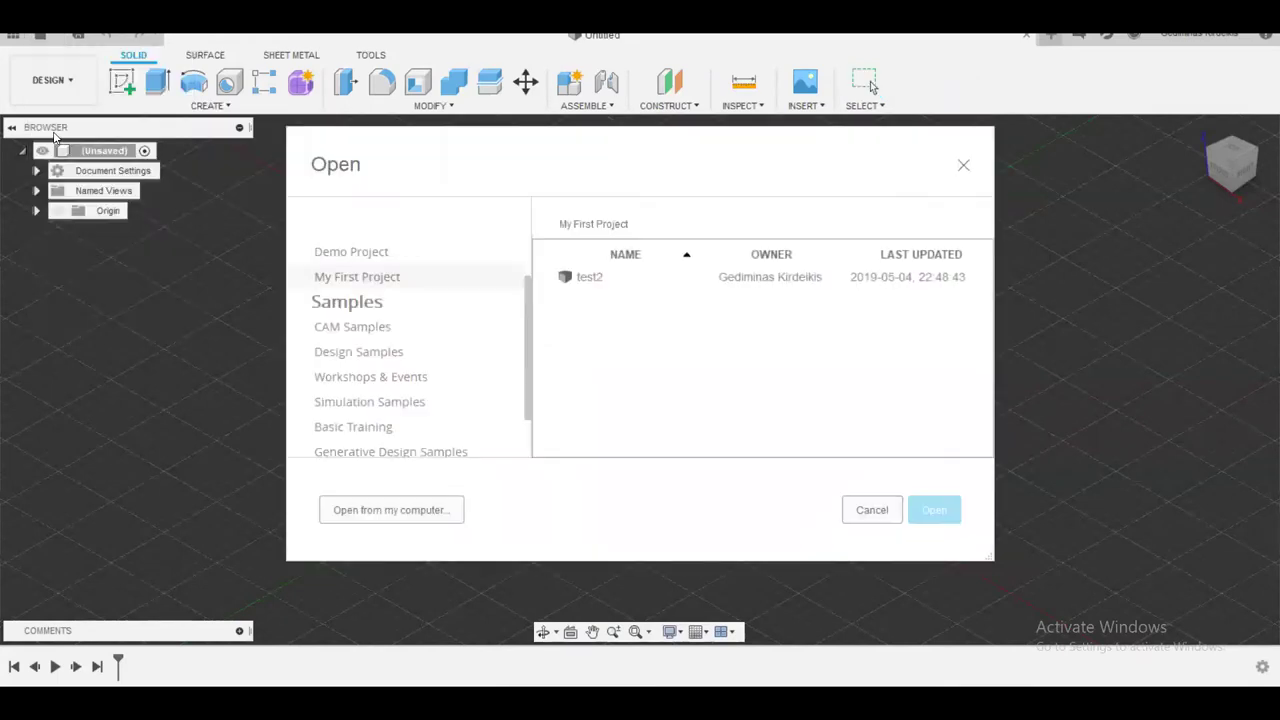
Browse the computer's Desktop and select cnctop.stp as the file to open
{"action": "left_click_drag", "start_coordinate": [552, 142], "coordinate": [382, 147]}
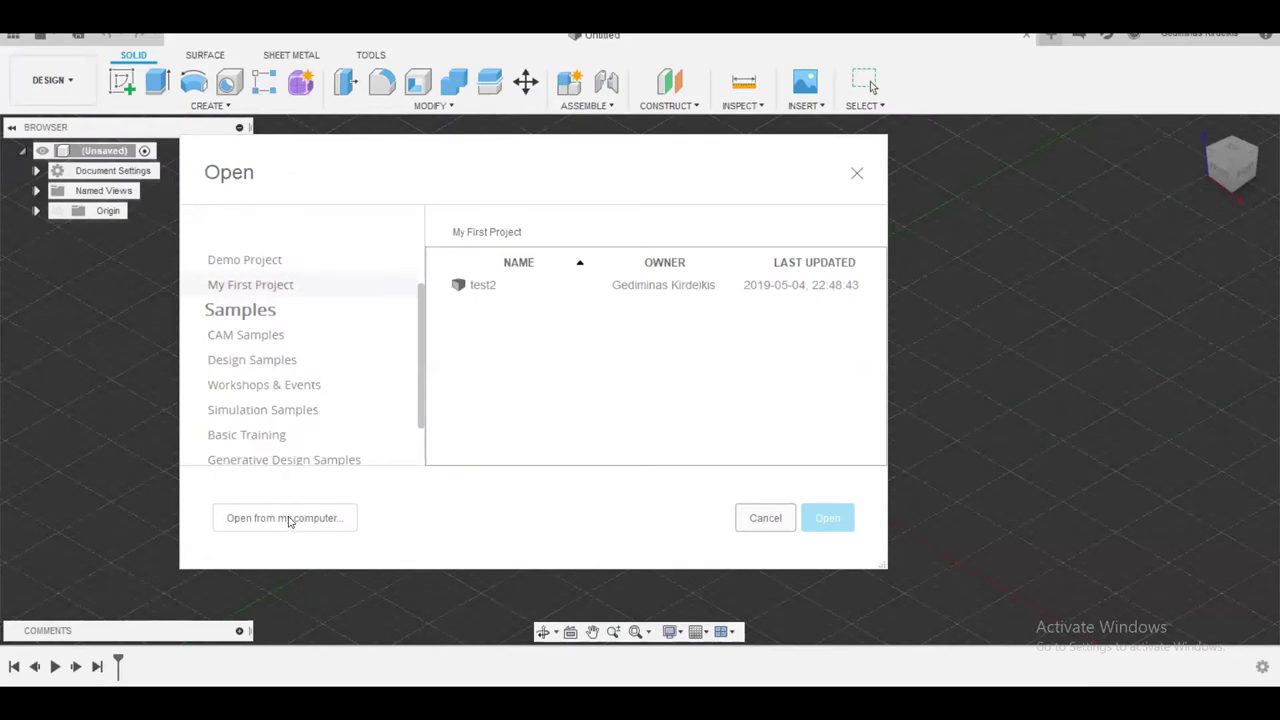
{"action": "left_click", "coordinate": [289, 519]}
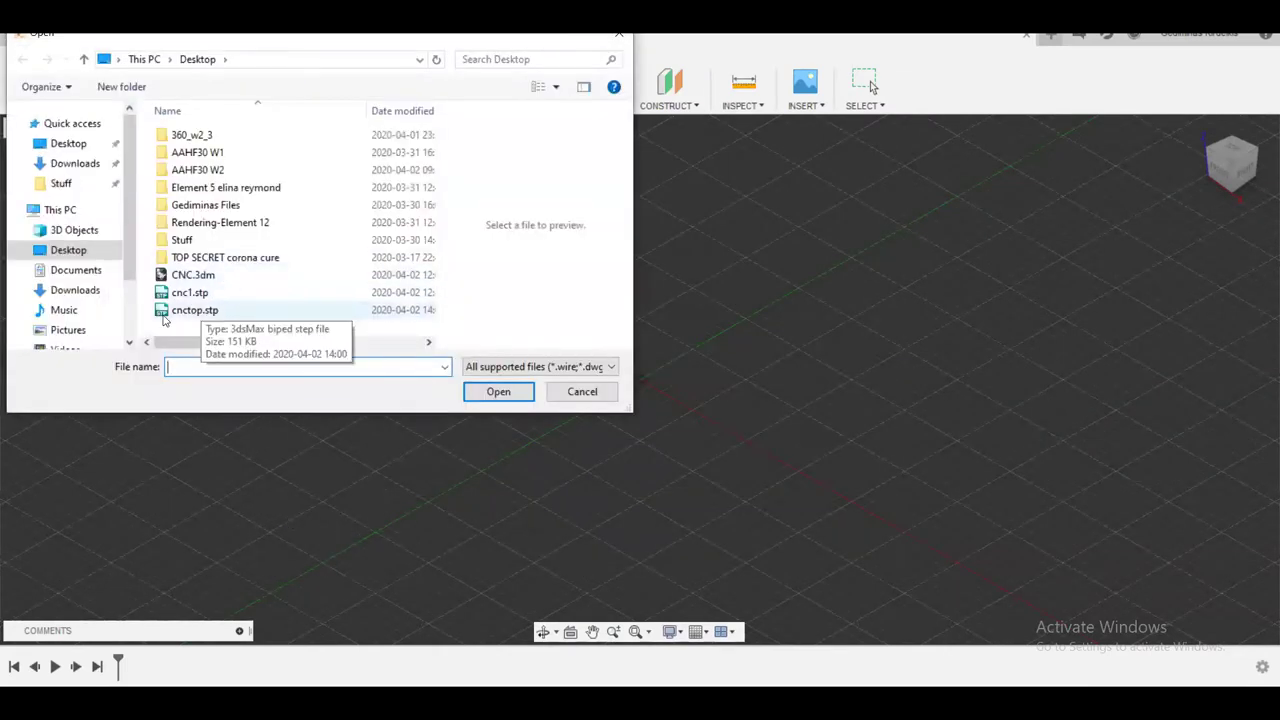
{"action": "left_click", "coordinate": [178, 313]}
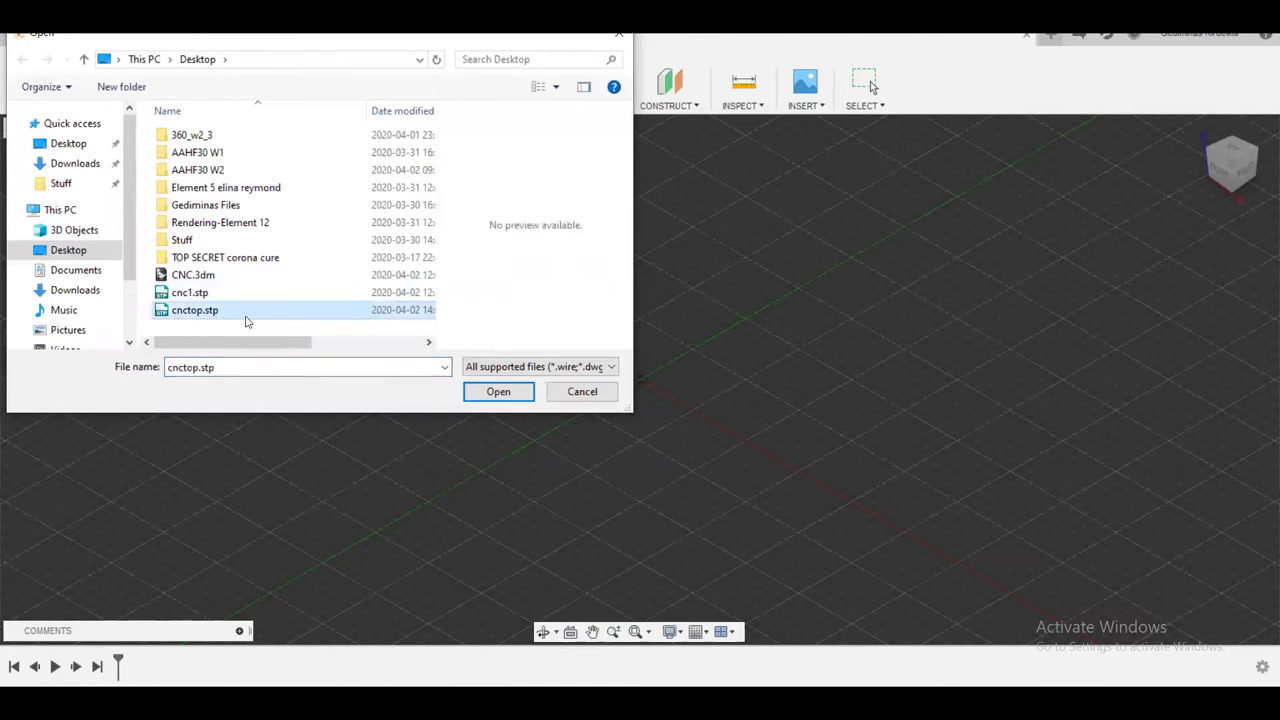
Open cnctop.stp from the Windows file dialog as a new Fusion 360 design
{"action": "left_click", "coordinate": [495, 392]}
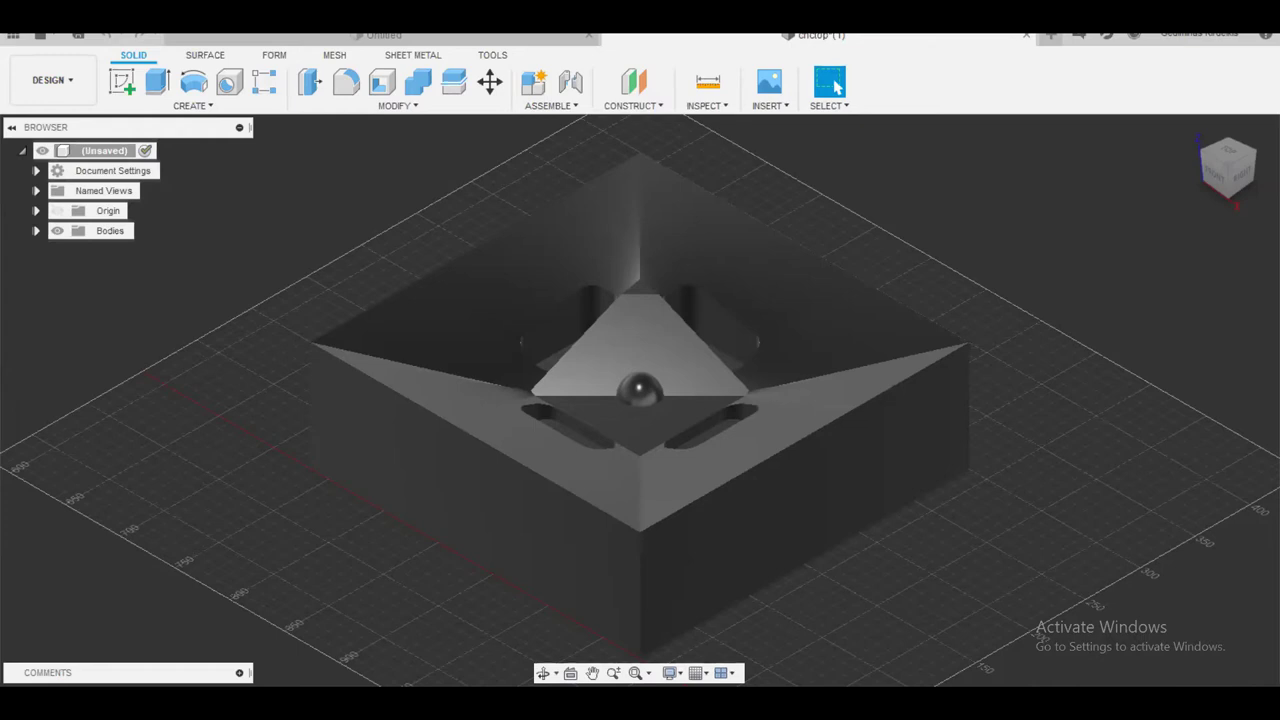
Pan the cnctop mold part into view and bring up the account dropdown
{"action": "middle_click_drag", "start_coordinate": [968, 310], "coordinate": [965, 266]}
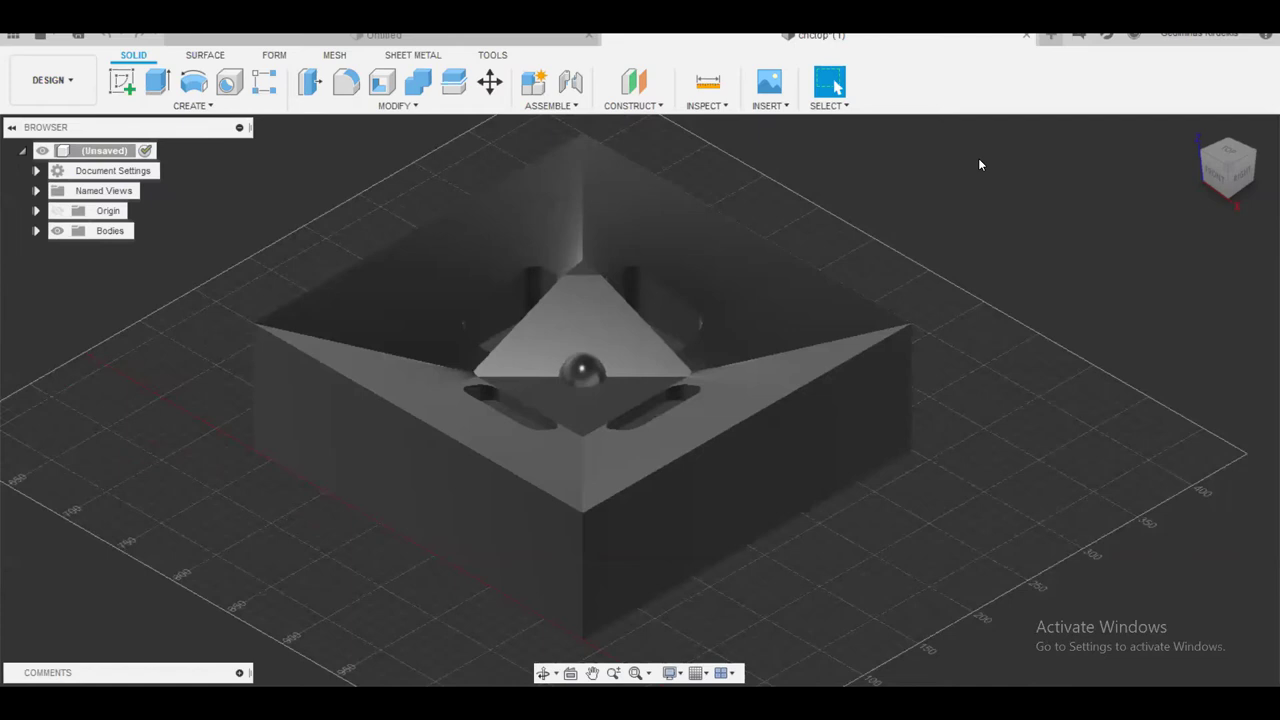
{"action": "left_click", "coordinate": [1200, 38]}
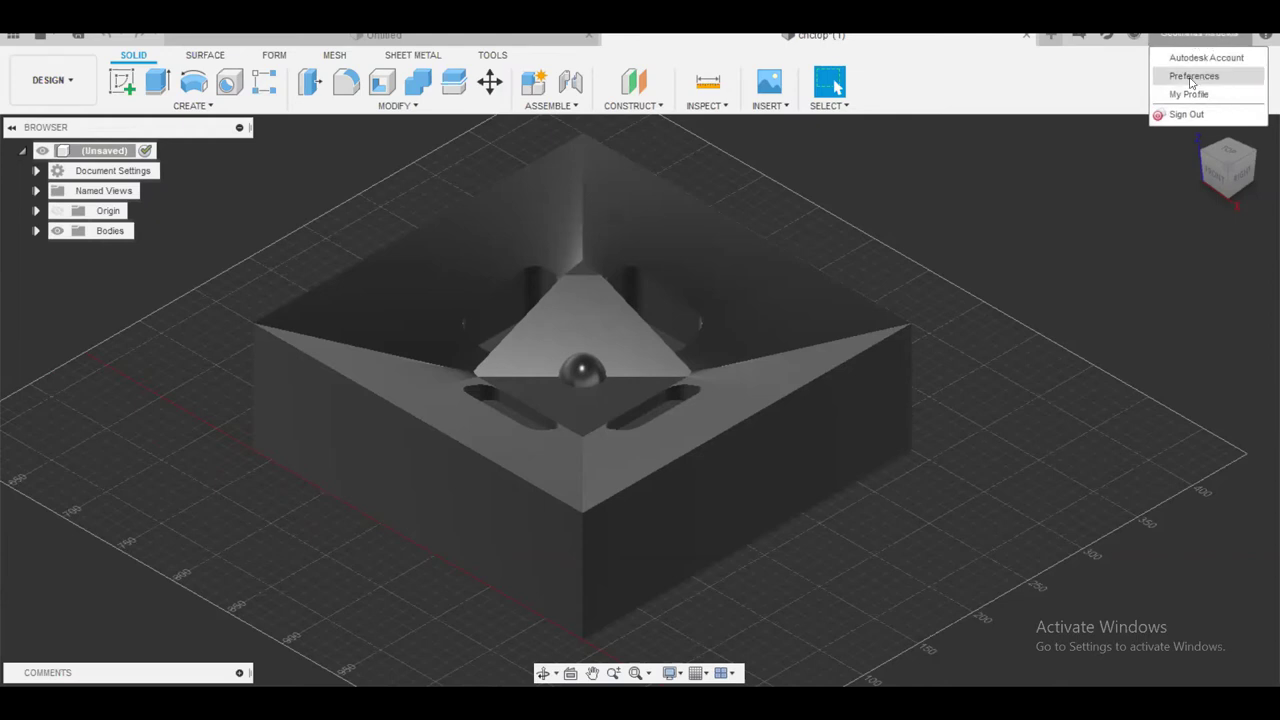
Keep the default modeling orientation as Z up in Preferences and close them
{"action": "left_click", "coordinate": [1192, 77]}
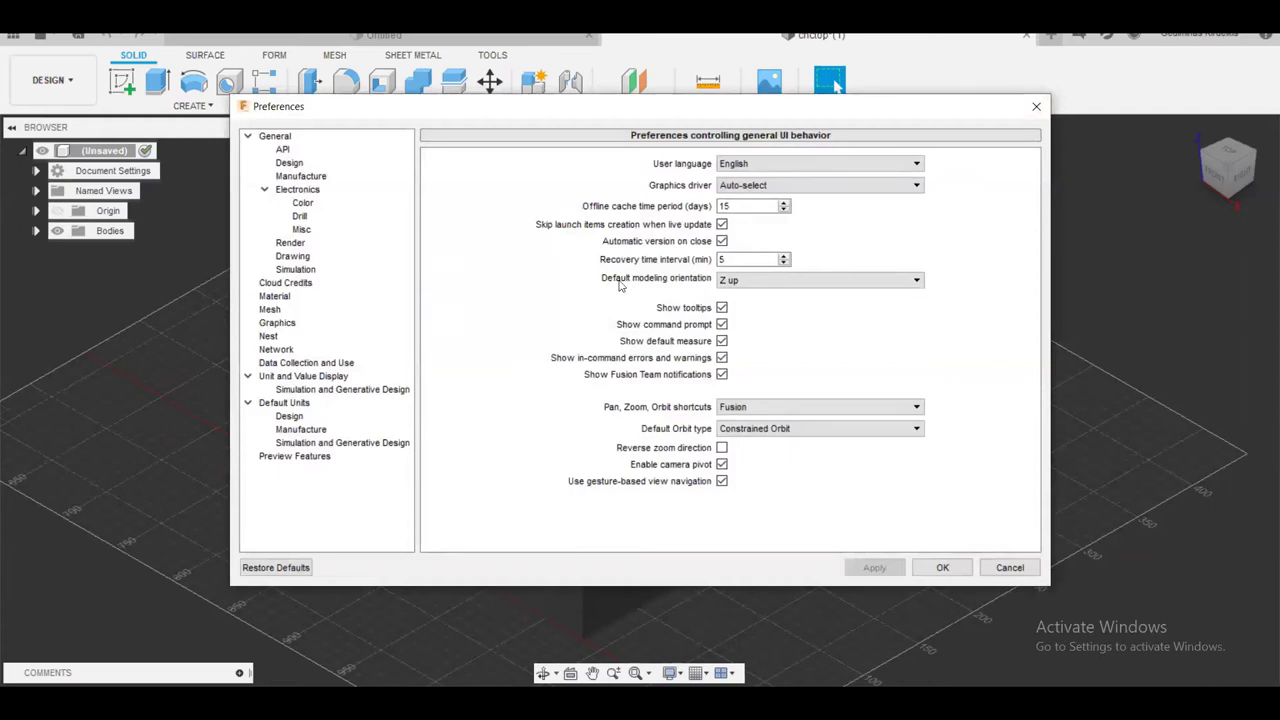
{"action": "left_click", "coordinate": [744, 281]}
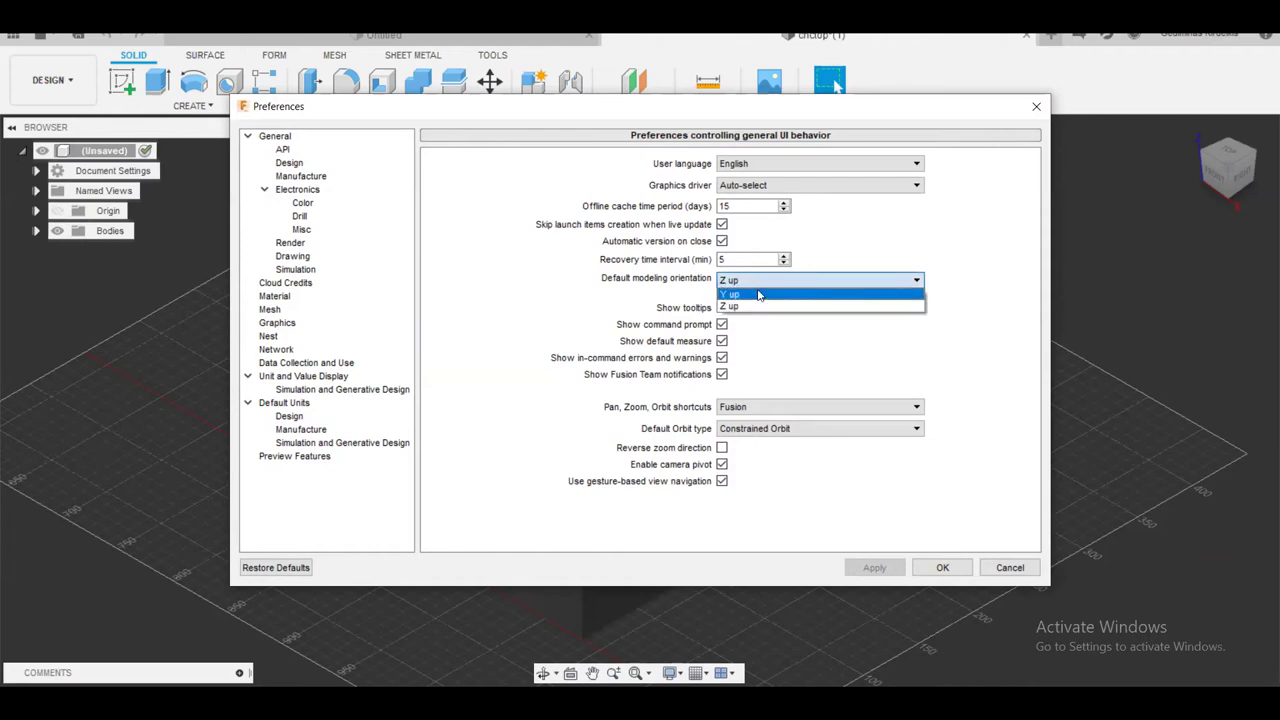
{"action": "left_click", "coordinate": [785, 279]}
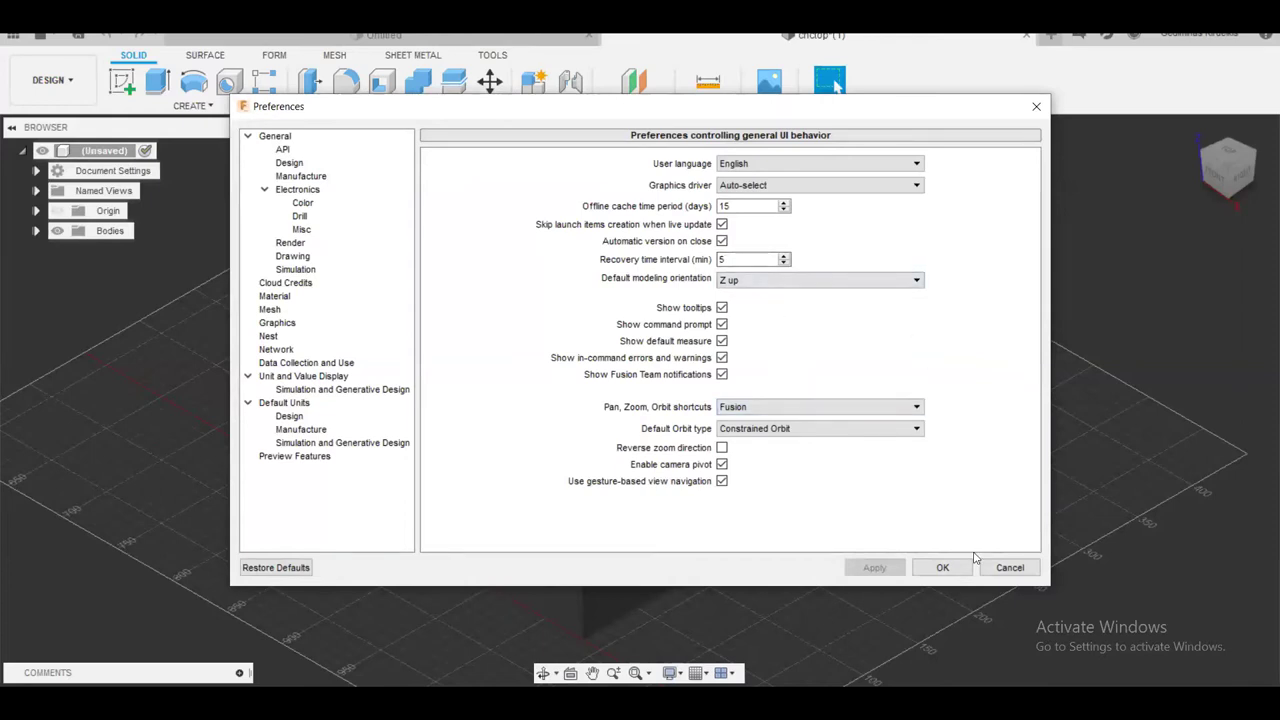
{"action": "left_click", "coordinate": [942, 567]}
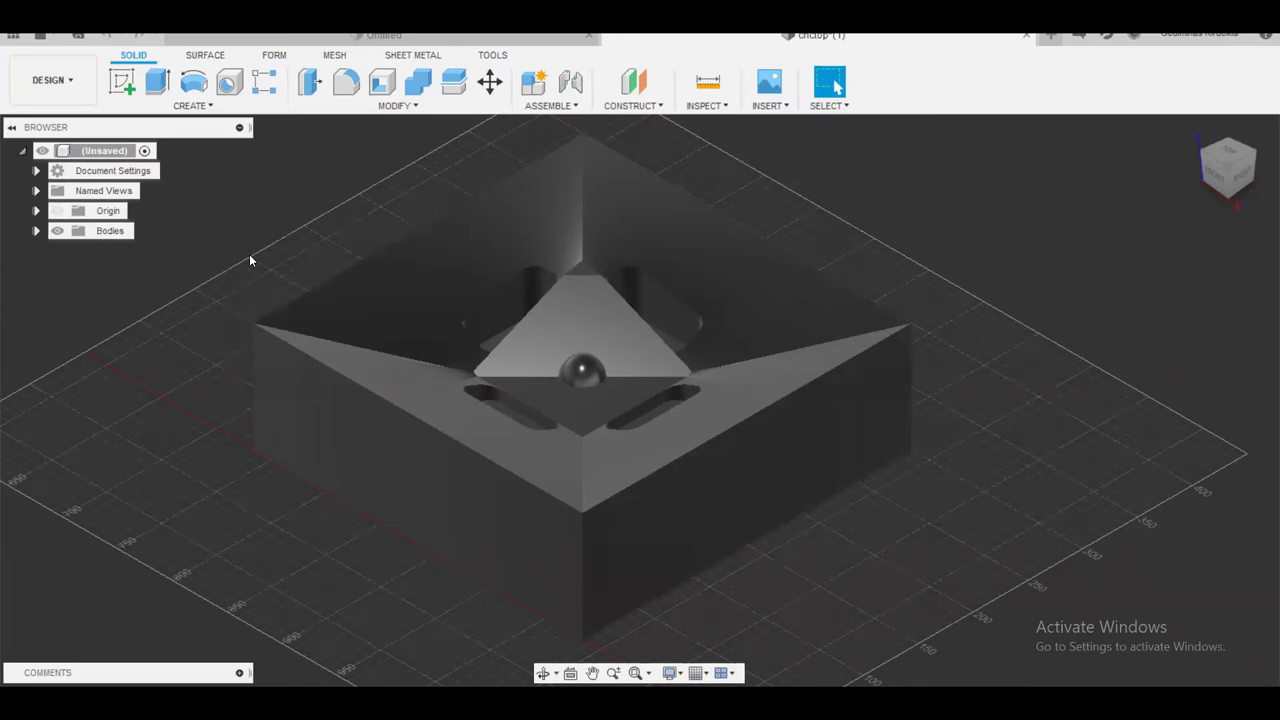
Switch the workspace from DESIGN to MANUFACTURE
{"action": "left_click", "coordinate": [48, 92]}
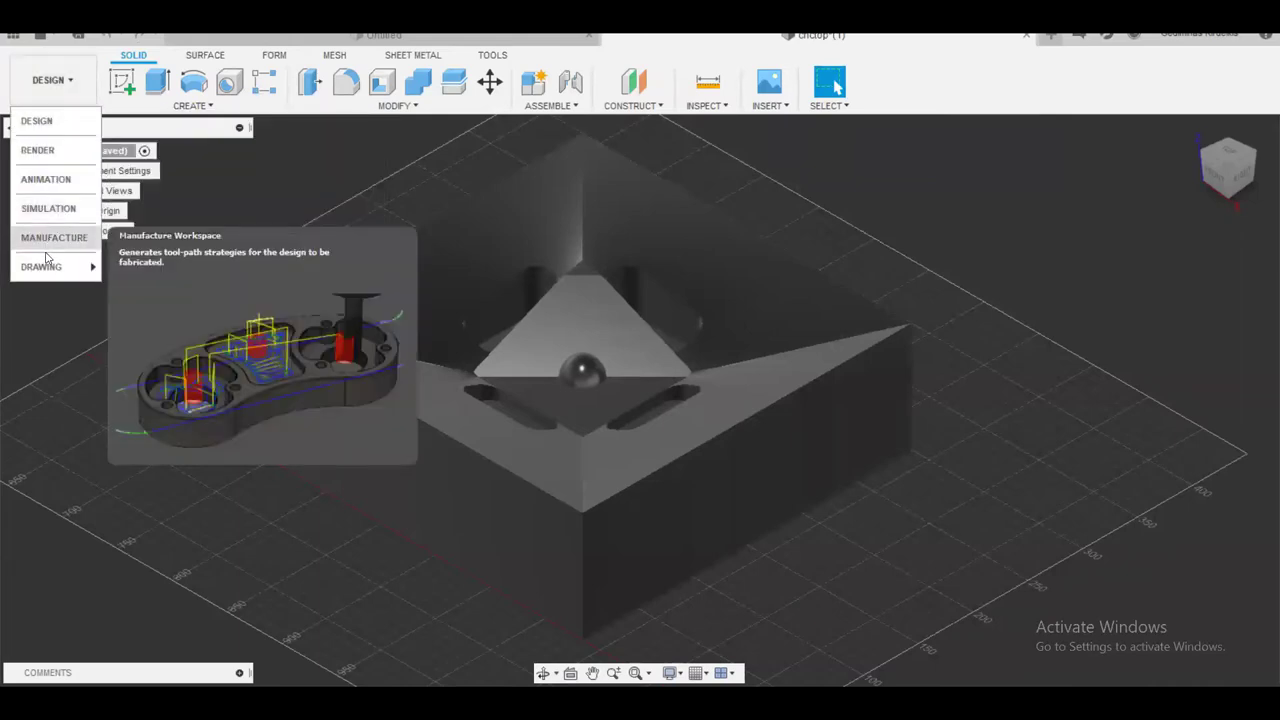
{"action": "mouse_move", "coordinate": [41, 125]}
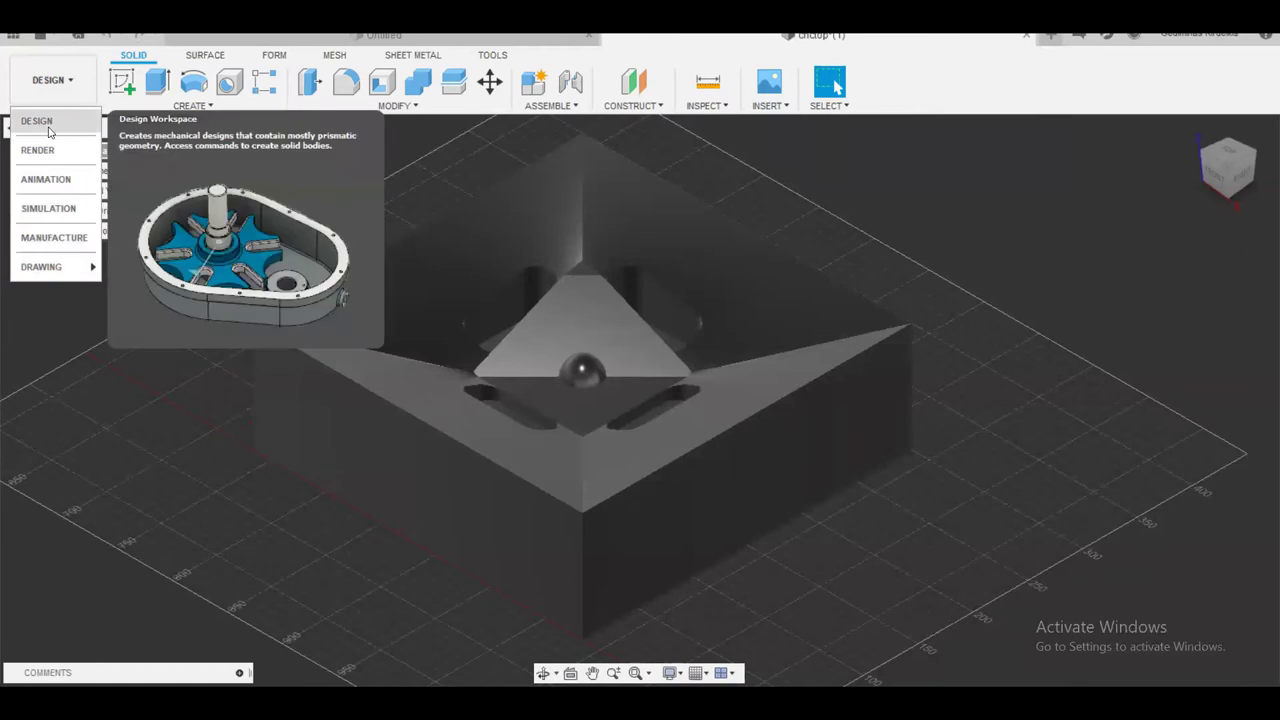
{"action": "mouse_move", "coordinate": [62, 216]}
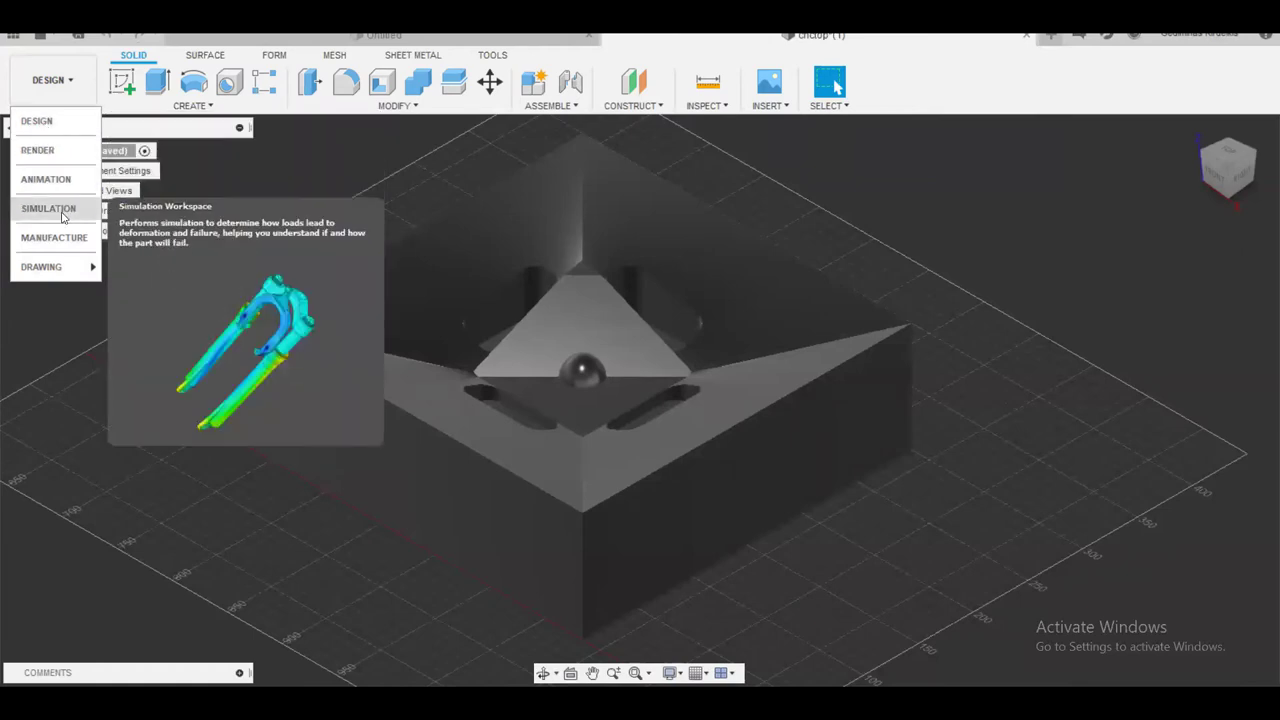
{"action": "mouse_move", "coordinate": [62, 250]}
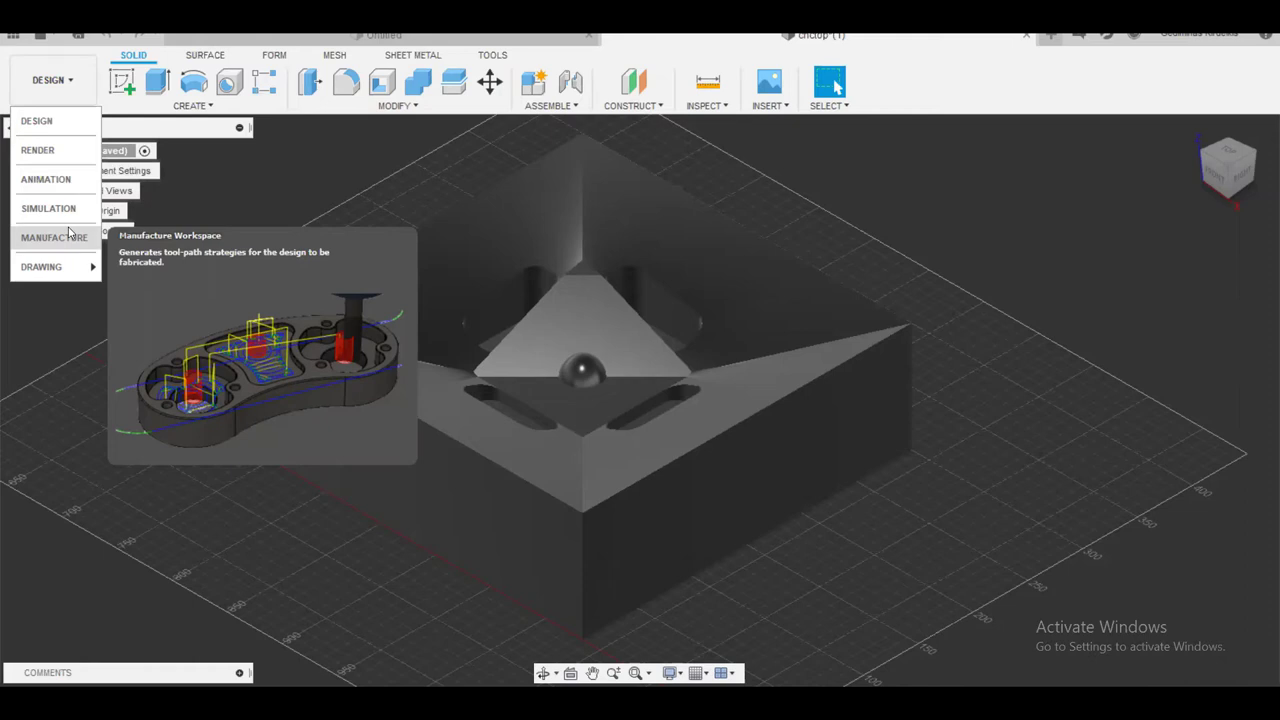
{"action": "left_click", "coordinate": [53, 84]}
{"action": "left_click", "coordinate": [53, 84]}
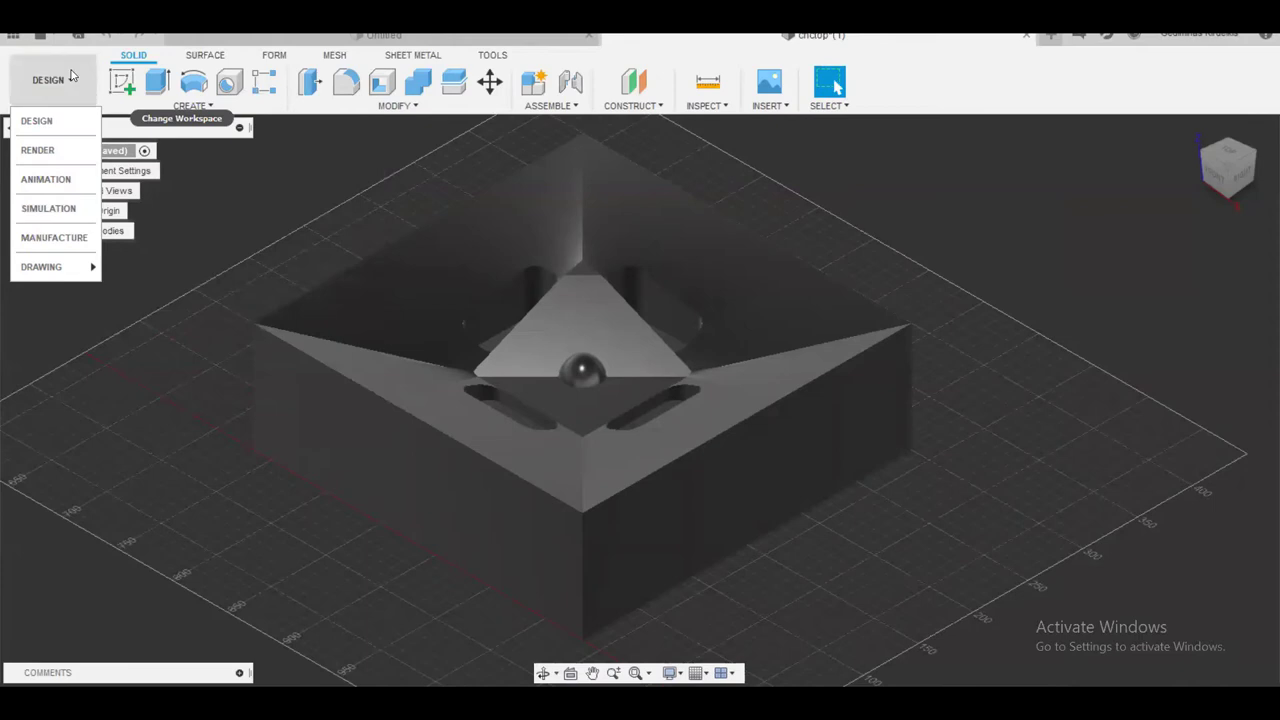
{"action": "left_click", "coordinate": [55, 238]}
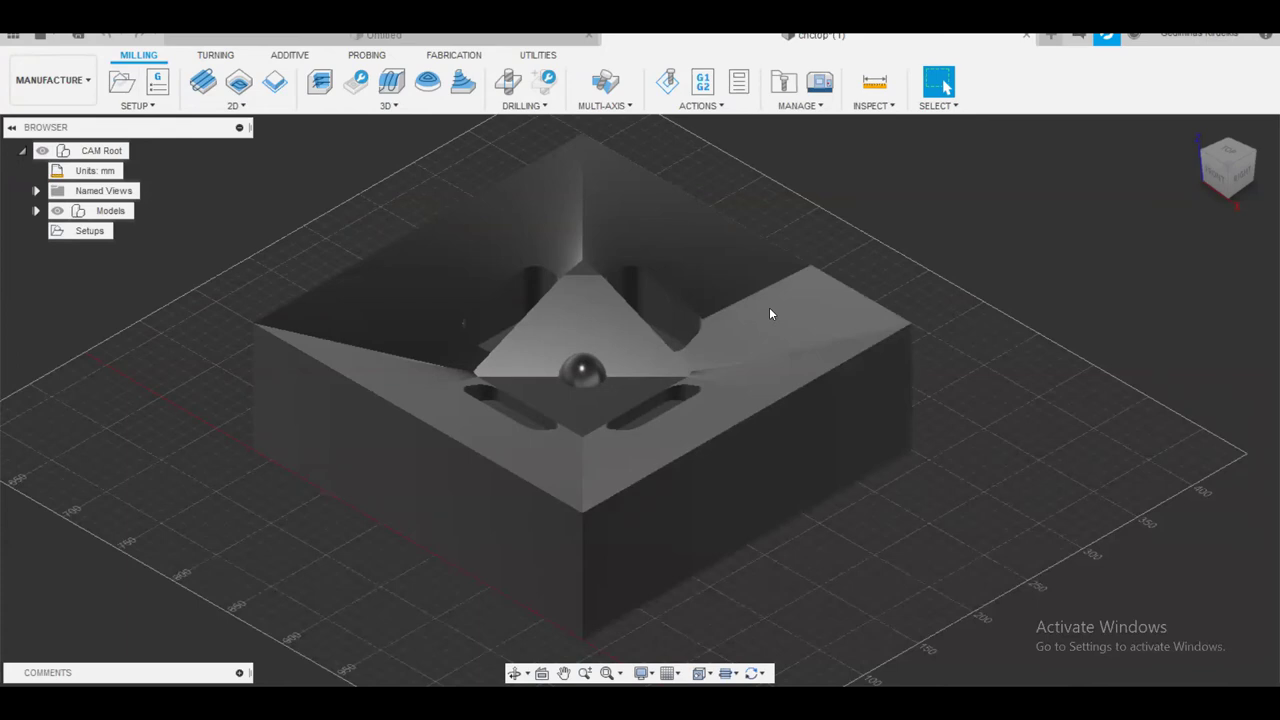
{"action": "scroll", "coordinate": [532, 351], "scroll_direction": "up", "scroll_amount": 3}
{"action": "scroll", "coordinate": [538, 347], "scroll_direction": "down", "scroll_amount": 3}
{"action": "scroll", "coordinate": [538, 347], "scroll_direction": "up", "scroll_amount": 3}
{"action": "scroll", "coordinate": [536, 353], "scroll_direction": "down", "scroll_amount": 4}
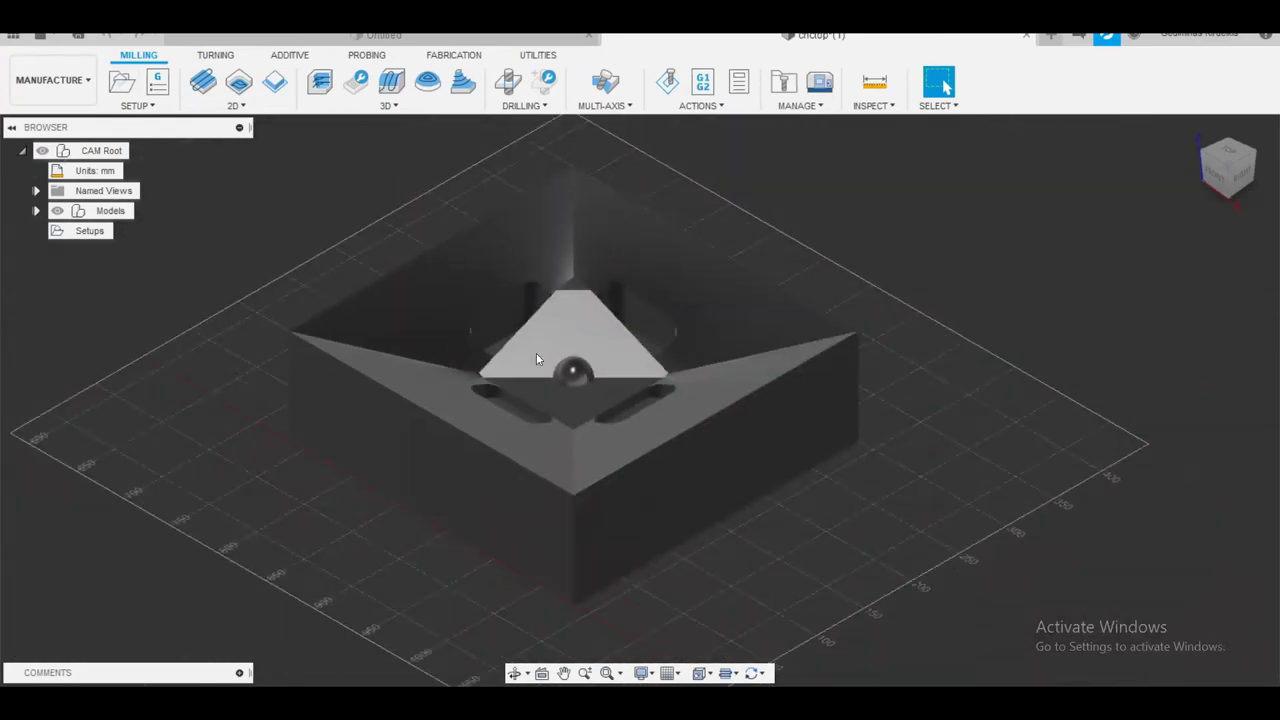
{"action": "mouse_move", "coordinate": [310, 246]}
{"action": "left_mouse_down"}
{"action": "mouse_move", "coordinate": [281, 212]}
{"action": "mouse_move", "coordinate": [130, 273]}
{"action": "mouse_move", "coordinate": [330, 329]}
{"action": "mouse_move", "coordinate": [215, 337]}
{"action": "mouse_move", "coordinate": [481, 497]}
{"action": "mouse_move", "coordinate": [259, 475]}
{"action": "mouse_move", "coordinate": [437, 335]}
{"action": "mouse_move", "coordinate": [732, 401]}
{"action": "mouse_move", "coordinate": [615, 431]}
{"action": "mouse_move", "coordinate": [880, 451]}
{"action": "mouse_move", "coordinate": [865, 369]}
{"action": "mouse_move", "coordinate": [554, 219]}
{"action": "mouse_move", "coordinate": [564, 191]}
{"action": "mouse_move", "coordinate": [547, 288]}
{"action": "mouse_move", "coordinate": [360, 323]}
{"action": "mouse_move", "coordinate": [347, 292]}
{"action": "mouse_move", "coordinate": [265, 275]}
{"action": "mouse_move", "coordinate": [329, 217]}
{"action": "mouse_move", "coordinate": [253, 267]}
{"action": "mouse_move", "coordinate": [305, 325]}
{"action": "mouse_move", "coordinate": [237, 210]}
{"action": "mouse_move", "coordinate": [300, 246]}
{"action": "left_mouse_up"}
{"action": "right_click", "coordinate": [310, 246]}
{"action": "left_click", "coordinate": [267, 277]}
{"action": "right_click", "coordinate": [319, 251]}
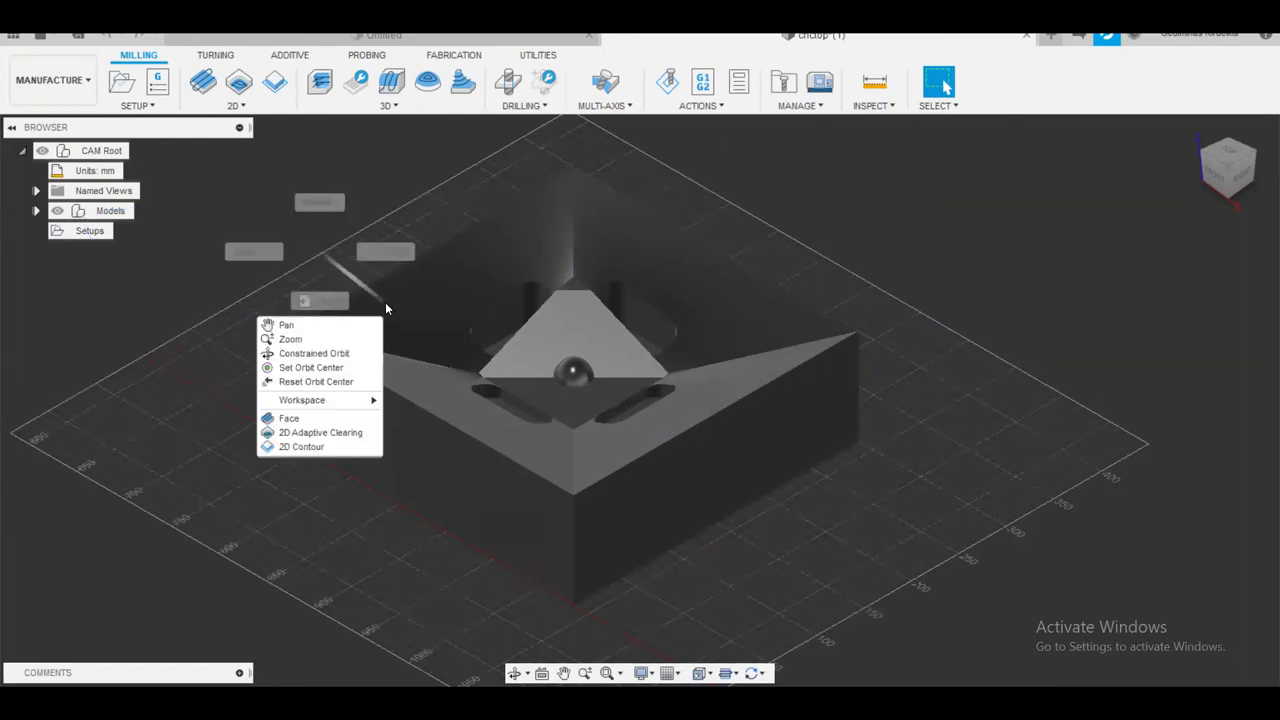
{"action": "left_click", "coordinate": [324, 252]}
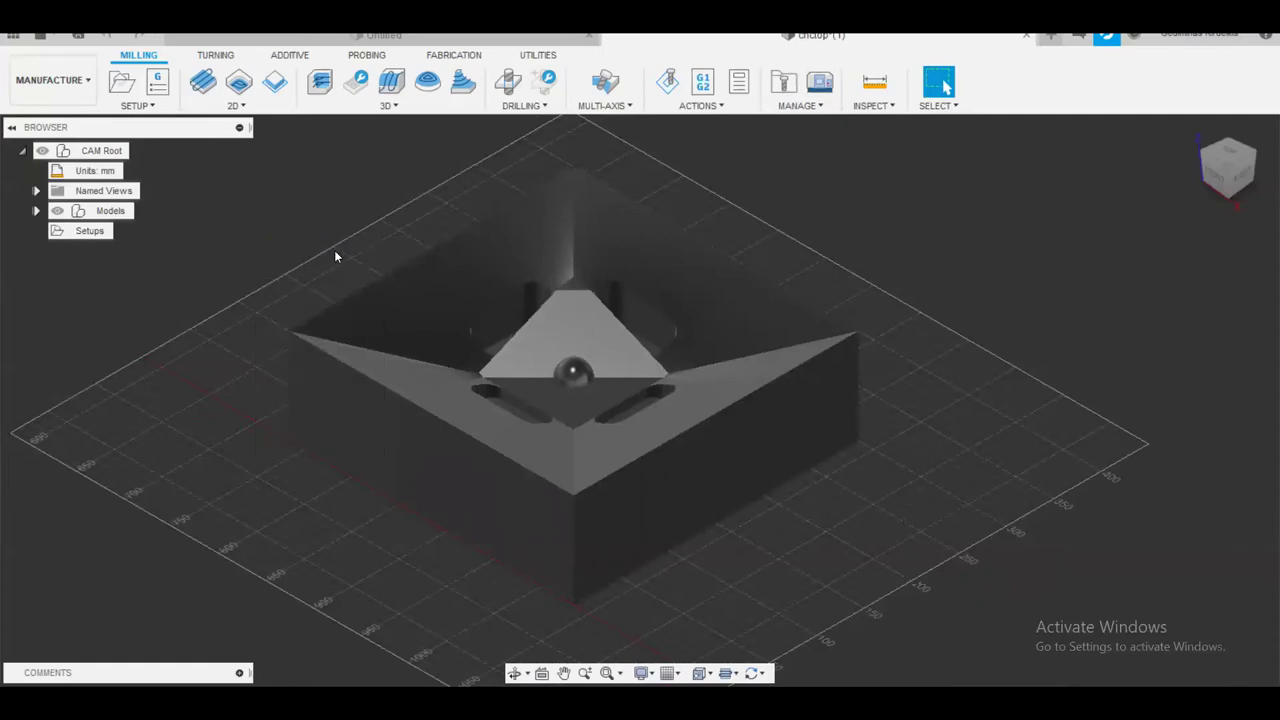
{"action": "mouse_move", "coordinate": [382, 187]}
{"action": "left_mouse_down"}
{"action": "mouse_move", "coordinate": [289, 303]}
{"action": "mouse_move", "coordinate": [228, 294]}
{"action": "left_mouse_up"}
{"action": "right_click", "coordinate": [257, 250]}
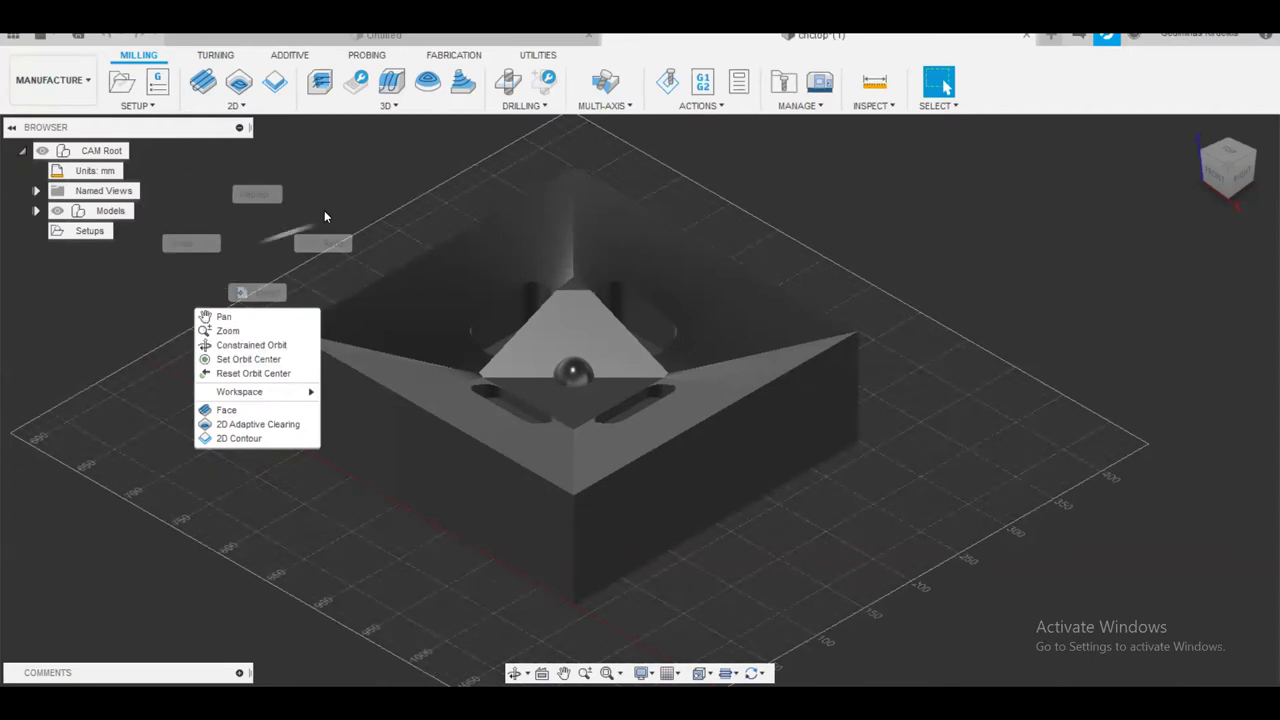
{"action": "left_click", "coordinate": [252, 237]}
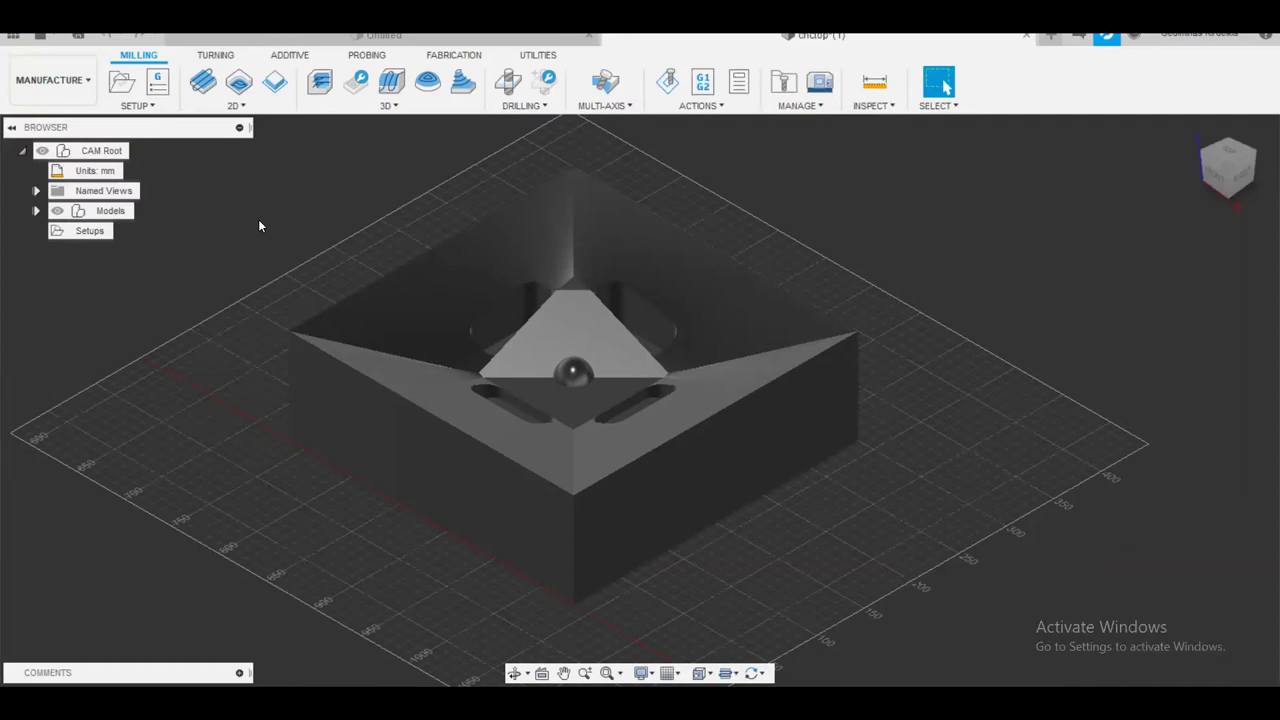
{"action": "middle_click_drag", "start_coordinate": [276, 265], "coordinate": [235, 300], "text": "shift"}
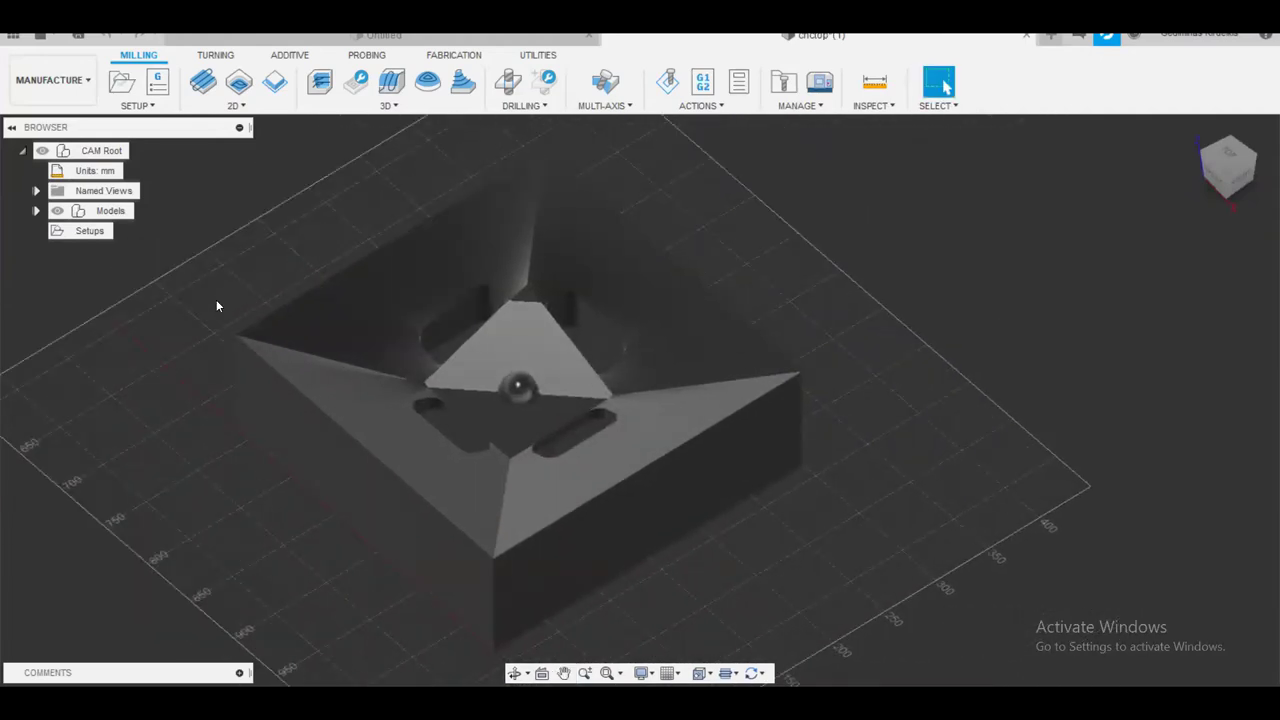
{"action": "scroll", "coordinate": [216, 299], "scroll_direction": "down", "scroll_amount": 3}
{"action": "middle_click_drag", "start_coordinate": [262, 308], "coordinate": [375, 210]}
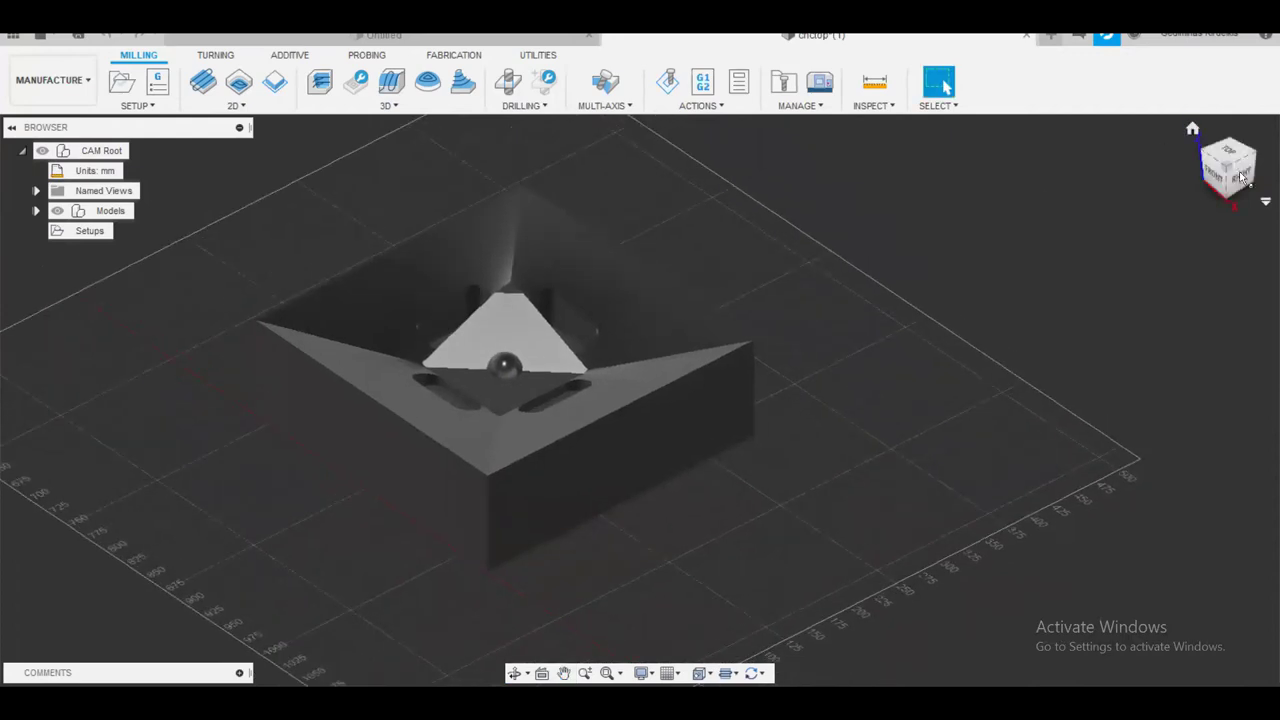
{"action": "left_click", "coordinate": [1232, 178]}
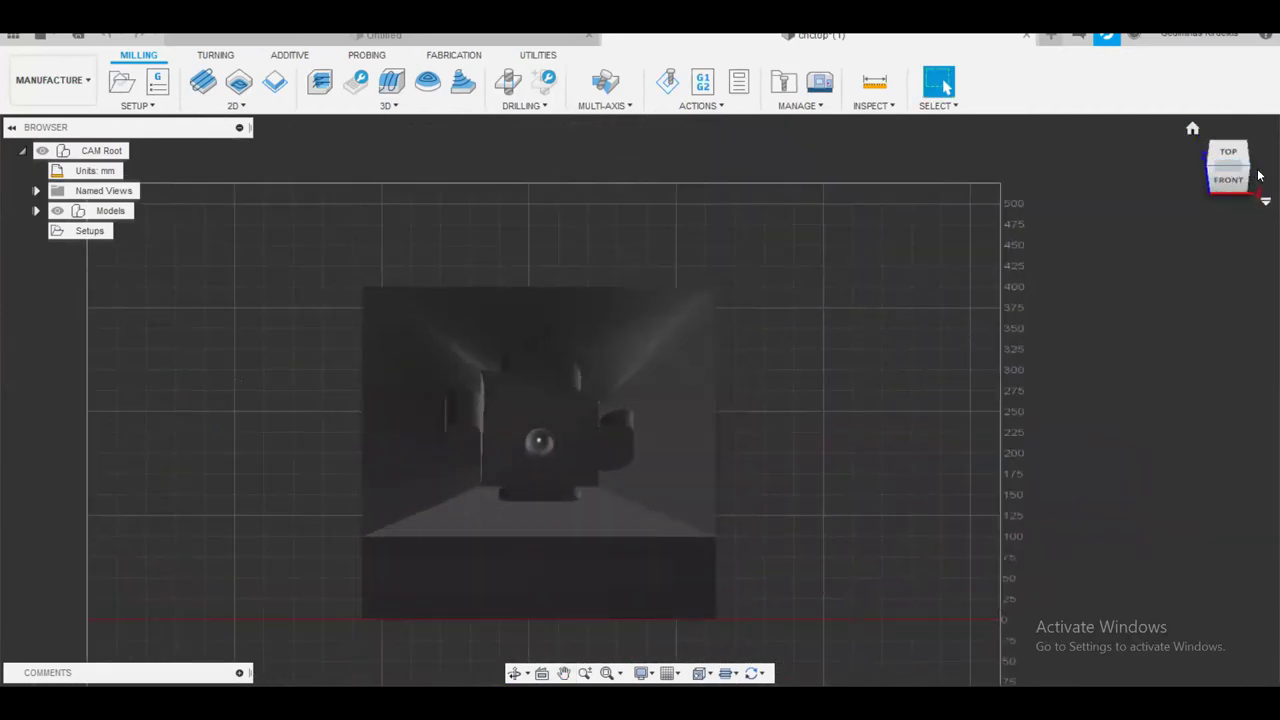
{"action": "left_click", "coordinate": [1248, 170]}
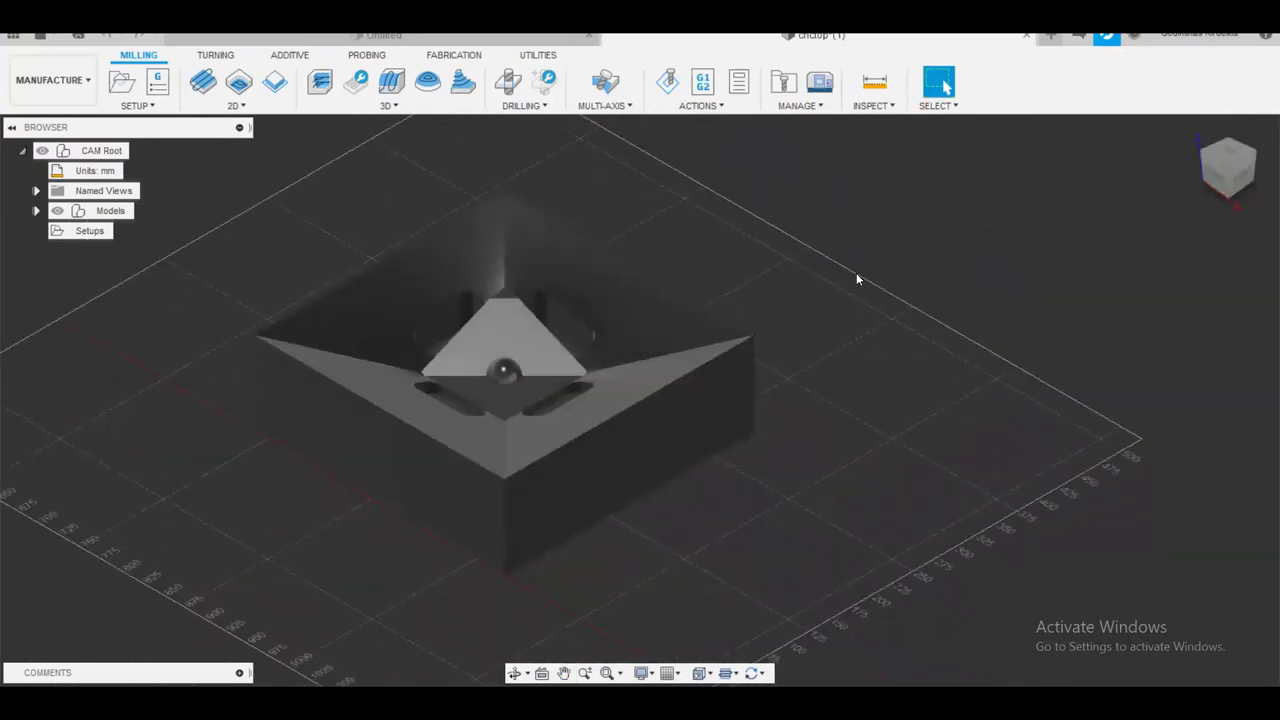
{"action": "middle_click_drag", "start_coordinate": [838, 272], "coordinate": [981, 278]}
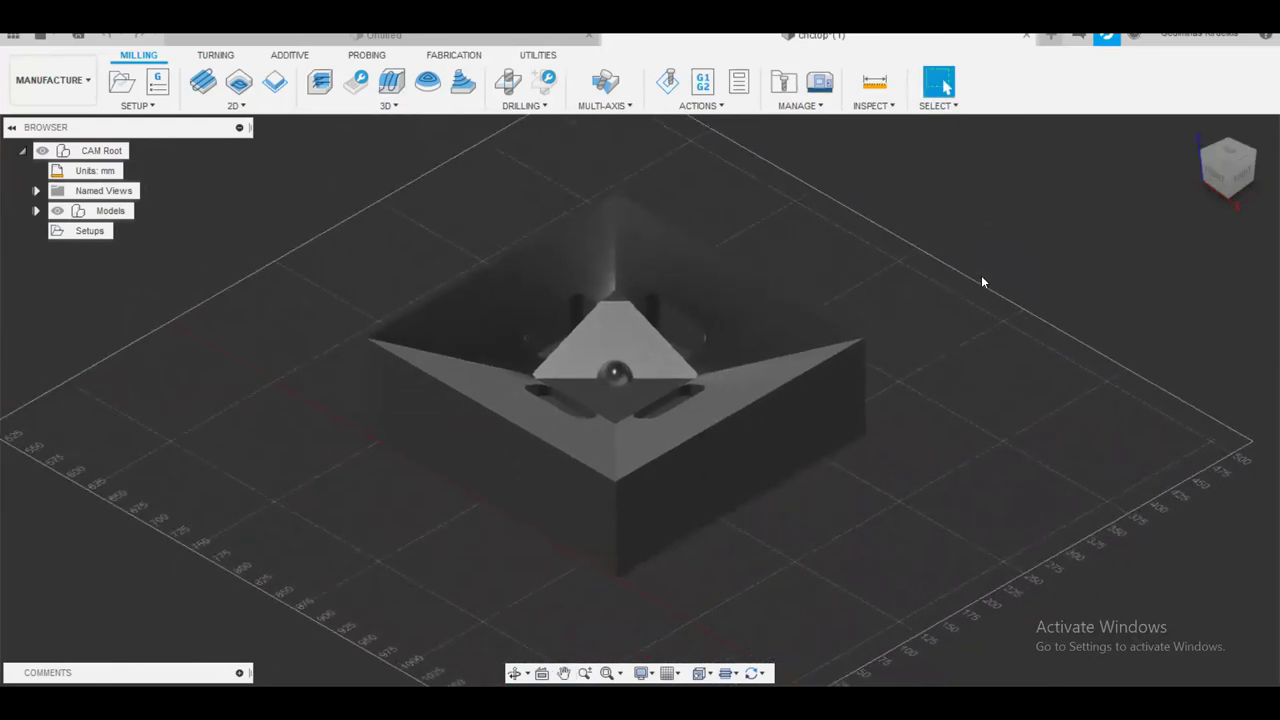
{"action": "left_click", "coordinate": [1245, 172]}
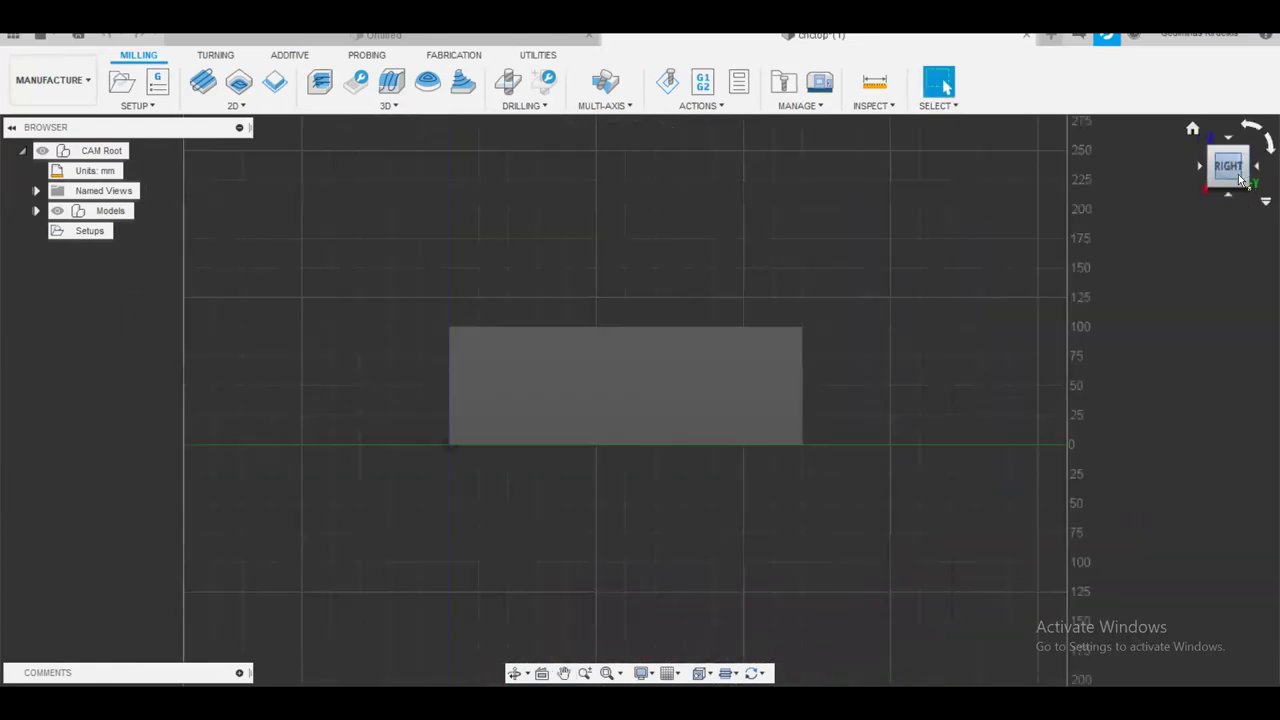
{"action": "left_click", "coordinate": [1202, 165]}
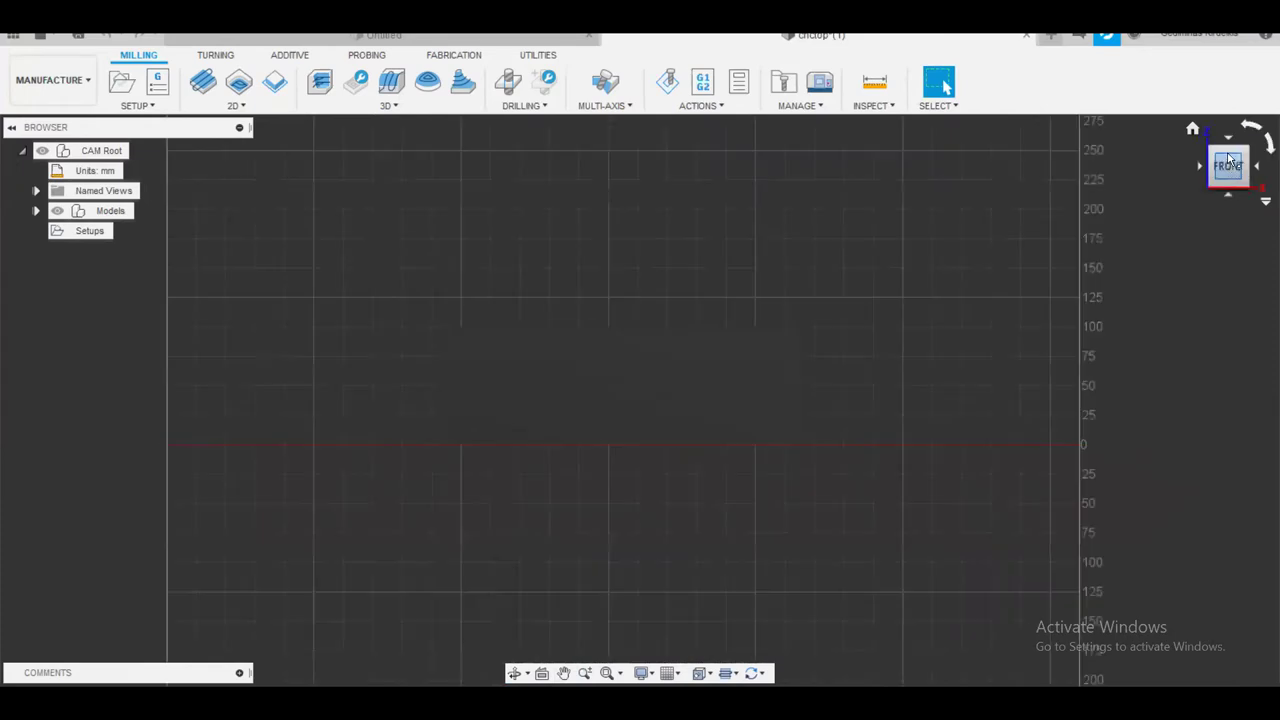
{"action": "left_click", "coordinate": [1237, 146]}
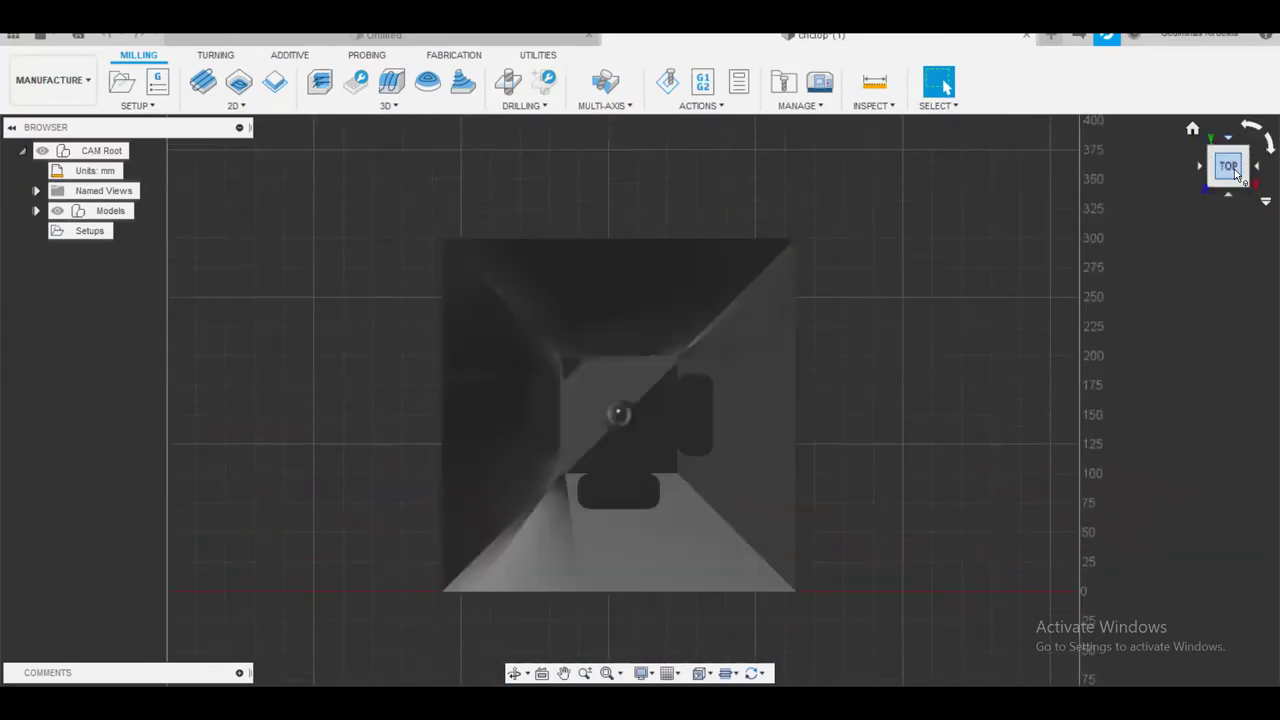
{"action": "left_click", "coordinate": [1246, 188]}
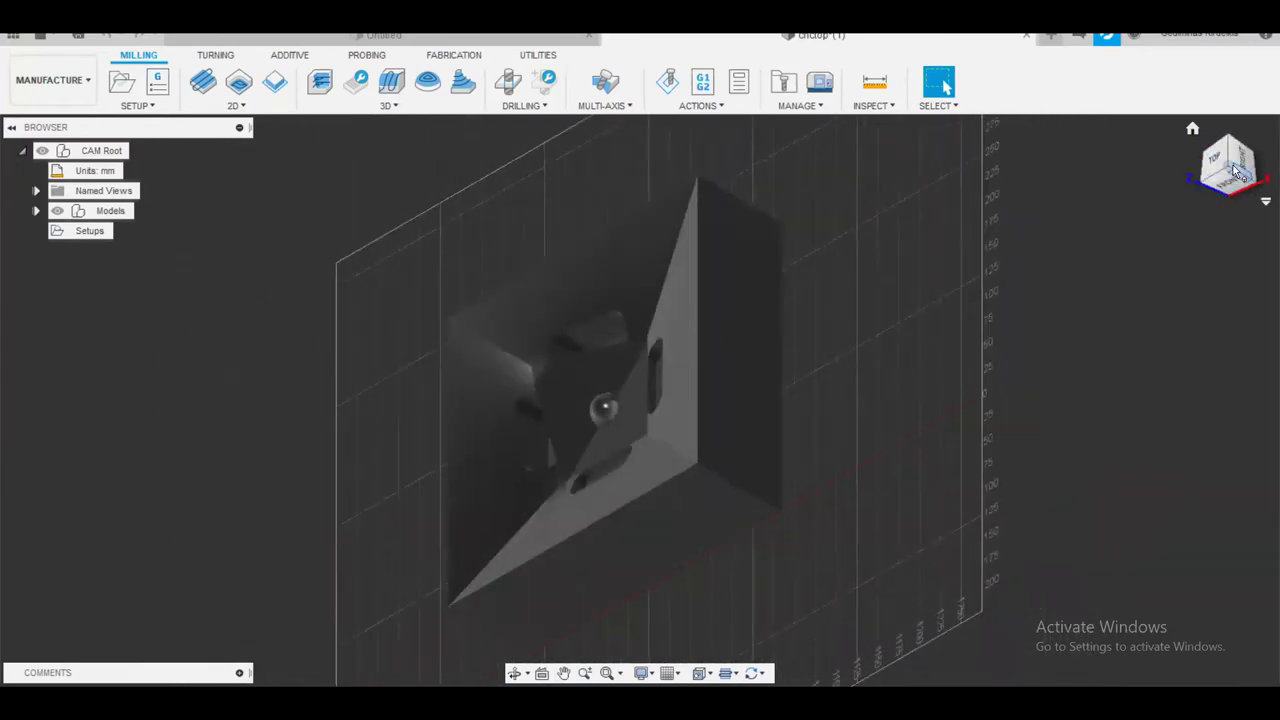
{"action": "left_click_drag", "start_coordinate": [1232, 148], "coordinate": [1227, 163]}
{"action": "mouse_move", "coordinate": [956, 379]}
{"action": "middle_mouse_down", "text": "shift"}
{"action": "mouse_move", "coordinate": [905, 372]}
{"action": "mouse_move", "coordinate": [900, 391]}
{"action": "mouse_move", "coordinate": [923, 371]}
{"action": "mouse_move", "coordinate": [997, 371]}
{"action": "mouse_move", "coordinate": [967, 409]}
{"action": "middle_mouse_up", "text": "shift"}
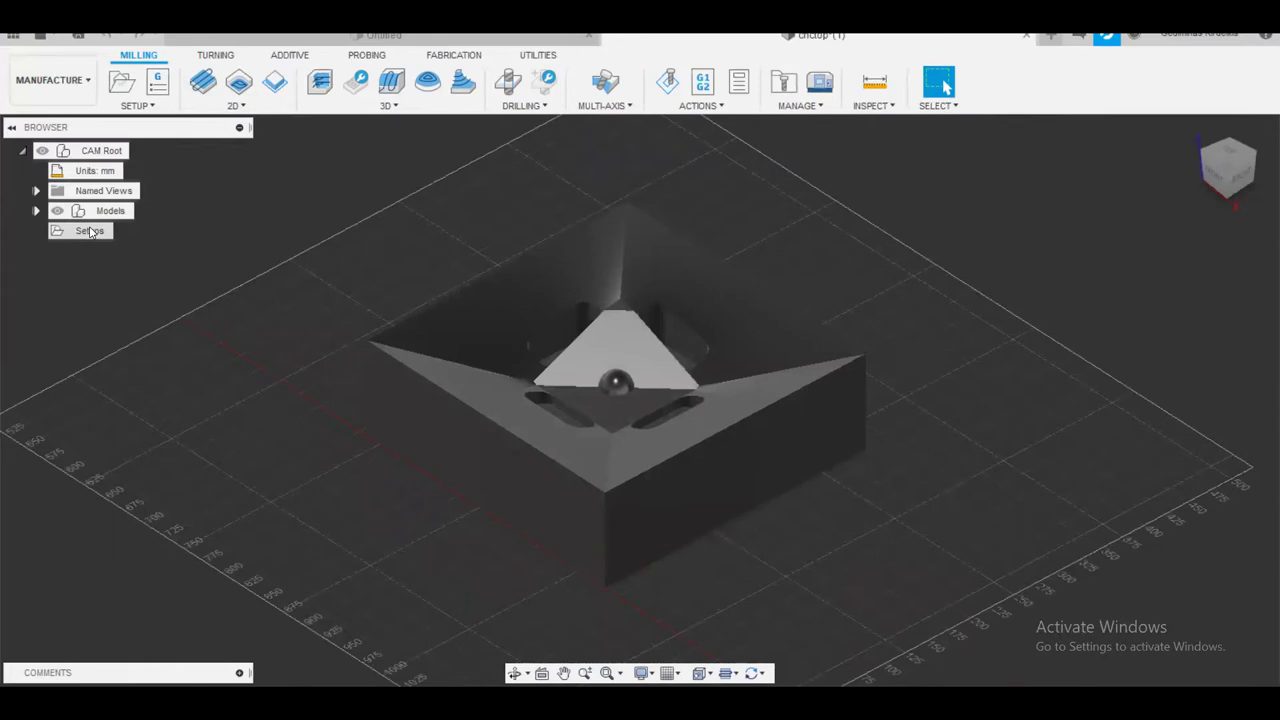
{"action": "mouse_move", "coordinate": [1012, 700]}
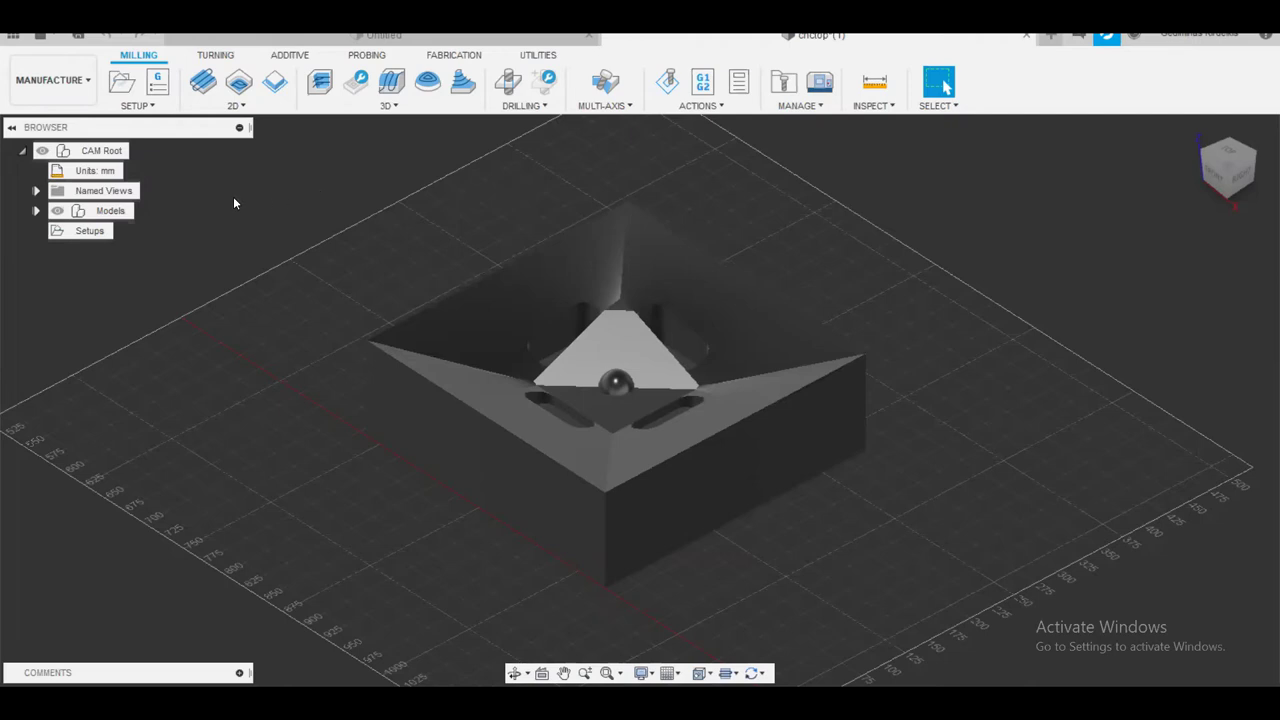
Start a new setup and browse the machine library, leaving it without choosing a machine
{"action": "left_click", "coordinate": [127, 90]}
{"action": "left_click_drag", "start_coordinate": [790, 149], "coordinate": [897, 160]}
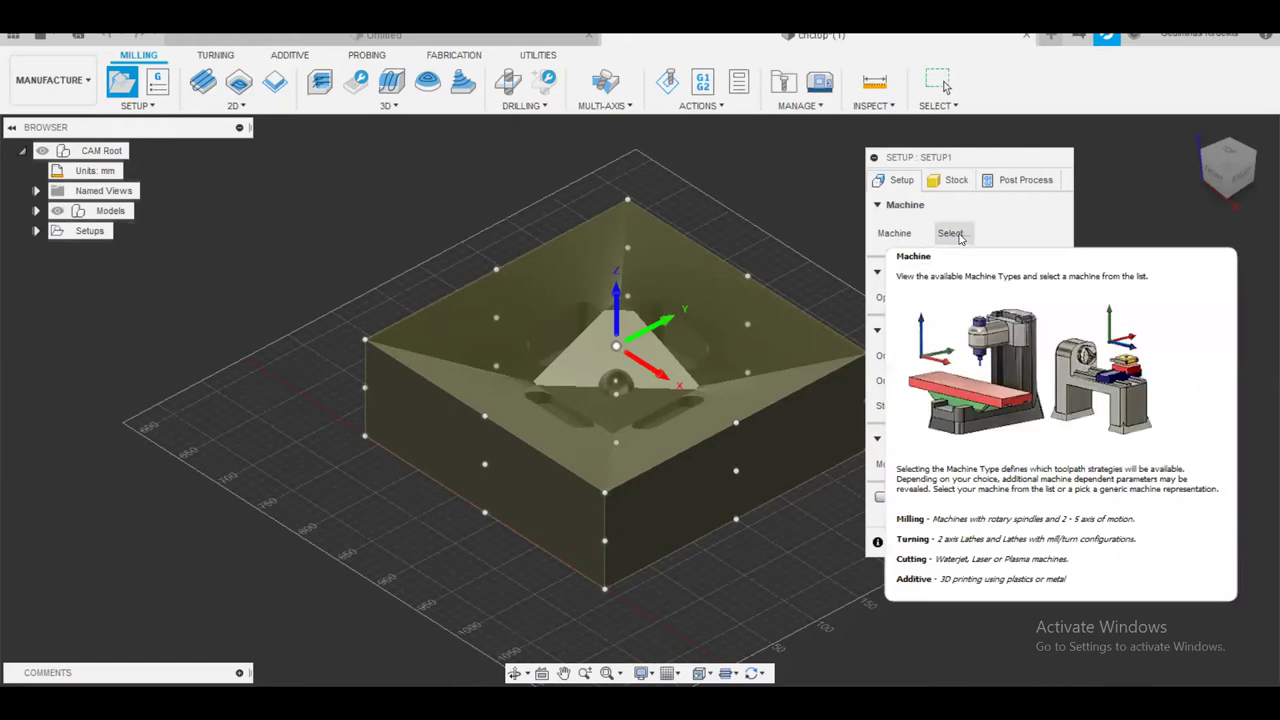
{"action": "left_click", "coordinate": [951, 233]}
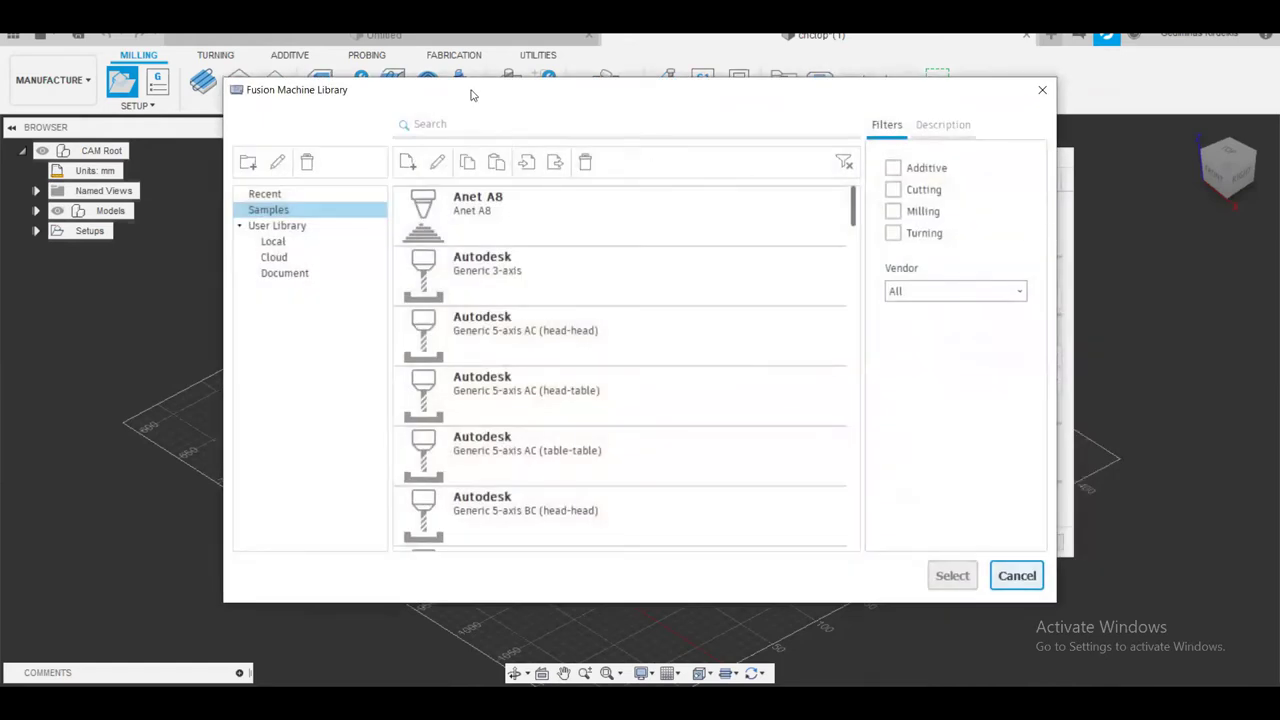
{"action": "scroll", "coordinate": [581, 321], "scroll_direction": "down", "scroll_amount": 15}
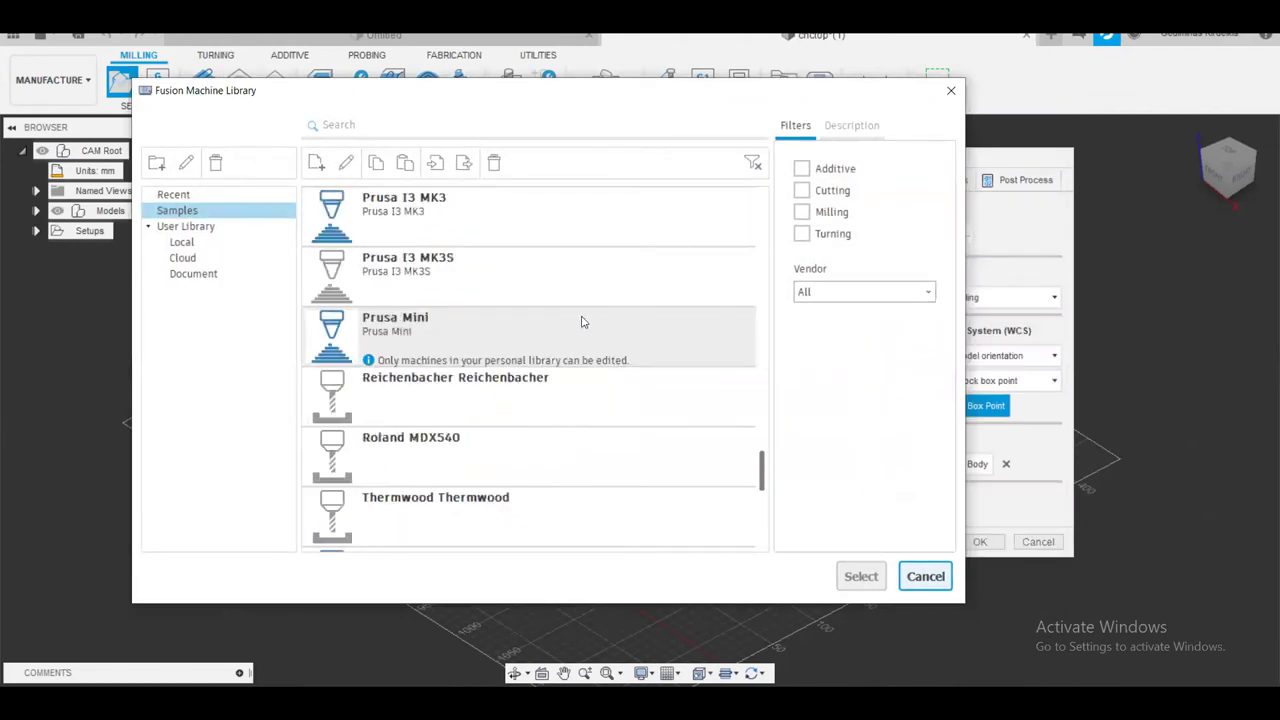
{"action": "scroll", "coordinate": [560, 317], "scroll_direction": "up", "scroll_amount": 10}
{"action": "scroll", "coordinate": [481, 291], "scroll_direction": "up", "scroll_amount": 10}
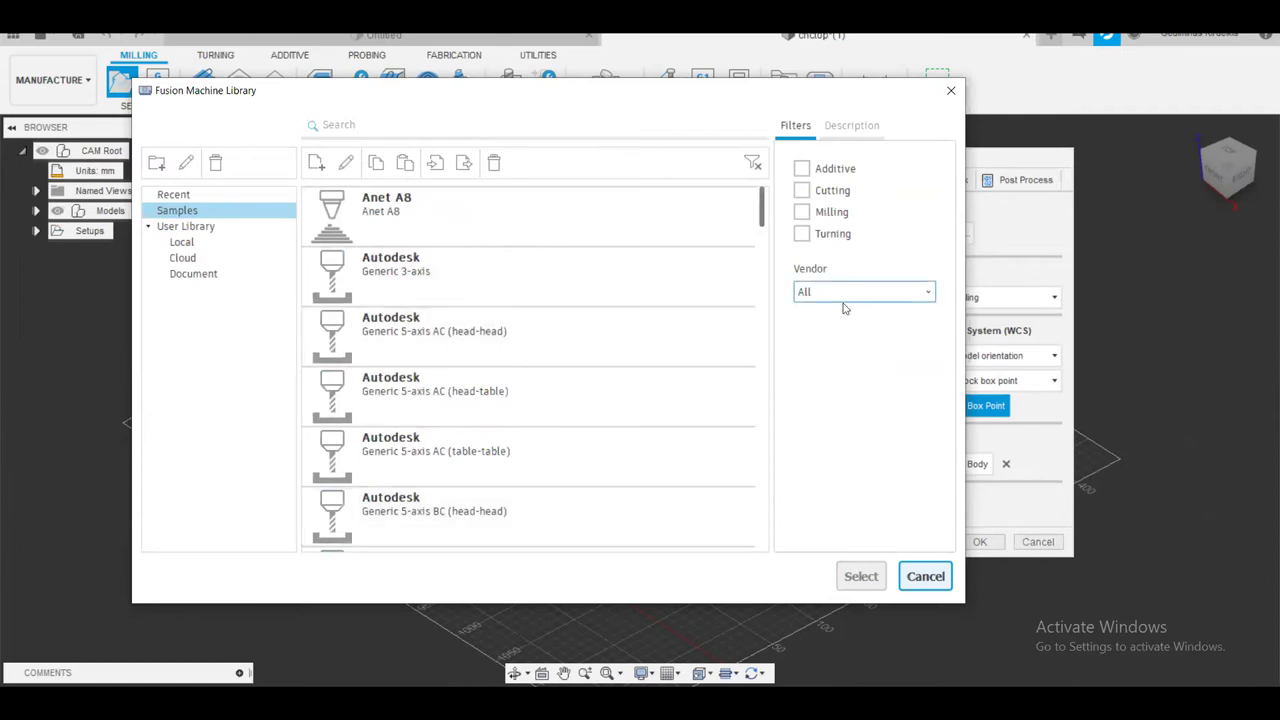
{"action": "left_click", "coordinate": [936, 586]}
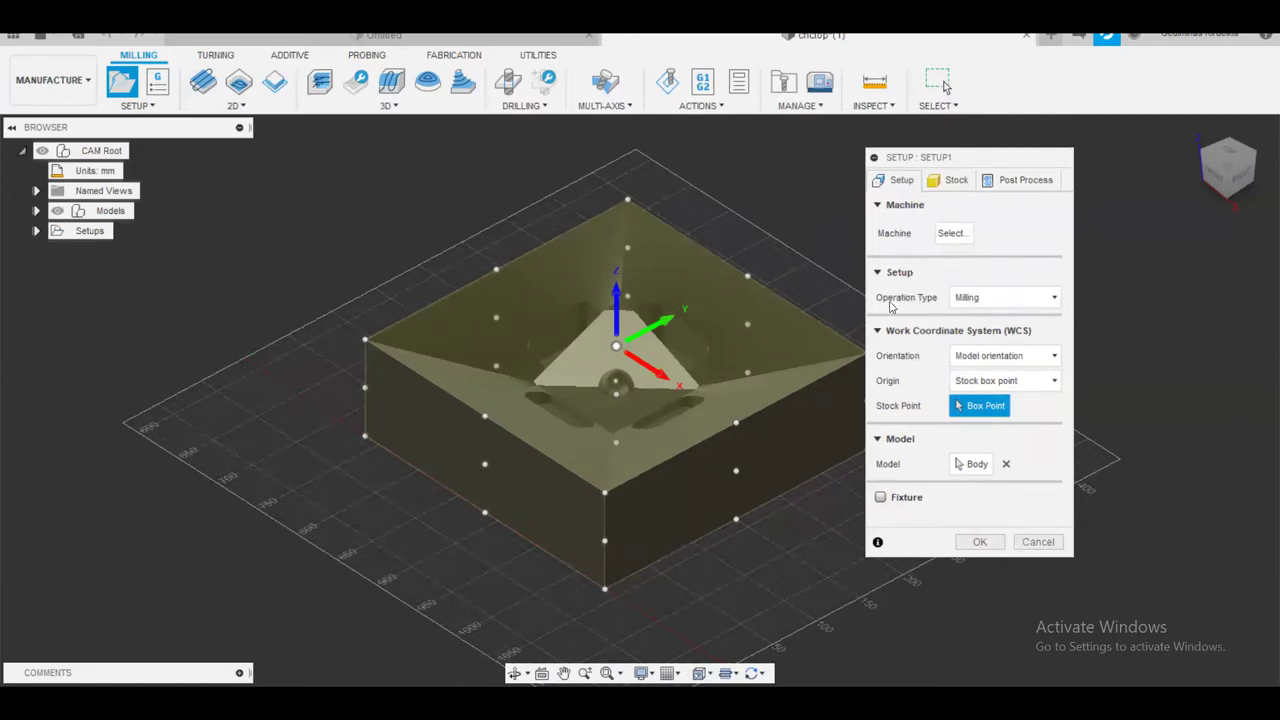
{"action": "left_click", "coordinate": [1016, 299]}
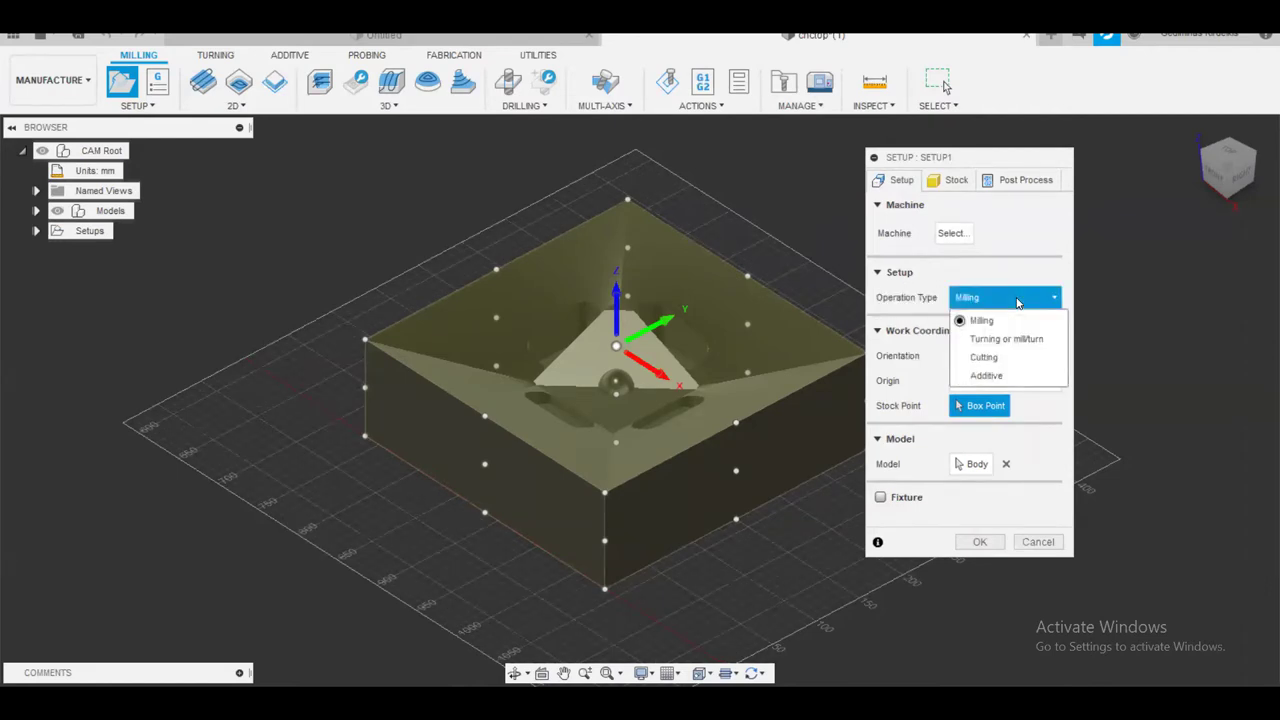
{"action": "left_click", "coordinate": [1017, 299]}
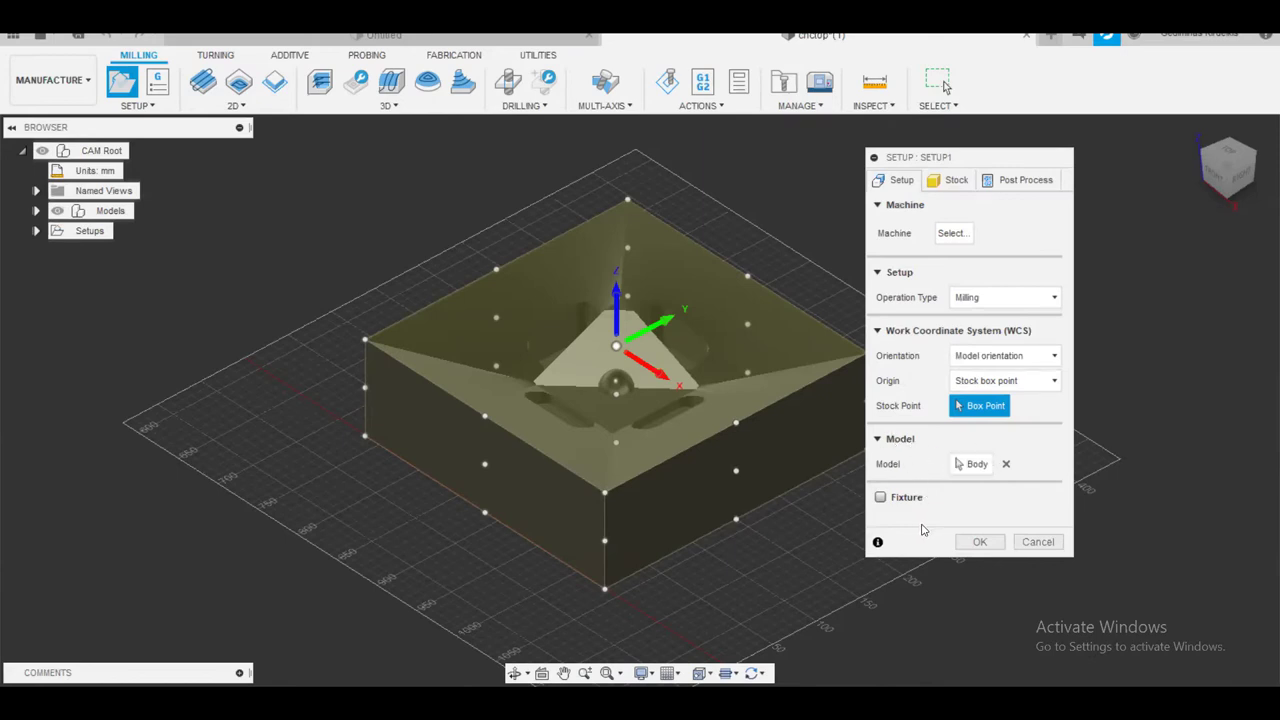
Leave Fixture off and view the 302 × 302 × 101 mm relative size box stock
{"action": "left_click", "coordinate": [888, 497]}
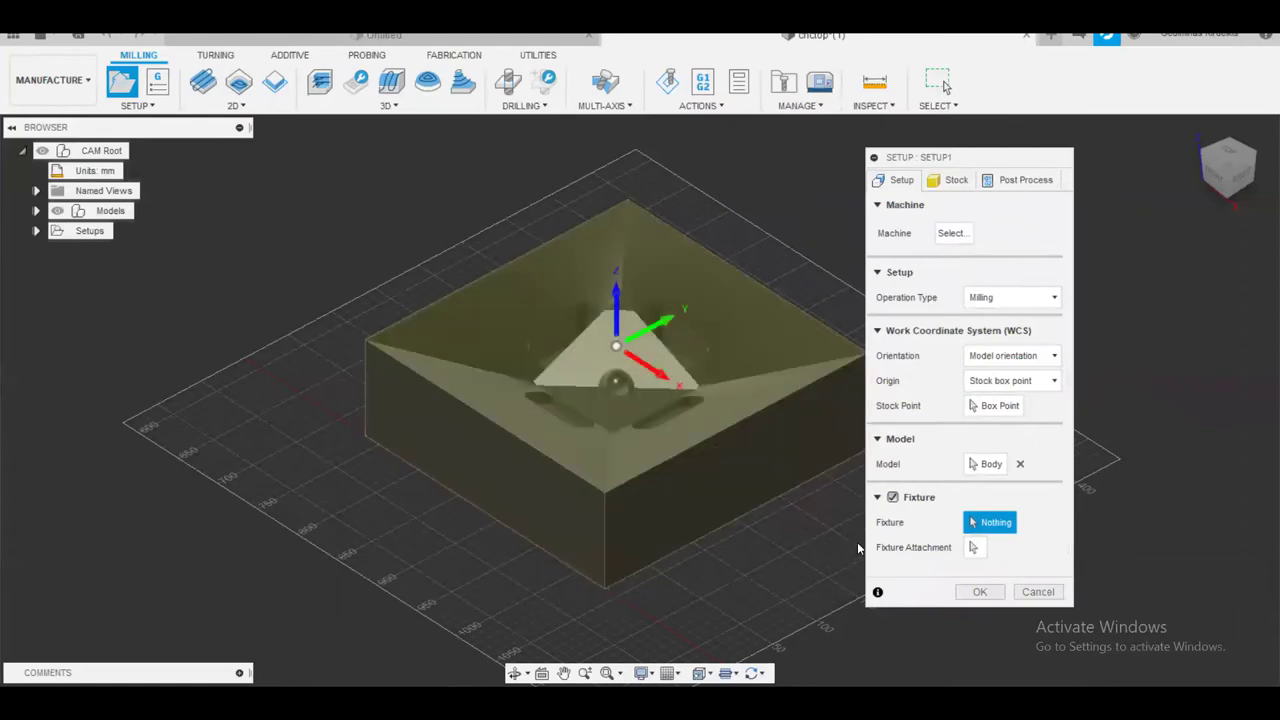
{"action": "left_click", "coordinate": [790, 523]}
{"action": "left_click", "coordinate": [892, 497]}
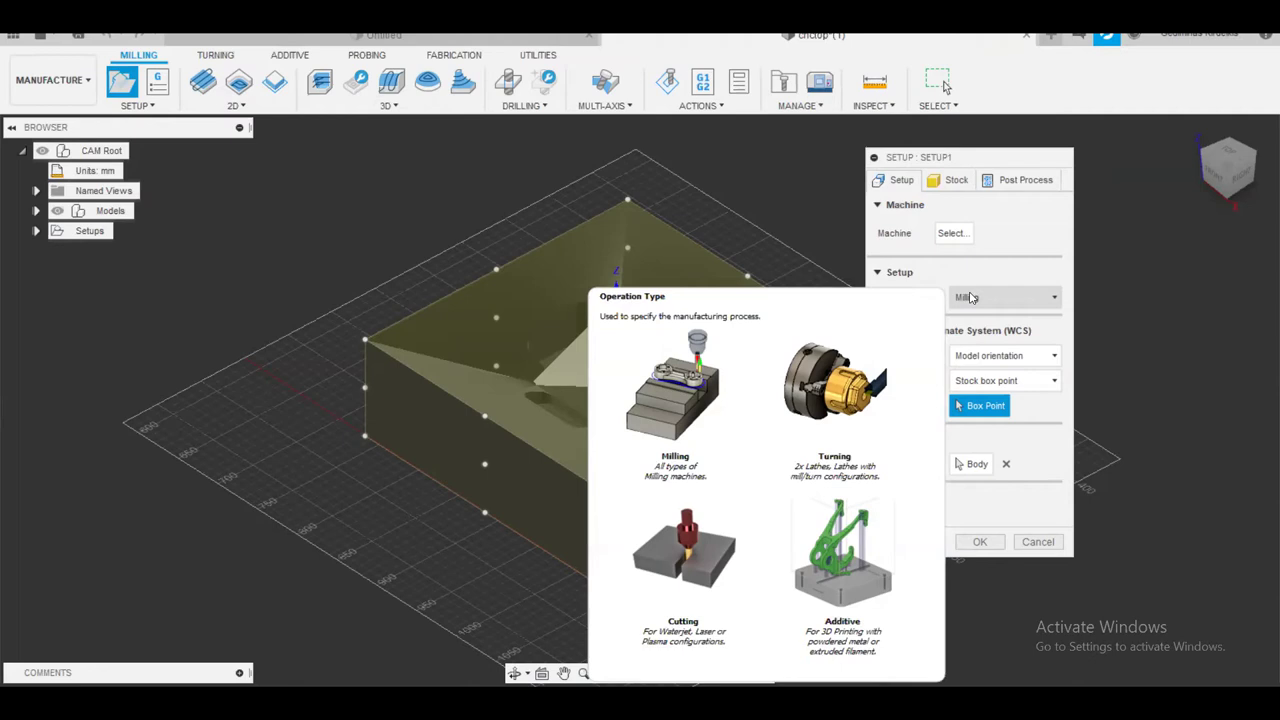
{"action": "left_click", "coordinate": [955, 180]}
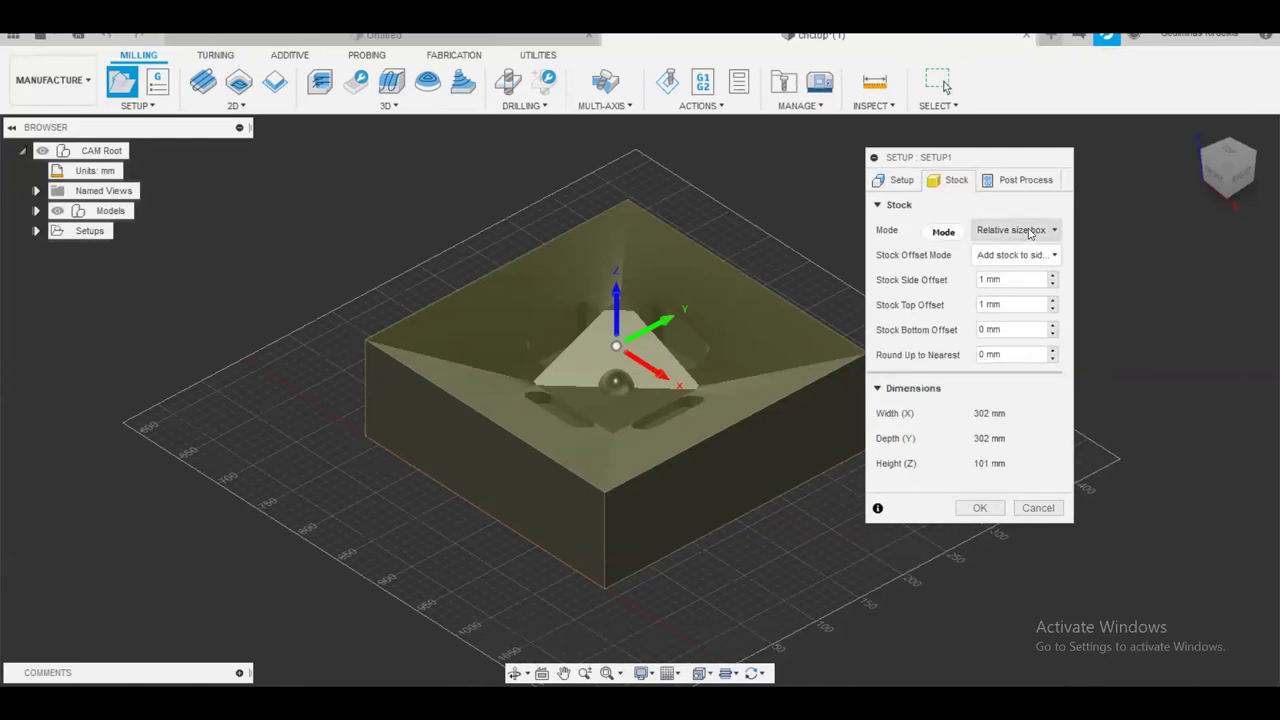
{"action": "mouse_move", "coordinate": [1030, 233]}
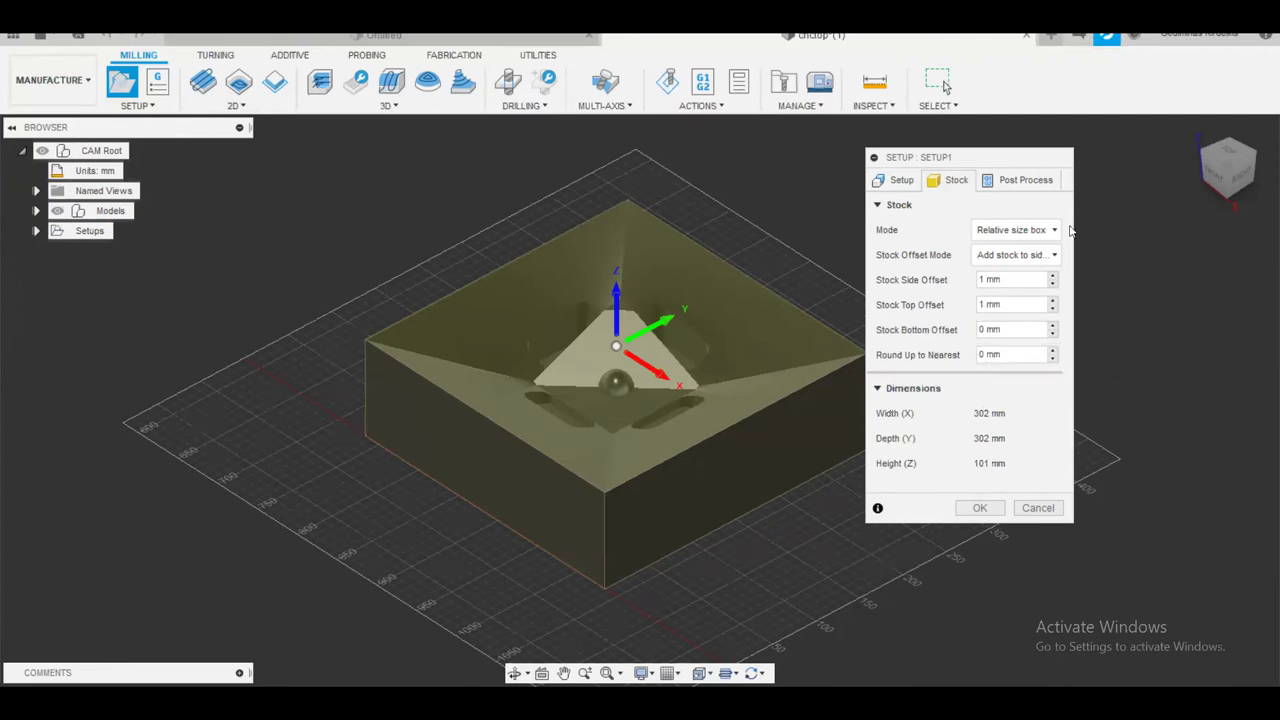
{"action": "left_click", "coordinate": [1021, 229]}
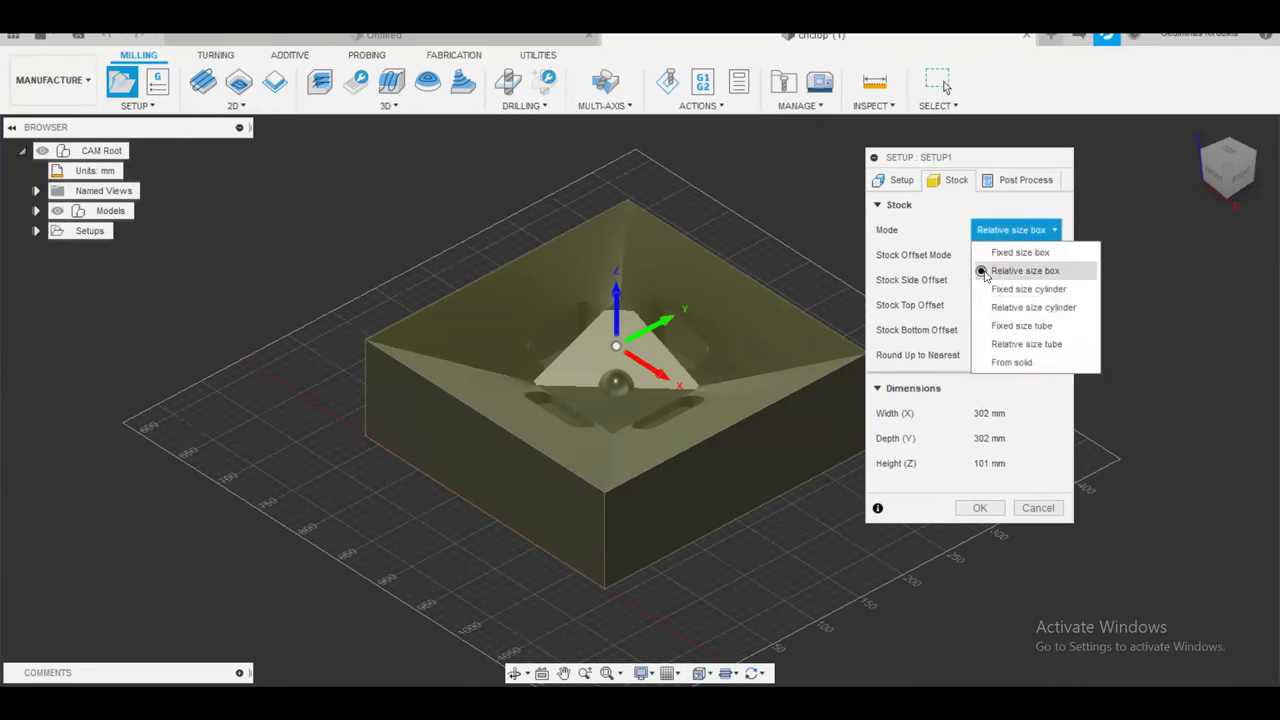
{"action": "left_click", "coordinate": [1030, 254]}
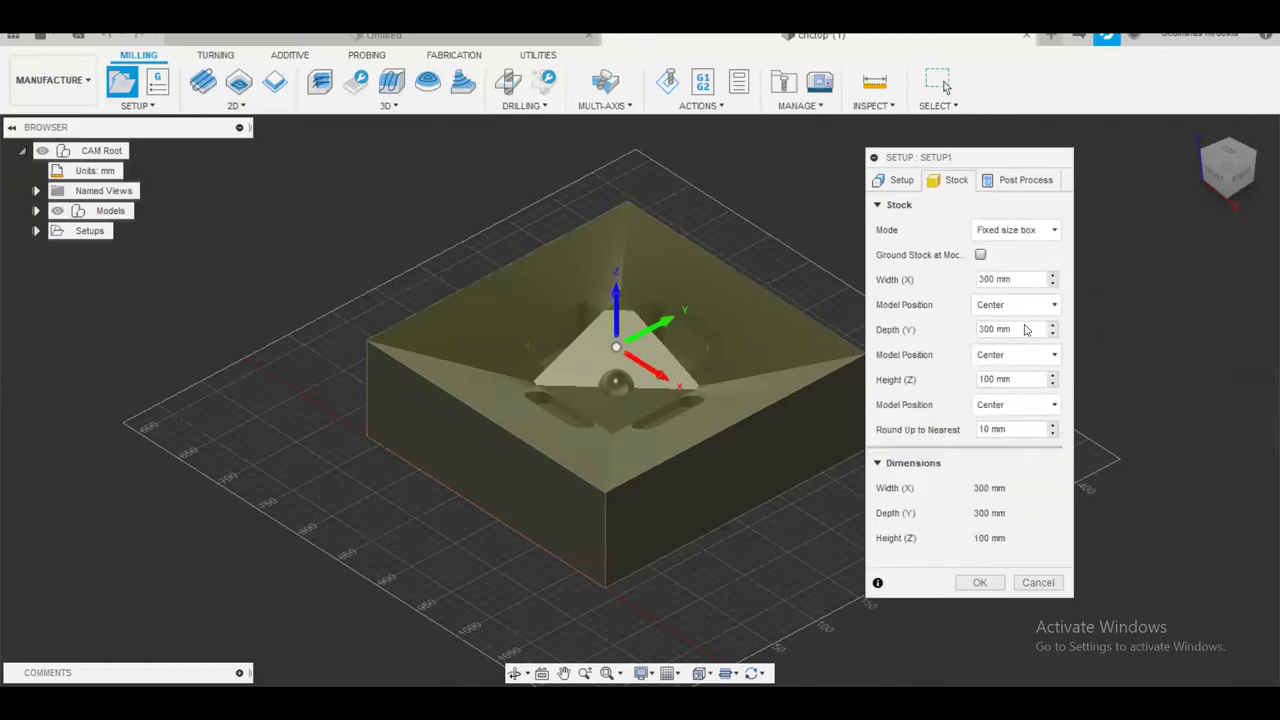
{"action": "left_click", "coordinate": [1005, 279]}
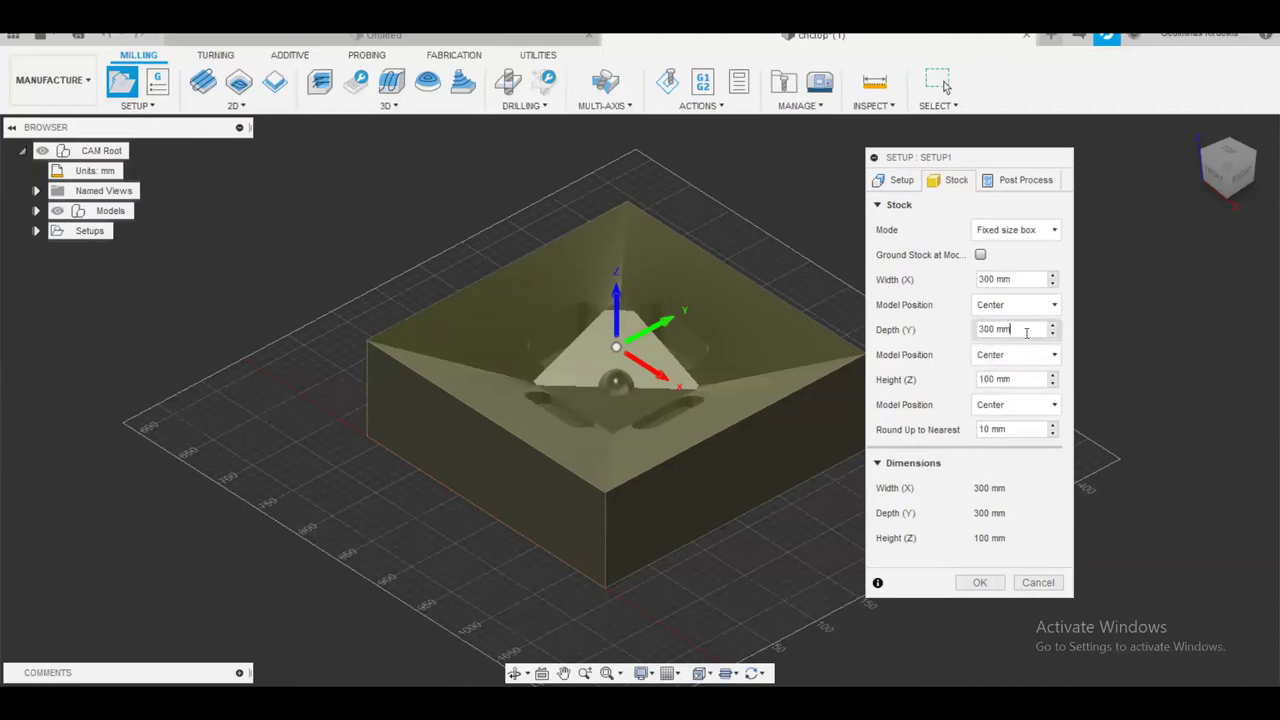
{"action": "left_click", "coordinate": [1052, 231]}
{"action": "left_click", "coordinate": [1050, 272]}
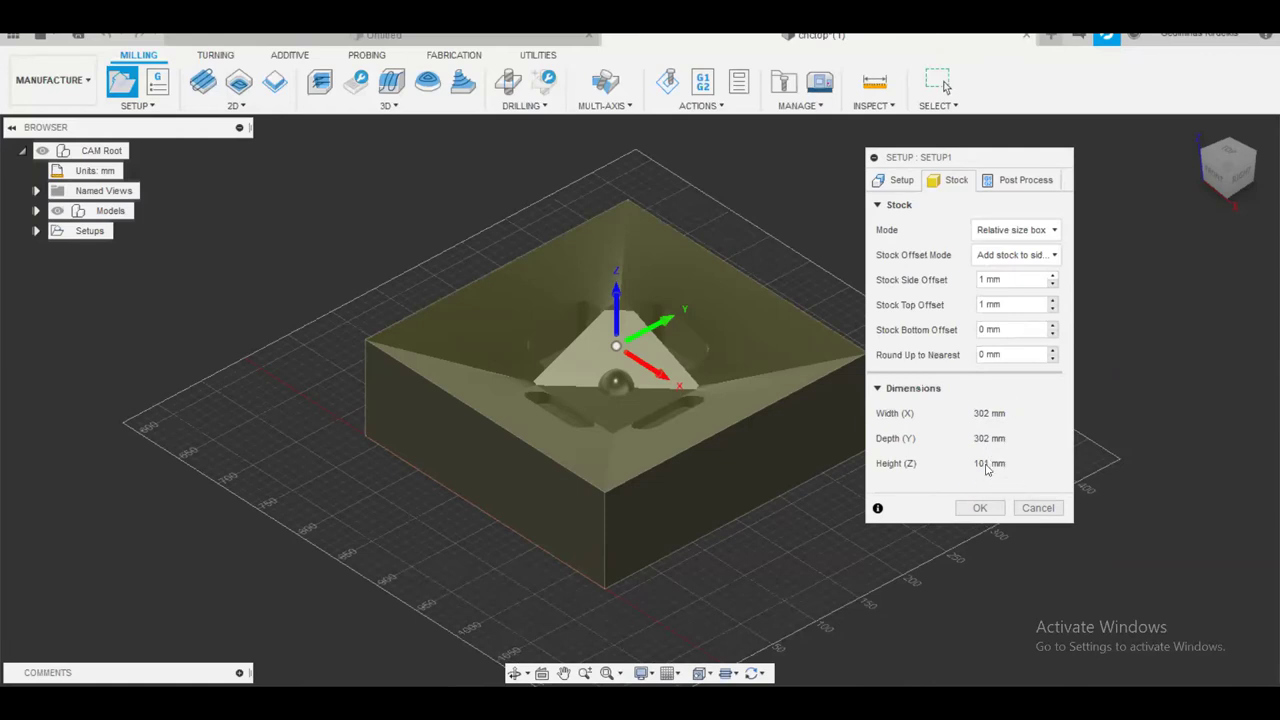
Review the 1 mm stock side offset and Post Process settings, then accept Setup1
{"action": "left_click", "coordinate": [995, 281]}
{"action": "double_click", "coordinate": [984, 281]}
{"action": "left_click", "coordinate": [1025, 179]}
{"action": "left_click", "coordinate": [955, 181]}
{"action": "left_click", "coordinate": [1020, 181]}
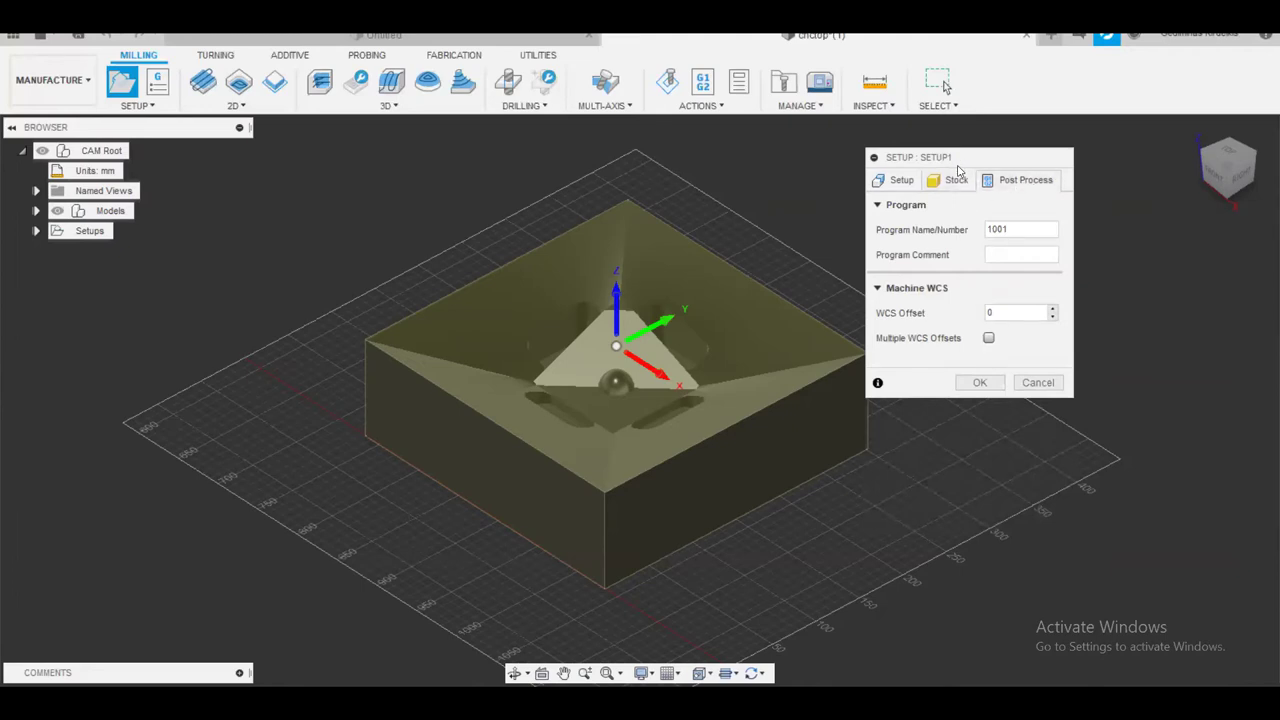
{"action": "left_click", "coordinate": [956, 180]}
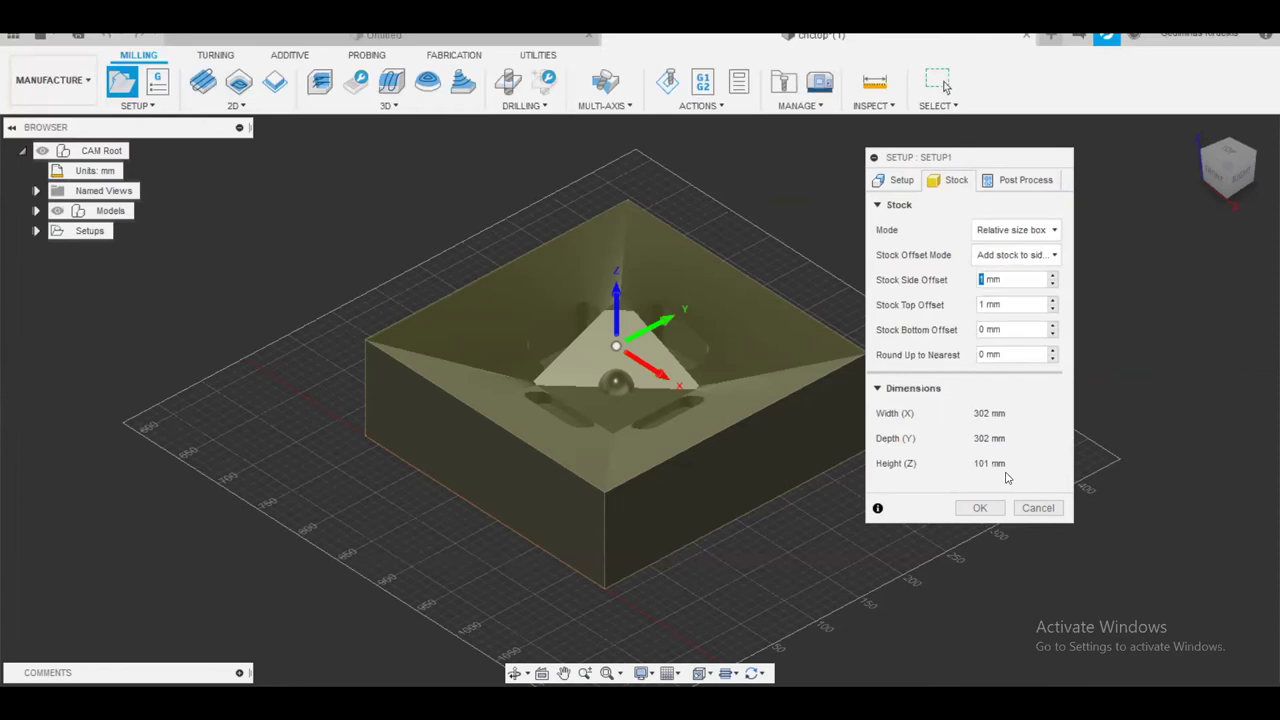
{"action": "left_click", "coordinate": [980, 508]}
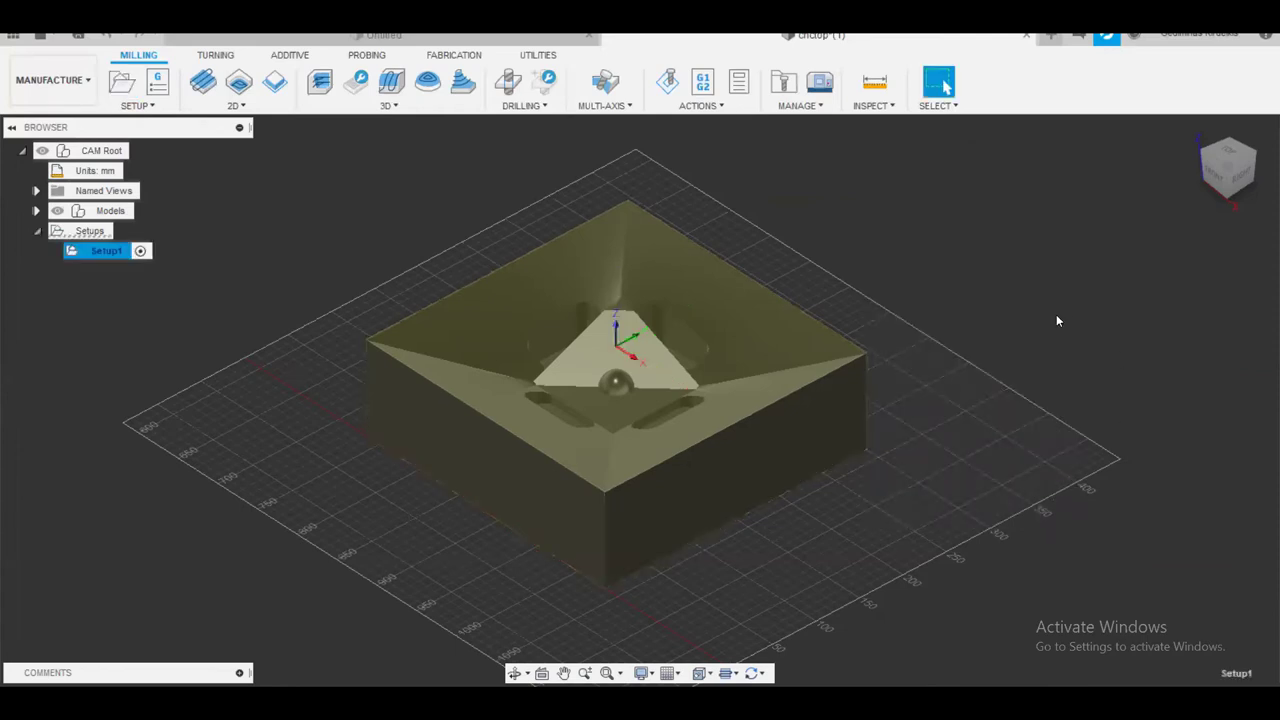
Rename Setup1 in the browser to 'My first setup'
{"action": "left_click", "coordinate": [146, 337]}
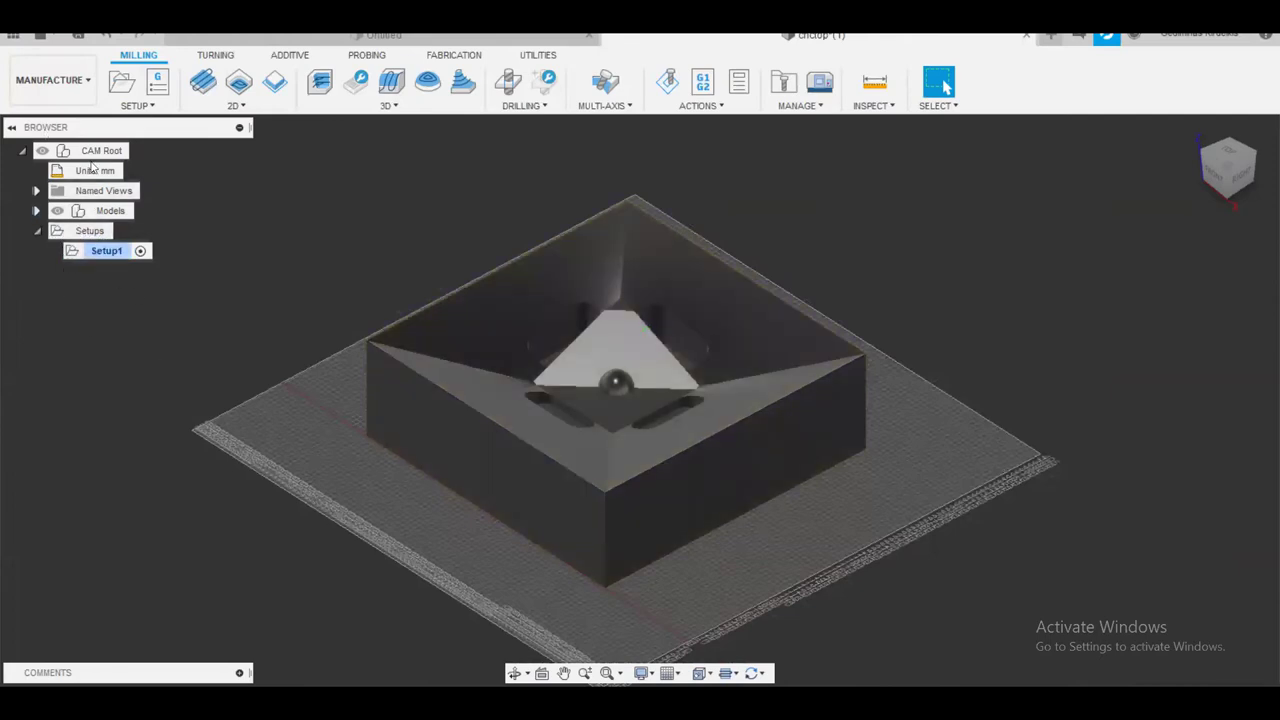
{"action": "left_click", "coordinate": [101, 251]}
{"action": "right_click", "coordinate": [101, 251]}
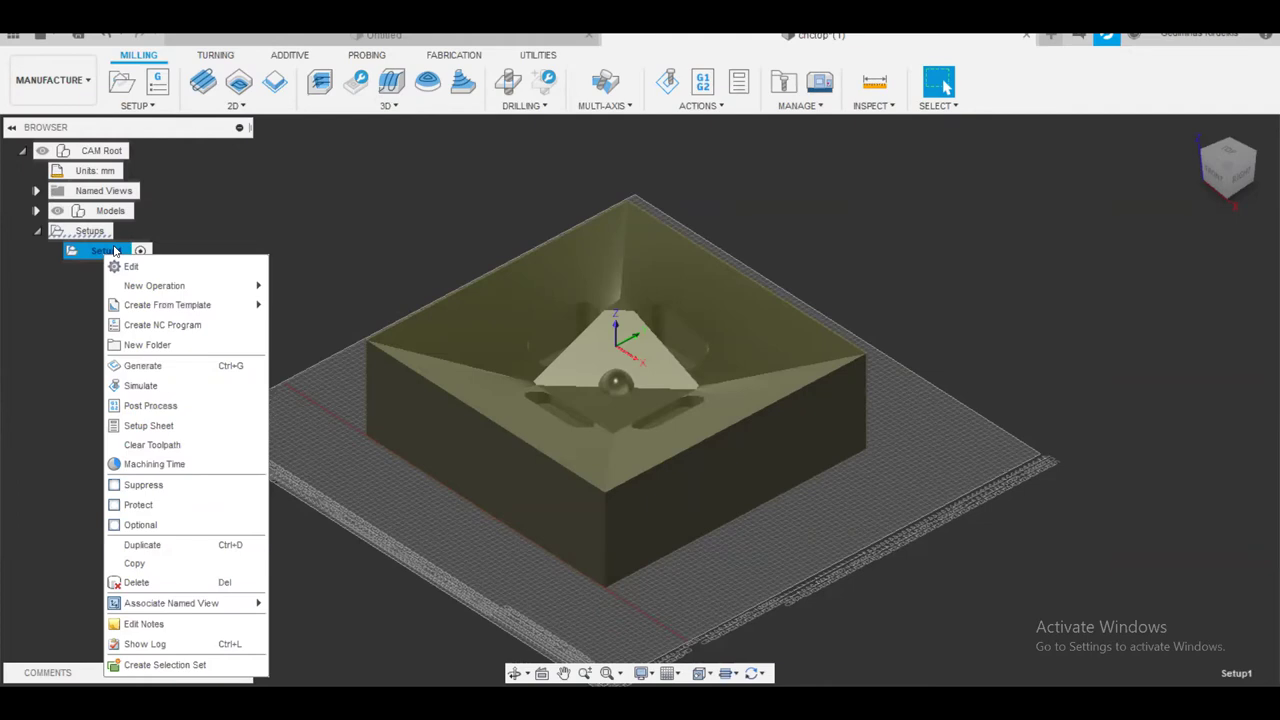
{"action": "left_click", "coordinate": [110, 251]}
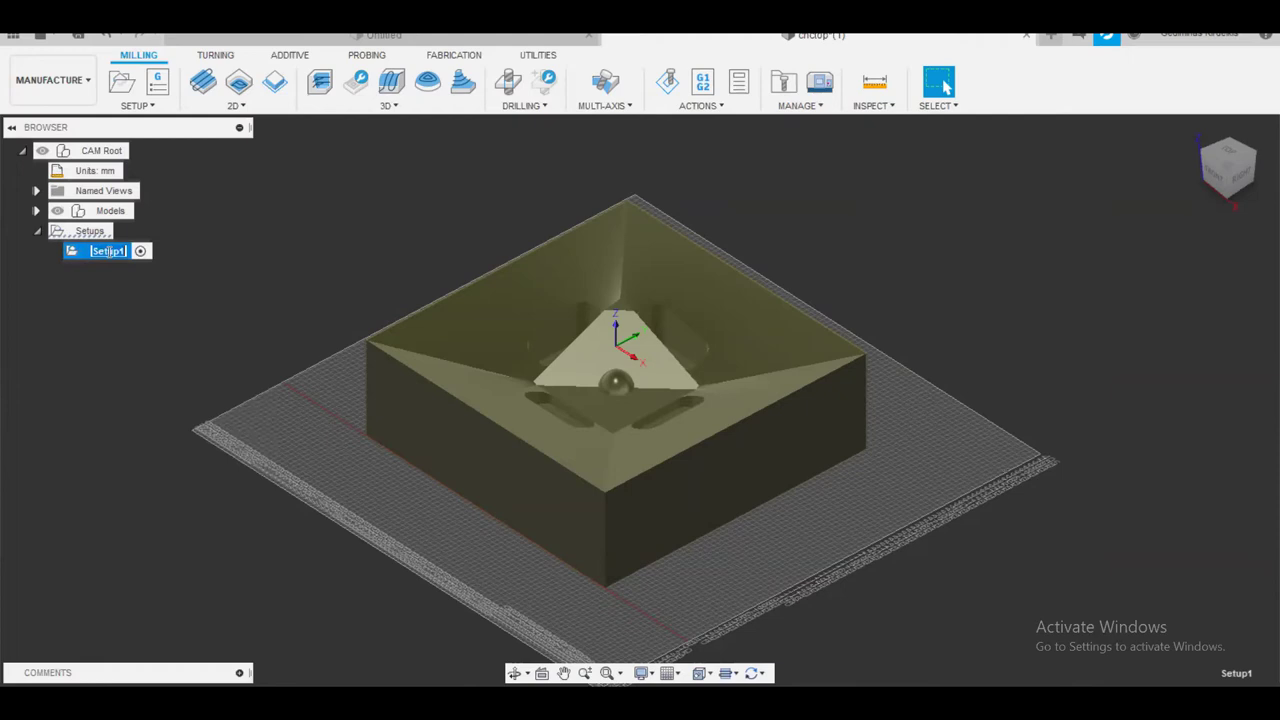
{"action": "type", "text": "My first set"}
{"action": "key", "text": "Escape"}
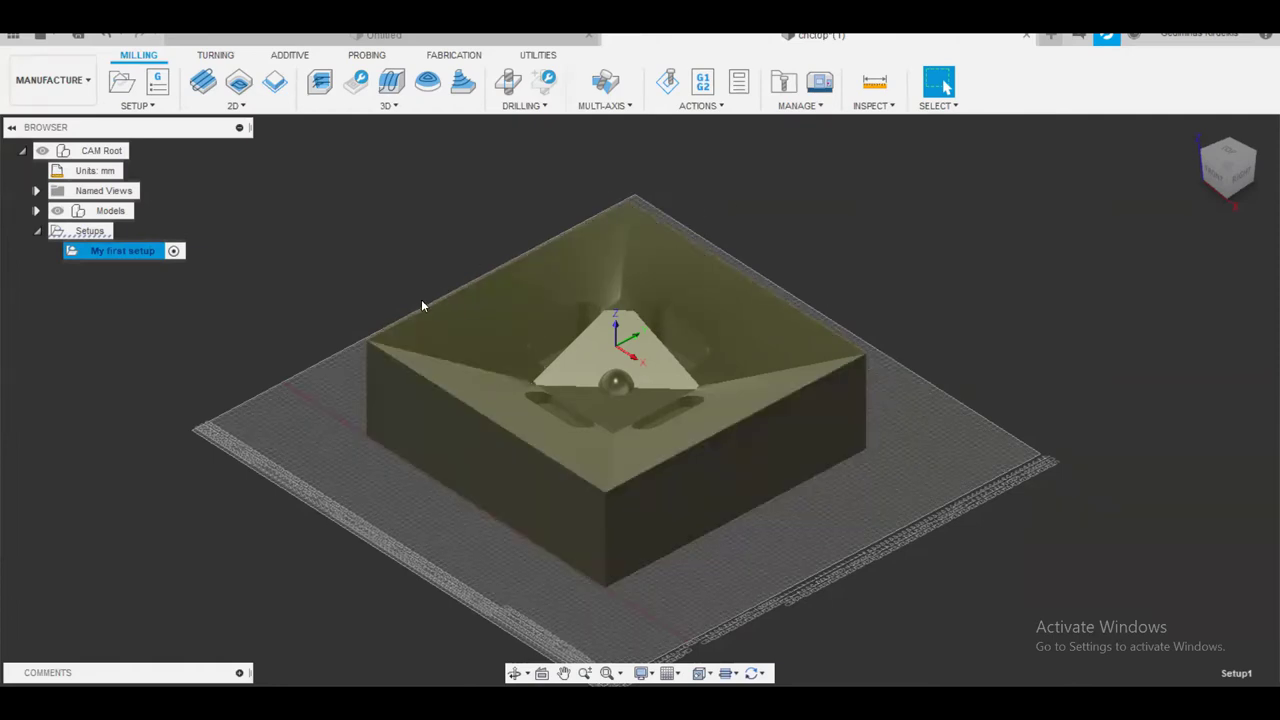
Reselect and toggle 'My first setup' to check its stock display
{"action": "left_click", "coordinate": [347, 208]}
{"action": "left_click", "coordinate": [116, 250]}
{"action": "left_click", "coordinate": [128, 256]}
{"action": "left_click", "coordinate": [160, 335]}
{"action": "left_click", "coordinate": [129, 251]}
{"action": "left_click", "coordinate": [419, 215]}
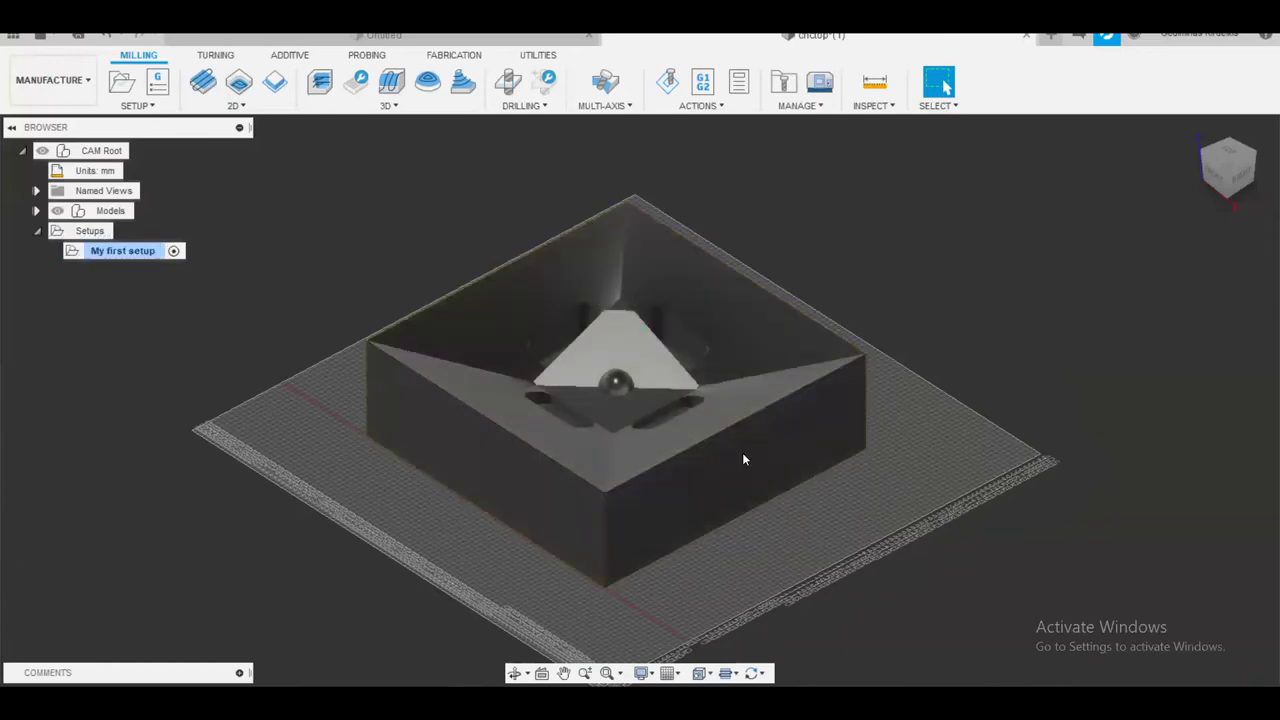
{"action": "left_click", "coordinate": [129, 251]}
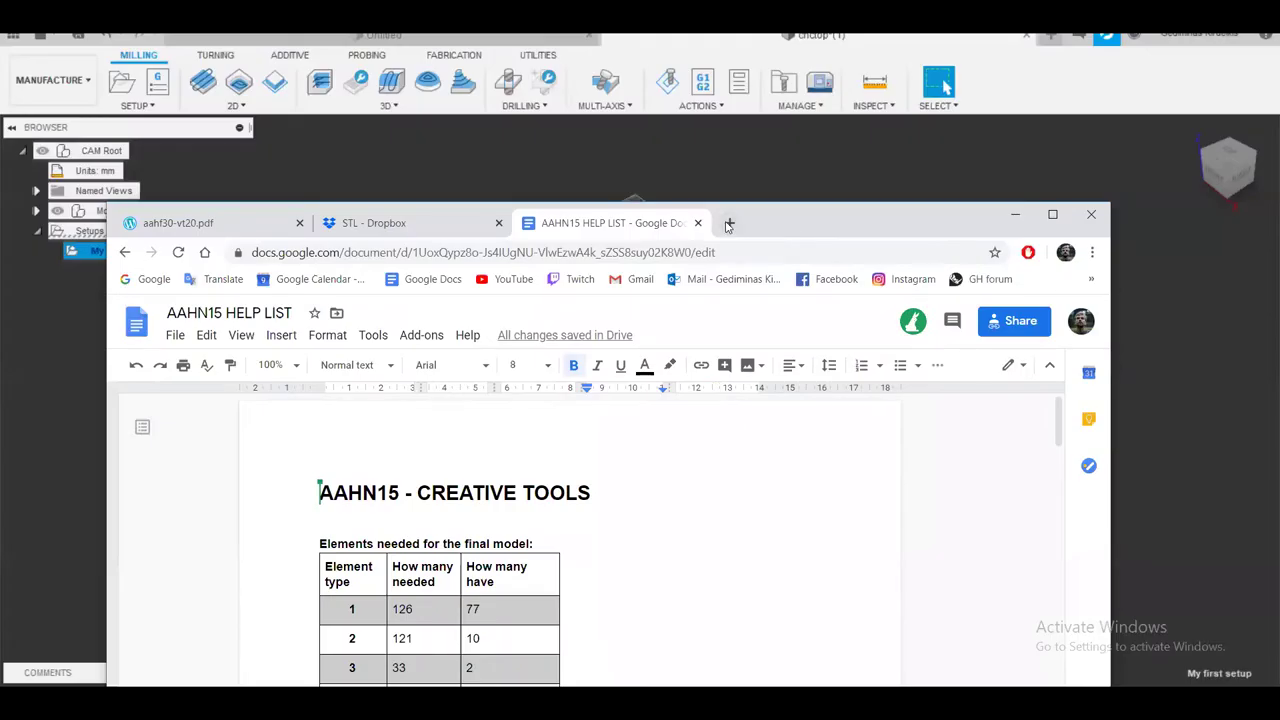
Search Google for 'router bit vs drill bit' in a new, maximized tab
{"action": "left_click", "coordinate": [722, 223]}
{"action": "type", "text": "cnc"}
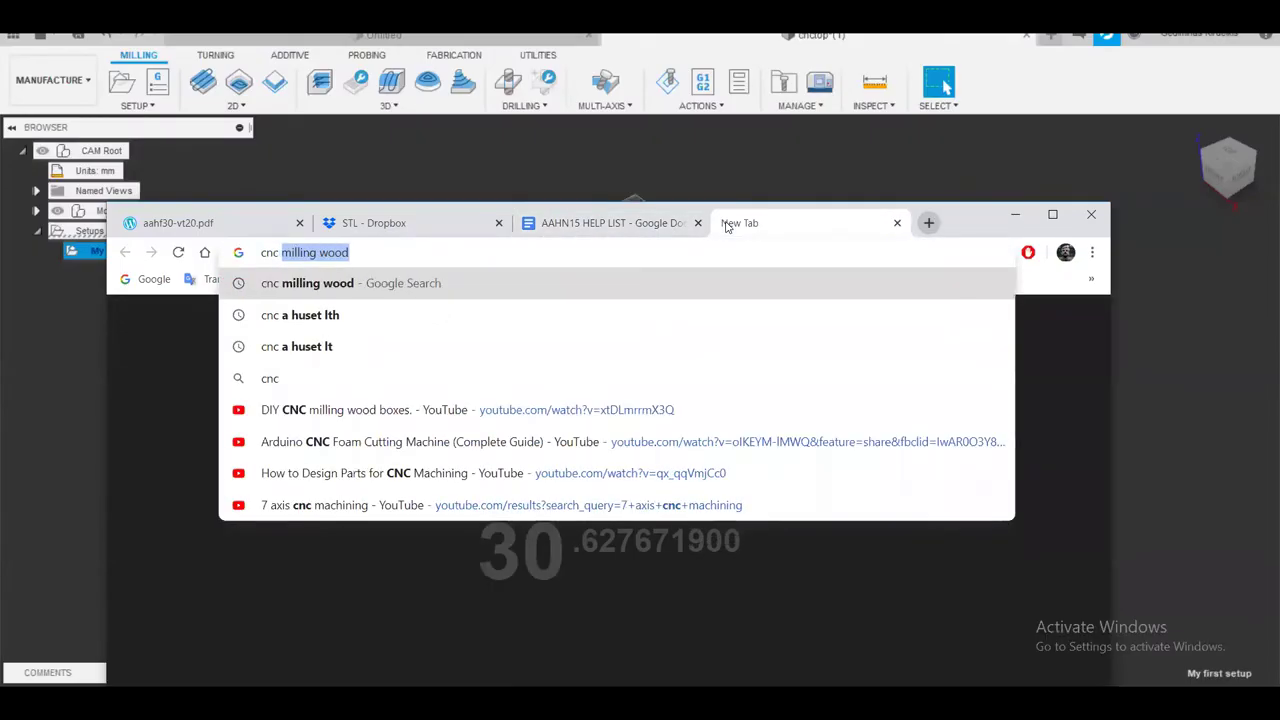
{"action": "type", "text": " bit vs d"}
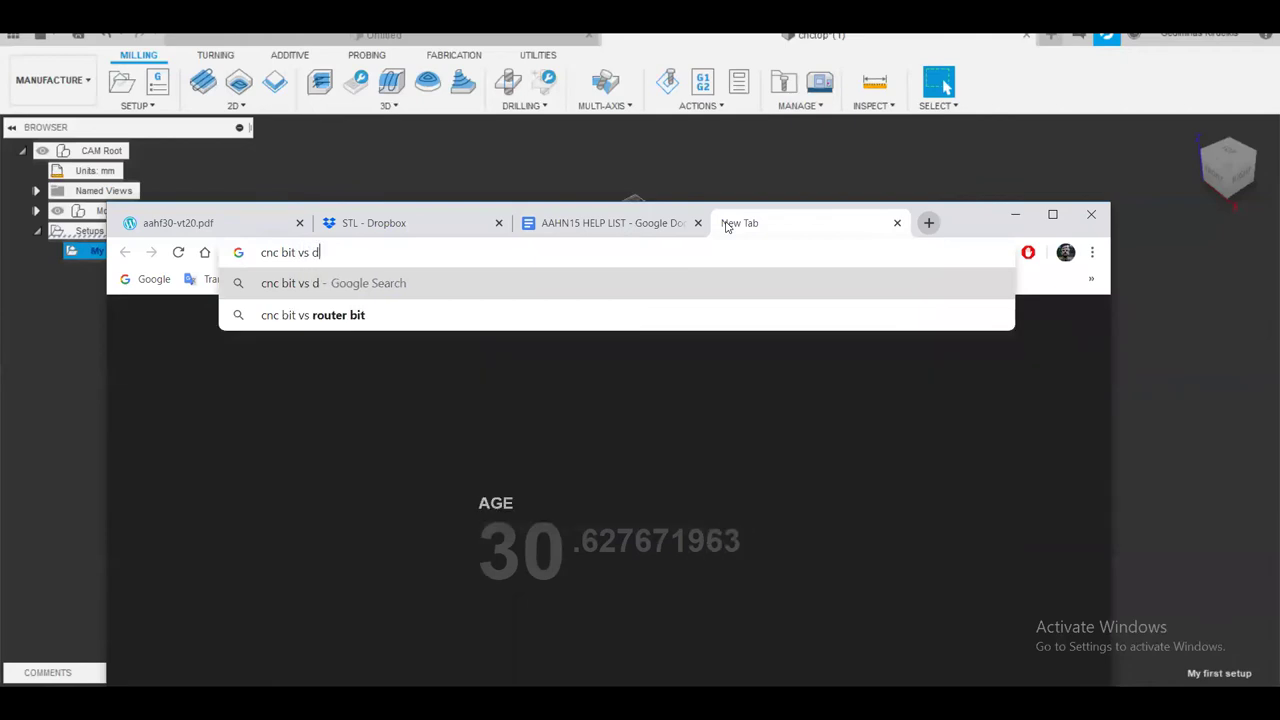
{"action": "type", "text": "router"}
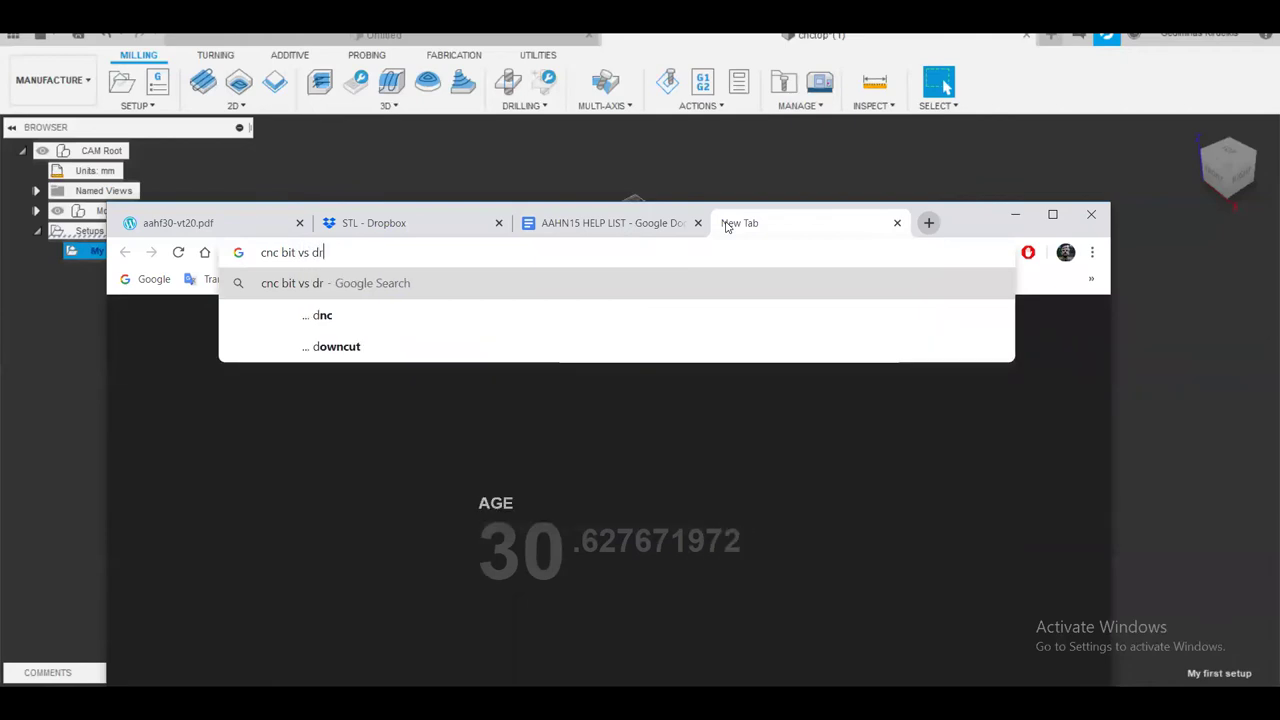
{"action": "key", "text": "ctrl+a"}
{"action": "type", "text": "router bit vs drill b"}
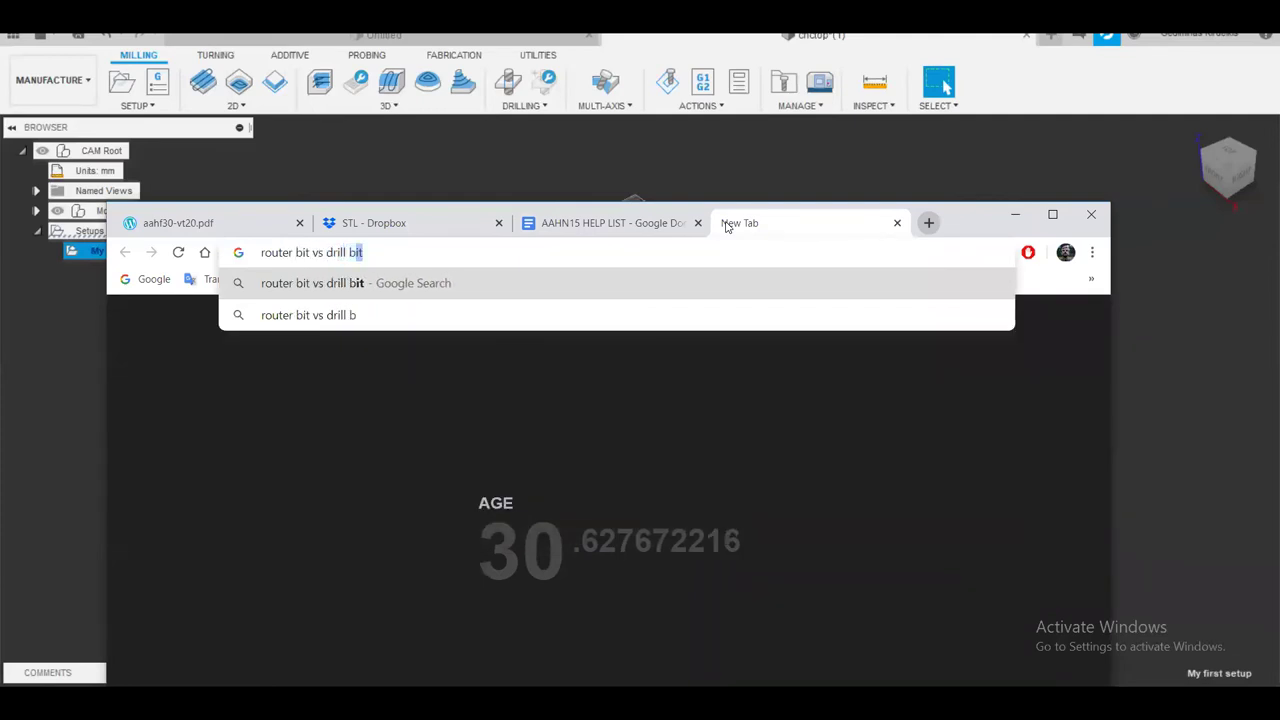
{"action": "key", "text": "Return"}
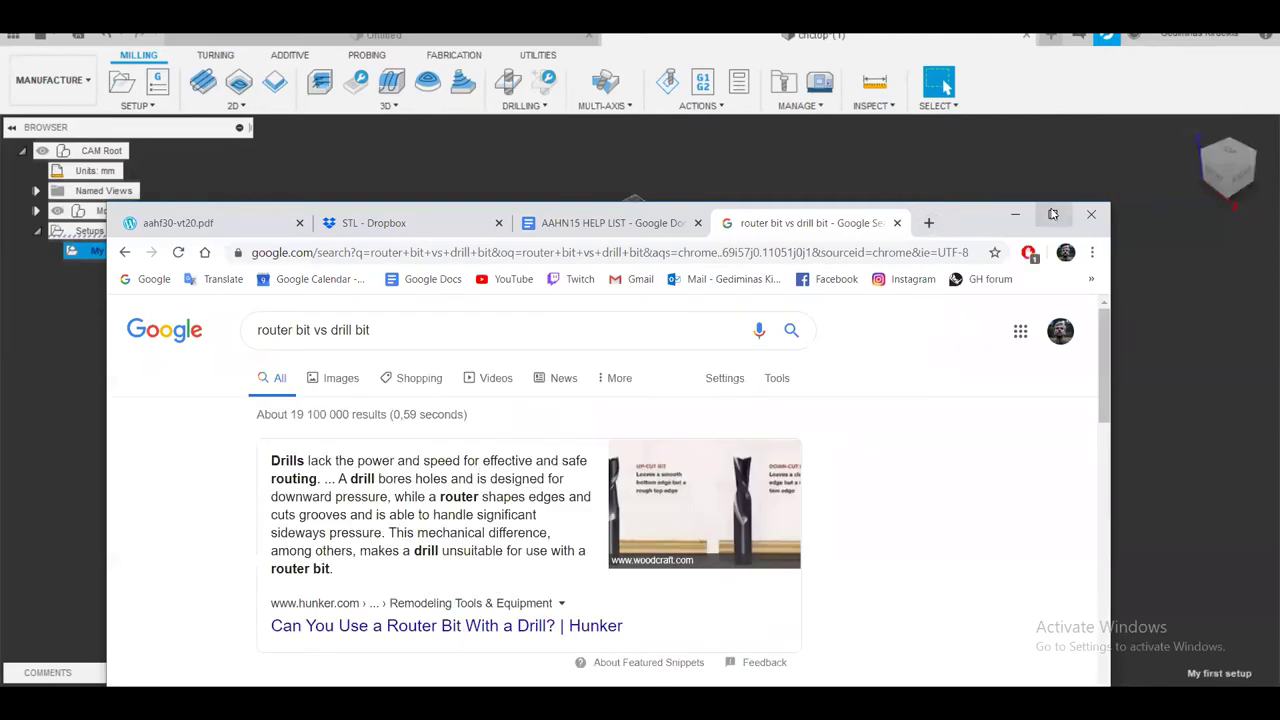
{"action": "left_click", "coordinate": [1053, 214]}
Switch between Images and All results and highlight the snippet text about routing
{"action": "left_click", "coordinate": [243, 179]}
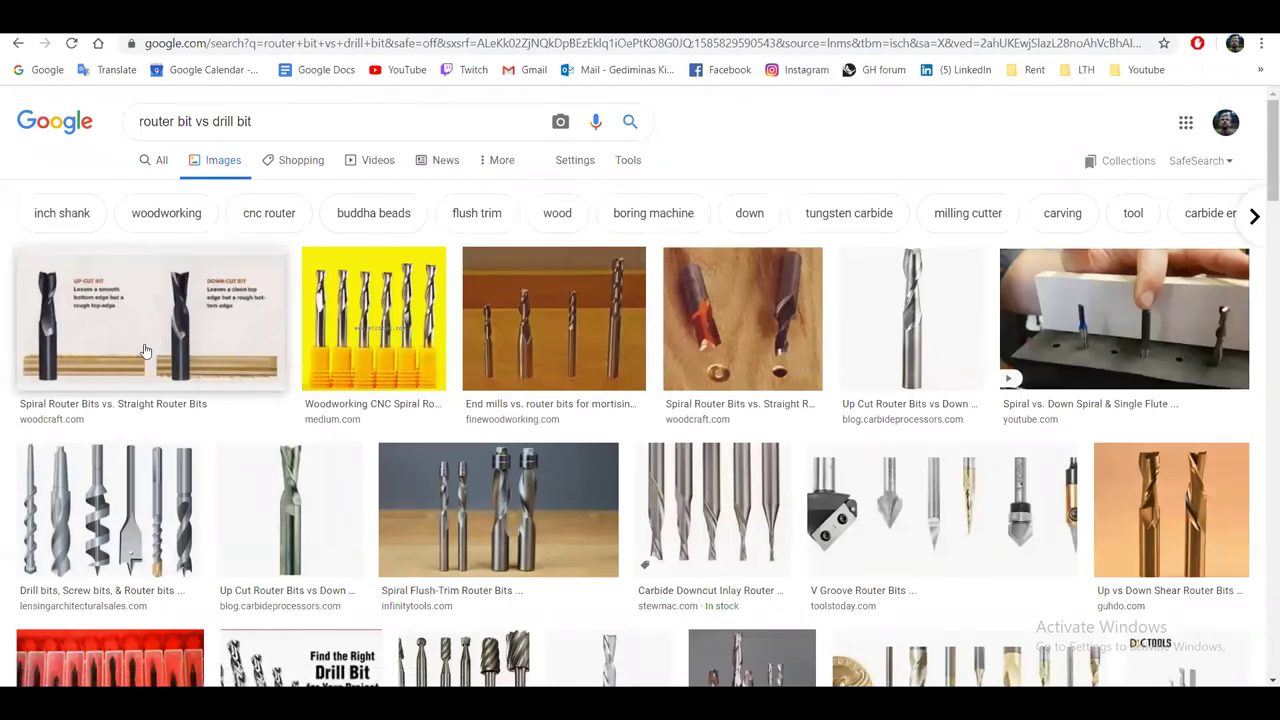
{"action": "left_click", "coordinate": [157, 165]}
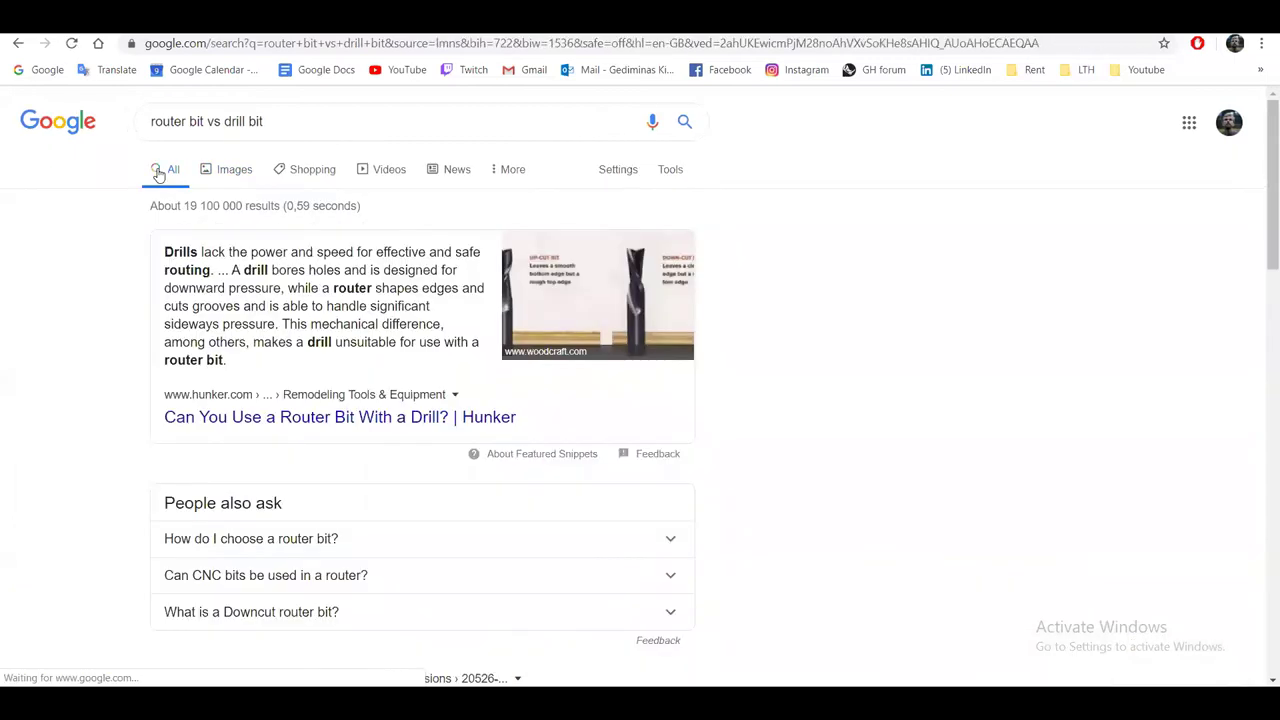
{"action": "left_click_drag", "start_coordinate": [192, 251], "coordinate": [449, 252]}
{"action": "left_click", "coordinate": [178, 285]}
{"action": "double_click", "coordinate": [185, 264]}
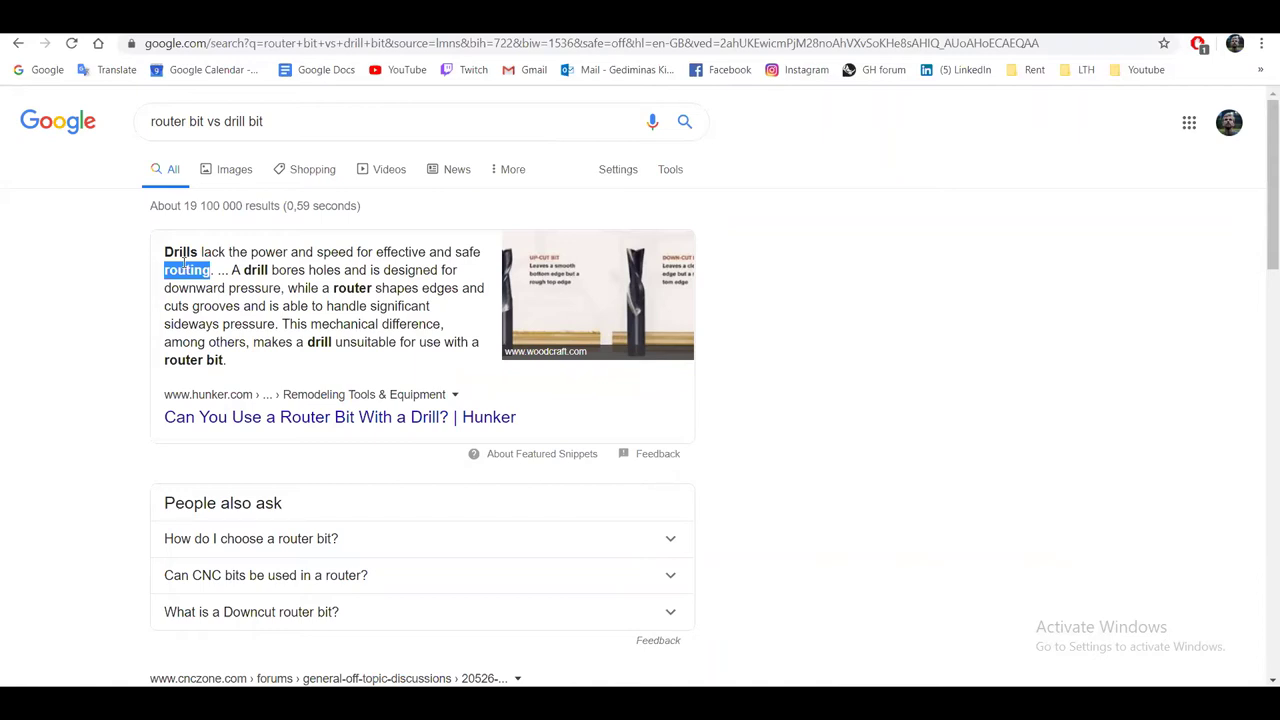
Preview the Spiral Router Bits vs. Straight Router Bits image from the image results
{"action": "double_click", "coordinate": [170, 121]}
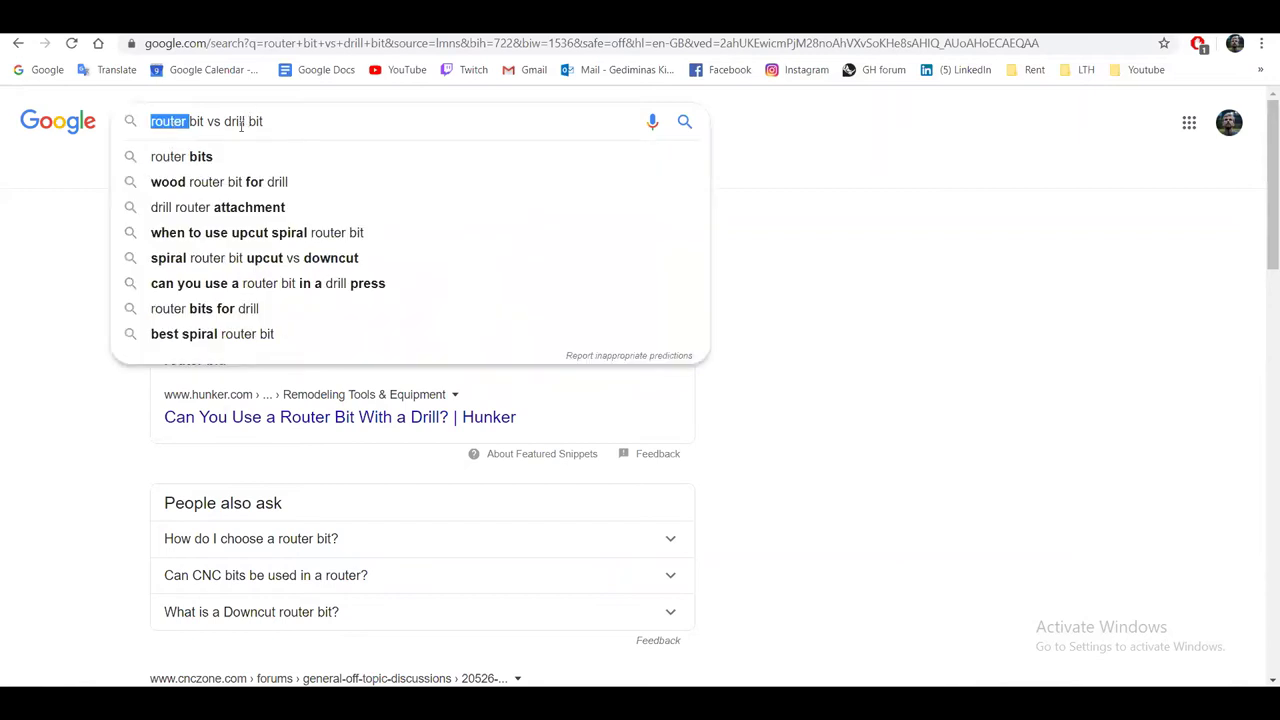
{"action": "double_click", "coordinate": [238, 122]}
{"action": "left_click", "coordinate": [40, 372]}
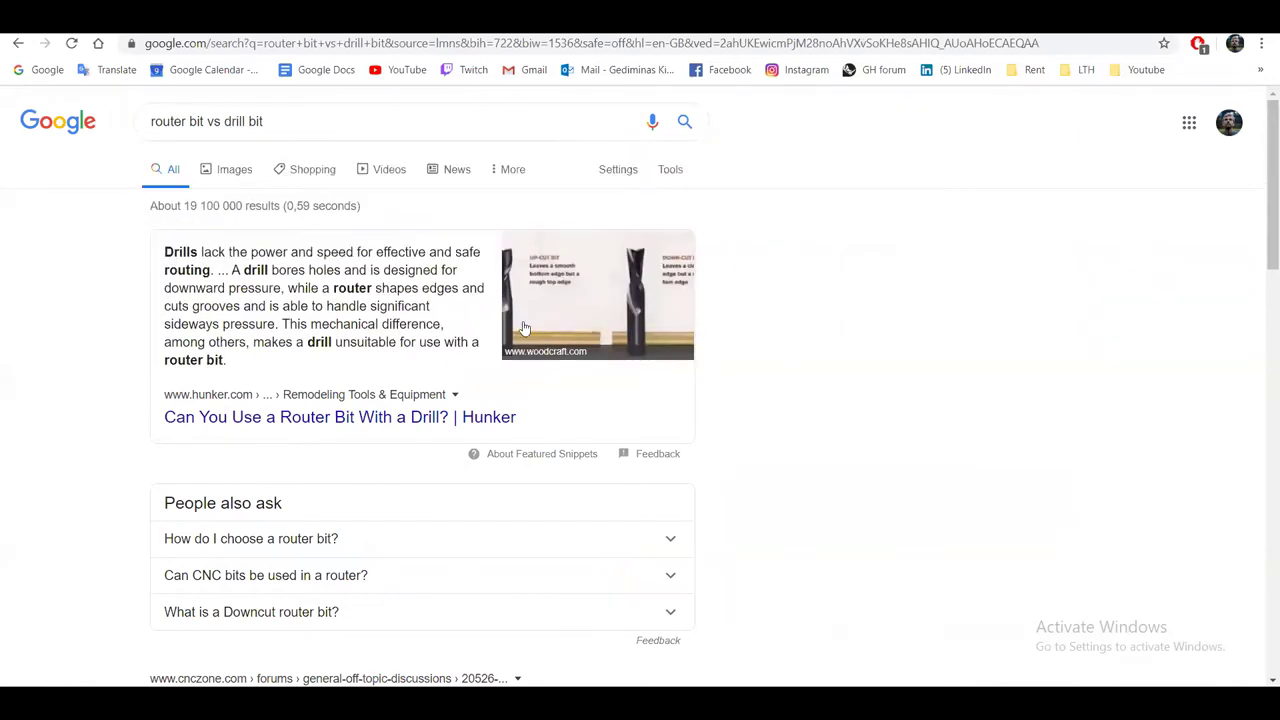
{"action": "left_click", "coordinate": [576, 315]}
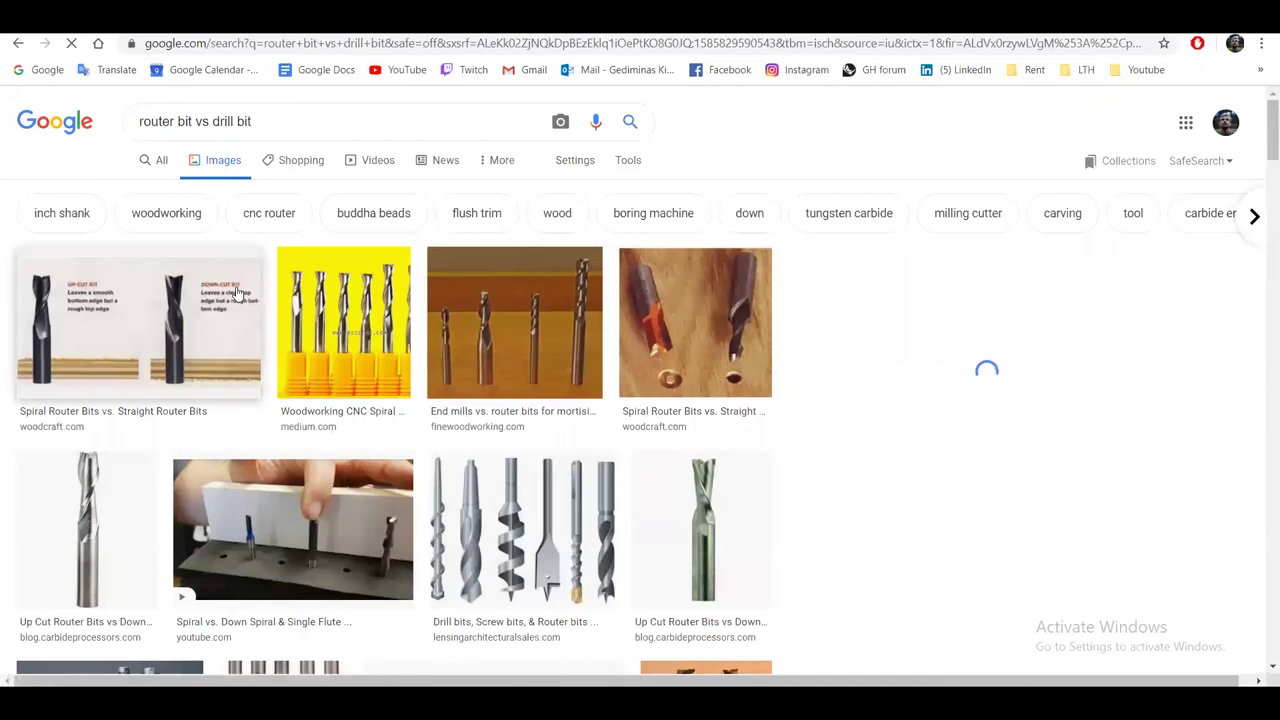
{"action": "left_click", "coordinate": [237, 292]}
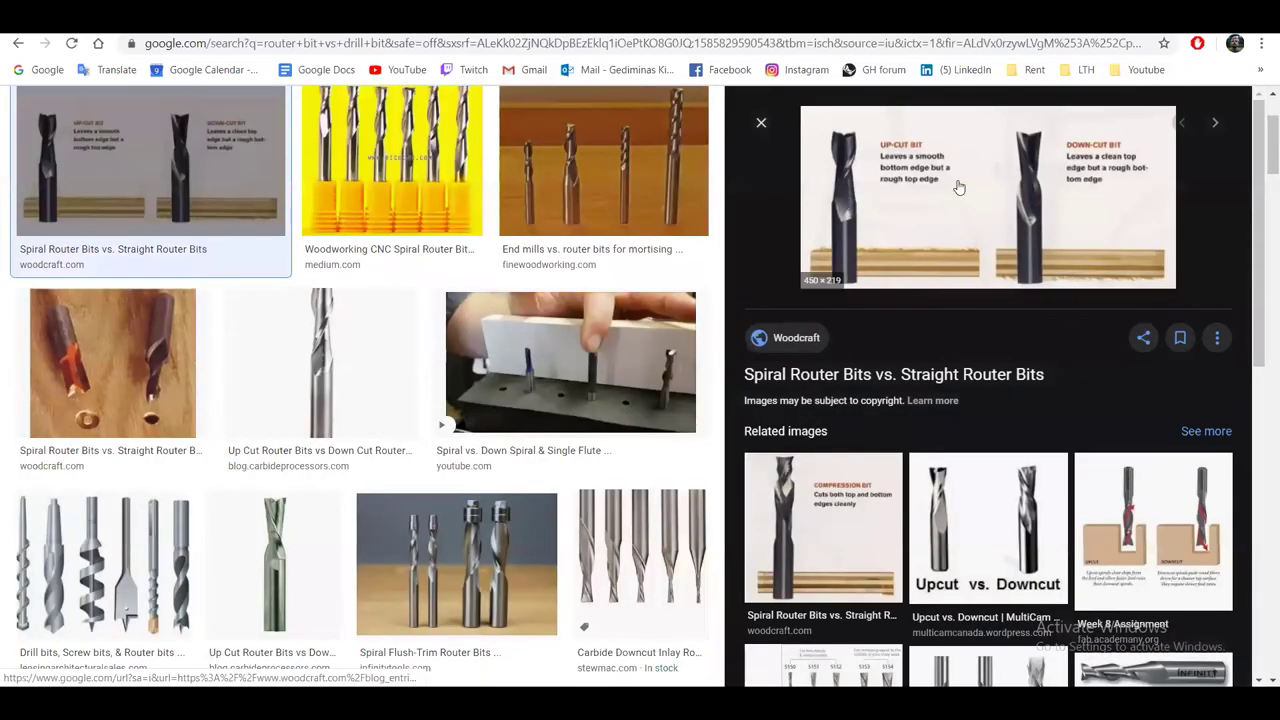
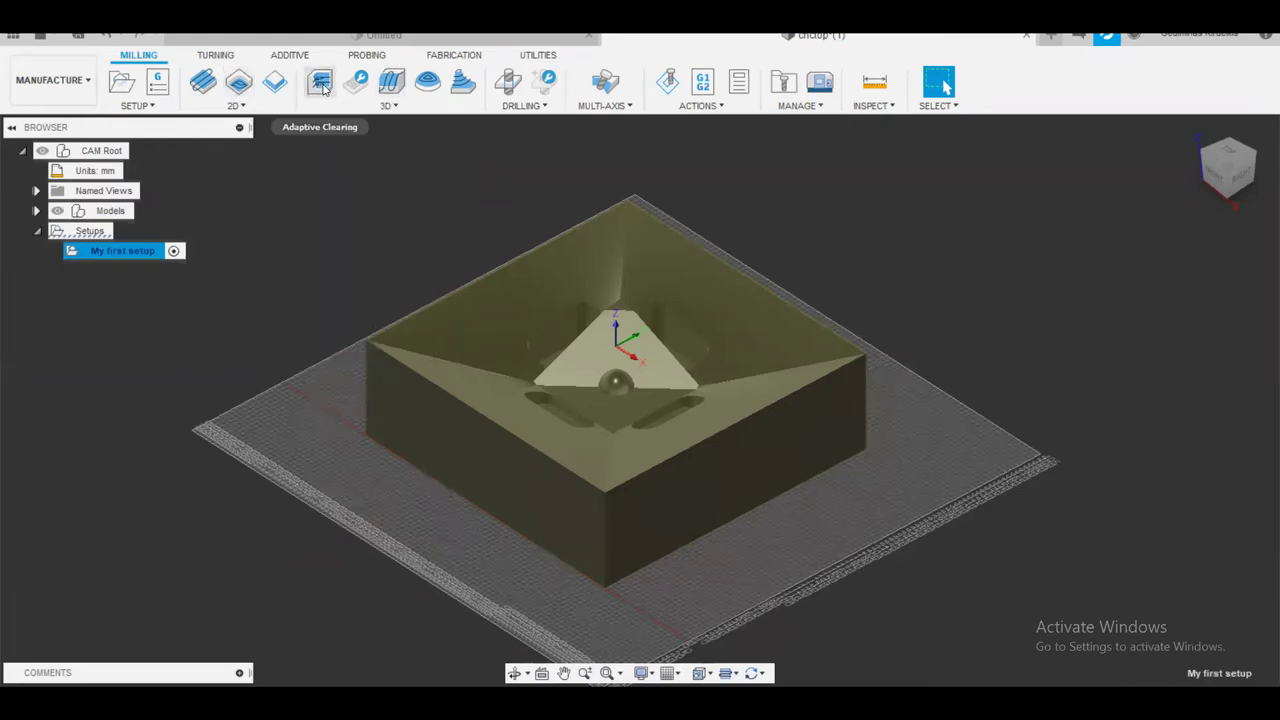
Select My first setup and show the Milling 3D strategy list with Pocket Clearing
{"action": "left_click", "coordinate": [390, 106]}
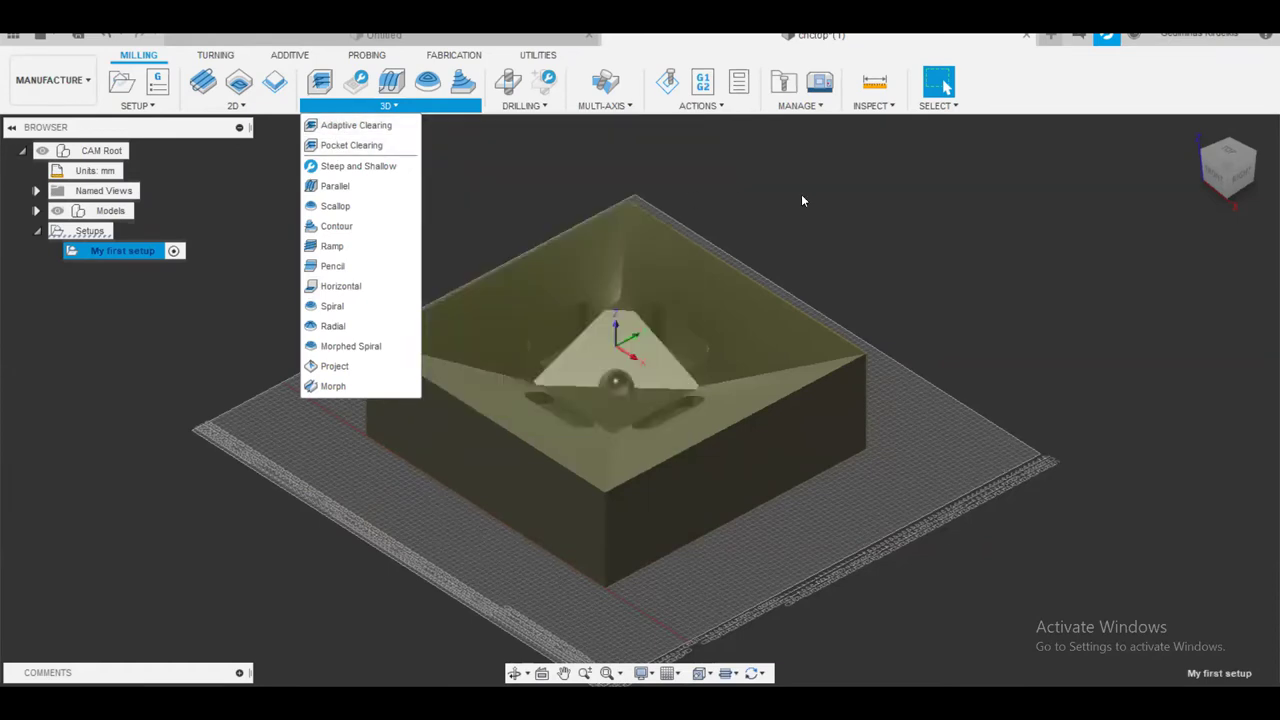
{"action": "key", "text": "Escape"}
{"action": "key", "text": "Escape"}
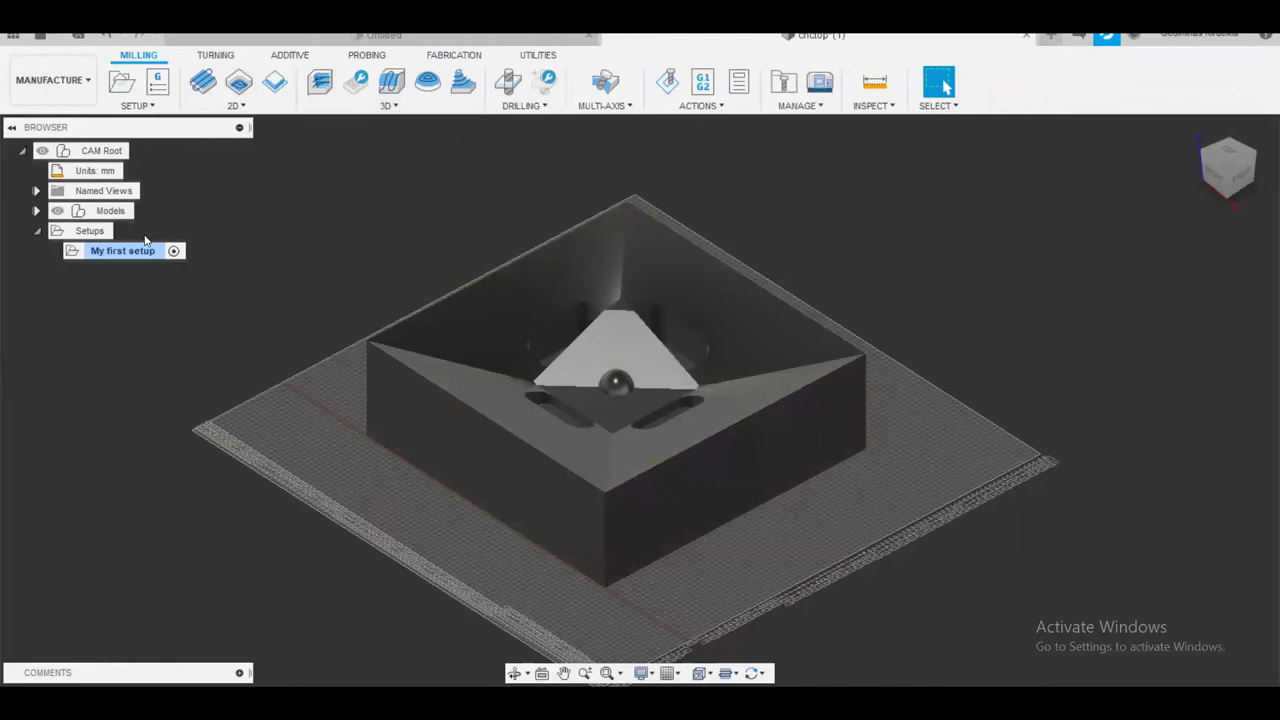
{"action": "left_click", "coordinate": [129, 252]}
{"action": "left_click", "coordinate": [390, 105]}
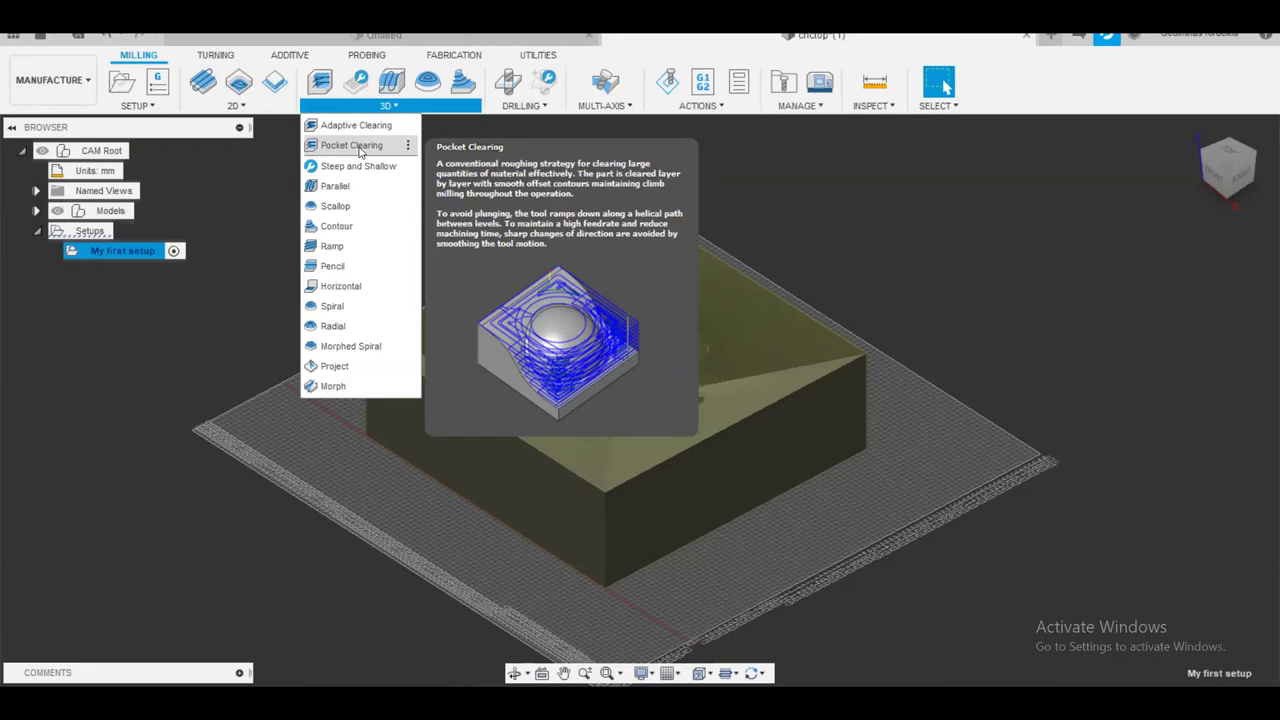
Start a Pocket Clearing operation (POCKET1) and move its dialog up and left
{"action": "left_click", "coordinate": [352, 146]}
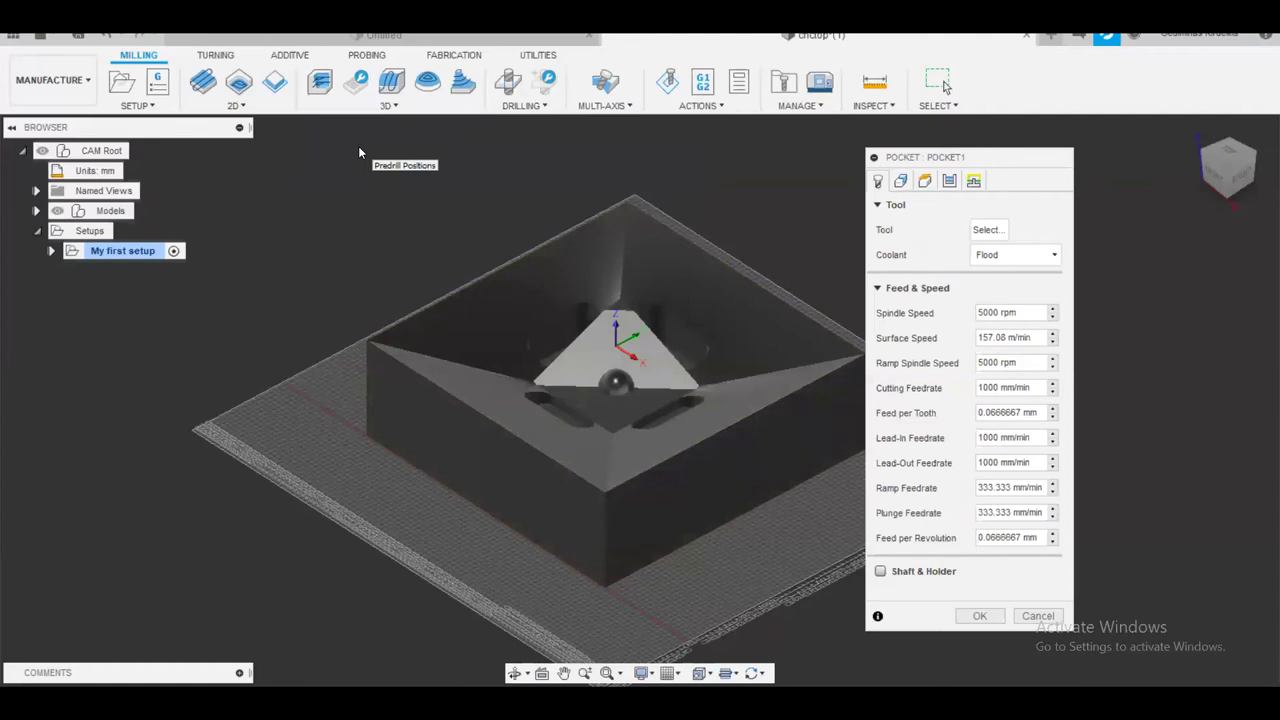
{"action": "left_click_drag", "start_coordinate": [933, 156], "coordinate": [900, 158]}
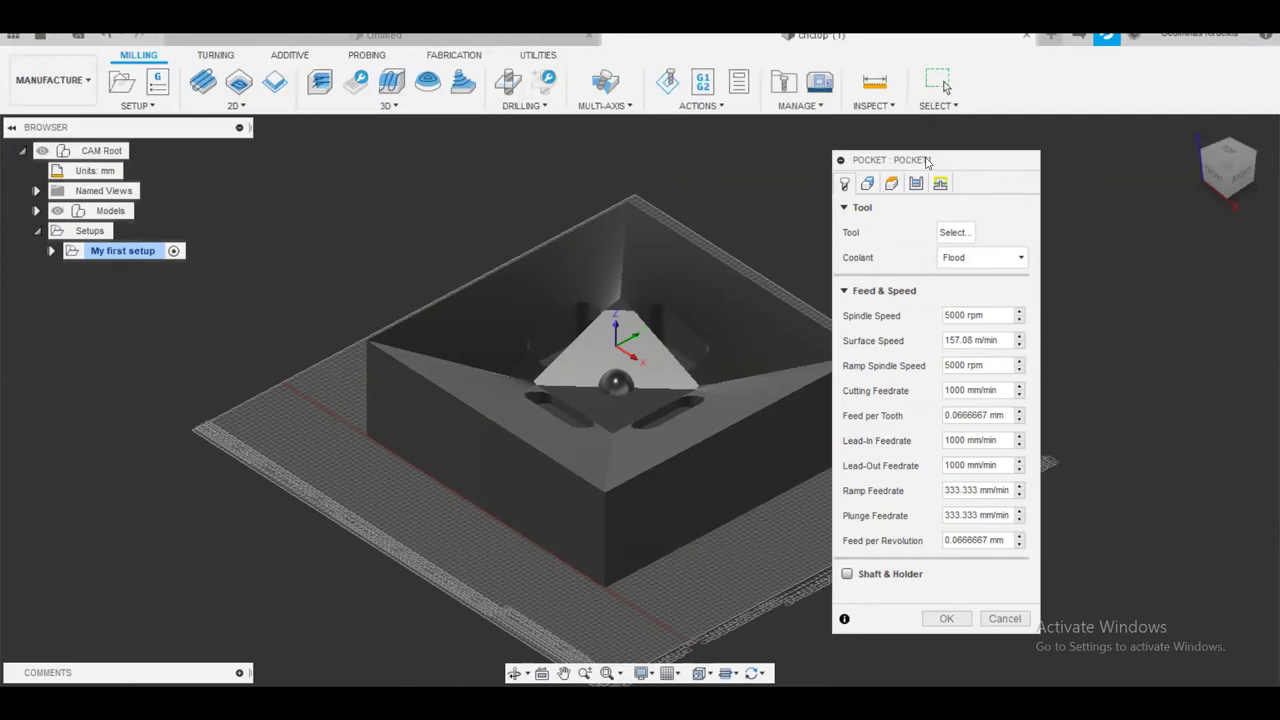
{"action": "left_click_drag", "start_coordinate": [928, 160], "coordinate": [820, 140]}
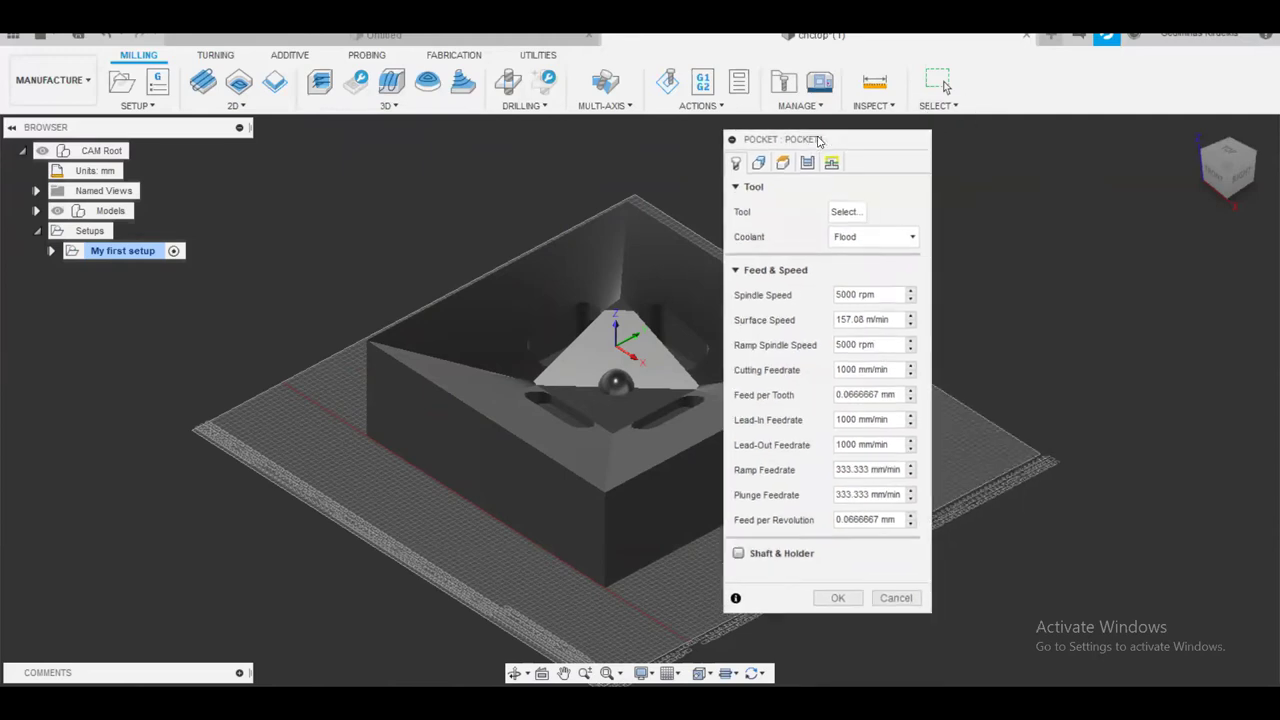
Open Select Tool for the pocket and filter the list to the Local library
{"action": "left_click", "coordinate": [845, 212]}
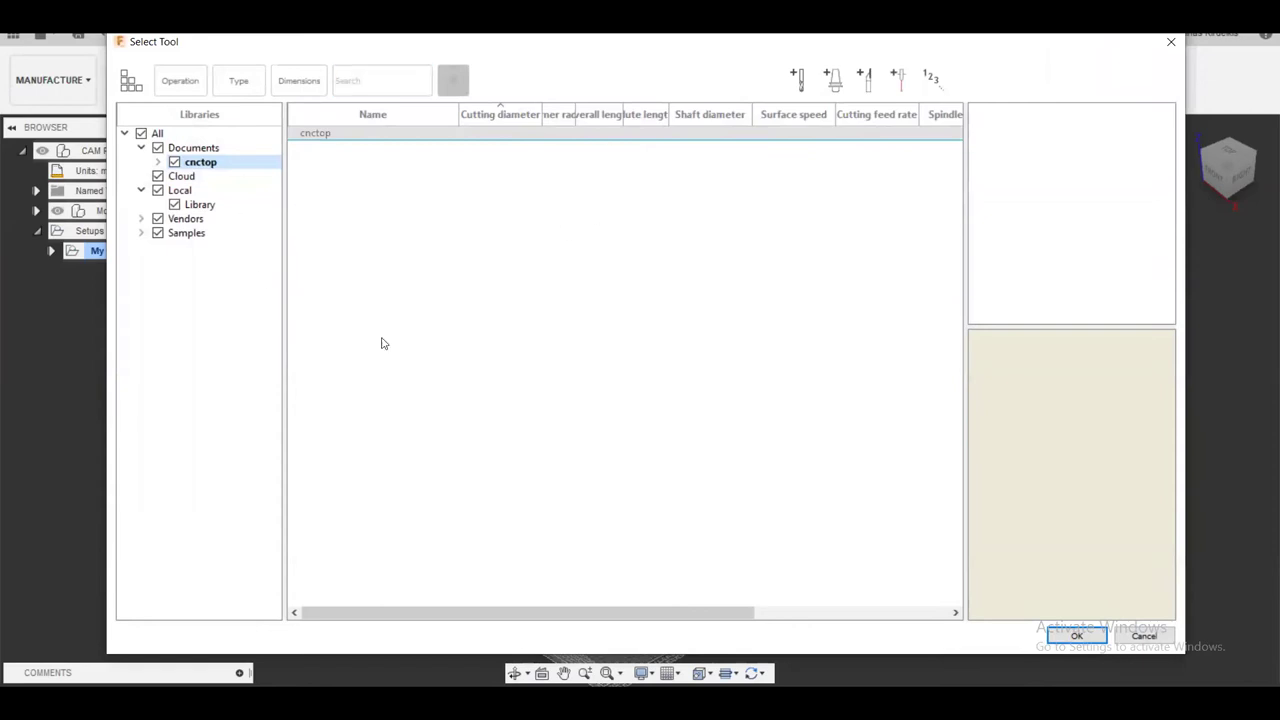
{"action": "left_click", "coordinate": [155, 135]}
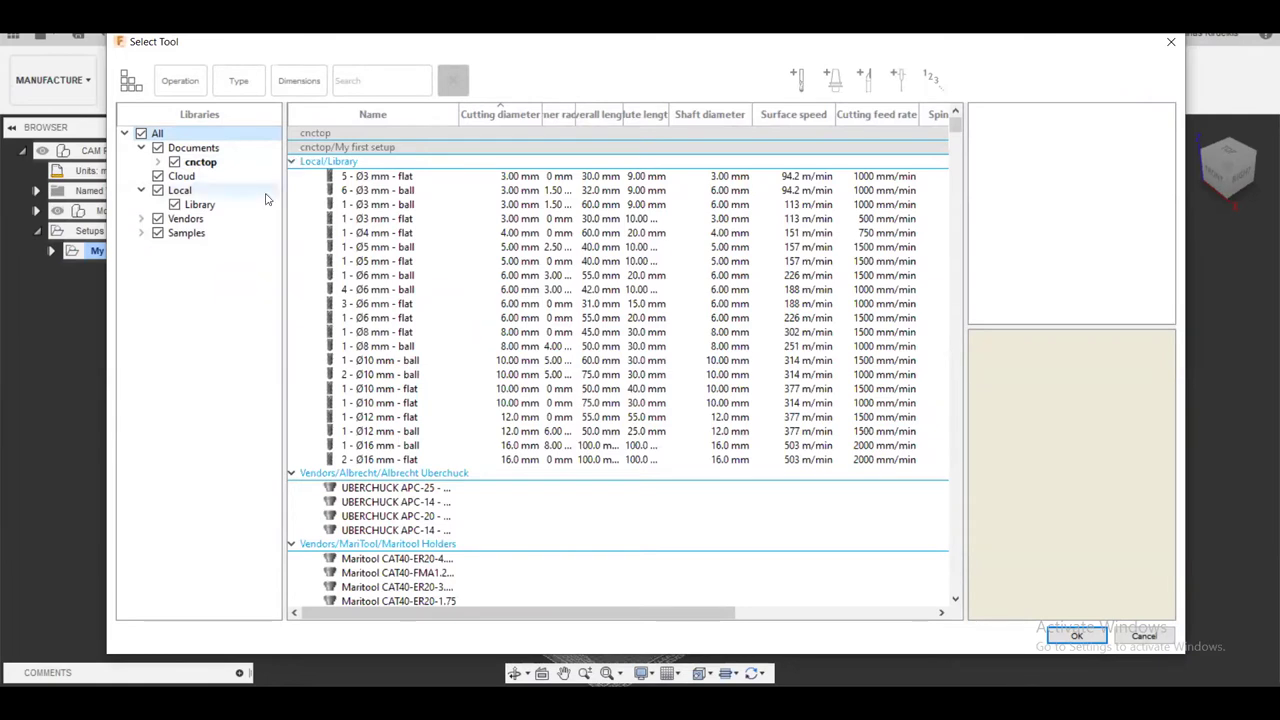
{"action": "left_click", "coordinate": [200, 193]}
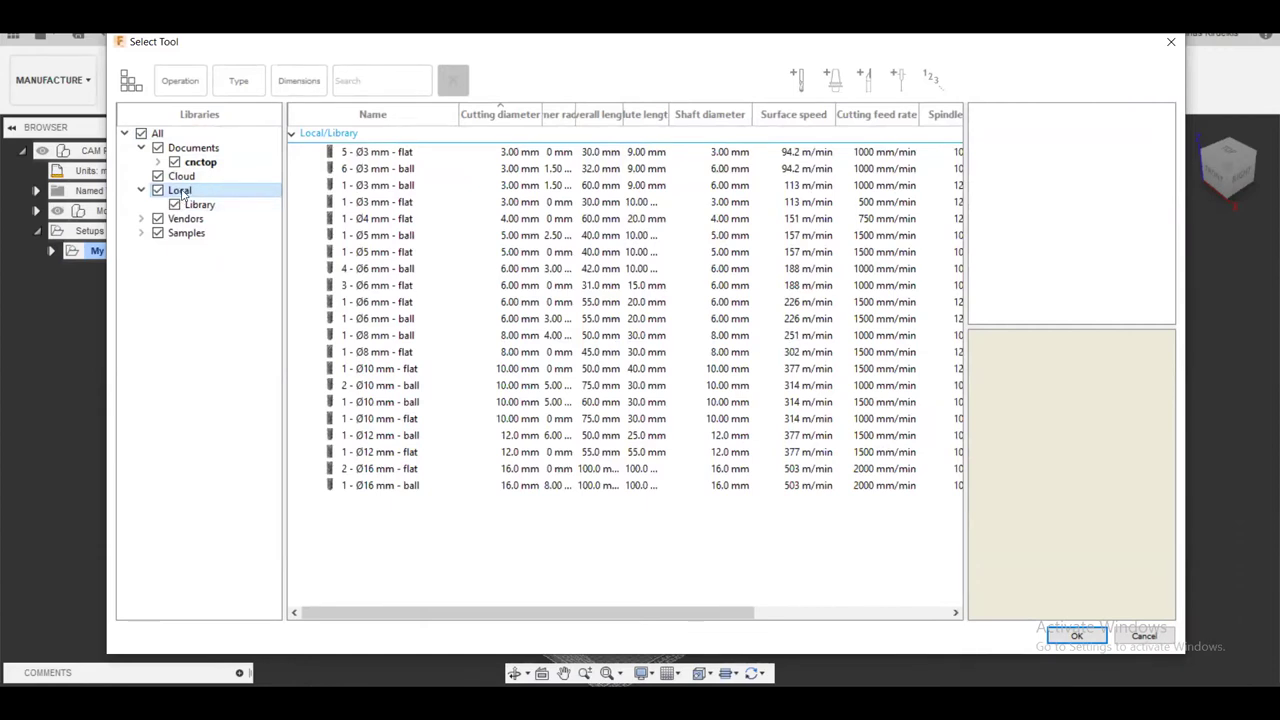
{"action": "right_click", "coordinate": [183, 194]}
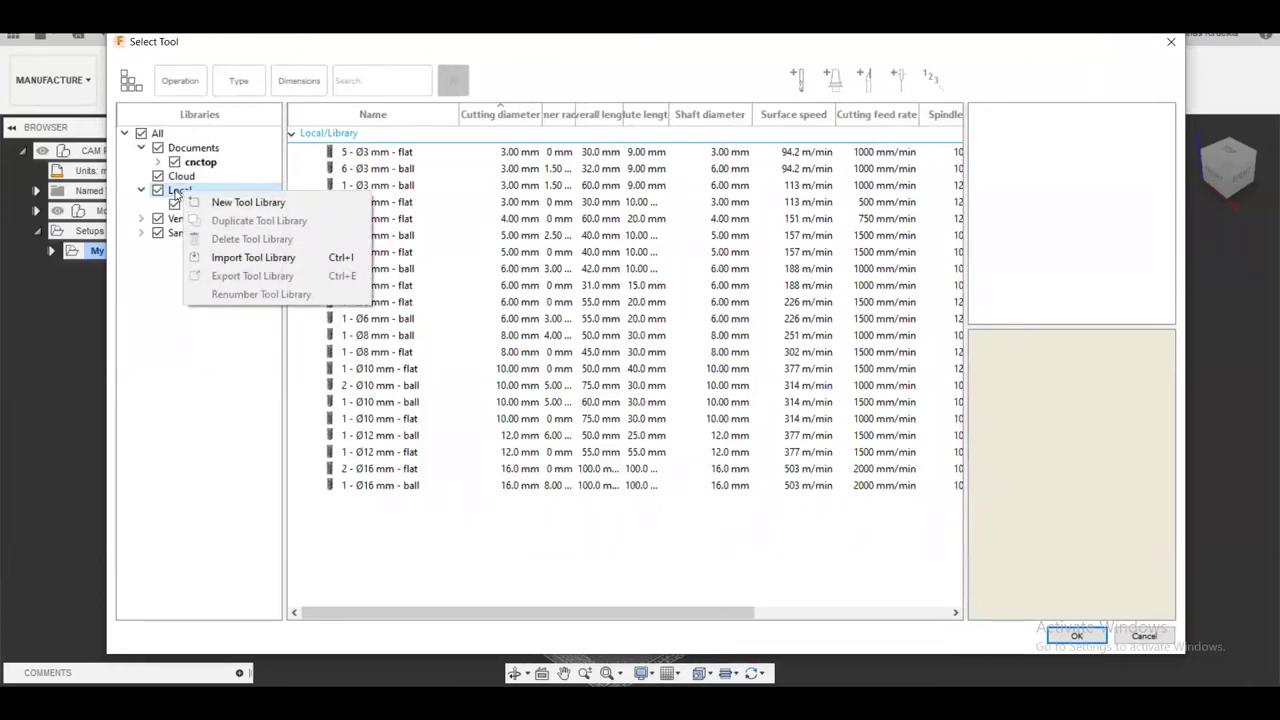
{"action": "left_click", "coordinate": [237, 259]}
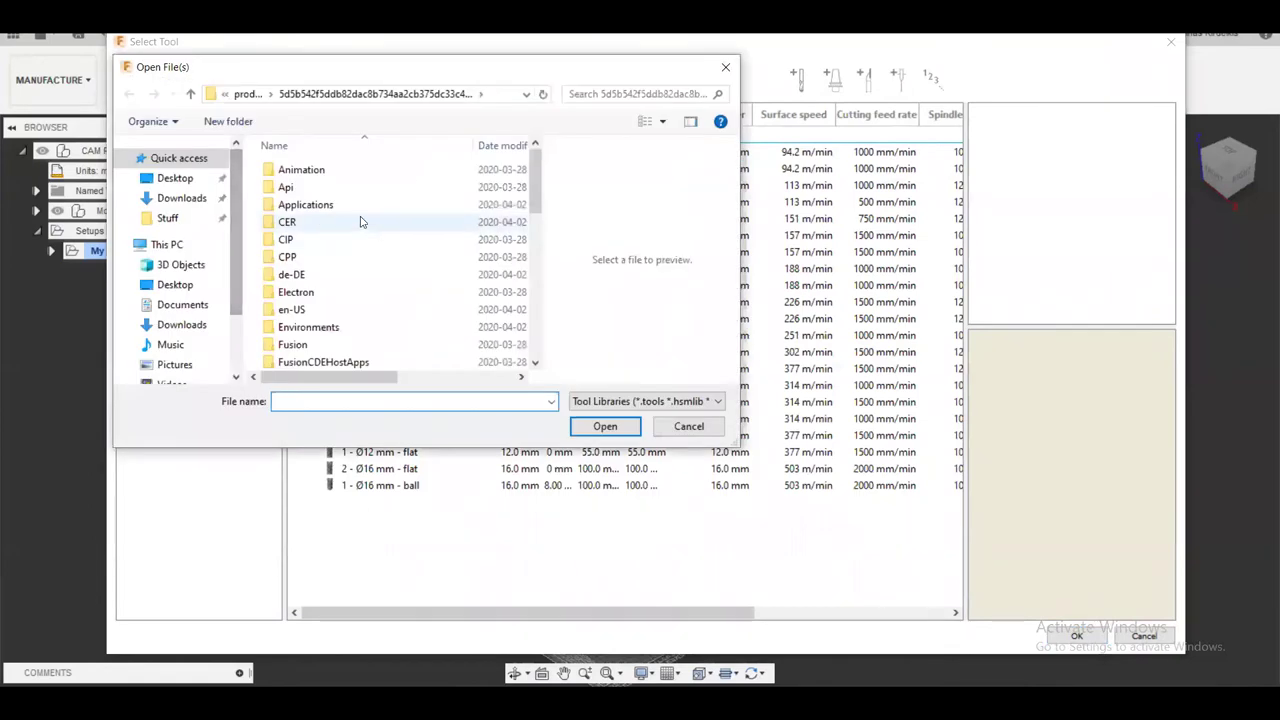
{"action": "left_click", "coordinate": [178, 184]}
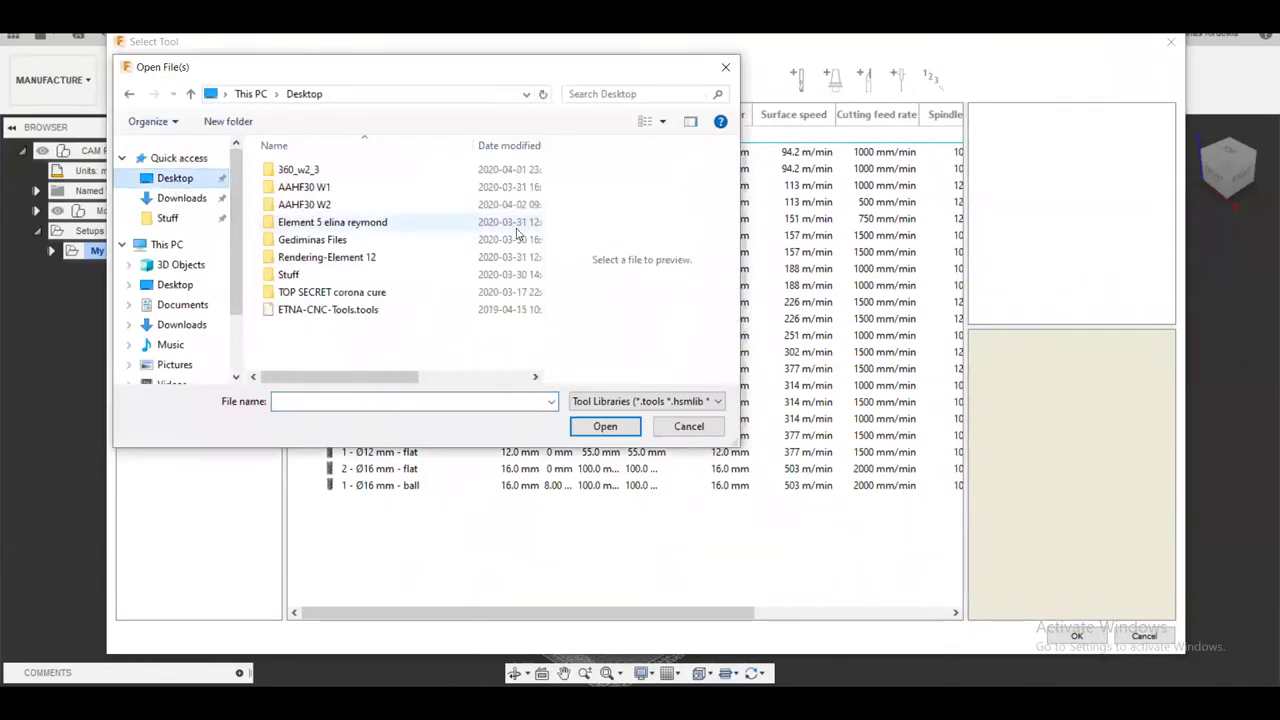
{"action": "left_click", "coordinate": [296, 313]}
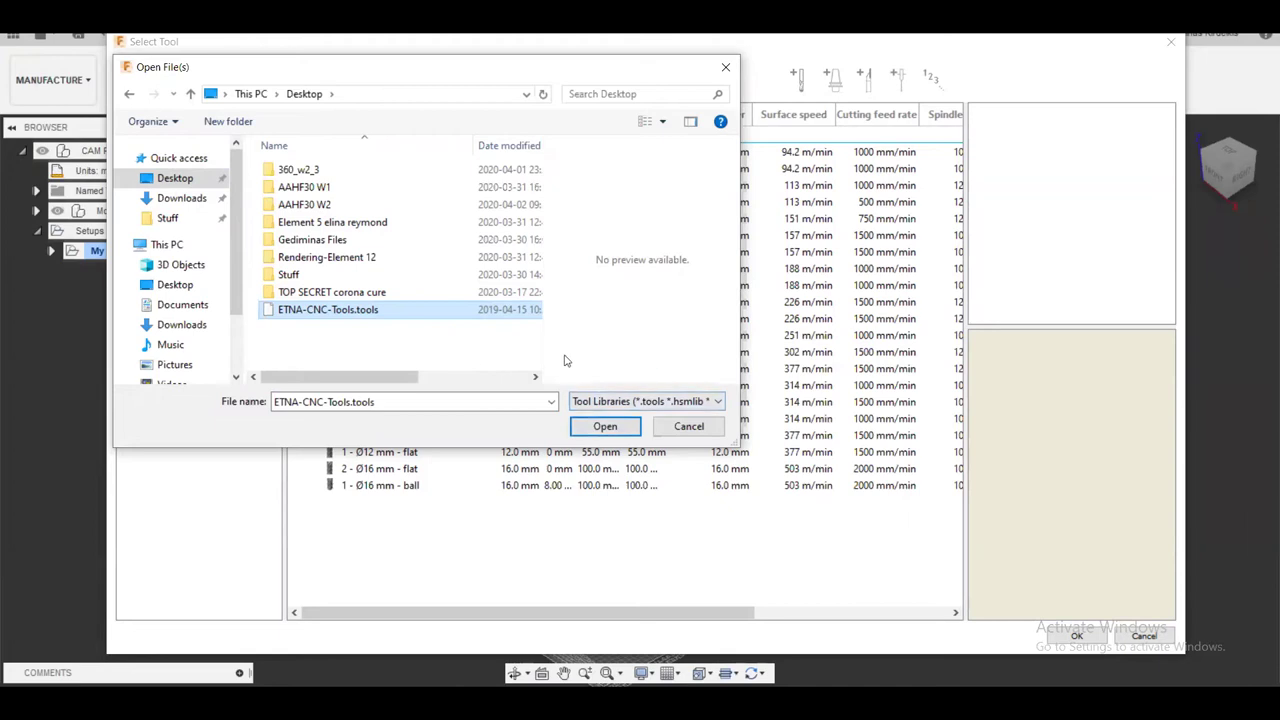
{"action": "left_click", "coordinate": [688, 427]}
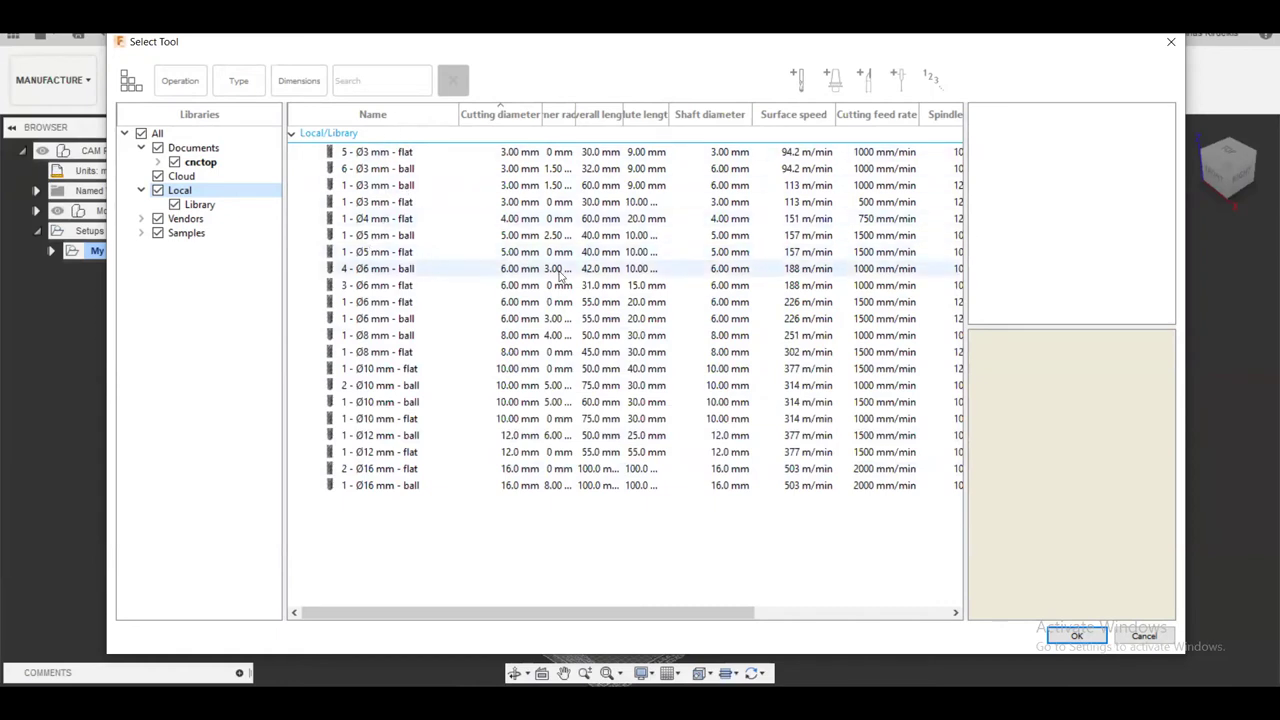
{"action": "left_click_drag", "start_coordinate": [603, 612], "coordinate": [940, 622]}
{"action": "left_click_drag", "start_coordinate": [646, 612], "coordinate": [466, 606]}
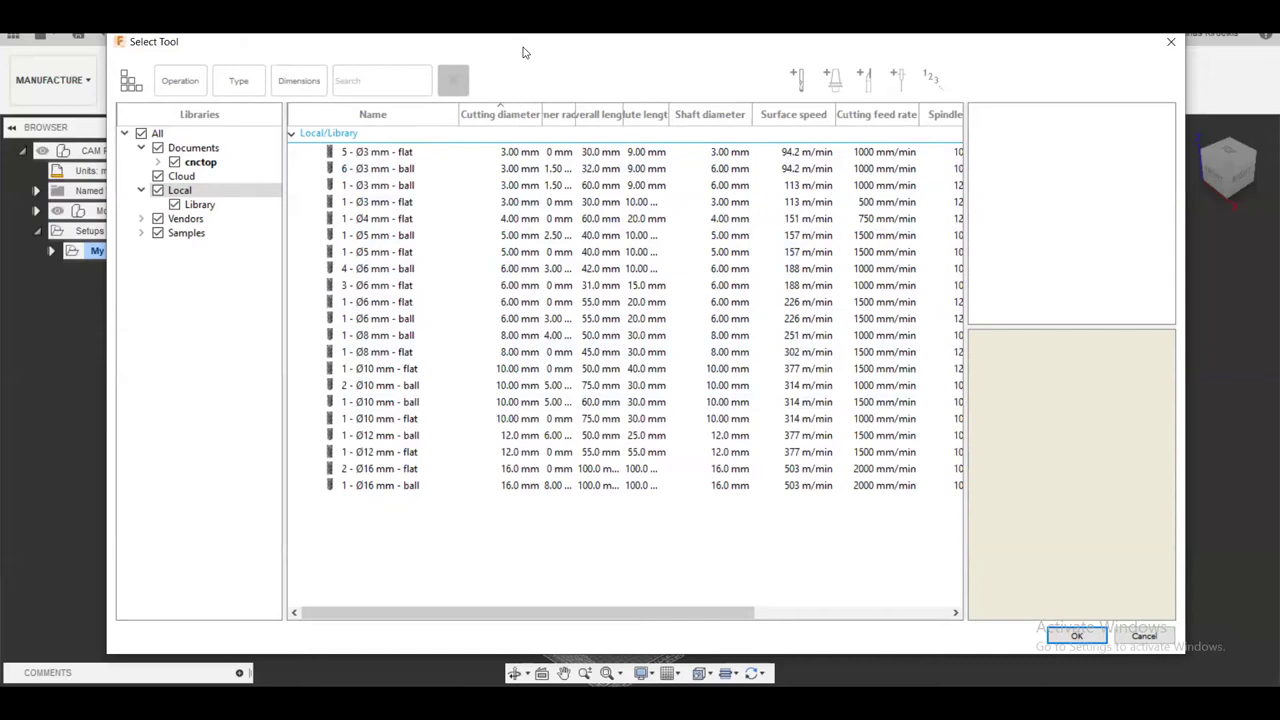
{"action": "left_click_drag", "start_coordinate": [522, 52], "coordinate": [893, 540]}
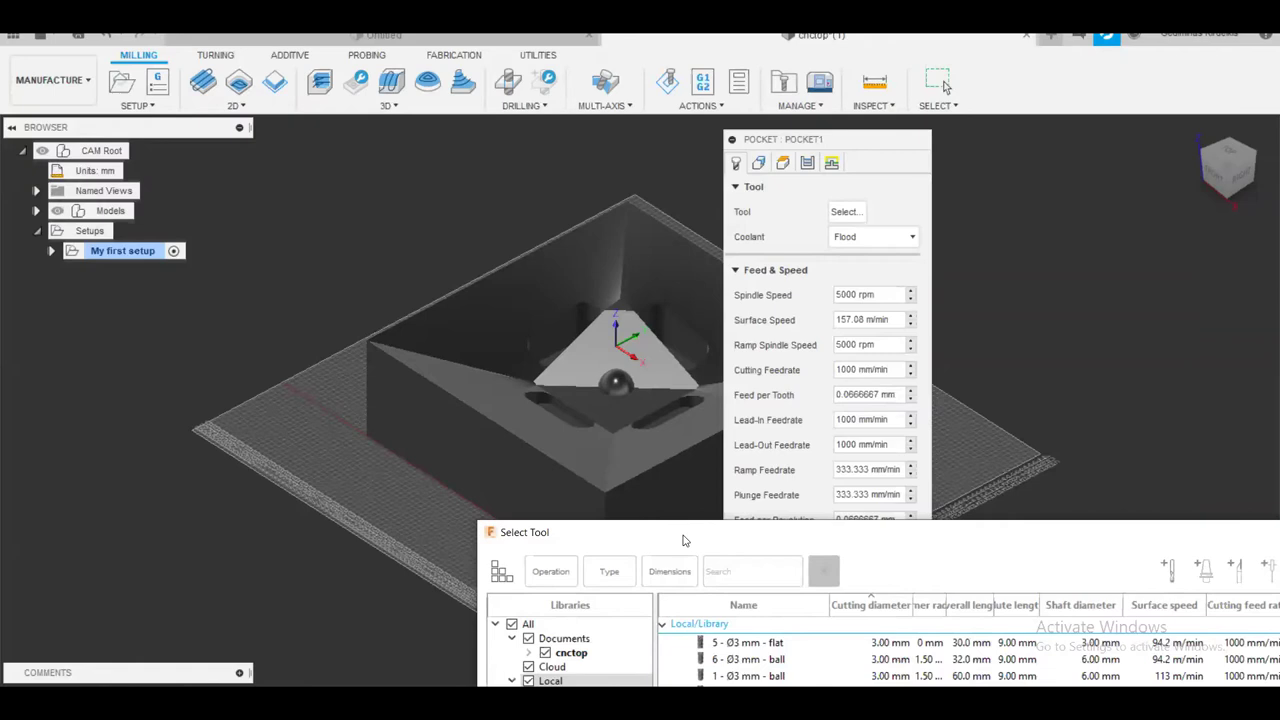
{"action": "left_click_drag", "start_coordinate": [684, 540], "coordinate": [321, 80]}
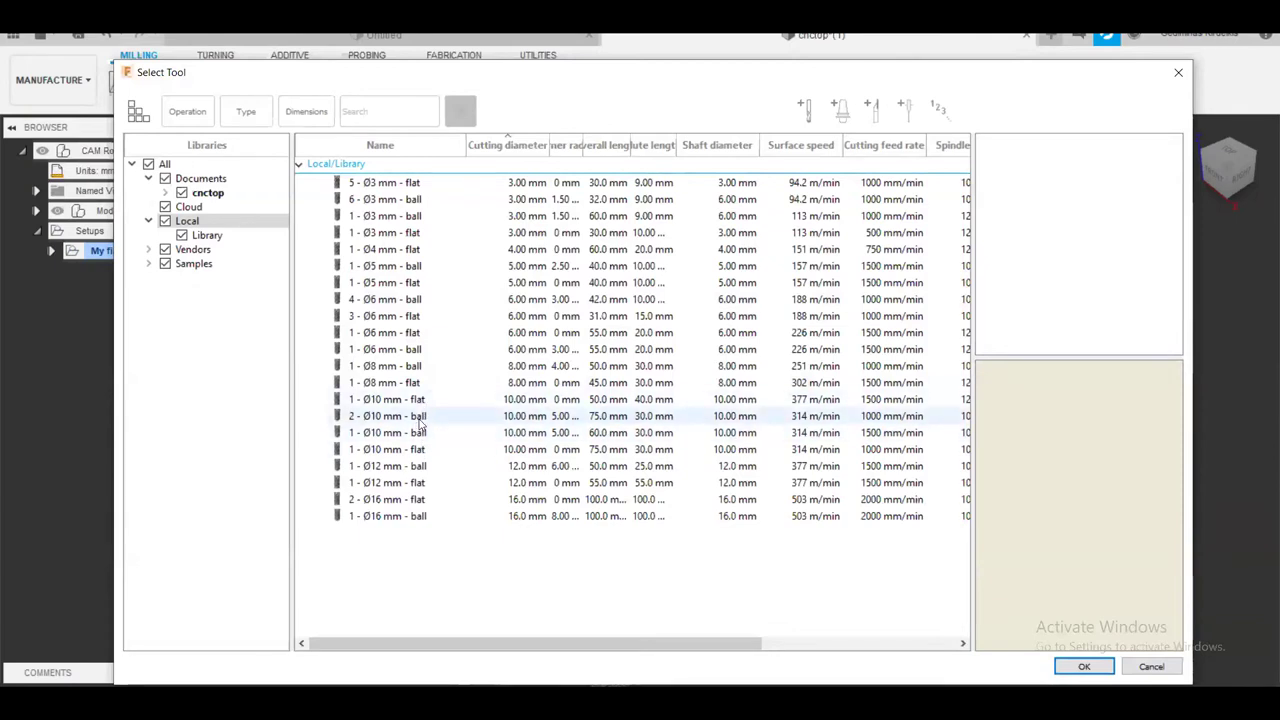
Compare the Ø10 mm flat and ball tools, then select 1 - Ø10 mm - ball
{"action": "left_click", "coordinate": [420, 420]}
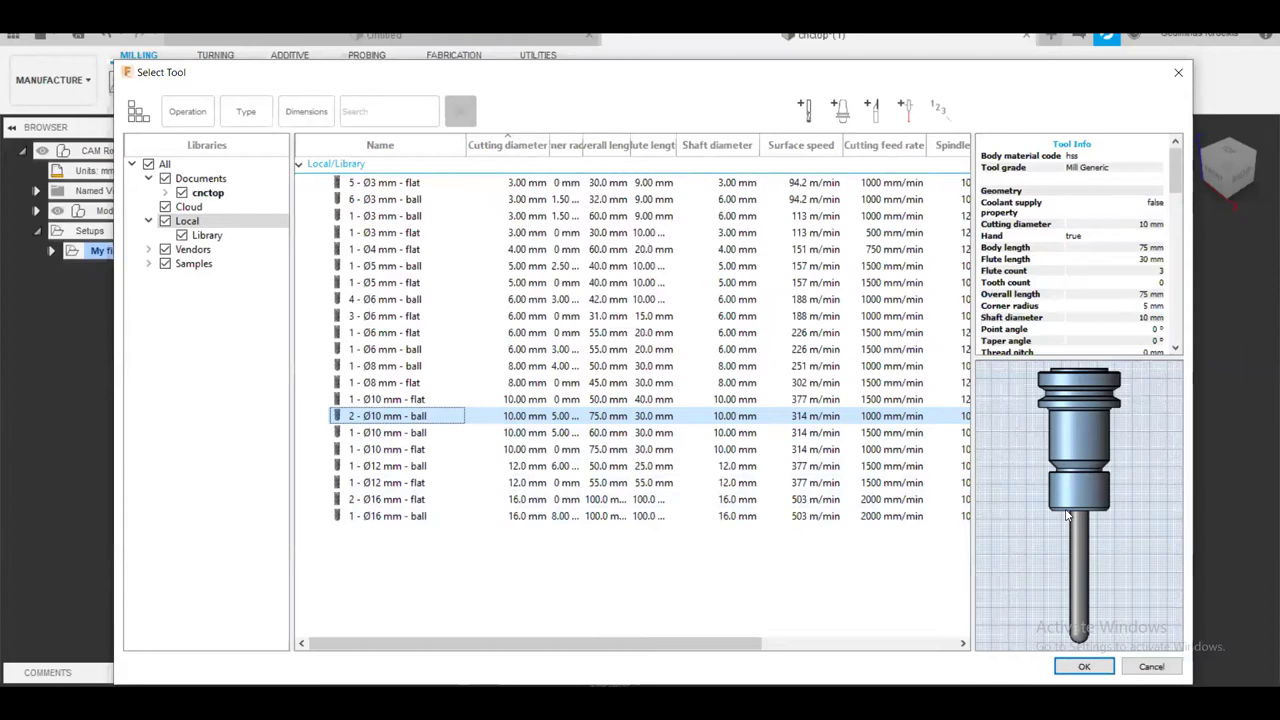
{"action": "left_click", "coordinate": [418, 400]}
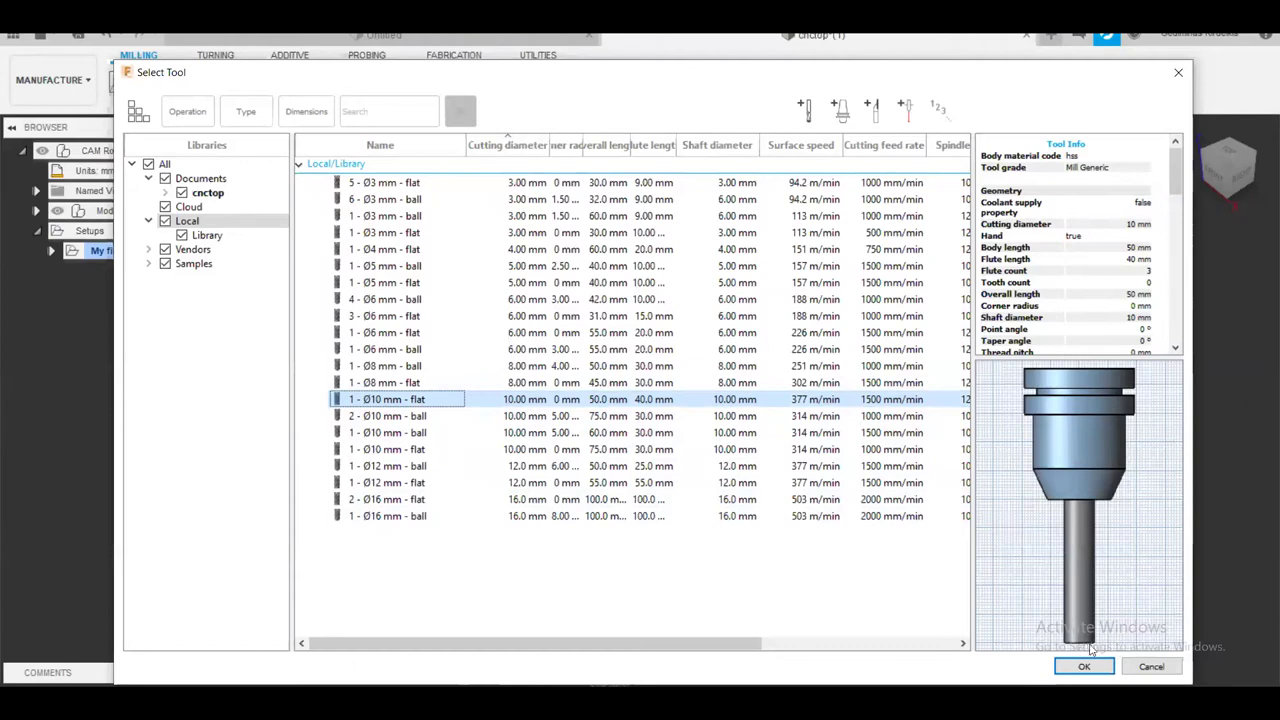
{"action": "left_click", "coordinate": [362, 415]}
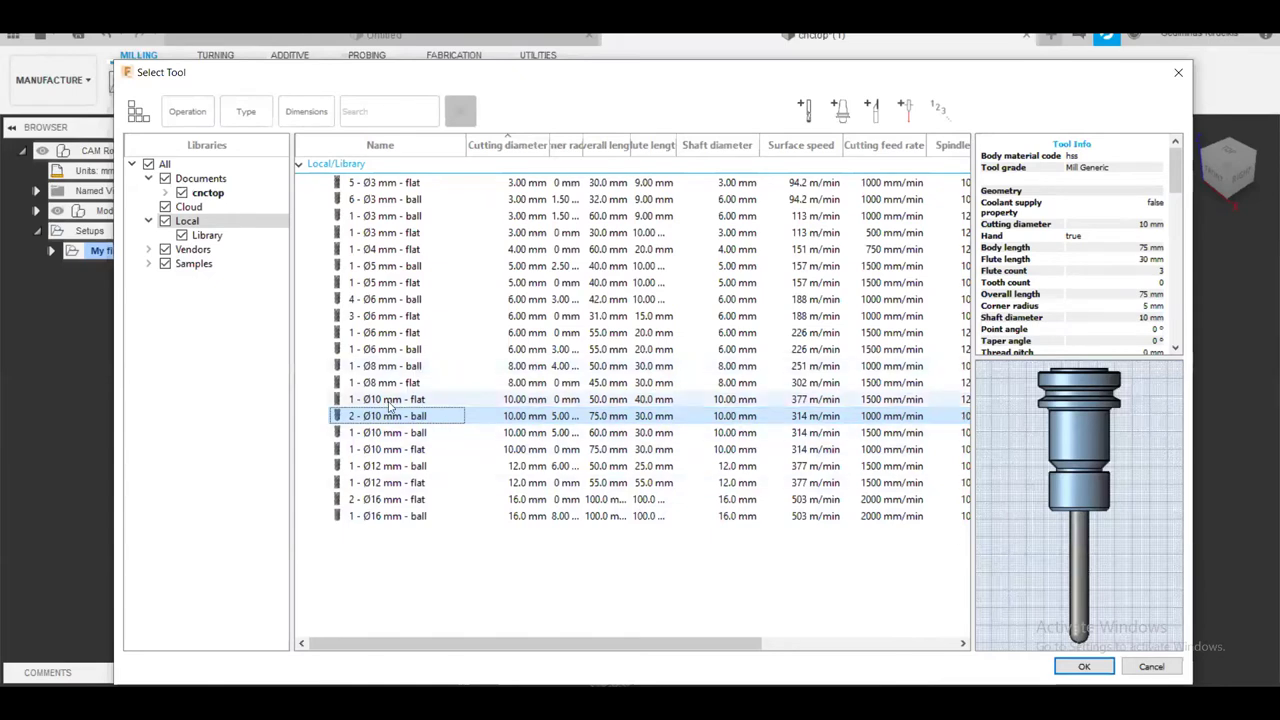
{"action": "left_click", "coordinate": [560, 399]}
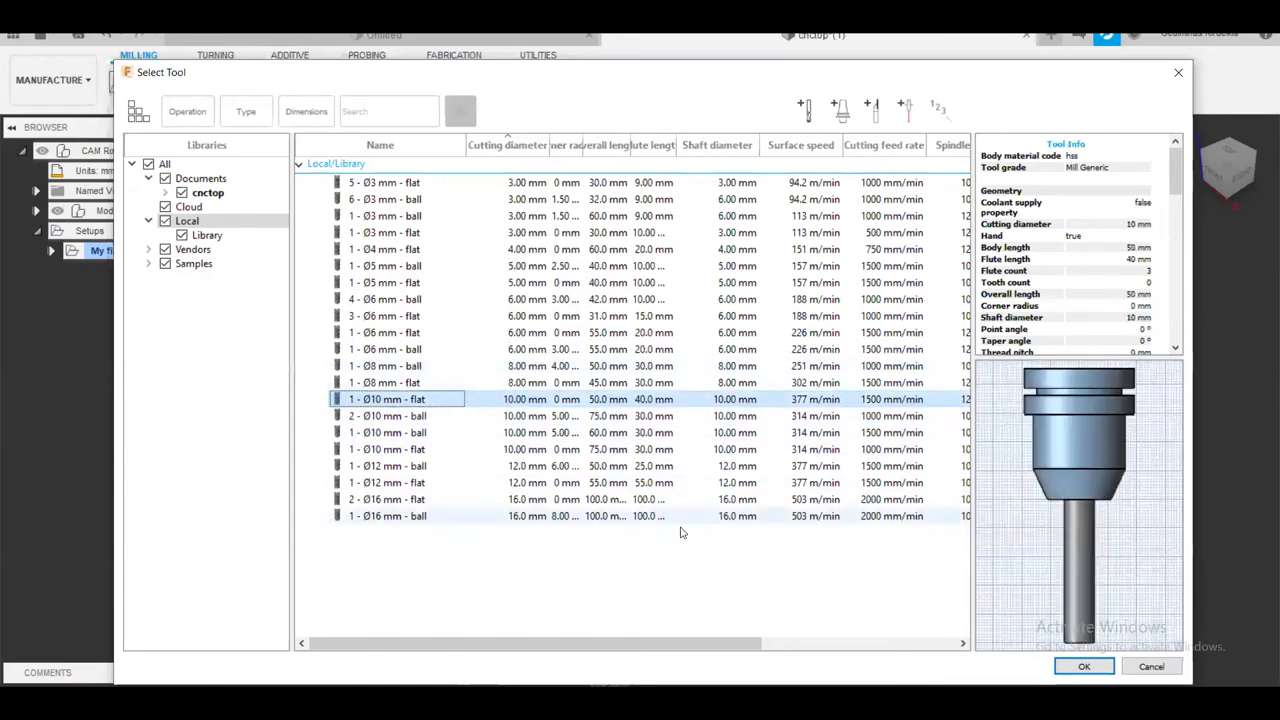
{"action": "left_click", "coordinate": [444, 414]}
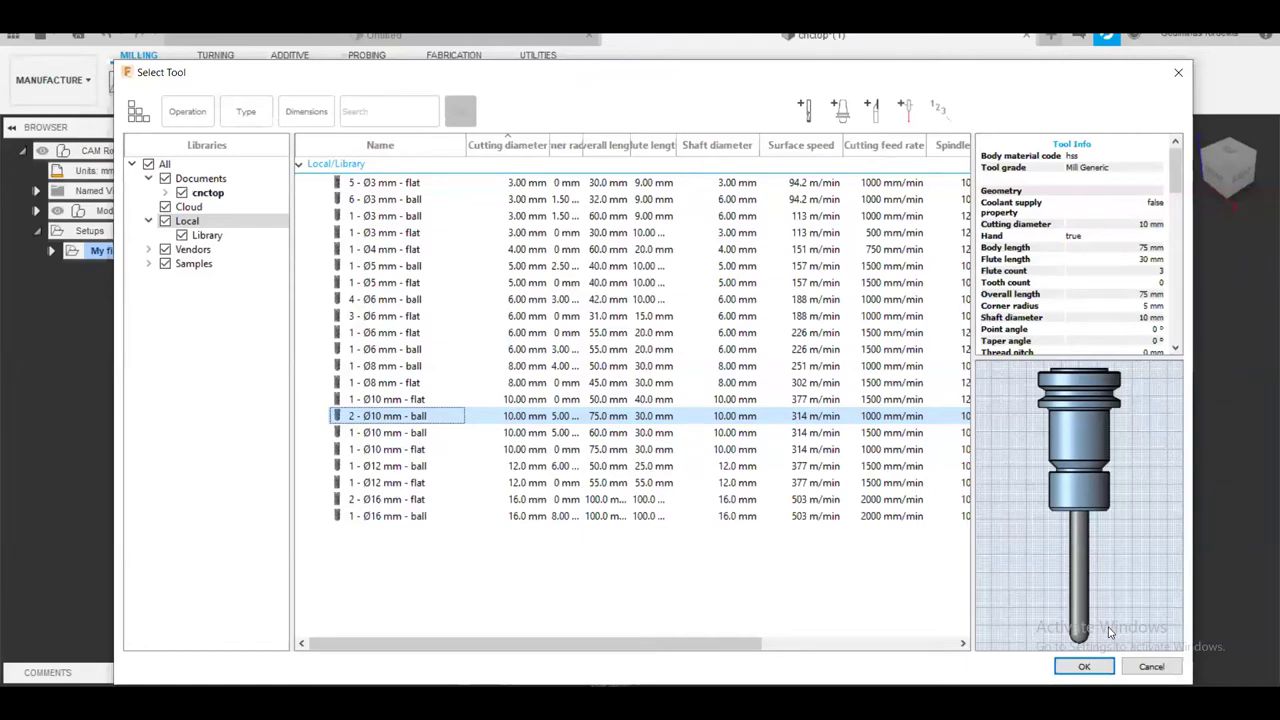
{"action": "key", "text": "Up"}
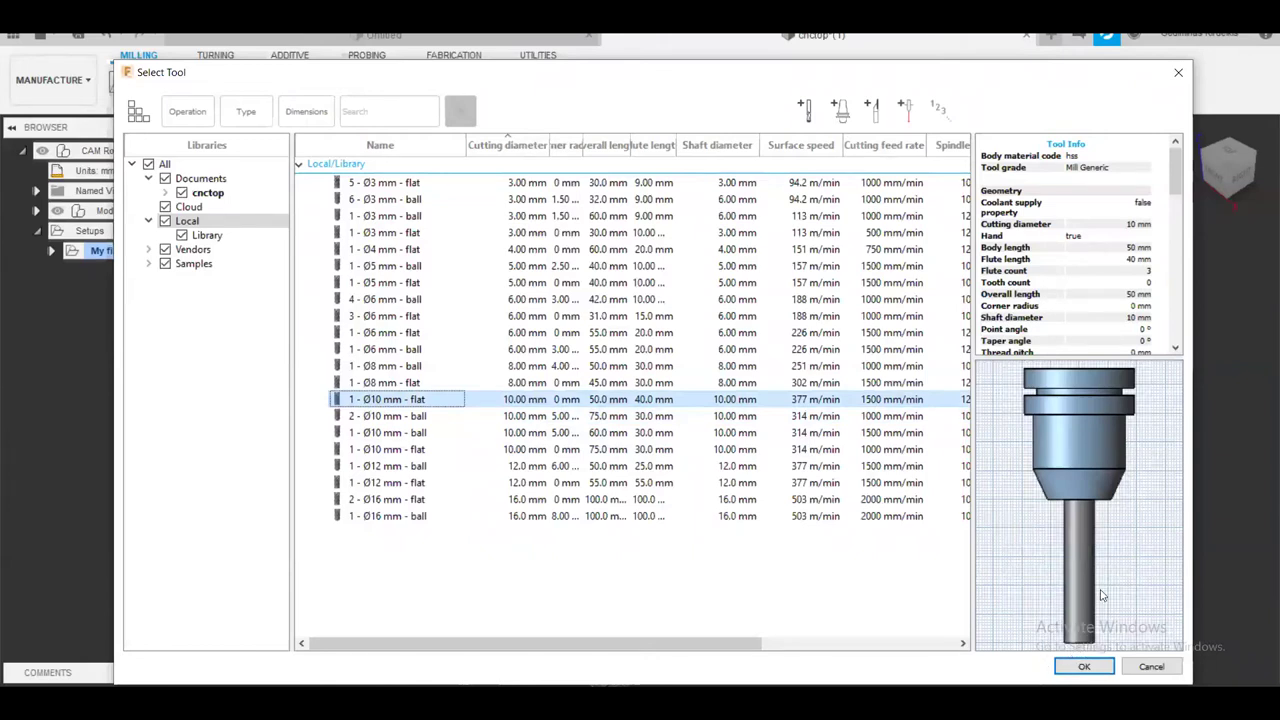
{"action": "key", "text": "Down"}
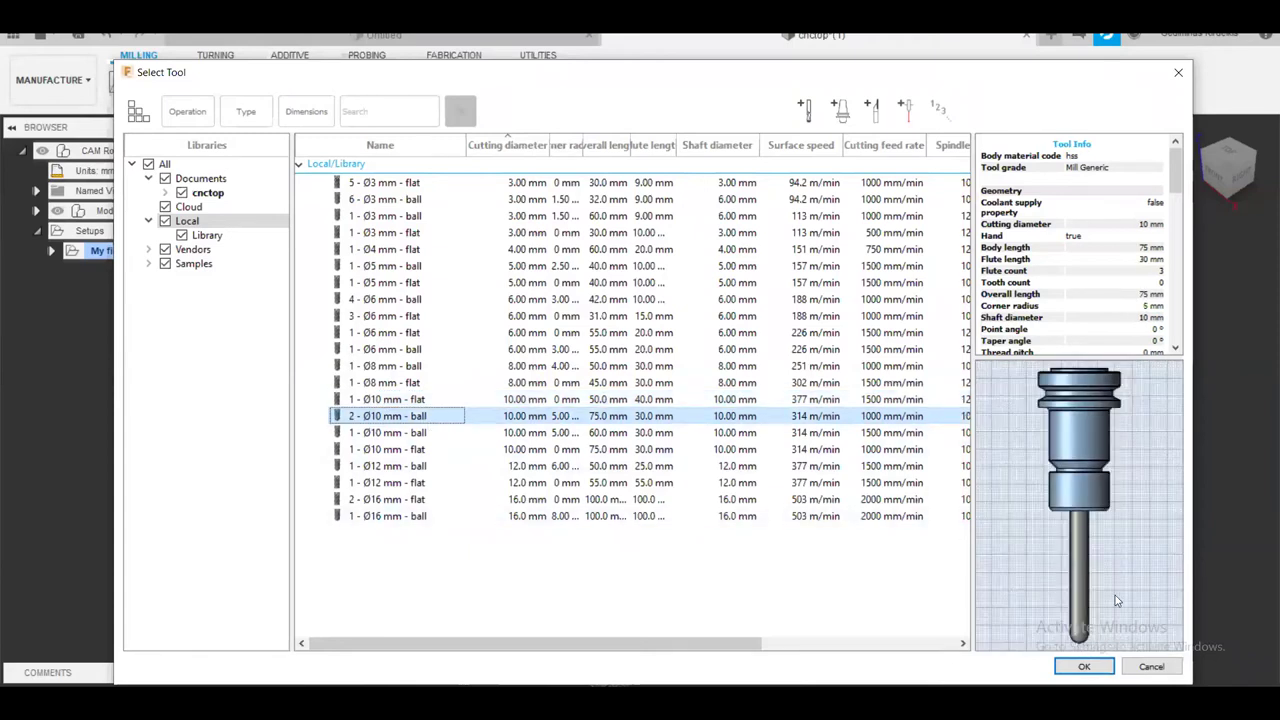
{"action": "left_click", "coordinate": [425, 437]}
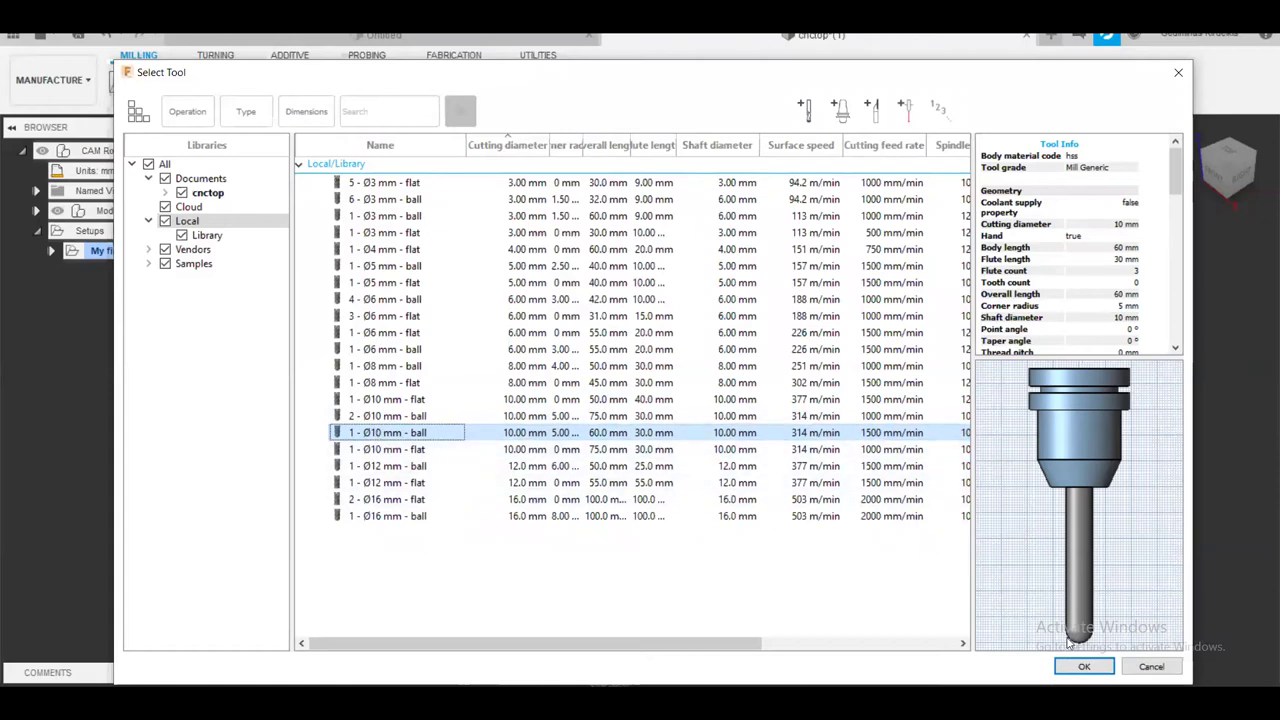
{"action": "left_click", "coordinate": [1086, 667]}
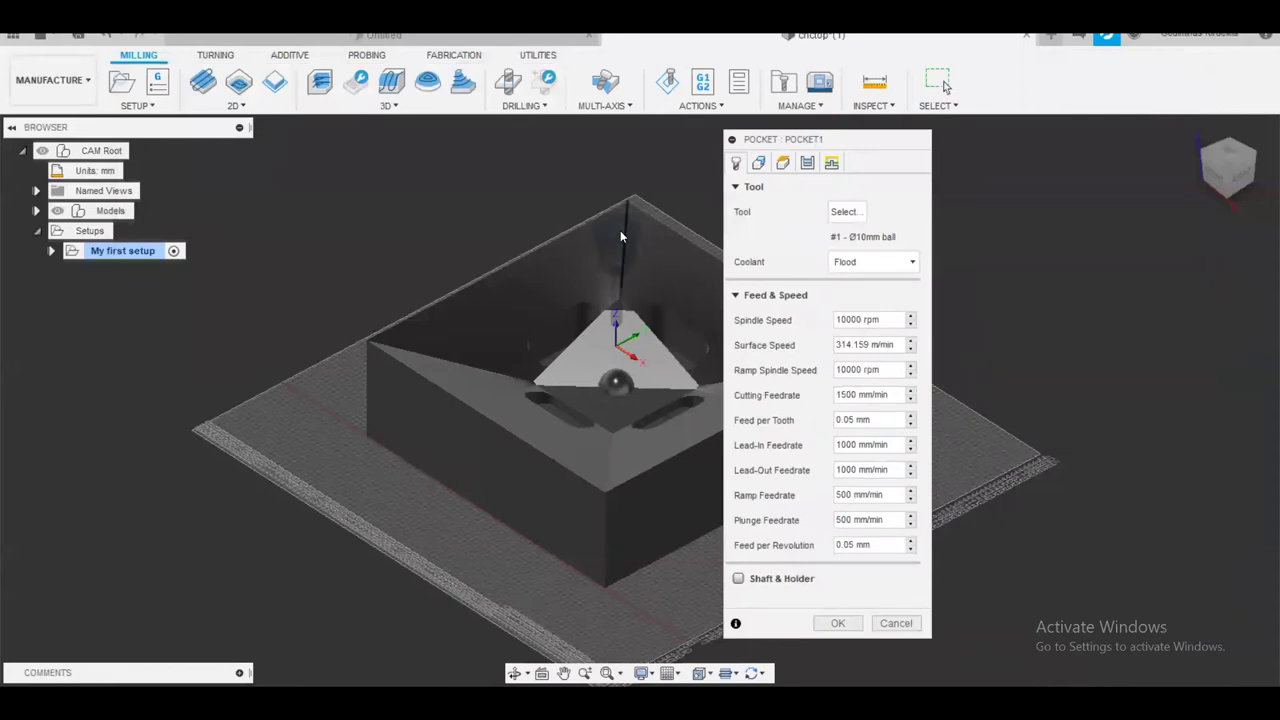
{"action": "scroll", "coordinate": [621, 216], "scroll_direction": "up", "scroll_amount": 5}
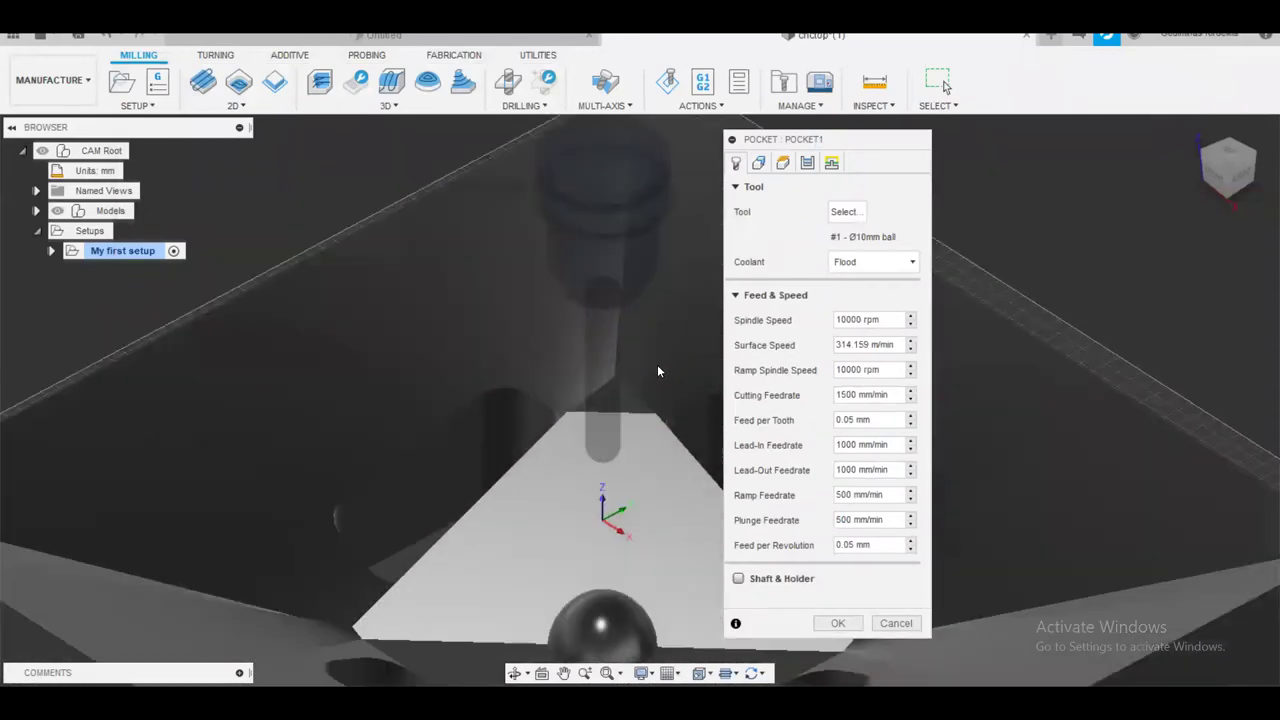
{"action": "scroll", "coordinate": [618, 446], "scroll_direction": "down", "scroll_amount": 2}
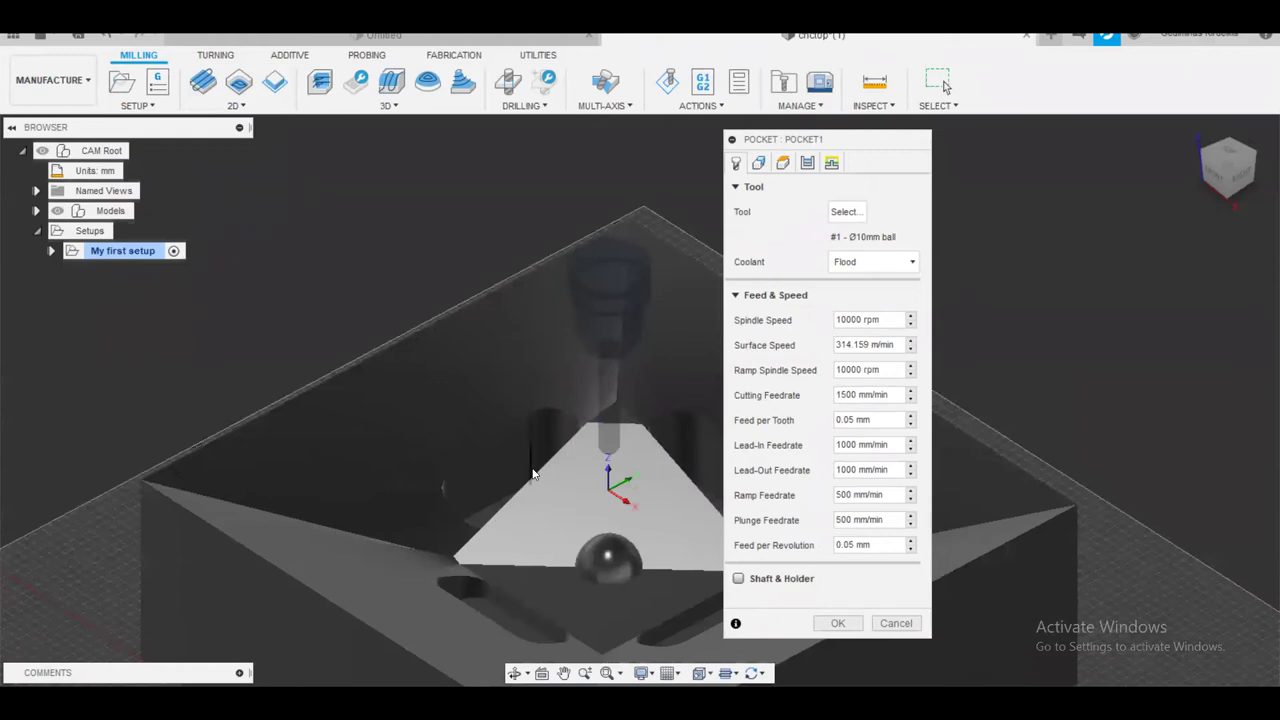
{"action": "scroll", "coordinate": [505, 440], "scroll_direction": "down", "scroll_amount": 3}
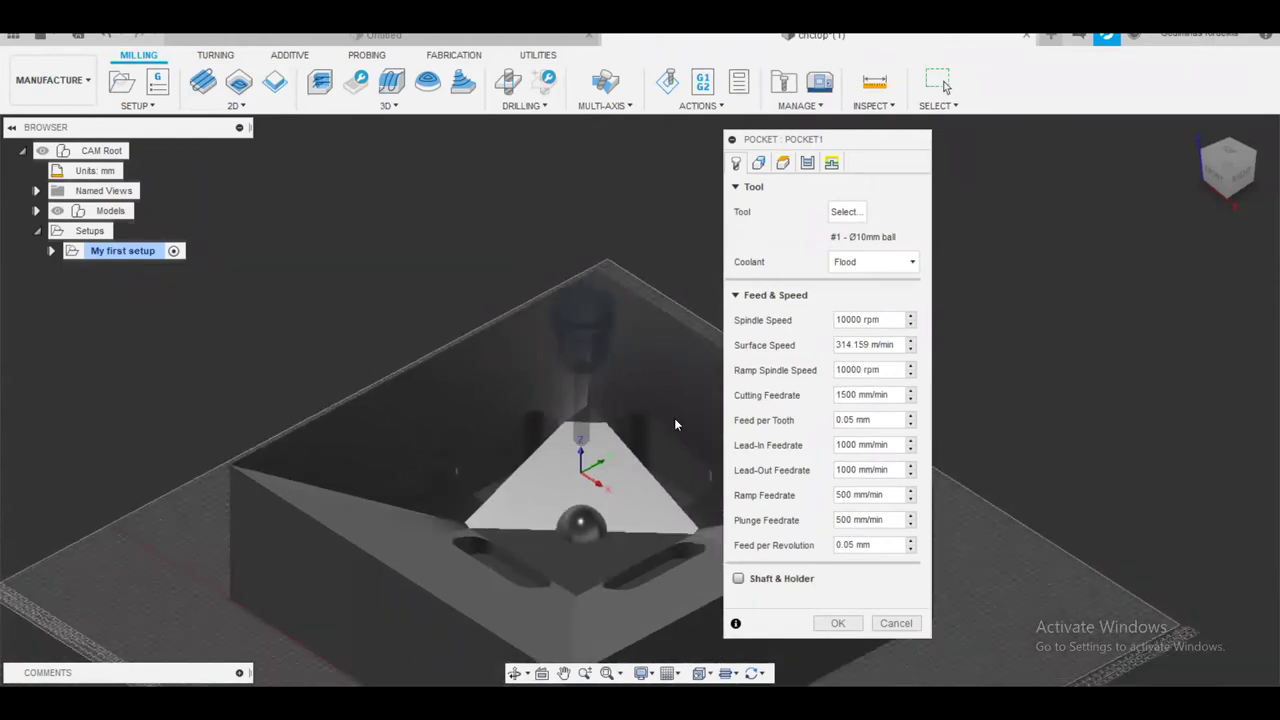
{"action": "left_click_drag", "start_coordinate": [805, 133], "coordinate": [1046, 141]}
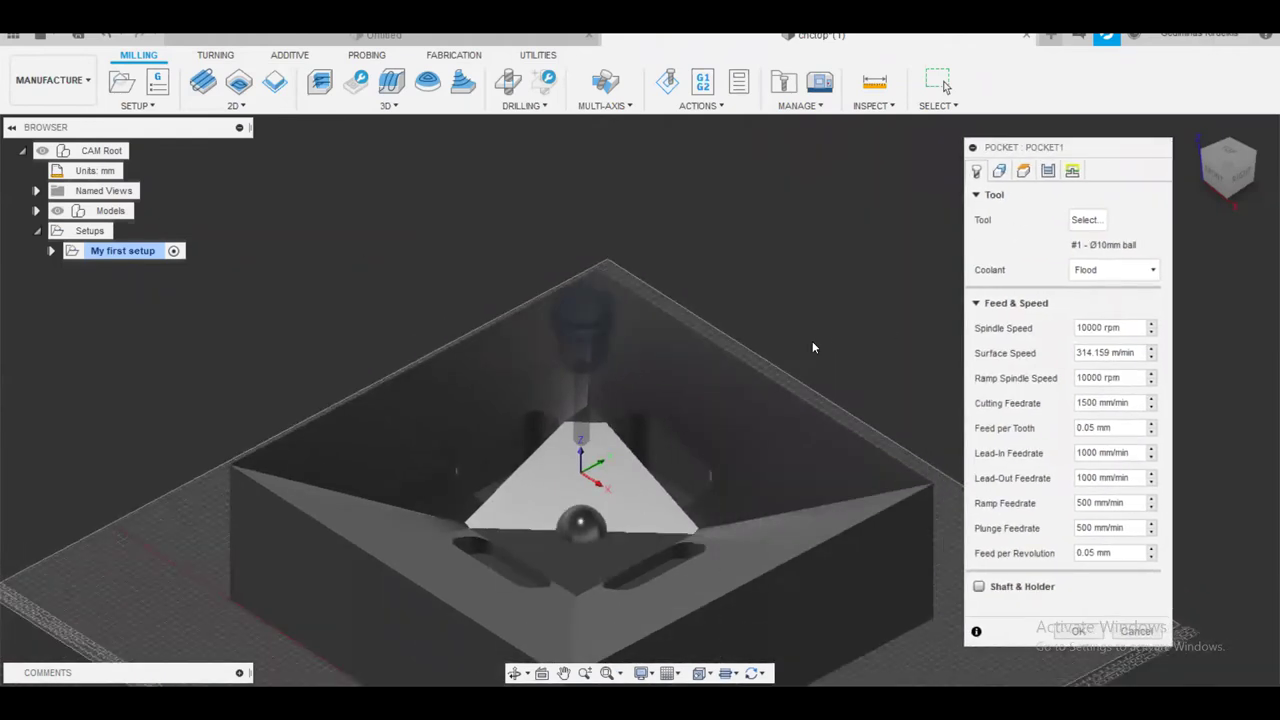
{"action": "scroll", "coordinate": [797, 390], "scroll_direction": "down", "scroll_amount": 1}
{"action": "middle_click_drag", "start_coordinate": [790, 340], "coordinate": [771, 228]}
{"action": "left_click_drag", "start_coordinate": [1068, 150], "coordinate": [932, 134]}
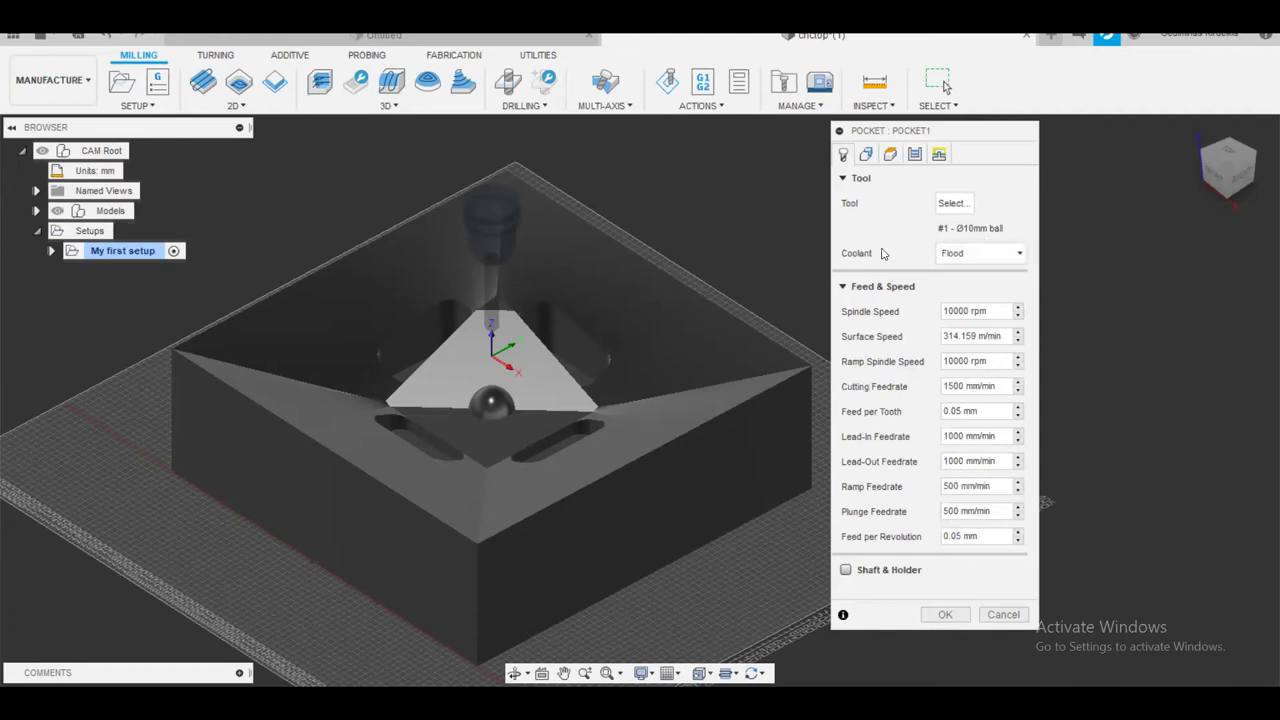
Keep Flood coolant and enable Shaft & Holder avoidance on the Tool tab
{"action": "left_click", "coordinate": [998, 261]}
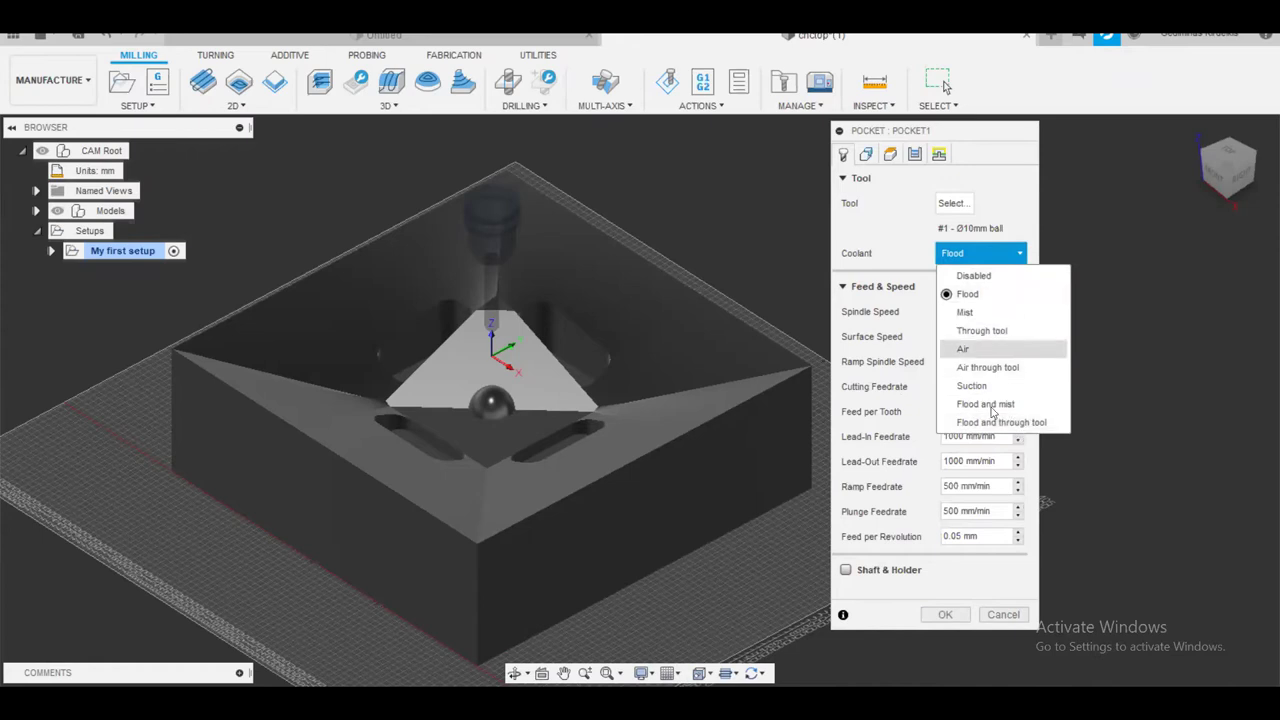
{"action": "left_click", "coordinate": [958, 253]}
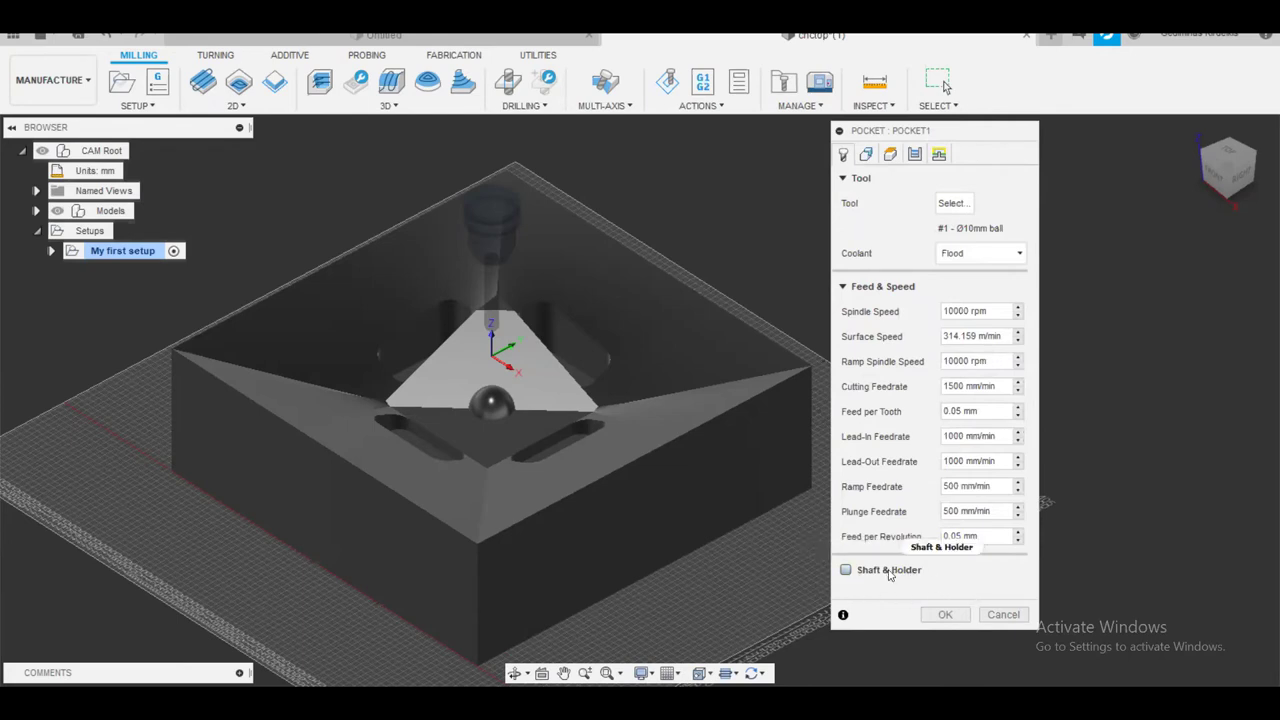
{"action": "left_click", "coordinate": [846, 571]}
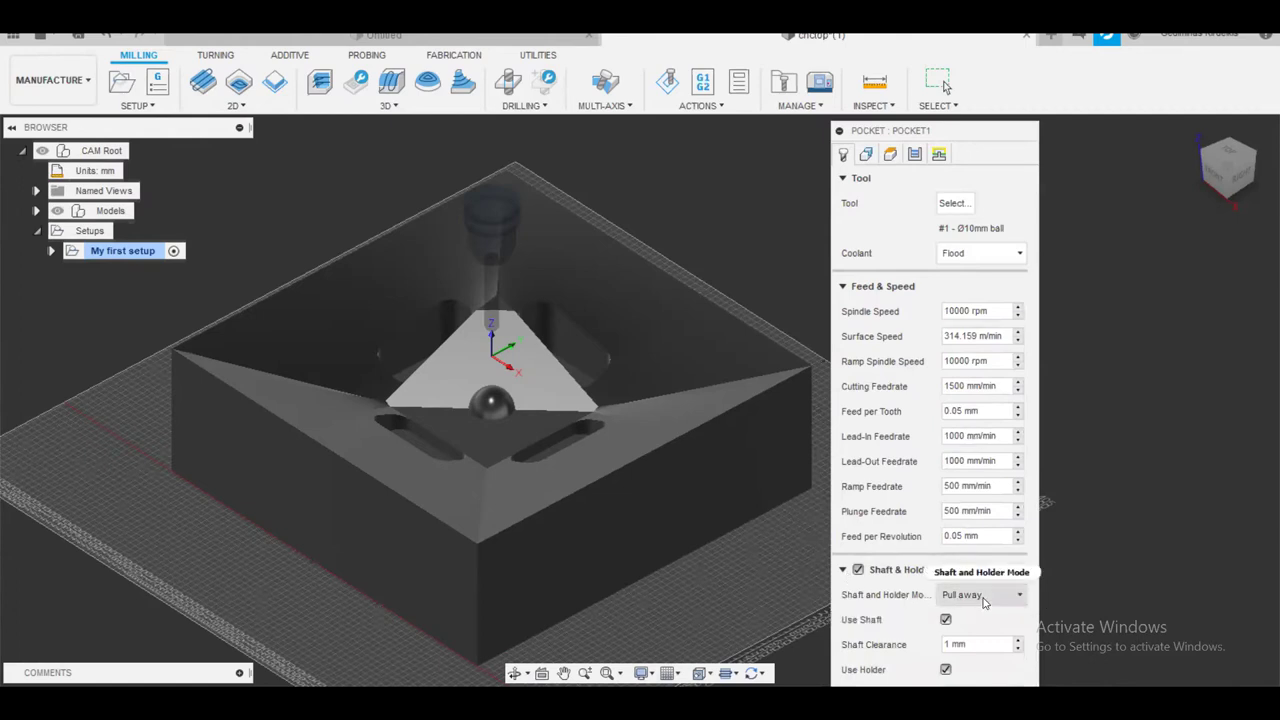
{"action": "mouse_move", "coordinate": [985, 601]}
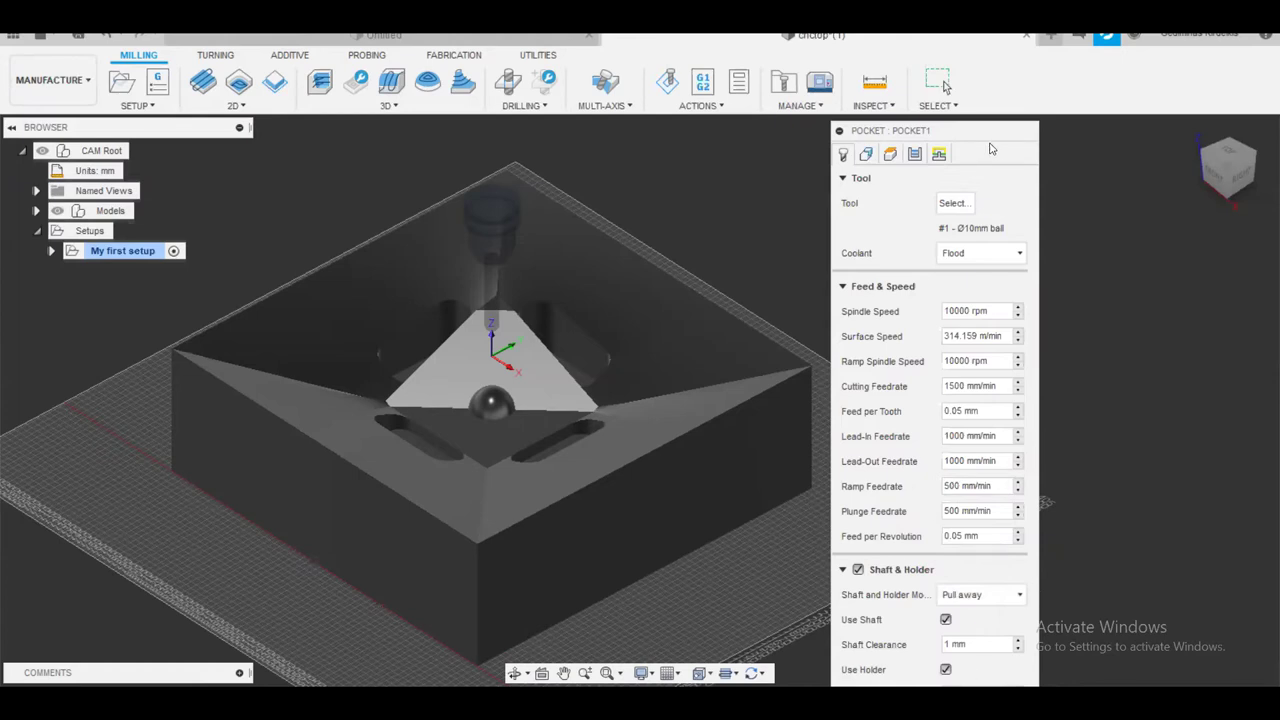
Move the Pocket dialog, settle on the Geometry tab, and select My first setup
{"action": "left_click_drag", "start_coordinate": [973, 136], "coordinate": [995, 61]}
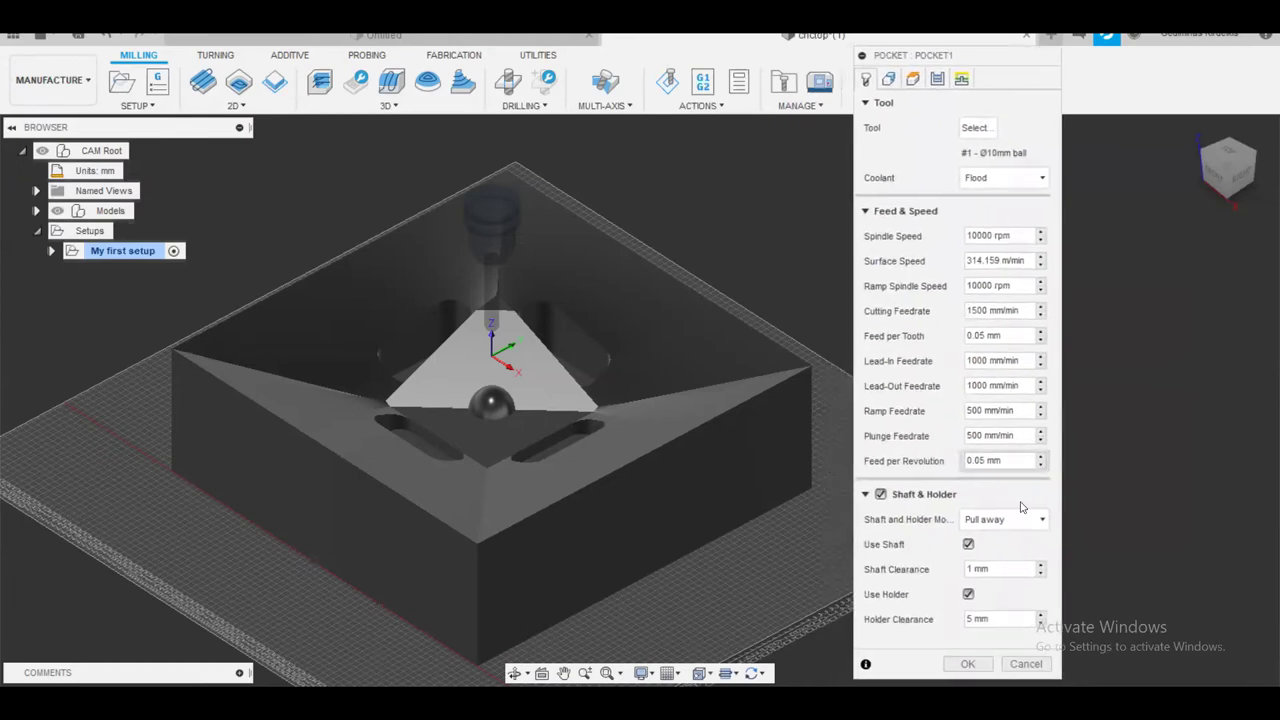
{"action": "mouse_move", "coordinate": [997, 527]}
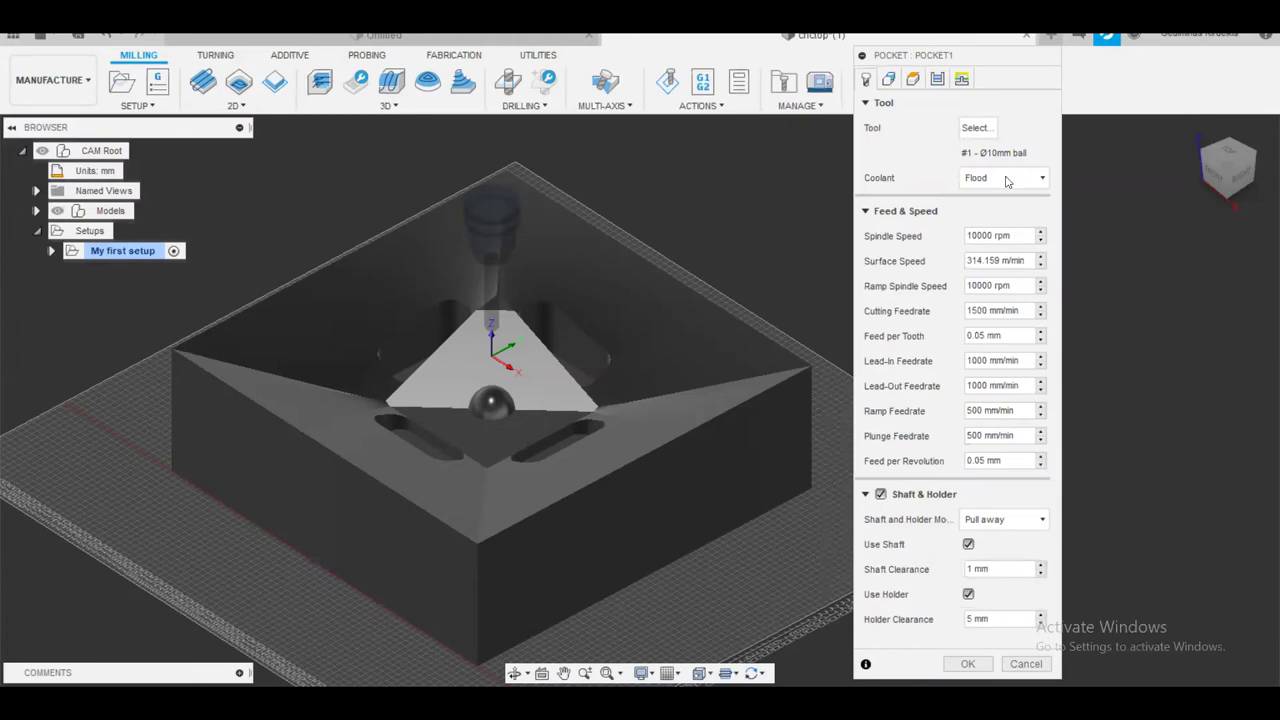
{"action": "left_click", "coordinate": [890, 82]}
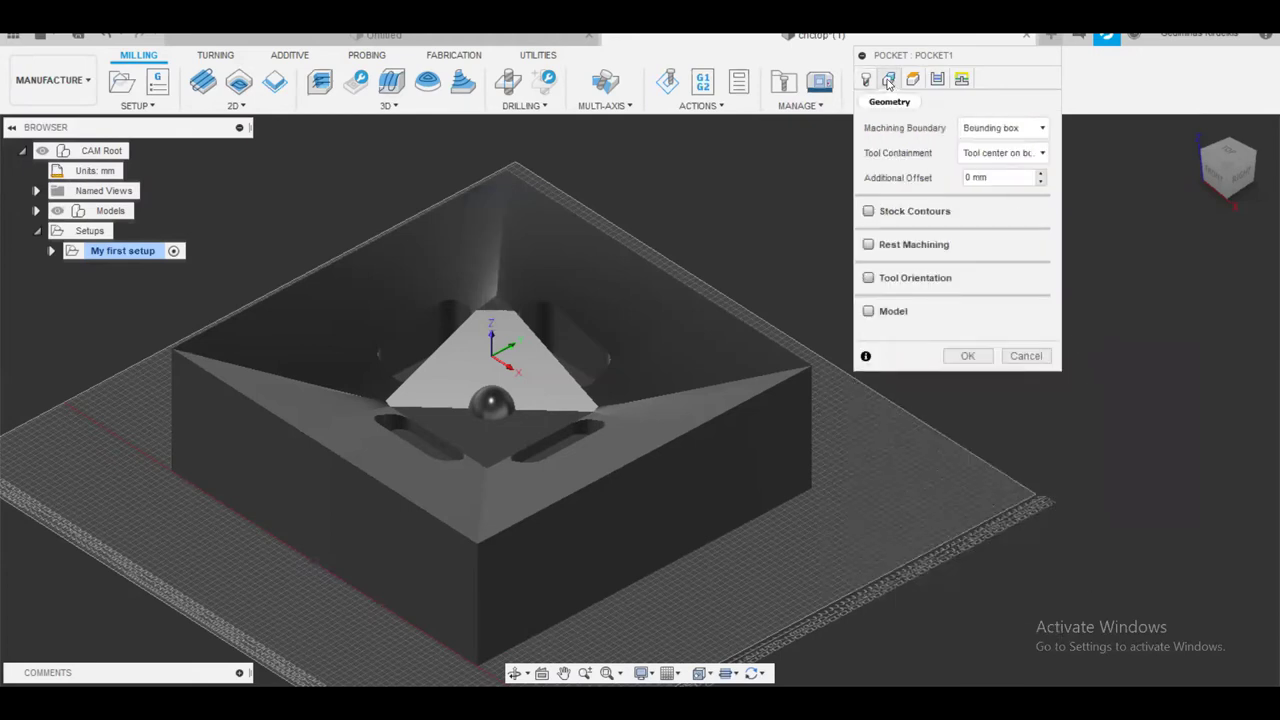
{"action": "left_click", "coordinate": [866, 80]}
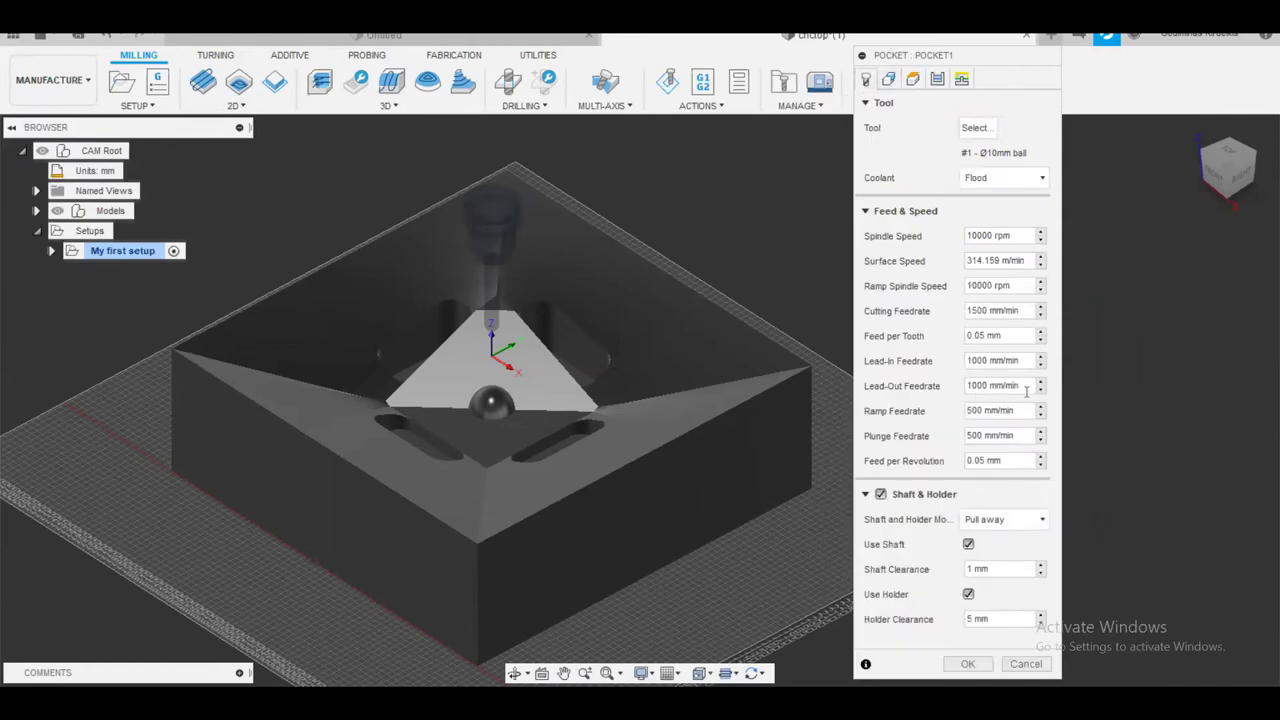
{"action": "left_click", "coordinate": [888, 80]}
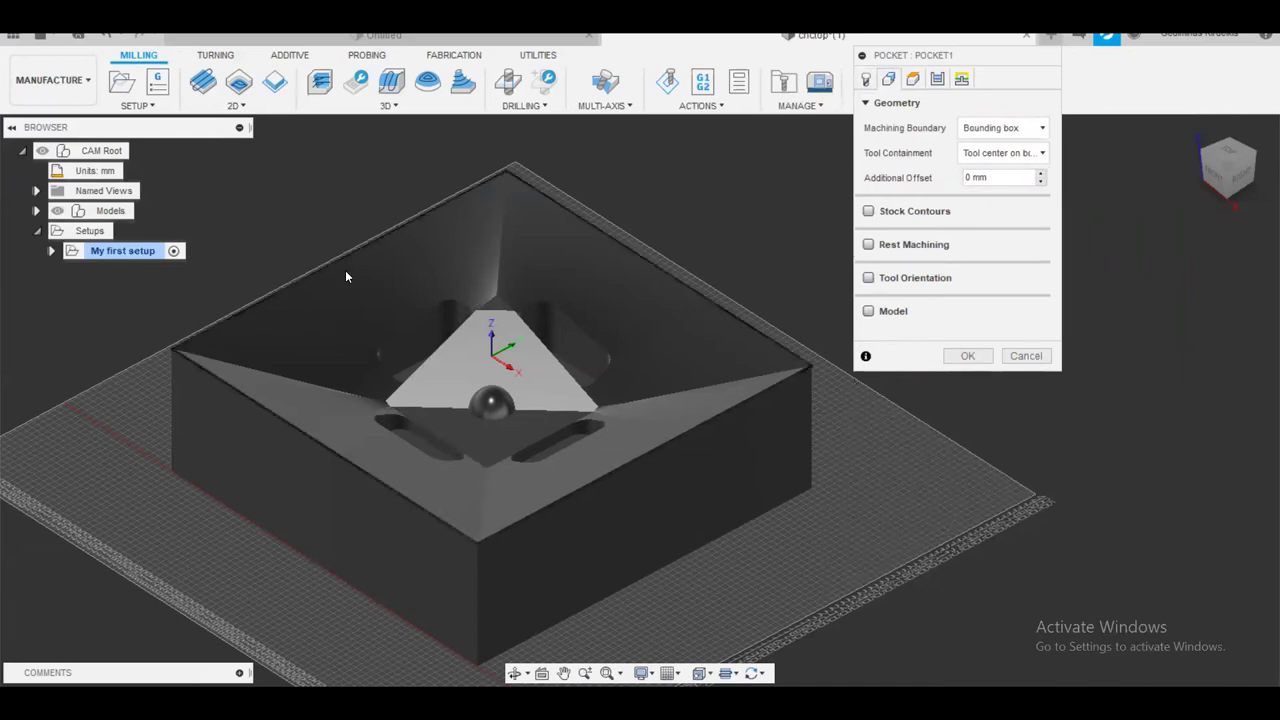
{"action": "left_click", "coordinate": [111, 258]}
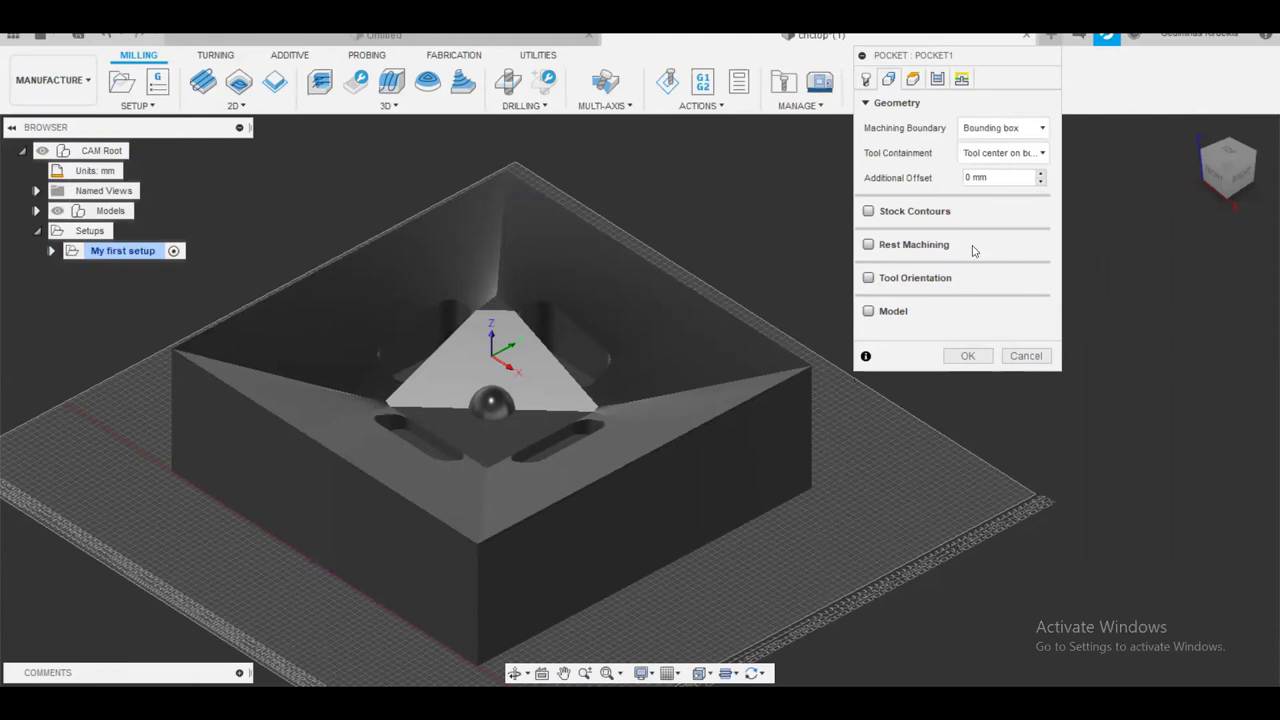
Show the Heights tab and zoom and pan to see the clearance plane
{"action": "left_click", "coordinate": [914, 82]}
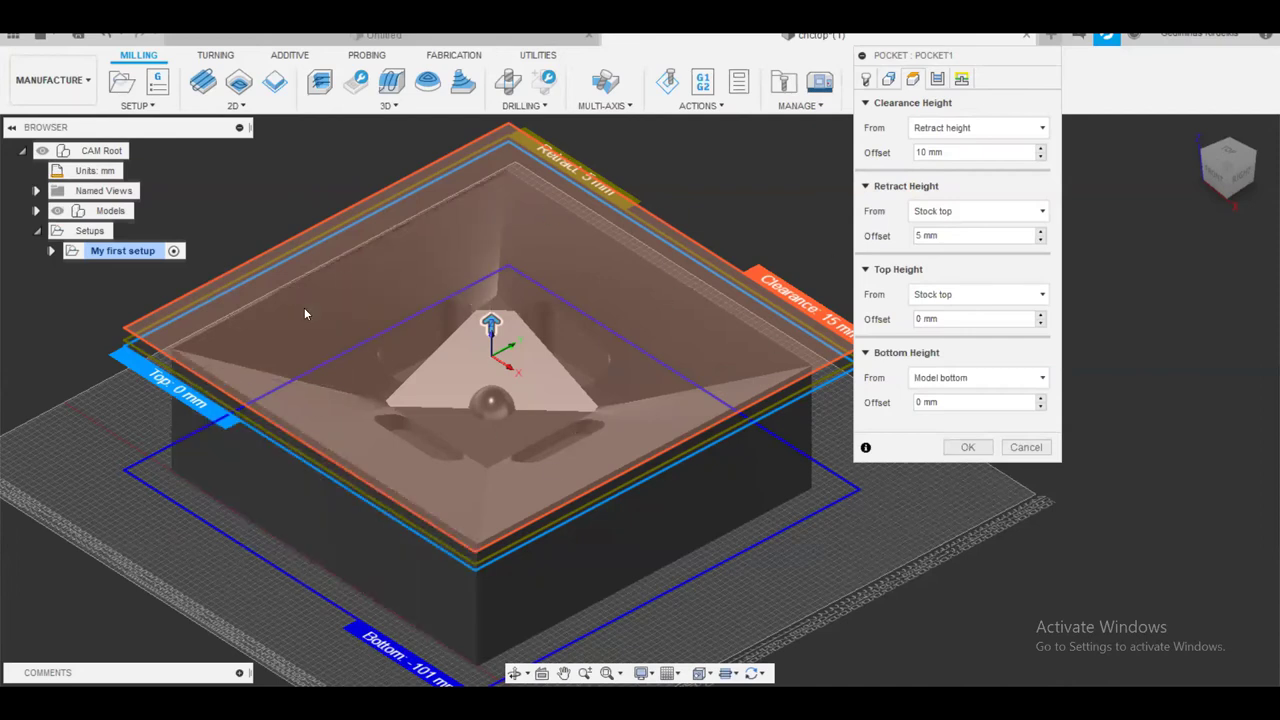
{"action": "scroll", "coordinate": [185, 519], "scroll_direction": "up", "scroll_amount": 2}
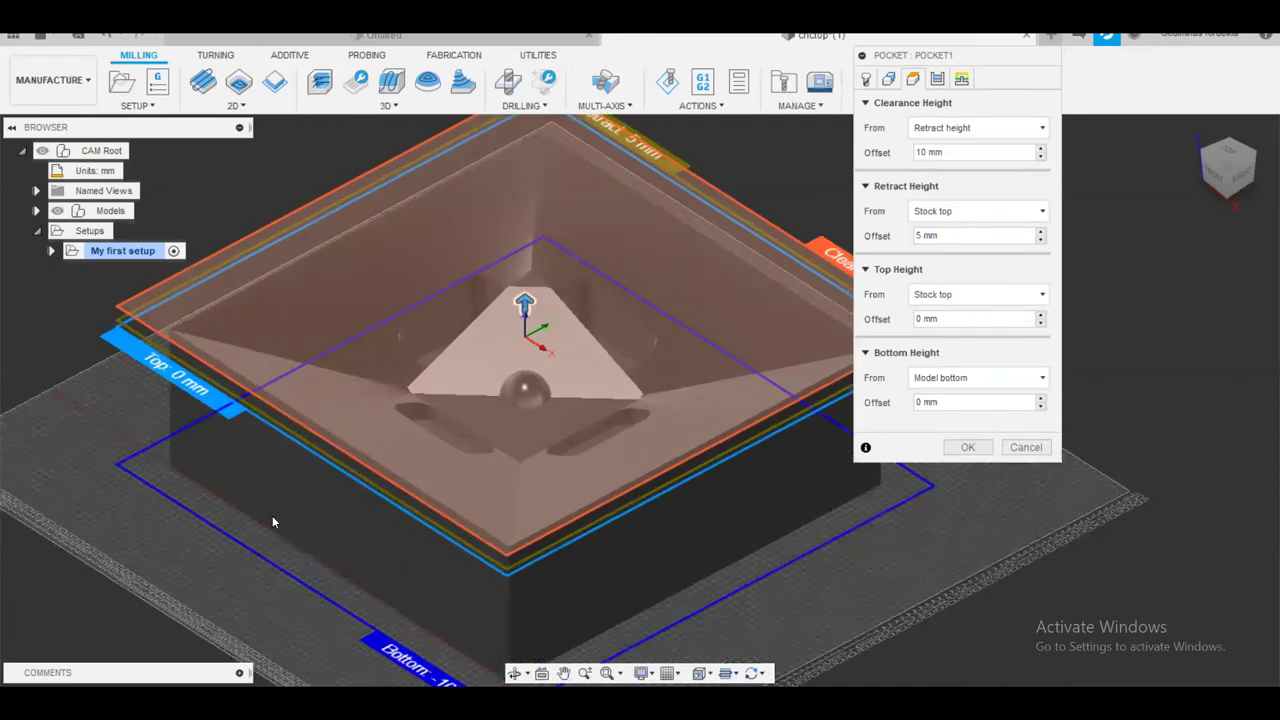
{"action": "scroll", "coordinate": [130, 378], "scroll_direction": "up", "scroll_amount": 4}
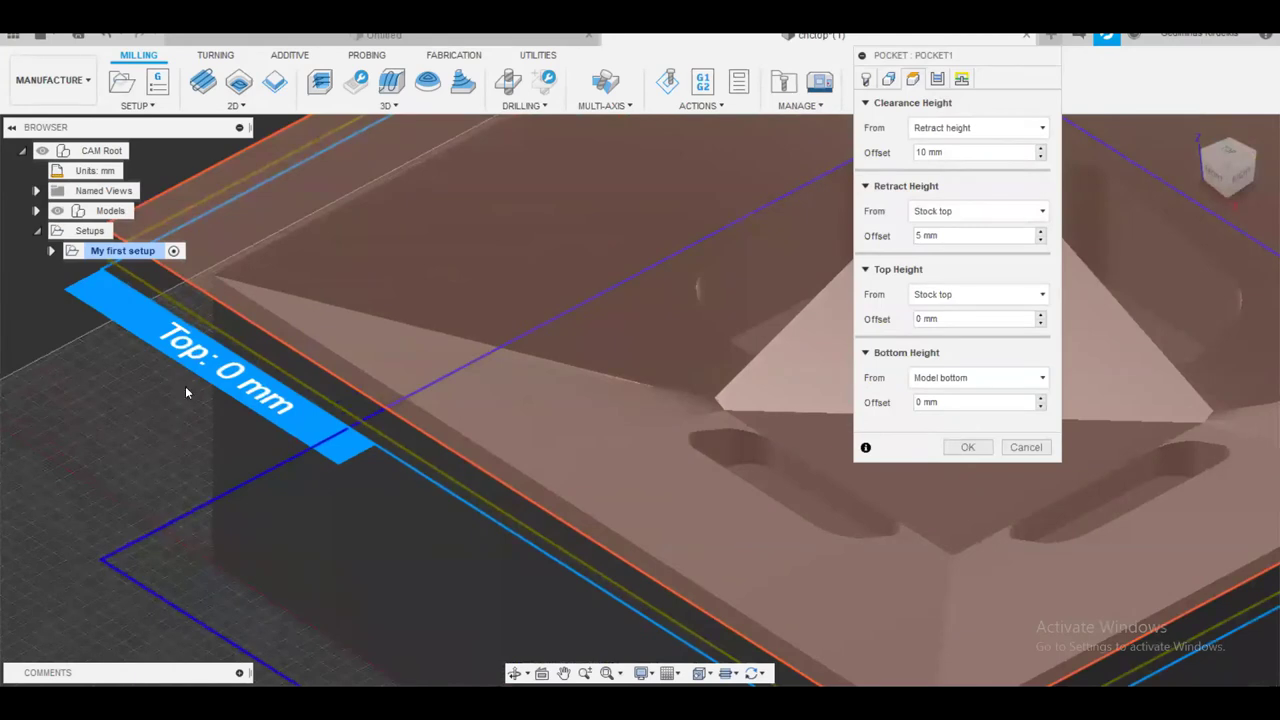
{"action": "scroll", "coordinate": [232, 431], "scroll_direction": "down", "scroll_amount": 6}
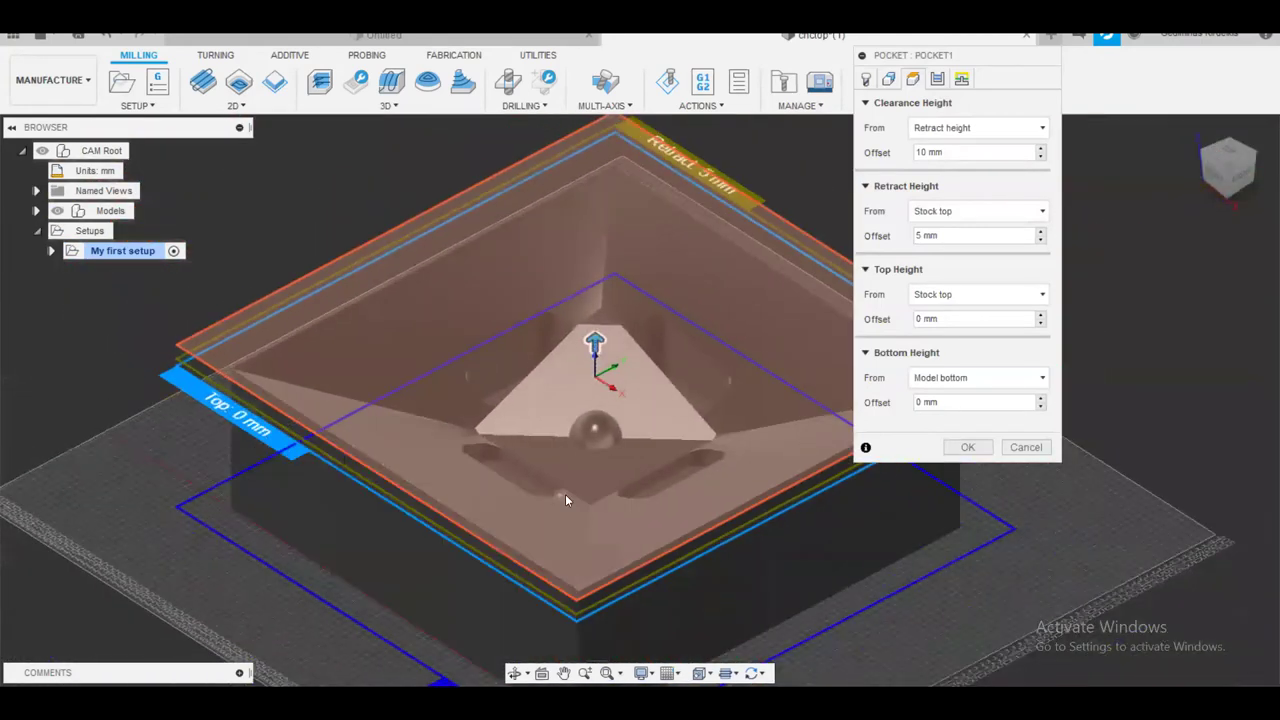
{"action": "middle_click_drag", "start_coordinate": [868, 471], "coordinate": [808, 443]}
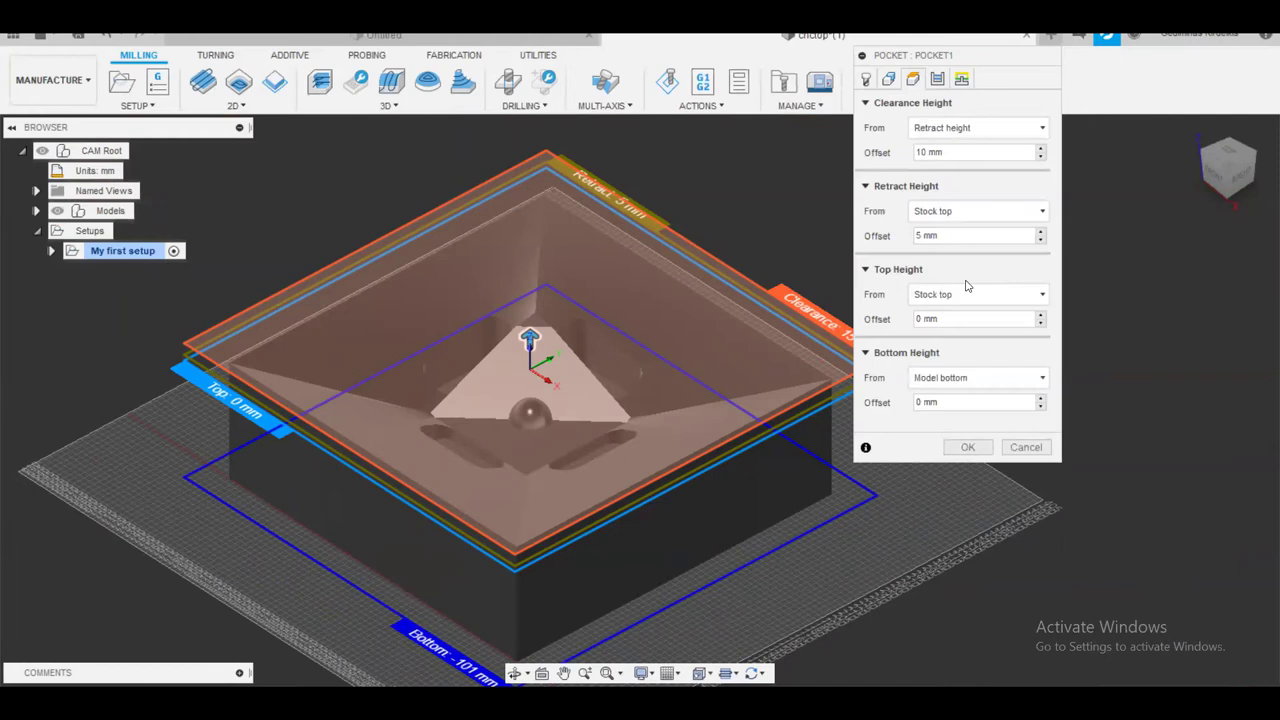
On the Passes tab, review Tolerance and Minimum Diameter, then enable Manual Stepover
{"action": "left_click", "coordinate": [938, 79]}
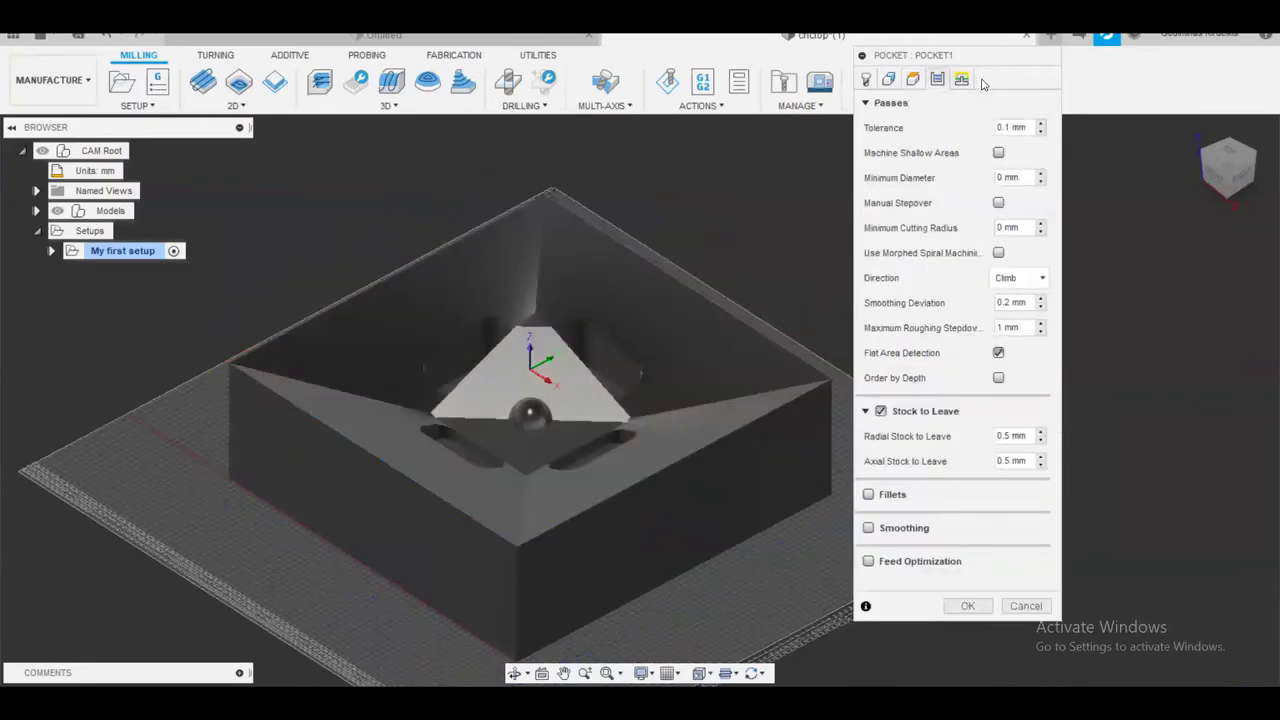
{"action": "left_click_drag", "start_coordinate": [977, 57], "coordinate": [1019, 78]}
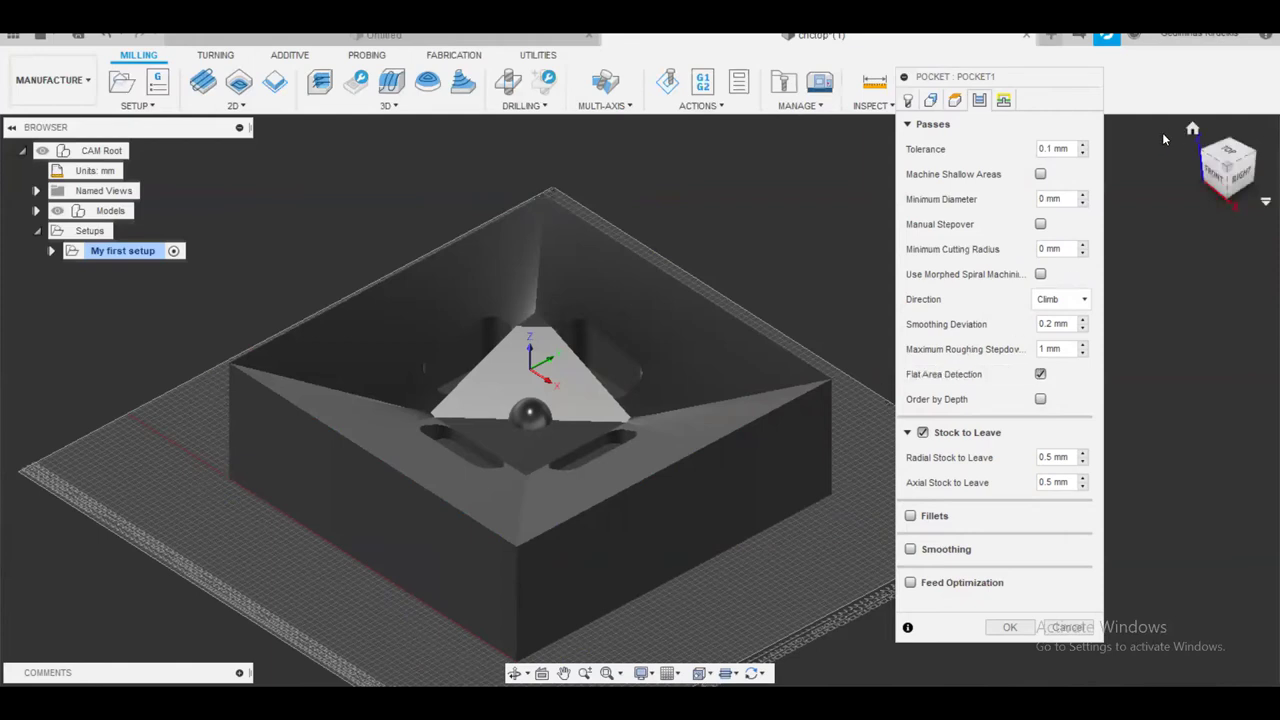
{"action": "left_click_drag", "start_coordinate": [1068, 149], "coordinate": [1026, 143]}
{"action": "left_click_drag", "start_coordinate": [1062, 199], "coordinate": [1025, 194]}
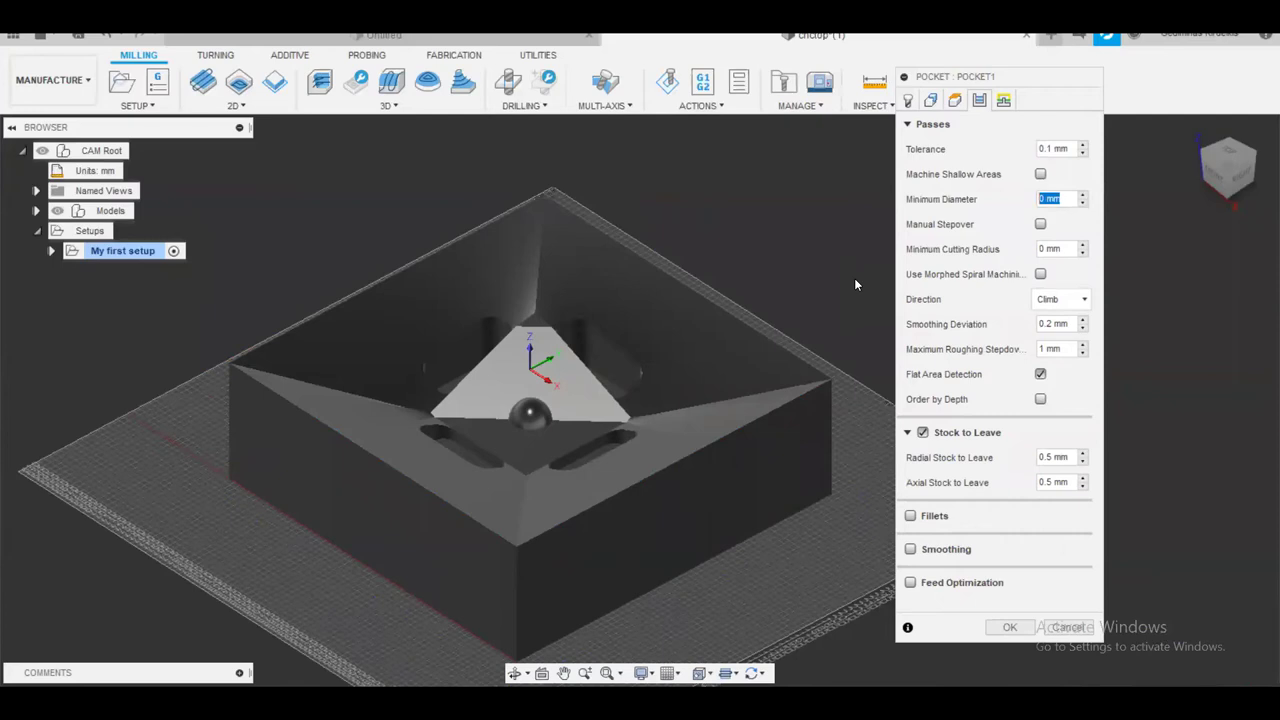
{"action": "left_click", "coordinate": [1040, 224]}
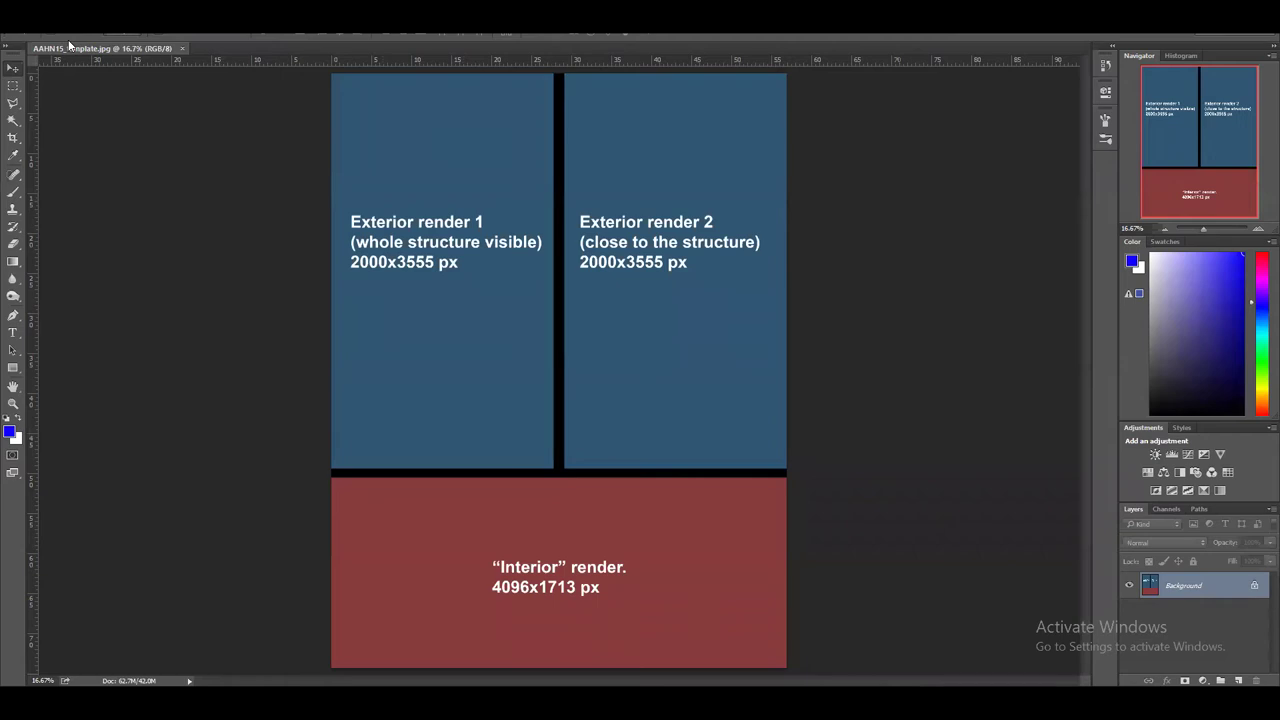
Create a new white 2000×3555 px document and choose the Brush tool in blue
{"action": "left_click", "coordinate": [33, 22]}
{"action": "left_click", "coordinate": [45, 40]}
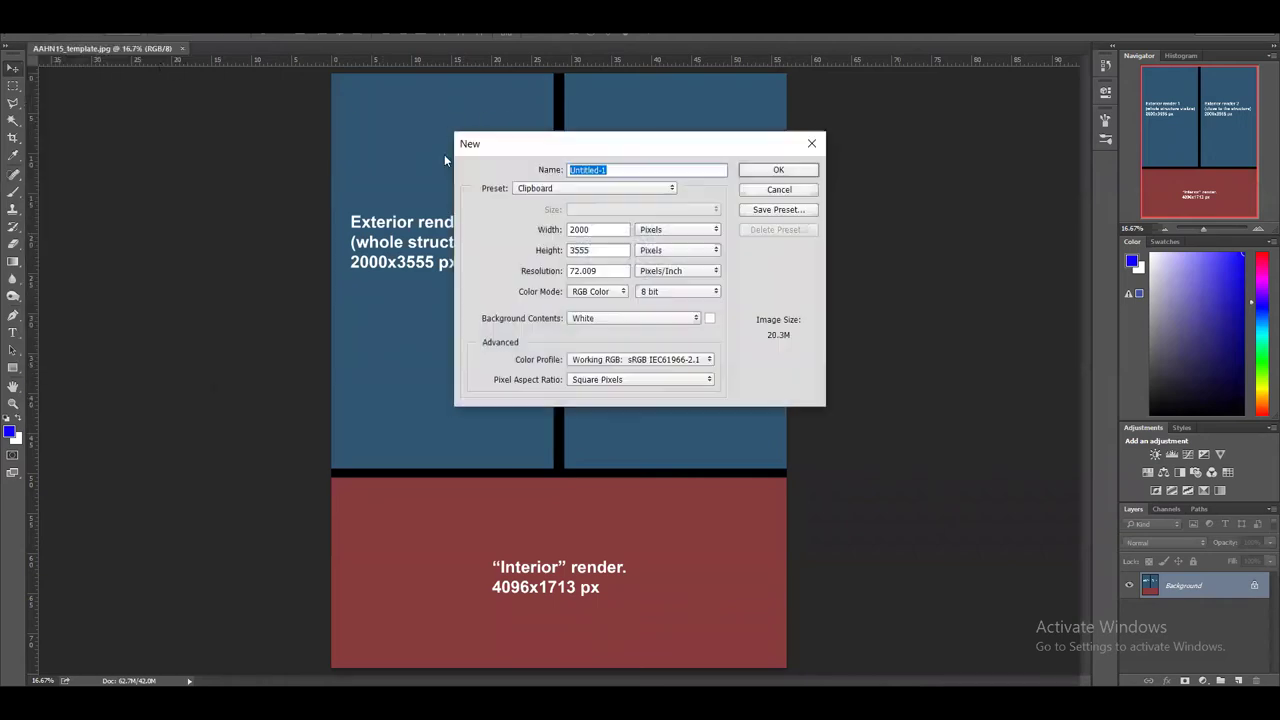
{"action": "left_click", "coordinate": [778, 170]}
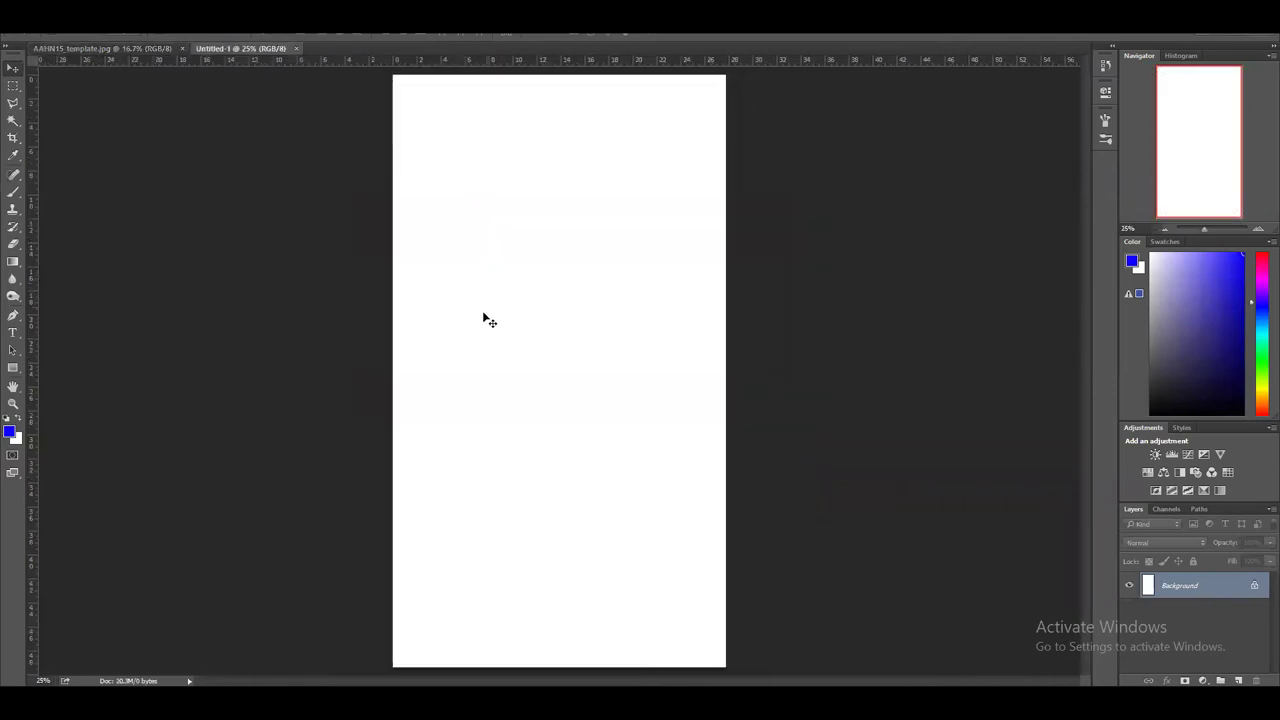
{"action": "left_click", "coordinate": [19, 421]}
{"action": "left_click", "coordinate": [19, 421]}
{"action": "left_click", "coordinate": [13, 191]}
Paint a blue U shape from two vertical strokes and a curved bottom
{"action": "left_click_drag", "start_coordinate": [512, 176], "coordinate": [515, 217]}
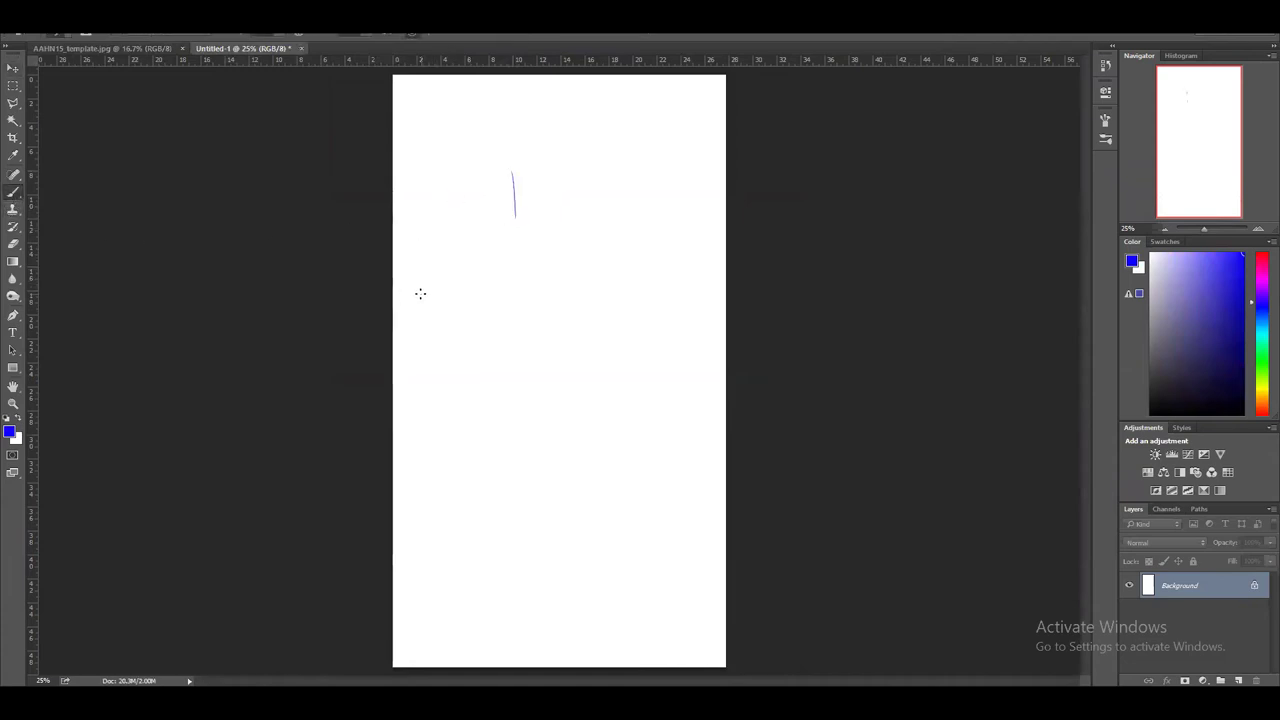
{"action": "scroll", "coordinate": [534, 151], "scroll_direction": "up", "scroll_amount": 5, "text": "alt"}
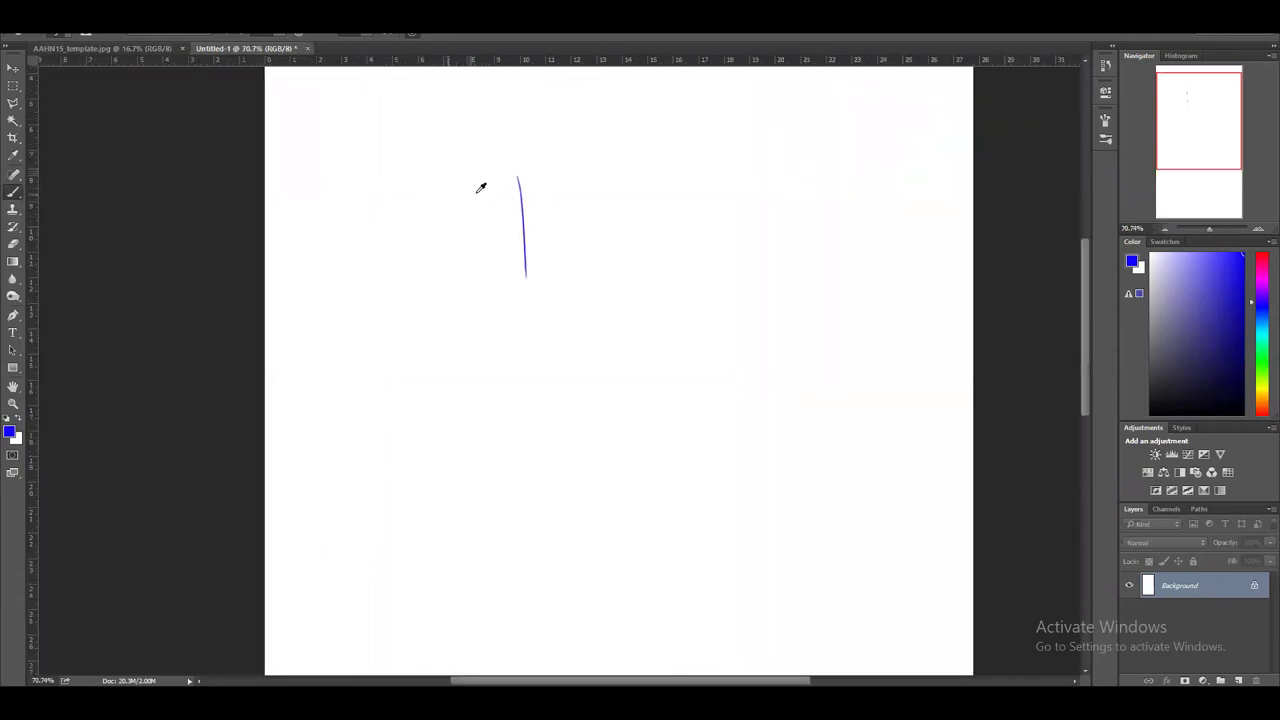
{"action": "key", "text": "ctrl+z"}
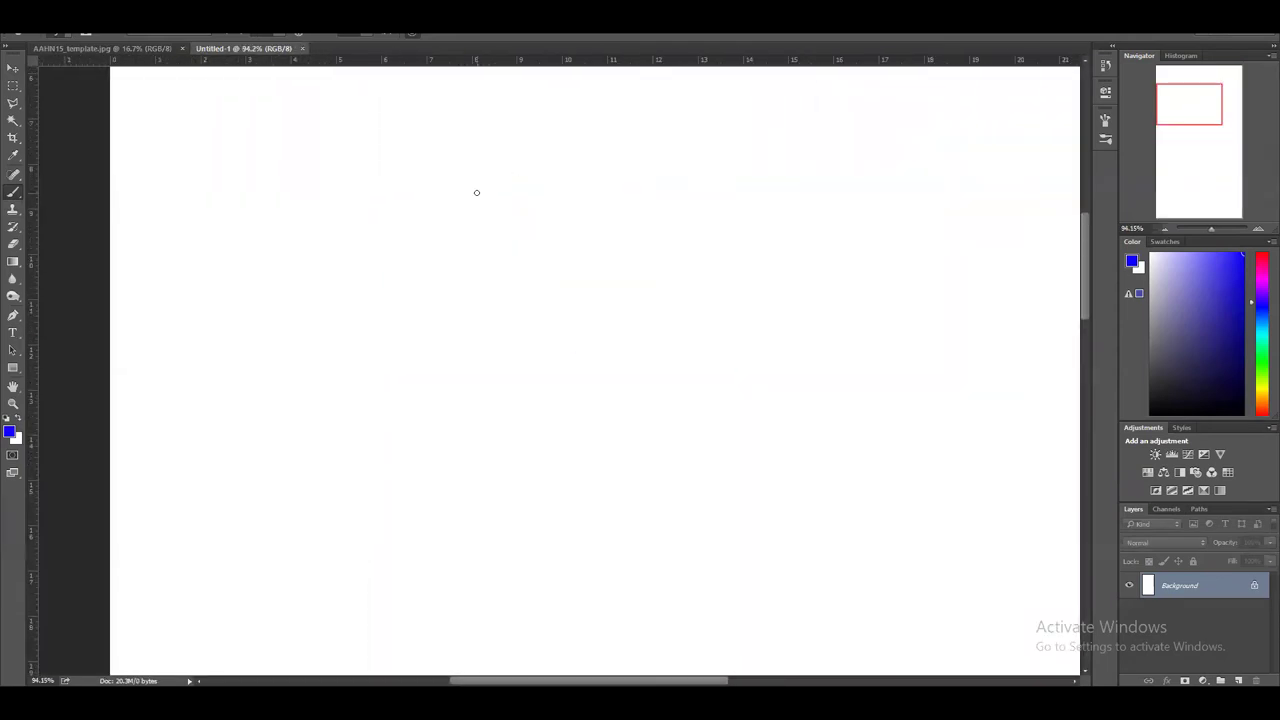
{"action": "left_click_drag", "start_coordinate": [560, 202], "coordinate": [570, 304]}
{"action": "left_click_drag", "start_coordinate": [472, 221], "coordinate": [485, 320]}
{"action": "left_click_drag", "start_coordinate": [570, 333], "coordinate": [507, 361]}
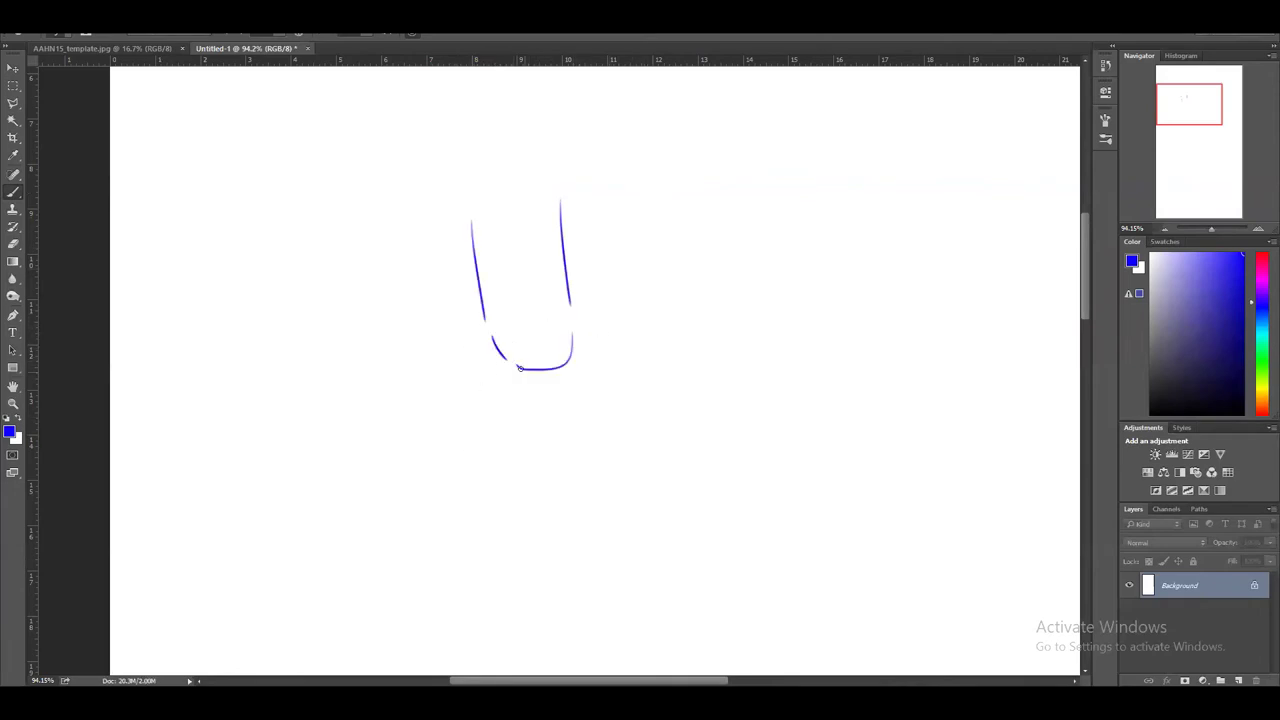
{"action": "left_click_drag", "start_coordinate": [572, 309], "coordinate": [575, 326]}
{"action": "mouse_move", "coordinate": [572, 299]}
{"action": "left_mouse_down"}
{"action": "mouse_move", "coordinate": [560, 365]}
{"action": "mouse_move", "coordinate": [504, 361]}
{"action": "mouse_move", "coordinate": [485, 309]}
{"action": "mouse_move", "coordinate": [493, 343]}
{"action": "mouse_move", "coordinate": [515, 372]}
{"action": "mouse_move", "coordinate": [544, 367]}
{"action": "mouse_move", "coordinate": [563, 338]}
{"action": "mouse_move", "coordinate": [558, 292]}
{"action": "left_mouse_up"}
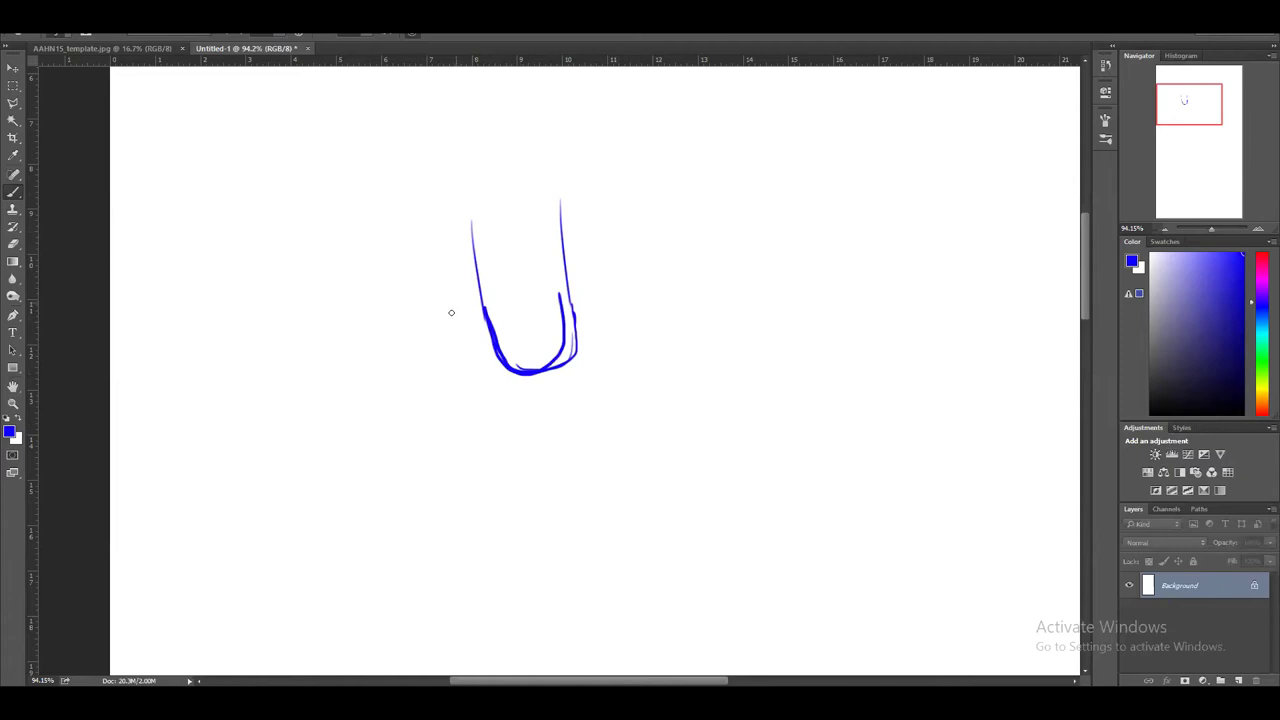
Draw a smaller U to the right and a baseline beneath both shapes
{"action": "mouse_move", "coordinate": [787, 306]}
{"action": "left_mouse_down"}
{"action": "mouse_move", "coordinate": [772, 355]}
{"action": "mouse_move", "coordinate": [715, 304]}
{"action": "left_mouse_up"}
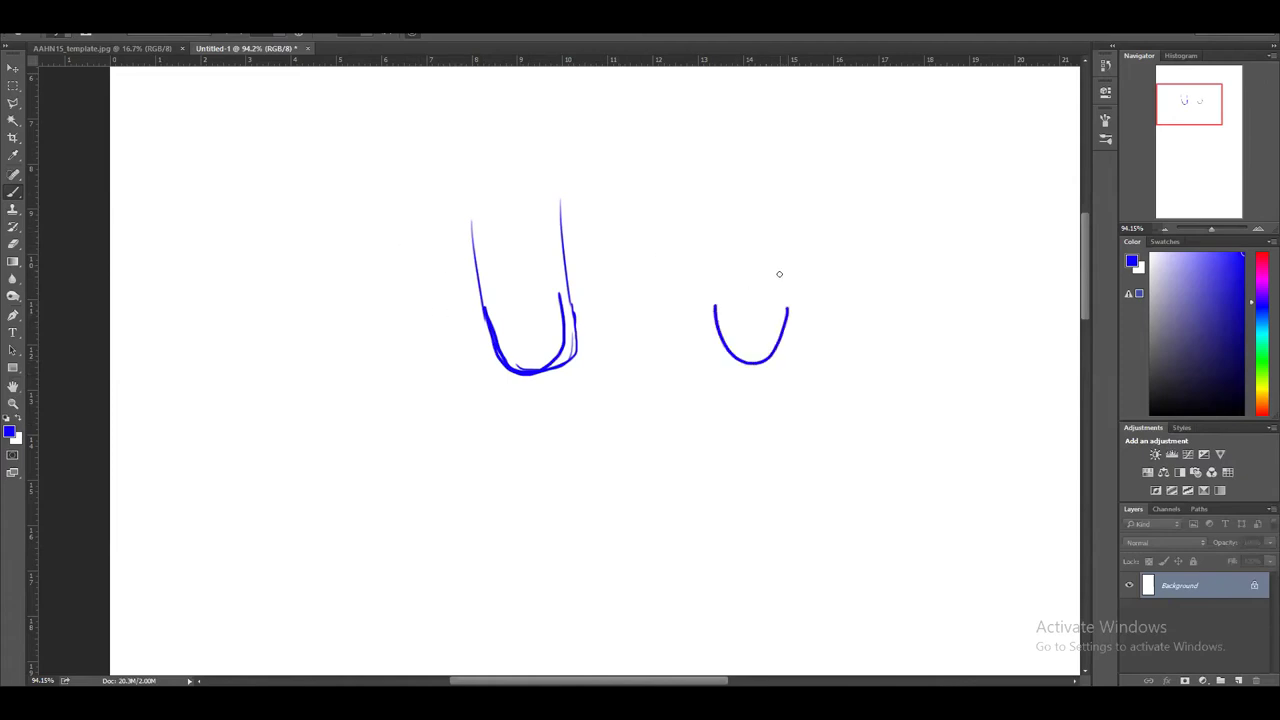
{"action": "left_click_drag", "start_coordinate": [769, 187], "coordinate": [788, 302]}
{"action": "left_click_drag", "start_coordinate": [711, 225], "coordinate": [711, 300]}
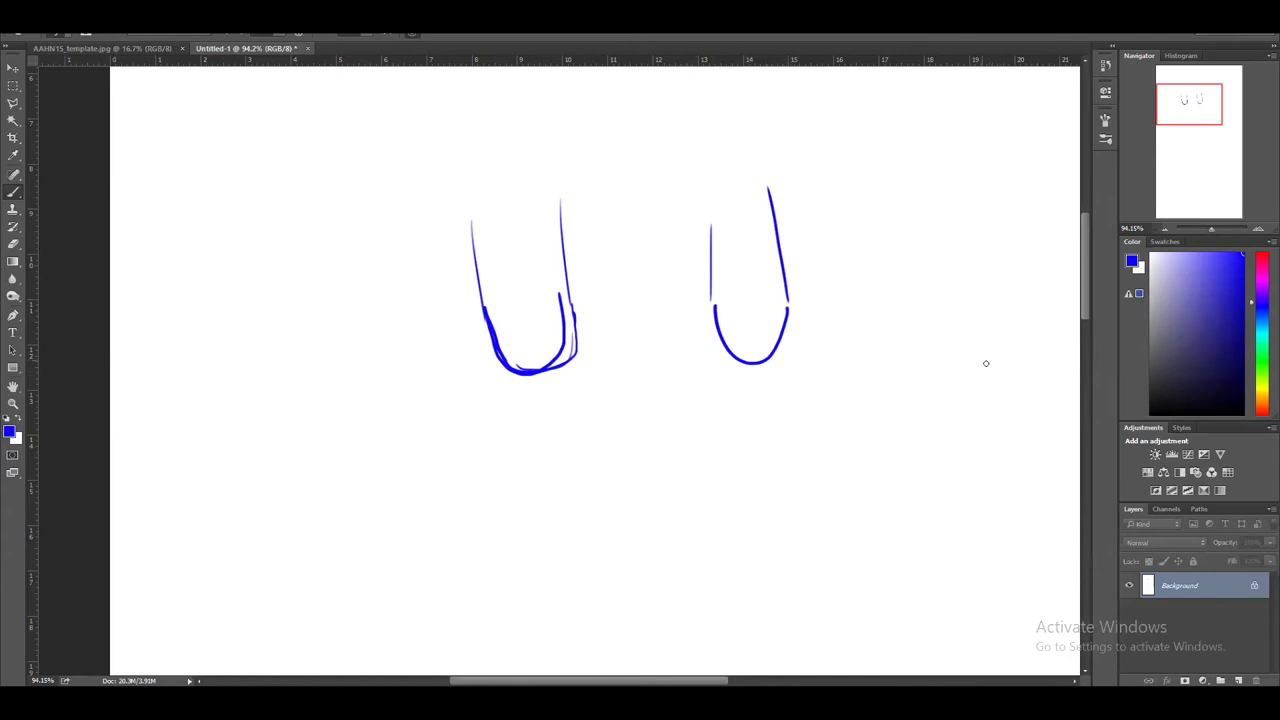
{"action": "mouse_move", "coordinate": [1046, 376]}
{"action": "left_mouse_down"}
{"action": "mouse_move", "coordinate": [753, 369]}
{"action": "mouse_move", "coordinate": [533, 383]}
{"action": "mouse_move", "coordinate": [505, 372]}
{"action": "left_mouse_up"}
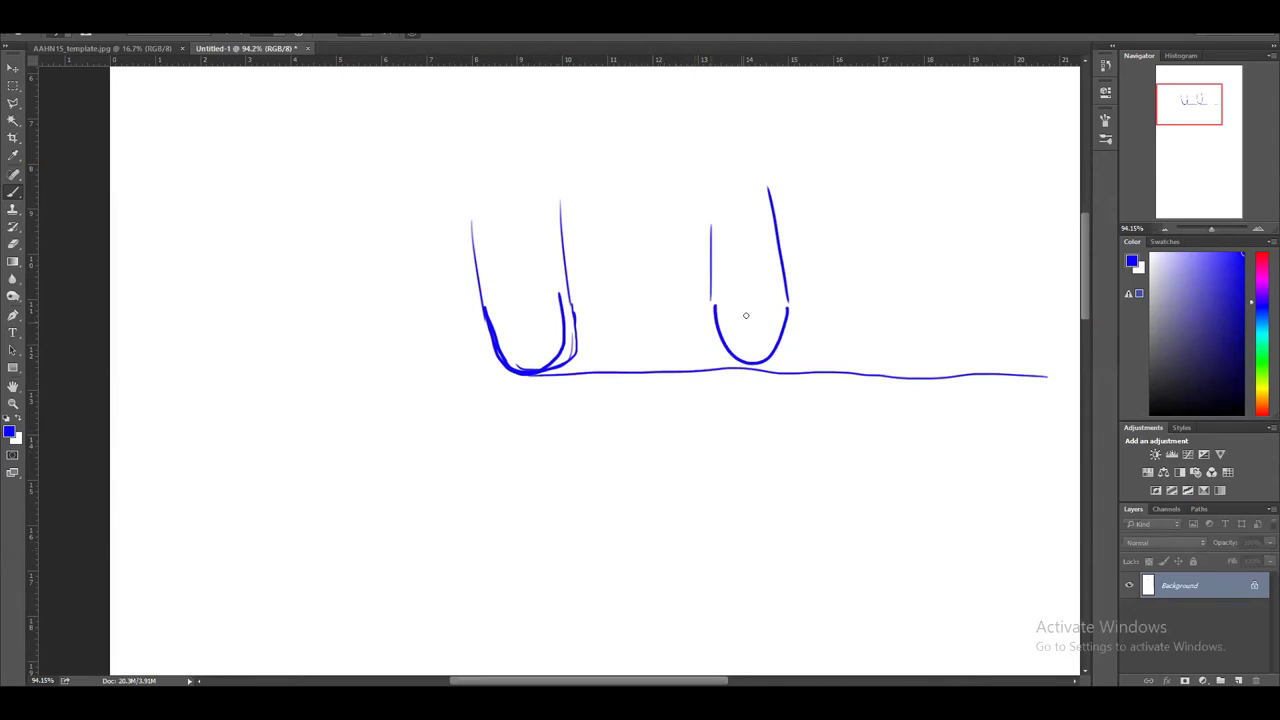
Hatch the right U with diagonal strokes and begin a square spiral below
{"action": "left_click_drag", "start_coordinate": [780, 276], "coordinate": [725, 325]}
{"action": "left_click_drag", "start_coordinate": [777, 248], "coordinate": [717, 297]}
{"action": "left_click_drag", "start_coordinate": [772, 225], "coordinate": [717, 270]}
{"action": "left_click_drag", "start_coordinate": [762, 200], "coordinate": [723, 236]}
{"action": "left_click_drag", "start_coordinate": [755, 168], "coordinate": [715, 212]}
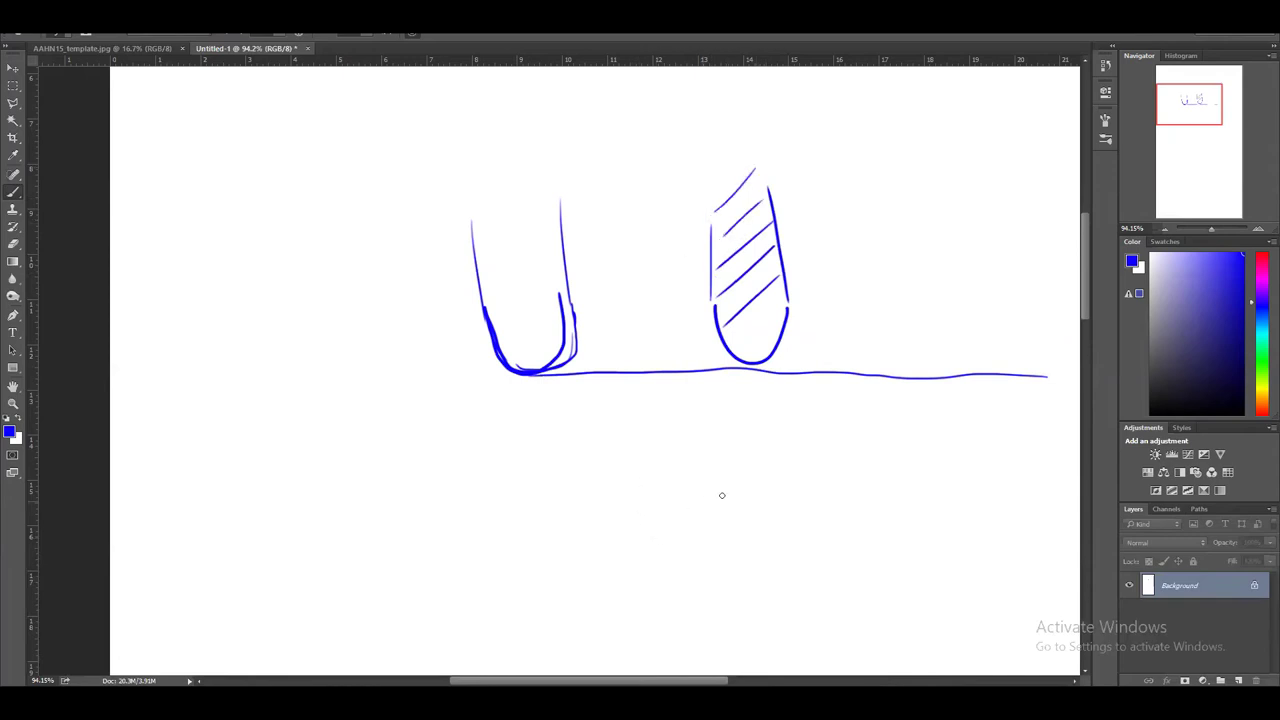
{"action": "left_click_drag", "start_coordinate": [779, 304], "coordinate": [727, 345]}
{"action": "mouse_move", "coordinate": [695, 435]}
{"action": "left_mouse_down"}
{"action": "mouse_move", "coordinate": [719, 590]}
{"action": "mouse_move", "coordinate": [692, 437]}
{"action": "mouse_move", "coordinate": [838, 410]}
{"action": "mouse_move", "coordinate": [858, 550]}
{"action": "mouse_move", "coordinate": [754, 578]}
{"action": "mouse_move", "coordinate": [731, 446]}
{"action": "mouse_move", "coordinate": [803, 425]}
{"action": "mouse_move", "coordinate": [828, 537]}
{"action": "mouse_move", "coordinate": [781, 547]}
{"action": "mouse_move", "coordinate": [767, 476]}
{"action": "mouse_move", "coordinate": [786, 468]}
{"action": "mouse_move", "coordinate": [793, 512]}
{"action": "left_mouse_up"}
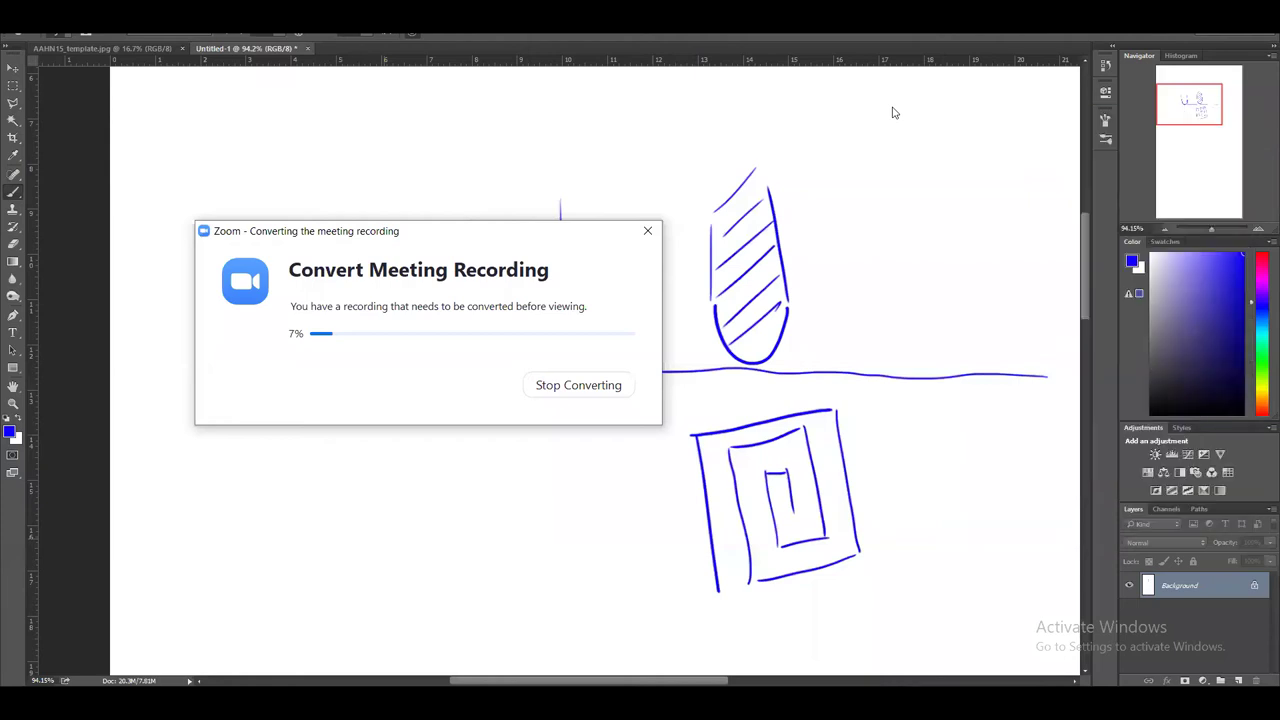
Move the recording-conversion notice off the sketch and minimize it
{"action": "left_click_drag", "start_coordinate": [560, 231], "coordinate": [647, 401]}
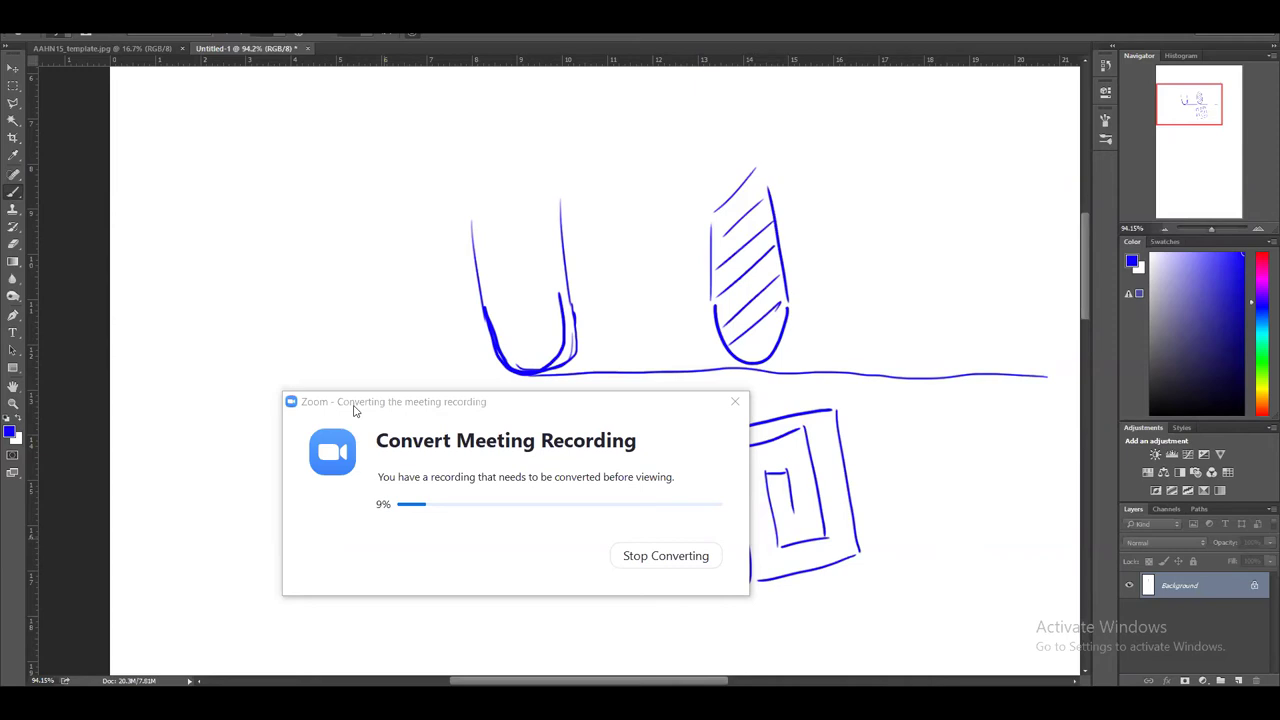
{"action": "key", "text": "super+Down"}
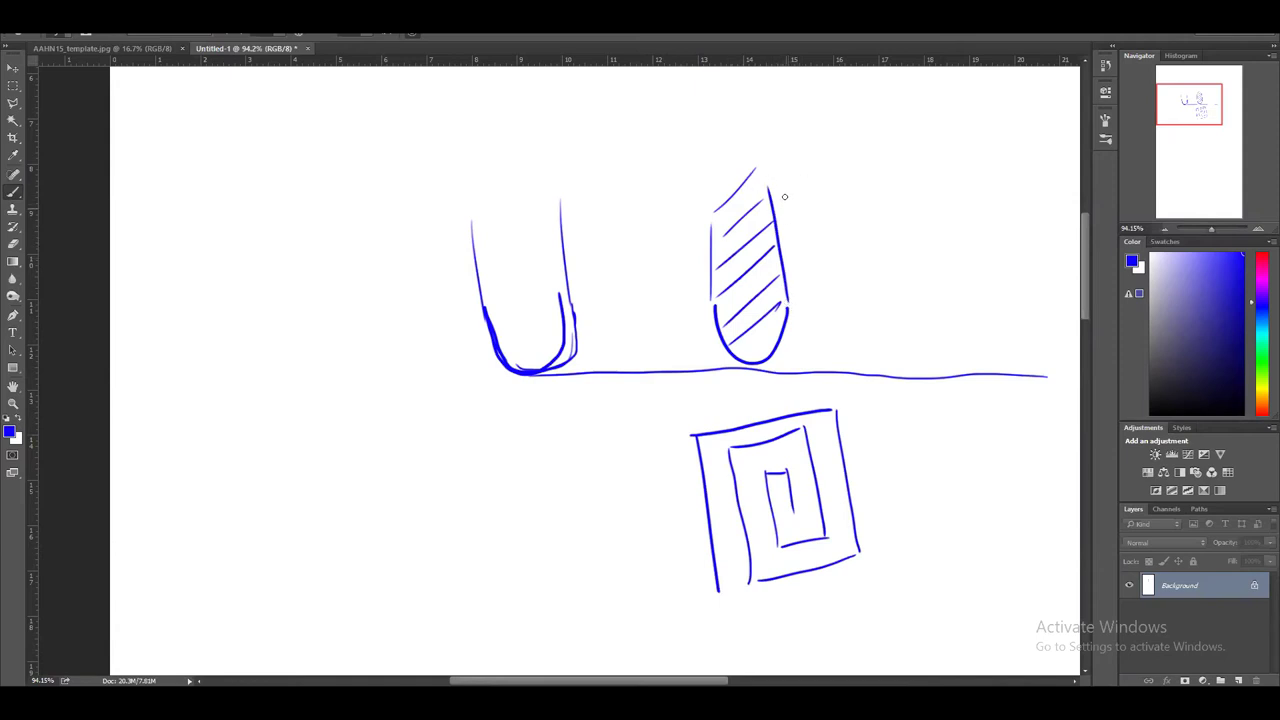
Make the hatched tool taller and fill it with extra hatching
{"action": "left_click_drag", "start_coordinate": [786, 168], "coordinate": [788, 288]}
{"action": "left_click_drag", "start_coordinate": [706, 161], "coordinate": [714, 308]}
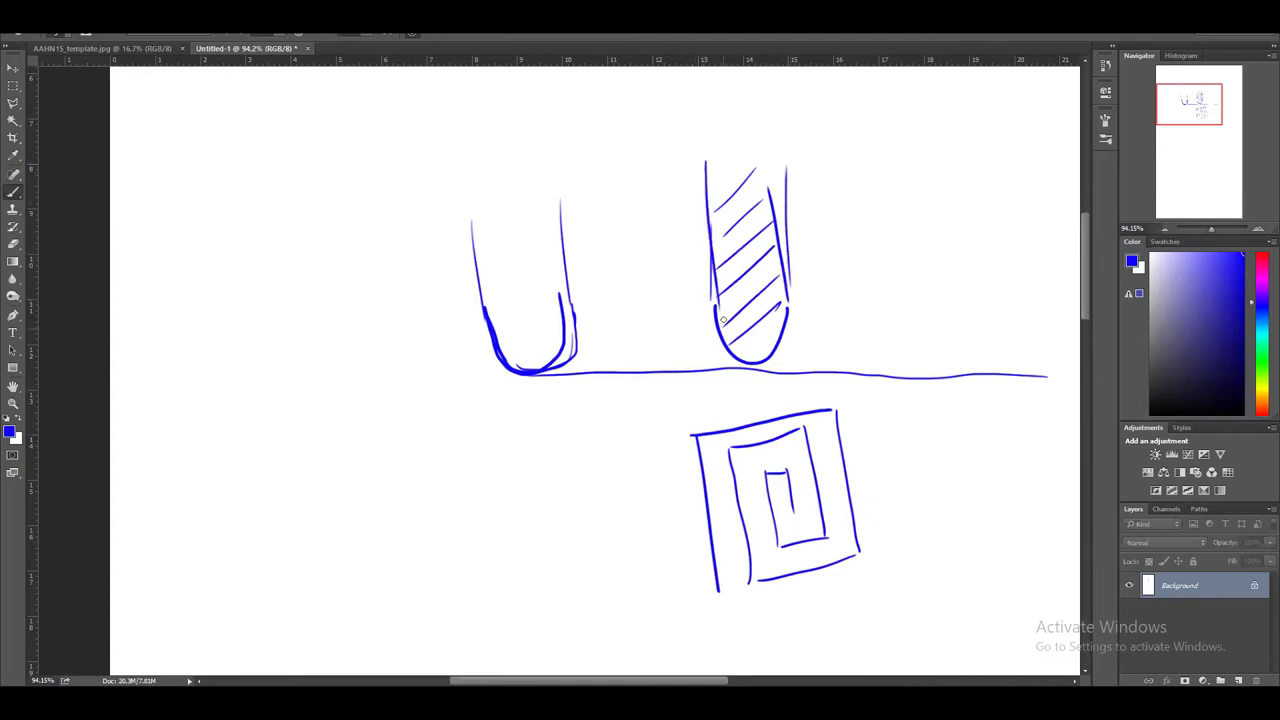
{"action": "left_click_drag", "start_coordinate": [789, 244], "coordinate": [792, 334]}
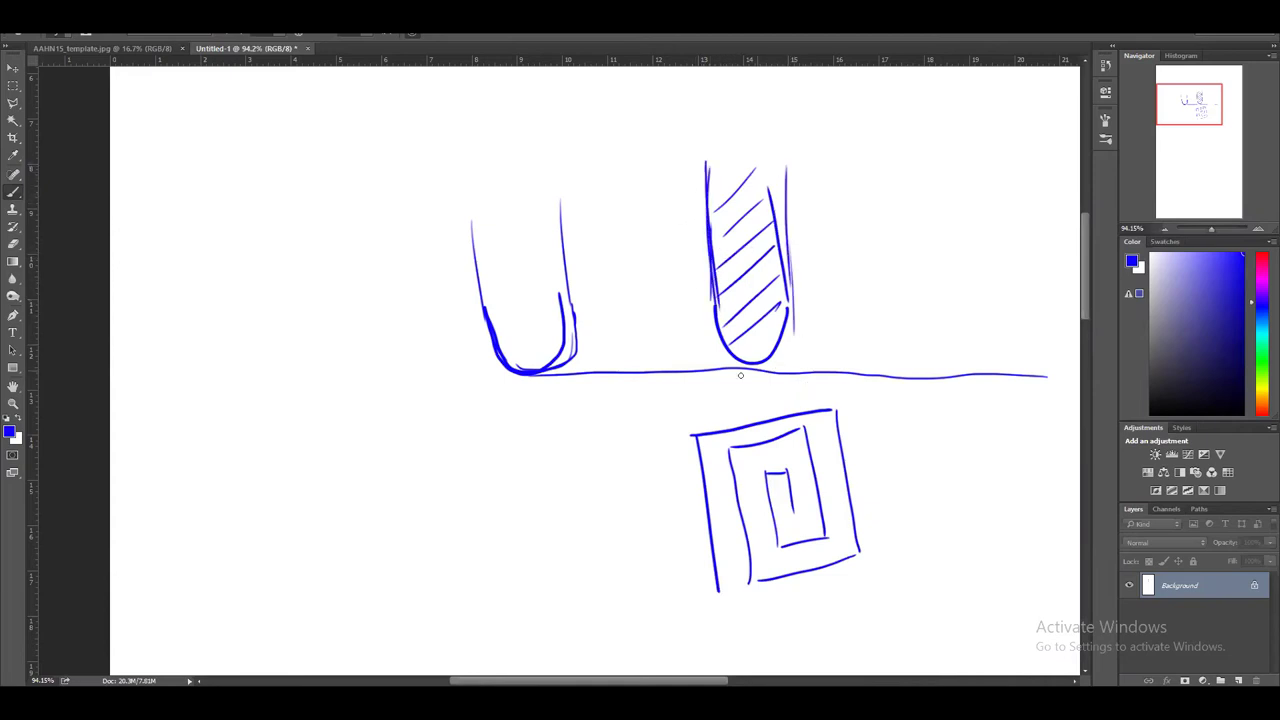
{"action": "left_click_drag", "start_coordinate": [724, 300], "coordinate": [796, 236]}
{"action": "mouse_move", "coordinate": [716, 276]}
{"action": "left_mouse_down"}
{"action": "mouse_move", "coordinate": [786, 212]}
{"action": "mouse_move", "coordinate": [776, 198]}
{"action": "left_mouse_up"}
{"action": "left_click_drag", "start_coordinate": [716, 220], "coordinate": [778, 164]}
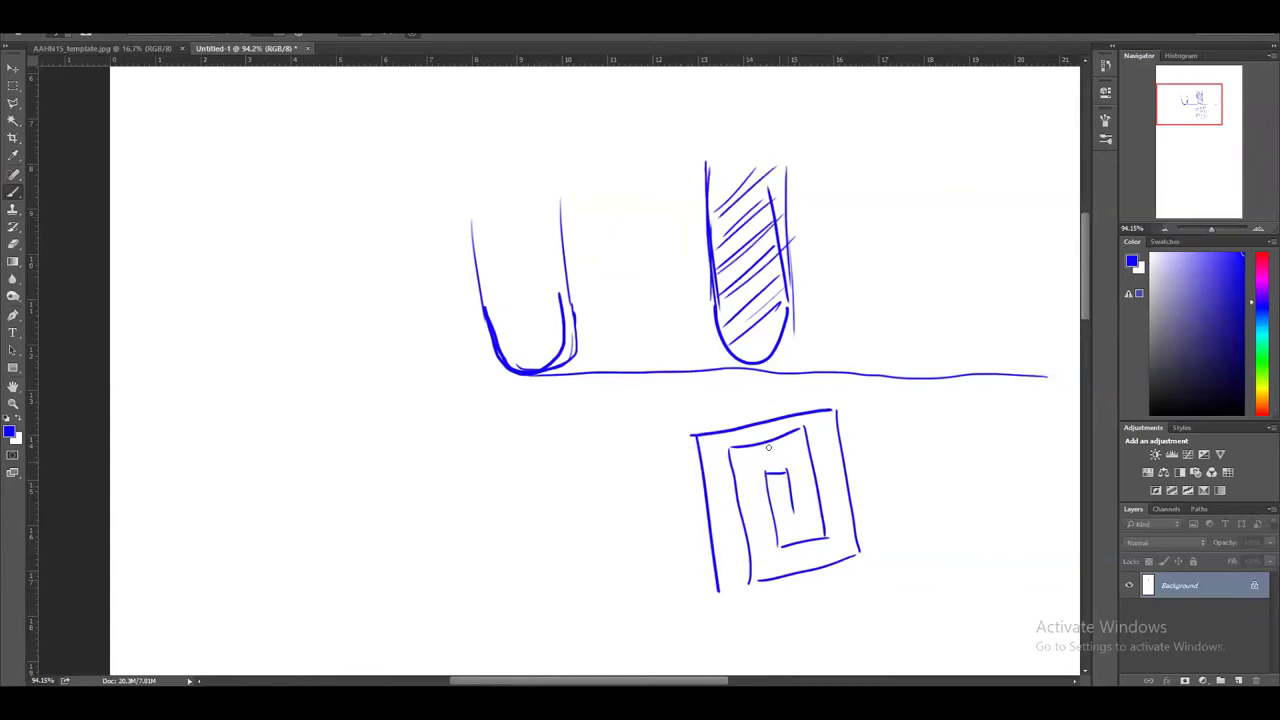
Draw parallel strip paths beside the spiral and mark their stepovers with x
{"action": "mouse_move", "coordinate": [628, 597]}
{"action": "left_mouse_down"}
{"action": "mouse_move", "coordinate": [606, 446]}
{"action": "mouse_move", "coordinate": [584, 465]}
{"action": "mouse_move", "coordinate": [618, 618]}
{"action": "mouse_move", "coordinate": [608, 625]}
{"action": "mouse_move", "coordinate": [586, 627]}
{"action": "mouse_move", "coordinate": [551, 453]}
{"action": "mouse_move", "coordinate": [527, 461]}
{"action": "mouse_move", "coordinate": [569, 627]}
{"action": "mouse_move", "coordinate": [537, 638]}
{"action": "mouse_move", "coordinate": [498, 474]}
{"action": "mouse_move", "coordinate": [470, 479]}
{"action": "mouse_move", "coordinate": [514, 651]}
{"action": "mouse_move", "coordinate": [492, 651]}
{"action": "mouse_move", "coordinate": [473, 622]}
{"action": "mouse_move", "coordinate": [444, 492]}
{"action": "left_mouse_up"}
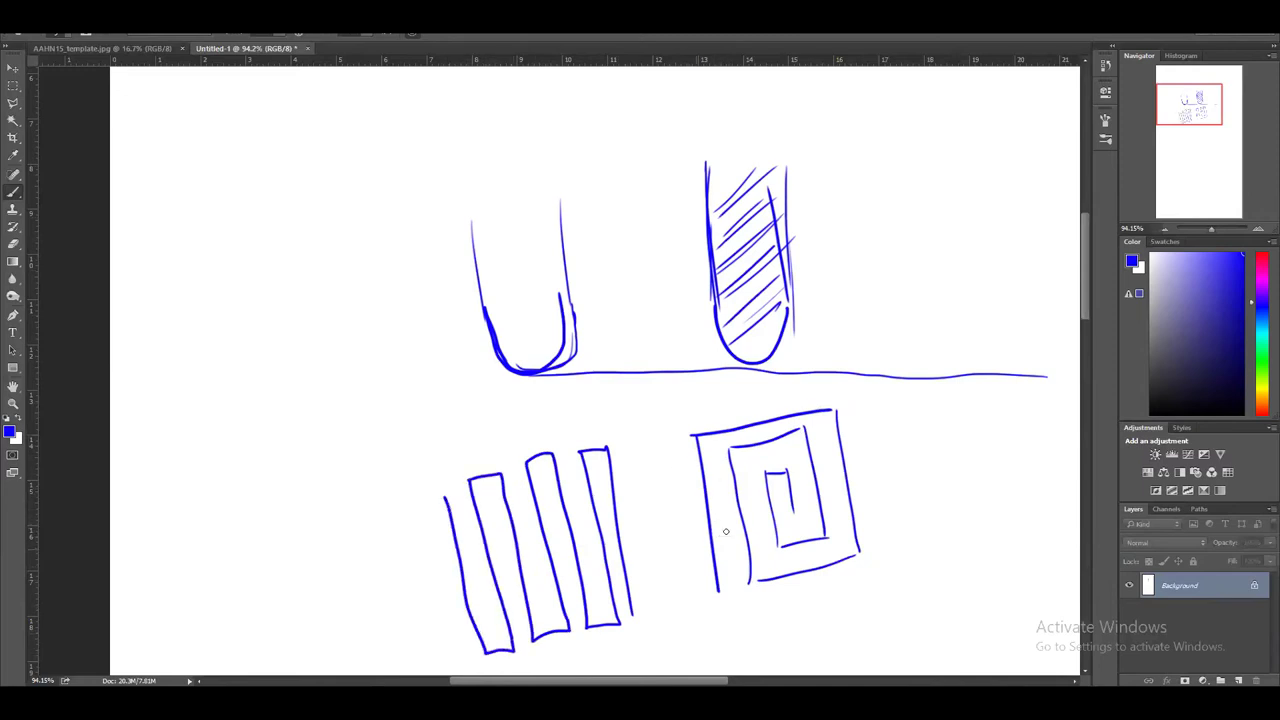
{"action": "mouse_move", "coordinate": [750, 505]}
{"action": "left_mouse_down"}
{"action": "mouse_move", "coordinate": [697, 529]}
{"action": "mouse_move", "coordinate": [711, 510]}
{"action": "mouse_move", "coordinate": [698, 542]}
{"action": "left_mouse_up"}
{"action": "left_click_drag", "start_coordinate": [746, 497], "coordinate": [734, 522]}
{"action": "mouse_move", "coordinate": [724, 541]}
{"action": "left_mouse_down"}
{"action": "mouse_move", "coordinate": [738, 556]}
{"action": "mouse_move", "coordinate": [729, 546]}
{"action": "left_mouse_up"}
{"action": "mouse_move", "coordinate": [635, 527]}
{"action": "left_mouse_down"}
{"action": "mouse_move", "coordinate": [587, 548]}
{"action": "mouse_move", "coordinate": [611, 562]}
{"action": "left_mouse_up"}
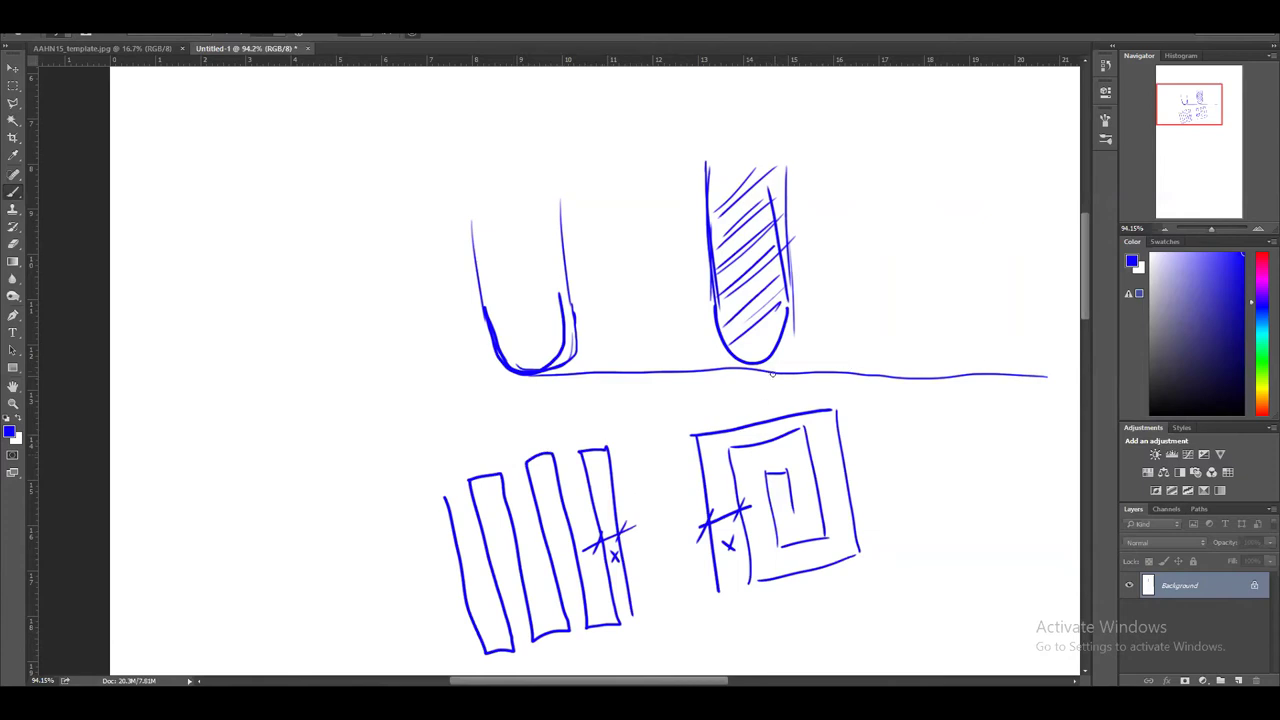
Add a stepover dimension below the hatched tool, labelled x
{"action": "left_click_drag", "start_coordinate": [751, 365], "coordinate": [752, 399]}
{"action": "left_click_drag", "start_coordinate": [863, 341], "coordinate": [864, 403]}
{"action": "mouse_move", "coordinate": [868, 396]}
{"action": "left_mouse_down"}
{"action": "mouse_move", "coordinate": [749, 407]}
{"action": "mouse_move", "coordinate": [859, 393]}
{"action": "mouse_move", "coordinate": [825, 394]}
{"action": "left_mouse_up"}
{"action": "left_click_drag", "start_coordinate": [825, 383], "coordinate": [812, 394]}
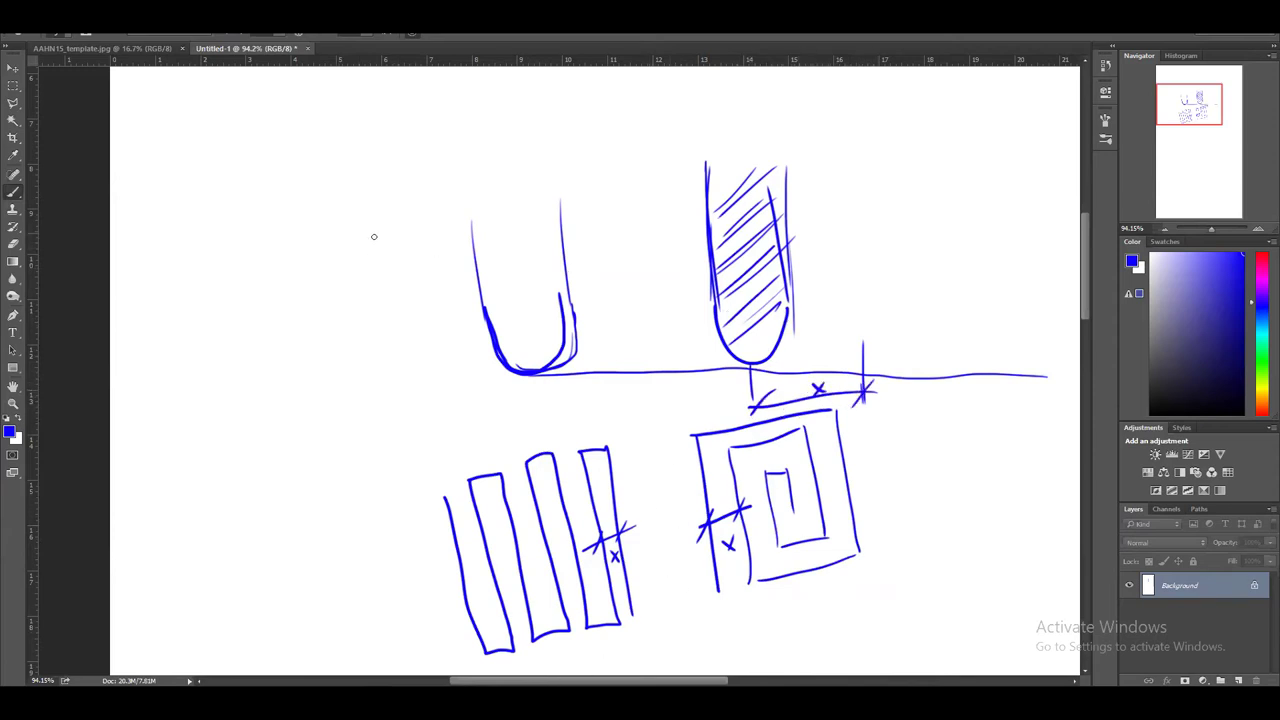
Dimension the hatched tool's width and label it 10 mm
{"action": "left_click_drag", "start_coordinate": [827, 208], "coordinate": [630, 228]}
{"action": "left_click_drag", "start_coordinate": [714, 194], "coordinate": [692, 240]}
{"action": "left_click_drag", "start_coordinate": [796, 199], "coordinate": [776, 238]}
{"action": "left_click_drag", "start_coordinate": [717, 158], "coordinate": [733, 128]}
{"action": "mouse_move", "coordinate": [752, 125]}
{"action": "left_mouse_down"}
{"action": "mouse_move", "coordinate": [741, 138]}
{"action": "mouse_move", "coordinate": [750, 126]}
{"action": "left_mouse_up"}
{"action": "left_click_drag", "start_coordinate": [768, 144], "coordinate": [787, 140]}
{"action": "left_click_drag", "start_coordinate": [790, 136], "coordinate": [811, 132]}
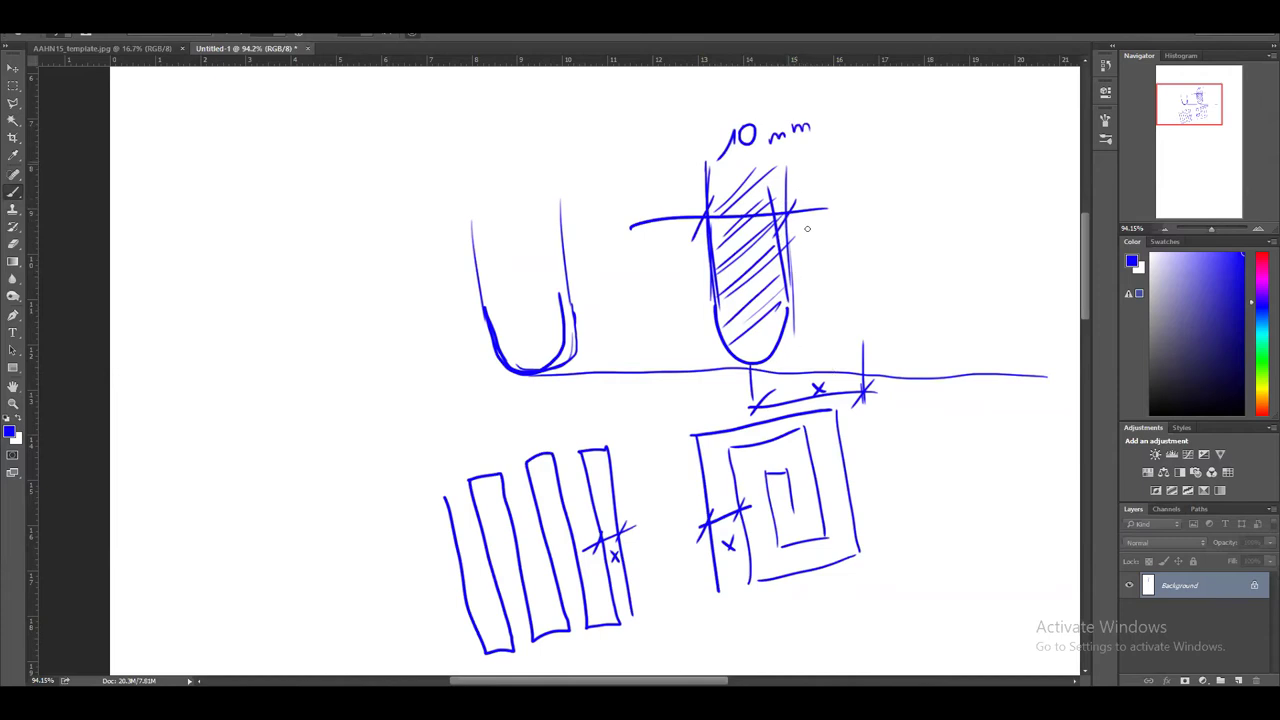
Sketch an overlapping second tool pass with its cusp, plus strokes beside it
{"action": "left_click_drag", "start_coordinate": [781, 180], "coordinate": [797, 324]}
{"action": "mouse_move", "coordinate": [795, 304]}
{"action": "left_mouse_down"}
{"action": "mouse_move", "coordinate": [810, 355]}
{"action": "mouse_move", "coordinate": [846, 320]}
{"action": "left_mouse_up"}
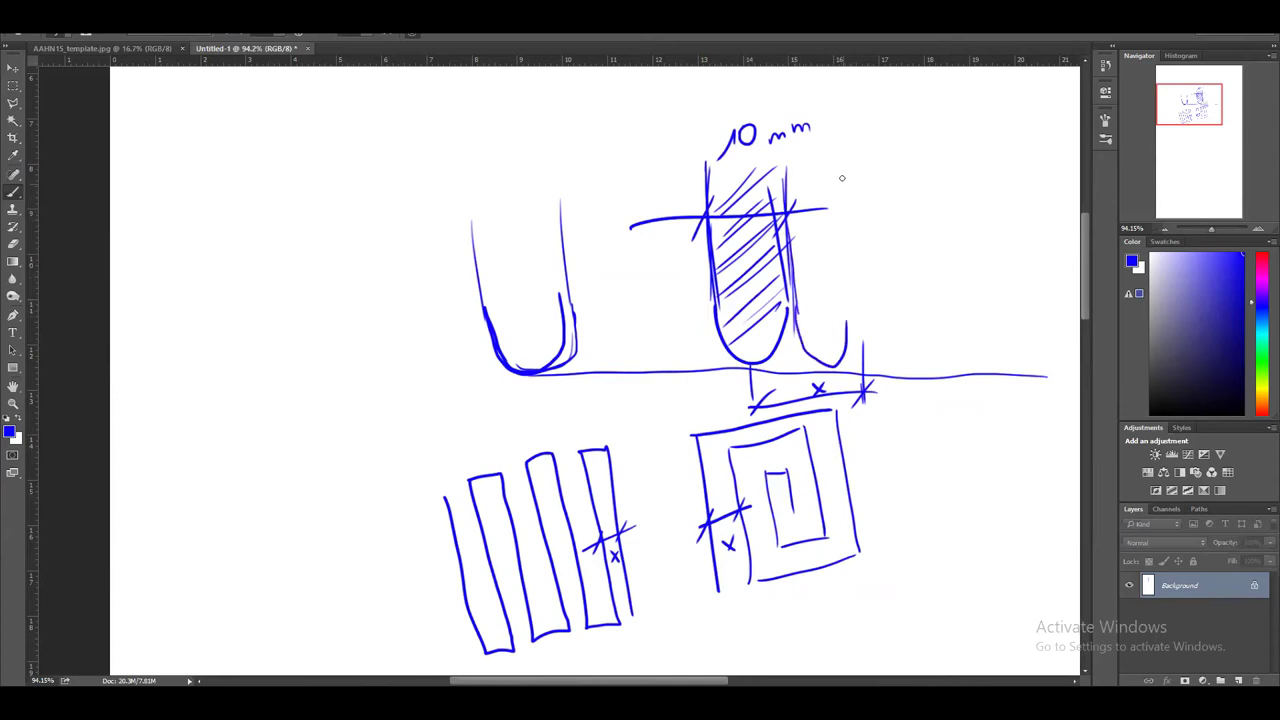
{"action": "mouse_move", "coordinate": [846, 160]}
{"action": "left_mouse_down"}
{"action": "mouse_move", "coordinate": [860, 310]}
{"action": "mouse_move", "coordinate": [822, 360]}
{"action": "mouse_move", "coordinate": [790, 302]}
{"action": "mouse_move", "coordinate": [776, 184]}
{"action": "mouse_move", "coordinate": [778, 206]}
{"action": "left_mouse_up"}
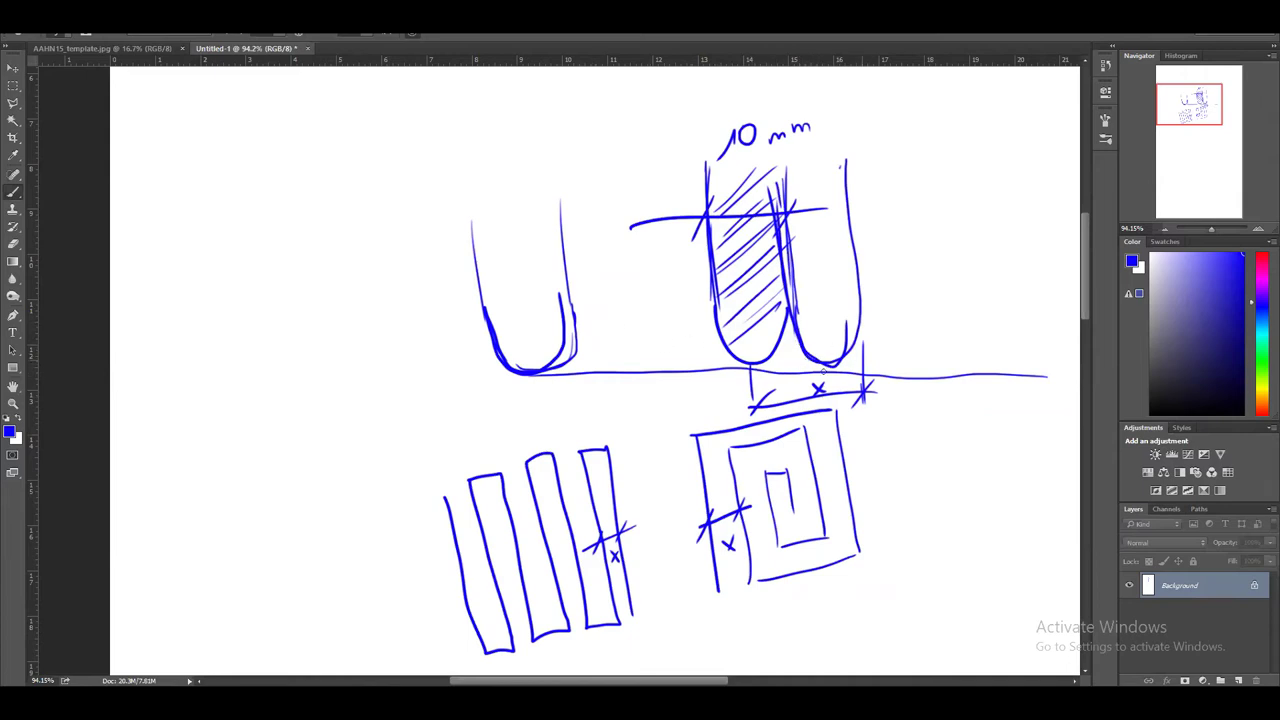
{"action": "mouse_move", "coordinate": [847, 362]}
{"action": "left_mouse_down"}
{"action": "mouse_move", "coordinate": [816, 360]}
{"action": "mouse_move", "coordinate": [783, 316]}
{"action": "mouse_move", "coordinate": [768, 366]}
{"action": "mouse_move", "coordinate": [738, 372]}
{"action": "left_mouse_up"}
{"action": "mouse_move", "coordinate": [782, 314]}
{"action": "left_mouse_down"}
{"action": "mouse_move", "coordinate": [796, 336]}
{"action": "mouse_move", "coordinate": [868, 360]}
{"action": "left_mouse_up"}
{"action": "mouse_move", "coordinate": [758, 368]}
{"action": "left_mouse_down"}
{"action": "mouse_move", "coordinate": [704, 327]}
{"action": "mouse_move", "coordinate": [655, 370]}
{"action": "left_mouse_up"}
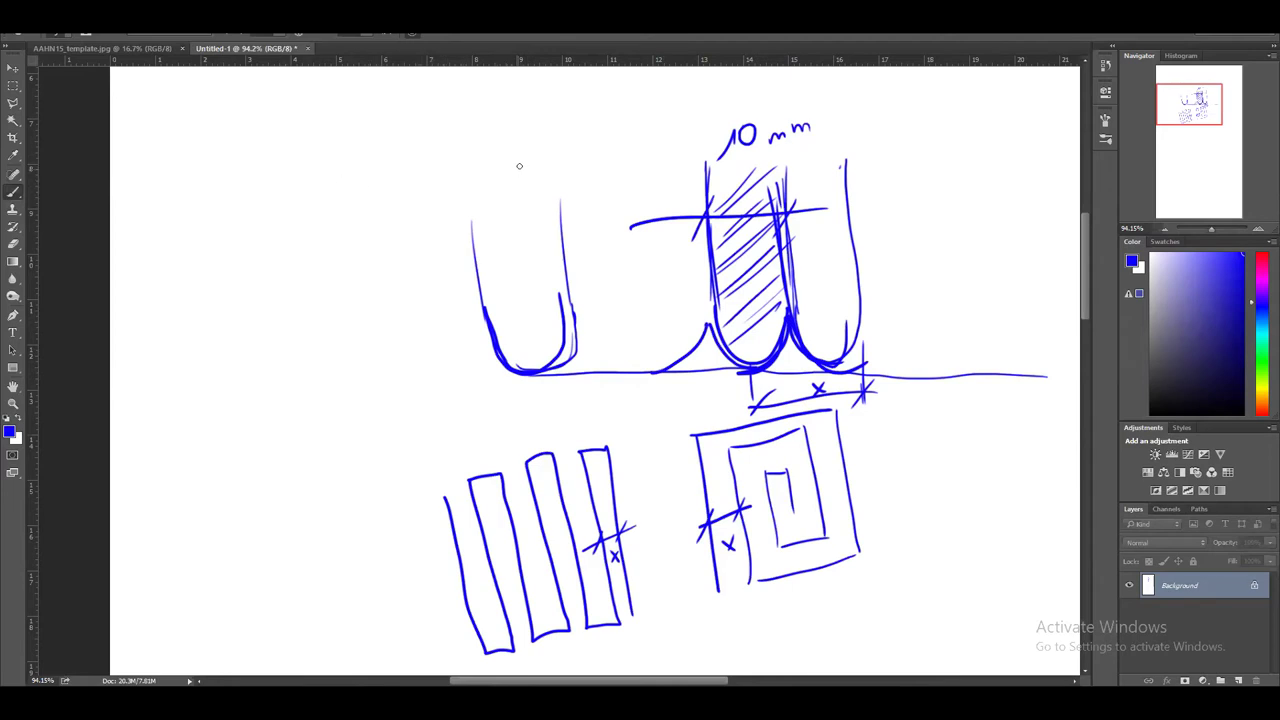
{"action": "mouse_move", "coordinate": [533, 158]}
{"action": "left_mouse_down"}
{"action": "mouse_move", "coordinate": [492, 151]}
{"action": "mouse_move", "coordinate": [473, 121]}
{"action": "mouse_move", "coordinate": [405, 157]}
{"action": "mouse_move", "coordinate": [374, 125]}
{"action": "mouse_move", "coordinate": [331, 158]}
{"action": "mouse_move", "coordinate": [266, 126]}
{"action": "mouse_move", "coordinate": [253, 151]}
{"action": "mouse_move", "coordinate": [204, 162]}
{"action": "mouse_move", "coordinate": [157, 131]}
{"action": "mouse_move", "coordinate": [108, 166]}
{"action": "left_mouse_up"}
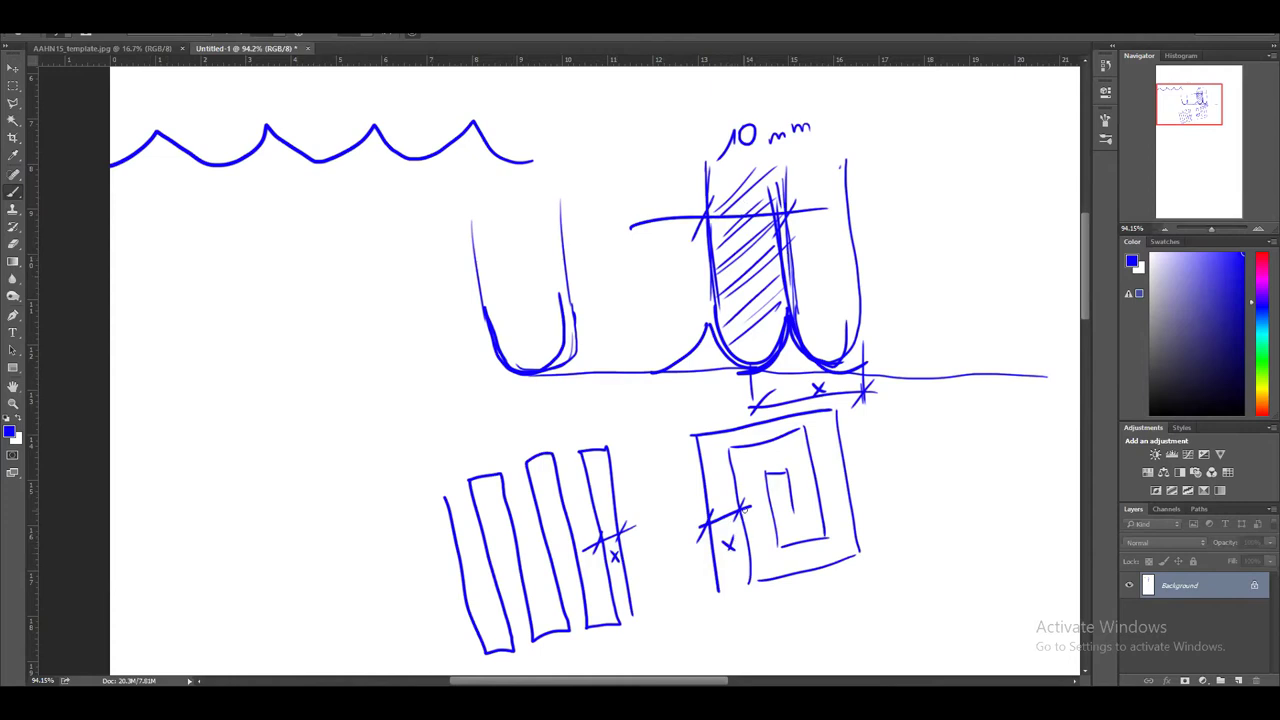
Label the strips 5 and 10, mark the left tool width 10, then paint white with a larger brush
{"action": "mouse_move", "coordinate": [621, 489]}
{"action": "left_mouse_down"}
{"action": "mouse_move", "coordinate": [621, 505]}
{"action": "mouse_move", "coordinate": [633, 484]}
{"action": "left_mouse_up"}
{"action": "mouse_move", "coordinate": [624, 401]}
{"action": "left_mouse_down"}
{"action": "mouse_move", "coordinate": [622, 422]}
{"action": "mouse_move", "coordinate": [636, 403]}
{"action": "left_mouse_up"}
{"action": "mouse_move", "coordinate": [578, 255]}
{"action": "left_mouse_down"}
{"action": "mouse_move", "coordinate": [436, 284]}
{"action": "mouse_move", "coordinate": [460, 301]}
{"action": "left_mouse_up"}
{"action": "mouse_move", "coordinate": [572, 223]}
{"action": "left_mouse_down"}
{"action": "mouse_move", "coordinate": [541, 270]}
{"action": "mouse_move", "coordinate": [499, 243]}
{"action": "mouse_move", "coordinate": [509, 224]}
{"action": "left_mouse_up"}
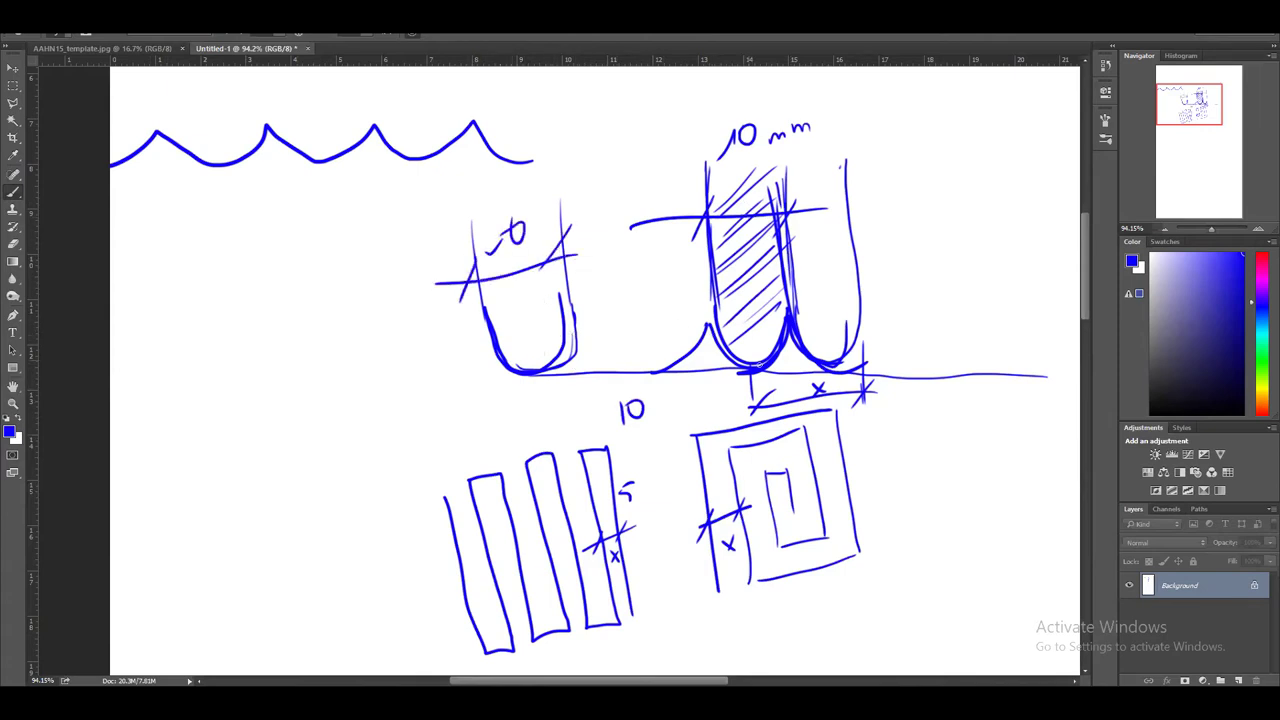
{"action": "left_click", "coordinate": [20, 421]}
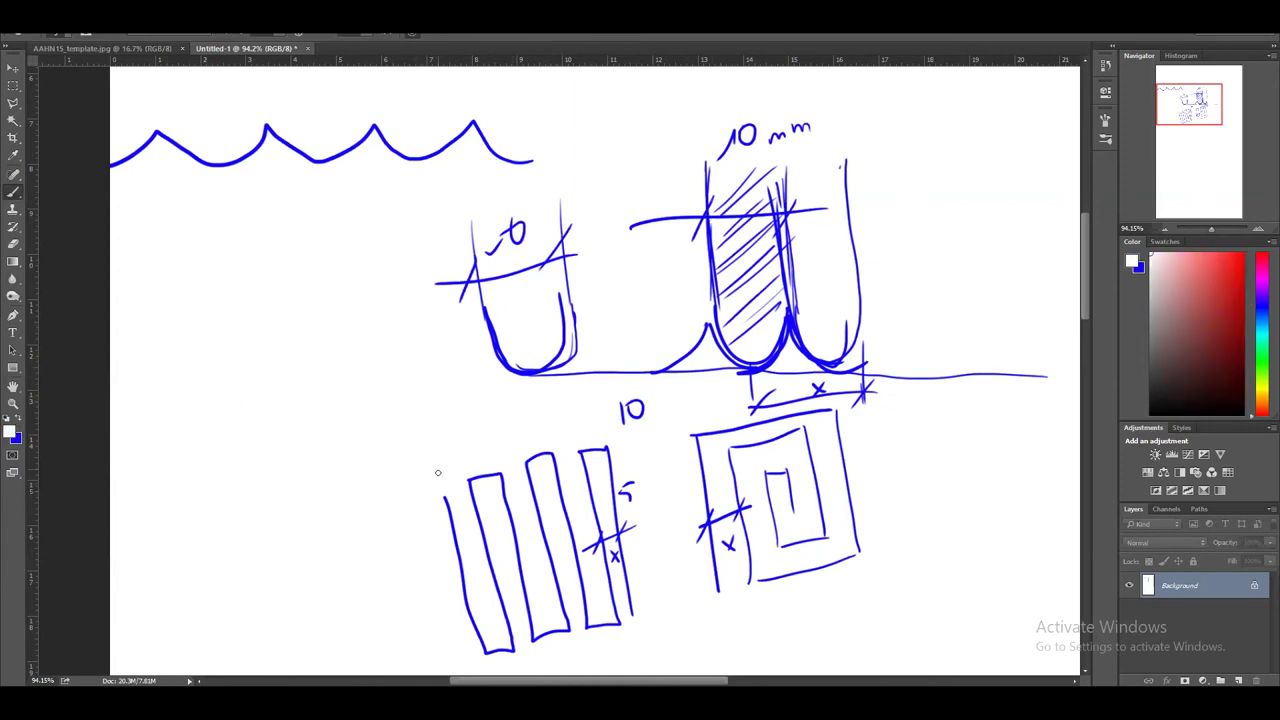
{"action": "key", "text": "bracketright"}
{"action": "key", "text": "bracketright"}
{"action": "key", "text": "bracketright"}
{"action": "key", "text": "bracketright"}
{"action": "key", "text": "bracketright"}
{"action": "key", "text": "bracketright"}
{"action": "key", "text": "bracketright"}
{"action": "key", "text": "bracketright"}
Paint out the old tool sketches in white, then draw a blue baseline
{"action": "mouse_move", "coordinate": [471, 314]}
{"action": "left_mouse_down"}
{"action": "mouse_move", "coordinate": [623, 366]}
{"action": "mouse_move", "coordinate": [863, 343]}
{"action": "mouse_move", "coordinate": [951, 227]}
{"action": "mouse_move", "coordinate": [1040, 362]}
{"action": "left_mouse_up"}
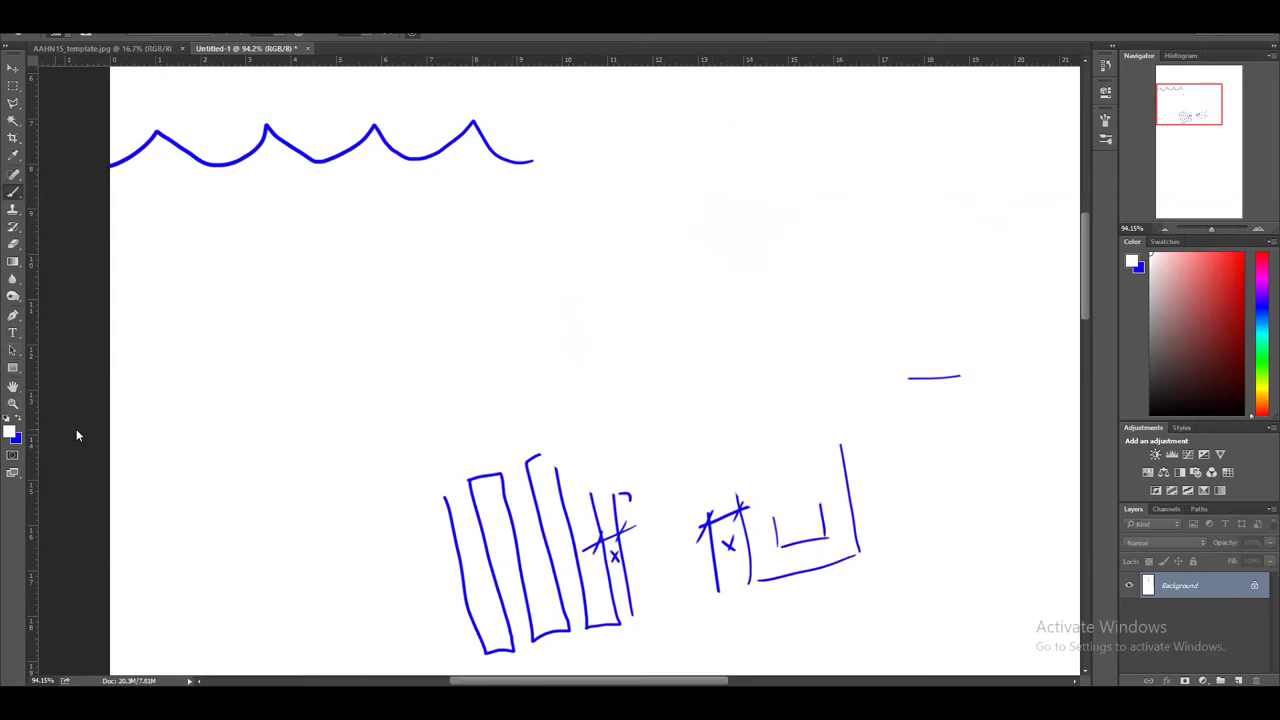
{"action": "left_click", "coordinate": [18, 422]}
{"action": "key", "text": "bracketleft"}
{"action": "key", "text": "bracketleft"}
{"action": "key", "text": "bracketleft"}
{"action": "key", "text": "bracketleft"}
{"action": "key", "text": "bracketleft"}
{"action": "key", "text": "bracketleft"}
{"action": "key", "text": "bracketleft"}
{"action": "key", "text": "bracketleft"}
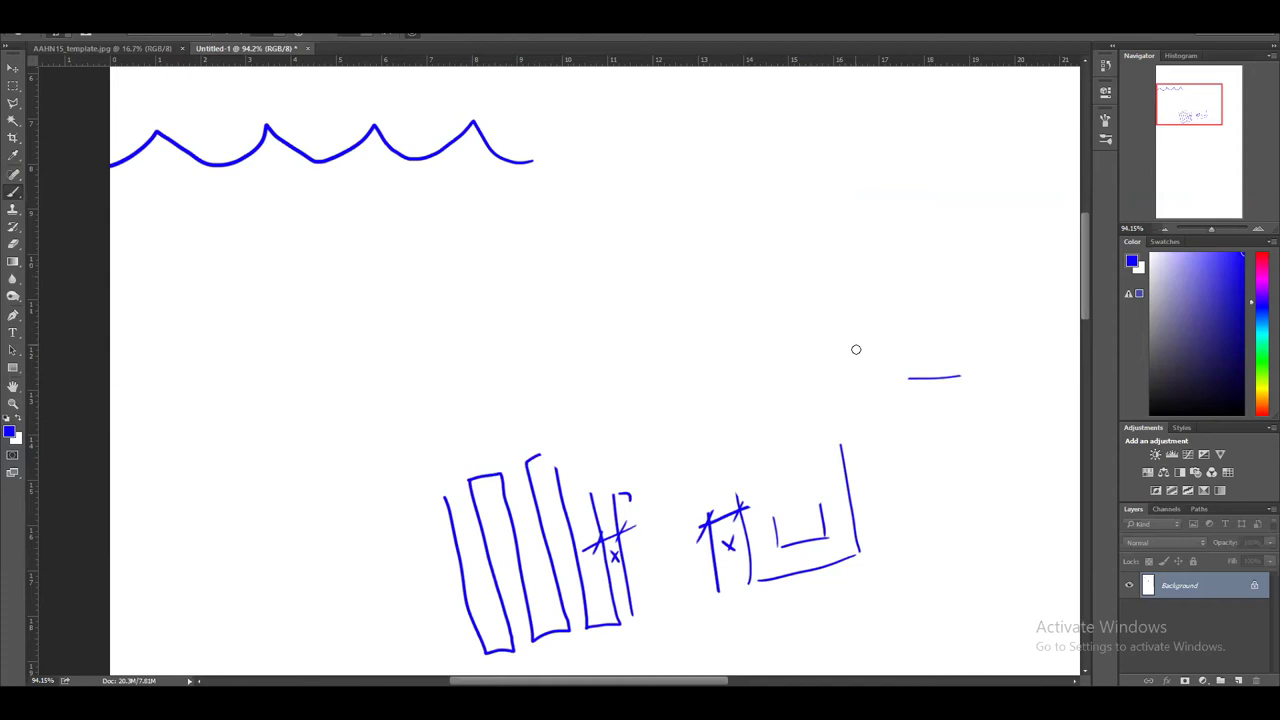
{"action": "left_click", "coordinate": [955, 378]}
{"action": "left_click", "coordinate": [546, 378], "text": "shift"}
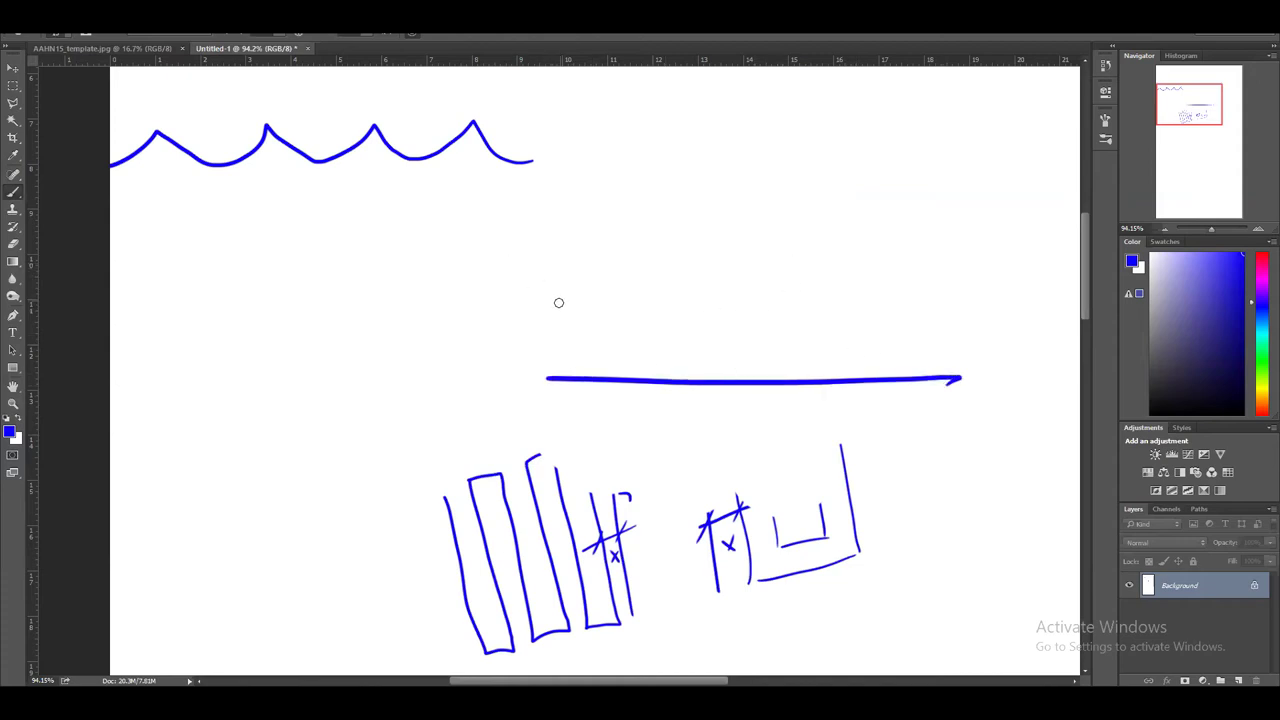
Draw a 10-wide tool outline and an overlapping second tool with a width line
{"action": "left_click_drag", "start_coordinate": [686, 180], "coordinate": [681, 325]}
{"action": "mouse_move", "coordinate": [757, 188]}
{"action": "left_mouse_down"}
{"action": "mouse_move", "coordinate": [746, 379]}
{"action": "mouse_move", "coordinate": [735, 368]}
{"action": "mouse_move", "coordinate": [748, 334]}
{"action": "mouse_move", "coordinate": [682, 324]}
{"action": "mouse_move", "coordinate": [700, 378]}
{"action": "left_mouse_up"}
{"action": "left_click_drag", "start_coordinate": [668, 243], "coordinate": [778, 215]}
{"action": "left_click_drag", "start_coordinate": [690, 224], "coordinate": [676, 246]}
{"action": "left_click_drag", "start_coordinate": [758, 206], "coordinate": [766, 226]}
{"action": "left_click_drag", "start_coordinate": [710, 186], "coordinate": [712, 204]}
{"action": "mouse_move", "coordinate": [732, 186]}
{"action": "left_mouse_down"}
{"action": "mouse_move", "coordinate": [721, 193]}
{"action": "mouse_move", "coordinate": [728, 332]}
{"action": "left_mouse_up"}
{"action": "mouse_move", "coordinate": [785, 194]}
{"action": "left_mouse_down"}
{"action": "mouse_move", "coordinate": [784, 338]}
{"action": "mouse_move", "coordinate": [742, 380]}
{"action": "mouse_move", "coordinate": [726, 336]}
{"action": "mouse_move", "coordinate": [742, 380]}
{"action": "left_mouse_up"}
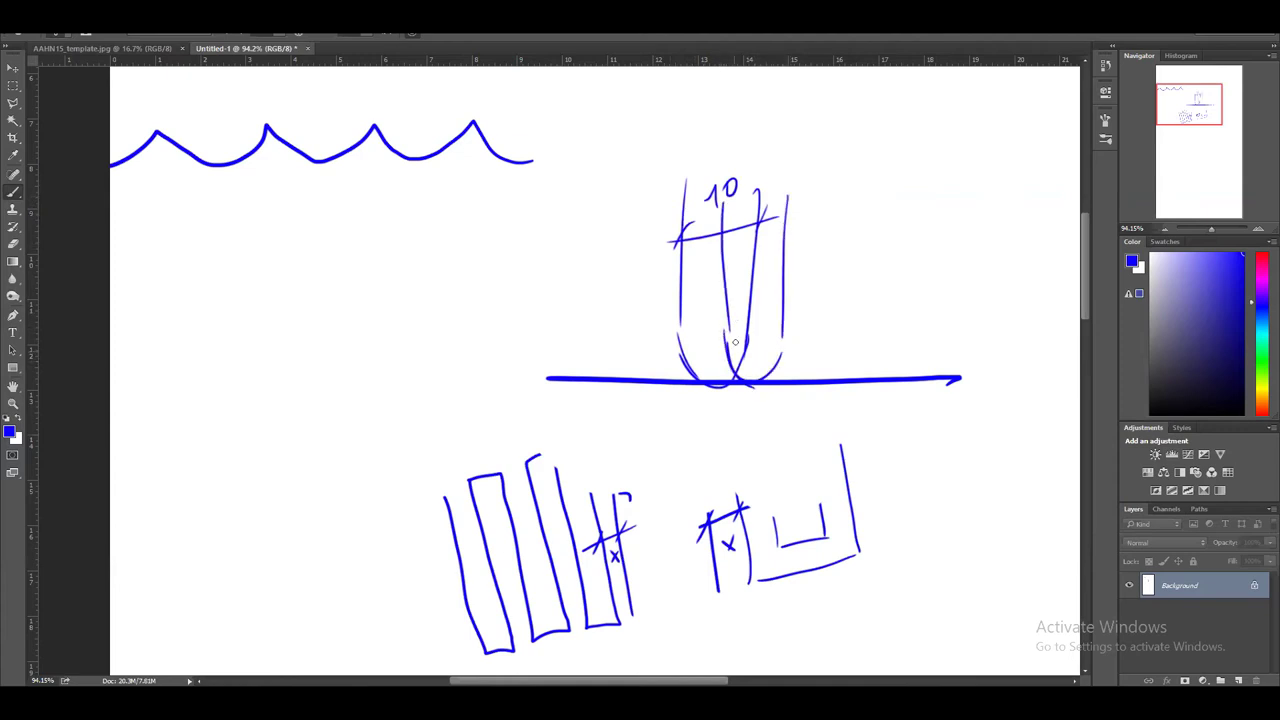
{"action": "left_click_drag", "start_coordinate": [787, 238], "coordinate": [703, 239]}
Add stepover marks below the baseline labelled 5
{"action": "left_click_drag", "start_coordinate": [712, 384], "coordinate": [712, 422]}
{"action": "left_click_drag", "start_coordinate": [758, 368], "coordinate": [758, 424]}
{"action": "left_click_drag", "start_coordinate": [686, 398], "coordinate": [770, 406]}
{"action": "left_click_drag", "start_coordinate": [696, 419], "coordinate": [712, 398]}
{"action": "mouse_move", "coordinate": [751, 417]}
{"action": "left_mouse_down"}
{"action": "mouse_move", "coordinate": [770, 391]}
{"action": "mouse_move", "coordinate": [716, 444]}
{"action": "mouse_move", "coordinate": [740, 424]}
{"action": "left_mouse_up"}
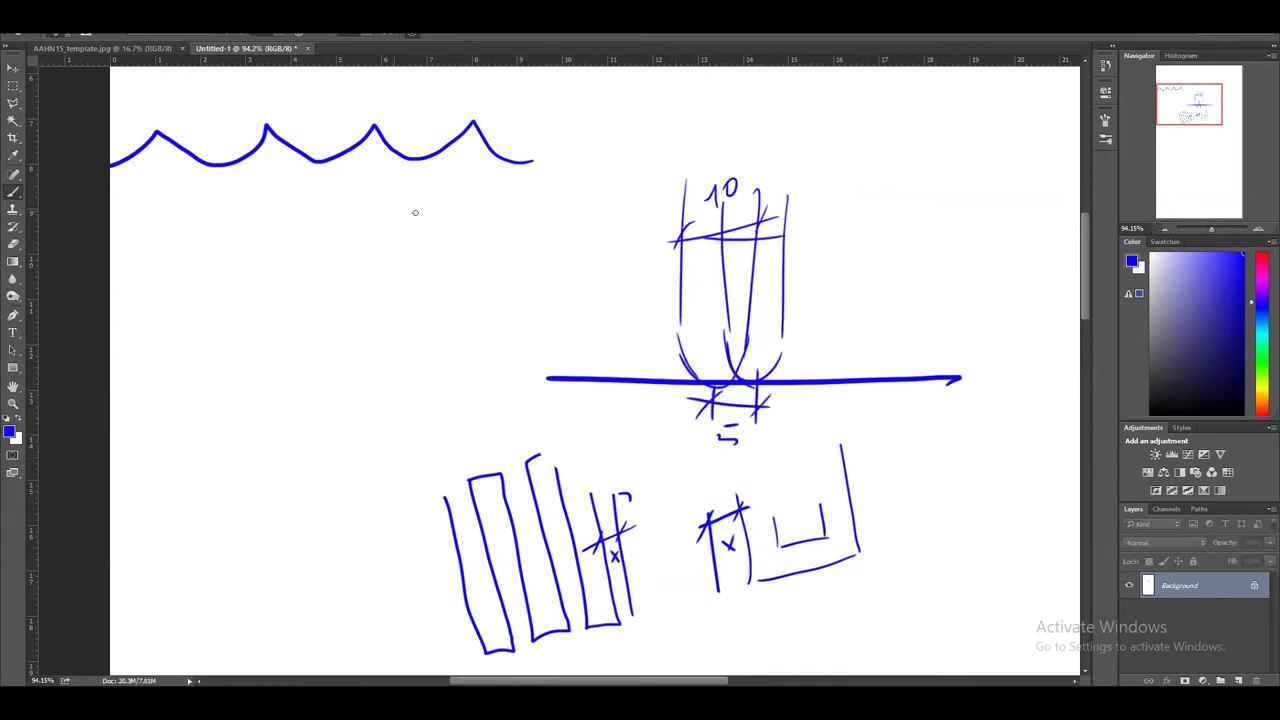
Draw a shallower scalloped wave line and circle the stepover value 5
{"action": "mouse_move", "coordinate": [526, 243]}
{"action": "left_mouse_down"}
{"action": "mouse_move", "coordinate": [143, 242]}
{"action": "mouse_move", "coordinate": [157, 247]}
{"action": "mouse_move", "coordinate": [110, 244]}
{"action": "left_mouse_up"}
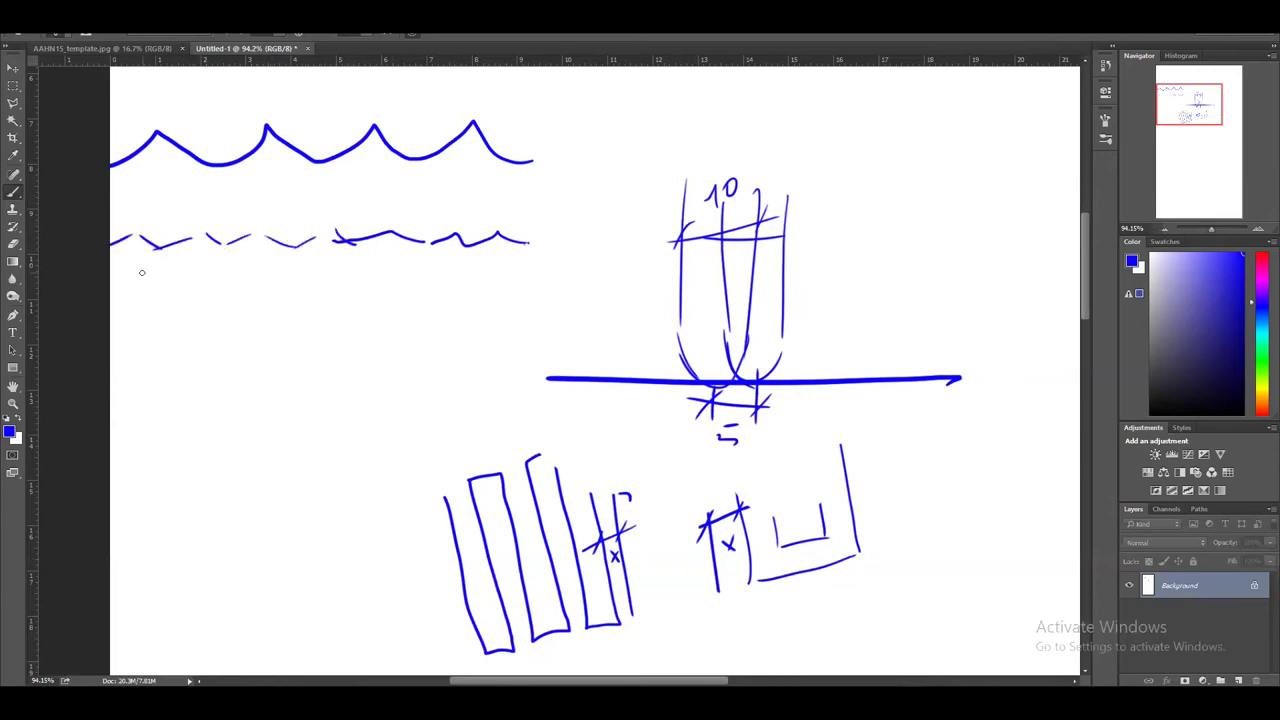
{"action": "mouse_move", "coordinate": [300, 248]}
{"action": "left_mouse_down"}
{"action": "mouse_move", "coordinate": [354, 234]}
{"action": "mouse_move", "coordinate": [263, 243]}
{"action": "mouse_move", "coordinate": [279, 230]}
{"action": "mouse_move", "coordinate": [207, 226]}
{"action": "mouse_move", "coordinate": [272, 236]}
{"action": "mouse_move", "coordinate": [118, 243]}
{"action": "left_mouse_up"}
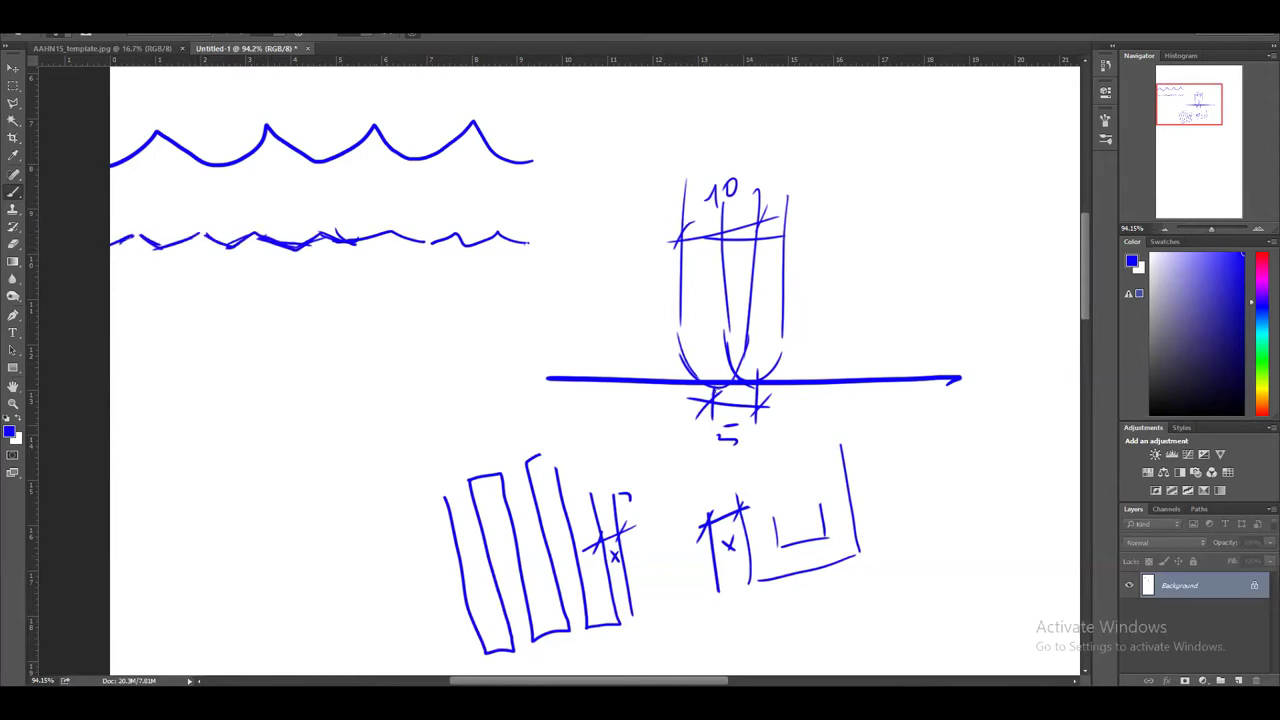
{"action": "mouse_move", "coordinate": [748, 398]}
{"action": "left_mouse_down"}
{"action": "mouse_move", "coordinate": [738, 452]}
{"action": "mouse_move", "coordinate": [758, 402]}
{"action": "left_mouse_up"}
{"action": "mouse_move", "coordinate": [352, 244]}
{"action": "left_mouse_down"}
{"action": "mouse_move", "coordinate": [450, 240]}
{"action": "mouse_move", "coordinate": [454, 228]}
{"action": "mouse_move", "coordinate": [478, 250]}
{"action": "mouse_move", "coordinate": [500, 230]}
{"action": "mouse_move", "coordinate": [532, 254]}
{"action": "left_mouse_up"}
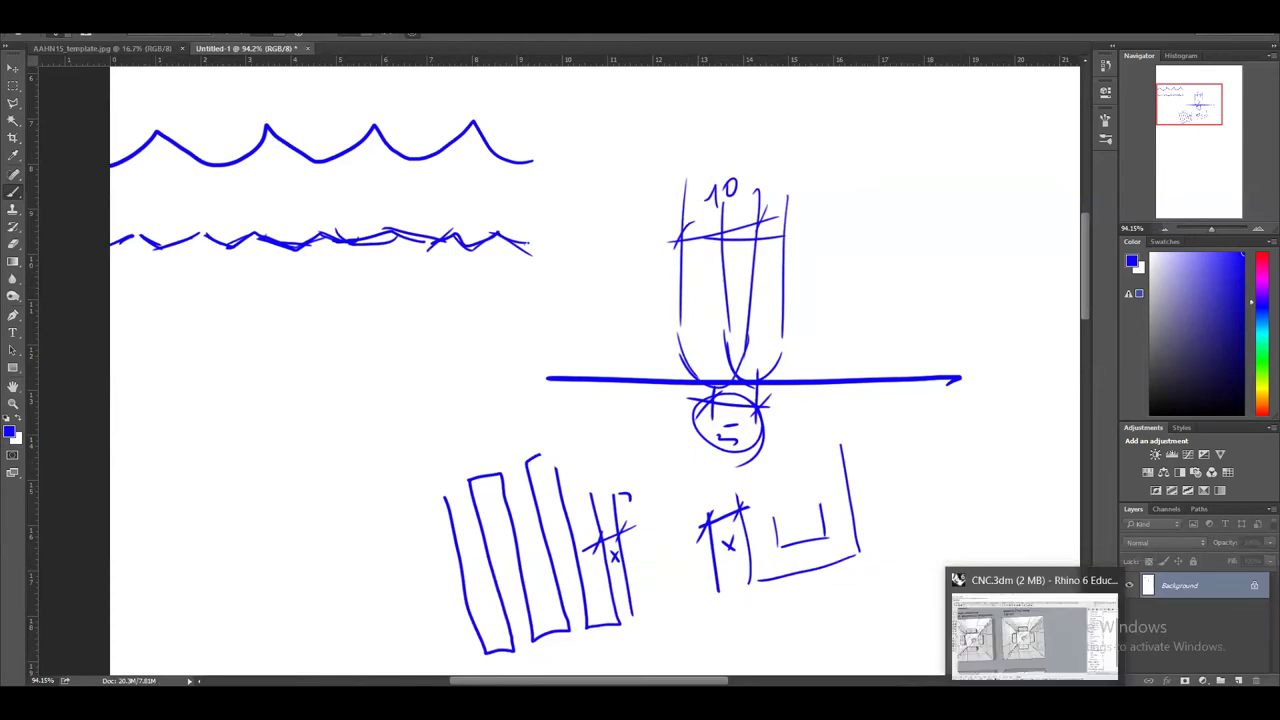
{"action": "mouse_move", "coordinate": [1035, 695]}
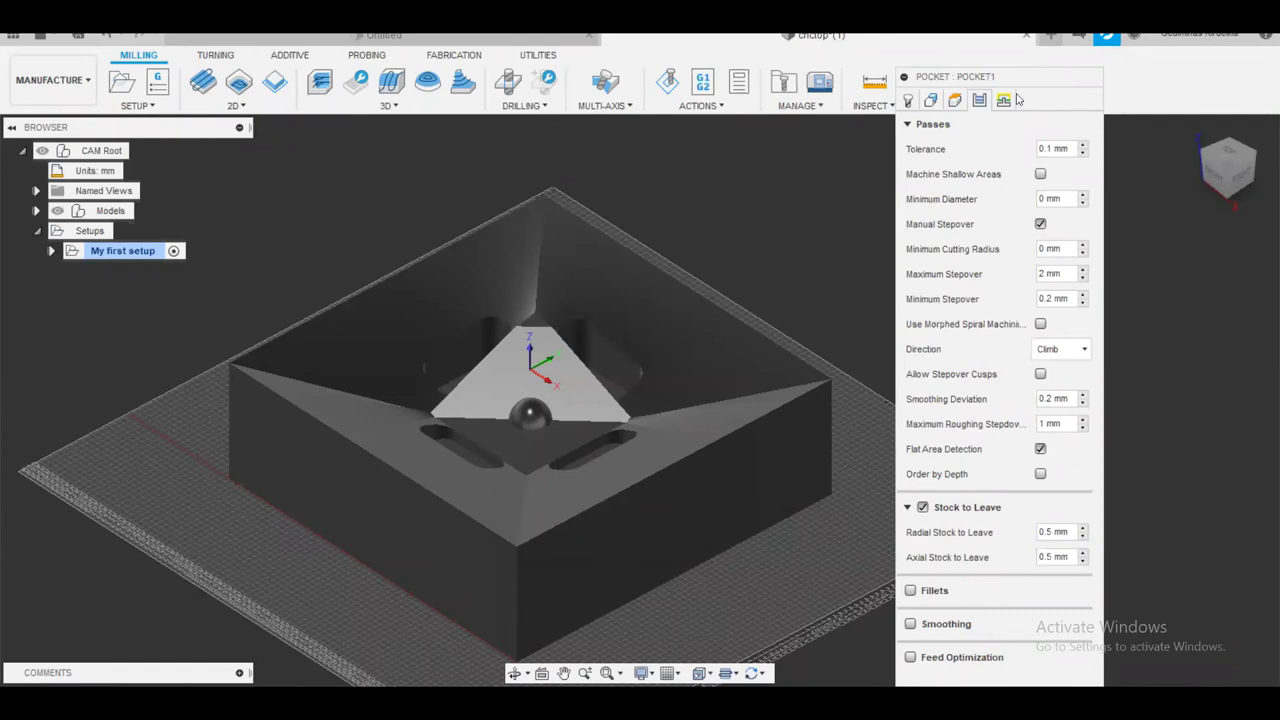
Set Pocket1's manual maximum and minimum stepover both to 5 mm
{"action": "double_click", "coordinate": [1040, 272]}
{"action": "type", "text": "5"}
{"action": "key", "text": "Return"}
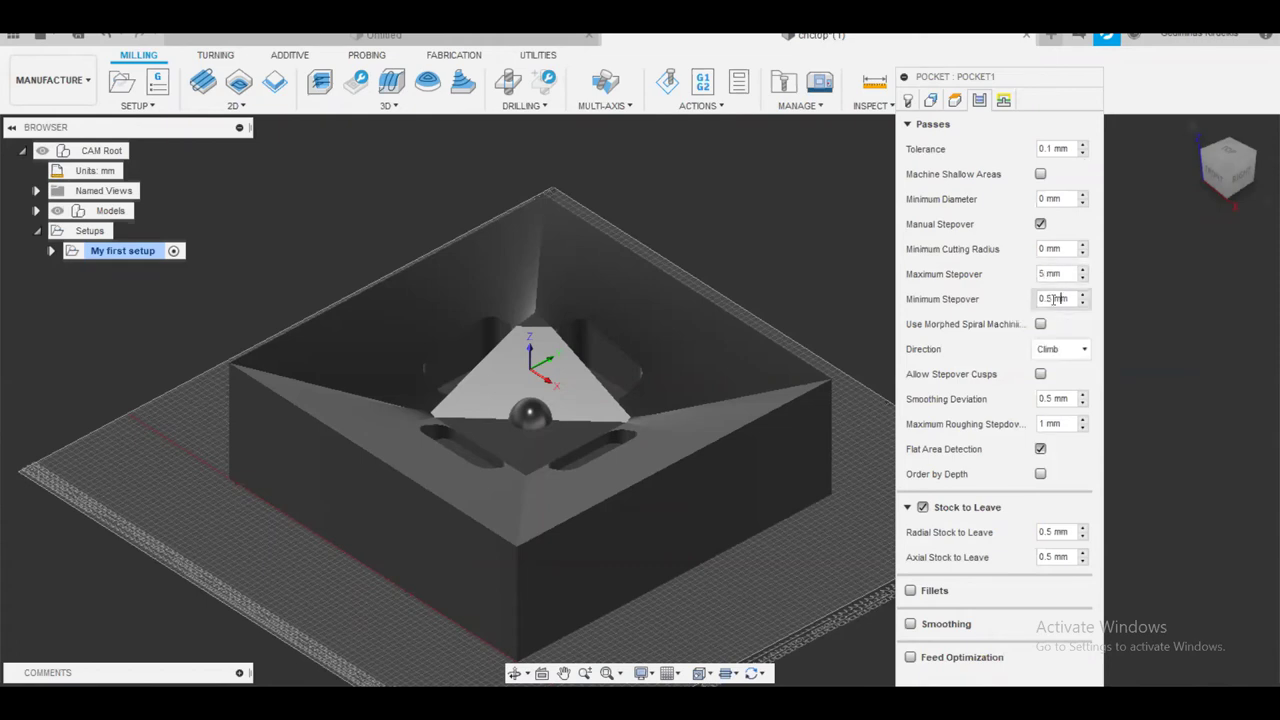
{"action": "double_click", "coordinate": [1054, 298]}
{"action": "type", "text": "5"}
{"action": "key", "text": "shift+Tab"}
{"action": "double_click", "coordinate": [1041, 298]}
{"action": "left_click", "coordinate": [1049, 273]}
{"action": "left_click_drag", "start_coordinate": [1051, 77], "coordinate": [1047, 43]}
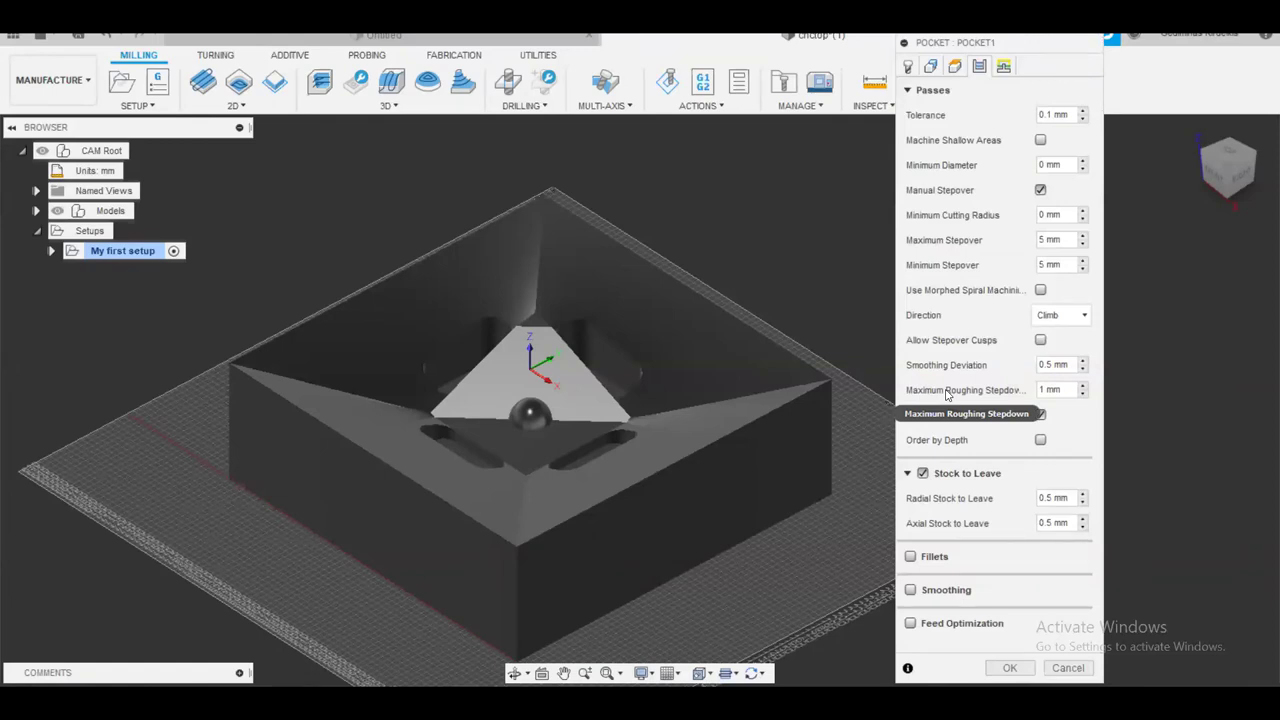
Change Pocket1's maximum roughing stepdown from 1 mm to 10 mm
{"action": "left_click", "coordinate": [1055, 389]}
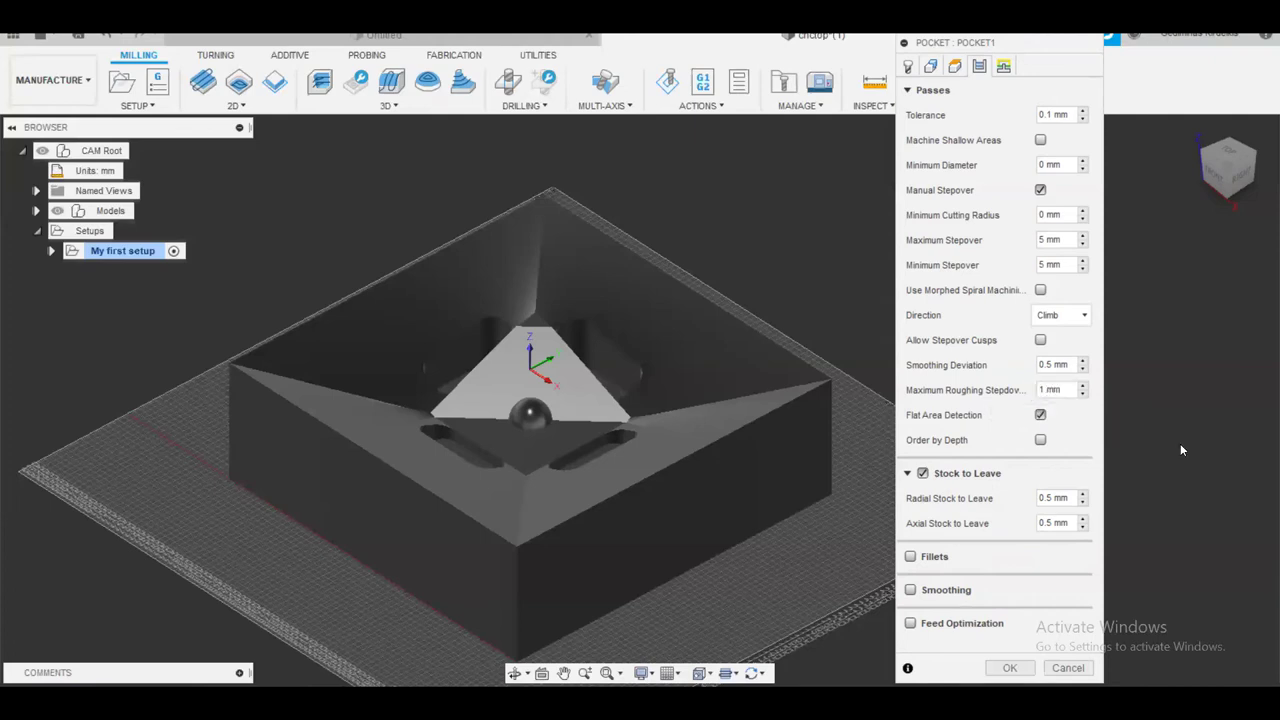
{"action": "type", "text": "0"}
{"action": "key", "text": "BackSpace"}
{"action": "left_click", "coordinate": [1044, 389]}
{"action": "double_click", "coordinate": [1045, 389]}
{"action": "left_click", "coordinate": [930, 498]}
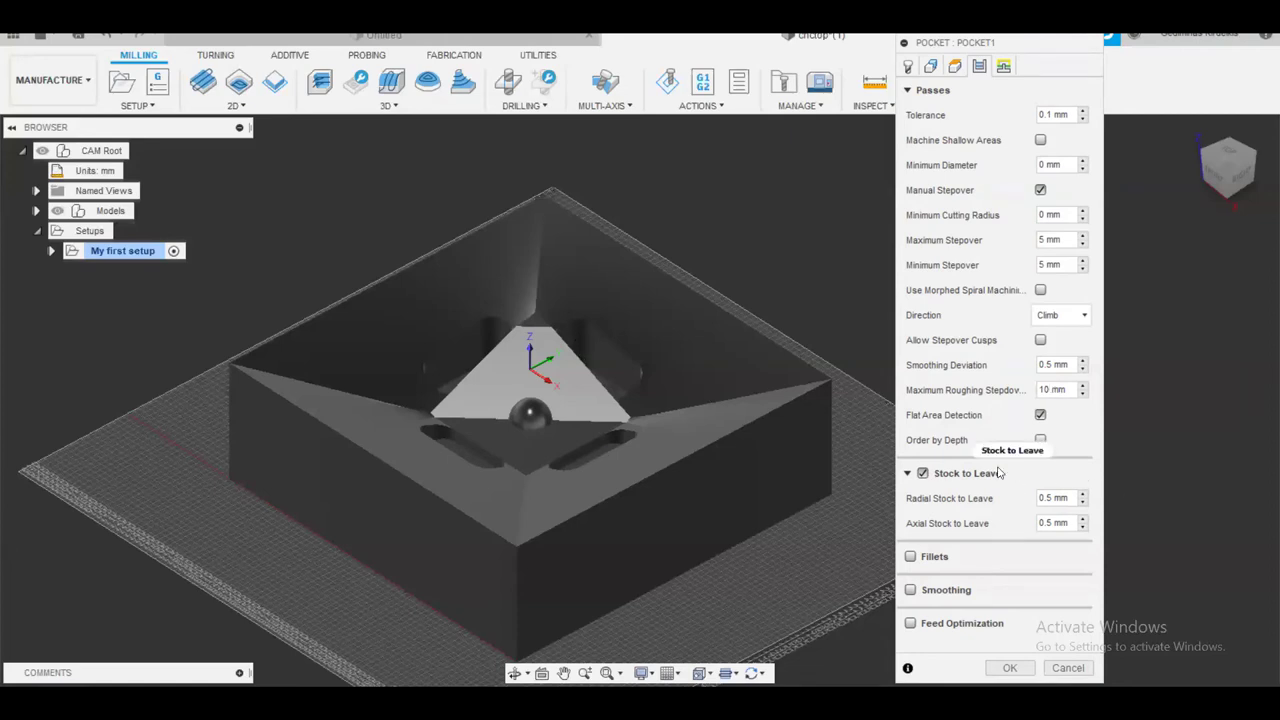
Confirm 0.5 mm axial stock to leave and enable Feed Optimization
{"action": "left_click", "coordinate": [1066, 523]}
{"action": "left_click", "coordinate": [1057, 529]}
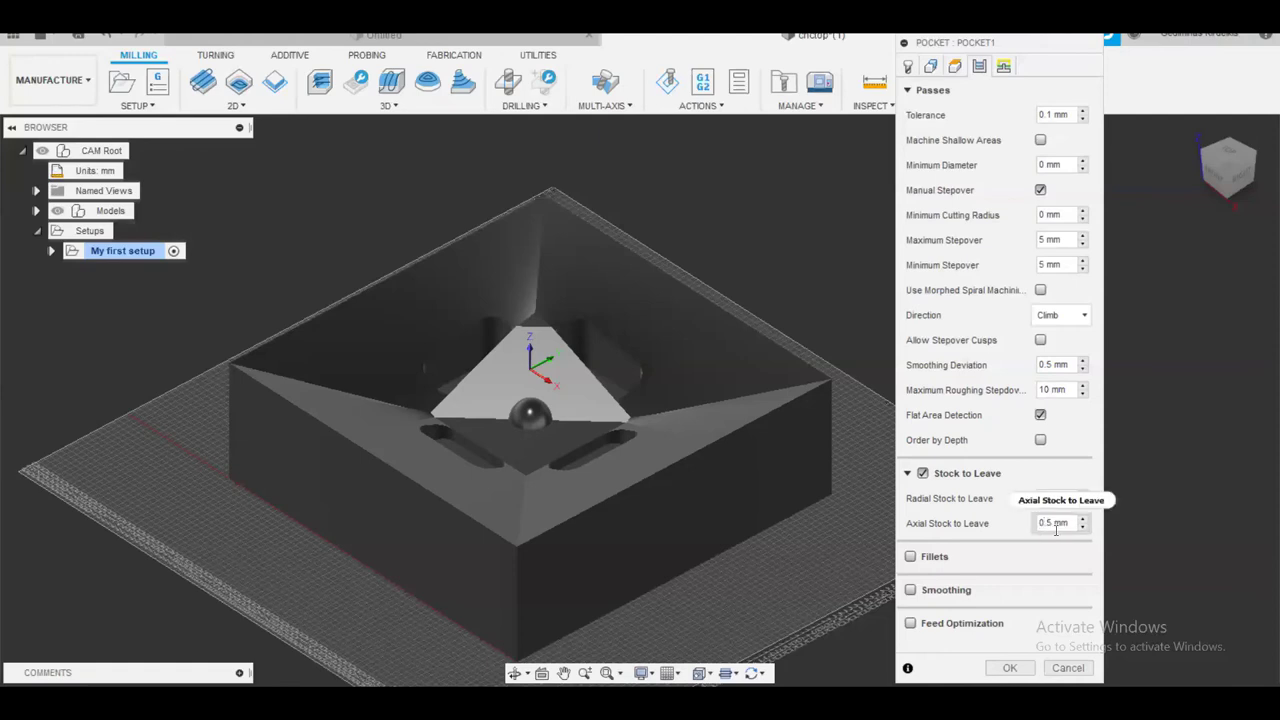
{"action": "left_click_drag", "start_coordinate": [1068, 523], "coordinate": [1039, 520]}
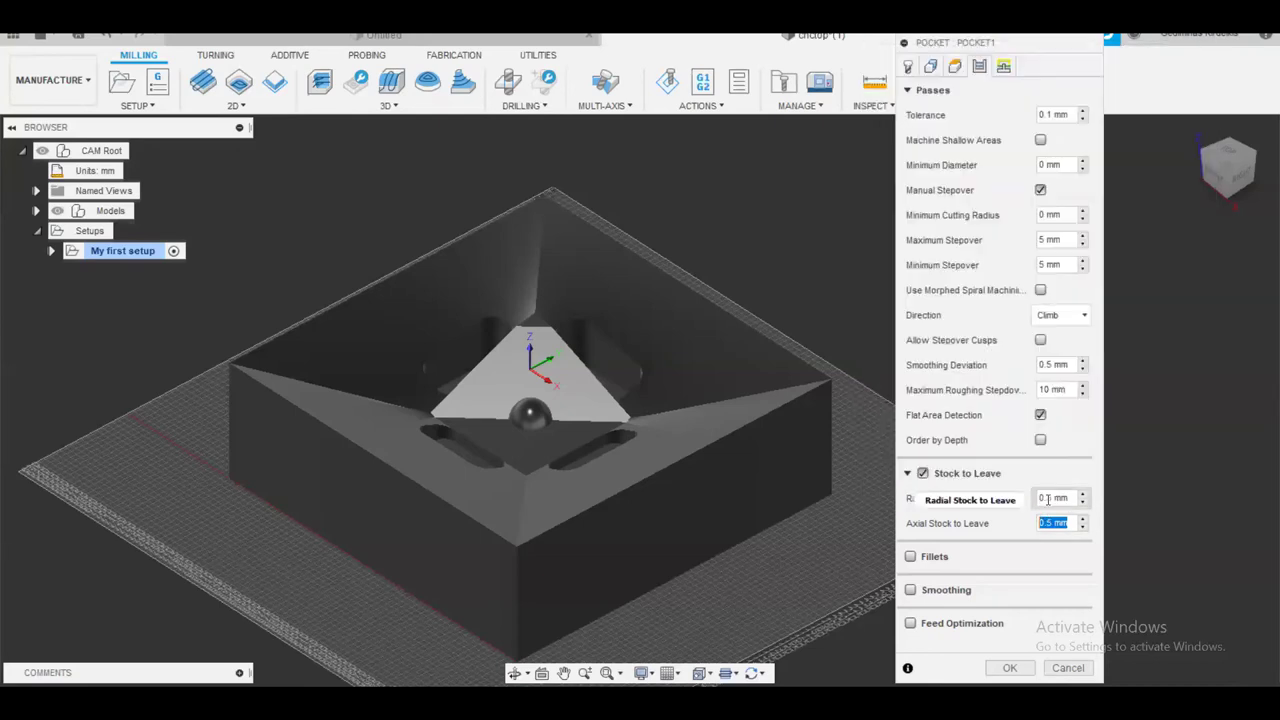
{"action": "mouse_move", "coordinate": [1048, 498]}
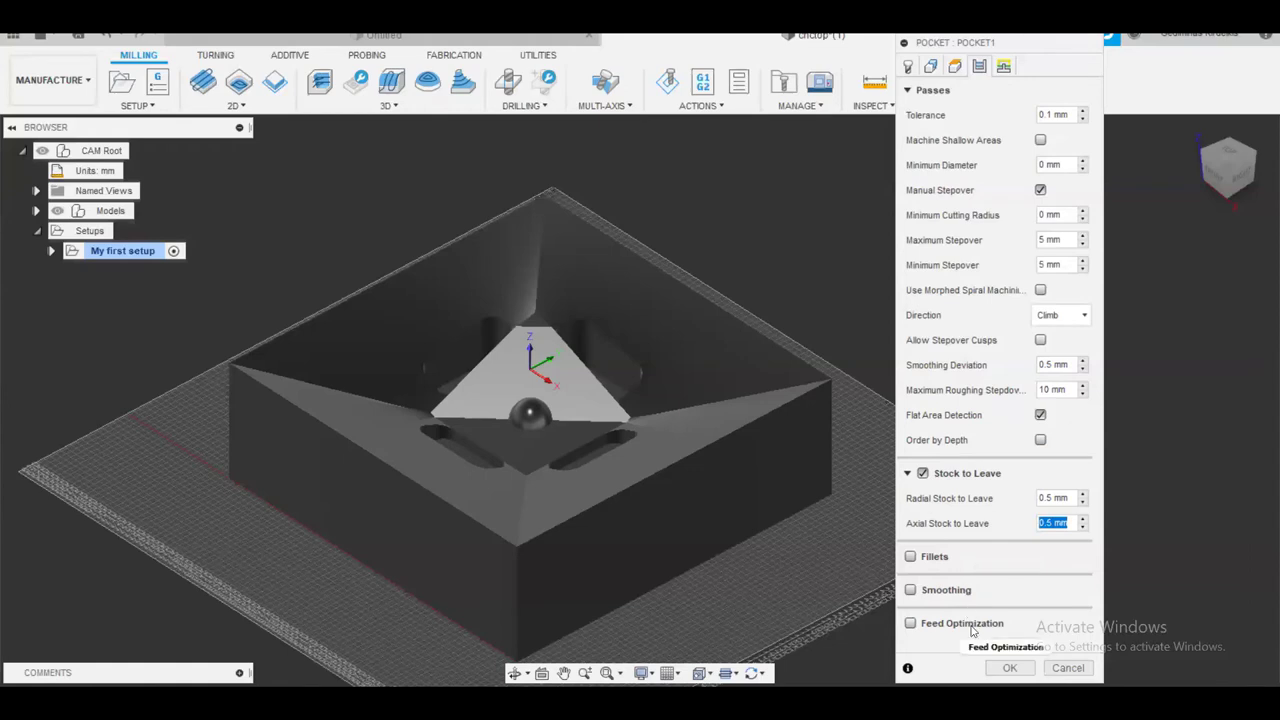
{"action": "left_click", "coordinate": [914, 623]}
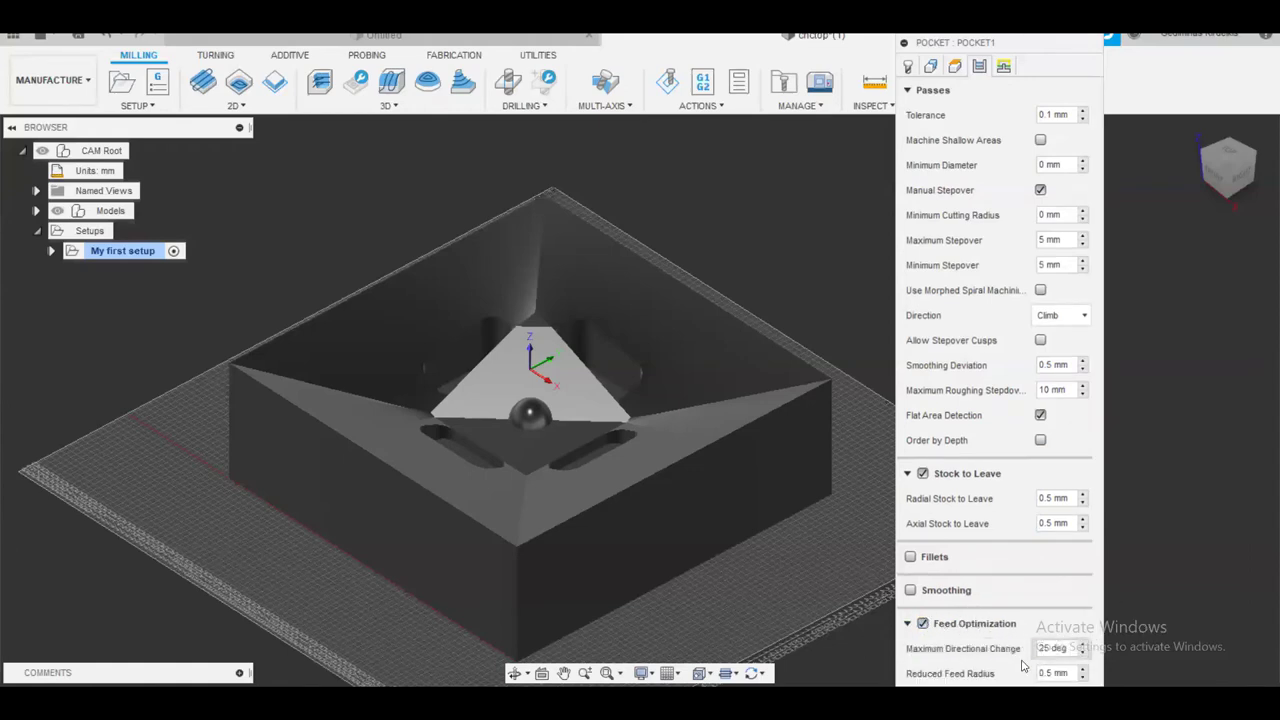
Move the Pocket dialog left and untick Feed Optimization
{"action": "left_click_drag", "start_coordinate": [1049, 52], "coordinate": [855, 22]}
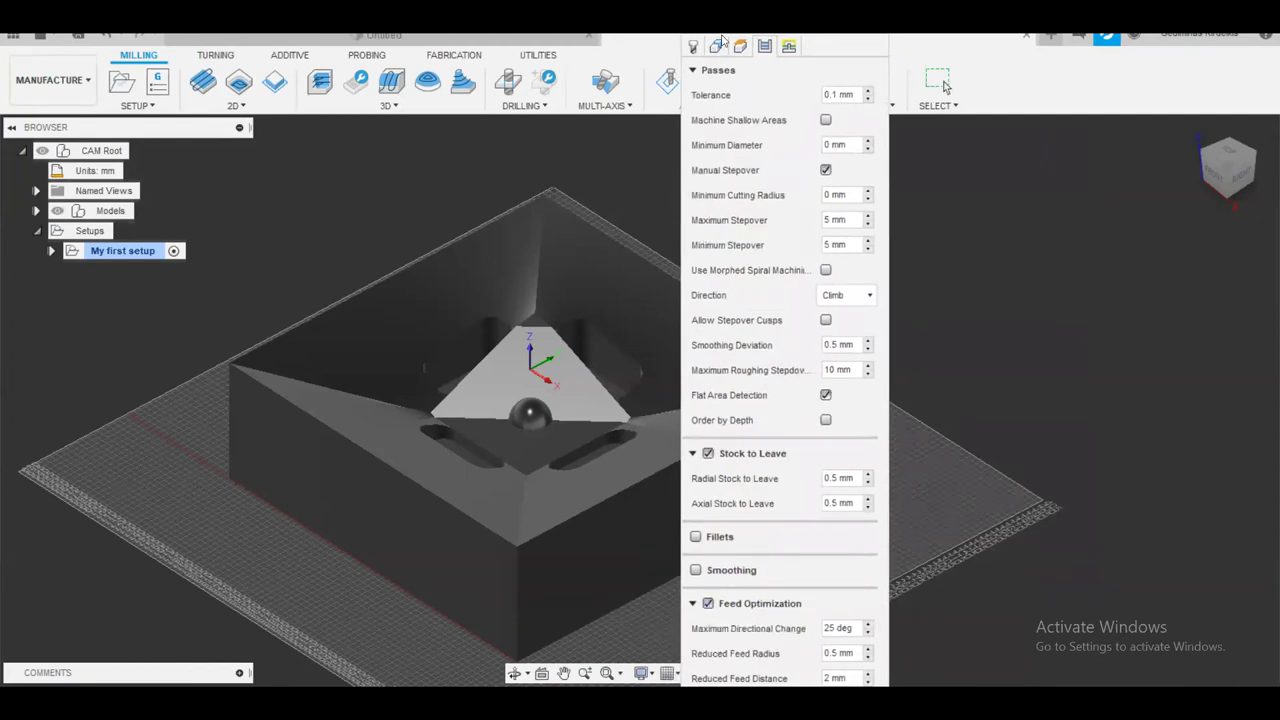
{"action": "left_click", "coordinate": [728, 606]}
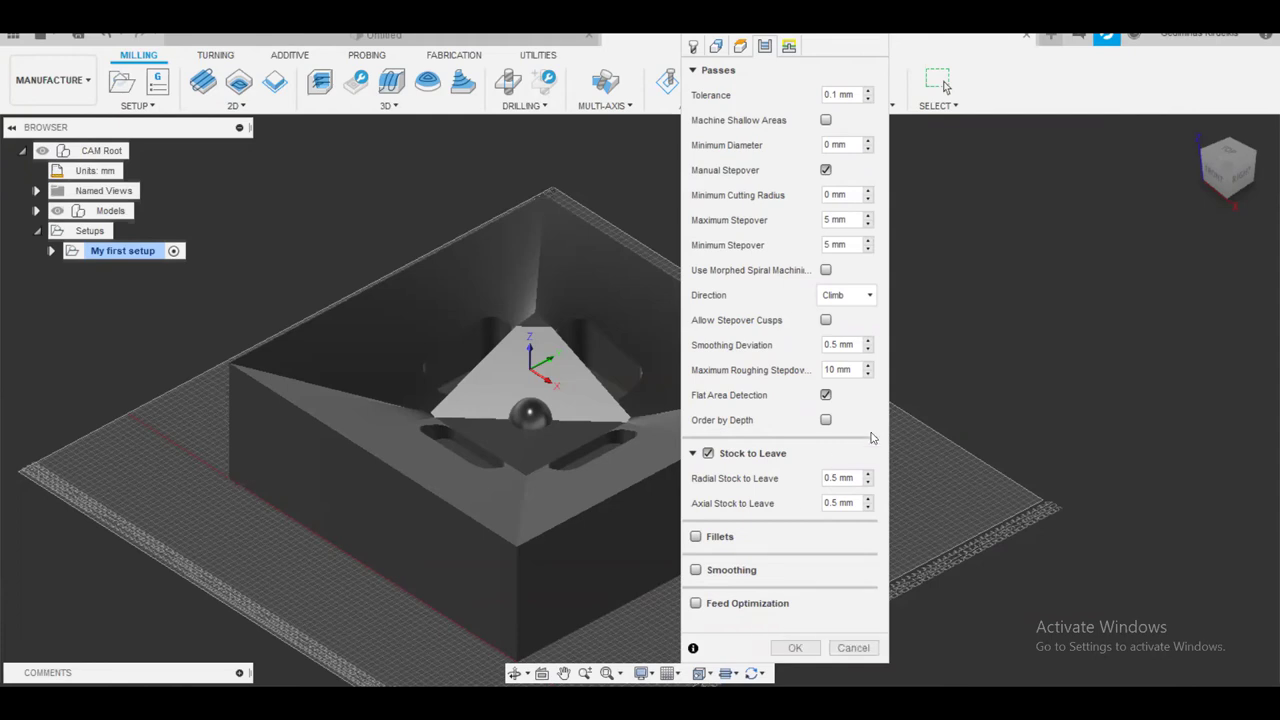
Show Pocket1's Linking settings and the Retraction Policy help, keeping Full retraction
{"action": "left_click", "coordinate": [790, 47]}
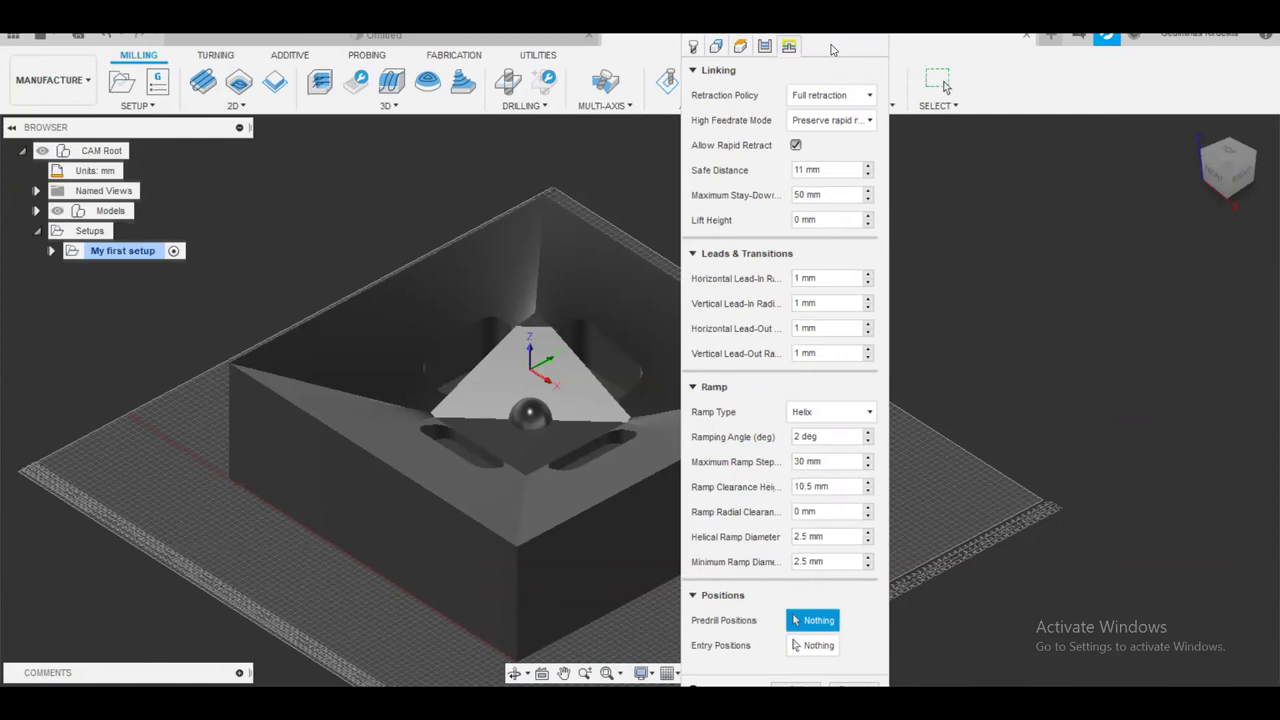
{"action": "left_click", "coordinate": [832, 95]}
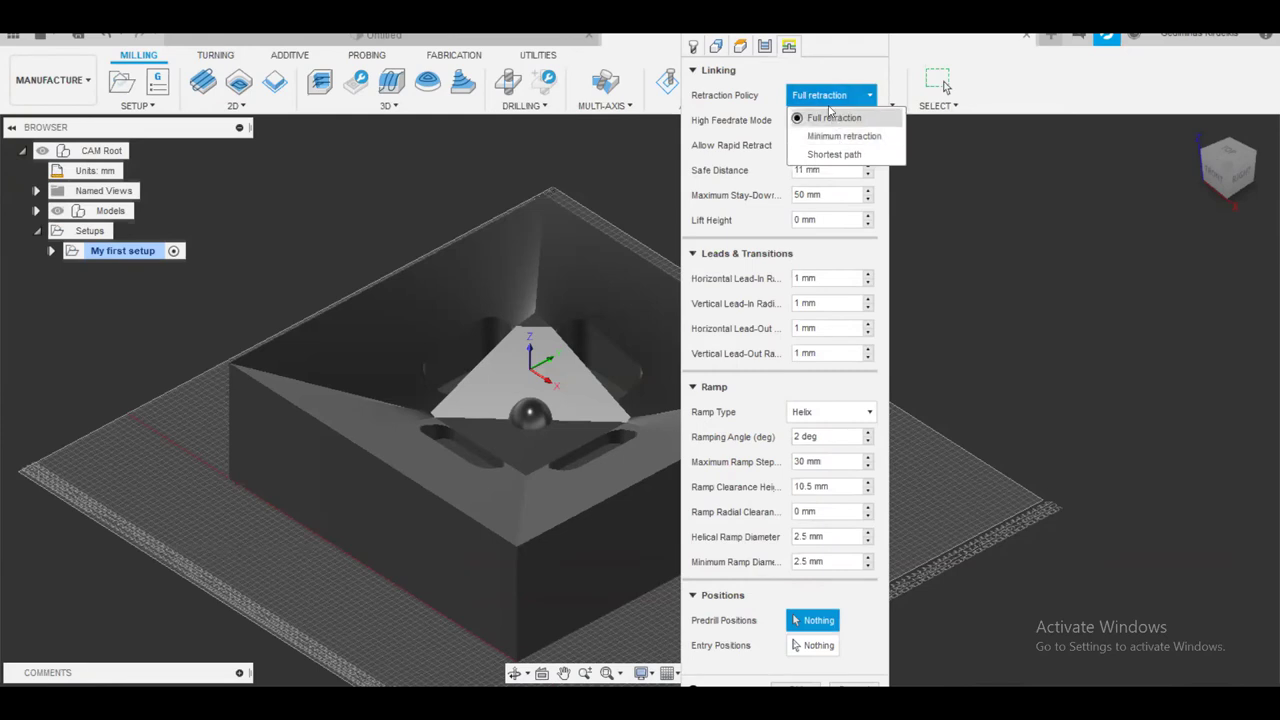
{"action": "left_click", "coordinate": [832, 116]}
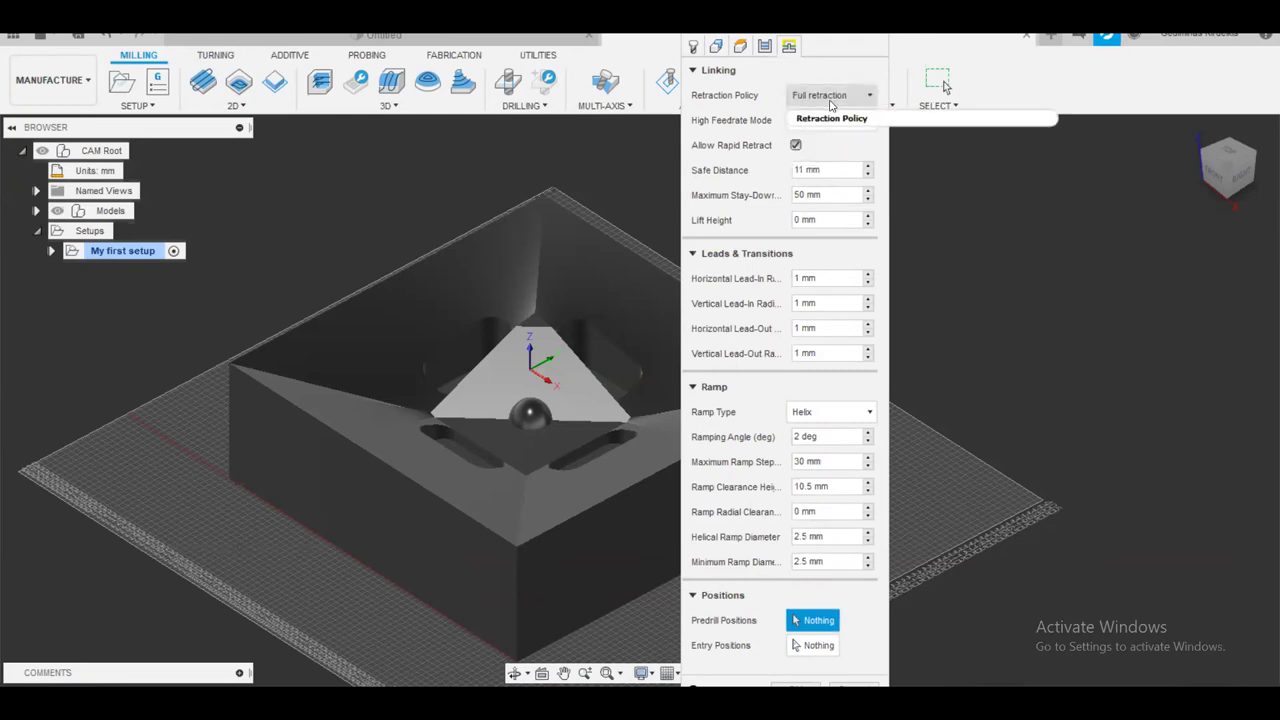
{"action": "mouse_move", "coordinate": [830, 105]}
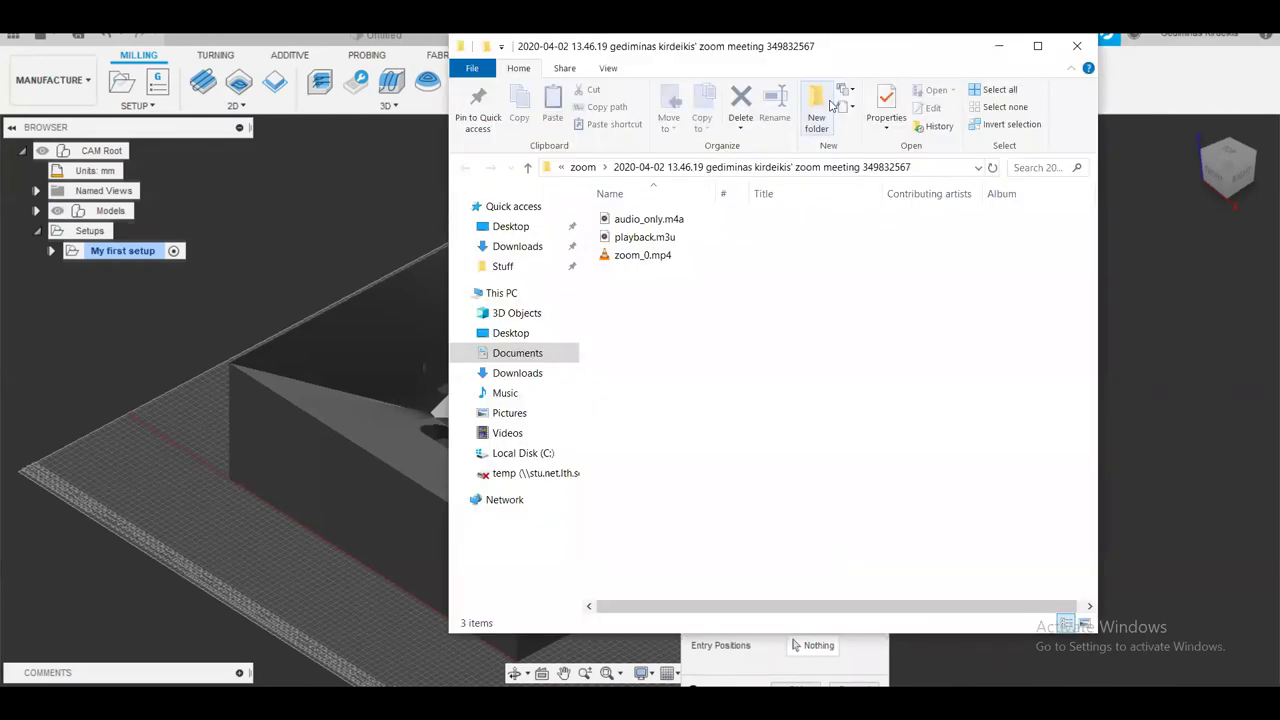
Close the File Explorer window covering Fusion 360
{"action": "left_click", "coordinate": [998, 46]}
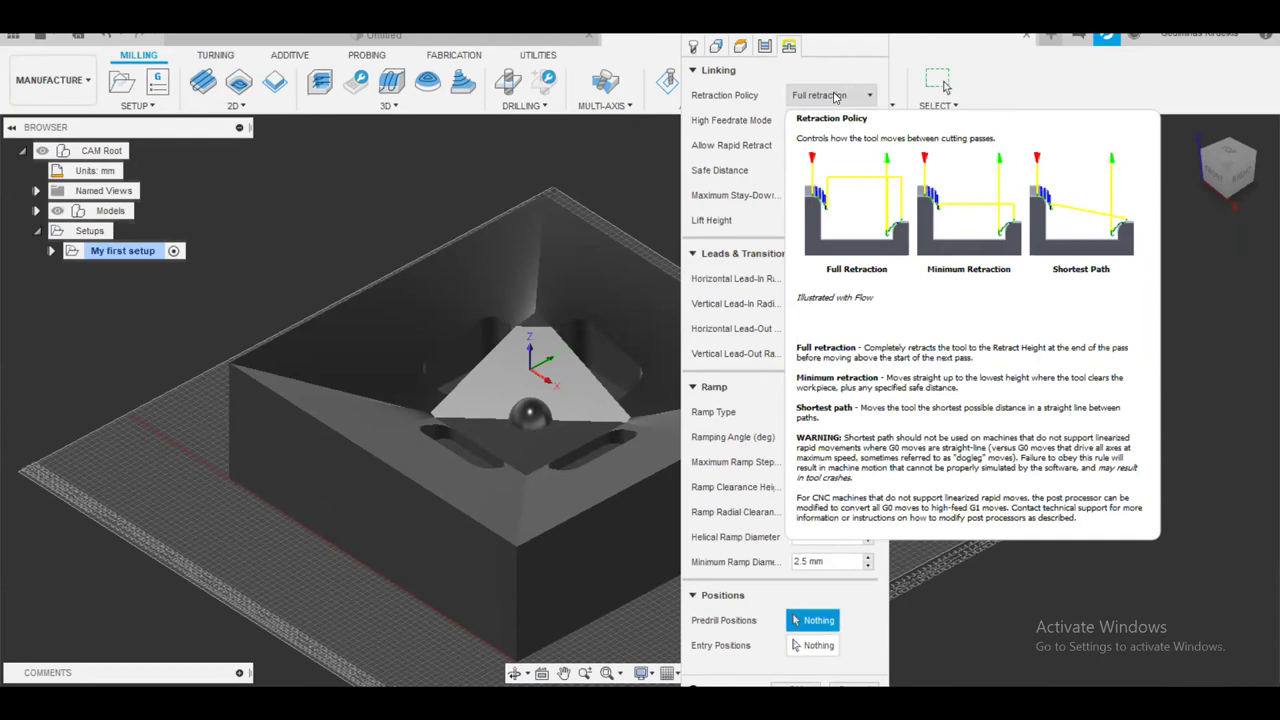
Choose Minimum retraction for Pocket1, then collapse the Linking, Leads & Transitions, Ramp and Positions sections
{"action": "left_click", "coordinate": [834, 96]}
{"action": "left_click", "coordinate": [831, 136]}
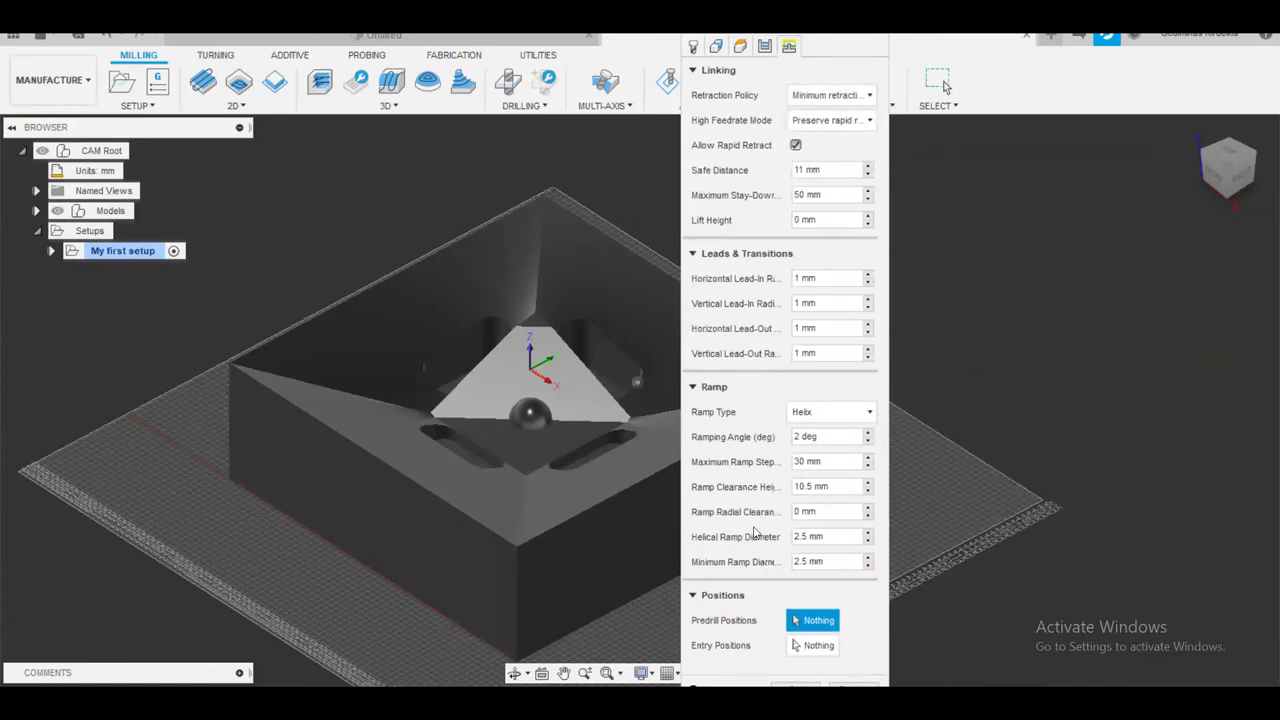
{"action": "left_click", "coordinate": [692, 71]}
{"action": "left_click", "coordinate": [694, 102]}
{"action": "left_click", "coordinate": [694, 137]}
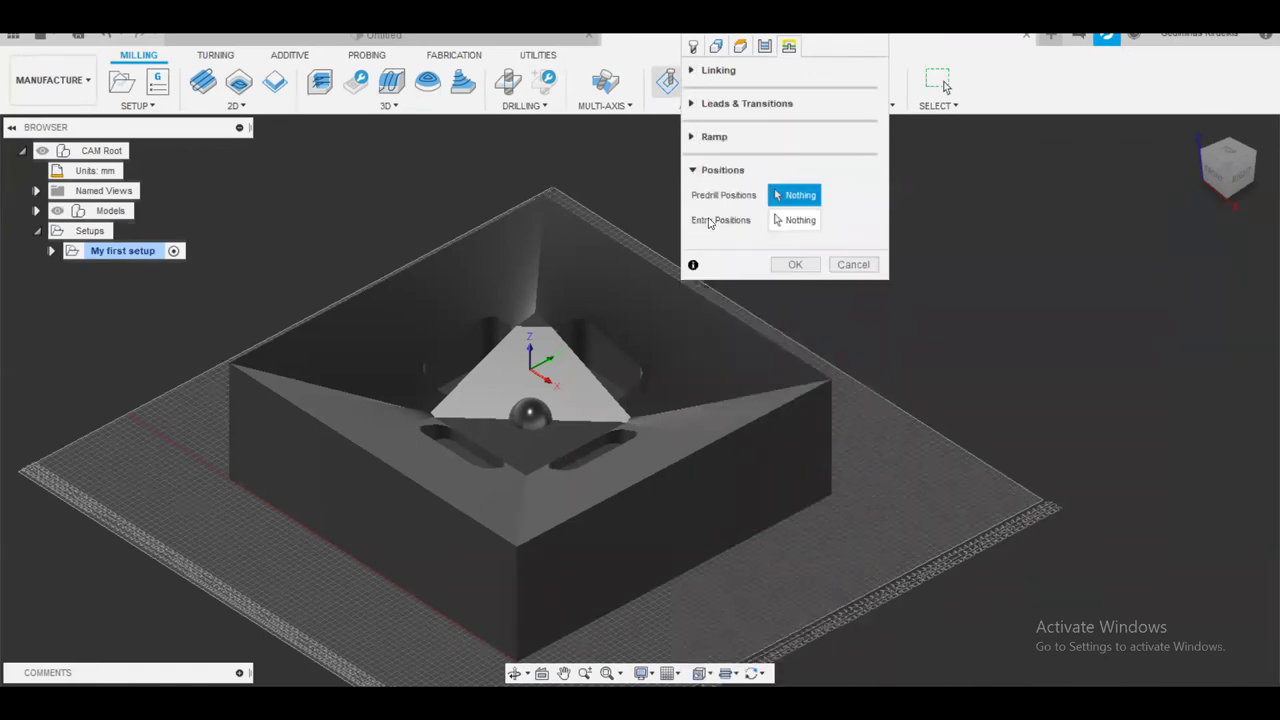
{"action": "left_click", "coordinate": [694, 171]}
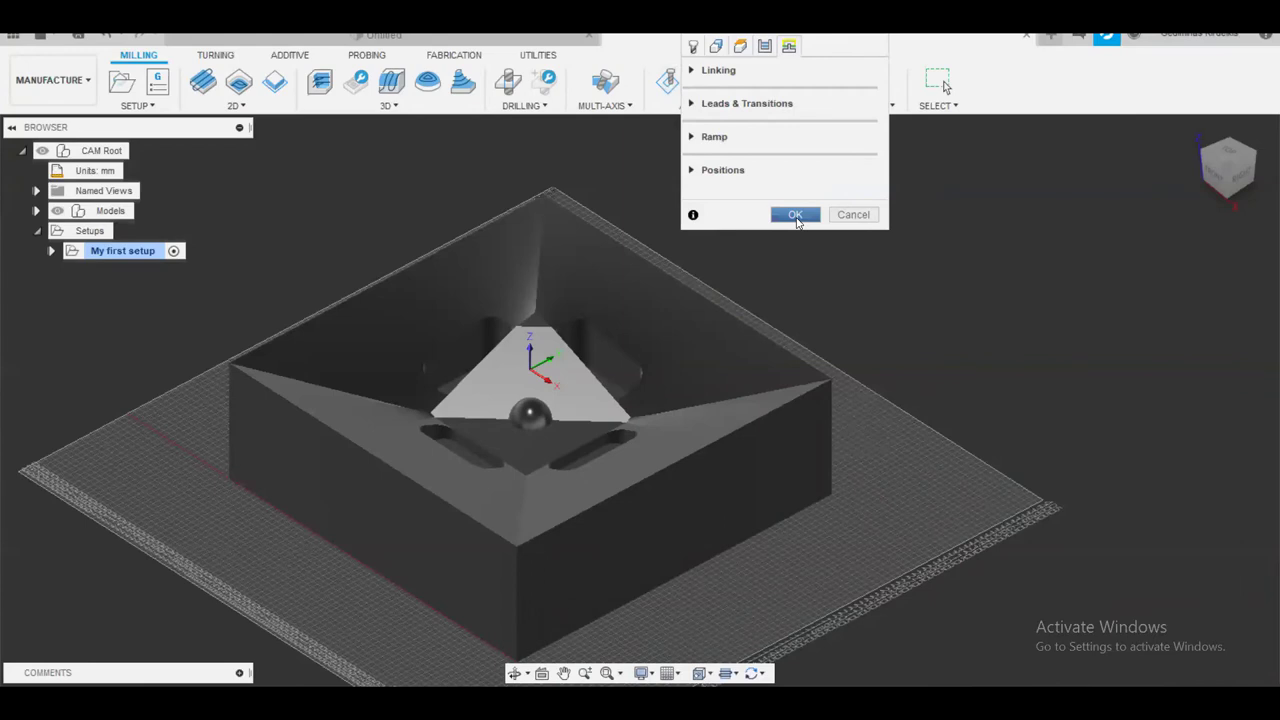
Accept the Pocket1 settings to compute its toolpath, then inspect the stepped passes across the whole stock block
{"action": "left_click", "coordinate": [795, 215]}
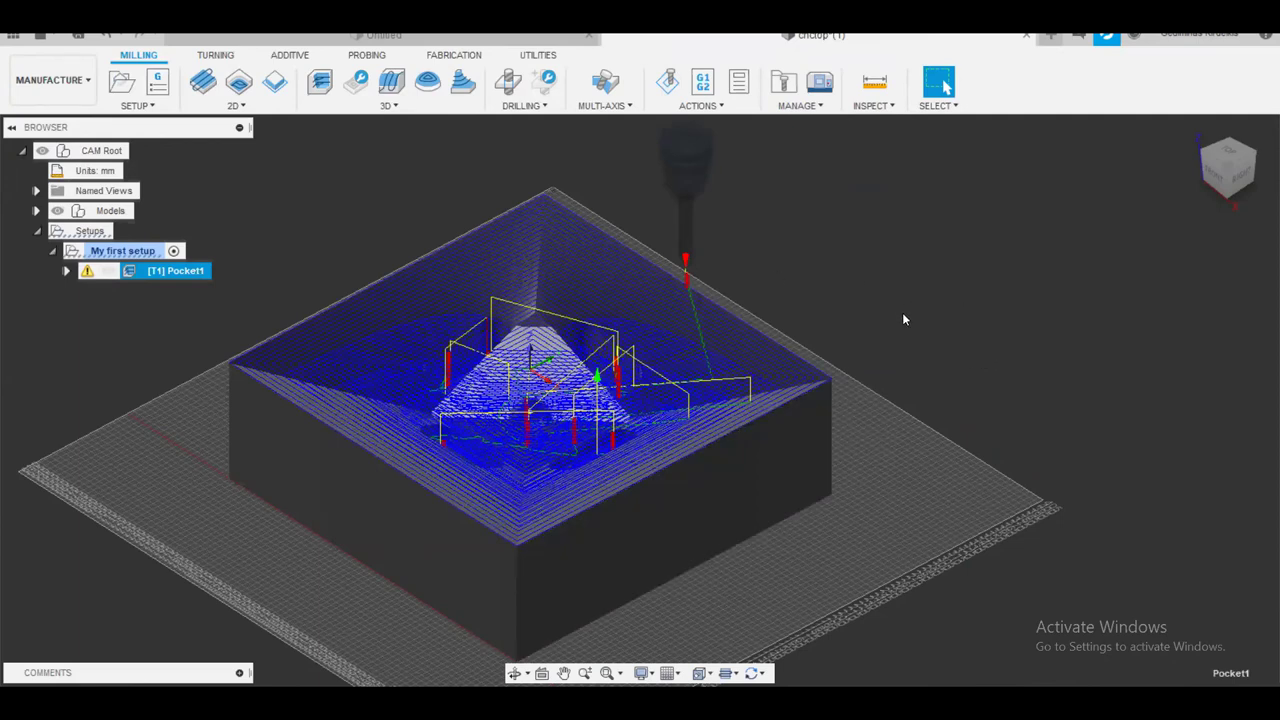
{"action": "scroll", "coordinate": [757, 300], "scroll_direction": "up", "scroll_amount": 3}
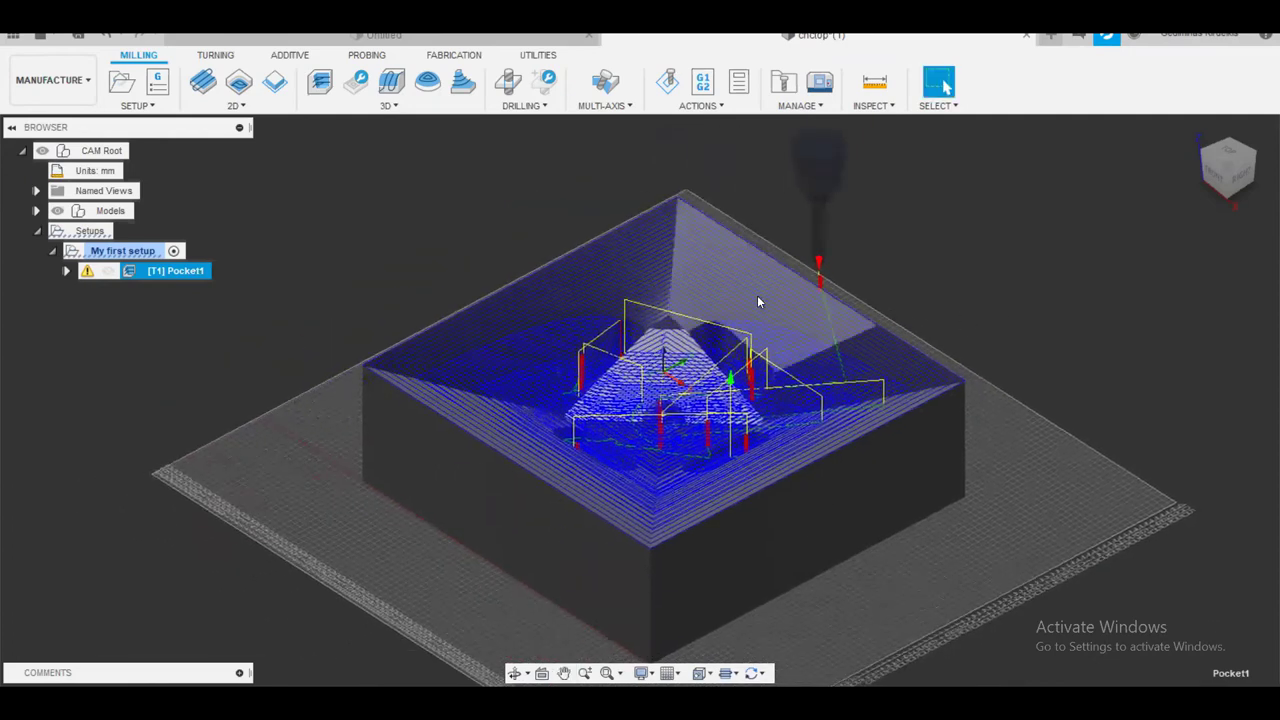
{"action": "scroll", "coordinate": [792, 353], "scroll_direction": "up", "scroll_amount": 2}
{"action": "scroll", "coordinate": [850, 375], "scroll_direction": "up", "scroll_amount": 2}
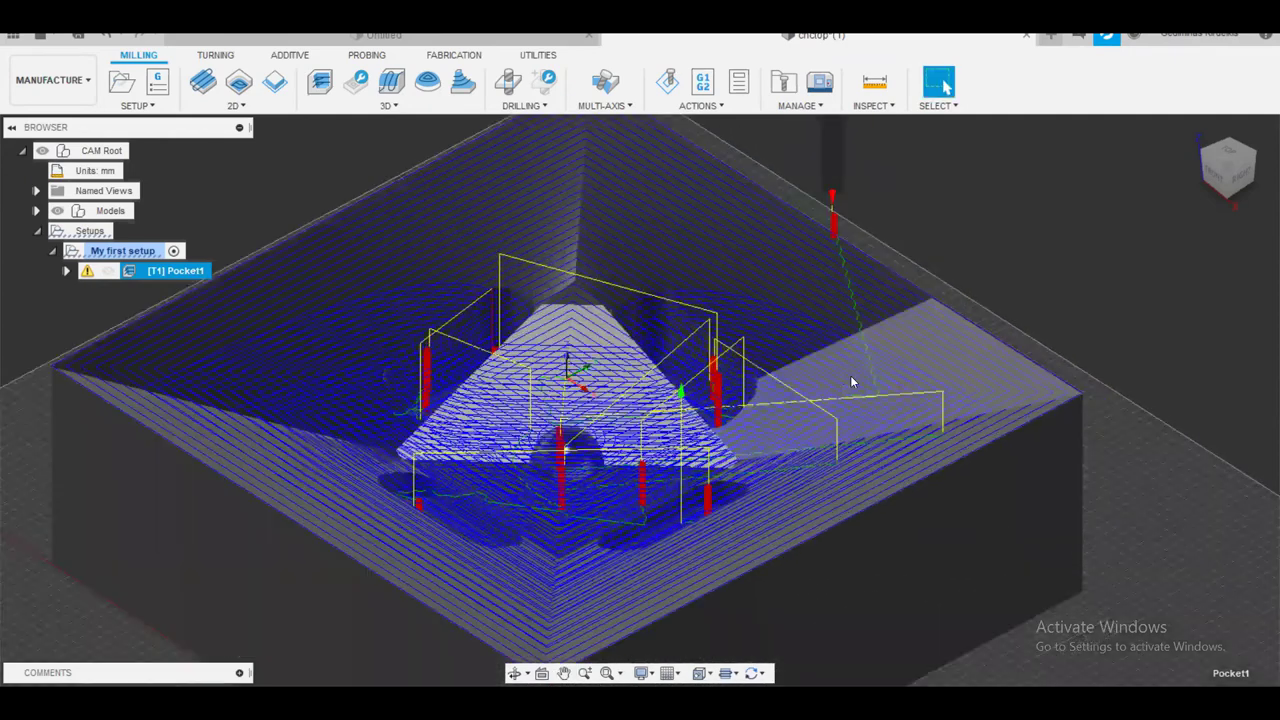
{"action": "middle_click_drag", "start_coordinate": [673, 230], "coordinate": [592, 566], "text": "shift"}
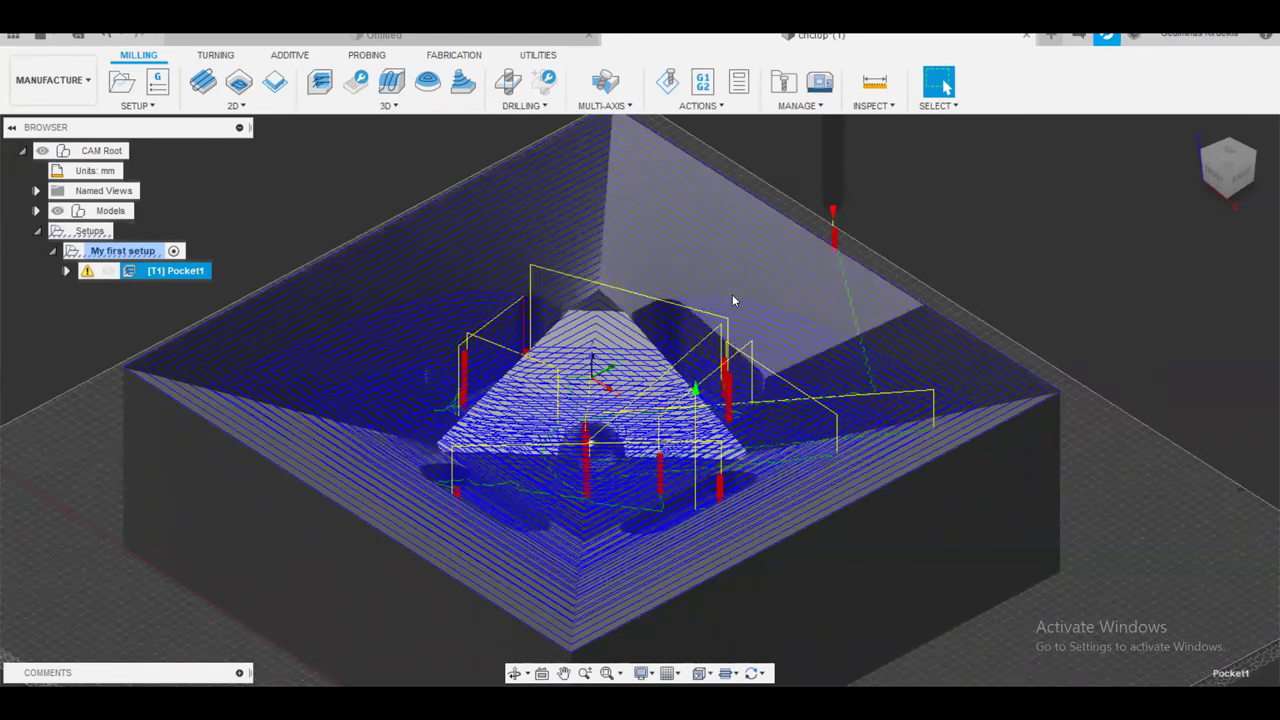
{"action": "scroll", "coordinate": [1104, 324], "scroll_direction": "up", "scroll_amount": 2}
{"action": "scroll", "coordinate": [1102, 318], "scroll_direction": "down", "scroll_amount": 3}
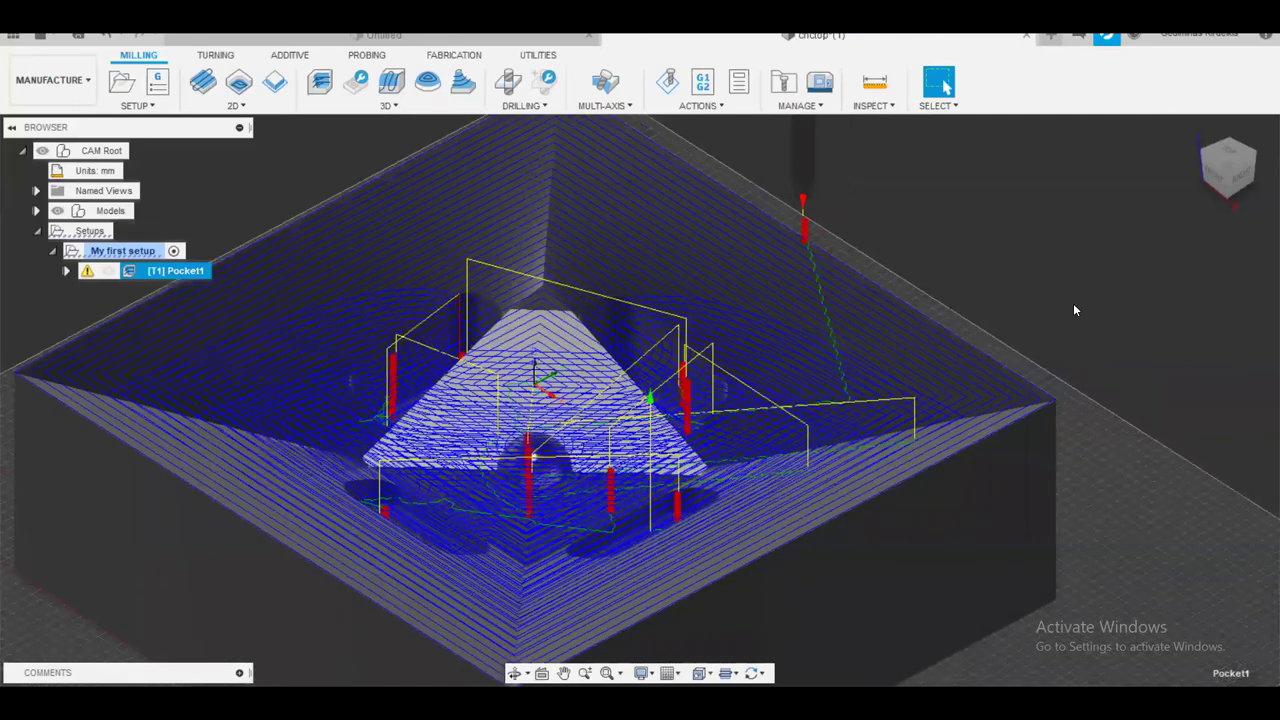
{"action": "middle_click_drag", "start_coordinate": [1074, 306], "coordinate": [940, 253]}
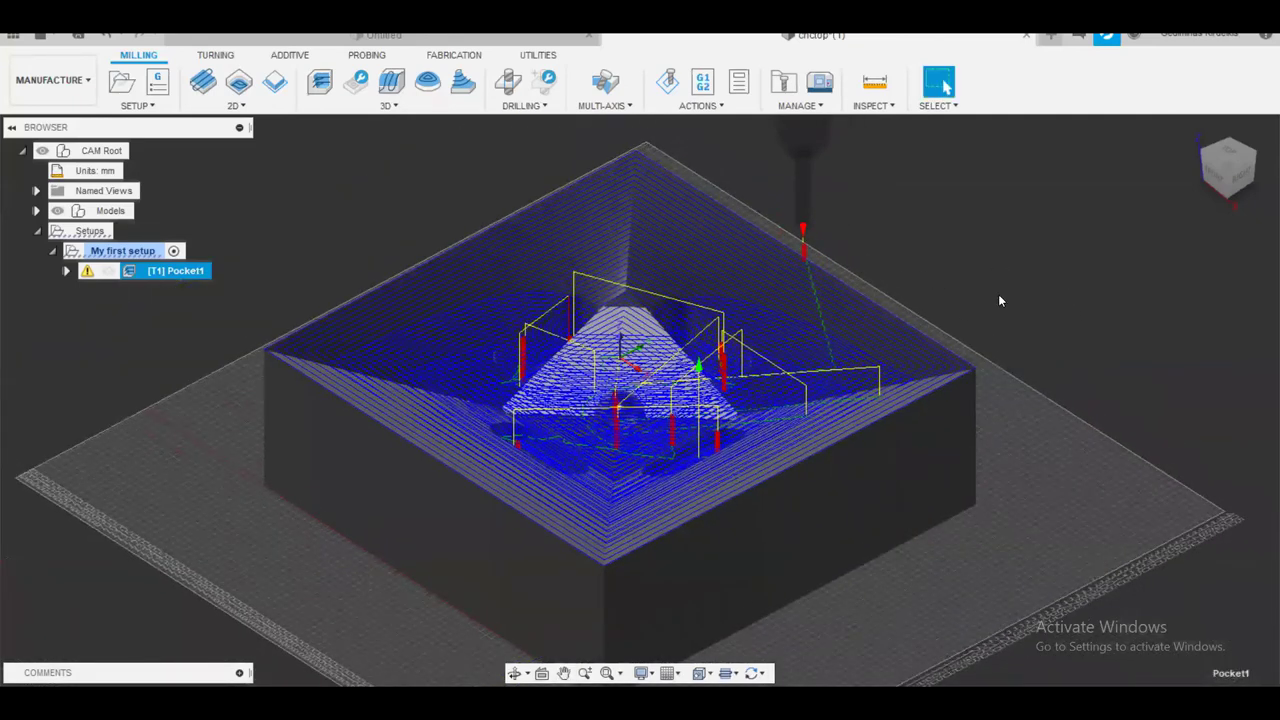
{"action": "scroll", "coordinate": [998, 294], "scroll_direction": "up", "scroll_amount": 1}
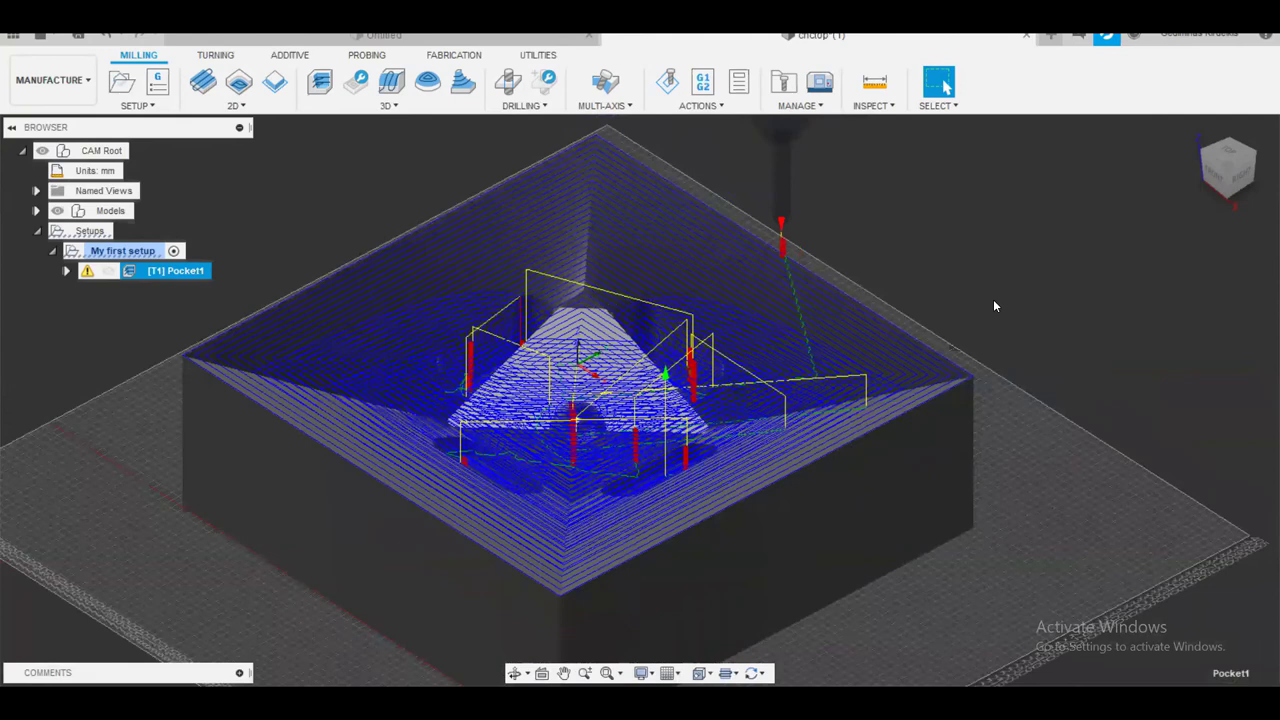
{"action": "middle_click_drag", "start_coordinate": [1006, 262], "coordinate": [1054, 262]}
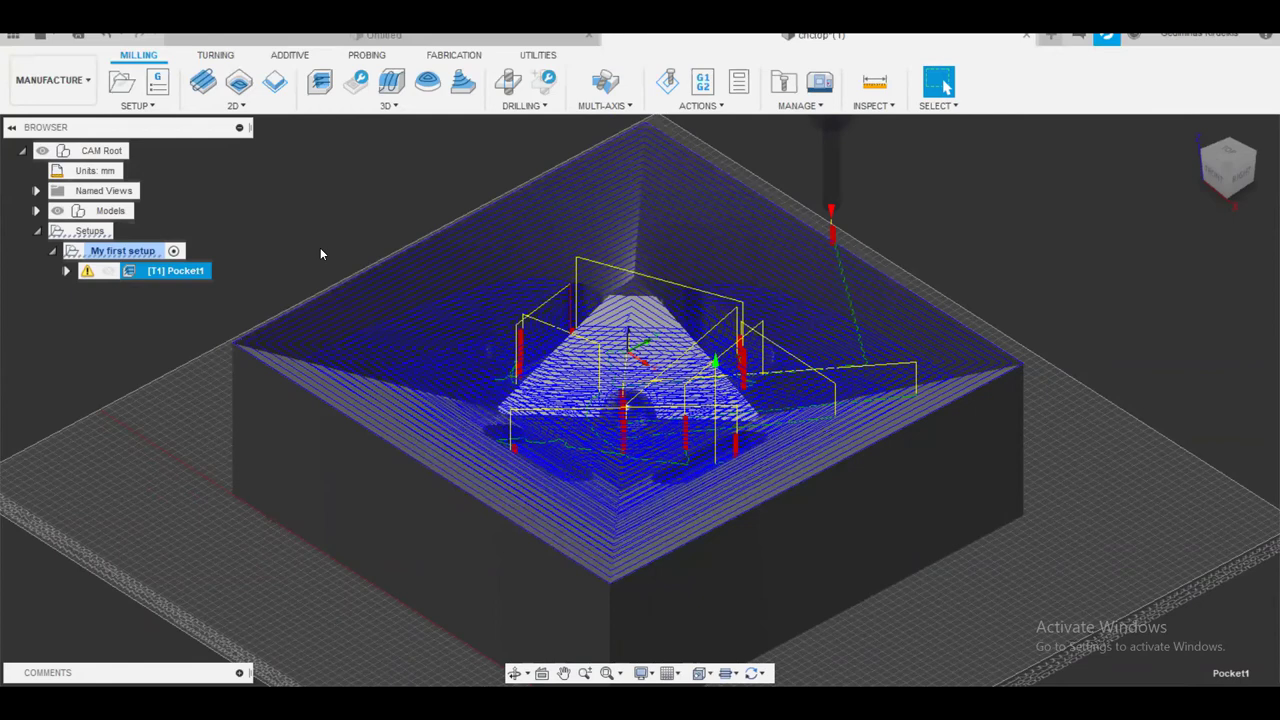
{"action": "left_click", "coordinate": [294, 208]}
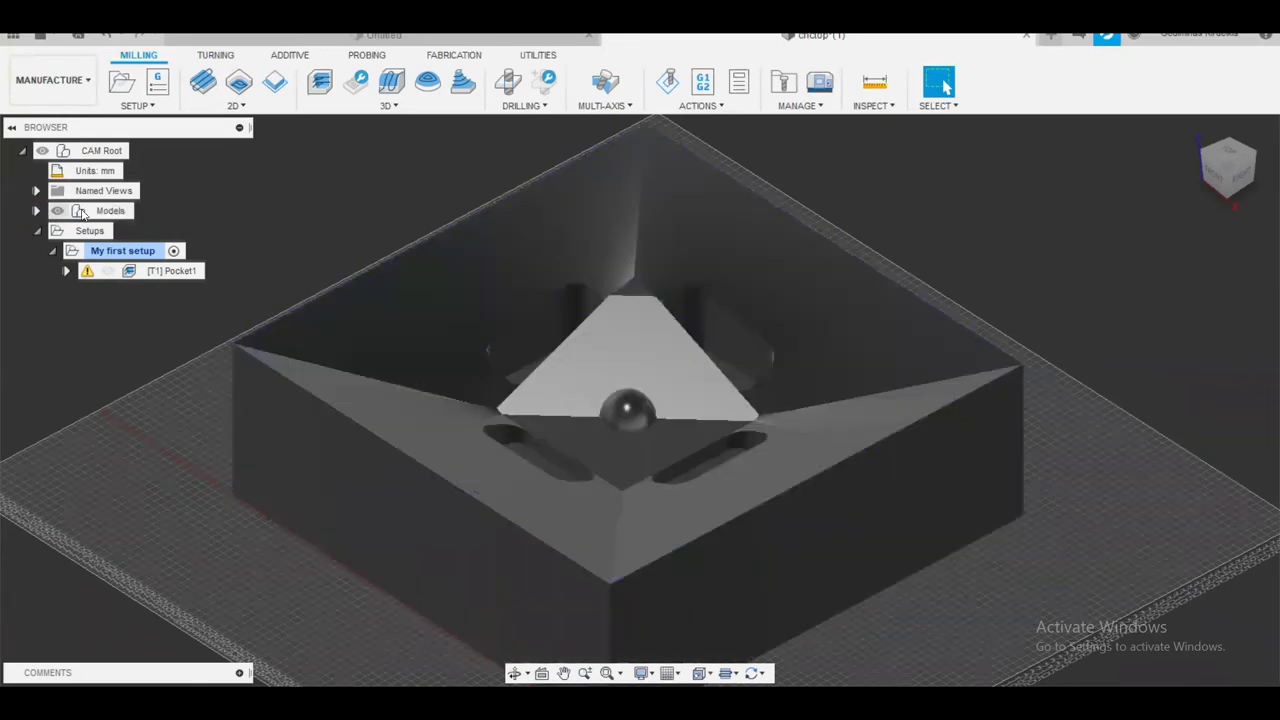
{"action": "left_click", "coordinate": [66, 214]}
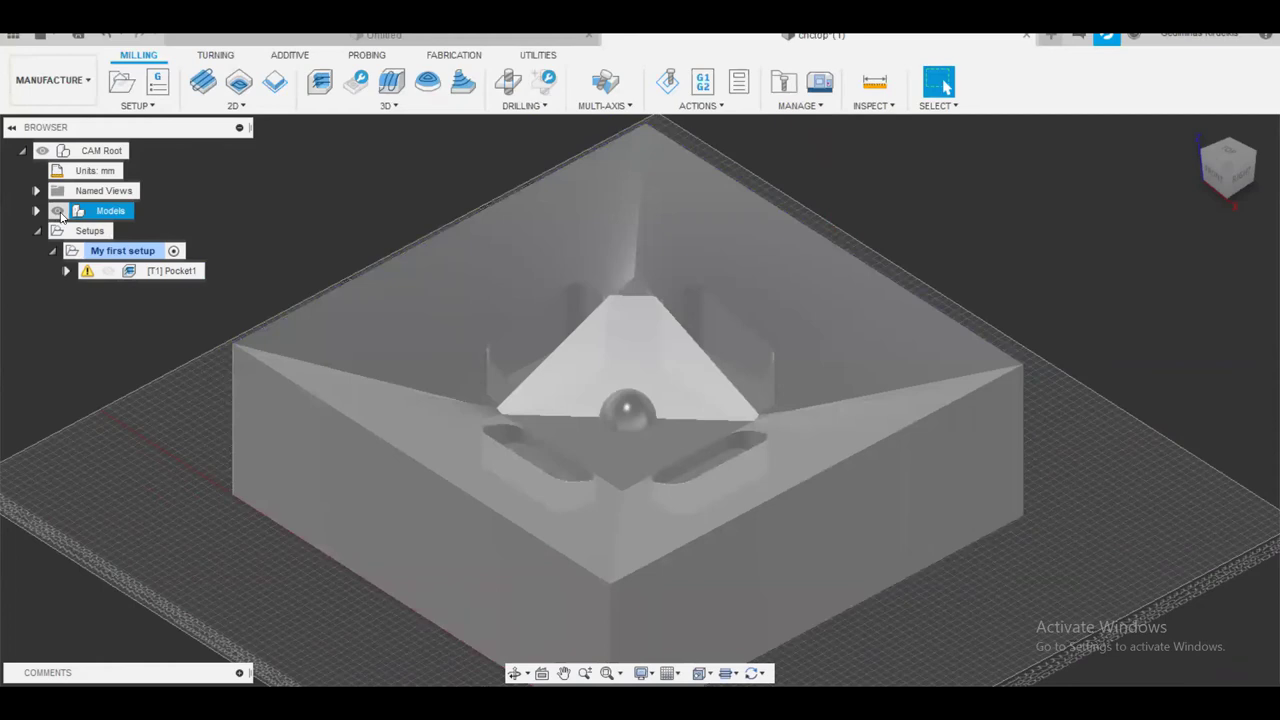
{"action": "left_click", "coordinate": [58, 212]}
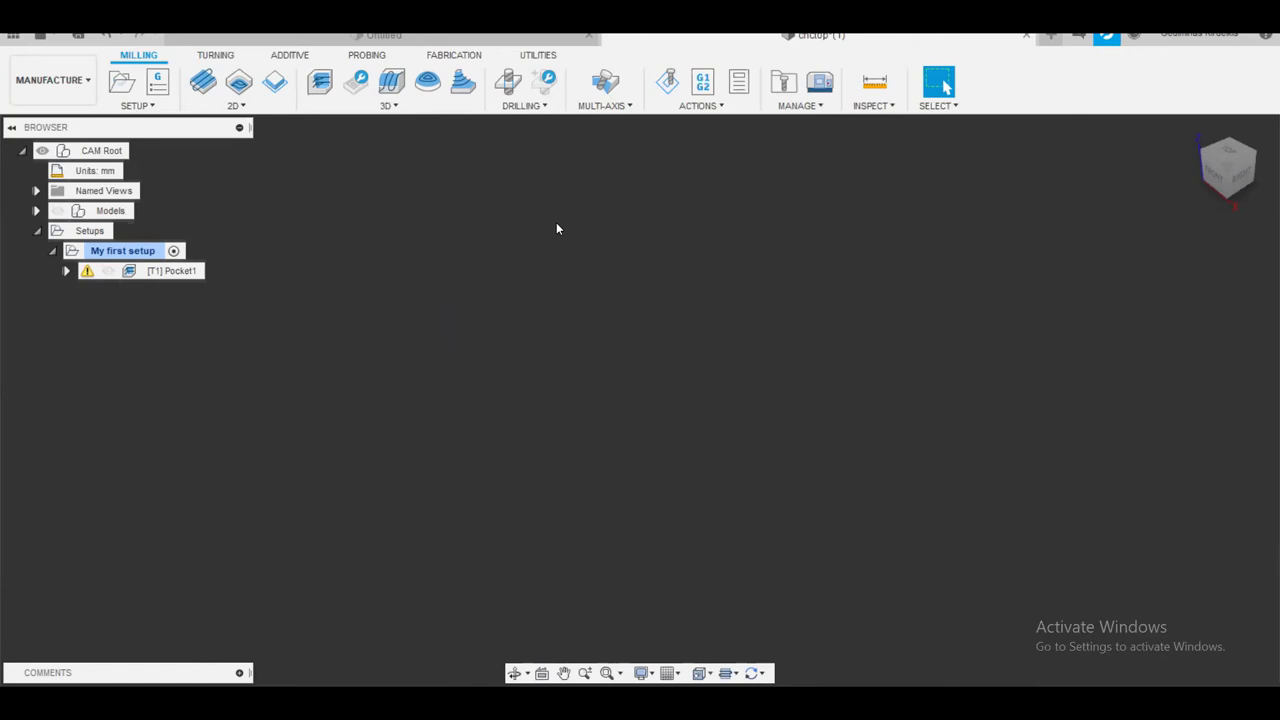
{"action": "left_click", "coordinate": [58, 211]}
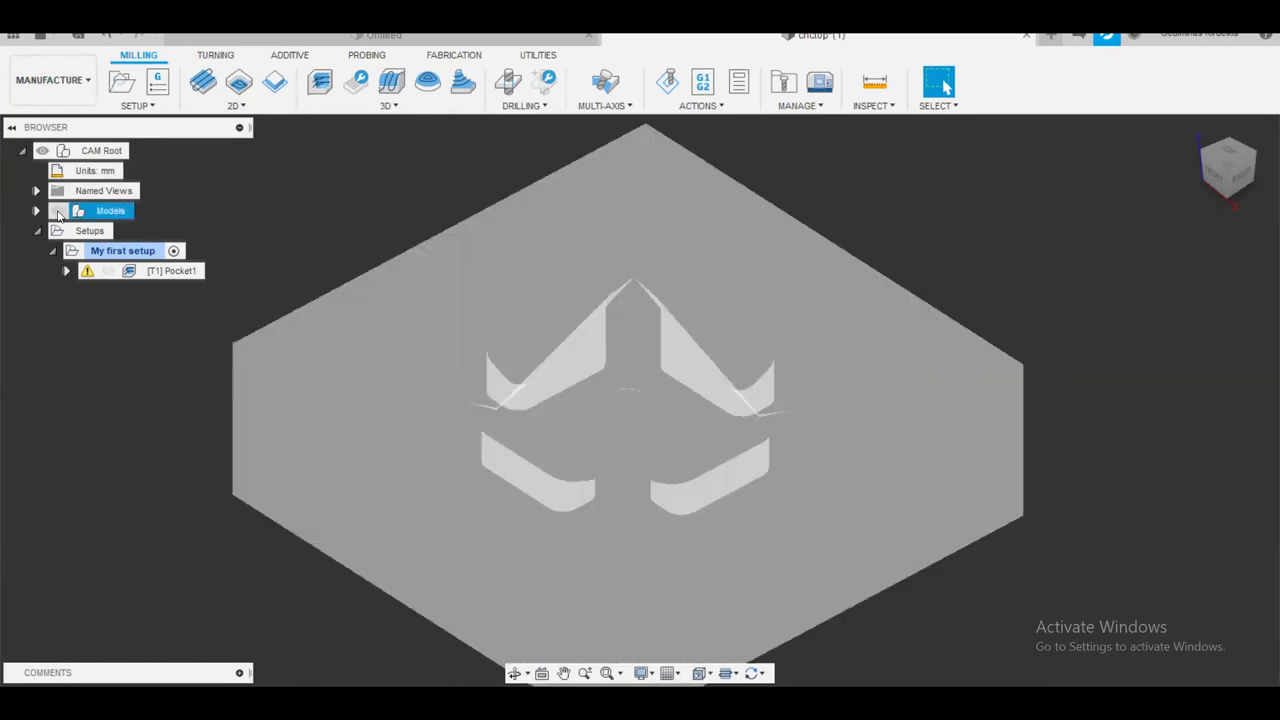
{"action": "left_click", "coordinate": [58, 212]}
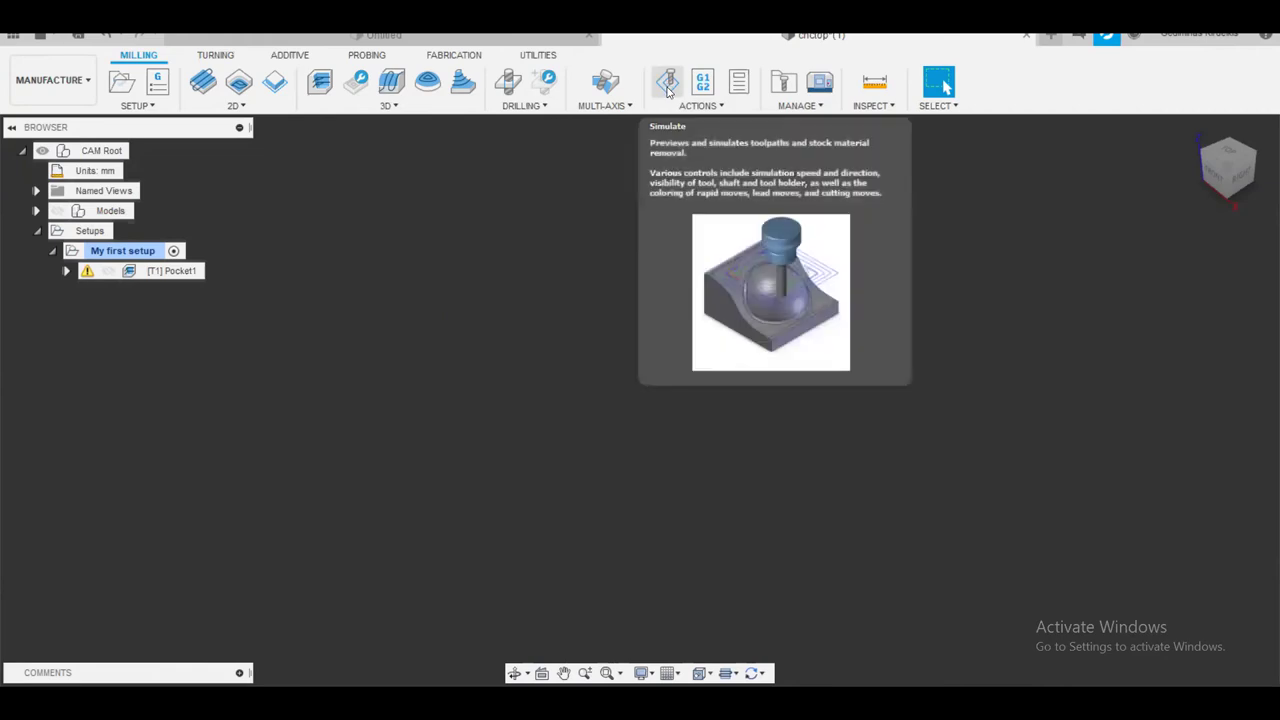
Start simulating Pocket1 with a transparent tool and the toolpath shown in Tail mode
{"action": "left_click", "coordinate": [668, 88]}
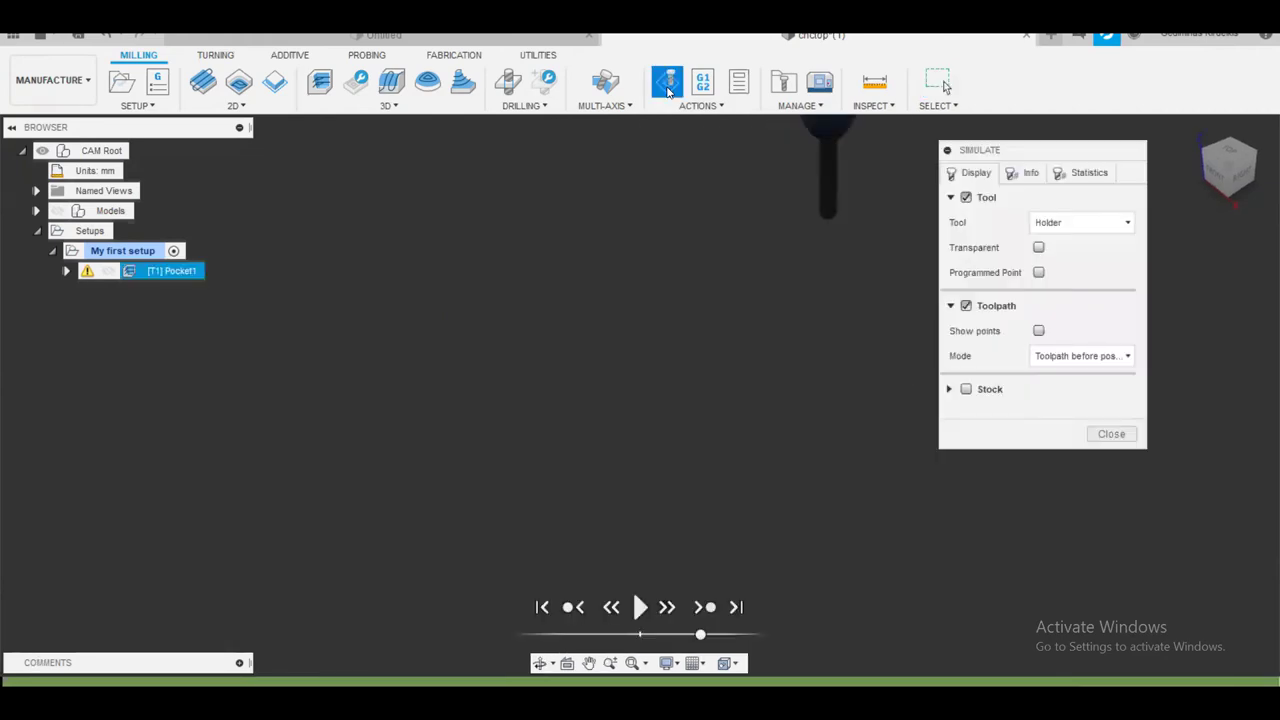
{"action": "mouse_move", "coordinate": [989, 156]}
{"action": "left_mouse_down"}
{"action": "mouse_move", "coordinate": [936, 177]}
{"action": "mouse_move", "coordinate": [946, 183]}
{"action": "mouse_move", "coordinate": [990, 140]}
{"action": "left_mouse_up"}
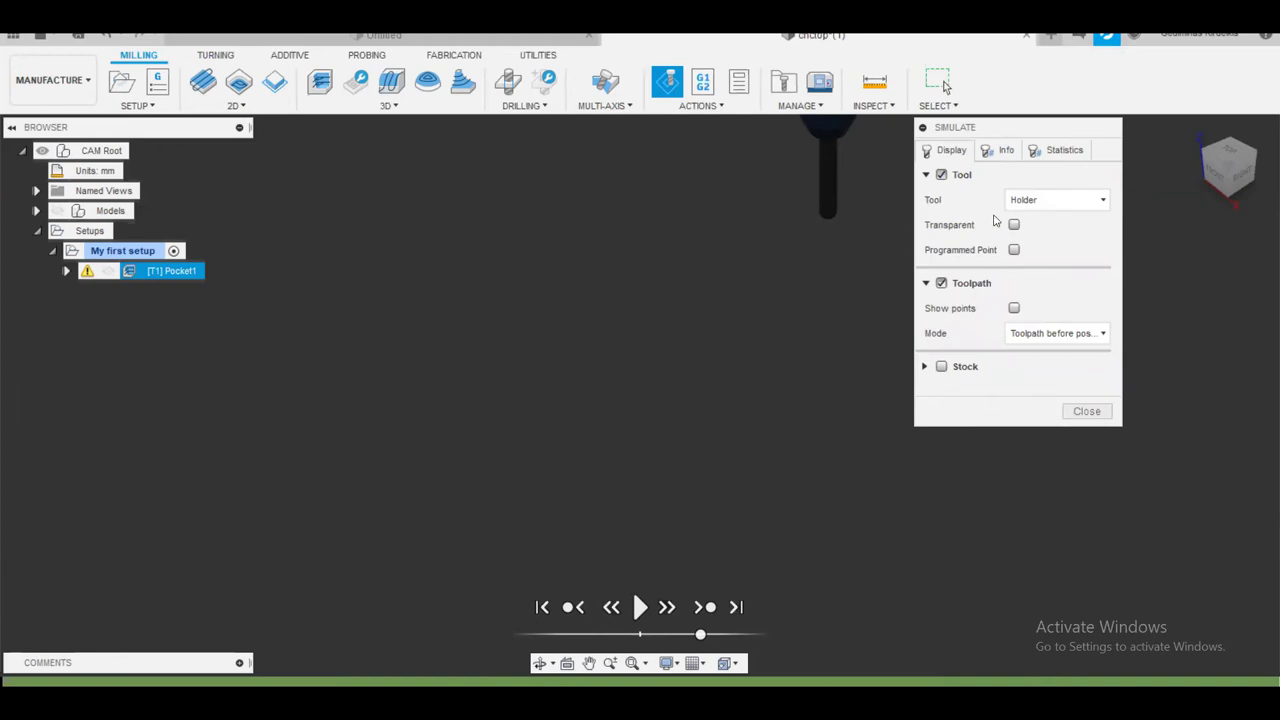
{"action": "left_click", "coordinate": [941, 175]}
{"action": "left_click", "coordinate": [941, 175]}
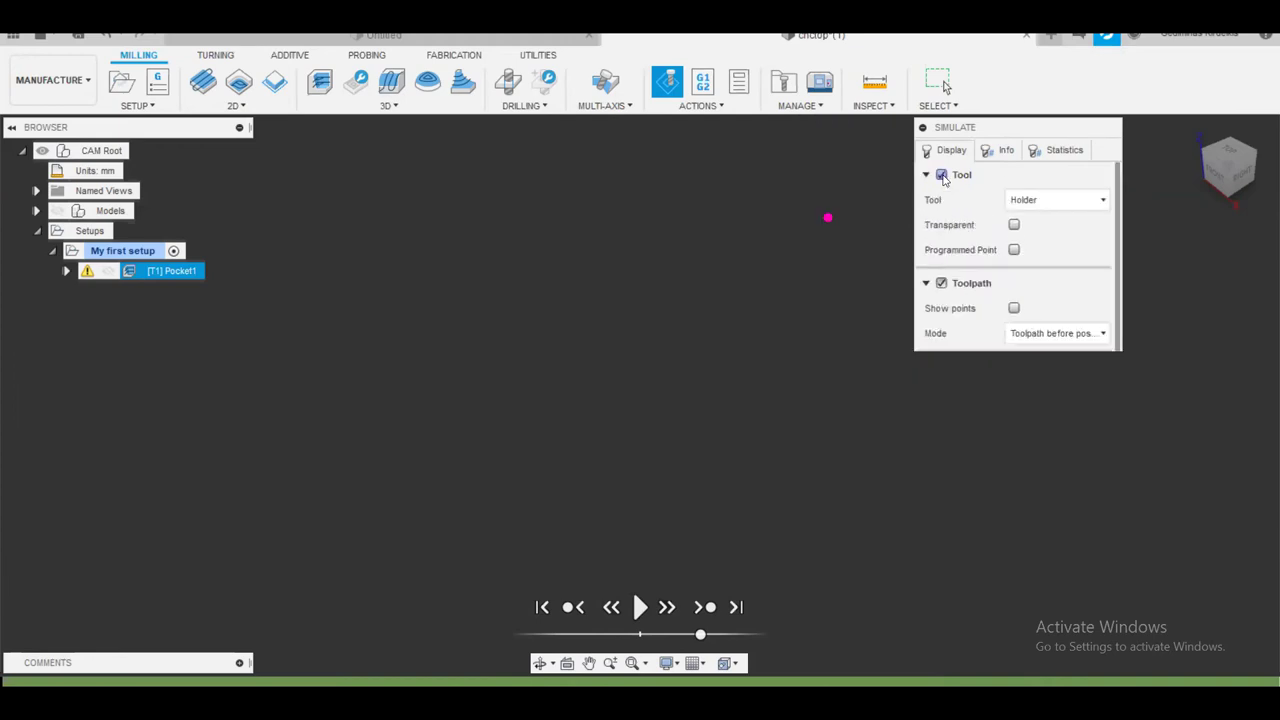
{"action": "left_click_drag", "start_coordinate": [968, 124], "coordinate": [980, 221]}
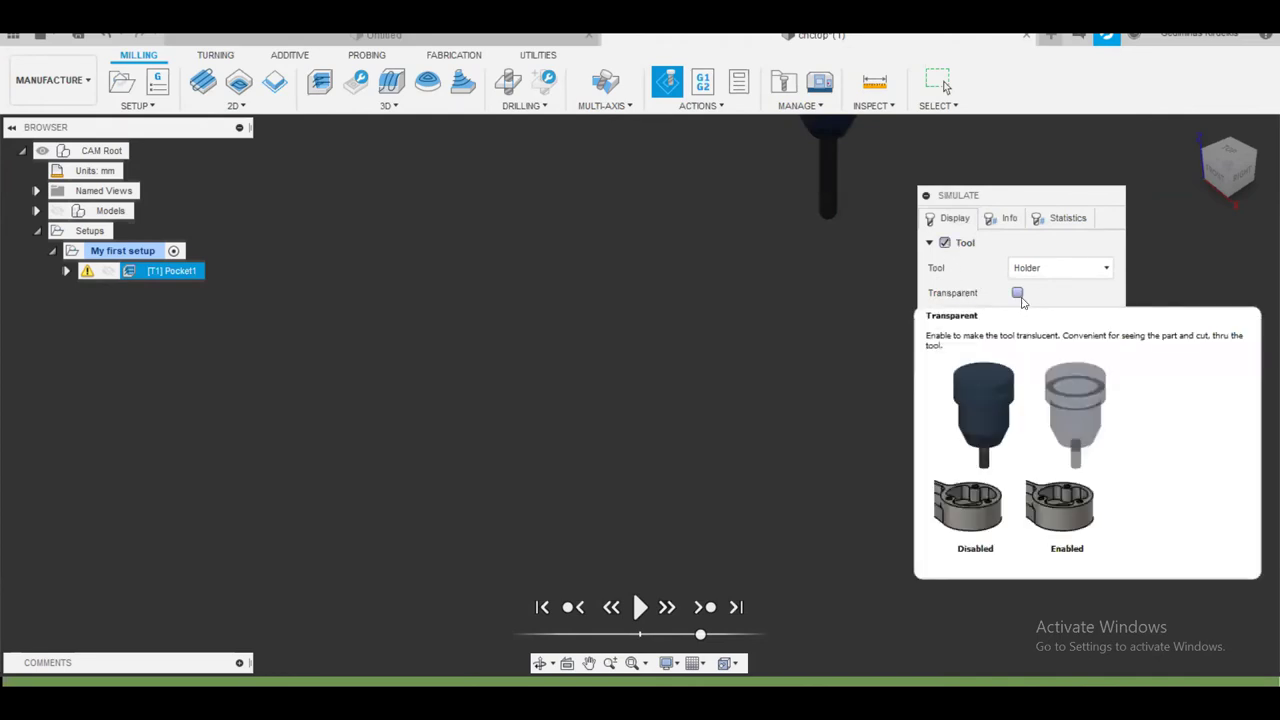
{"action": "left_click", "coordinate": [1018, 294]}
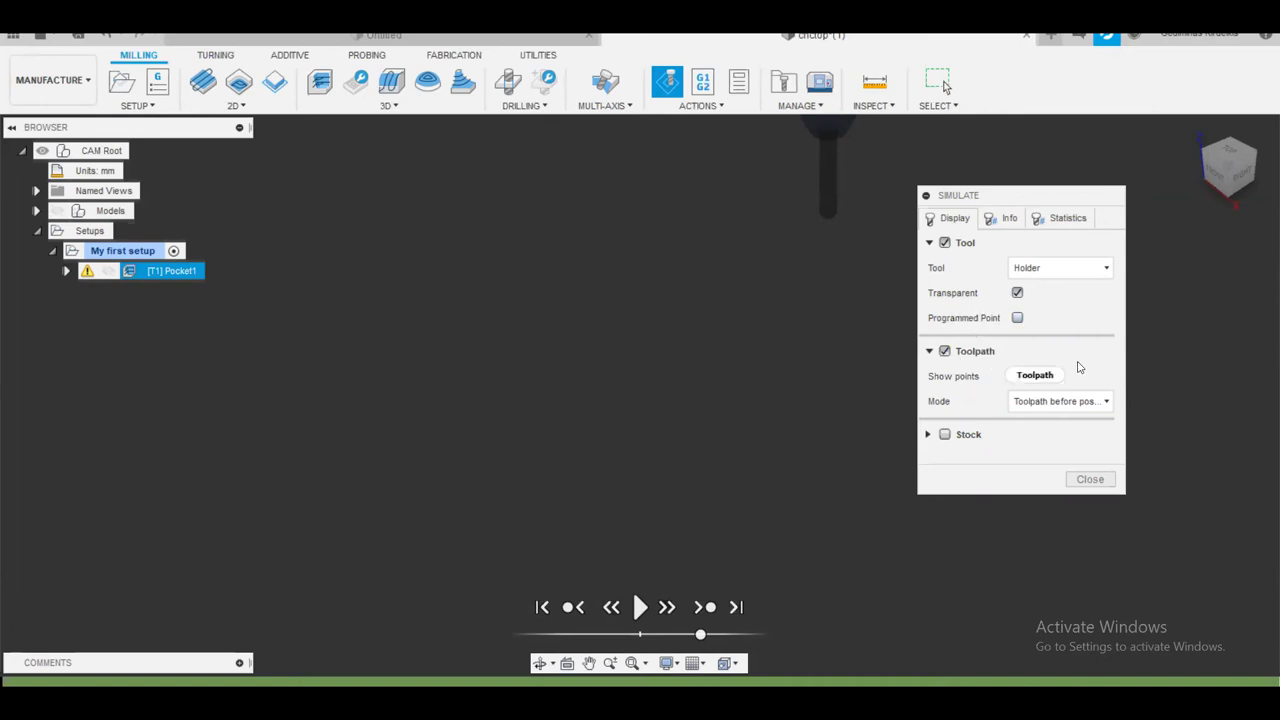
{"action": "left_click", "coordinate": [1038, 403]}
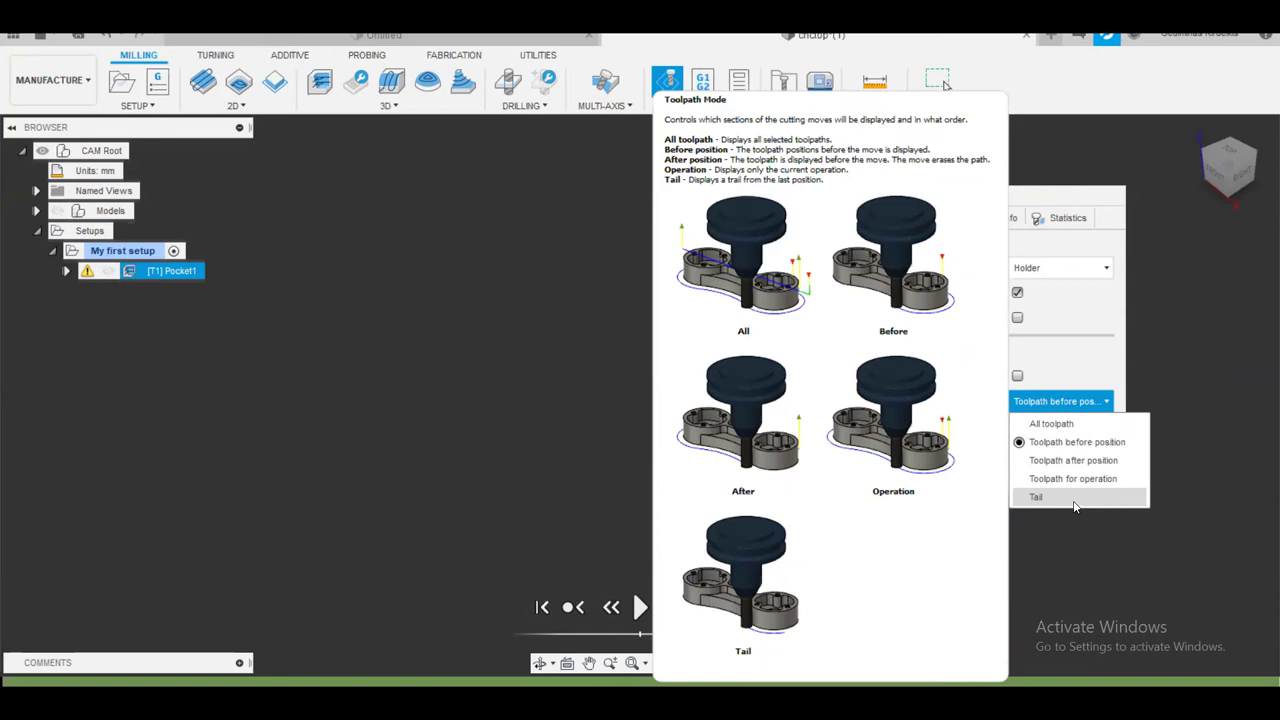
{"action": "left_click", "coordinate": [1074, 497]}
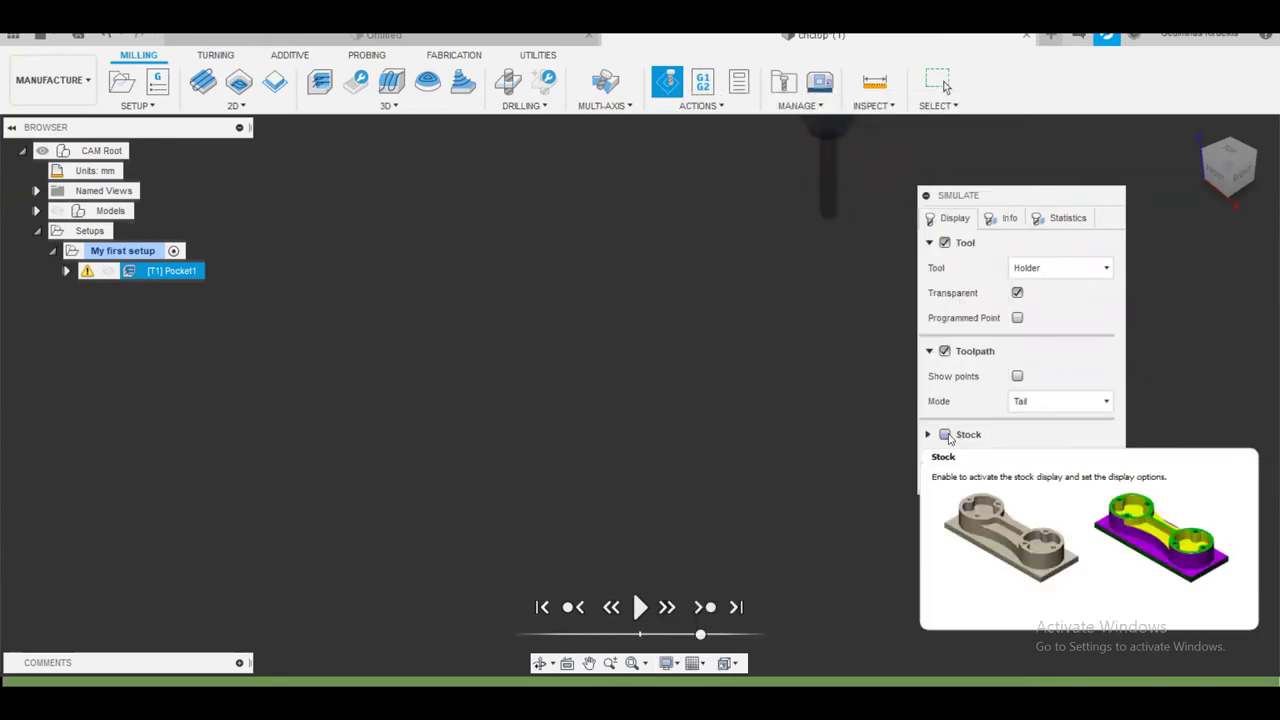
Turn on the stock display in the Pocket1 simulation
{"action": "left_click", "coordinate": [945, 435]}
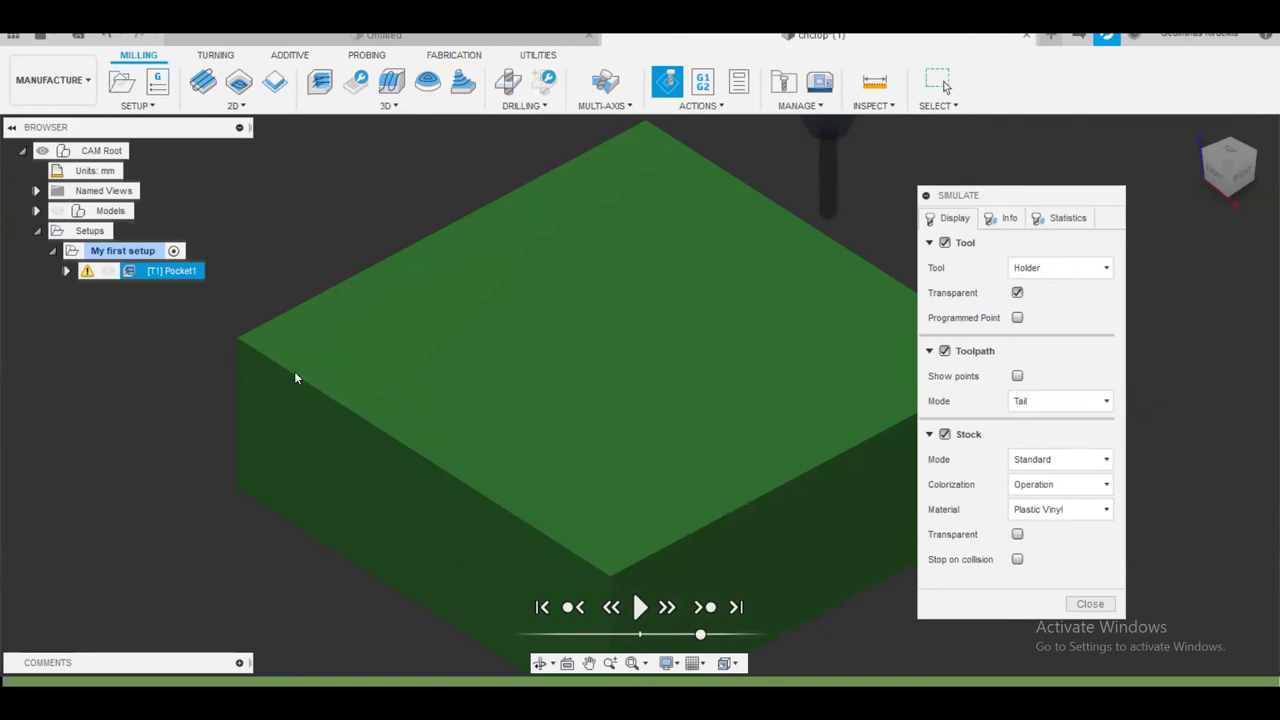
{"action": "scroll", "coordinate": [654, 367], "scroll_direction": "up", "scroll_amount": 1}
{"action": "scroll", "coordinate": [654, 367], "scroll_direction": "down", "scroll_amount": 2}
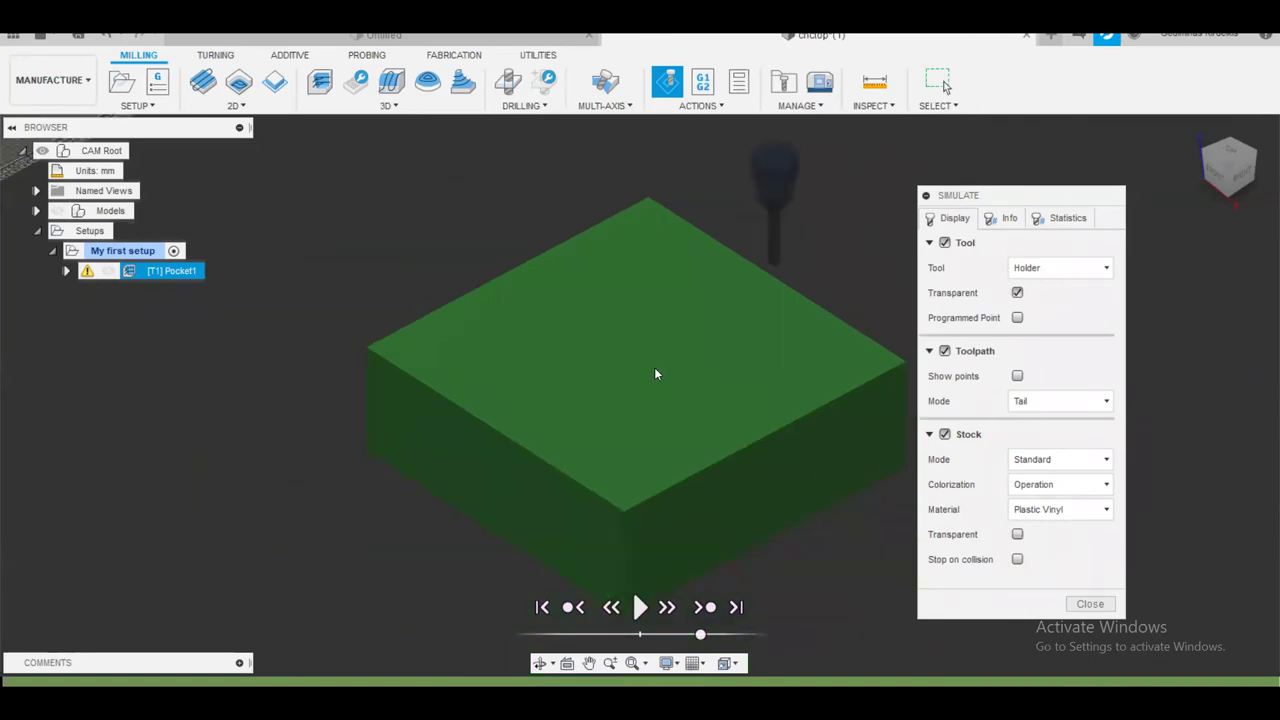
{"action": "scroll", "coordinate": [655, 370], "scroll_direction": "up", "scroll_amount": 1}
{"action": "left_click", "coordinate": [1062, 484]}
{"action": "left_click", "coordinate": [1071, 458]}
Try Metallic Paint and Ceramic as the stock material, settling on Plastic Vinyl
{"action": "left_click", "coordinate": [1085, 510]}
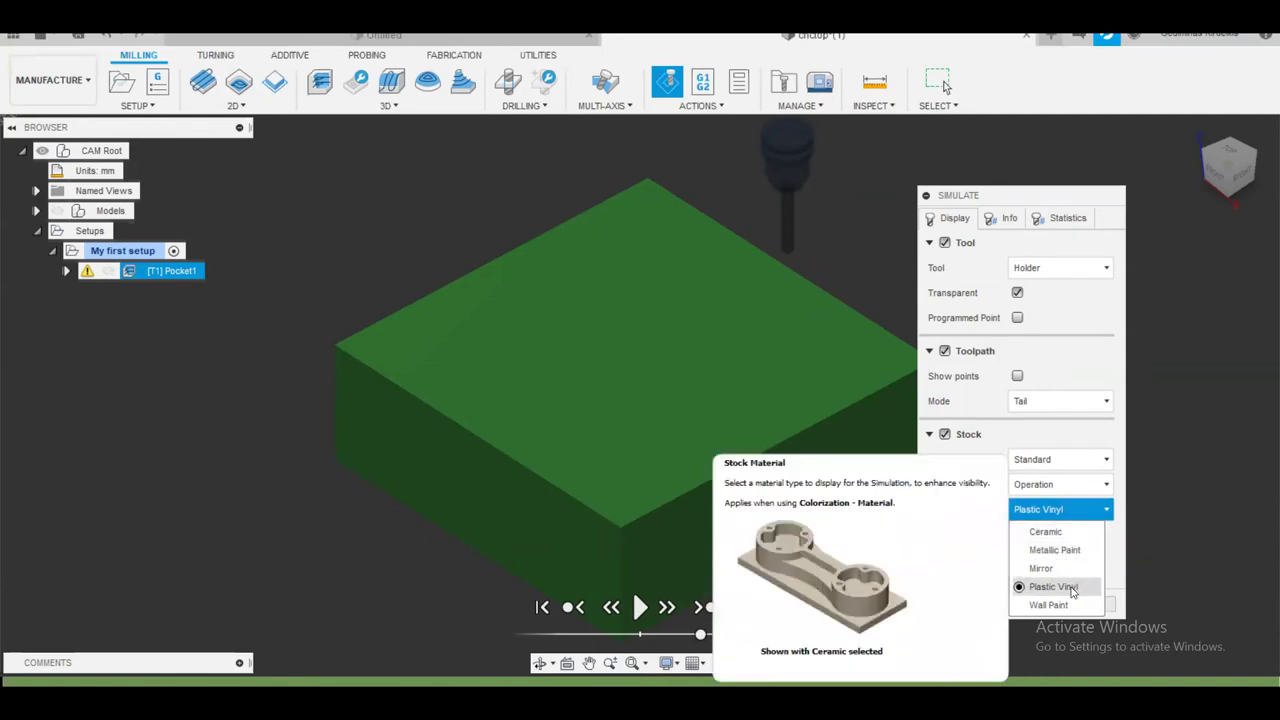
{"action": "left_click", "coordinate": [1071, 551]}
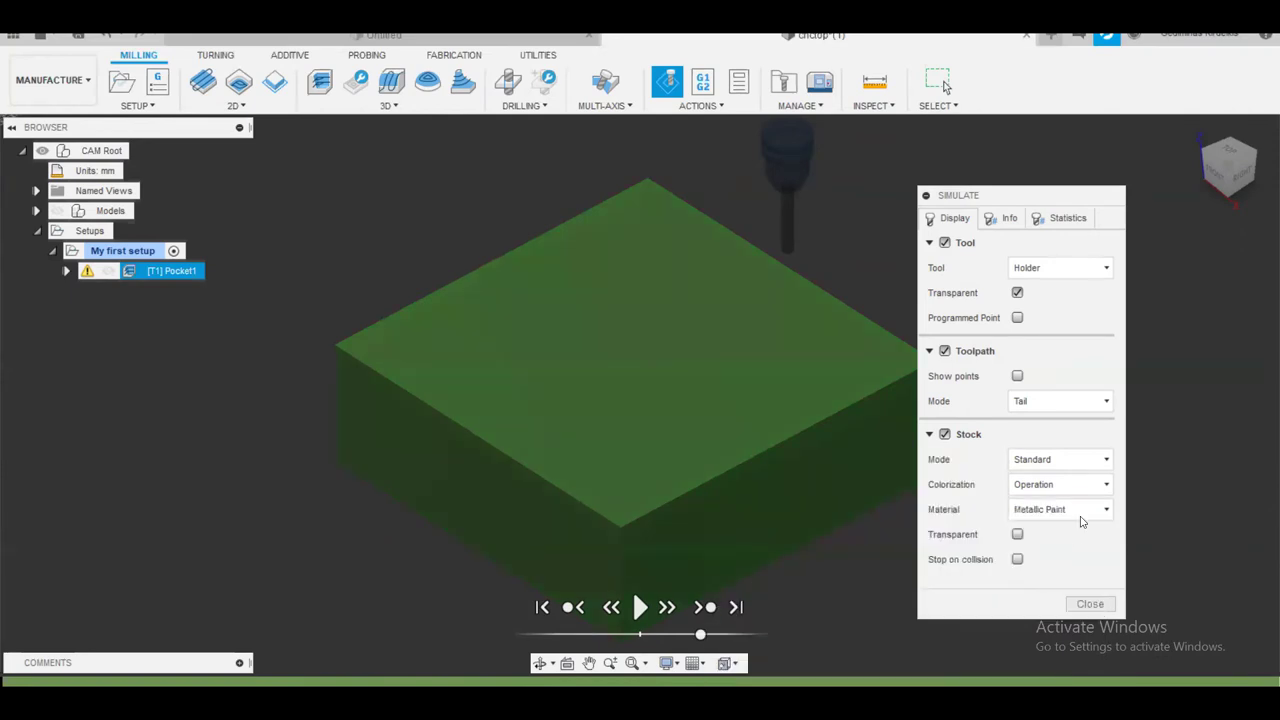
{"action": "left_click", "coordinate": [1081, 521]}
{"action": "left_click", "coordinate": [1062, 586]}
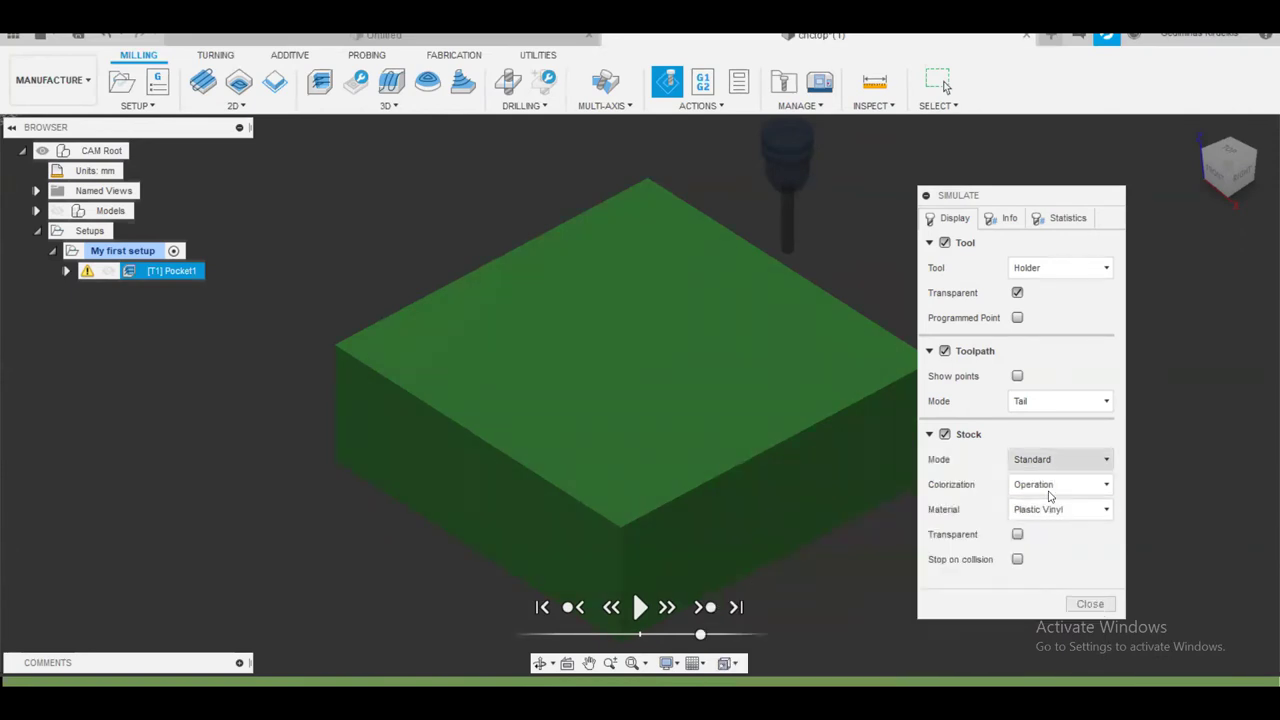
{"action": "left_click", "coordinate": [1058, 510]}
{"action": "left_click", "coordinate": [1062, 556]}
{"action": "left_click", "coordinate": [1072, 512]}
{"action": "left_click", "coordinate": [1066, 531]}
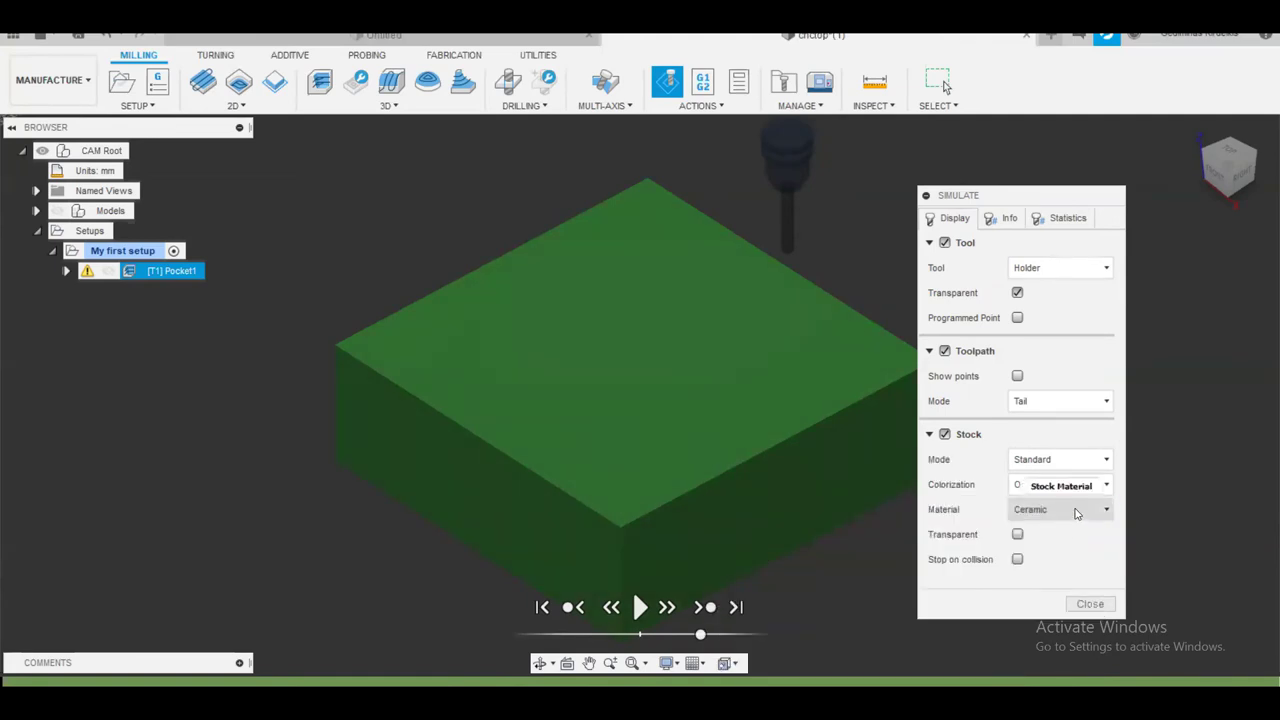
{"action": "left_click", "coordinate": [1076, 513]}
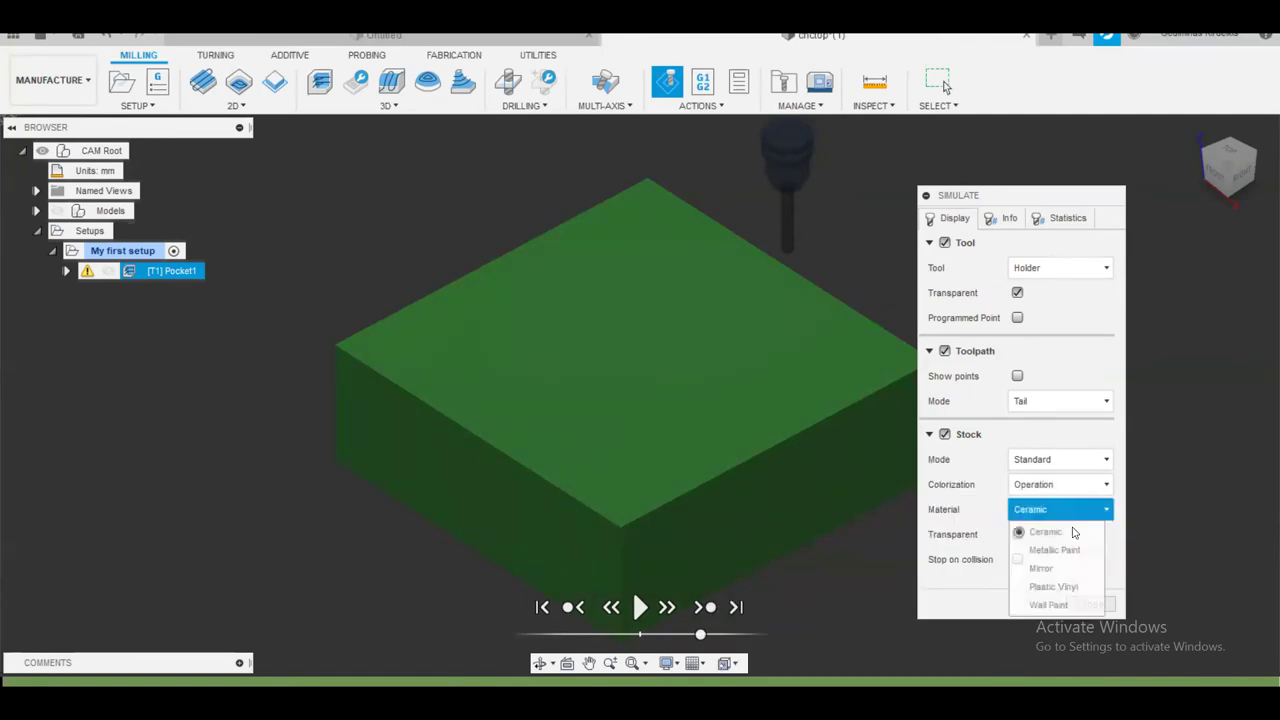
{"action": "left_click", "coordinate": [1062, 586]}
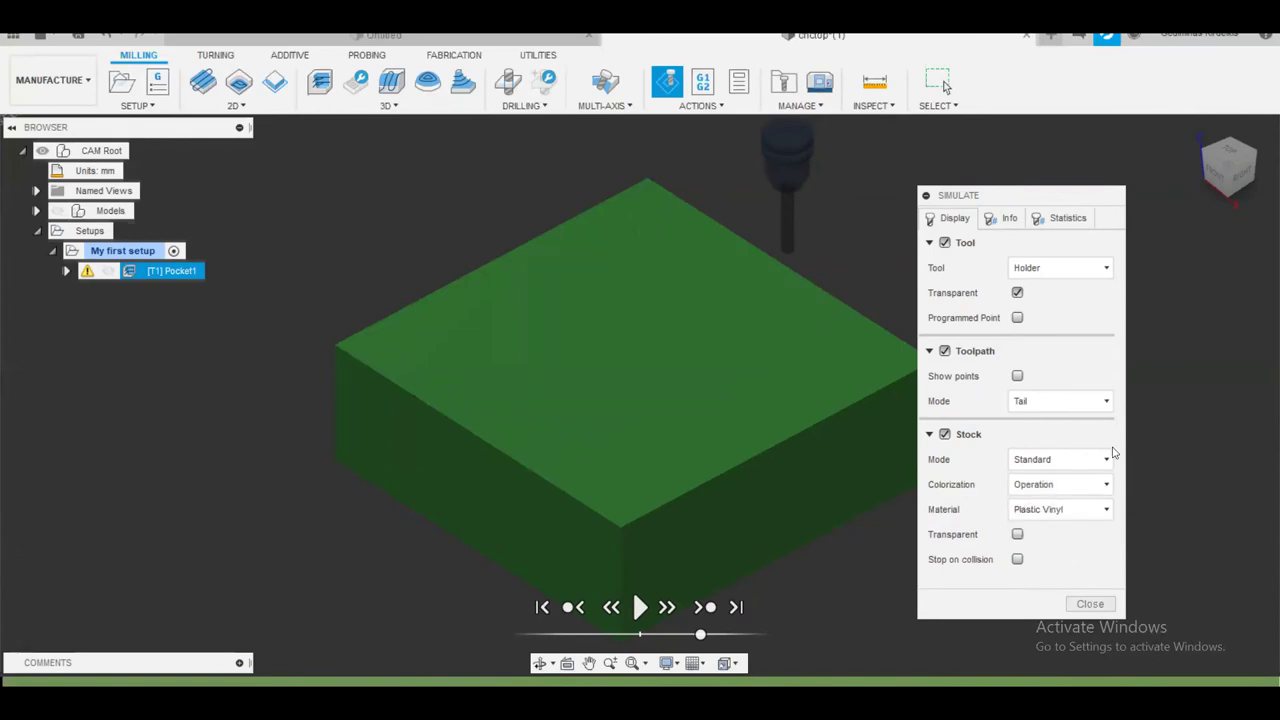
{"action": "left_click", "coordinate": [1058, 485]}
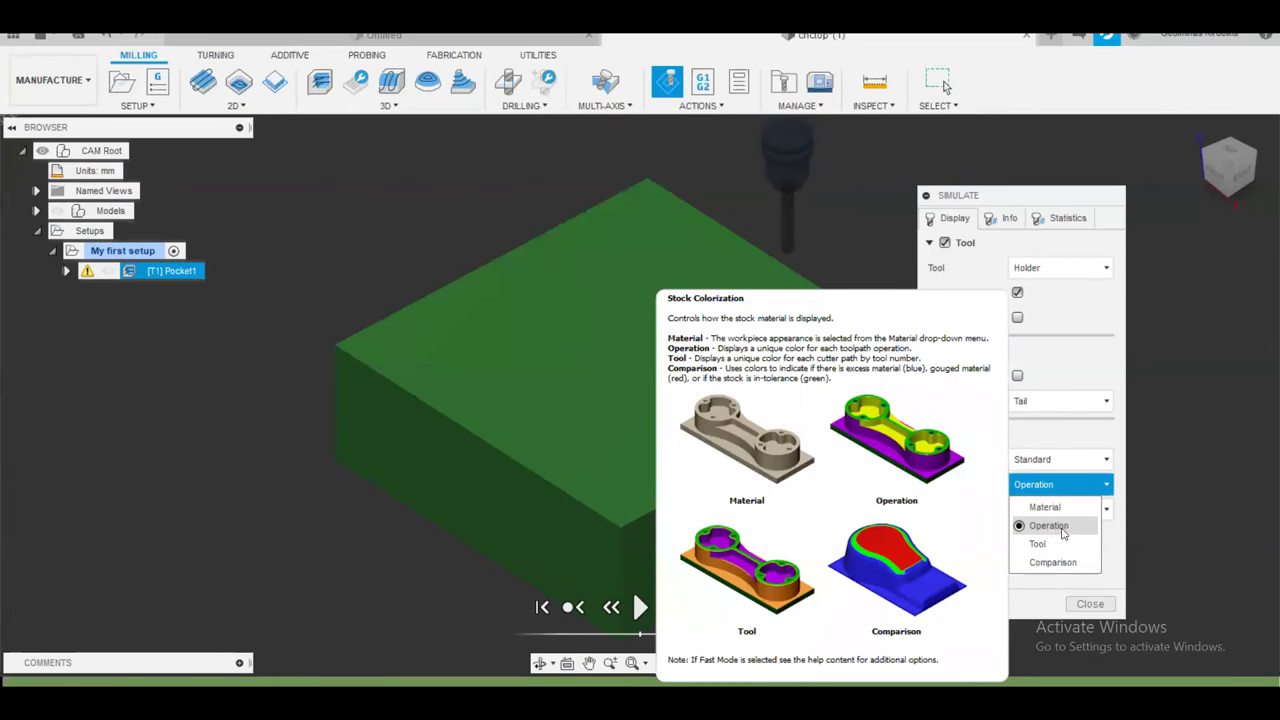
Set stock colorization to Material with Standard mode, enable Stop on collision, and play the simulation
{"action": "left_click", "coordinate": [1062, 508]}
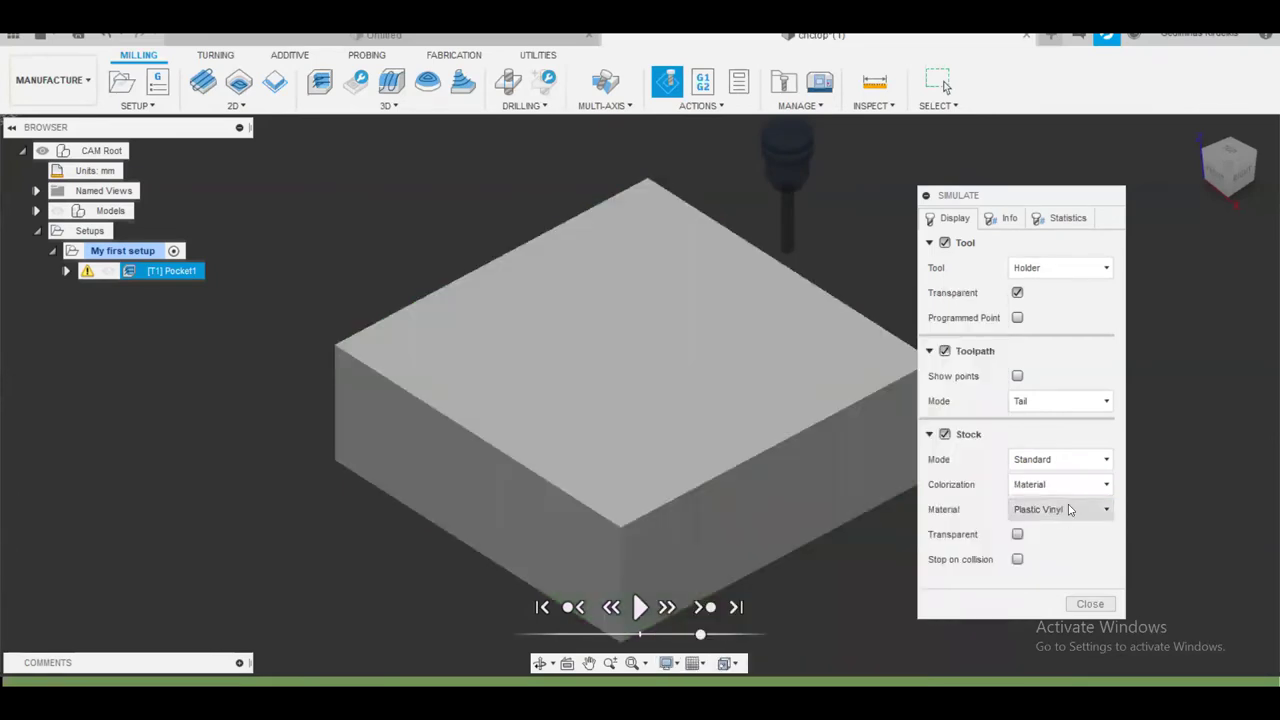
{"action": "left_click", "coordinate": [1071, 464]}
{"action": "left_click", "coordinate": [1072, 474]}
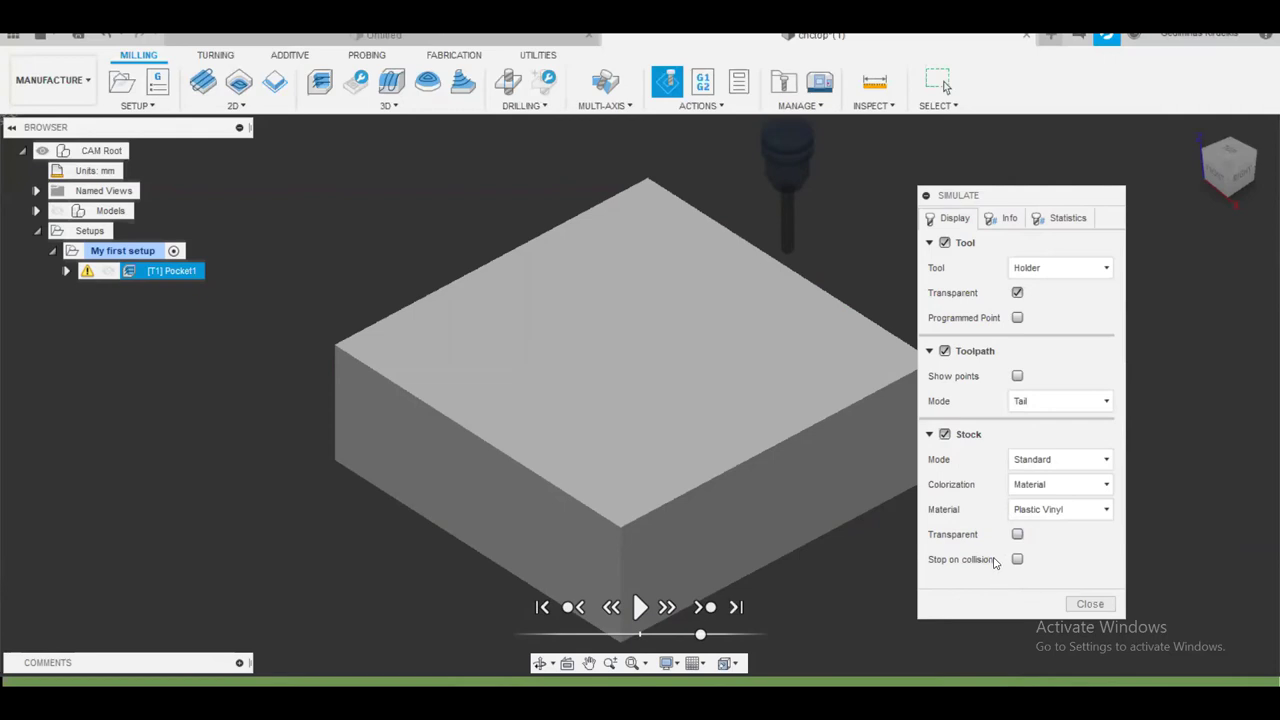
{"action": "left_click", "coordinate": [1017, 560]}
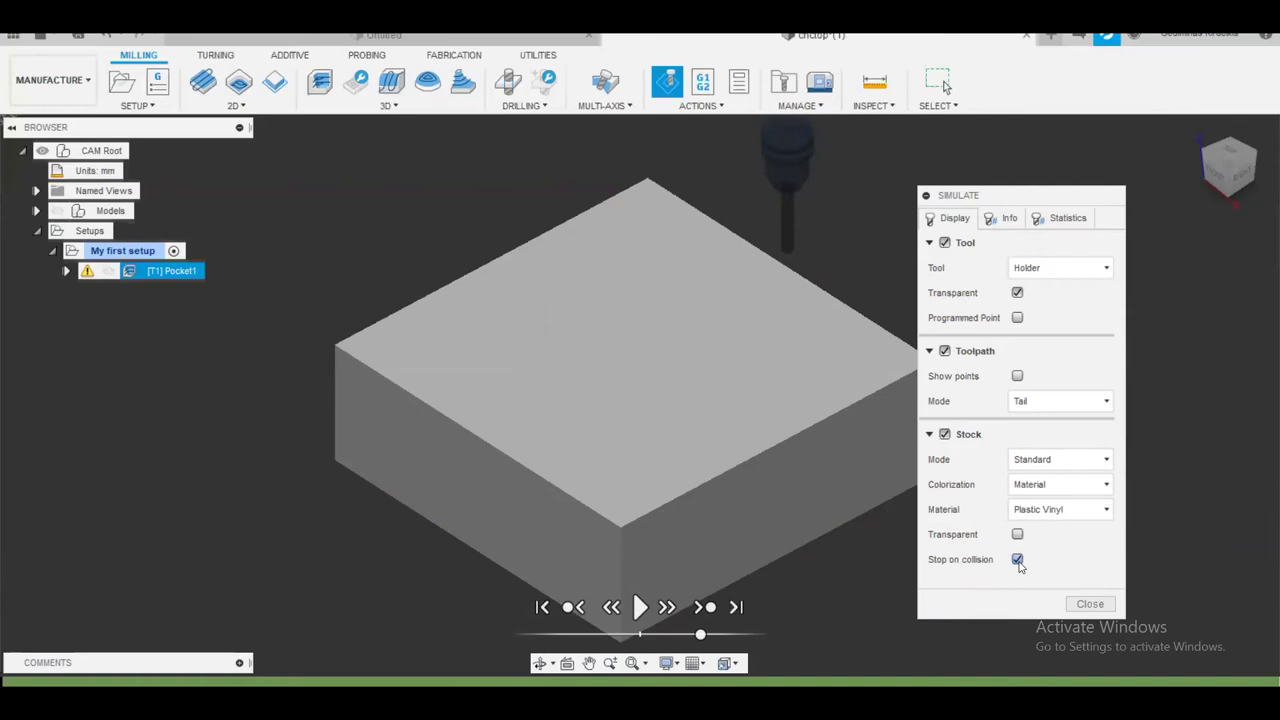
{"action": "left_click", "coordinate": [641, 607]}
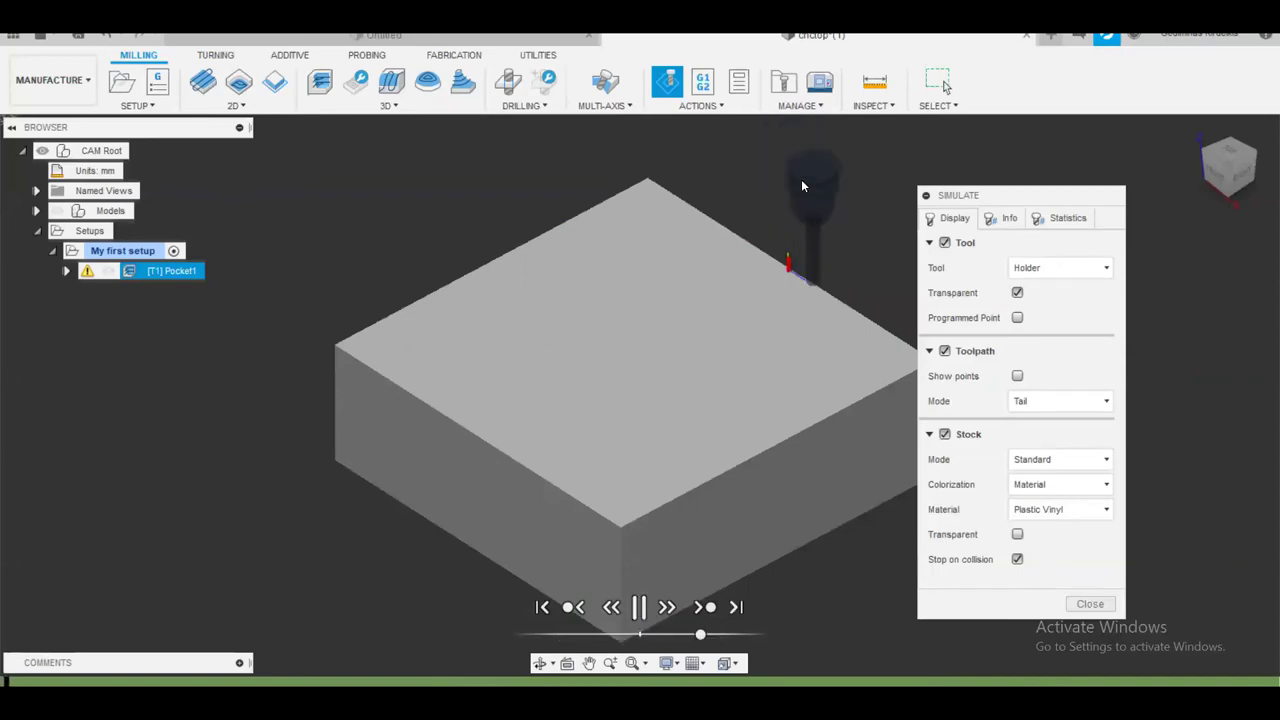
Move the Simulate panel aside and raise the playback speed while Pocket1 cuts the stock
{"action": "left_click_drag", "start_coordinate": [1024, 200], "coordinate": [1153, 190]}
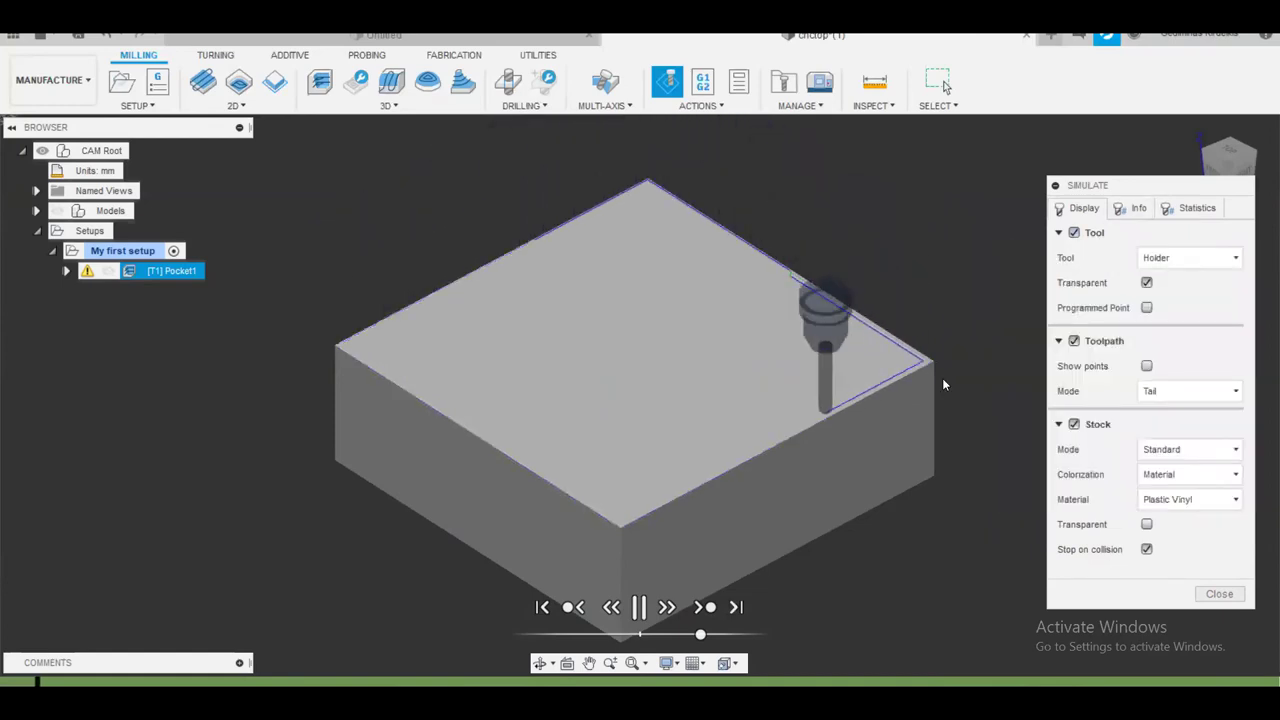
{"action": "scroll", "coordinate": [717, 360], "scroll_direction": "down", "scroll_amount": 1}
{"action": "scroll", "coordinate": [717, 360], "scroll_direction": "up", "scroll_amount": 4}
{"action": "scroll", "coordinate": [717, 360], "scroll_direction": "down", "scroll_amount": 3}
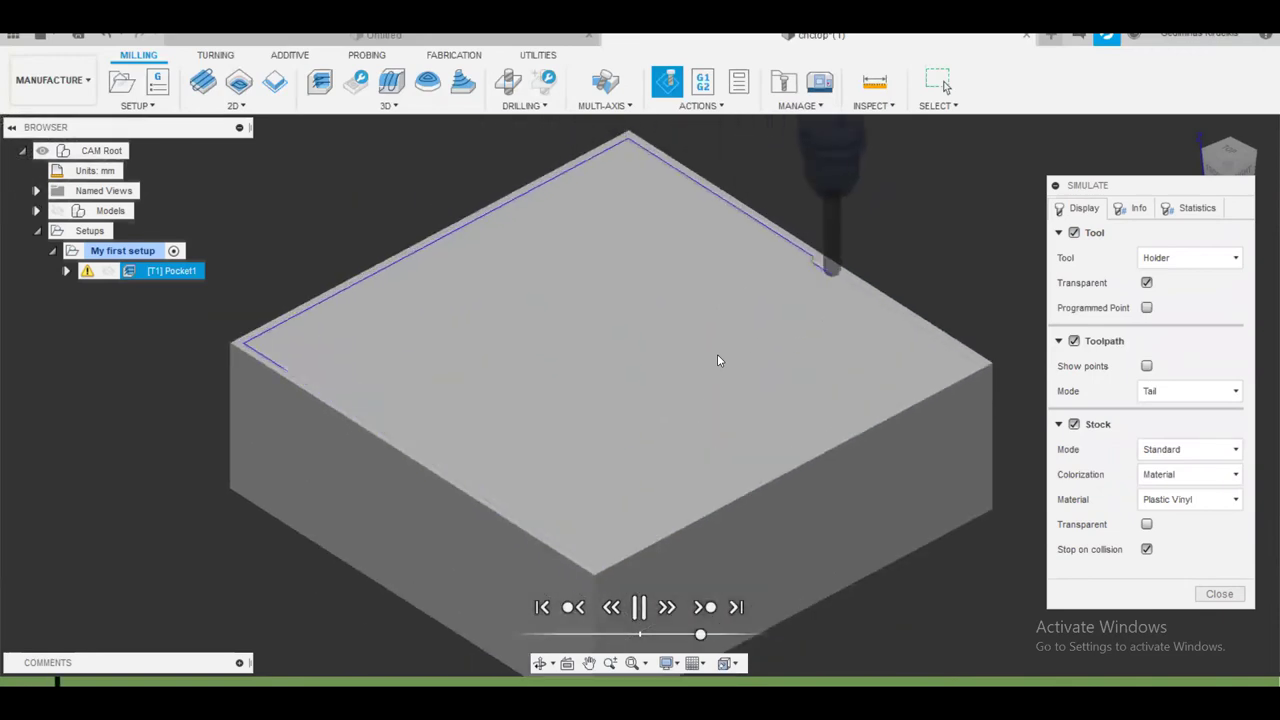
{"action": "left_click_drag", "start_coordinate": [700, 636], "coordinate": [750, 634]}
{"action": "left_click", "coordinate": [733, 636]}
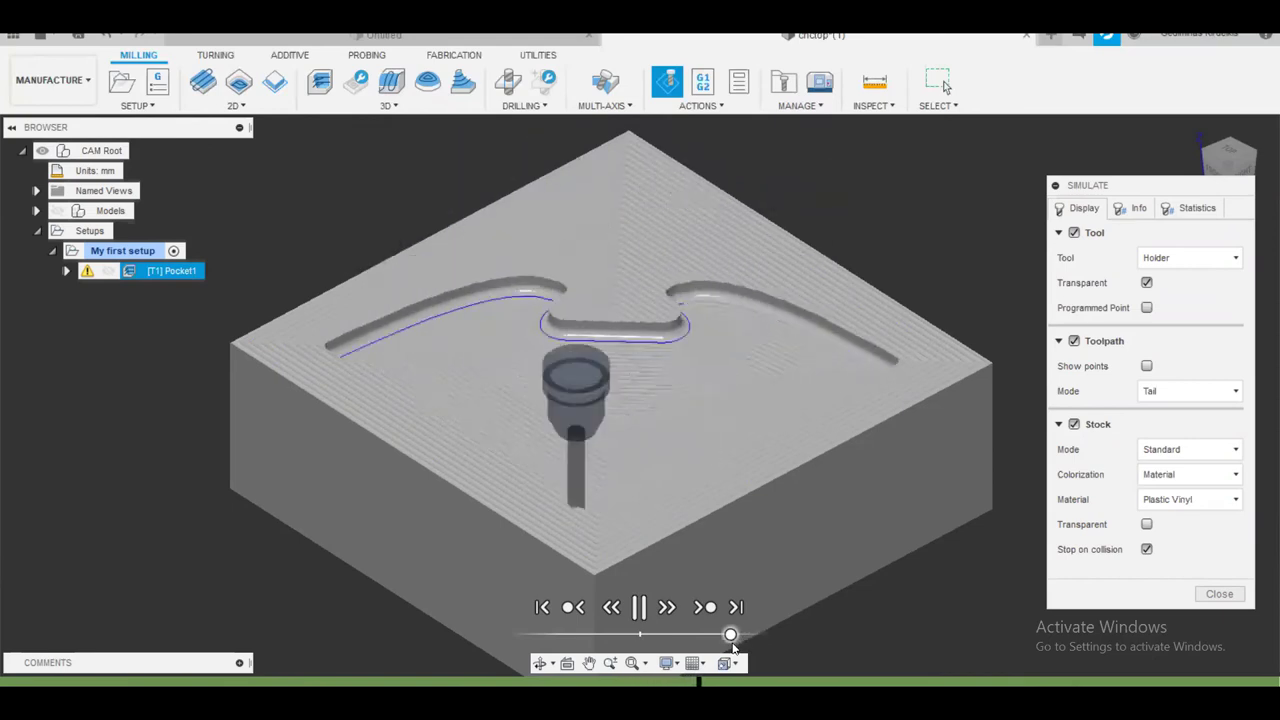
{"action": "left_click_drag", "start_coordinate": [734, 648], "coordinate": [745, 640]}
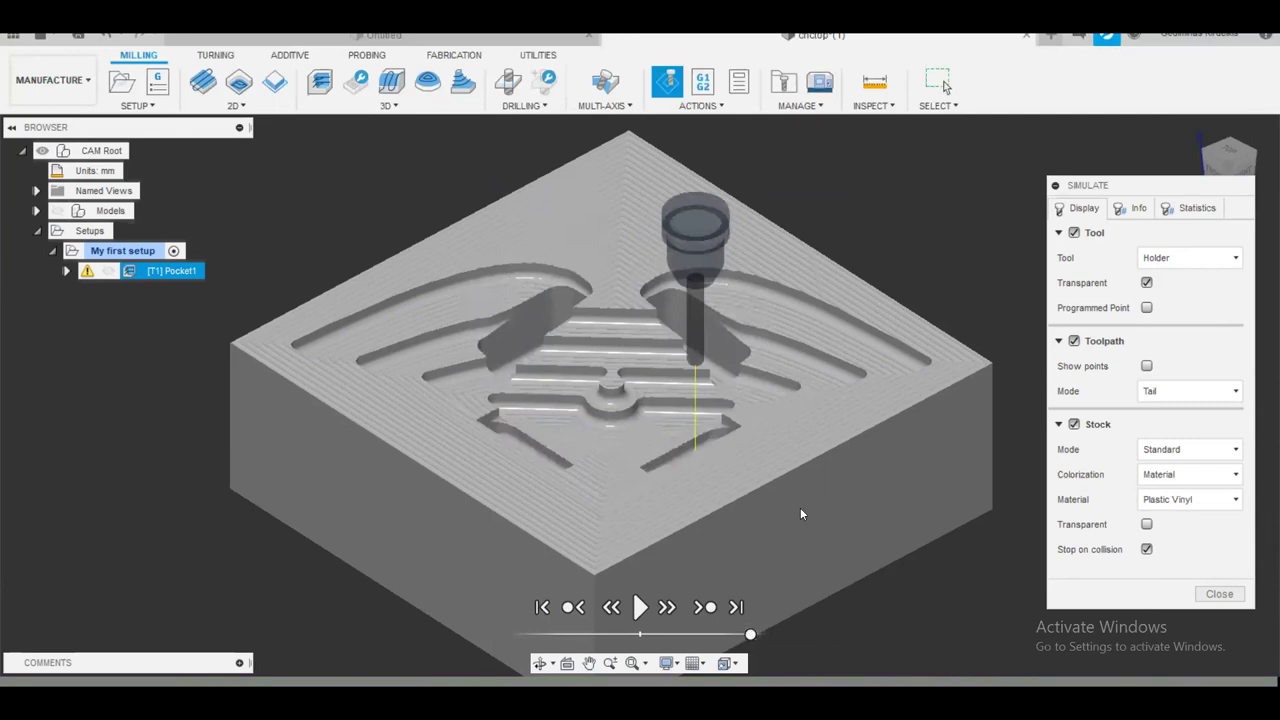
Inspect the cut stock's curved slots and stepped cavity from several angles, moving the Simulate panel aside
{"action": "middle_click_drag", "start_coordinate": [558, 441], "coordinate": [480, 426]}
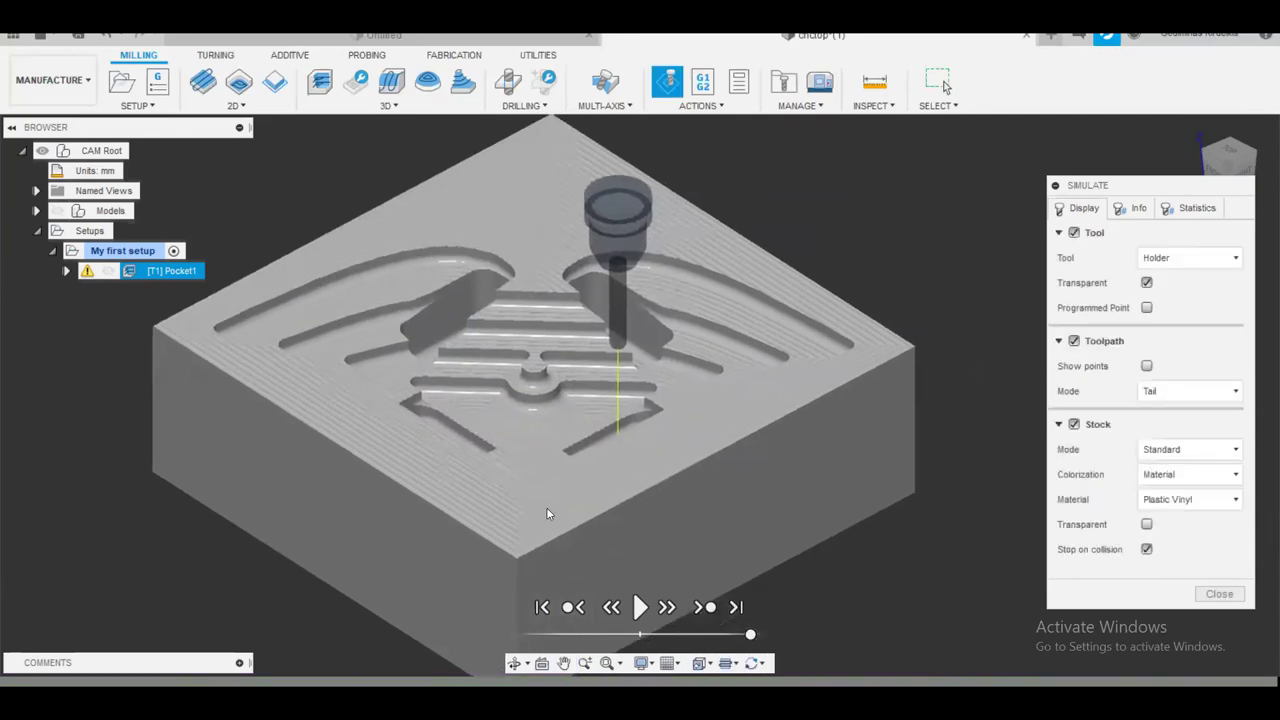
{"action": "scroll", "coordinate": [487, 498], "scroll_direction": "down", "scroll_amount": 3}
{"action": "scroll", "coordinate": [491, 500], "scroll_direction": "up", "scroll_amount": 3}
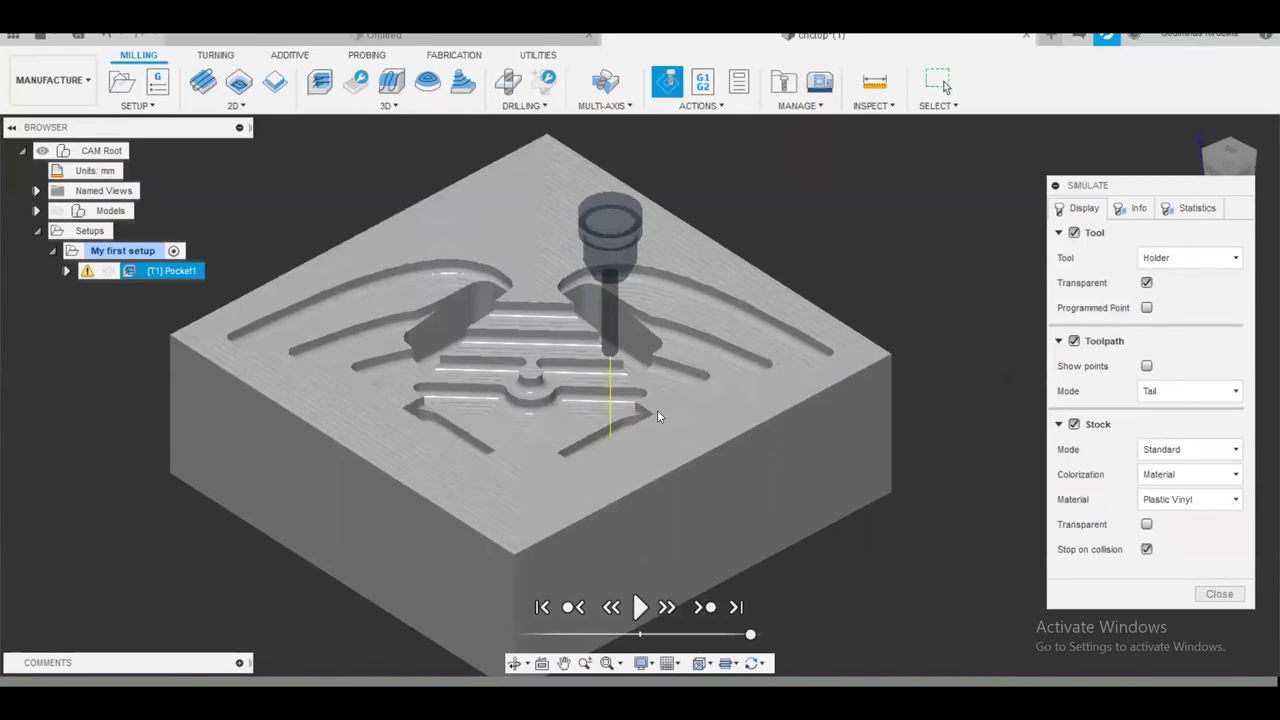
{"action": "left_click", "coordinate": [1233, 152]}
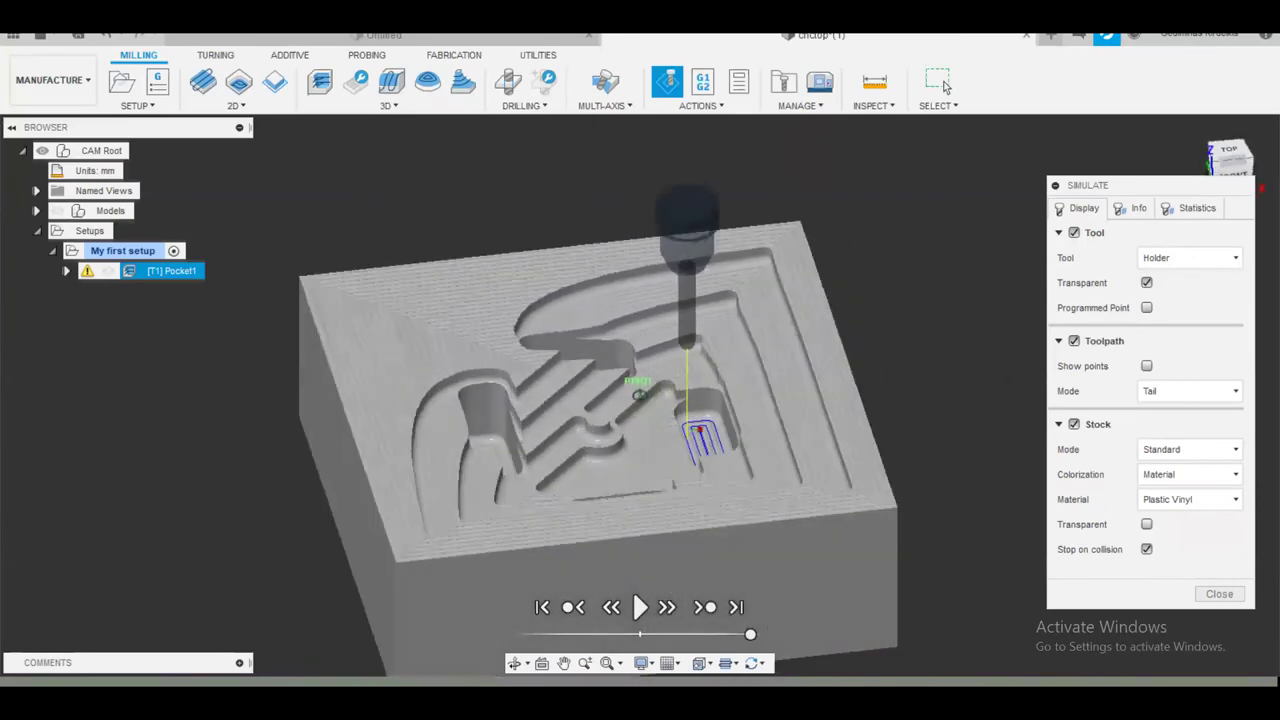
{"action": "left_click", "coordinate": [1246, 163]}
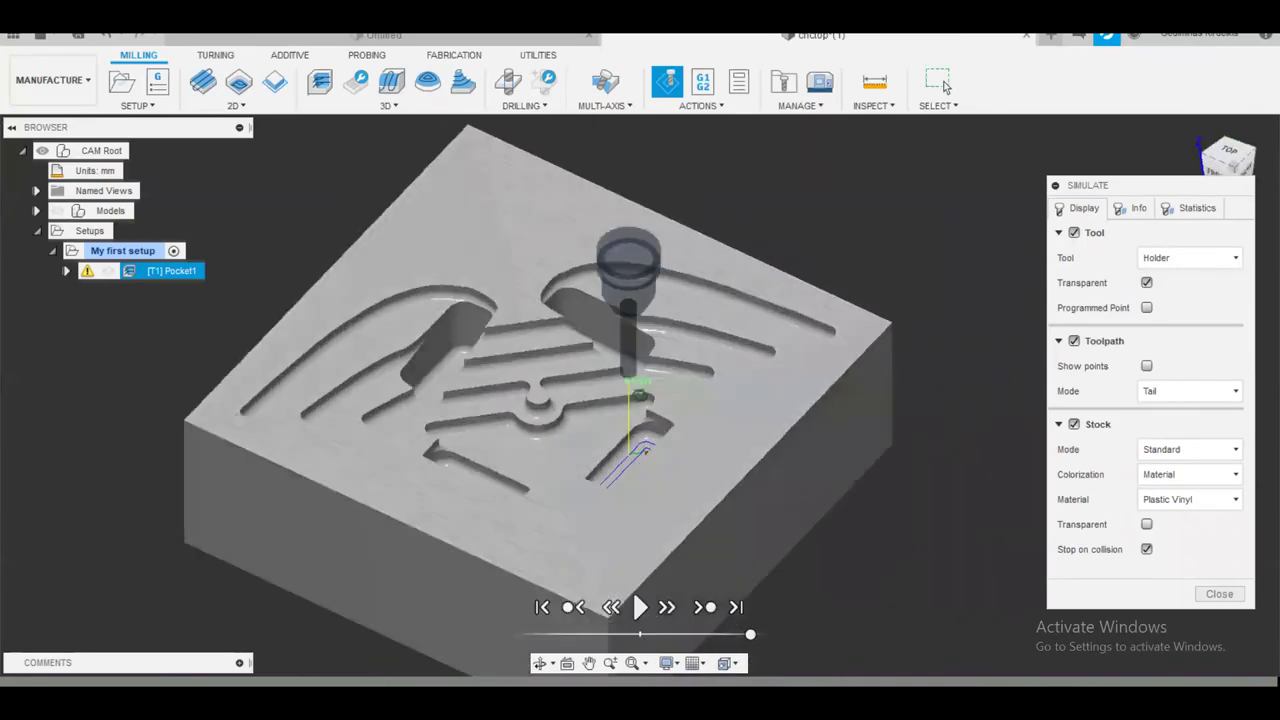
{"action": "left_click_drag", "start_coordinate": [1228, 152], "coordinate": [1207, 191]}
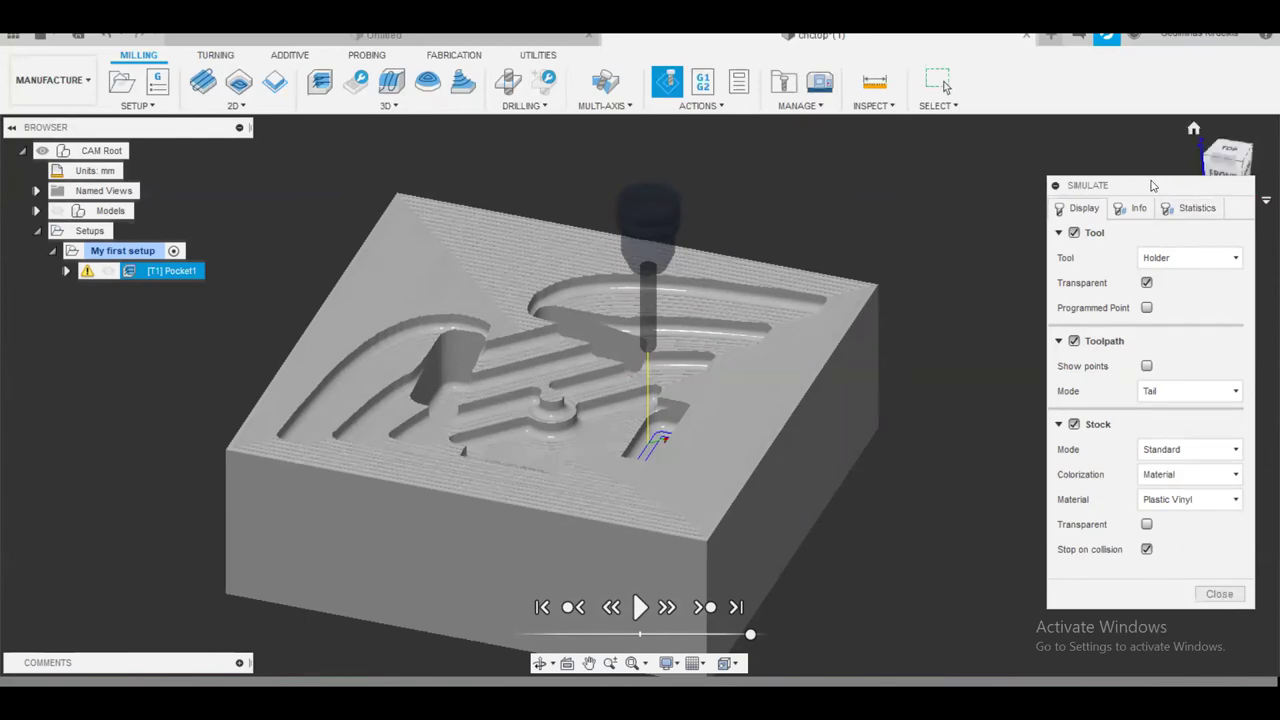
{"action": "left_click_drag", "start_coordinate": [1155, 186], "coordinate": [994, 163]}
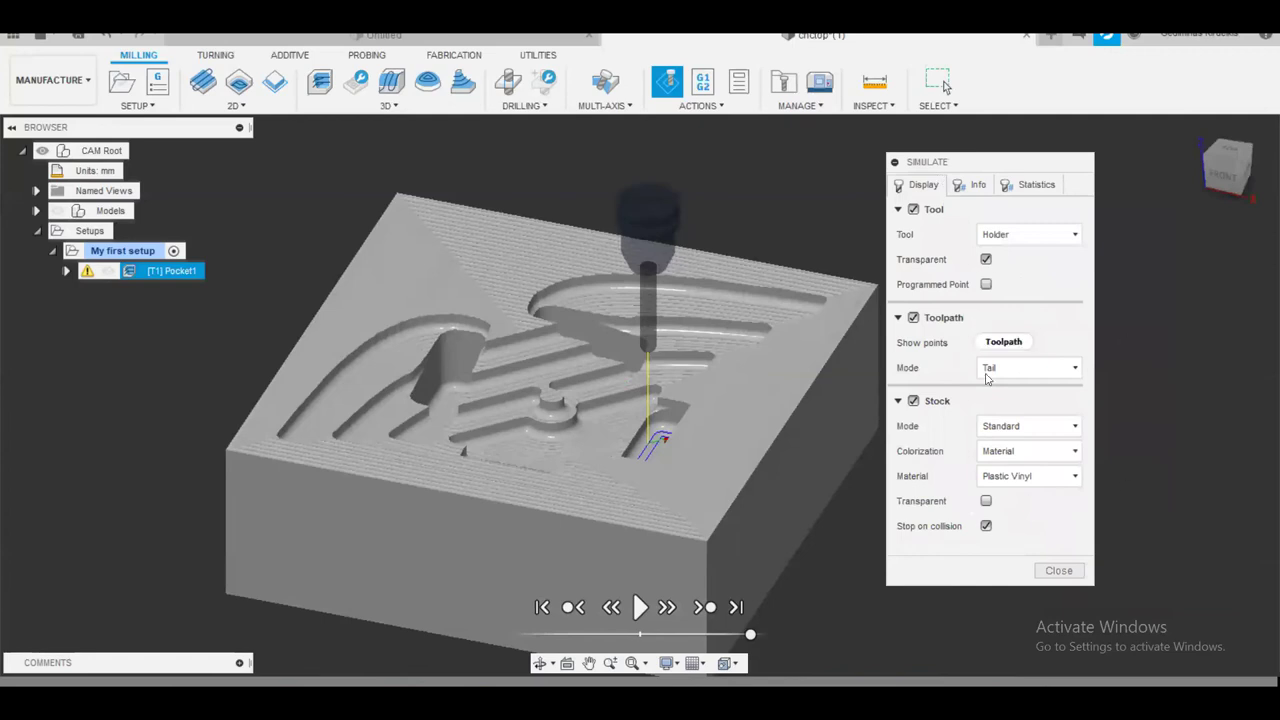
Close the simulation, turn Models visibility back on, and recentre the part
{"action": "left_click", "coordinate": [1060, 571]}
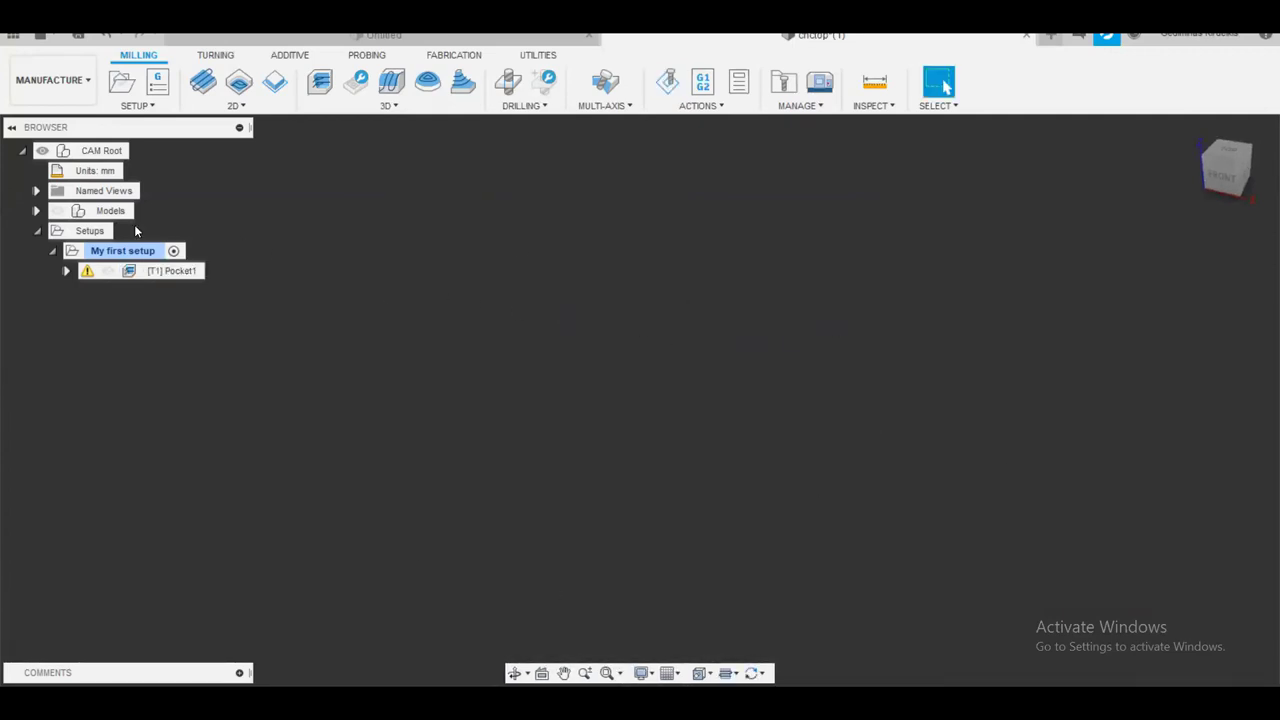
{"action": "left_click", "coordinate": [57, 210]}
{"action": "scroll", "coordinate": [553, 474], "scroll_direction": "down", "scroll_amount": 3}
{"action": "middle_click_drag", "start_coordinate": [553, 474], "coordinate": [702, 418]}
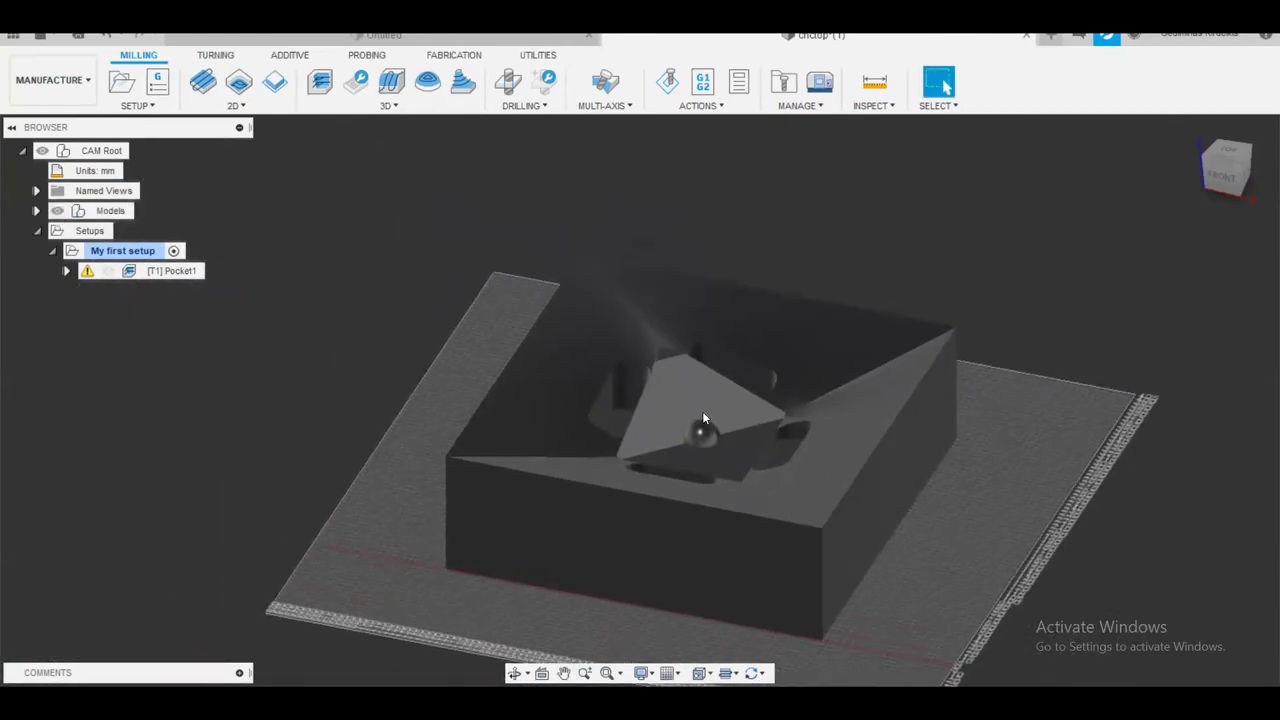
{"action": "scroll", "coordinate": [702, 418], "scroll_direction": "up", "scroll_amount": 2}
{"action": "middle_click_drag", "start_coordinate": [480, 302], "coordinate": [420, 282]}
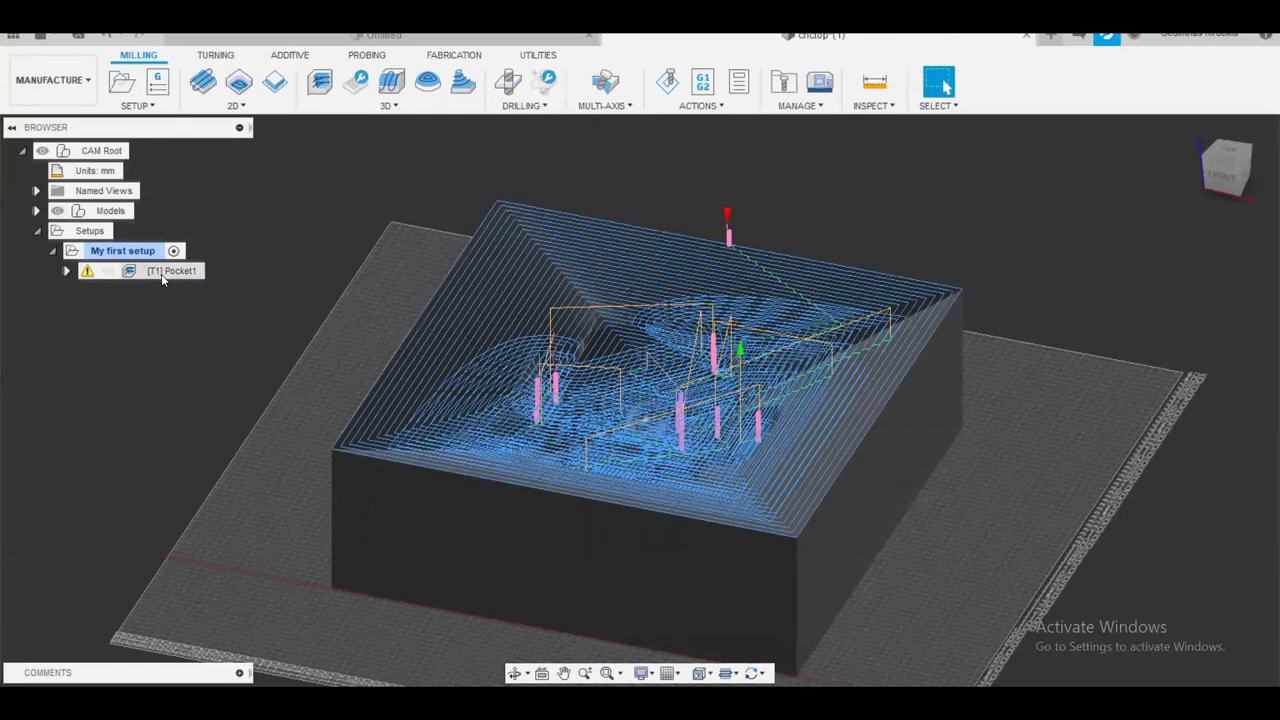
Toggle the Pocket1 toolpath display, leaving it shown over the part
{"action": "left_click", "coordinate": [161, 274]}
{"action": "left_click", "coordinate": [201, 351]}
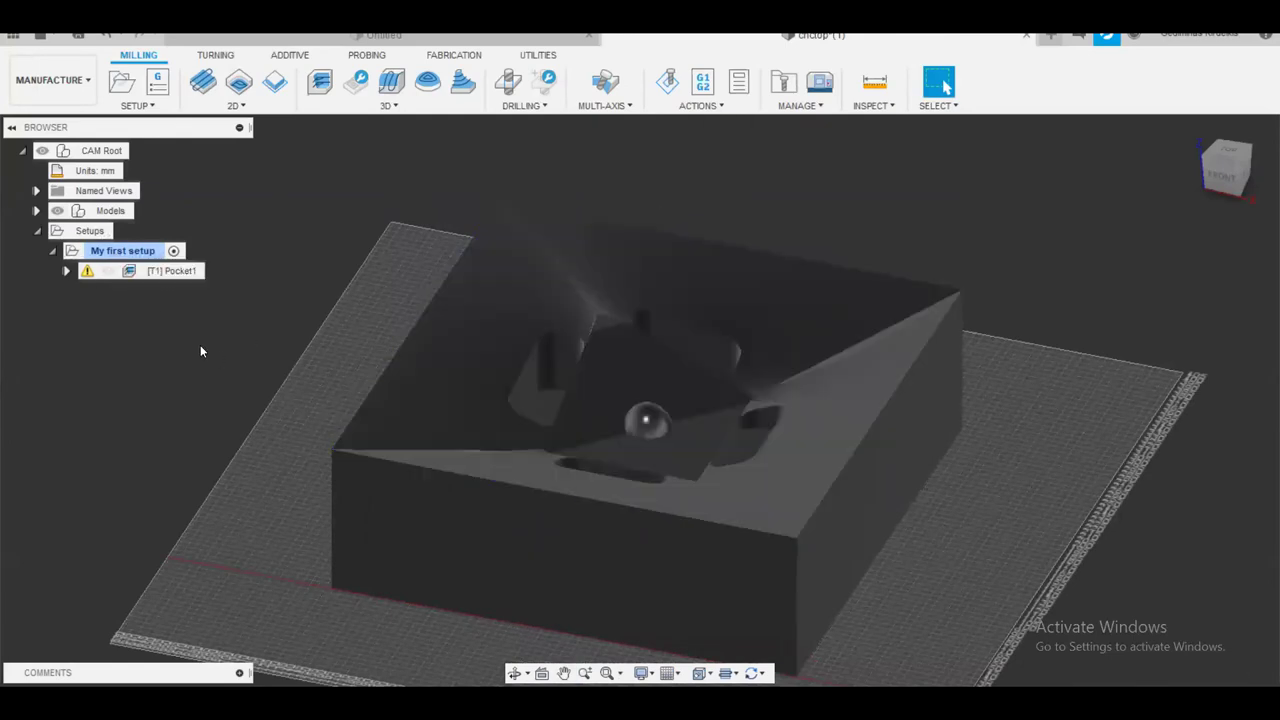
{"action": "left_click", "coordinate": [85, 271]}
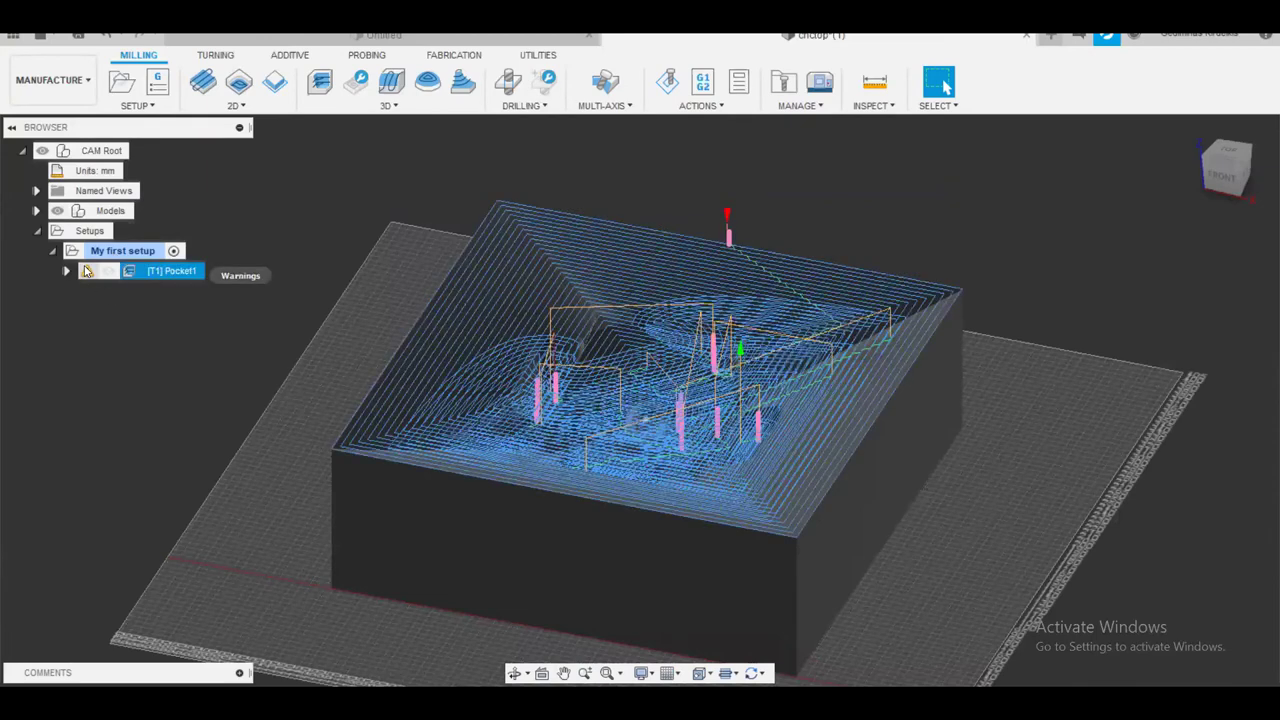
{"action": "left_click", "coordinate": [220, 332]}
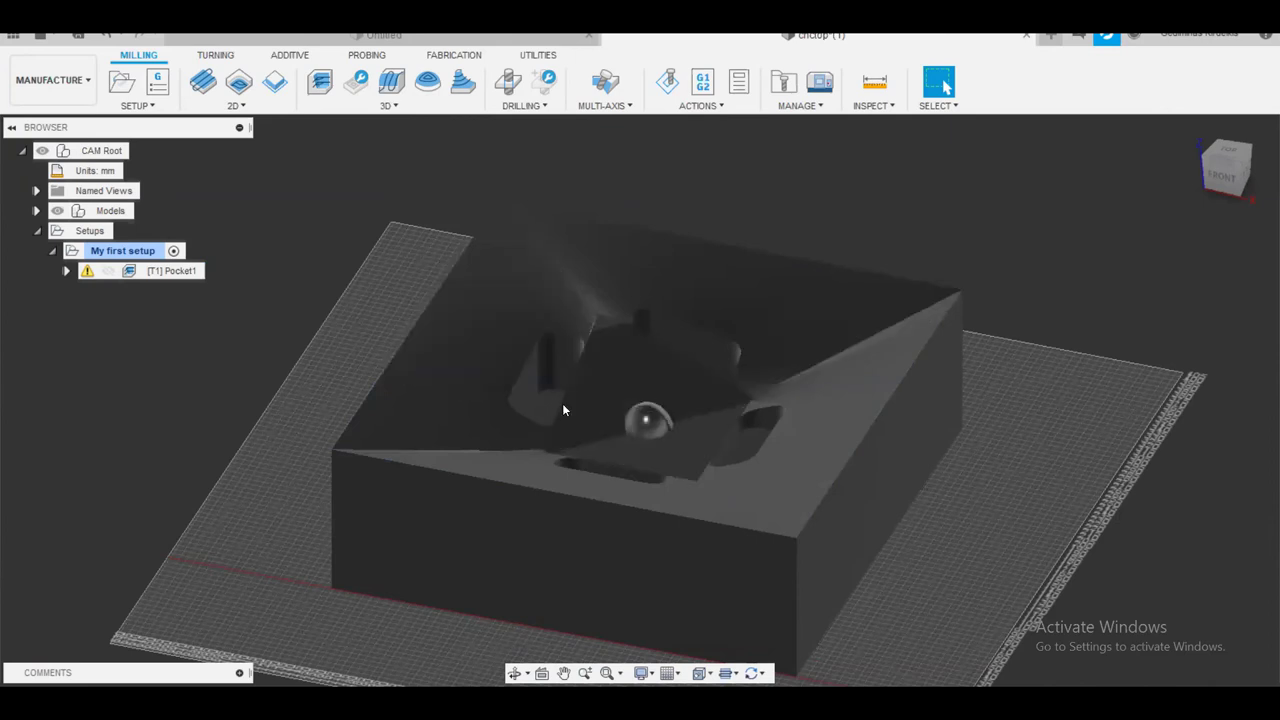
{"action": "left_click", "coordinate": [88, 274]}
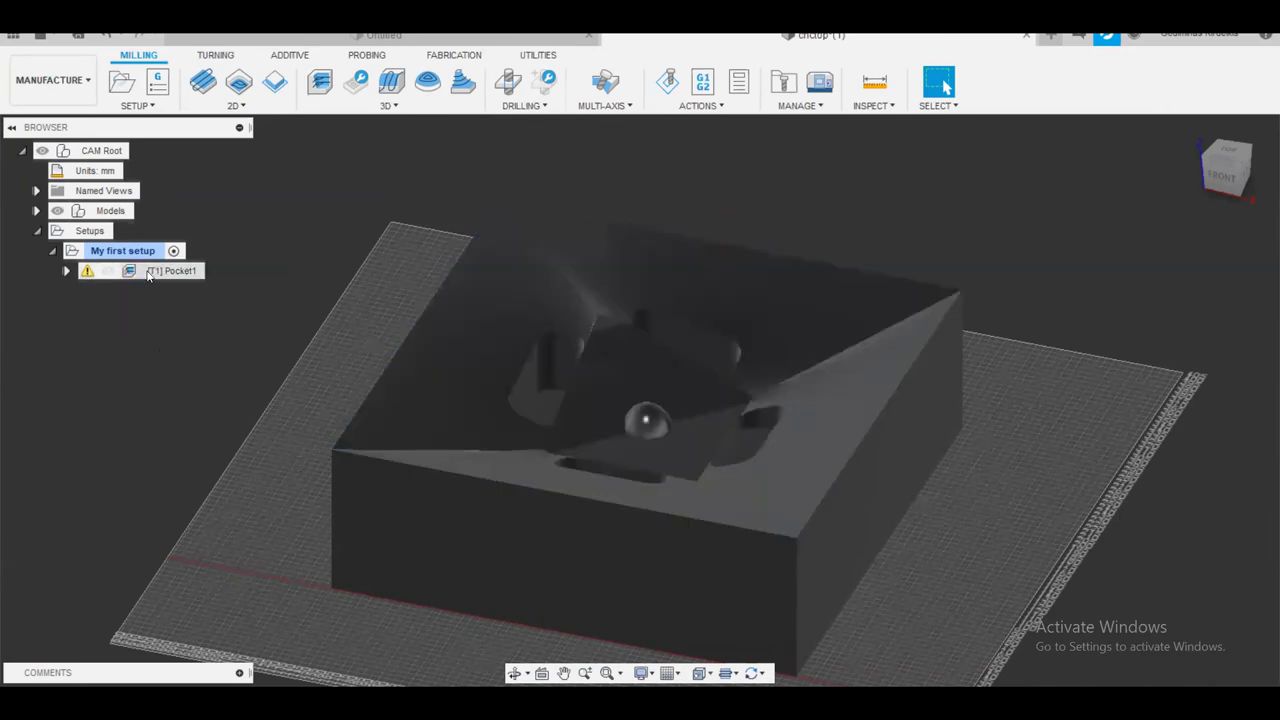
{"action": "left_click", "coordinate": [87, 271]}
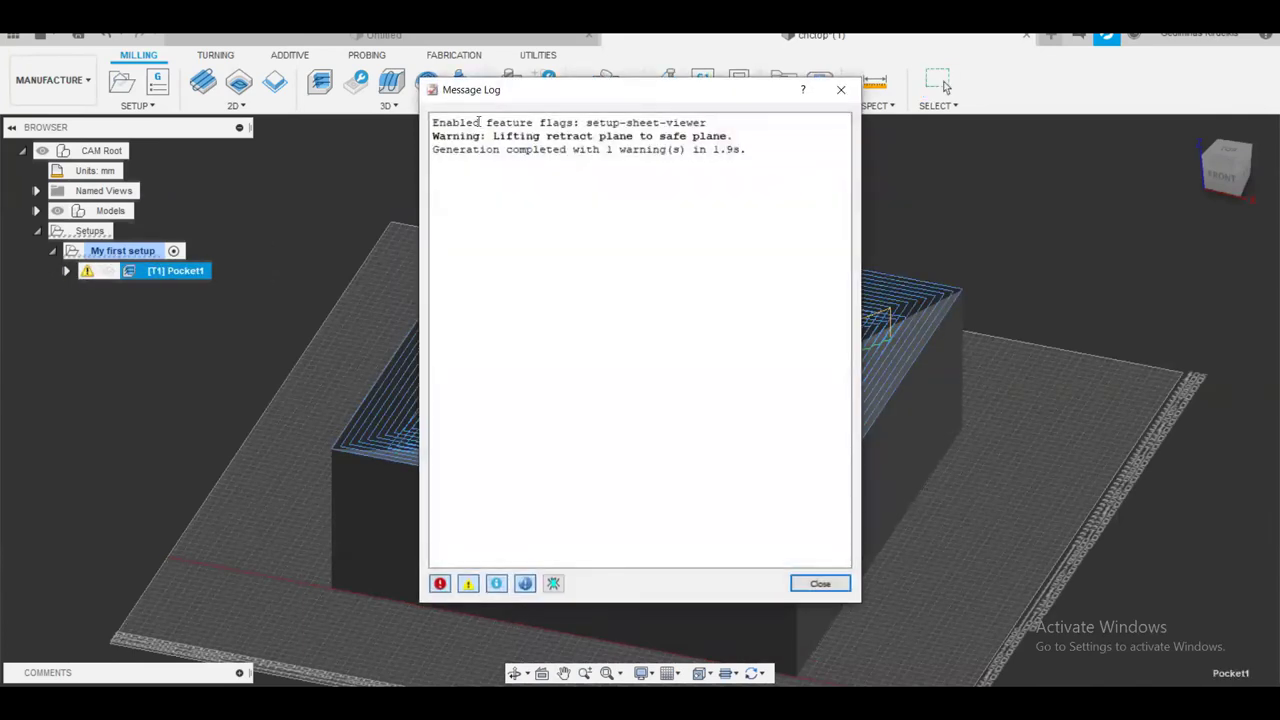
Read the 'Lifting retract plane to safe plane' warning in the Message Log, close it, and hide the toolpath
{"action": "left_click_drag", "start_coordinate": [480, 122], "coordinate": [690, 121]}
{"action": "left_click_drag", "start_coordinate": [491, 140], "coordinate": [763, 140]}
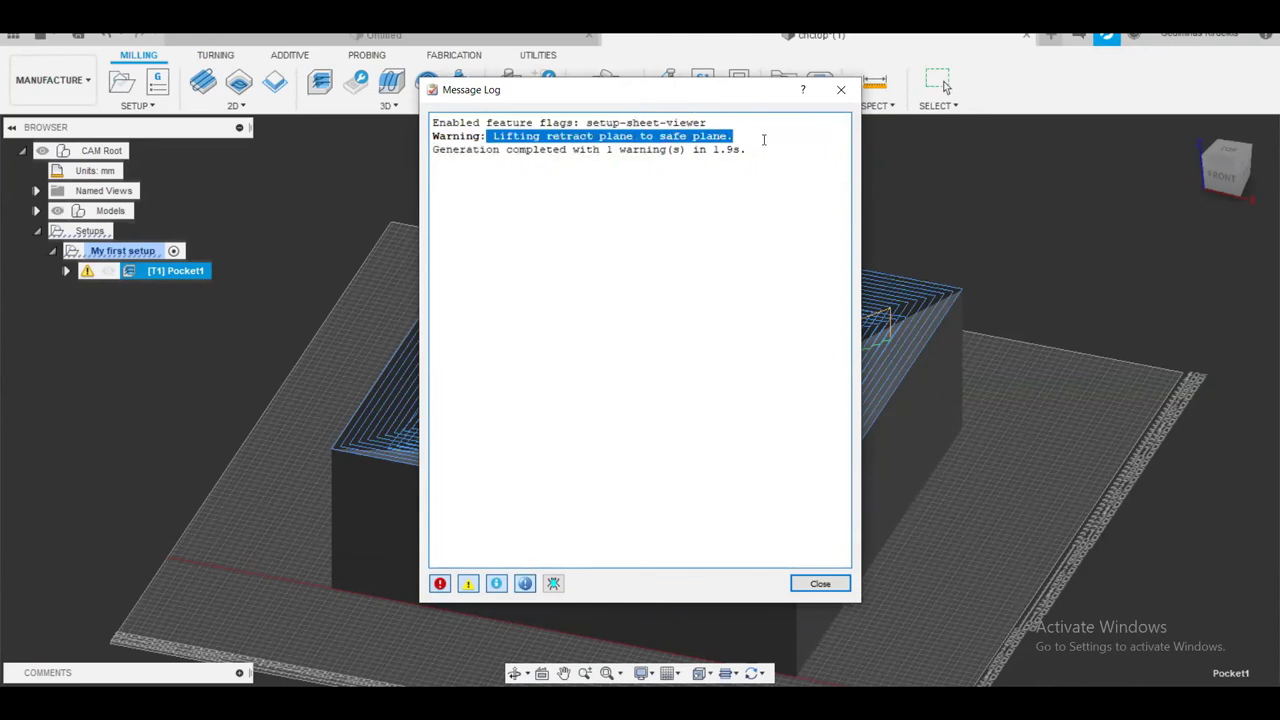
{"action": "left_click", "coordinate": [841, 89]}
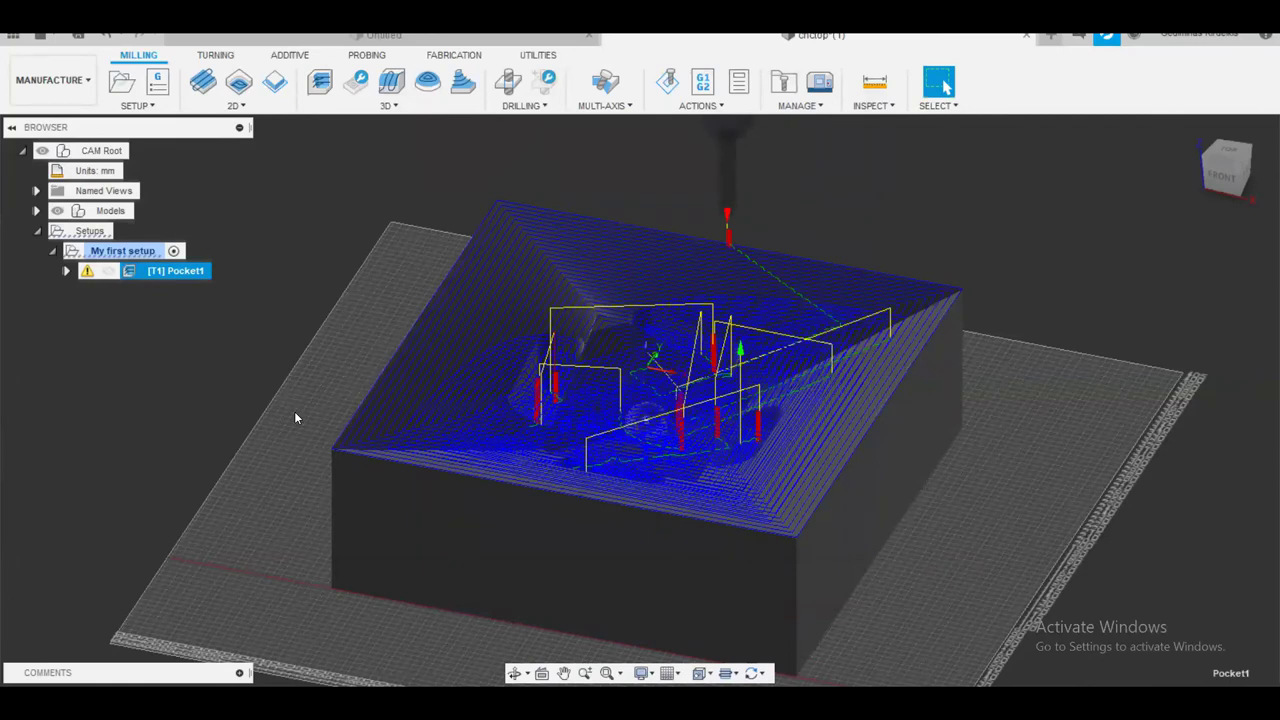
{"action": "left_click", "coordinate": [269, 360]}
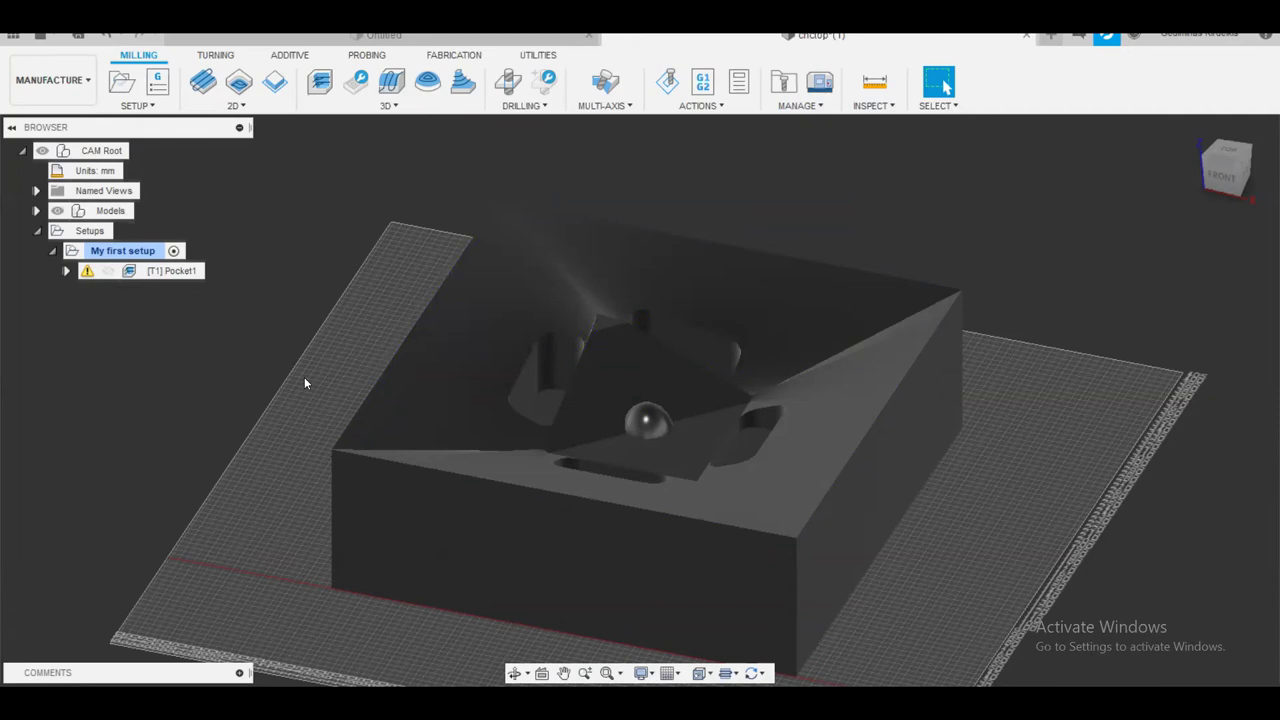
{"action": "left_click", "coordinate": [178, 279]}
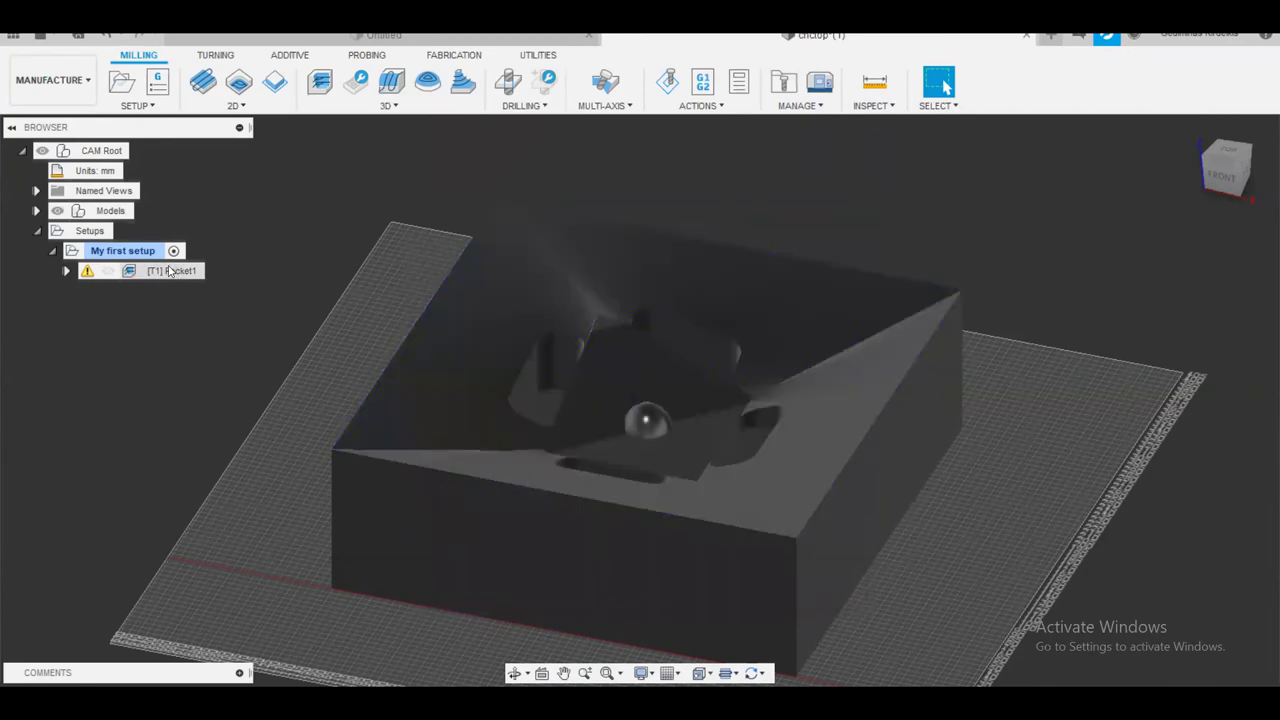
Rename the Pocket1 operation to 'Rough pass (pocket)' and deselect it
{"action": "left_click", "coordinate": [184, 275]}
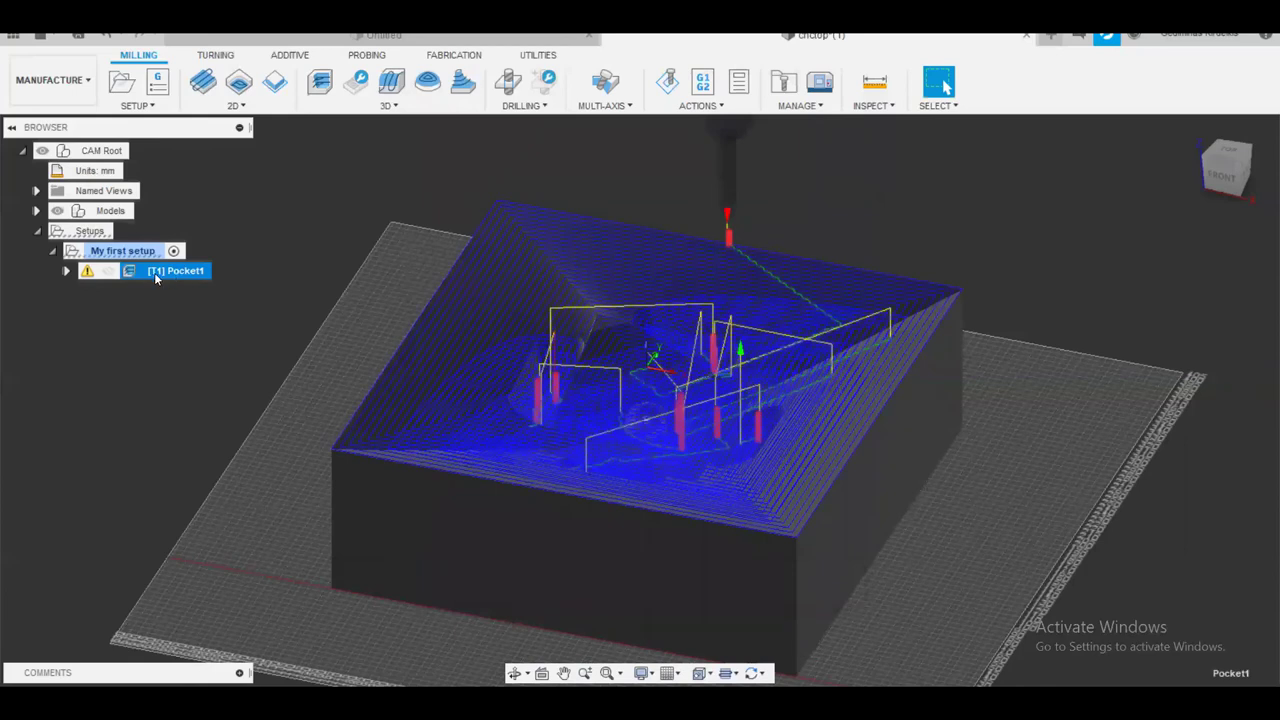
{"action": "left_click", "coordinate": [167, 273]}
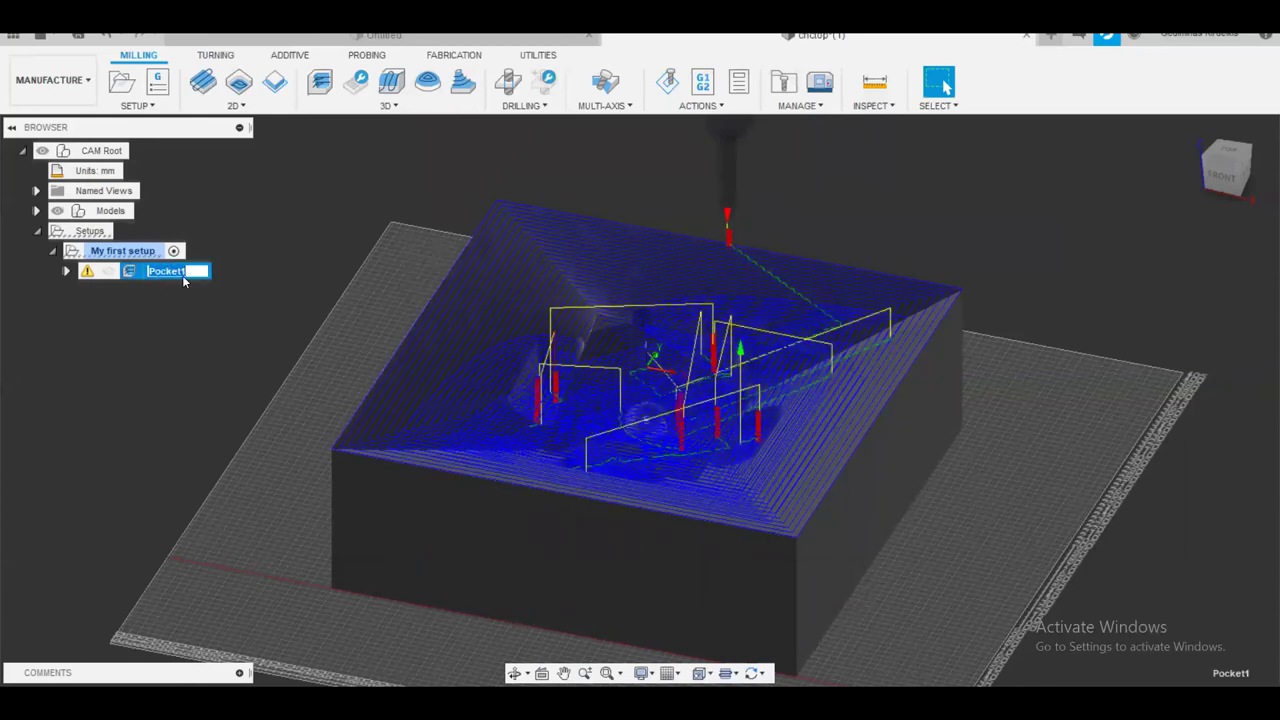
{"action": "type", "text": "R"}
{"action": "type", "text": "ough pass ()"}
{"action": "key", "text": "Home"}
{"action": "key", "text": "Delete"}
{"action": "type", "text": "Rpock"}
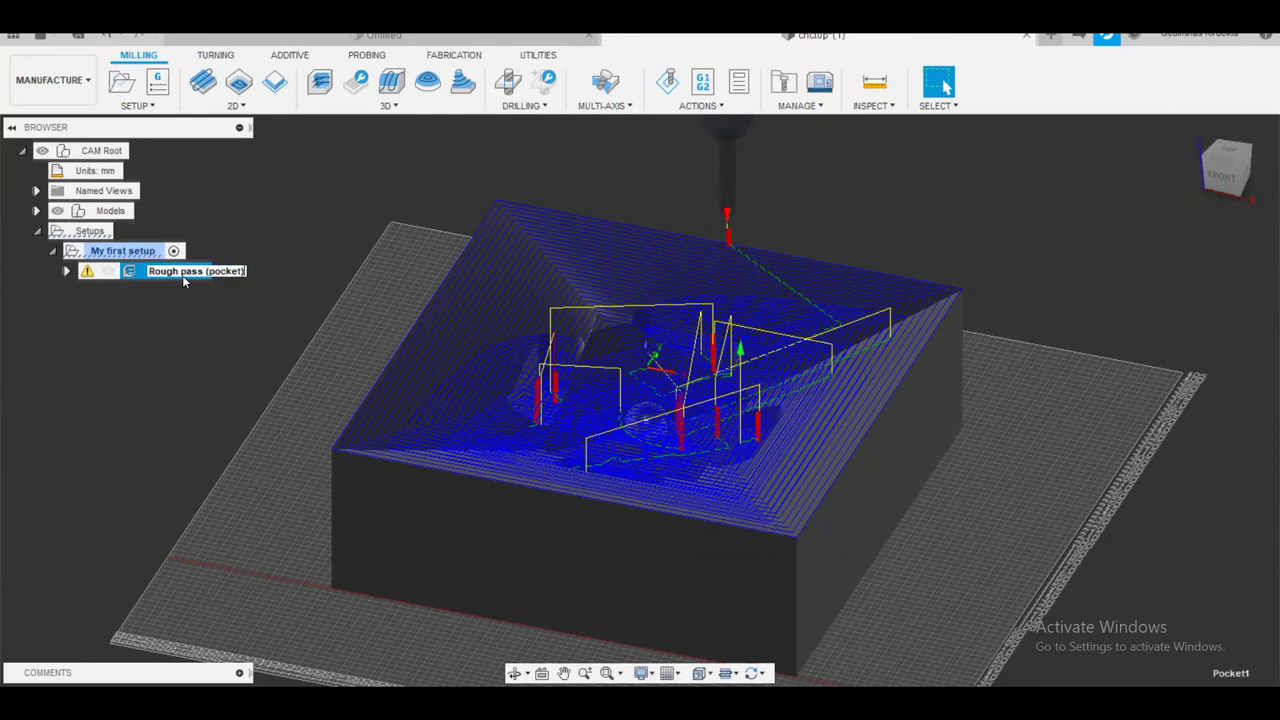
{"action": "key", "text": "Return"}
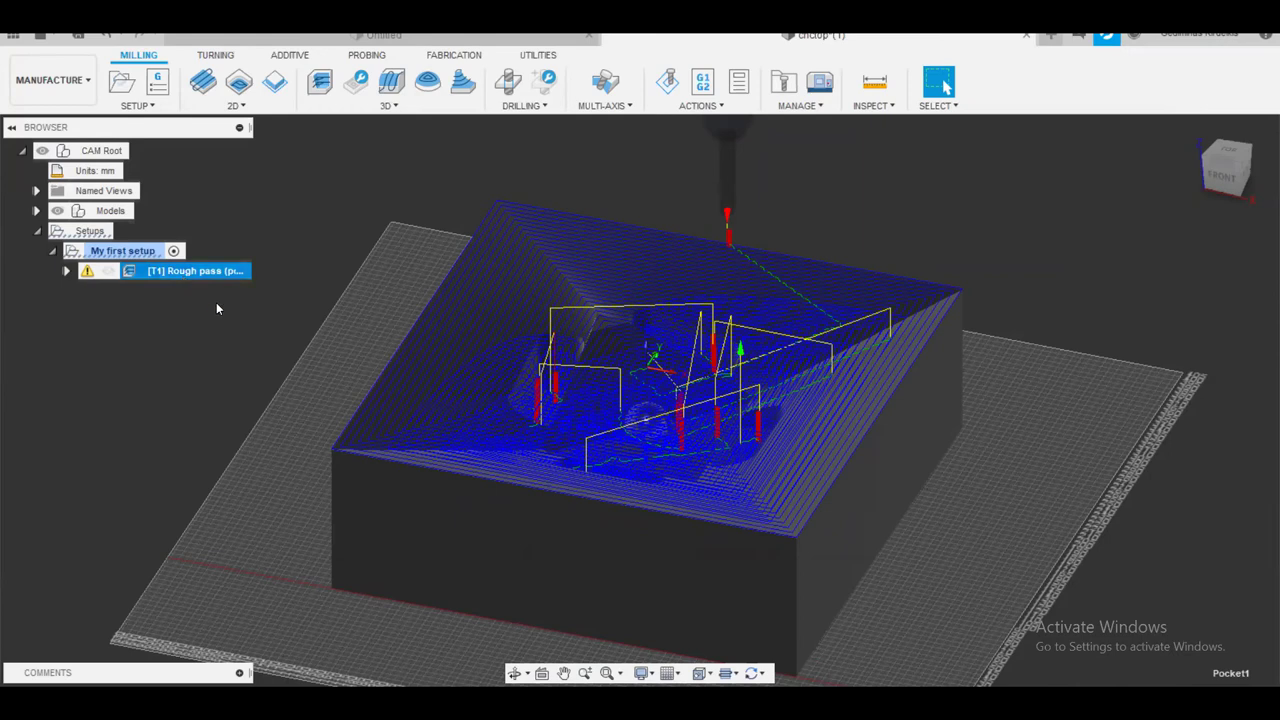
{"action": "left_click", "coordinate": [216, 302]}
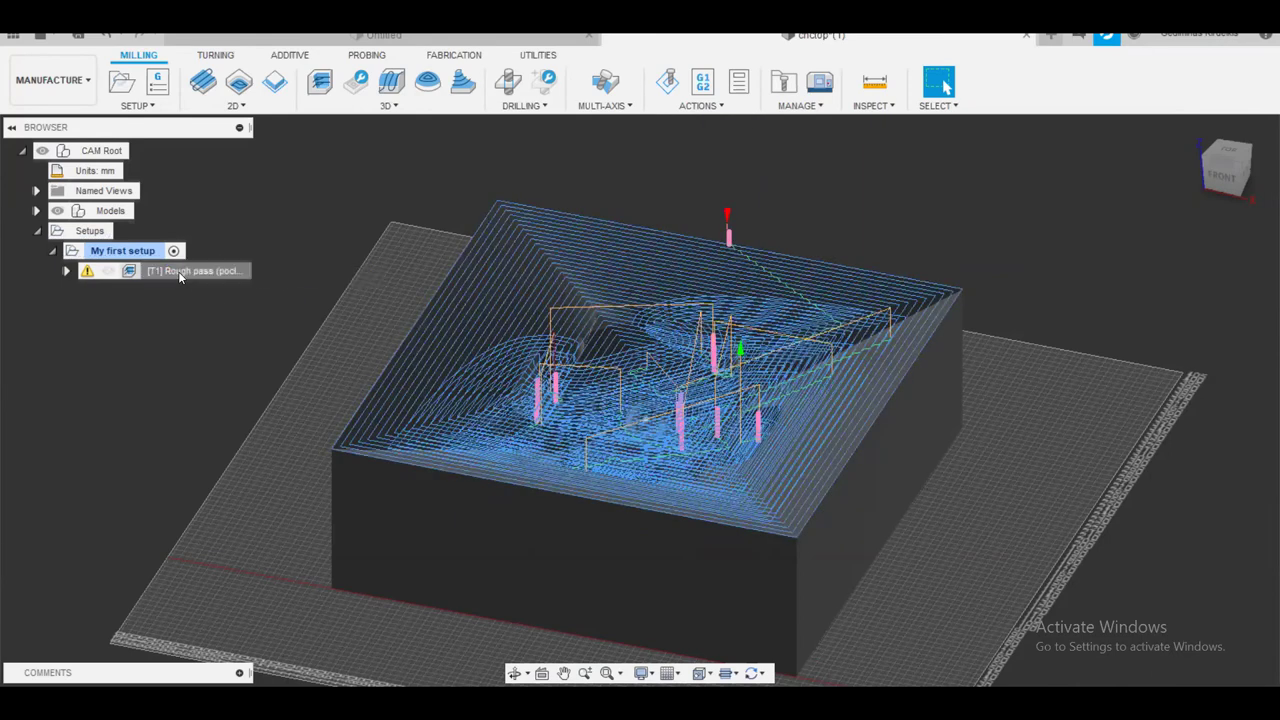
Dismiss the Rough pass (pocket) context menu and open the toolbar's 3D milling strategy list
{"action": "right_click", "coordinate": [180, 277]}
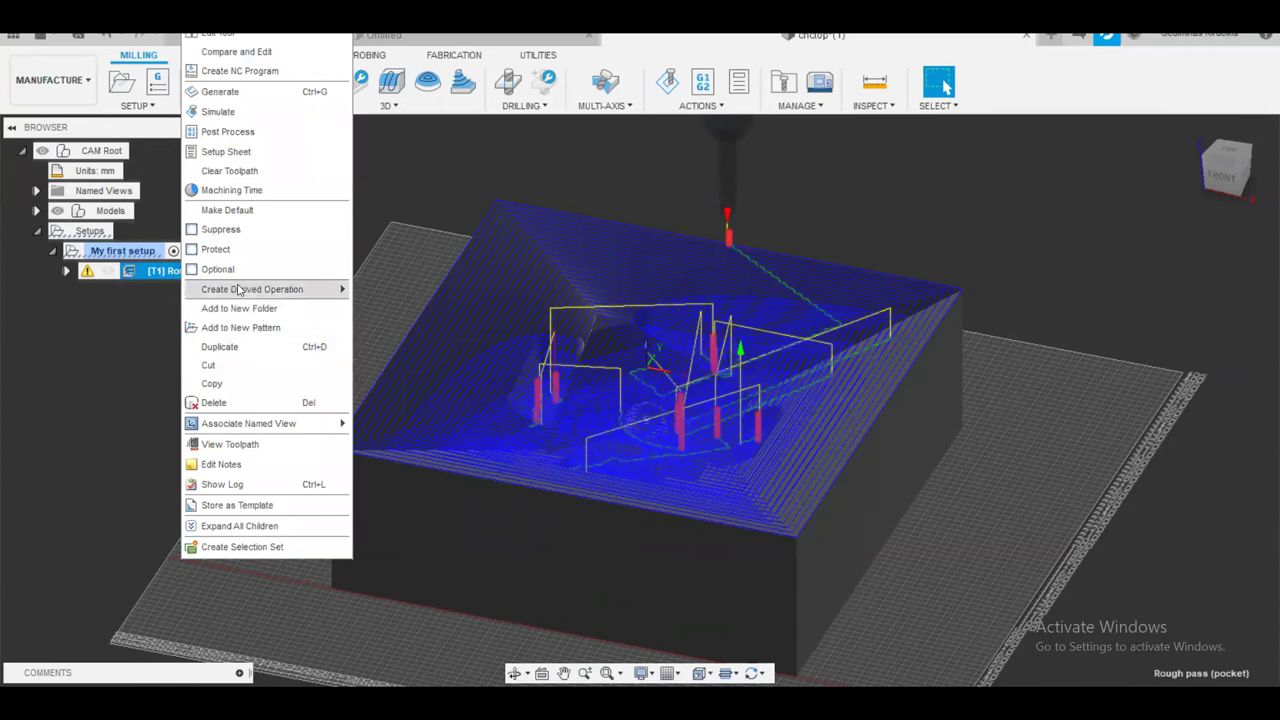
{"action": "mouse_move", "coordinate": [240, 290]}
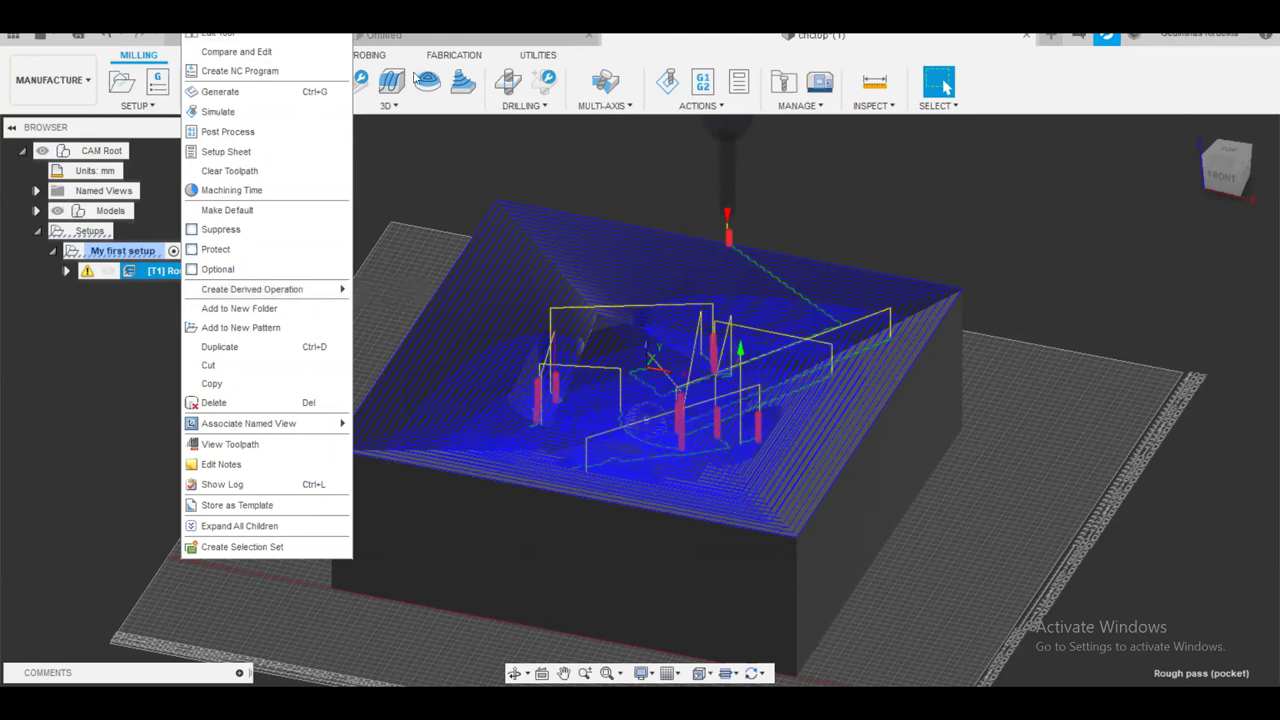
{"action": "left_click", "coordinate": [372, 47]}
{"action": "left_click", "coordinate": [388, 105]}
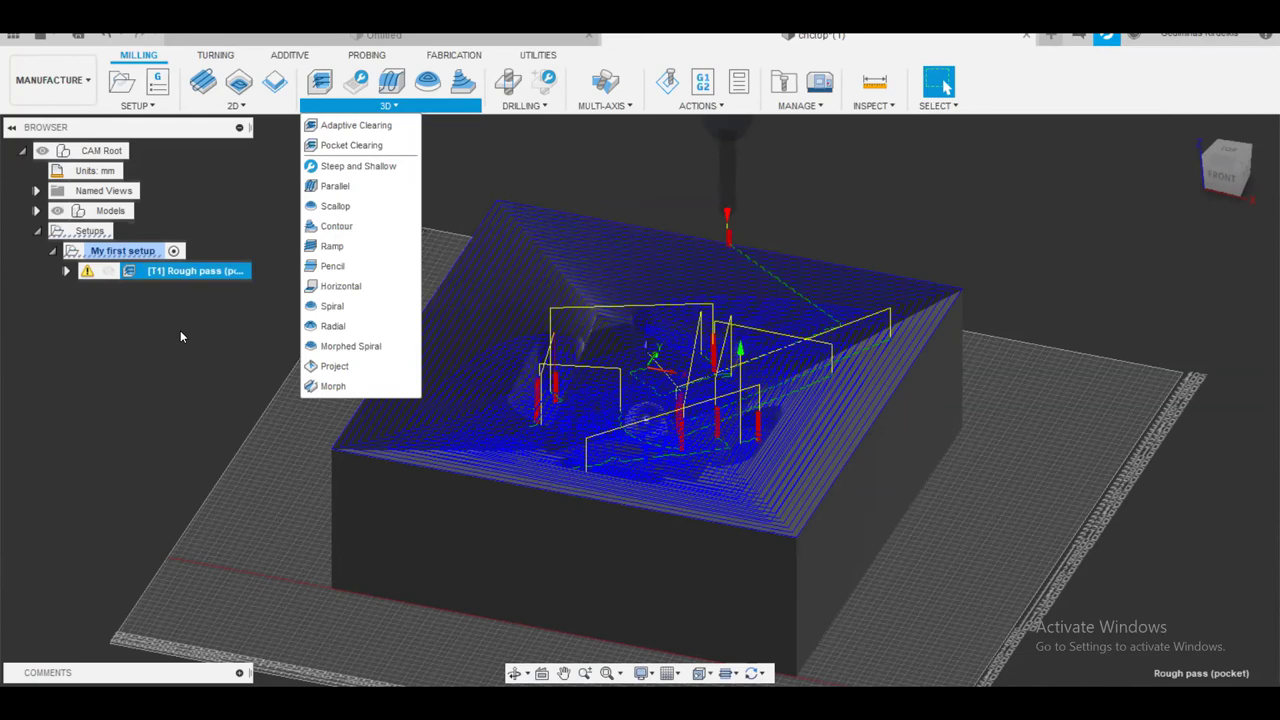
Show the 3D Milling strategies under Create Derived Operation for Rough pass (pocket)
{"action": "right_click", "coordinate": [177, 276]}
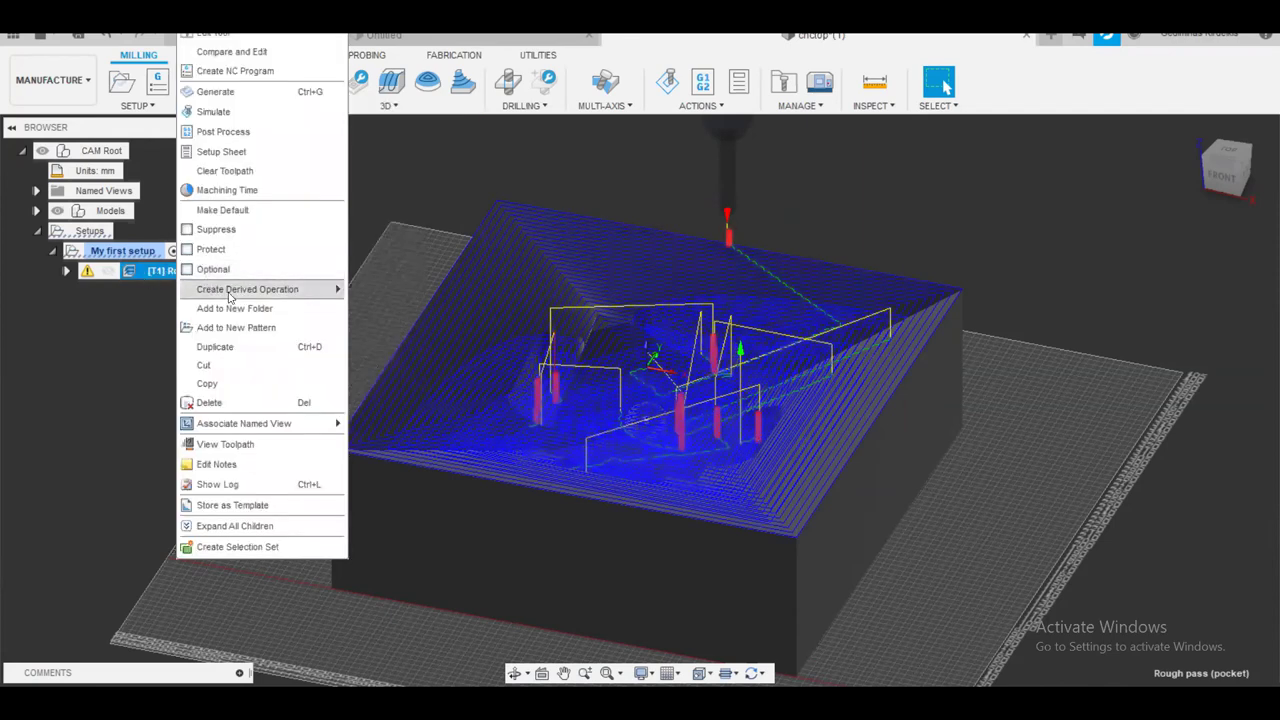
{"action": "mouse_move", "coordinate": [229, 291]}
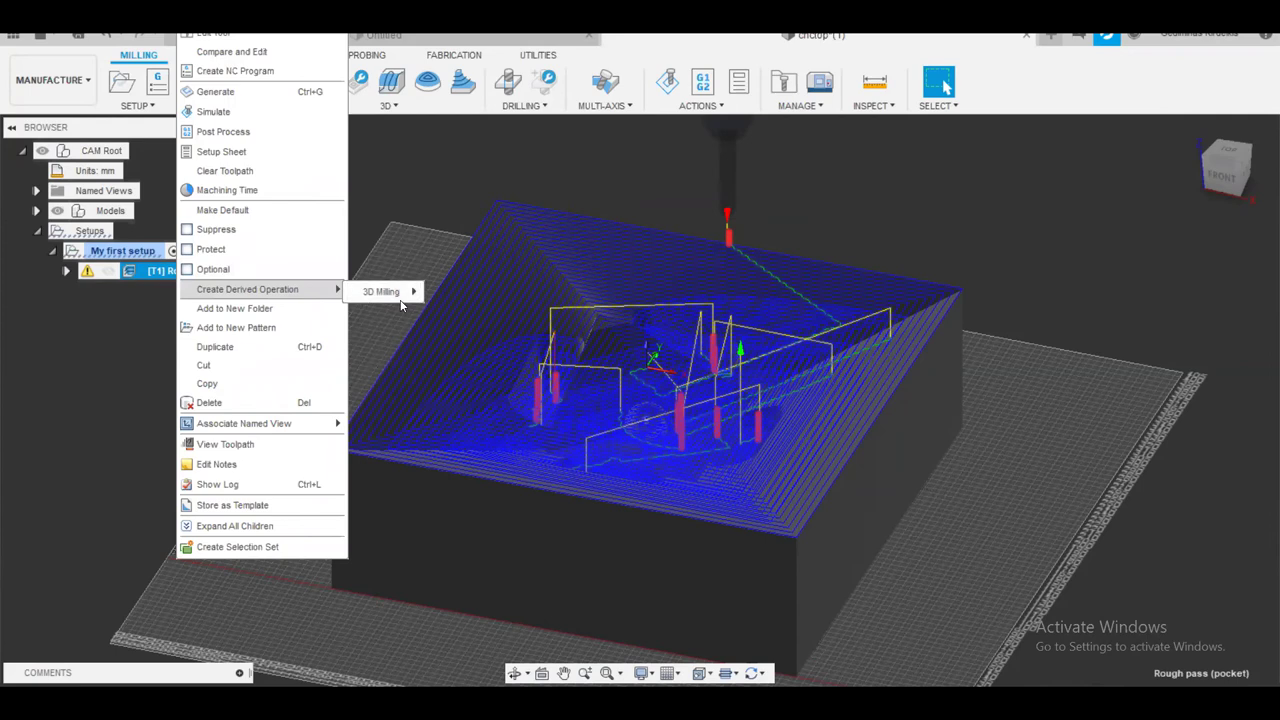
{"action": "mouse_move", "coordinate": [384, 294]}
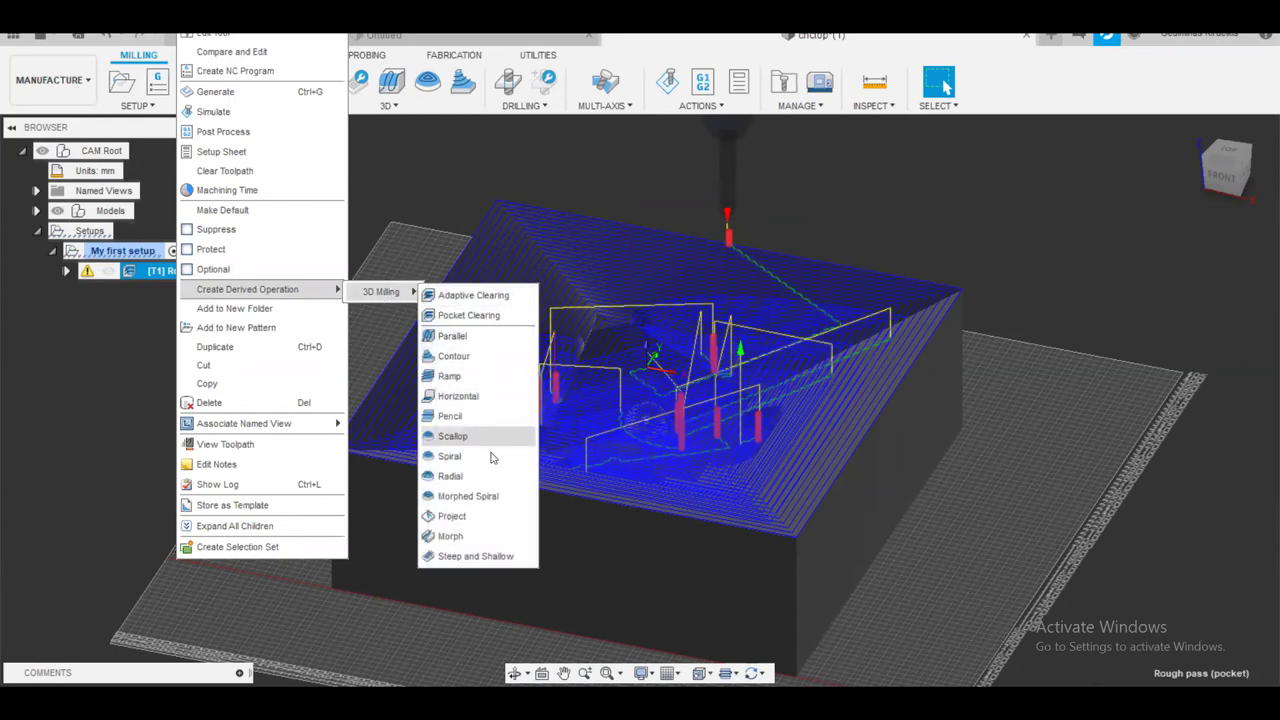
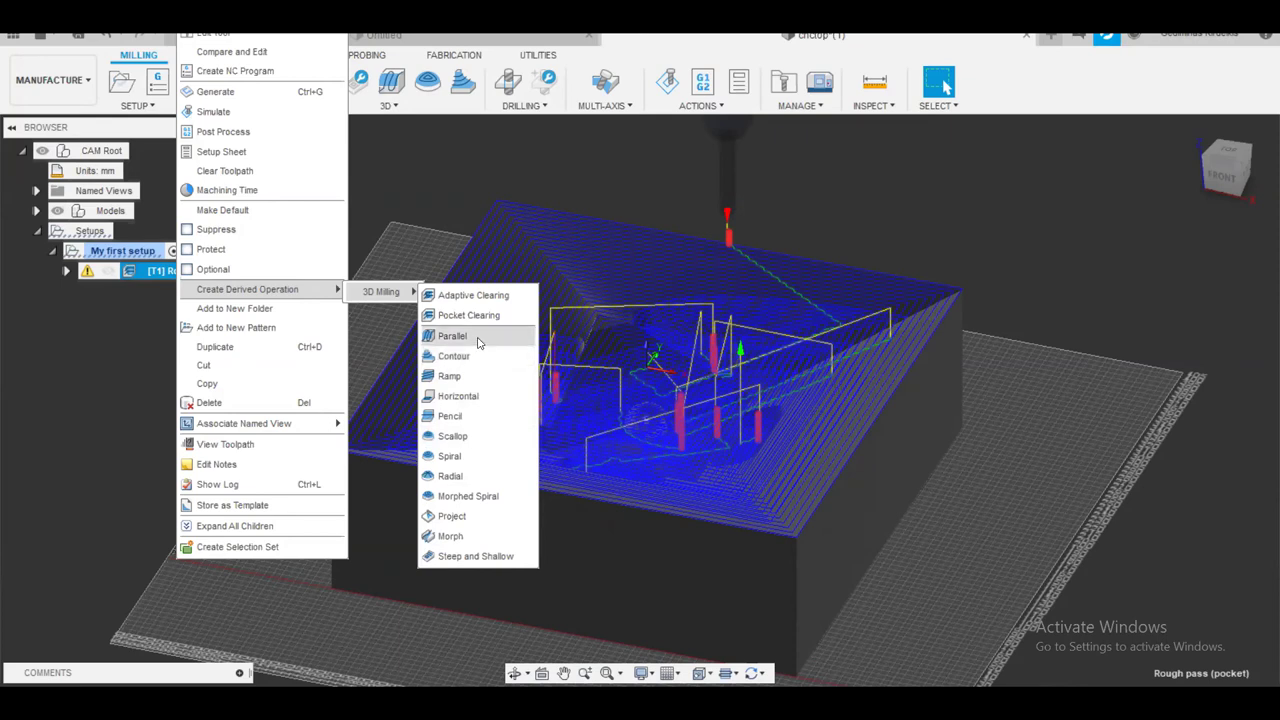
Derive a Parallel finishing pass from the rough pass and set Shaft and Holder Mode to Pull away
{"action": "left_click", "coordinate": [478, 342]}
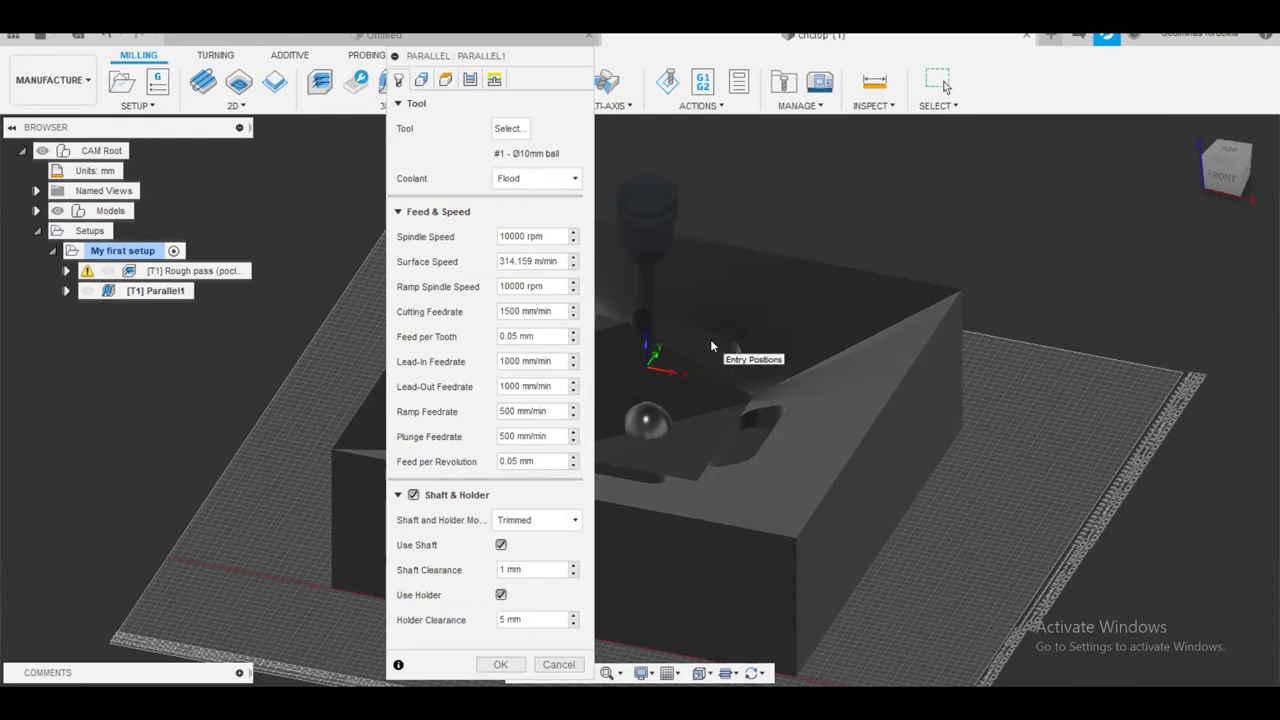
{"action": "left_click", "coordinate": [529, 529]}
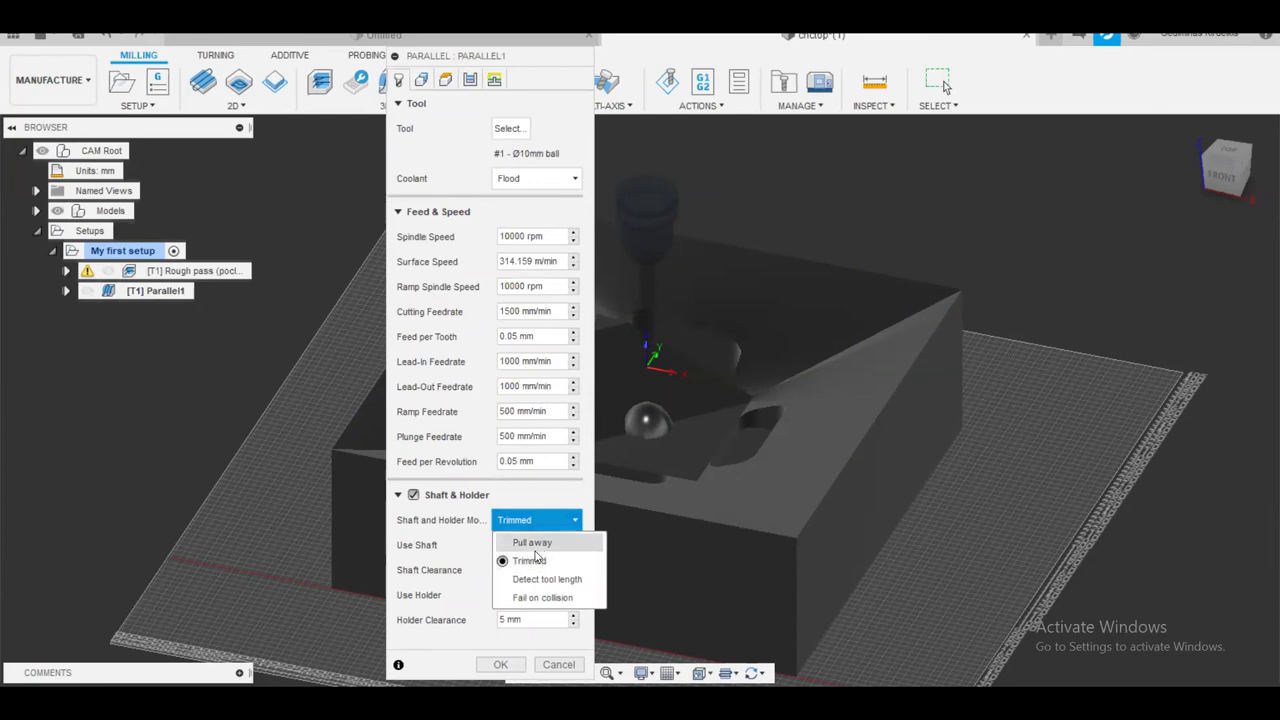
{"action": "left_click", "coordinate": [533, 543]}
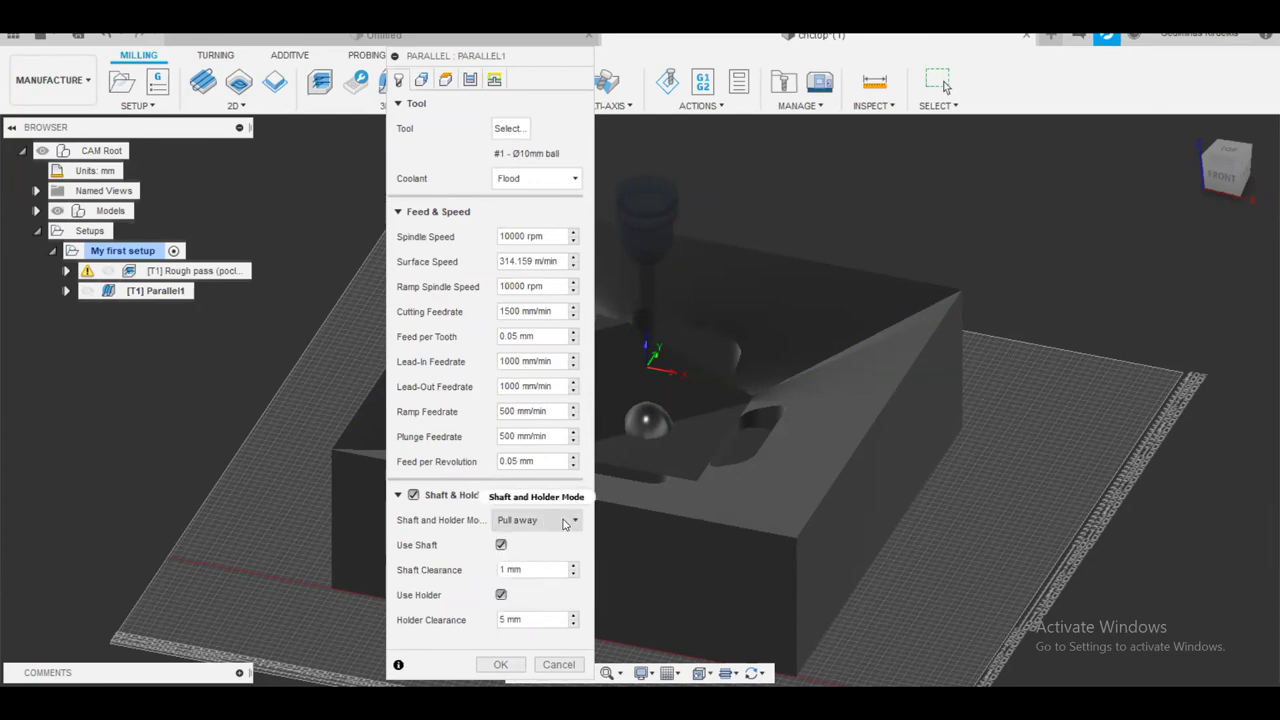
{"action": "mouse_move", "coordinate": [564, 524]}
Turn on Rest Machining in the Geometry settings, keeping Source as From previous operation(s)
{"action": "left_click", "coordinate": [421, 81]}
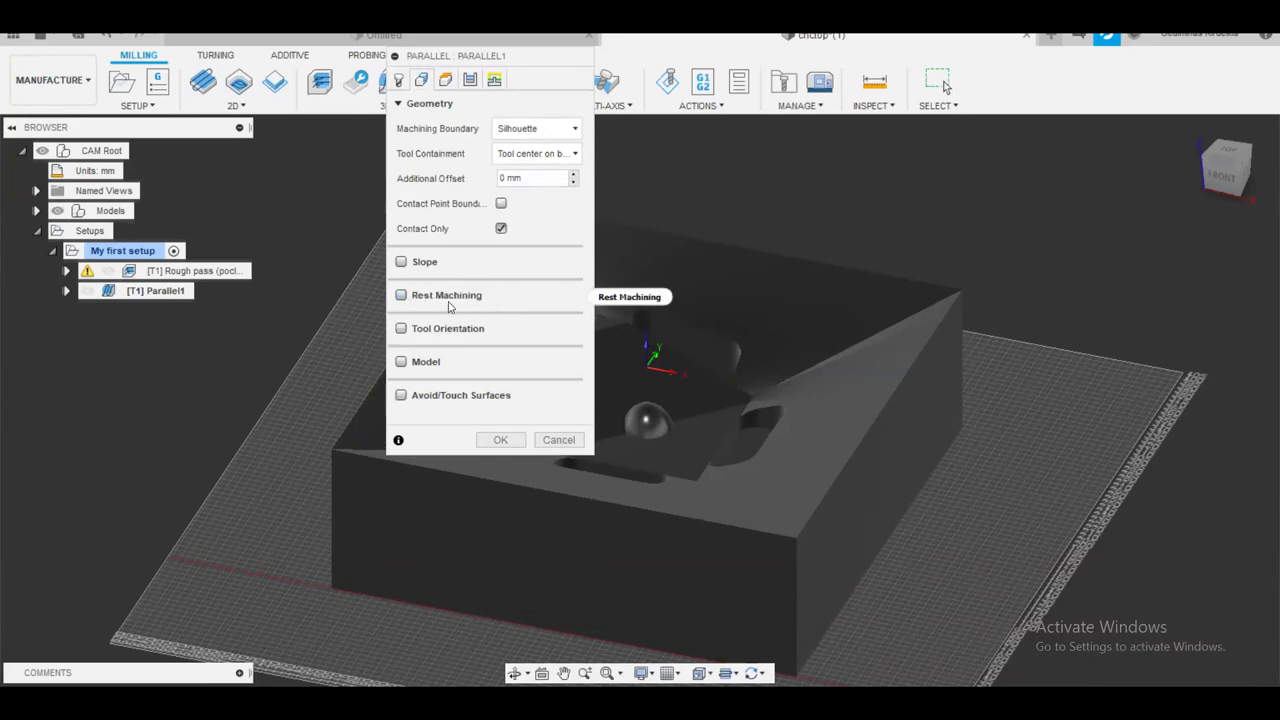
{"action": "left_click", "coordinate": [418, 300]}
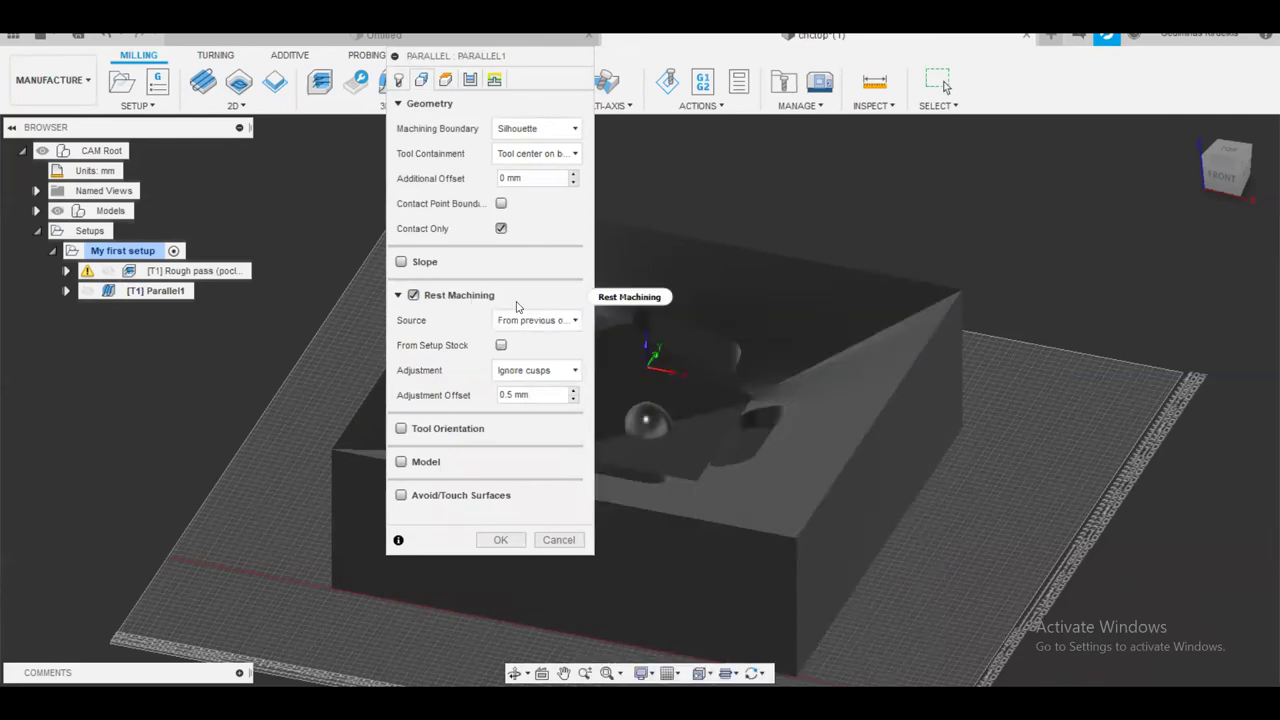
{"action": "left_click", "coordinate": [547, 322]}
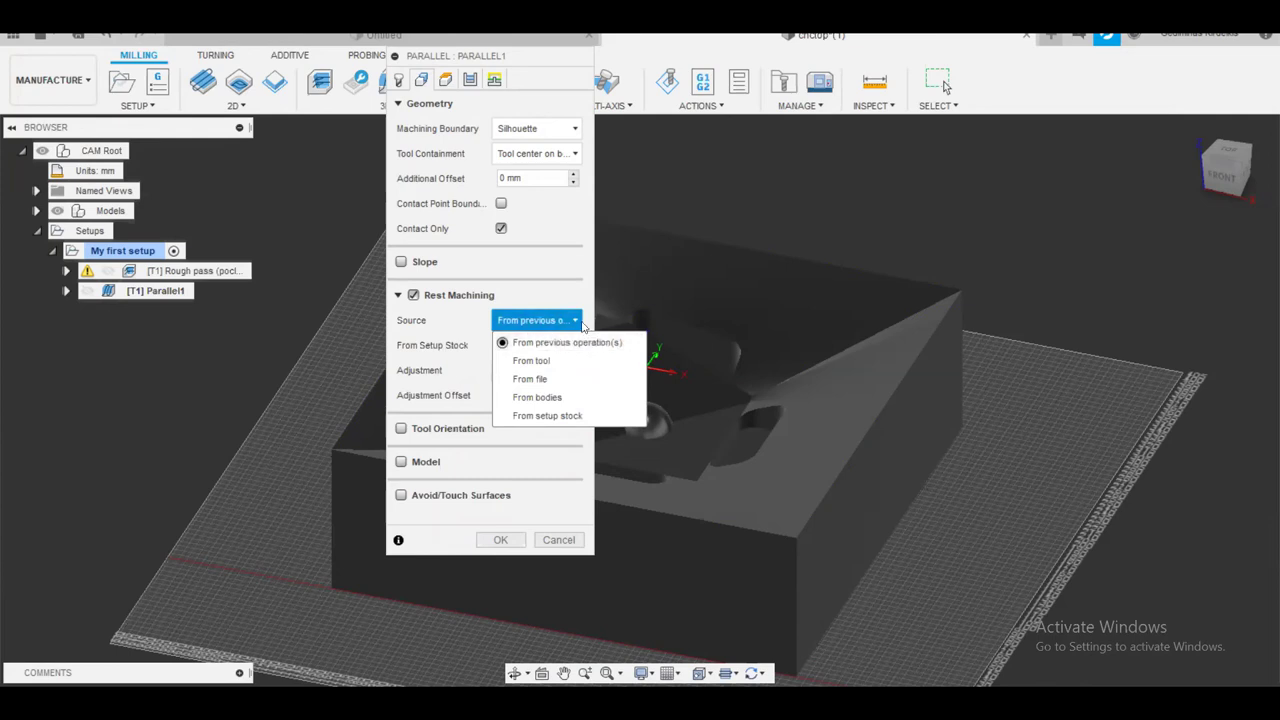
{"action": "left_click", "coordinate": [575, 322]}
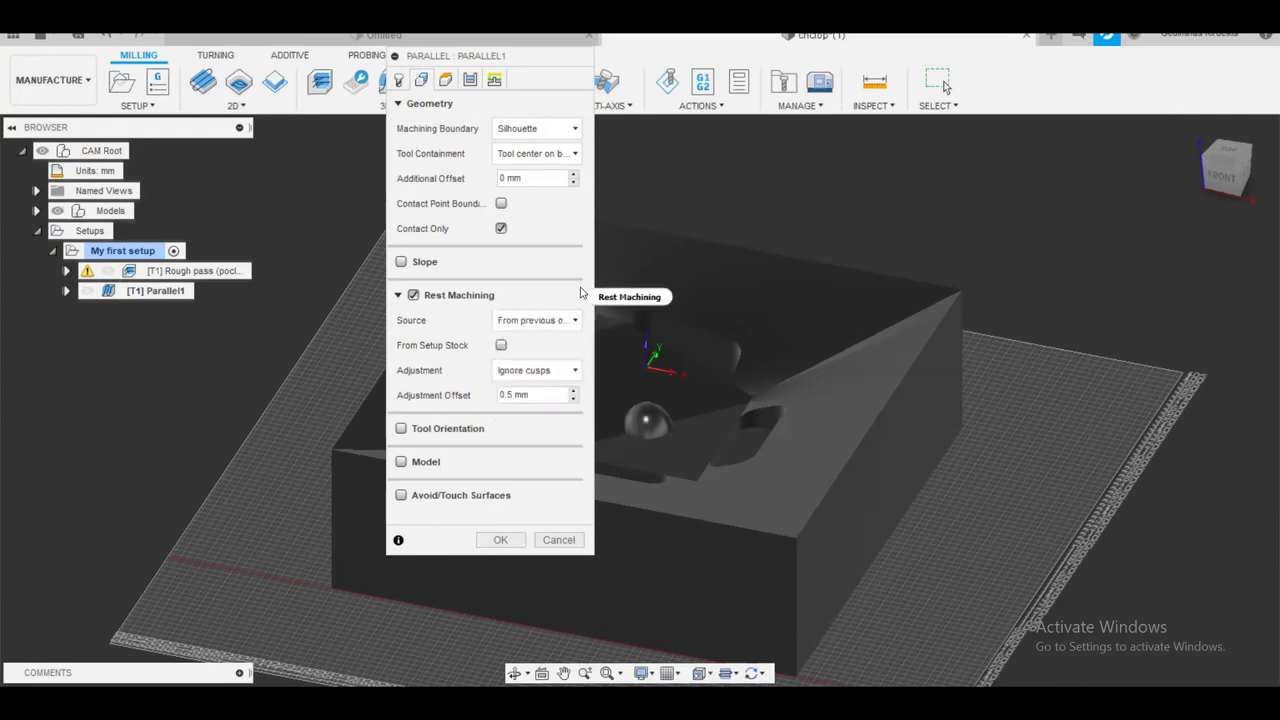
{"action": "mouse_move", "coordinate": [581, 292]}
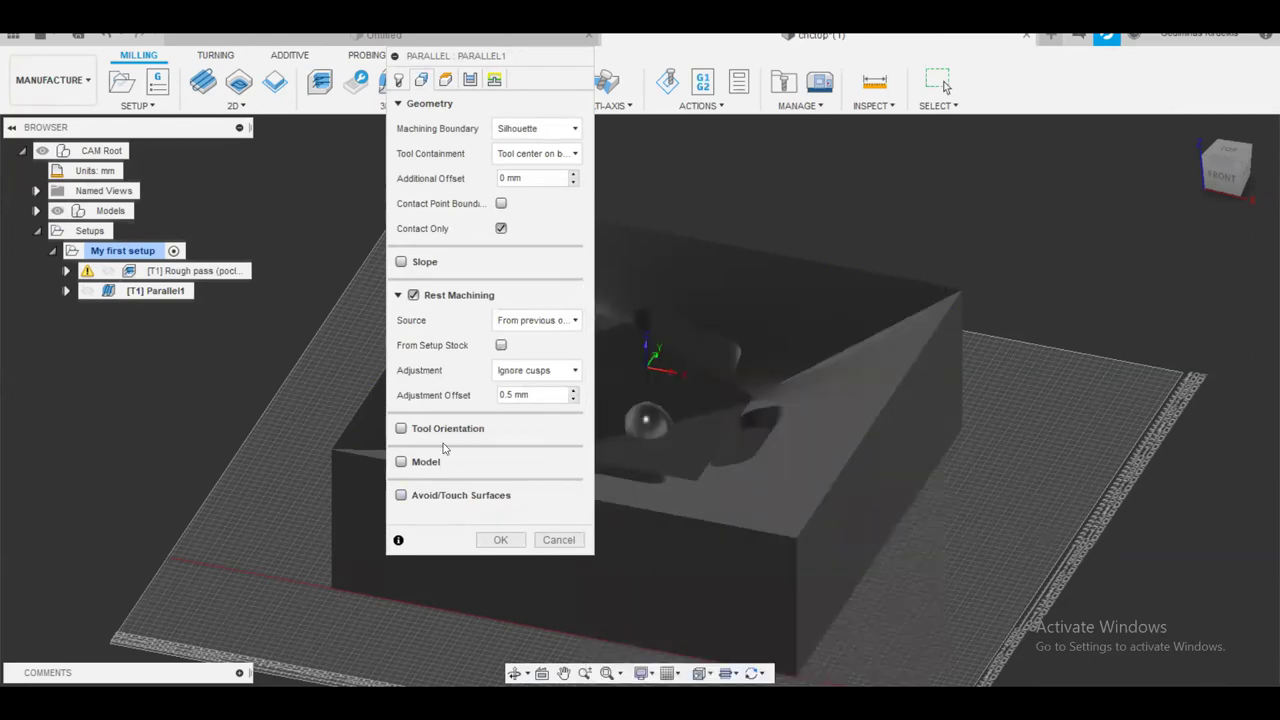
{"action": "left_click", "coordinate": [445, 79]}
Replace the Parallel operation's 5 mm stepover with 1mm in the Passes settings
{"action": "left_click", "coordinate": [493, 80]}
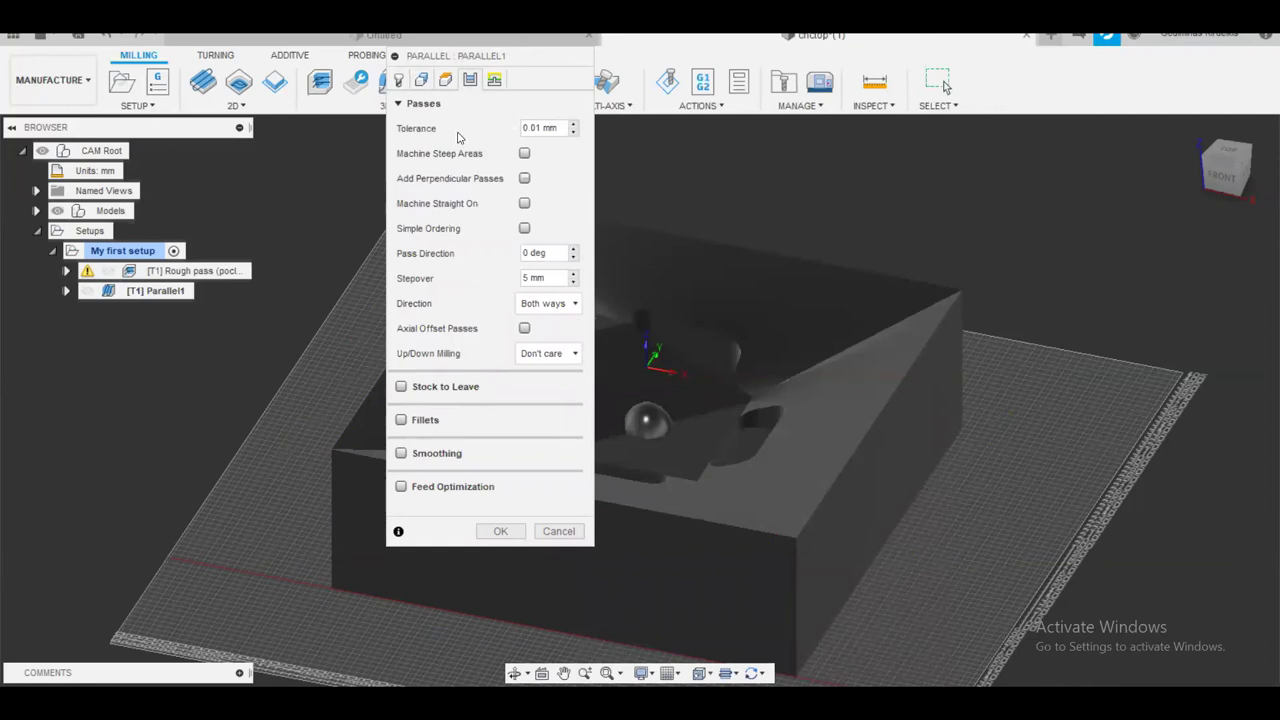
{"action": "left_click", "coordinate": [535, 278]}
{"action": "type", "text": "1mm"}
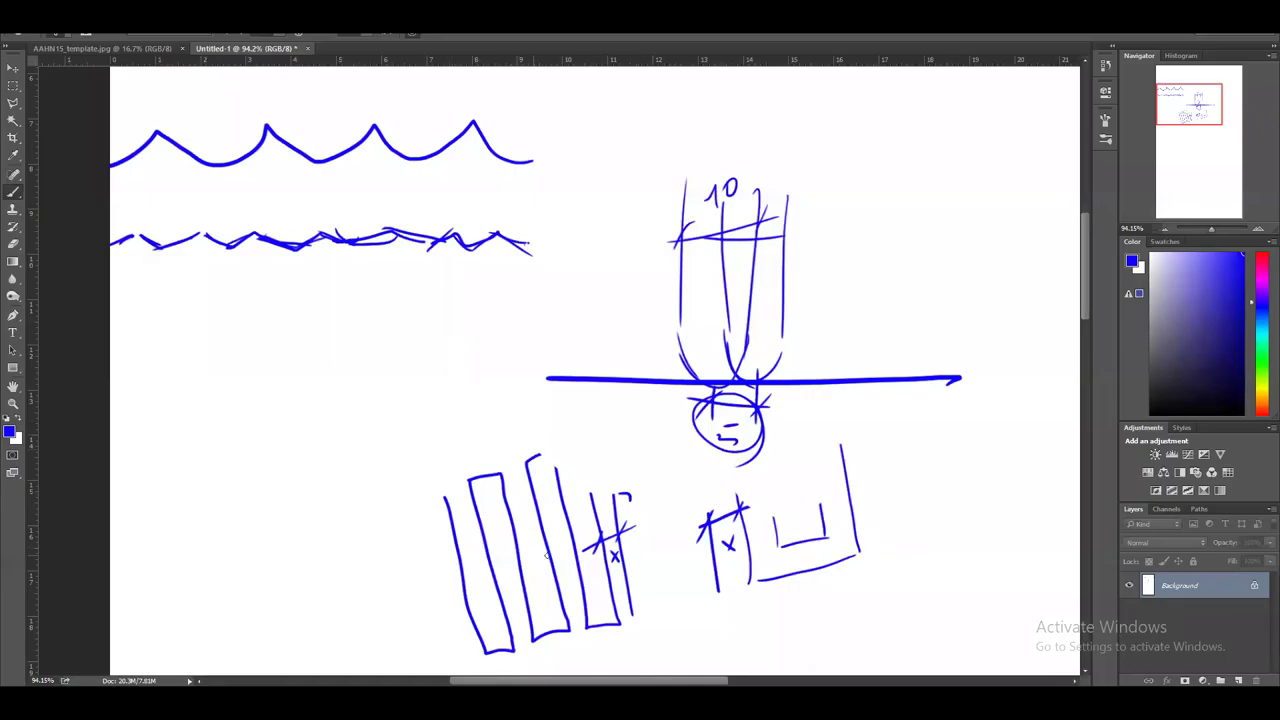
Brush a tall narrow blue strip with a small cross-hatch mark on the Photoshop canvas
{"action": "mouse_move", "coordinate": [402, 288]}
{"action": "left_mouse_down"}
{"action": "mouse_move", "coordinate": [395, 617]}
{"action": "mouse_move", "coordinate": [361, 613]}
{"action": "mouse_move", "coordinate": [377, 289]}
{"action": "mouse_move", "coordinate": [351, 290]}
{"action": "mouse_move", "coordinate": [334, 616]}
{"action": "mouse_move", "coordinate": [307, 624]}
{"action": "mouse_move", "coordinate": [293, 610]}
{"action": "mouse_move", "coordinate": [310, 310]}
{"action": "mouse_move", "coordinate": [283, 290]}
{"action": "mouse_move", "coordinate": [267, 624]}
{"action": "mouse_move", "coordinate": [241, 628]}
{"action": "mouse_move", "coordinate": [250, 308]}
{"action": "left_mouse_up"}
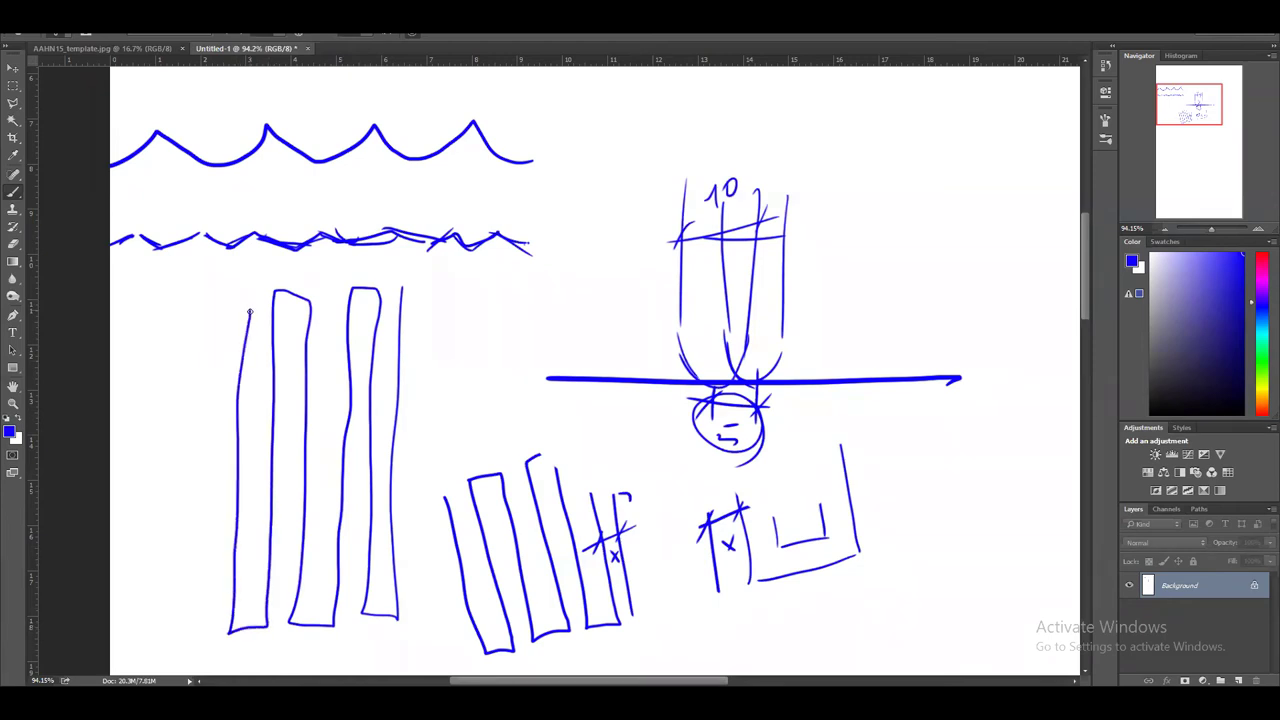
{"action": "mouse_move", "coordinate": [414, 464]}
{"action": "left_mouse_down"}
{"action": "mouse_move", "coordinate": [362, 476]}
{"action": "mouse_move", "coordinate": [358, 492]}
{"action": "mouse_move", "coordinate": [379, 491]}
{"action": "mouse_move", "coordinate": [381, 504]}
{"action": "mouse_move", "coordinate": [437, 491]}
{"action": "left_mouse_up"}
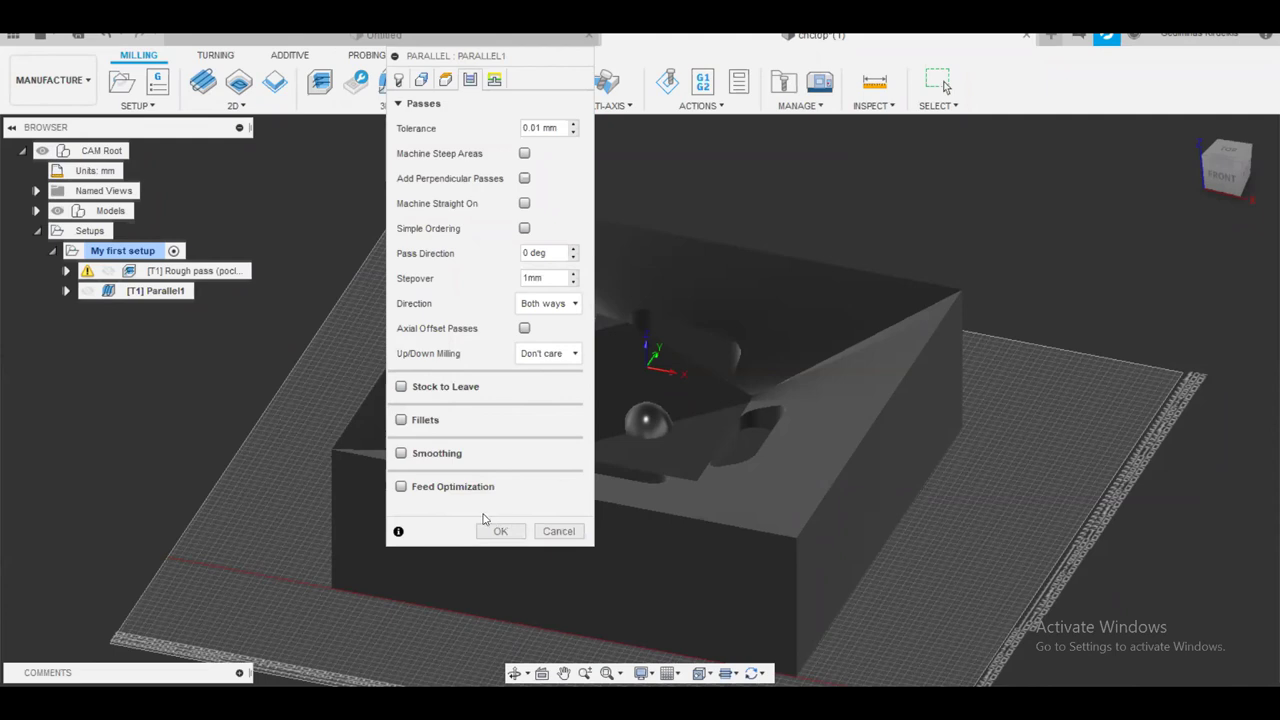
Review the Linking and Passes settings and confirm the Parallel dialog to generate the toolpath
{"action": "left_click", "coordinate": [494, 79]}
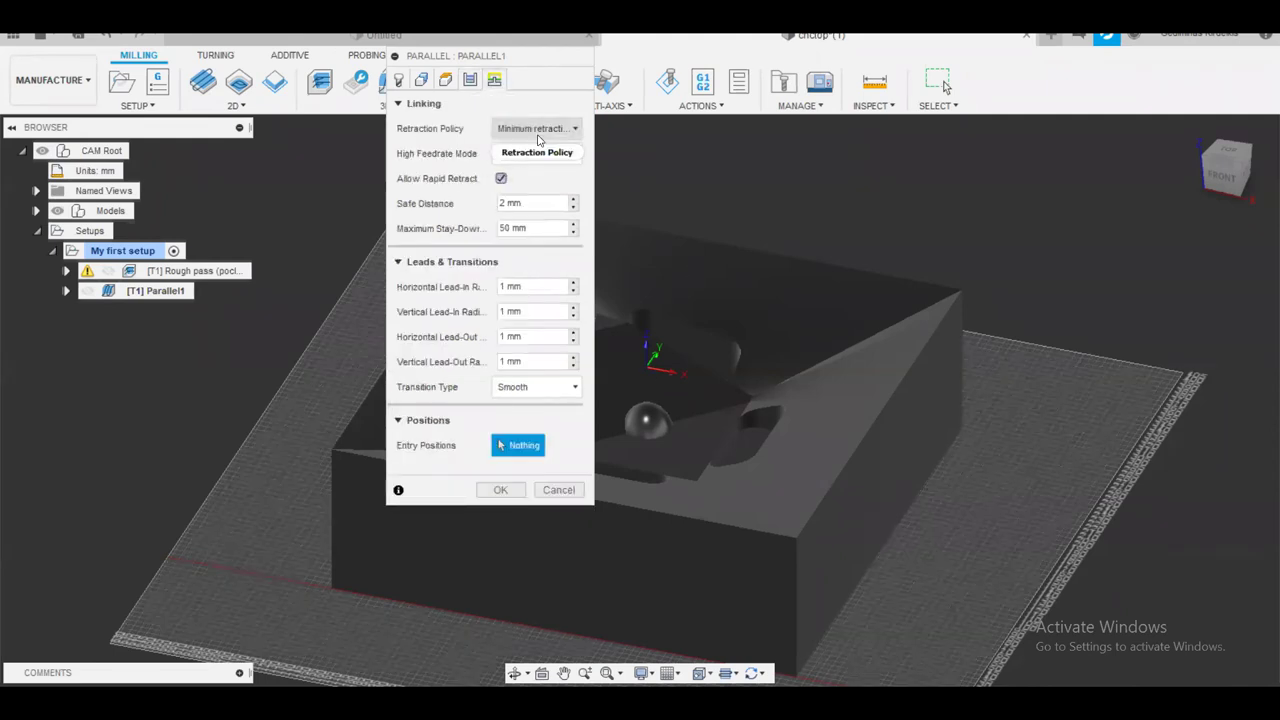
{"action": "left_click", "coordinate": [469, 80]}
{"action": "left_click", "coordinate": [494, 79]}
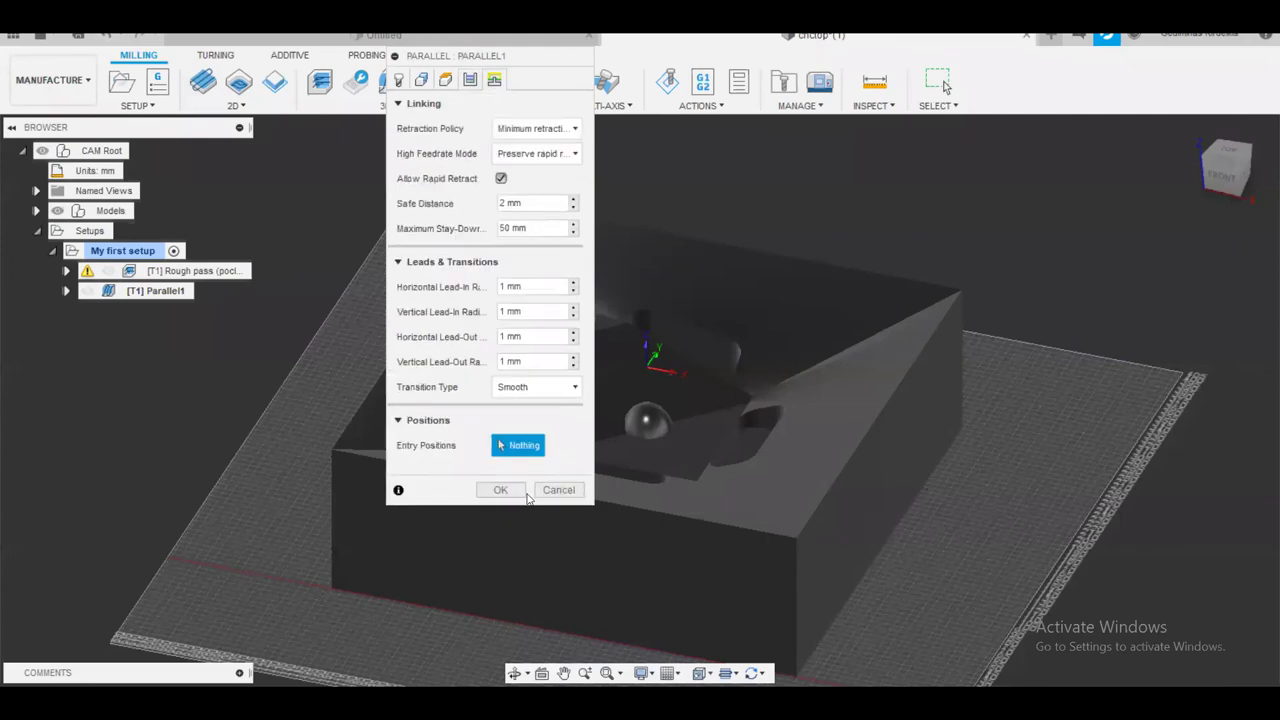
{"action": "left_click", "coordinate": [501, 490]}
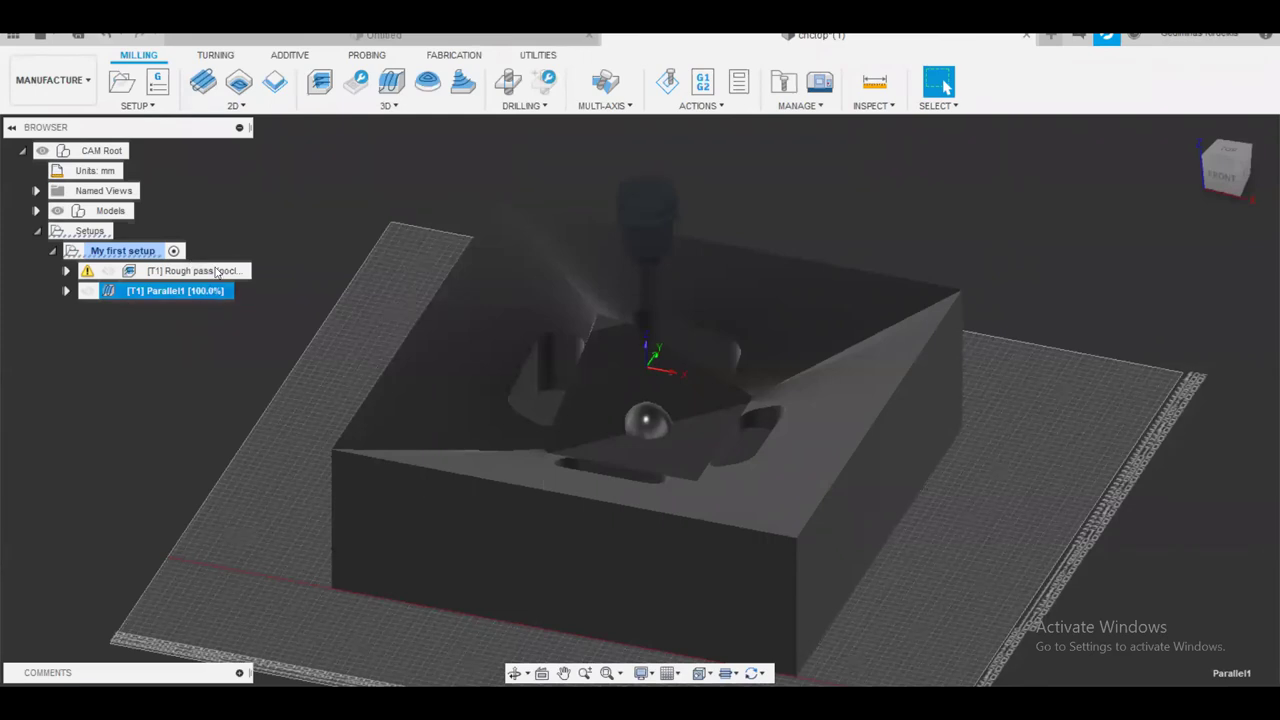
{"action": "mouse_move", "coordinate": [200, 274]}
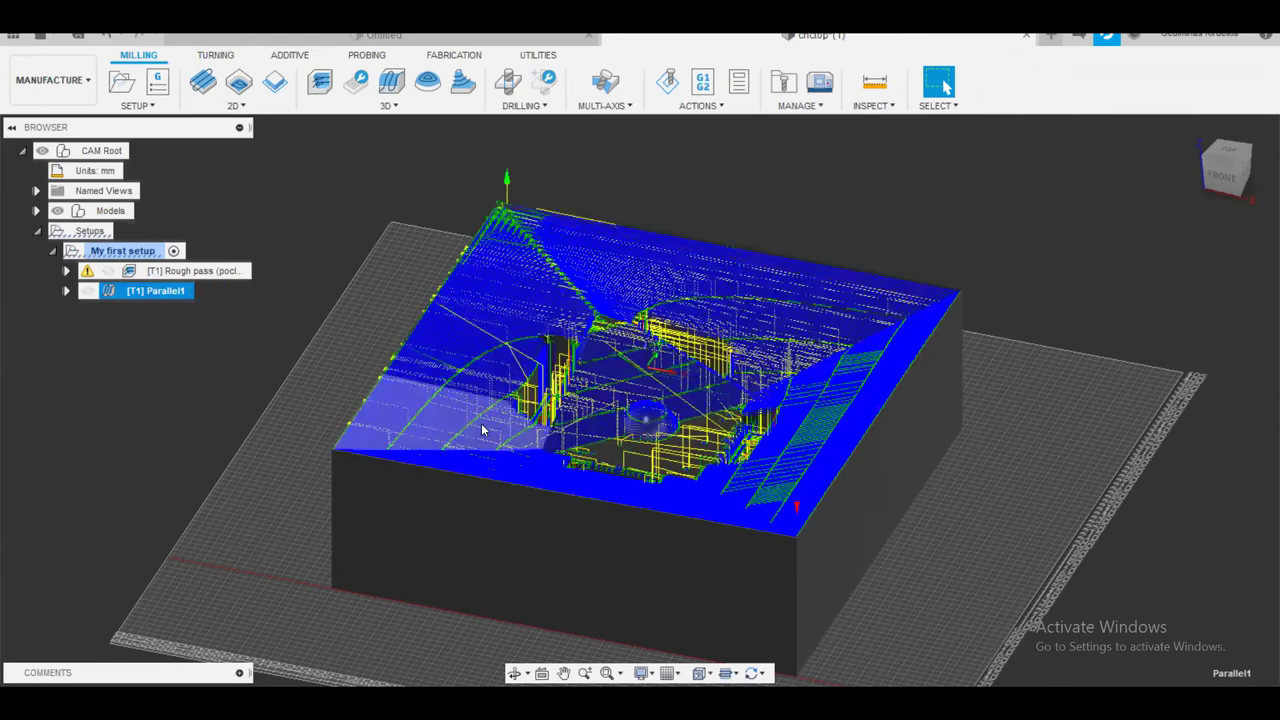
Zoom and orbit around the mold, then reselect [T1] Parallel1 to display its toolpath
{"action": "scroll", "coordinate": [645, 457], "scroll_direction": "up", "scroll_amount": 5}
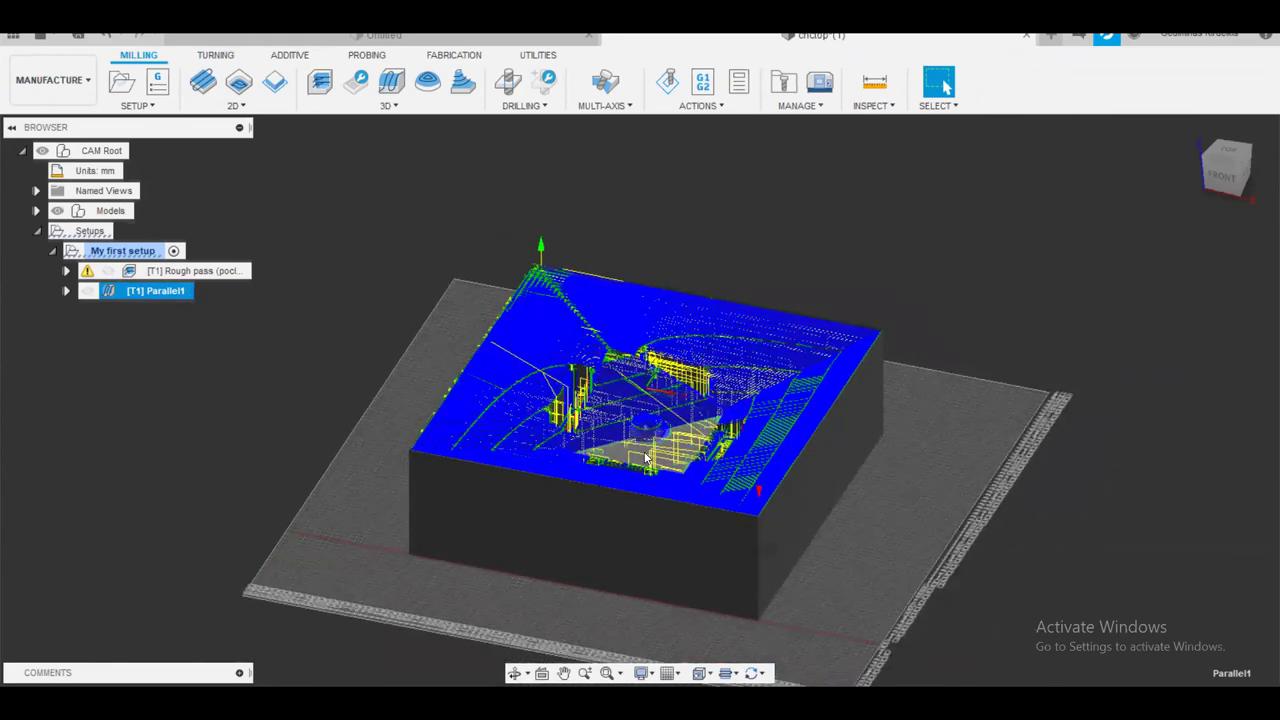
{"action": "scroll", "coordinate": [560, 475], "scroll_direction": "up", "scroll_amount": 3}
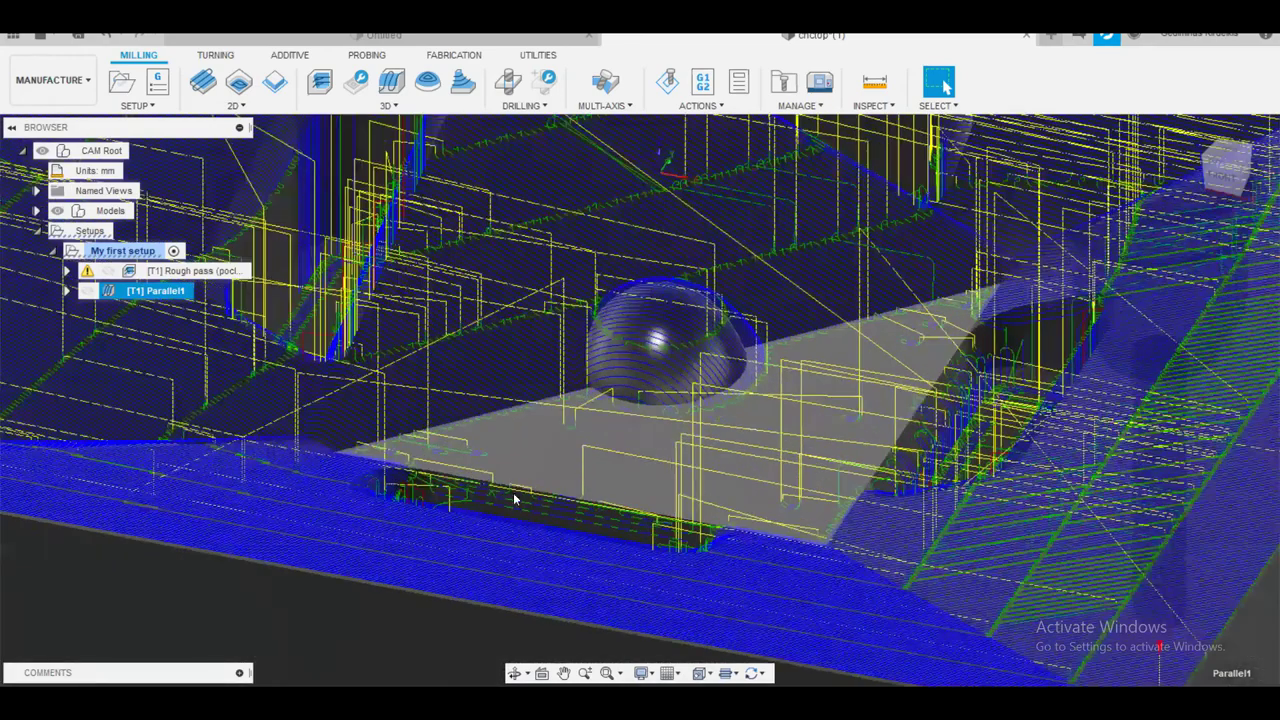
{"action": "scroll", "coordinate": [363, 588], "scroll_direction": "up", "scroll_amount": 3}
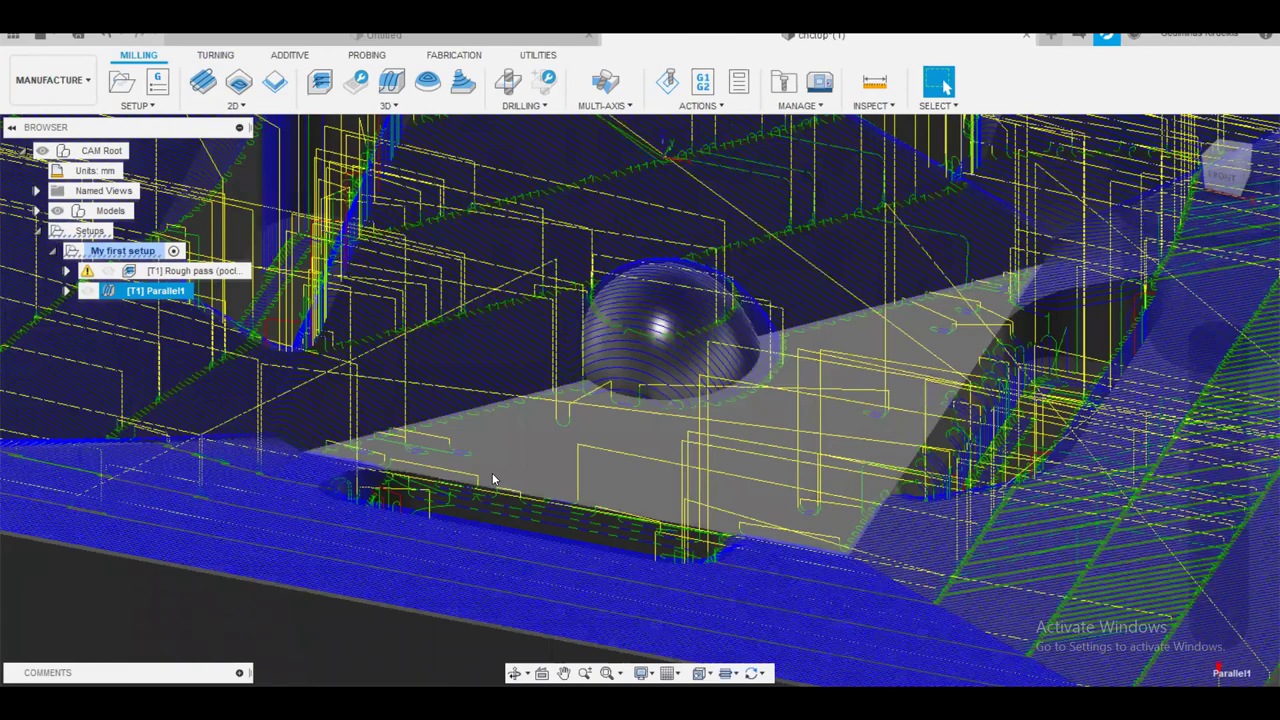
{"action": "key", "text": "F6"}
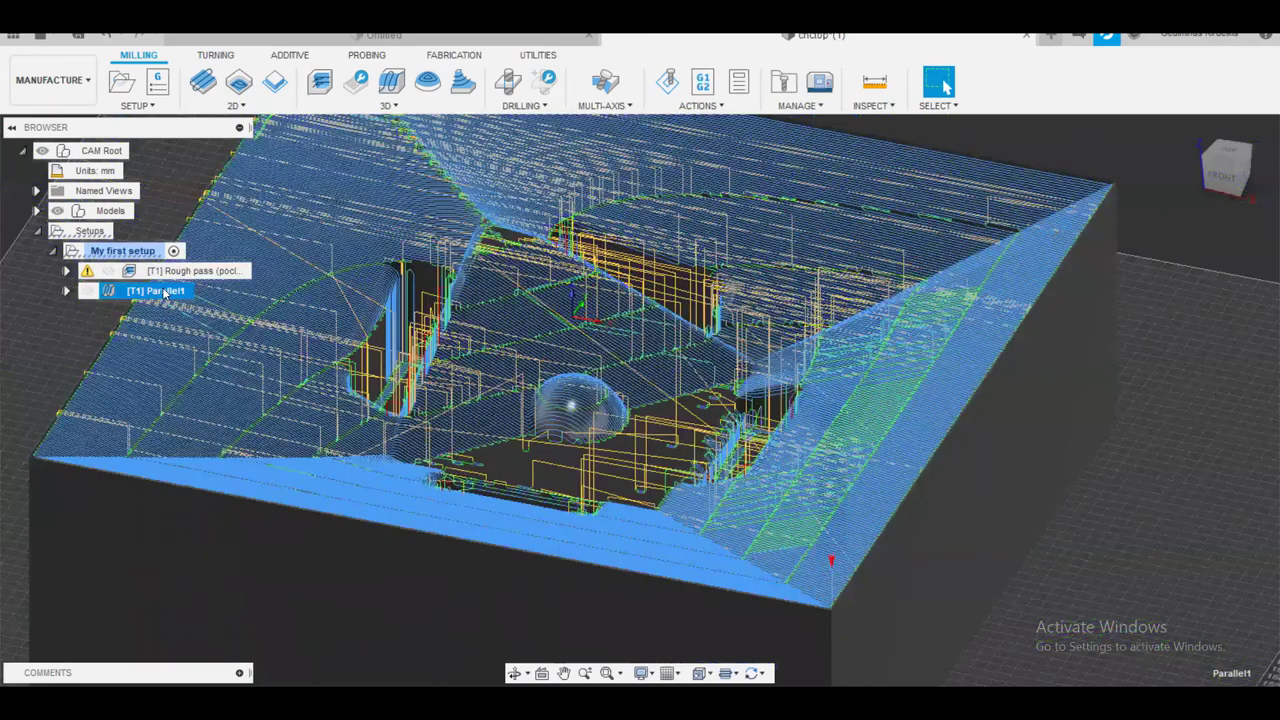
{"action": "scroll", "coordinate": [715, 400], "scroll_direction": "down", "scroll_amount": 5}
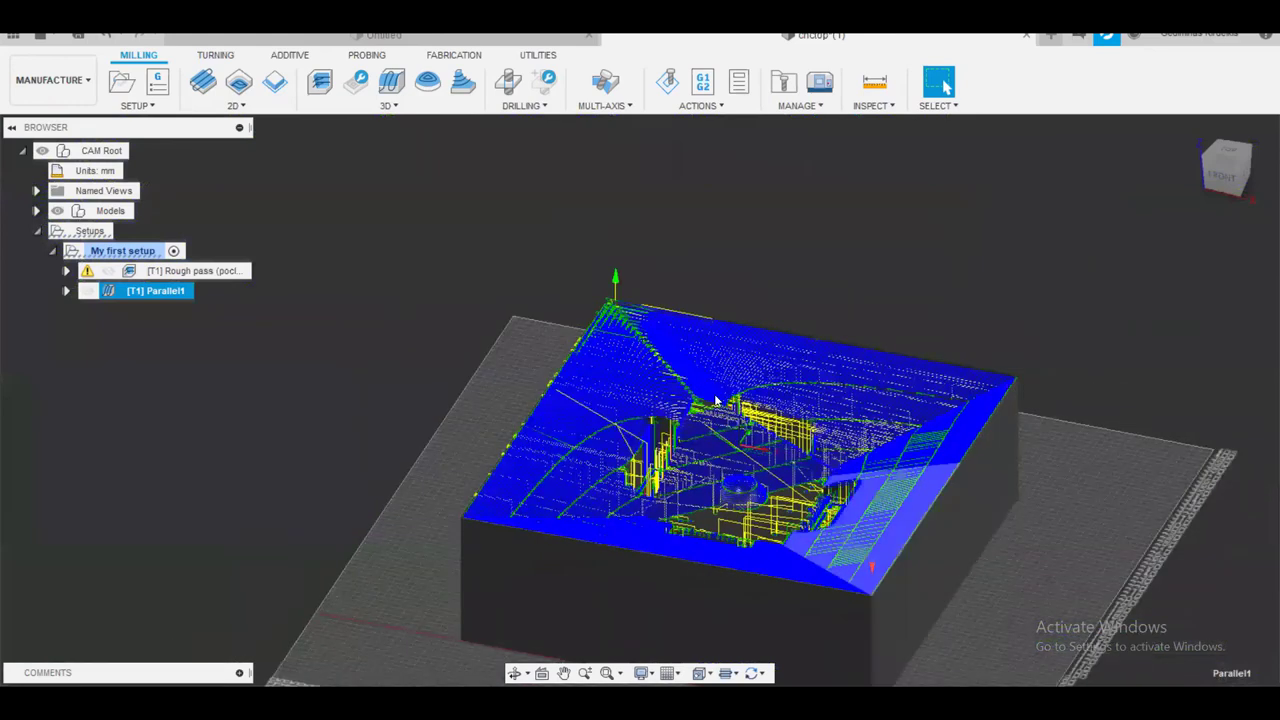
{"action": "mouse_move", "coordinate": [715, 400]}
{"action": "middle_mouse_down", "text": "shift"}
{"action": "mouse_move", "coordinate": [410, 327]}
{"action": "mouse_move", "coordinate": [398, 300]}
{"action": "middle_mouse_up", "text": "shift"}
{"action": "left_click", "coordinate": [398, 300]}
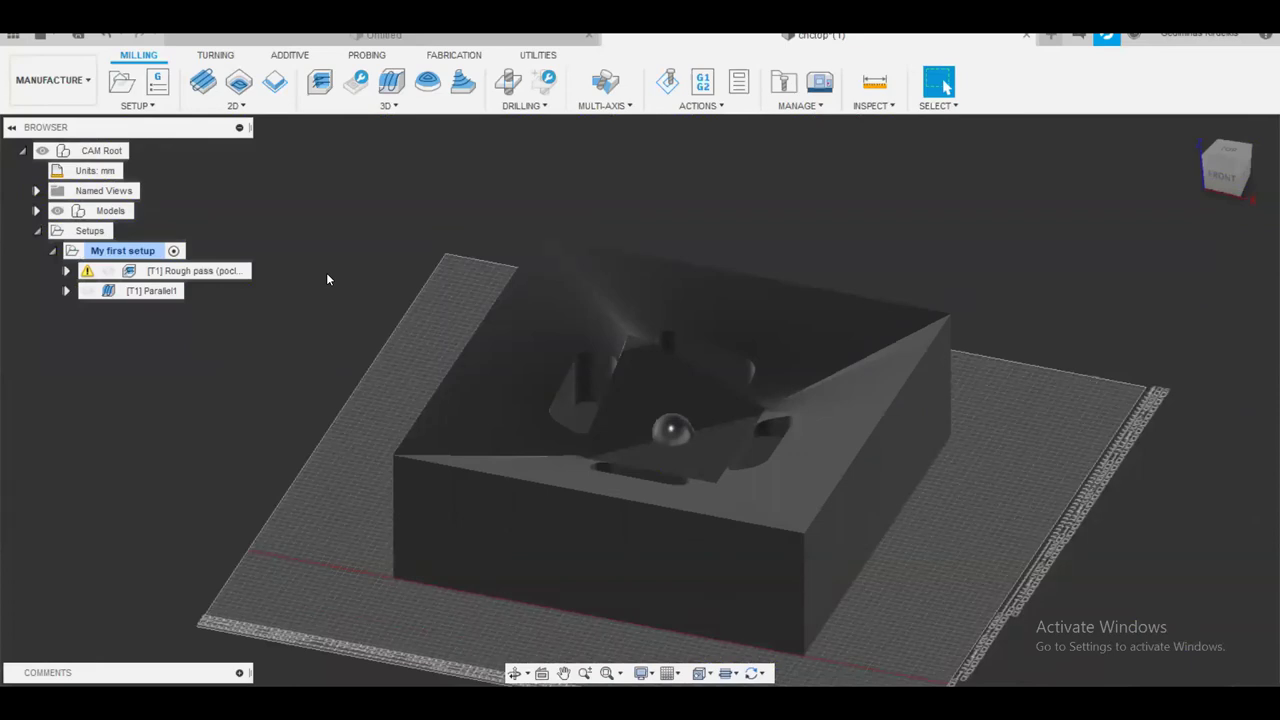
{"action": "left_click", "coordinate": [148, 290]}
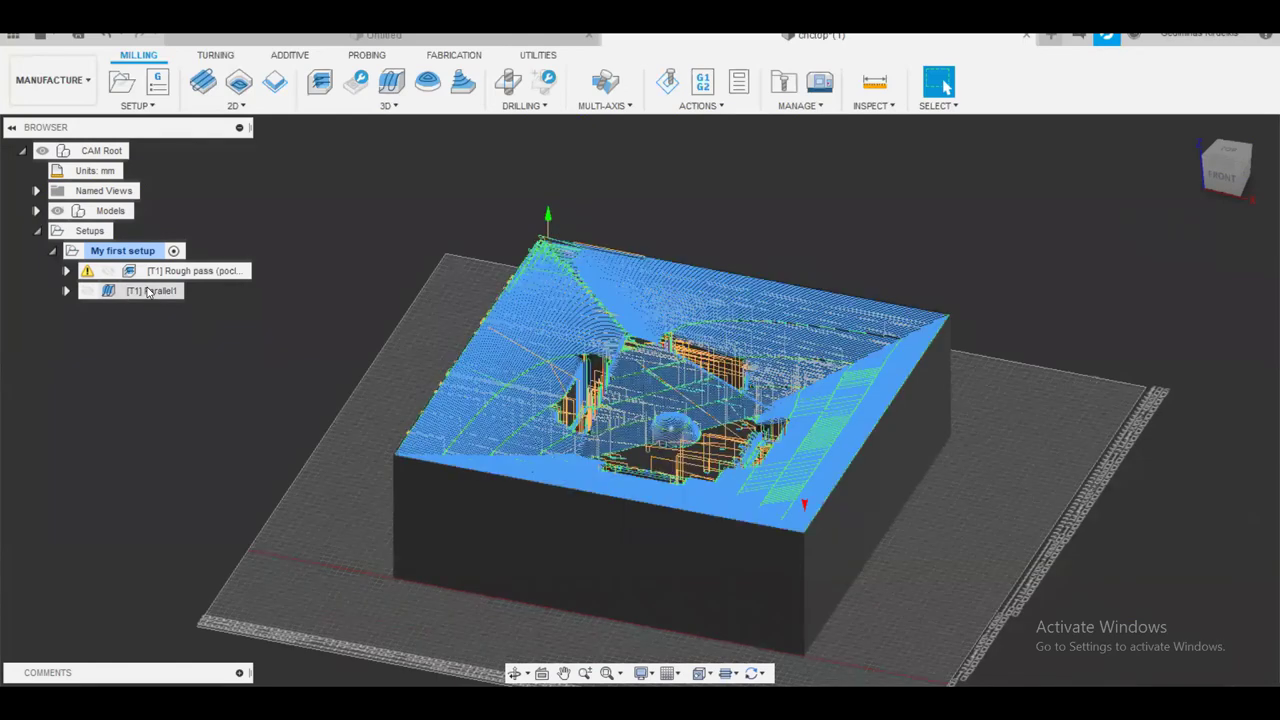
{"action": "left_click", "coordinate": [148, 290]}
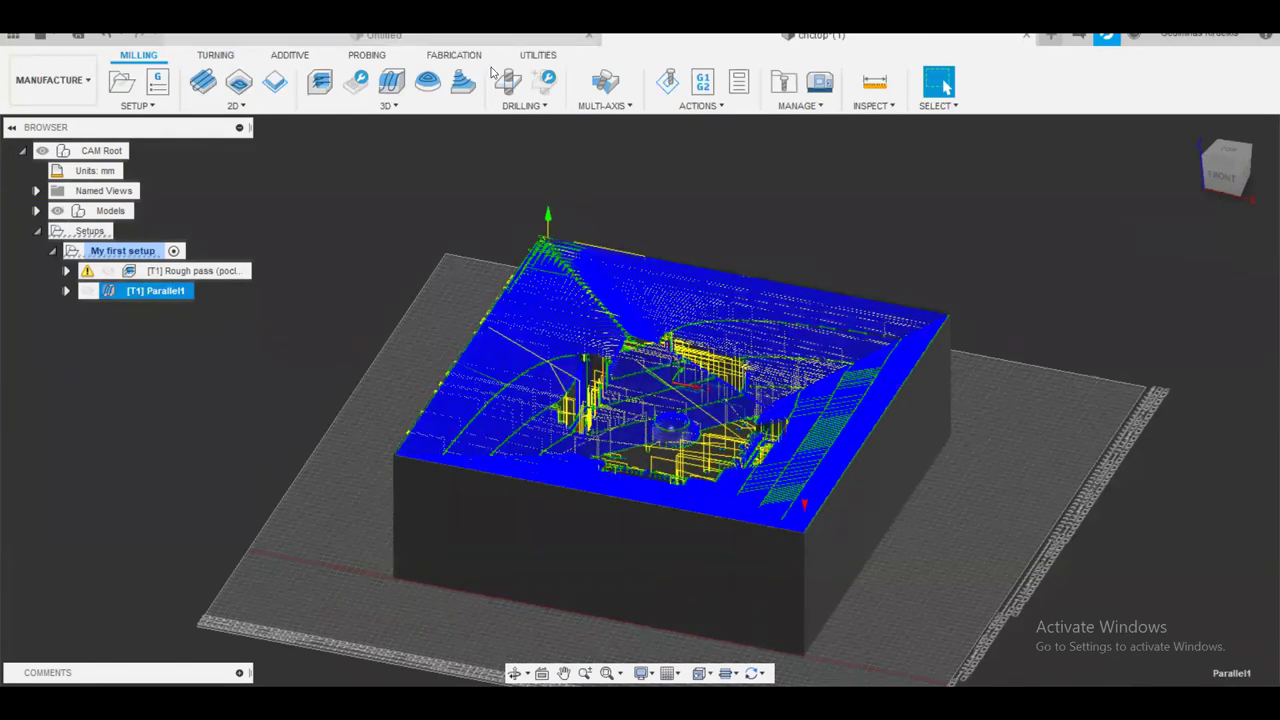
Hide the Models body under My first setup and reselect the setup to show its stock
{"action": "left_click", "coordinate": [160, 251]}
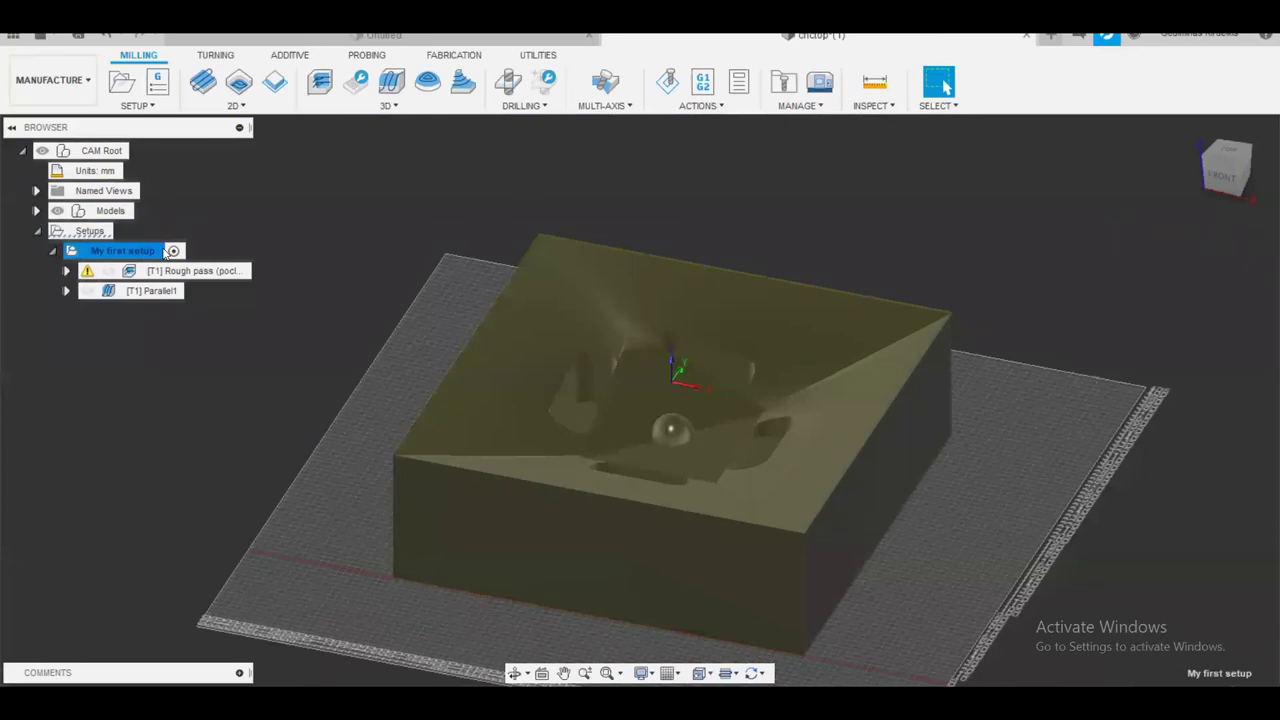
{"action": "left_click", "coordinate": [62, 214]}
{"action": "left_click", "coordinate": [57, 211]}
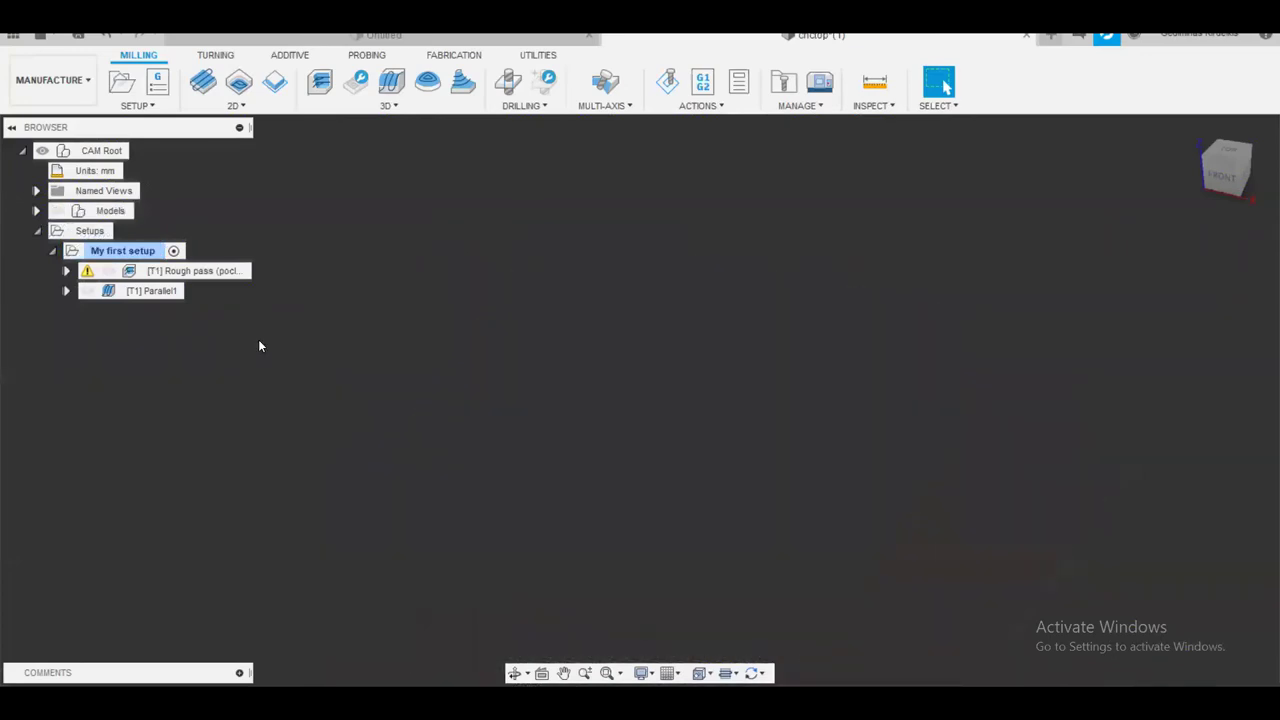
{"action": "left_click", "coordinate": [105, 255]}
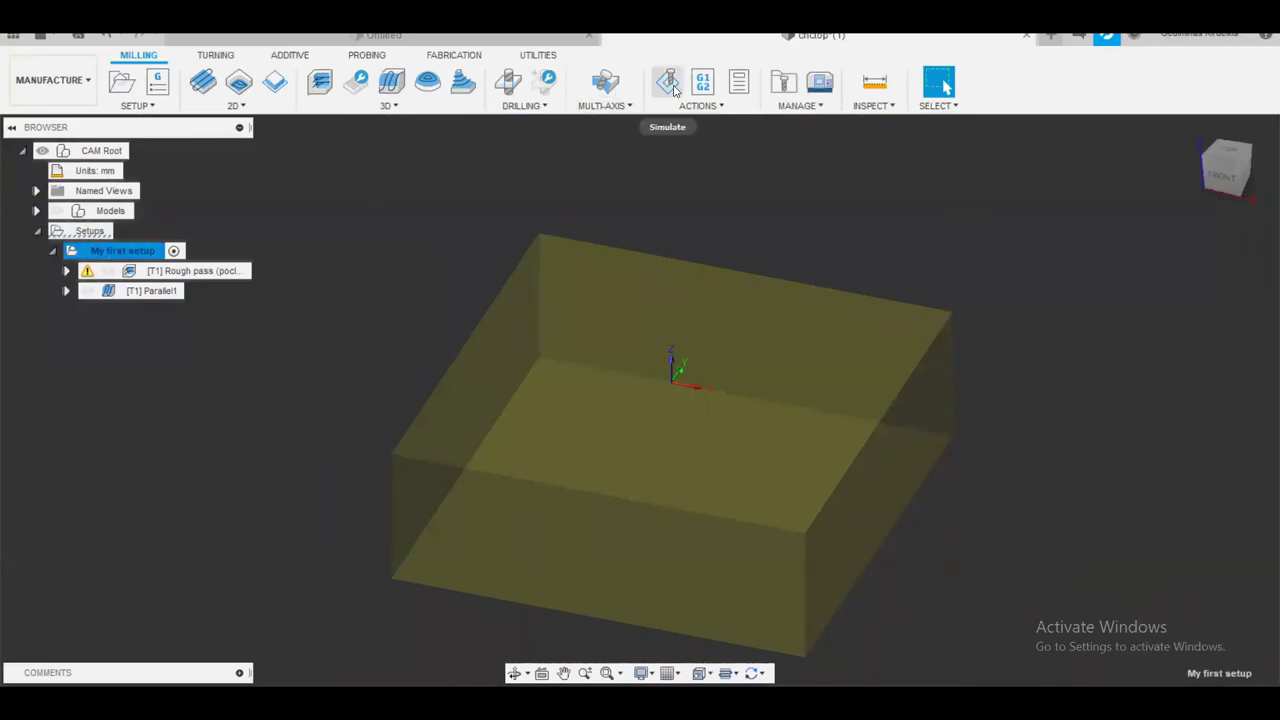
Launch Simulate for the setup and nudge the simulation settings panel aside
{"action": "mouse_move", "coordinate": [219, 276]}
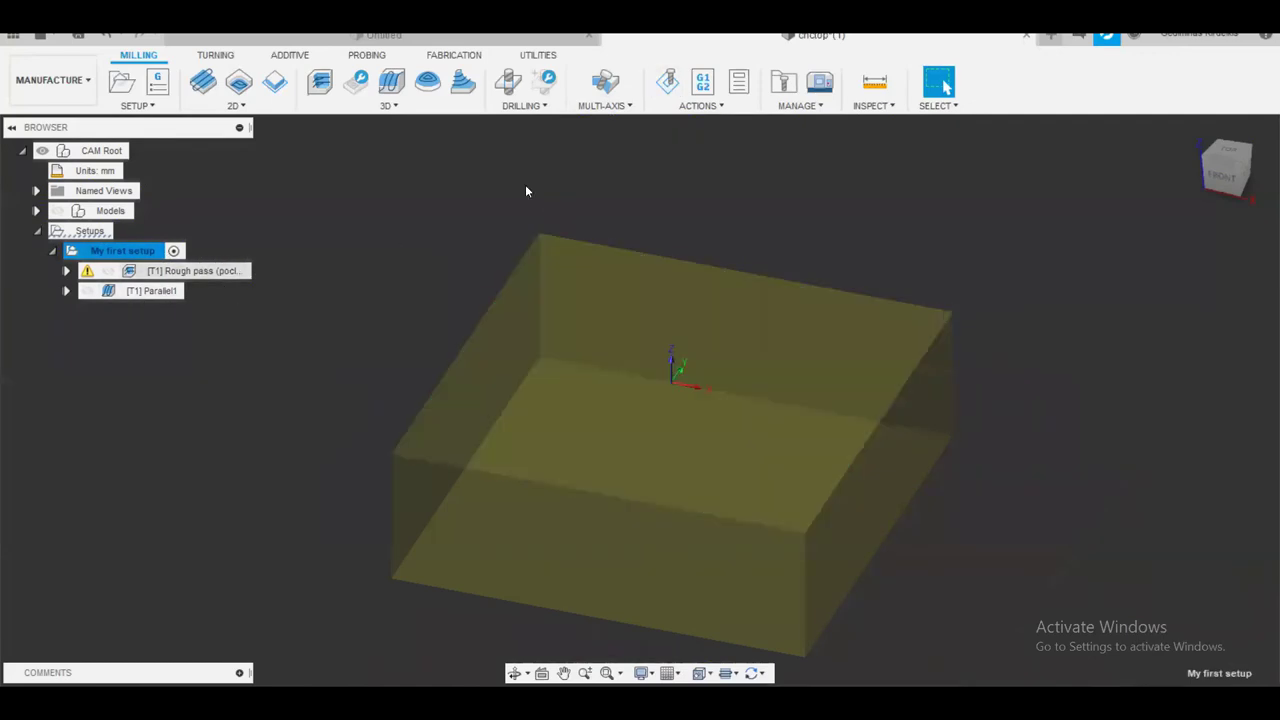
{"action": "left_click", "coordinate": [679, 85]}
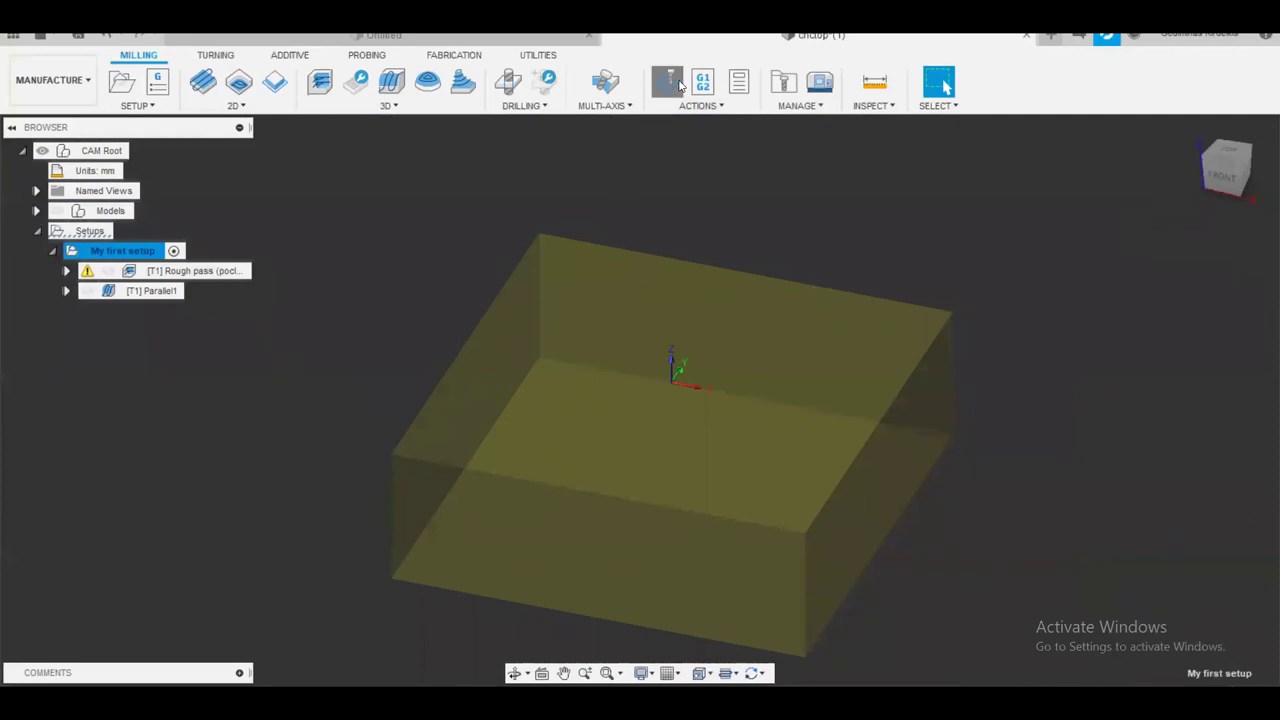
{"action": "left_click_drag", "start_coordinate": [945, 164], "coordinate": [925, 145]}
Play the machining simulation, advance its timeline, and move the settings panel out of the way
{"action": "left_click", "coordinate": [640, 607]}
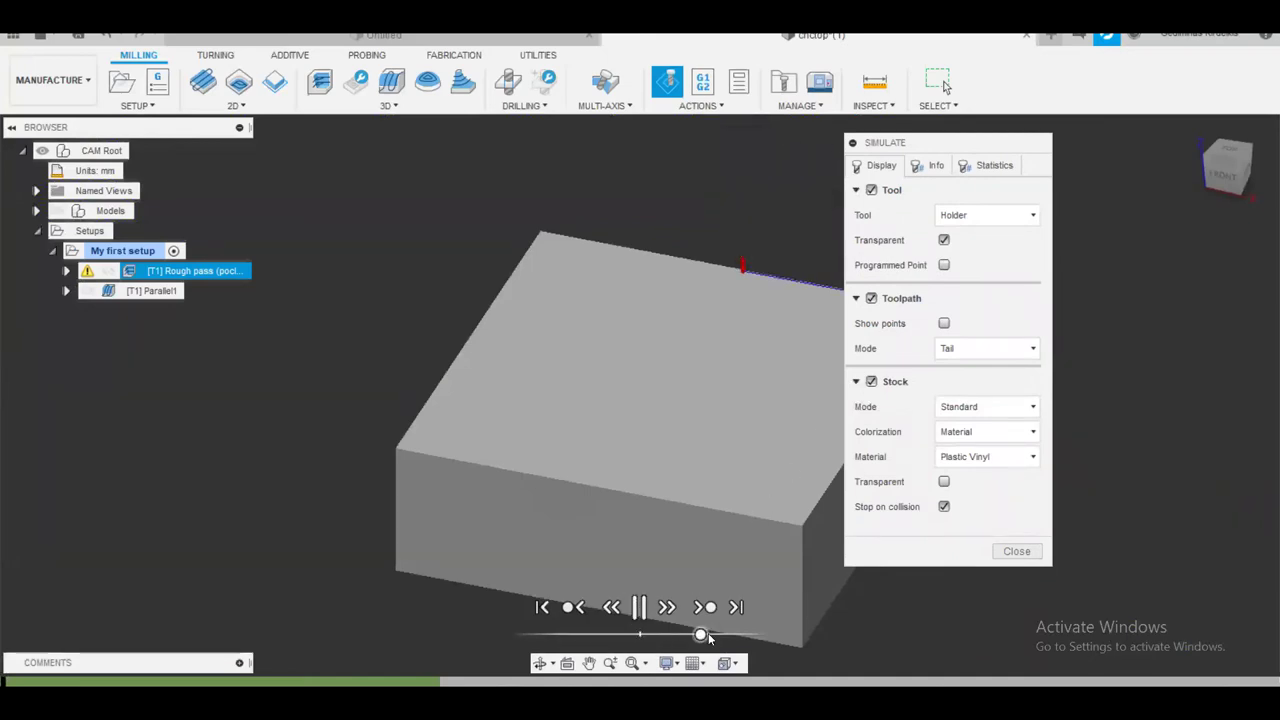
{"action": "left_click_drag", "start_coordinate": [710, 636], "coordinate": [731, 636]}
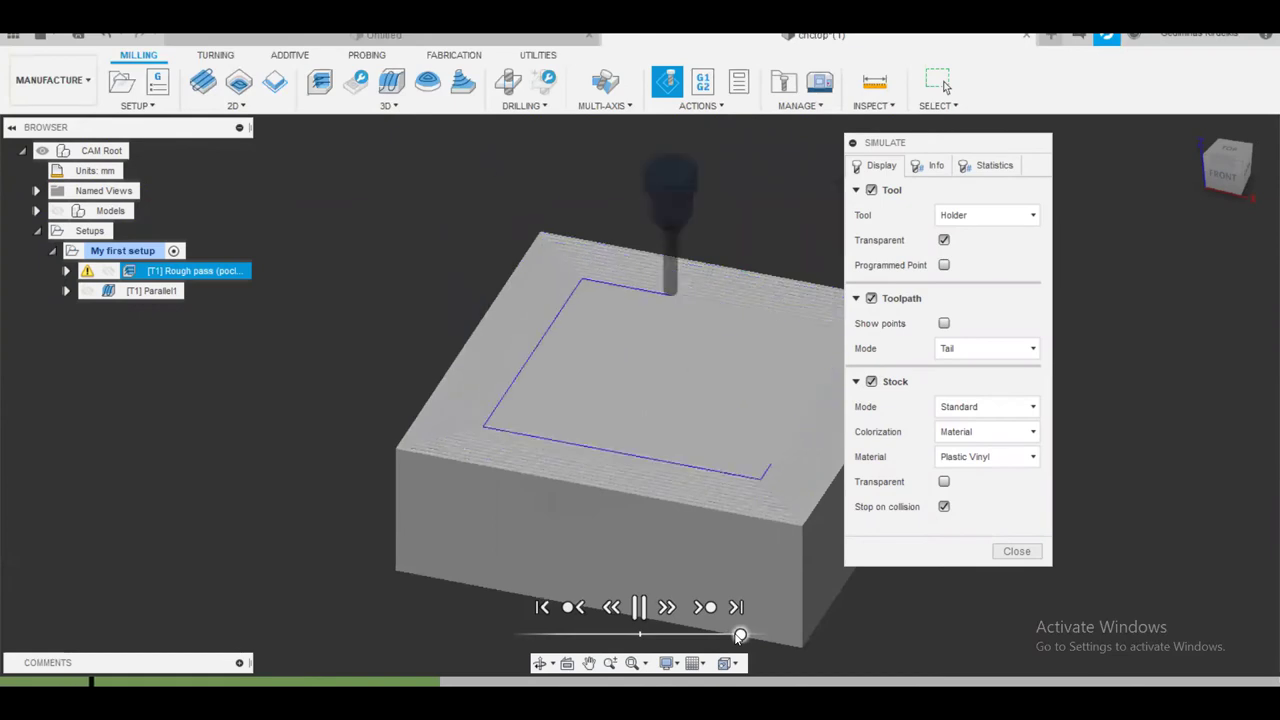
{"action": "left_click_drag", "start_coordinate": [936, 143], "coordinate": [1158, 135]}
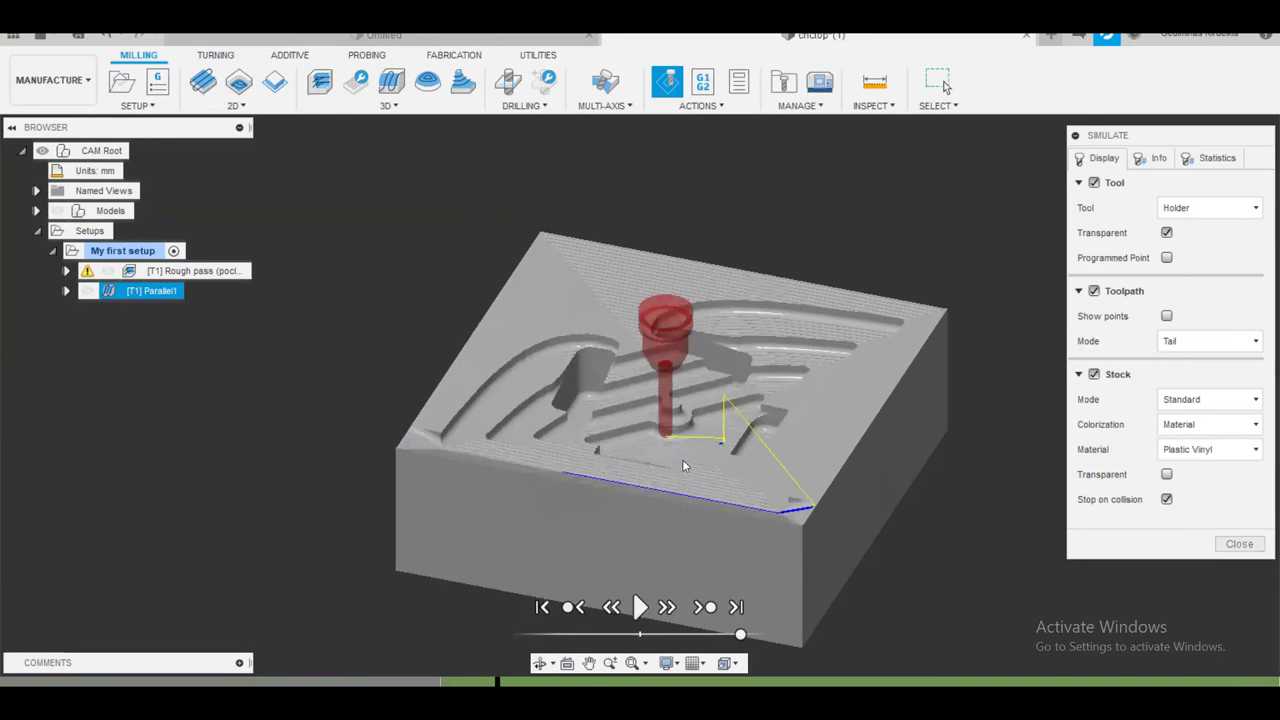
Zoom, pan and orbit around the cut stock to inspect the rough pass terraces from above
{"action": "scroll", "coordinate": [740, 502], "scroll_direction": "up", "scroll_amount": 4}
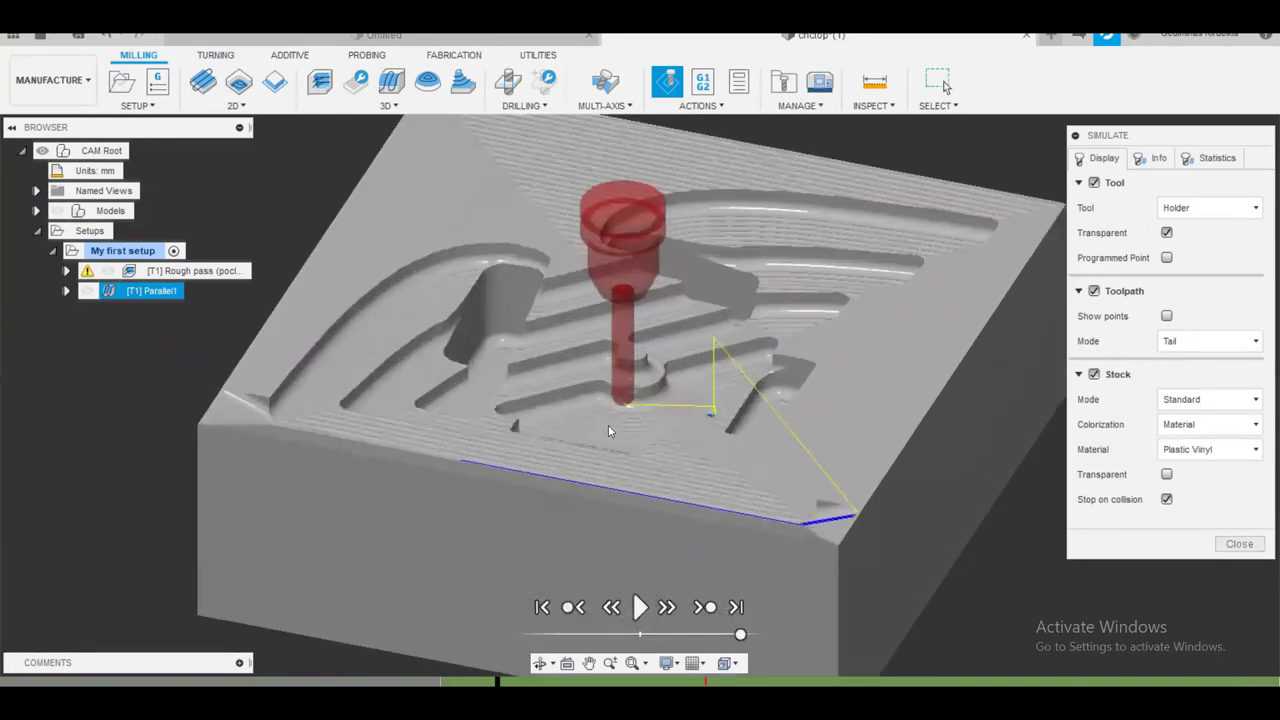
{"action": "scroll", "coordinate": [608, 425], "scroll_direction": "up", "scroll_amount": 2}
{"action": "scroll", "coordinate": [631, 398], "scroll_direction": "up", "scroll_amount": 3}
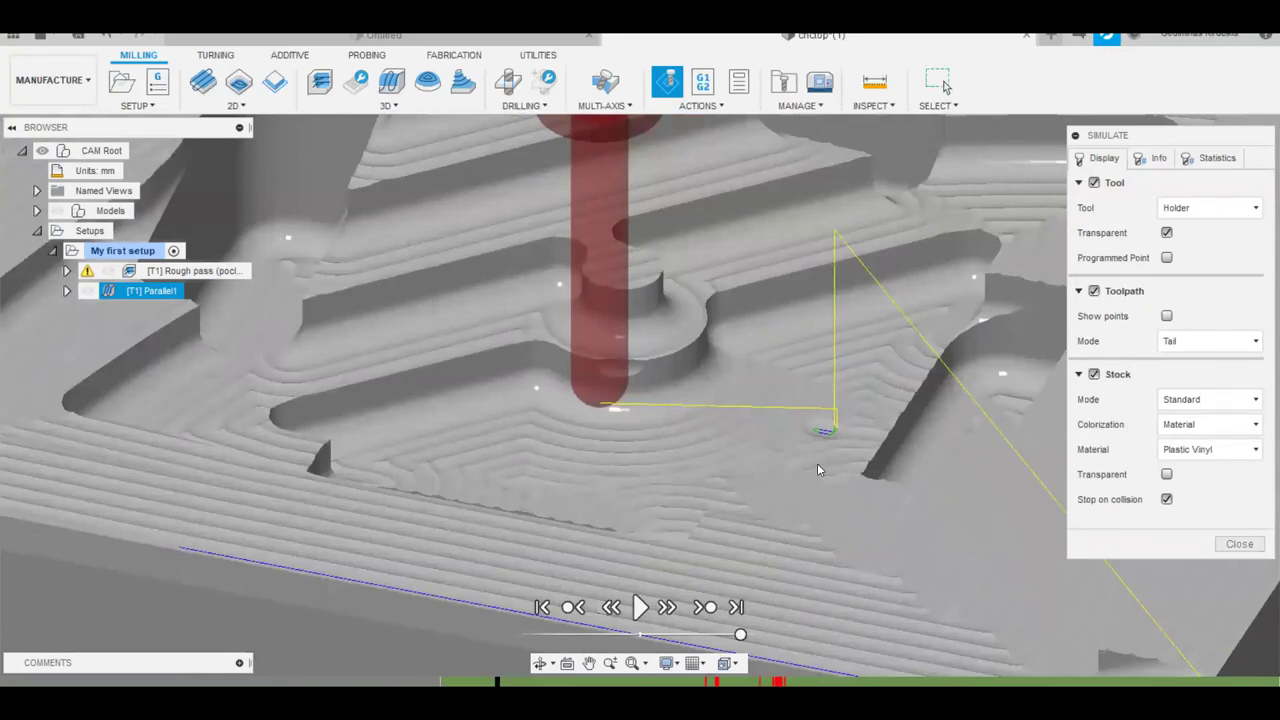
{"action": "middle_click_drag", "start_coordinate": [817, 468], "coordinate": [869, 416]}
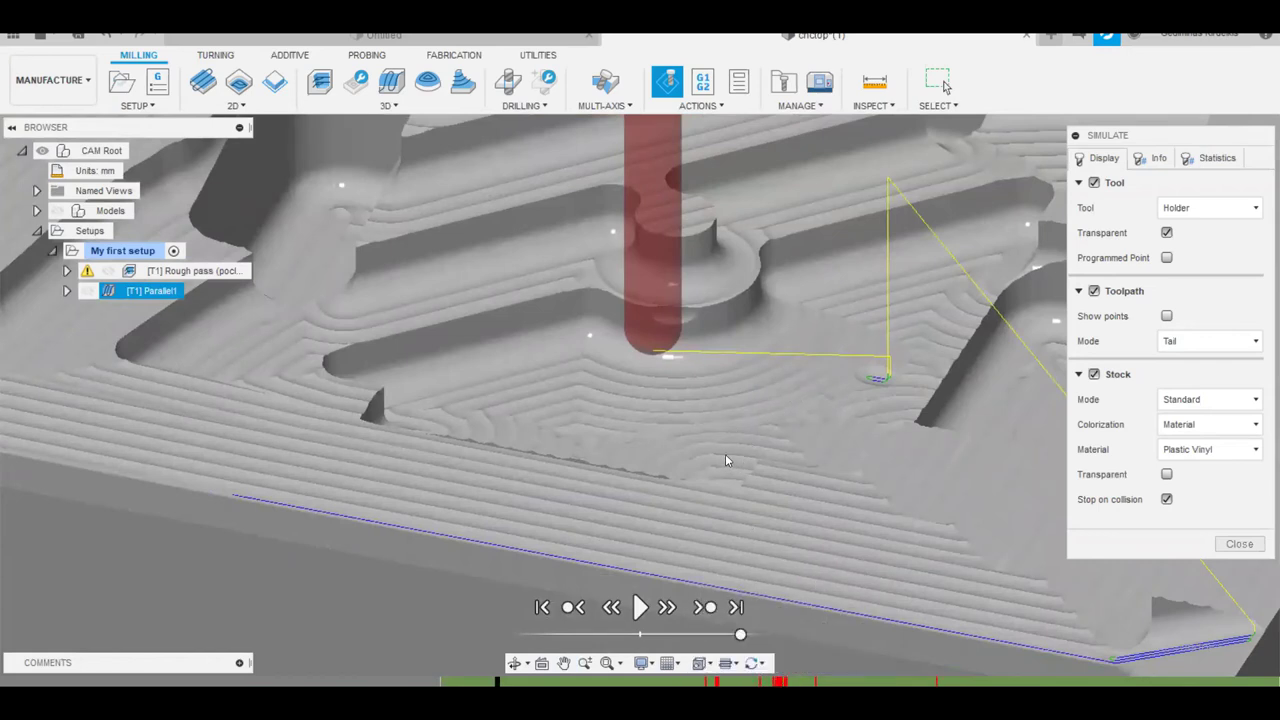
{"action": "middle_click_drag", "start_coordinate": [700, 451], "coordinate": [661, 446]}
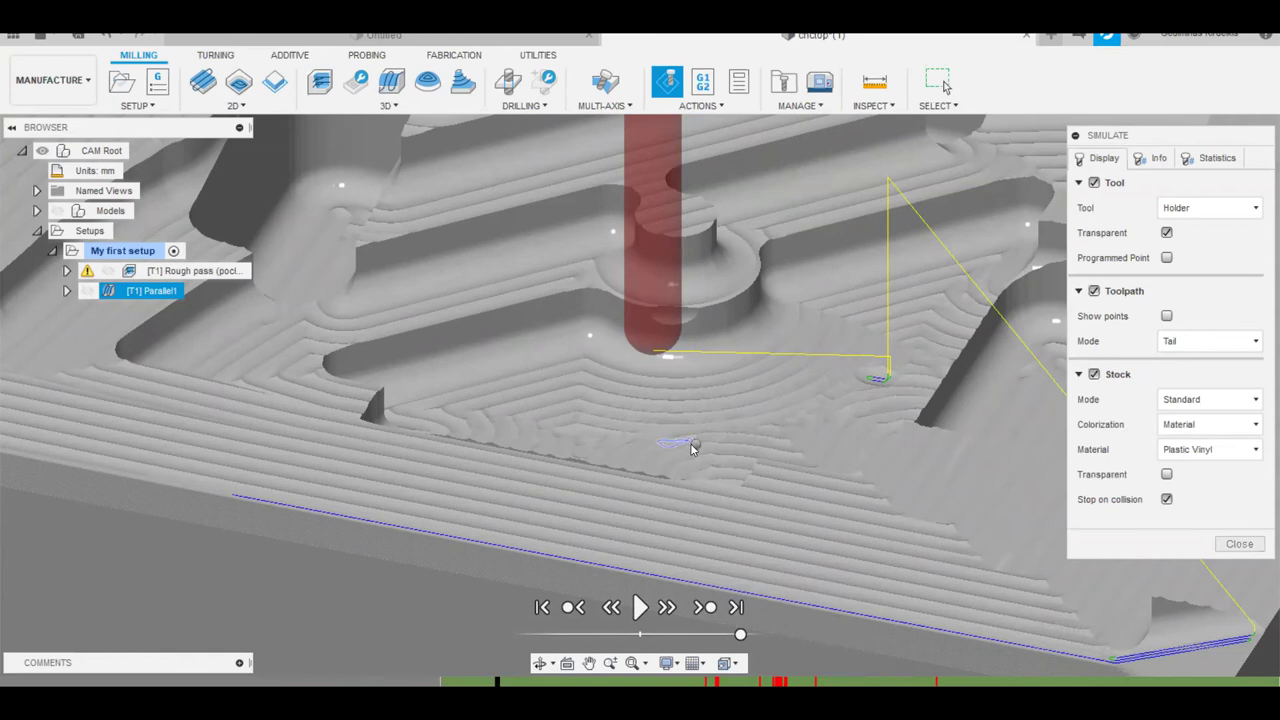
{"action": "right_click", "coordinate": [692, 447]}
{"action": "left_click", "coordinate": [705, 449]}
{"action": "middle_click_drag", "start_coordinate": [712, 429], "coordinate": [649, 324], "text": "shift"}
{"action": "scroll", "coordinate": [649, 324], "scroll_direction": "up", "scroll_amount": 5}
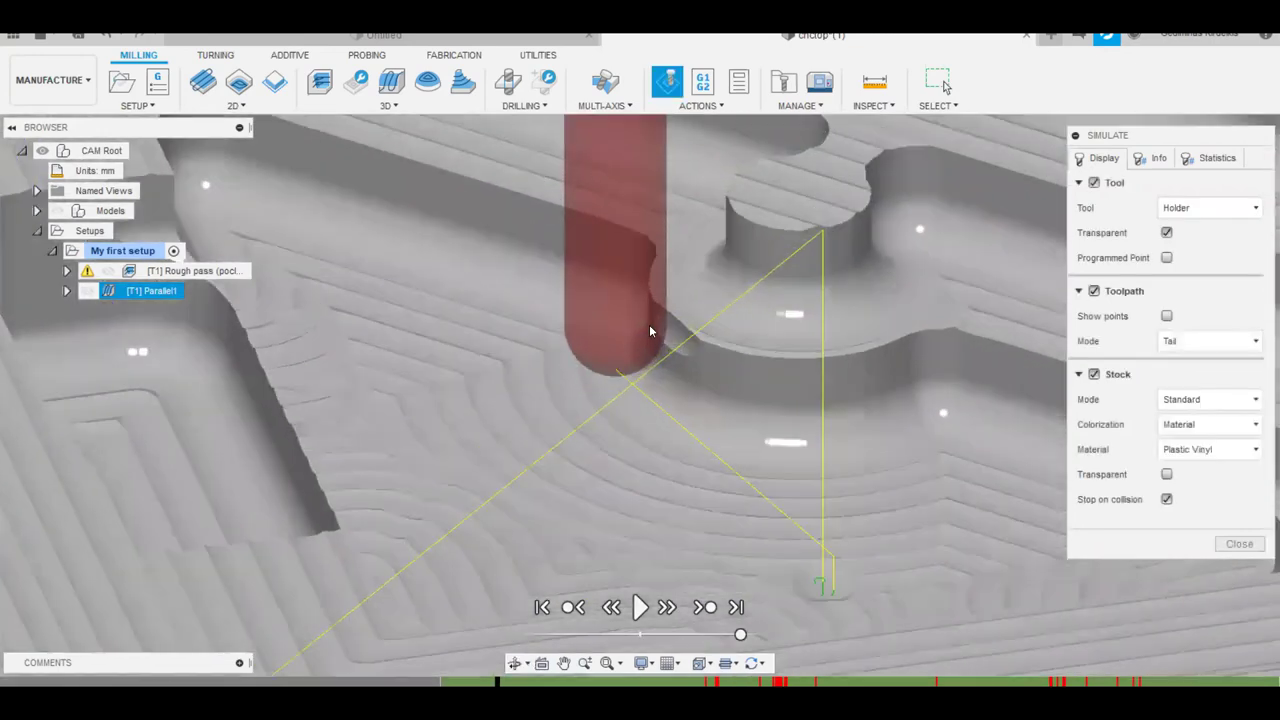
{"action": "scroll", "coordinate": [649, 327], "scroll_direction": "up", "scroll_amount": 2}
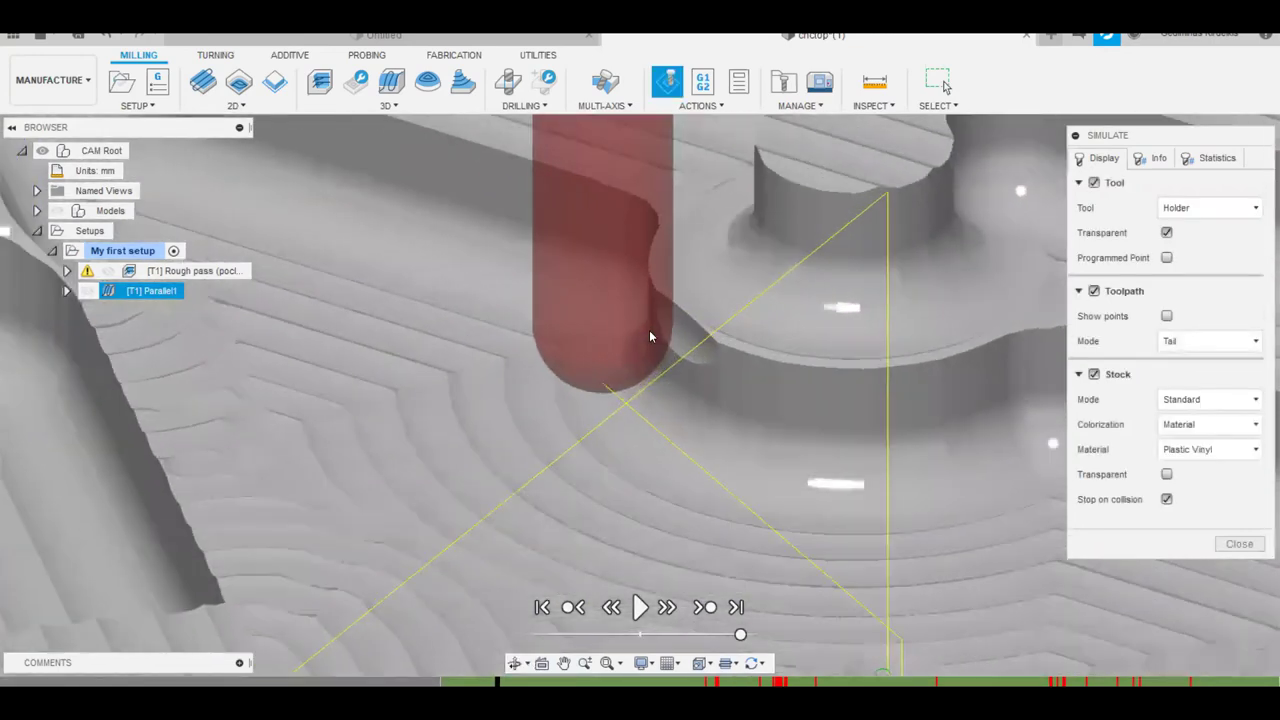
{"action": "scroll", "coordinate": [649, 330], "scroll_direction": "up", "scroll_amount": 1}
{"action": "scroll", "coordinate": [649, 330], "scroll_direction": "down", "scroll_amount": 2}
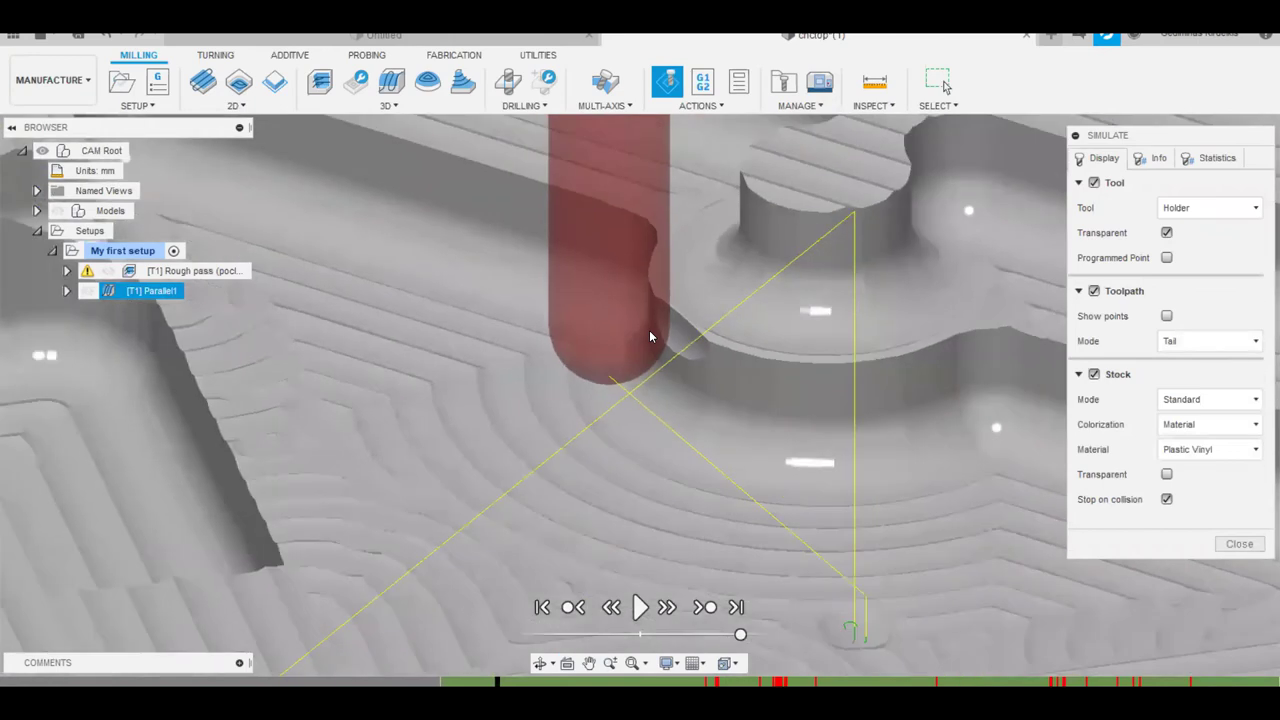
{"action": "scroll", "coordinate": [652, 345], "scroll_direction": "down", "scroll_amount": 5}
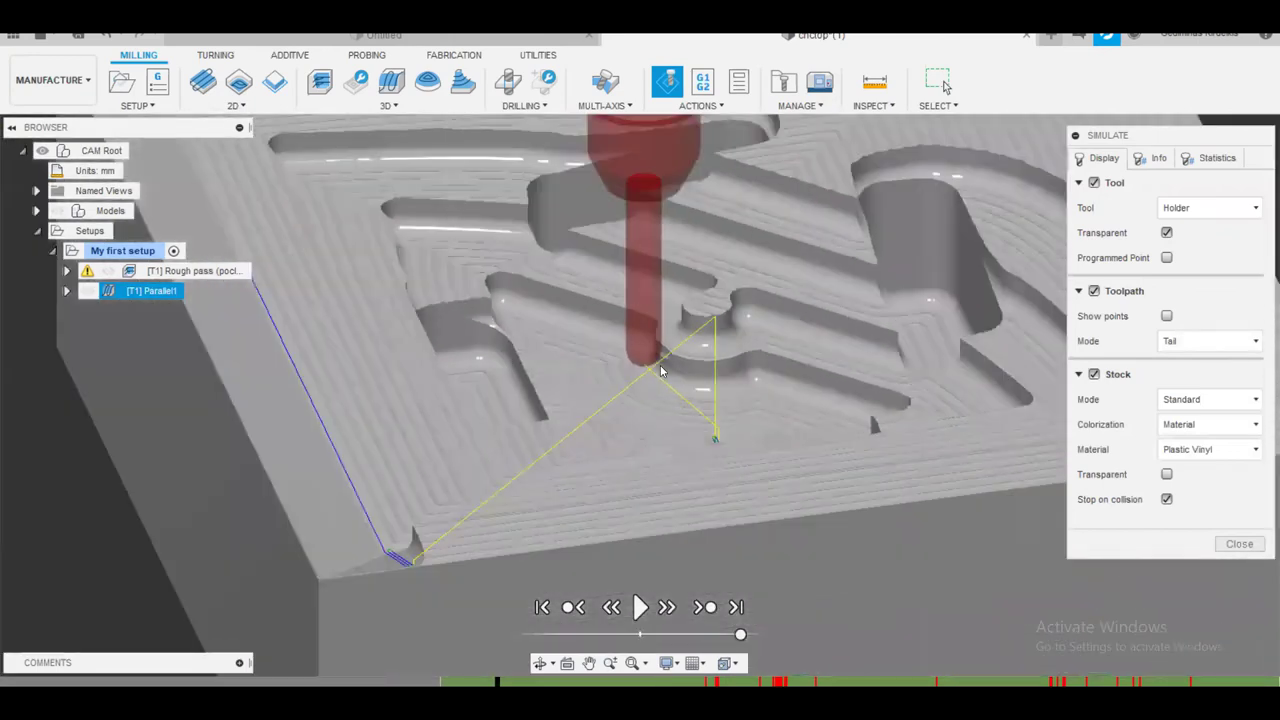
{"action": "scroll", "coordinate": [660, 371], "scroll_direction": "up", "scroll_amount": 3}
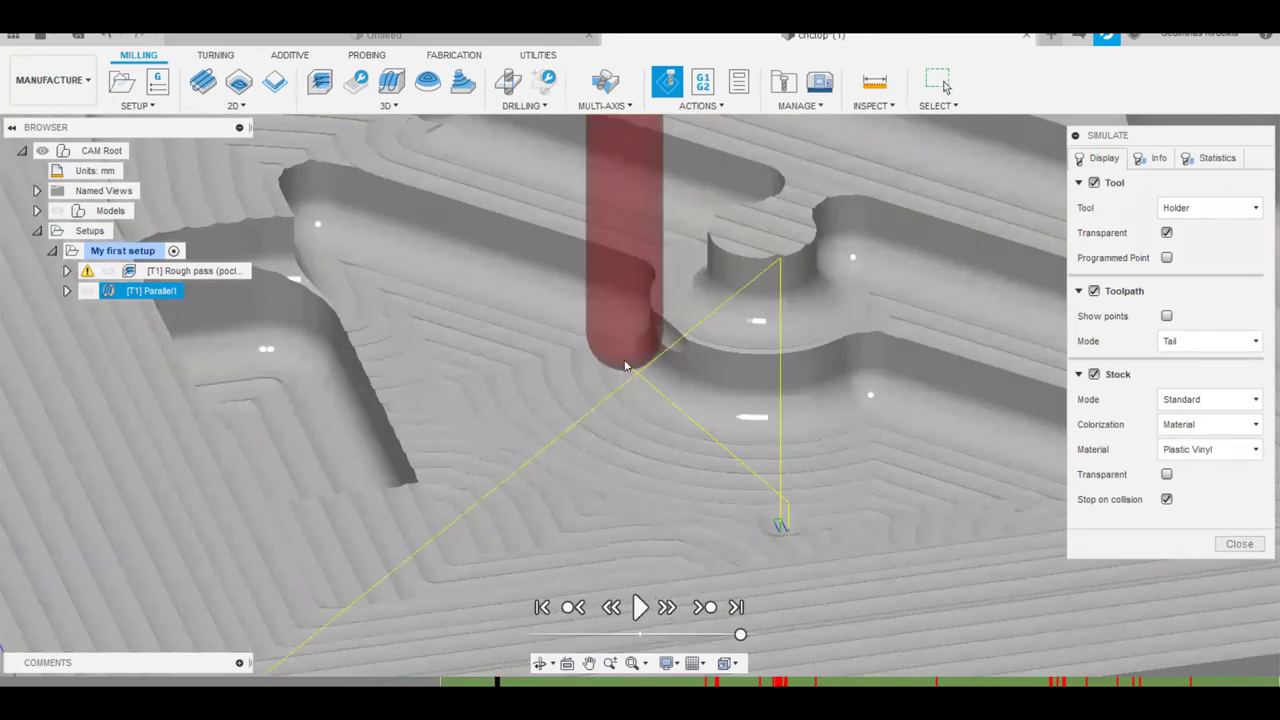
{"action": "scroll", "coordinate": [651, 434], "scroll_direction": "up", "scroll_amount": 2}
{"action": "scroll", "coordinate": [651, 434], "scroll_direction": "down", "scroll_amount": 4}
{"action": "scroll", "coordinate": [651, 434], "scroll_direction": "up", "scroll_amount": 3}
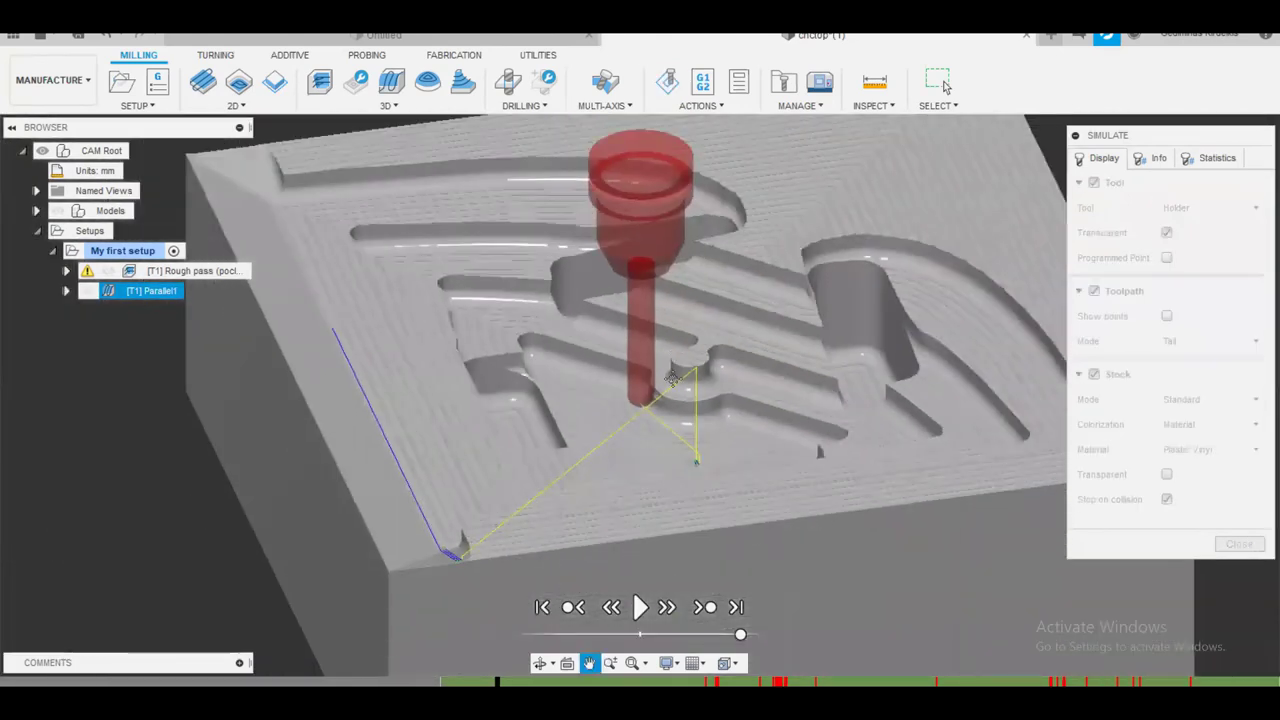
{"action": "scroll", "coordinate": [579, 482], "scroll_direction": "down", "scroll_amount": 4}
{"action": "middle_click_drag", "start_coordinate": [582, 485], "coordinate": [722, 510], "text": "shift"}
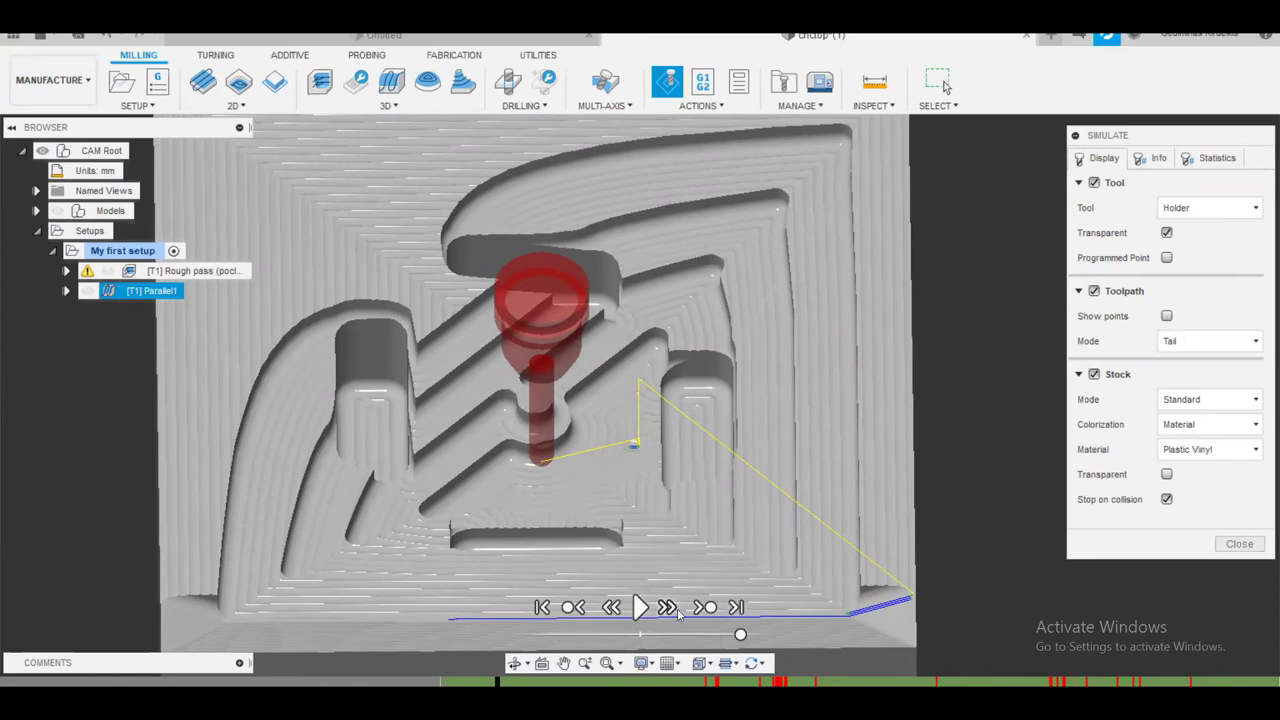
Briefly replay and pause the simulation, then turn off Stop on collision
{"action": "left_click", "coordinate": [642, 607]}
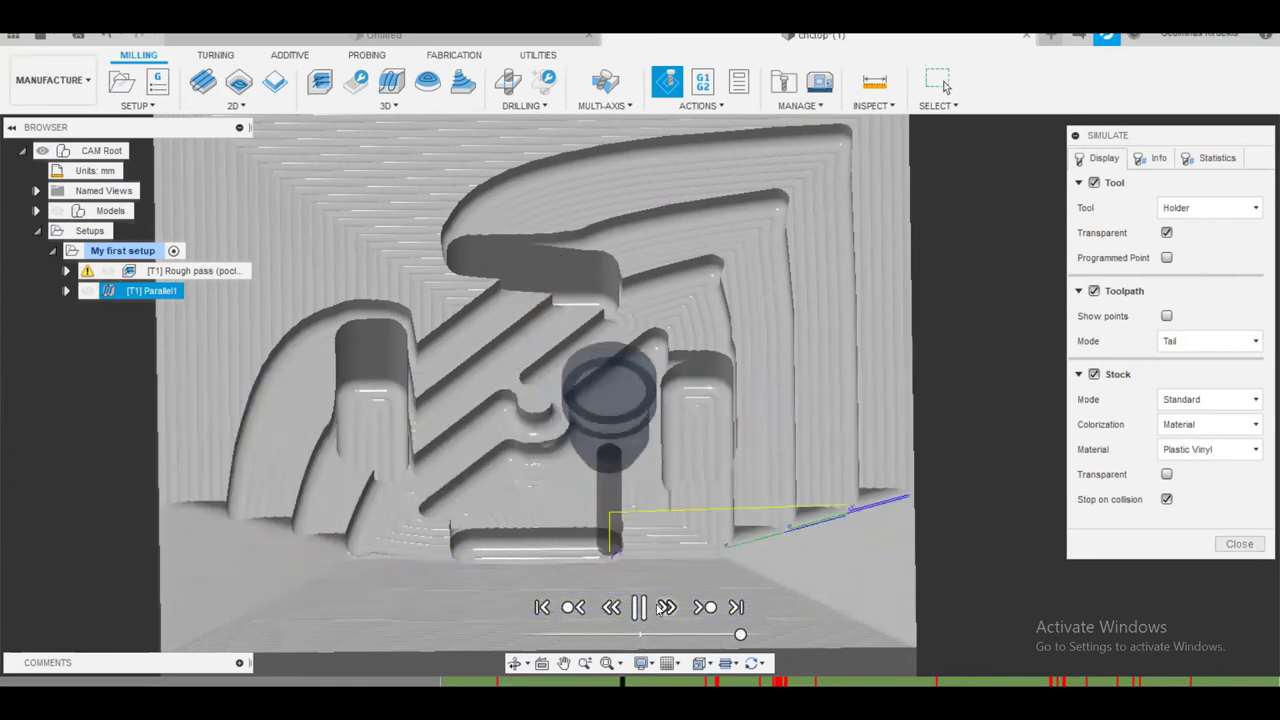
{"action": "left_click", "coordinate": [705, 607]}
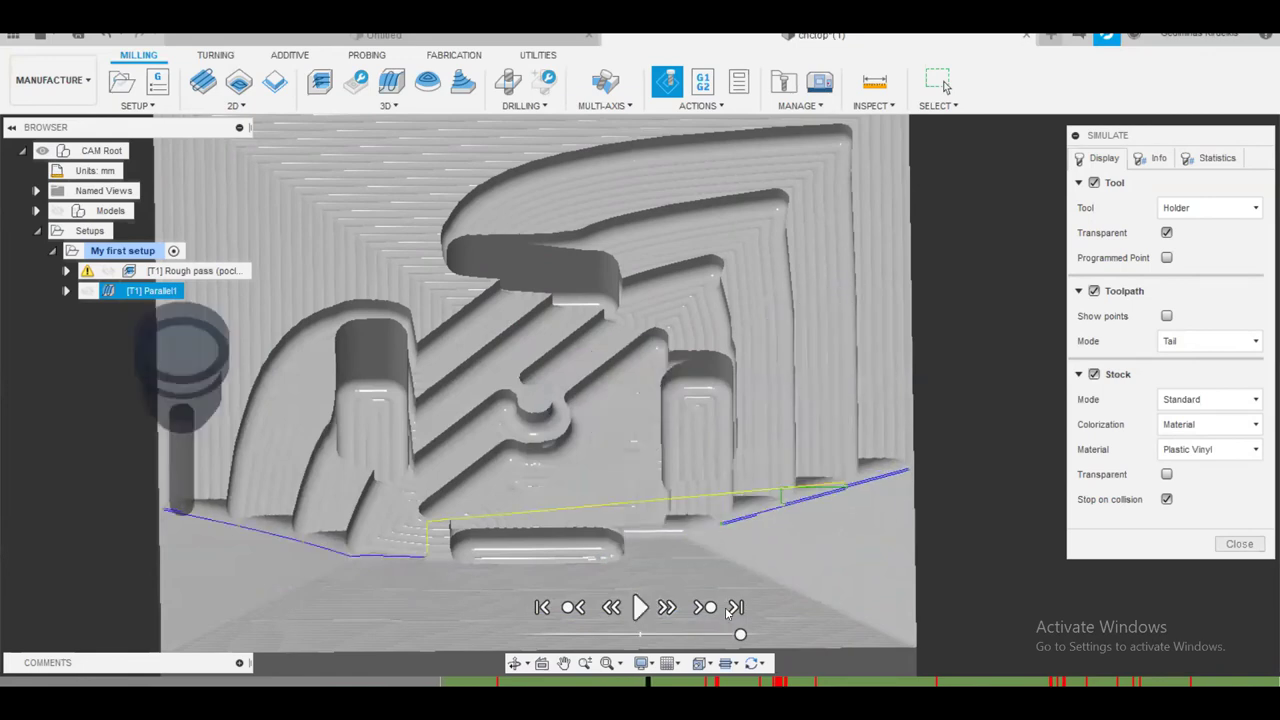
{"action": "left_click", "coordinate": [1168, 501]}
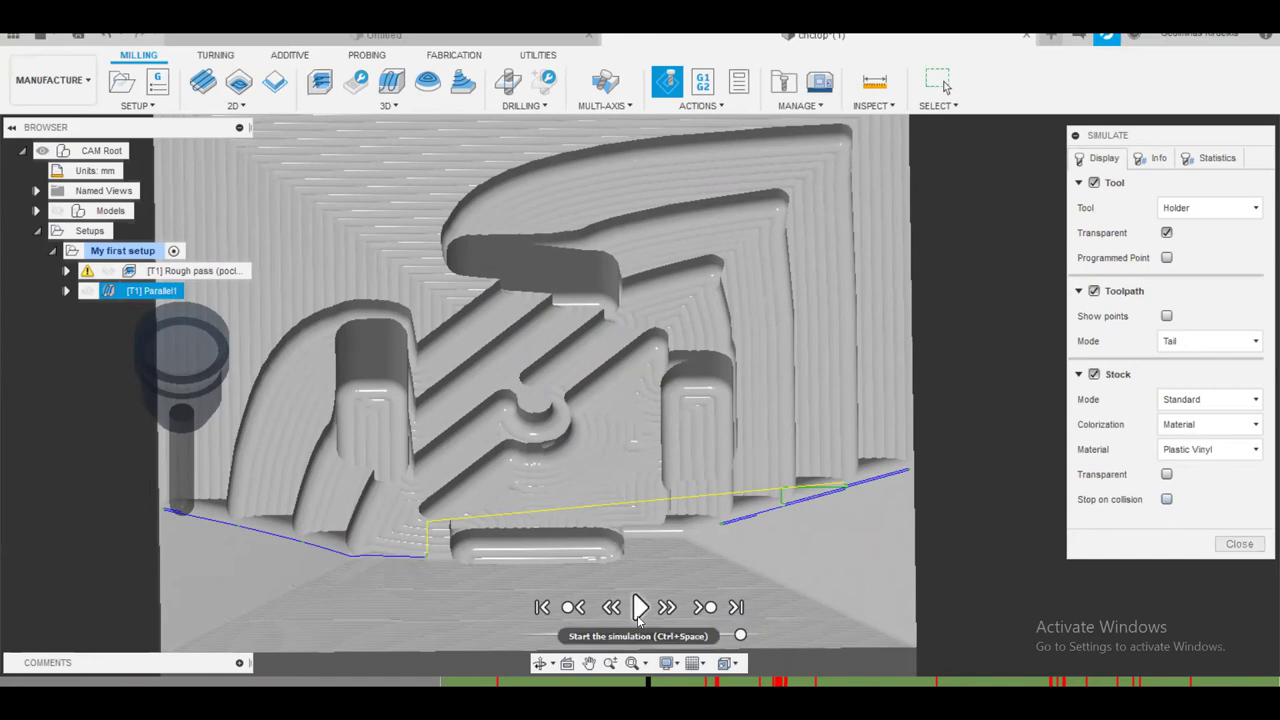
Replay the simulation to the end and orbit and zoom in on the machined hemisphere dome
{"action": "left_click", "coordinate": [641, 609]}
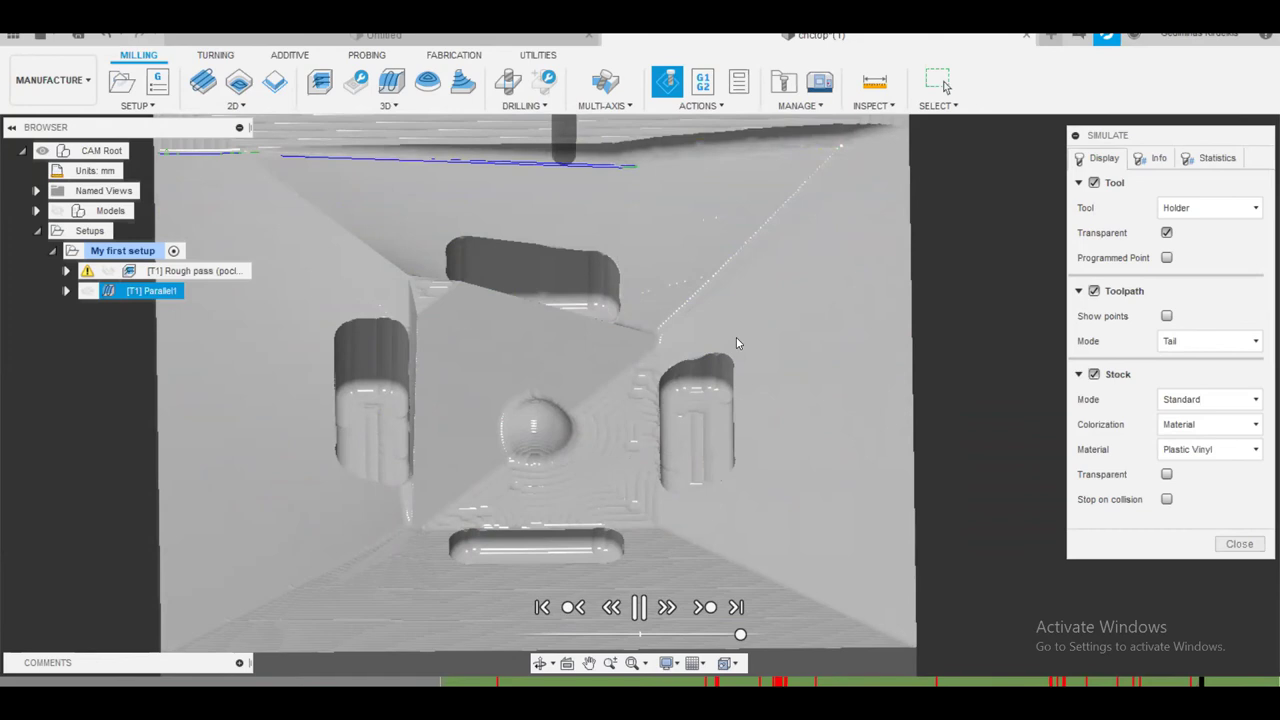
{"action": "middle_click_drag", "start_coordinate": [764, 346], "coordinate": [761, 468], "text": "shift"}
{"action": "middle_click_drag", "start_coordinate": [708, 531], "coordinate": [544, 391], "text": "shift"}
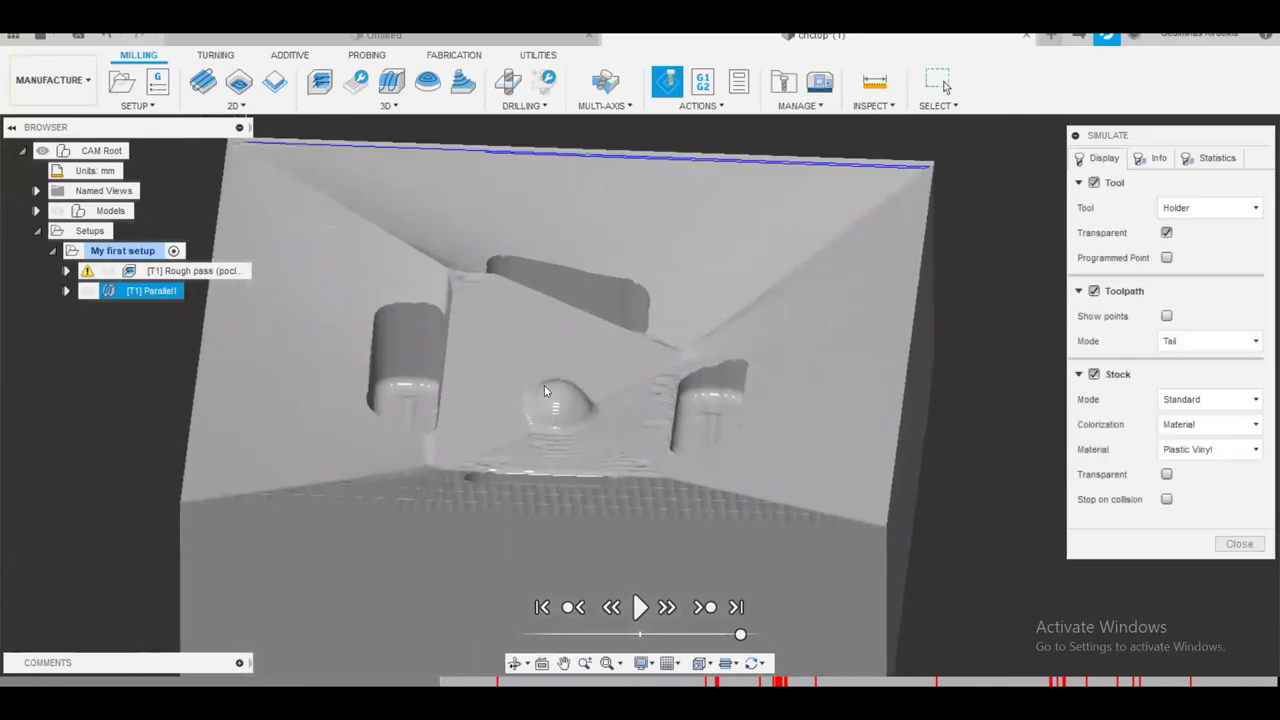
{"action": "middle_click_drag", "start_coordinate": [423, 279], "coordinate": [433, 271], "text": "shift"}
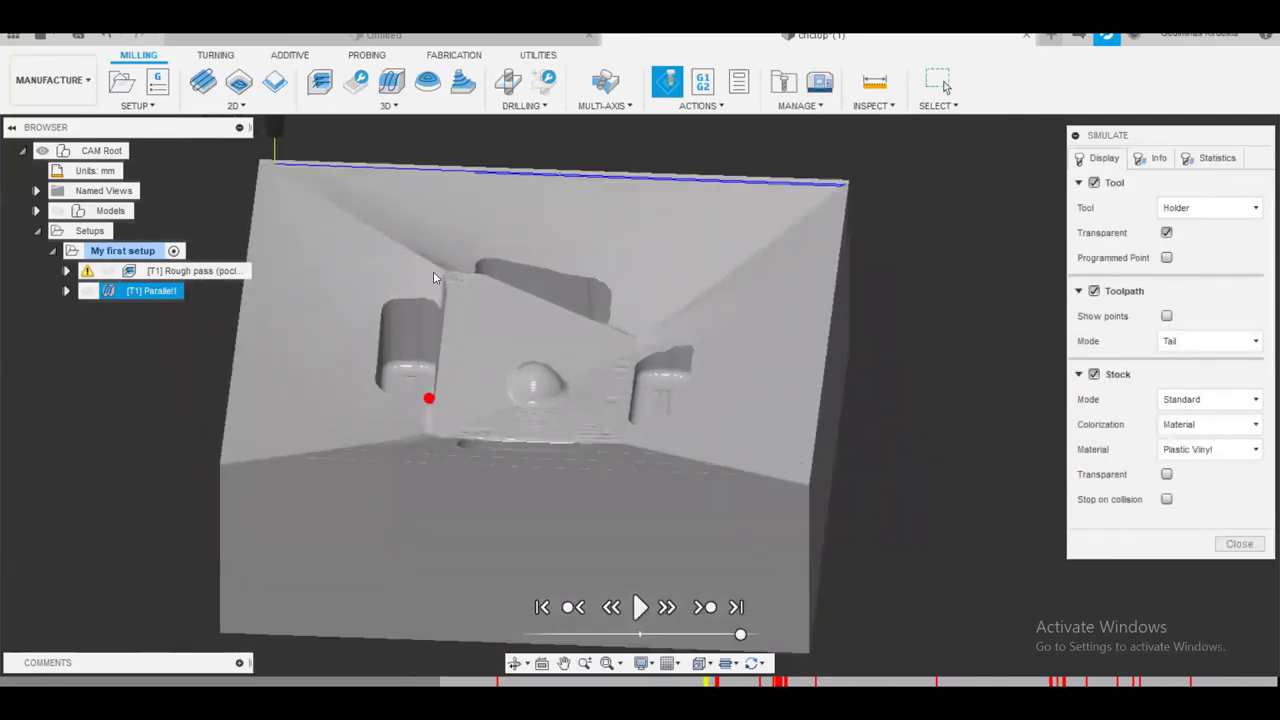
{"action": "scroll", "coordinate": [430, 291], "scroll_direction": "up", "scroll_amount": 6}
{"action": "middle_click_drag", "start_coordinate": [668, 502], "coordinate": [606, 504], "text": "shift"}
{"action": "scroll", "coordinate": [606, 504], "scroll_direction": "up", "scroll_amount": 5}
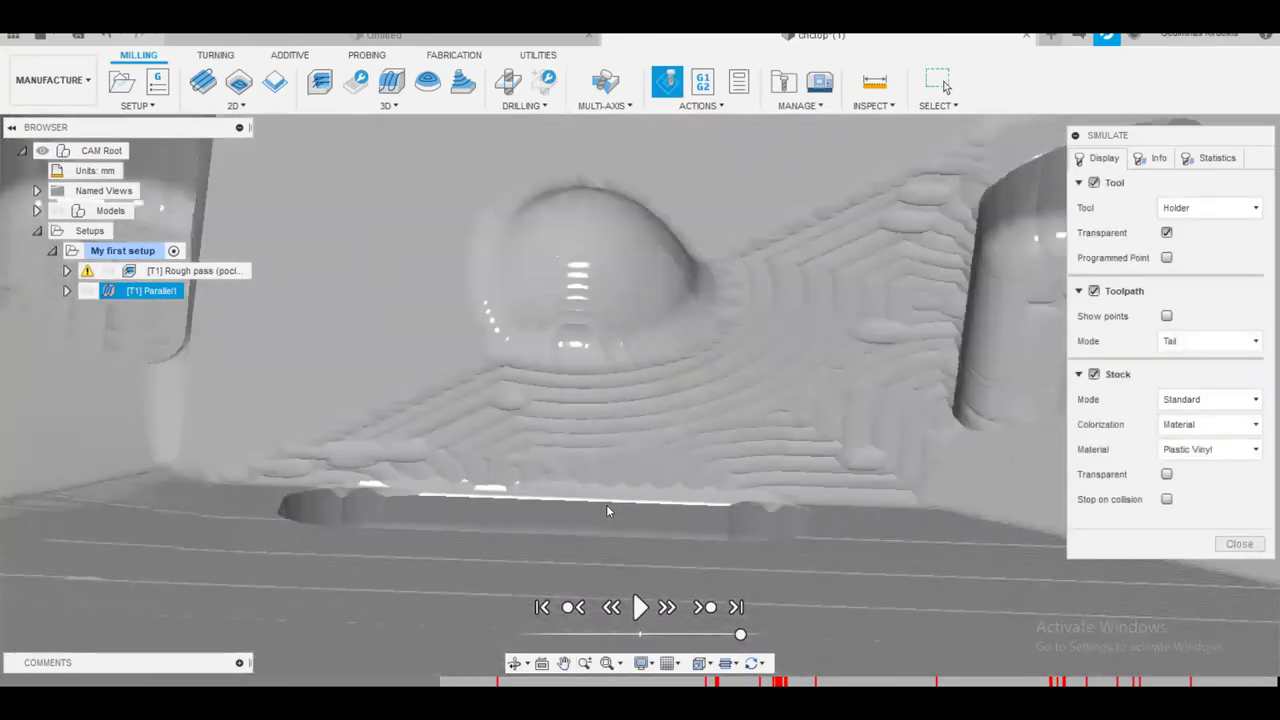
{"action": "scroll", "coordinate": [606, 507], "scroll_direction": "up", "scroll_amount": 2}
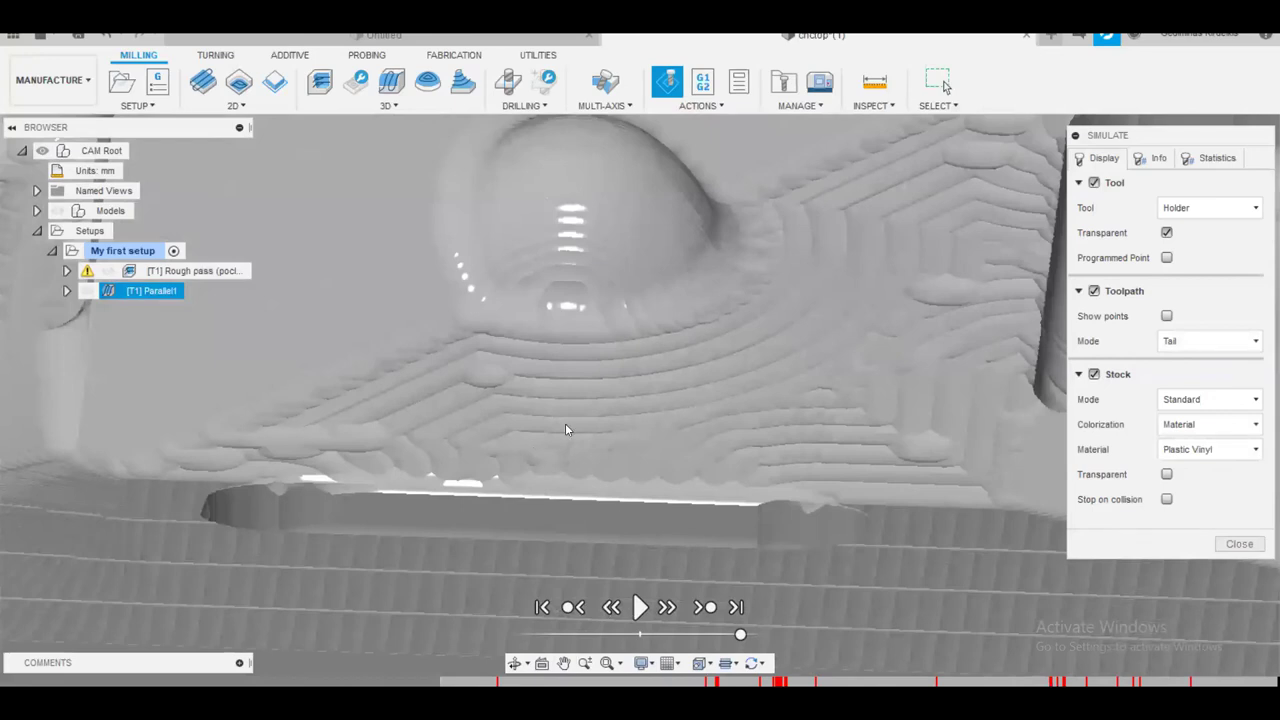
{"action": "scroll", "coordinate": [565, 428], "scroll_direction": "down", "scroll_amount": 5}
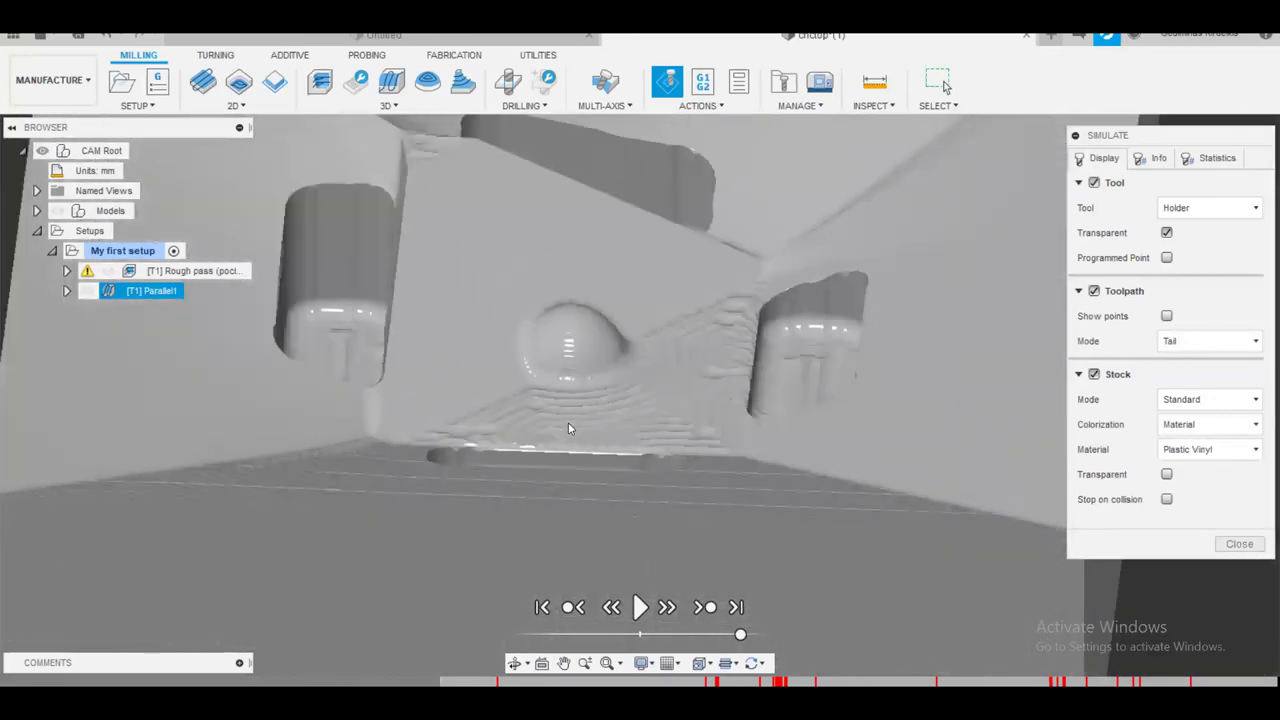
Close the simulation and open the [T1] Parallel1 context menu with its toolpath shown
{"action": "right_click", "coordinate": [145, 295]}
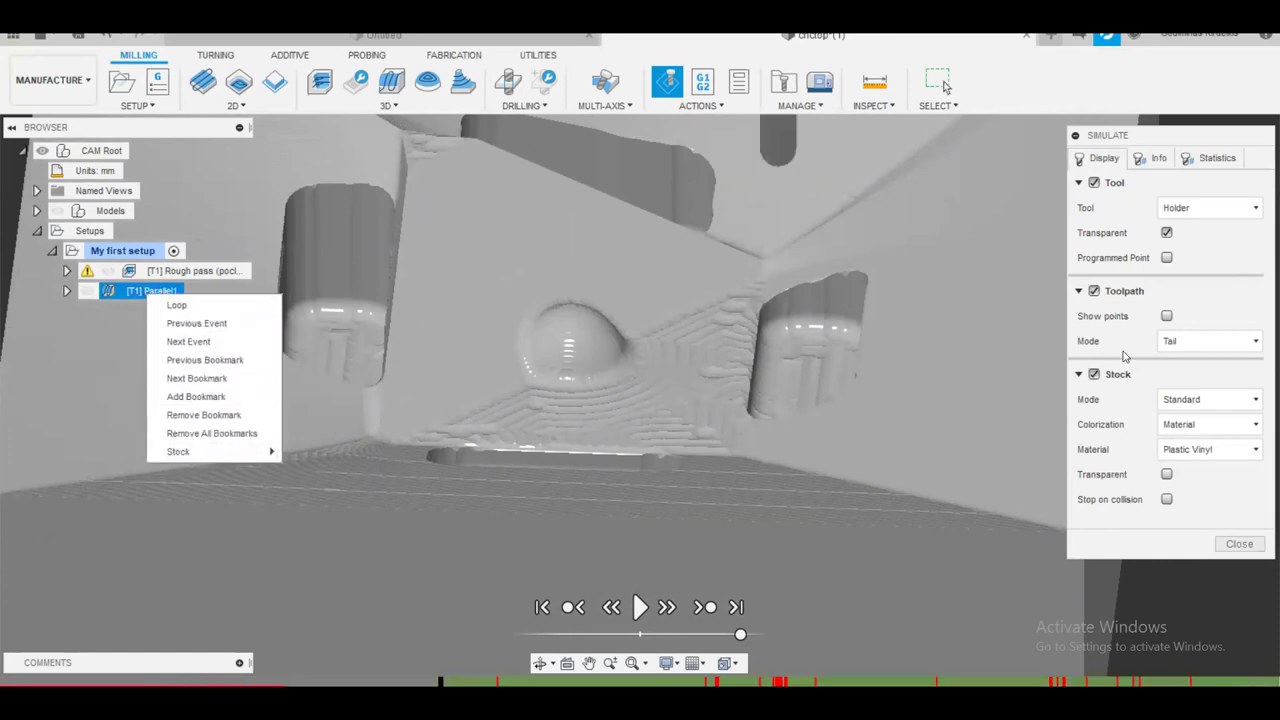
{"action": "left_click", "coordinate": [1229, 545]}
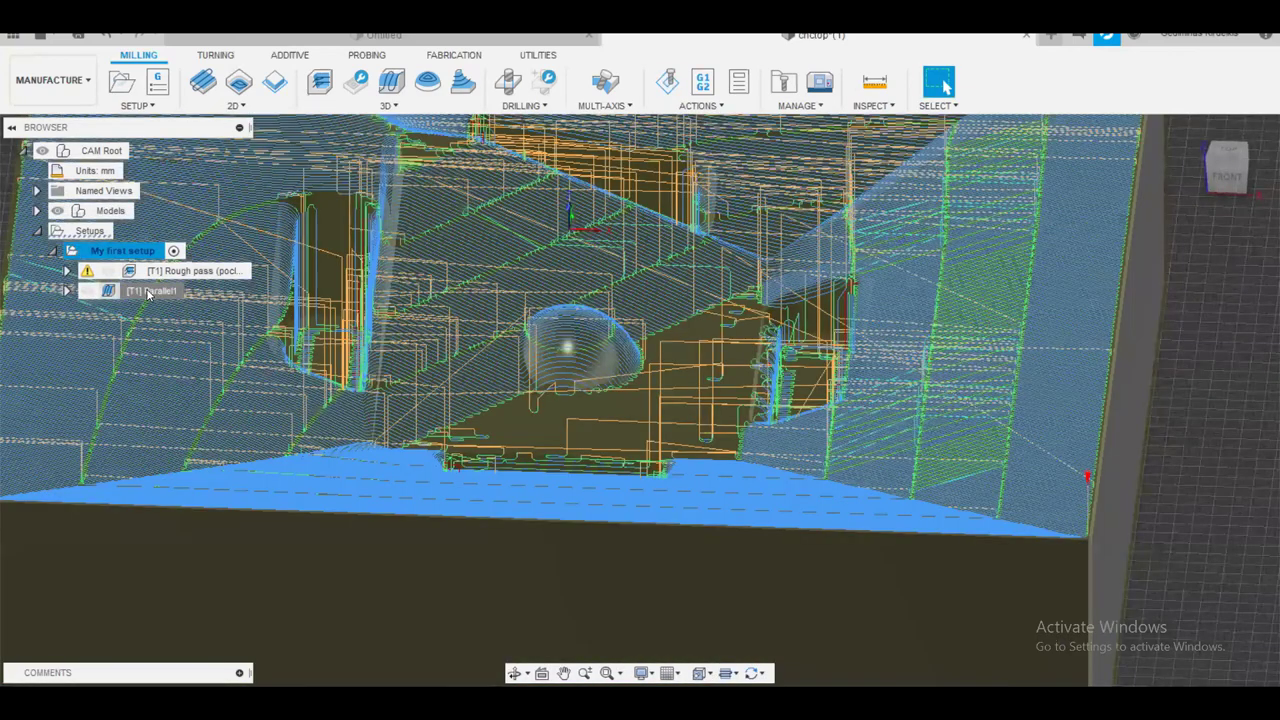
{"action": "left_click", "coordinate": [150, 291]}
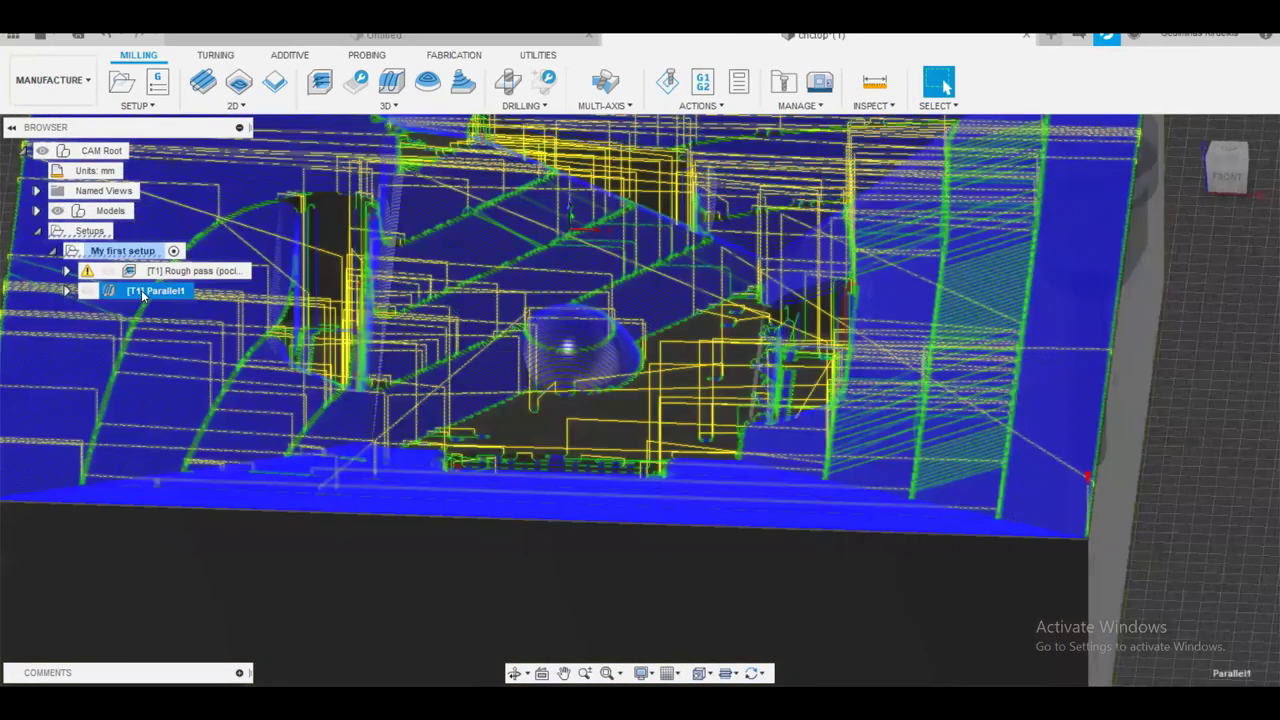
{"action": "right_click", "coordinate": [143, 292]}
{"action": "left_click", "coordinate": [390, 40]}
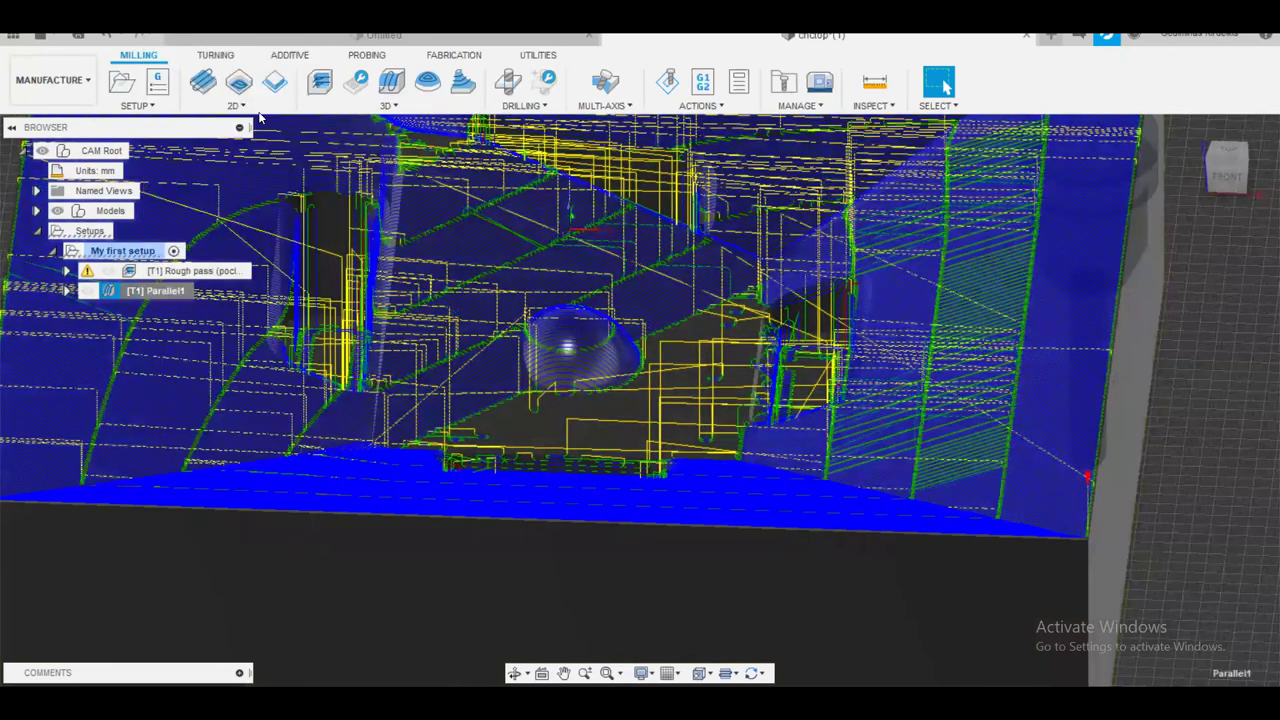
{"action": "right_click", "coordinate": [153, 292]}
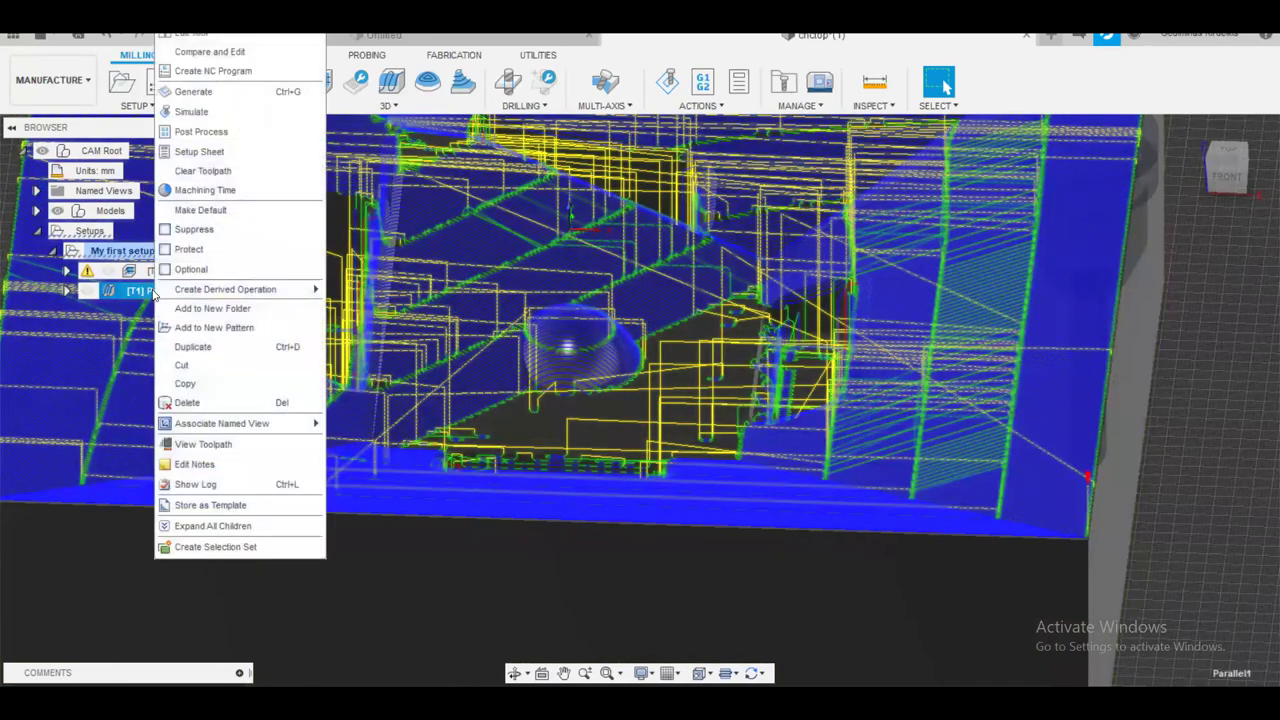
Edit Parallel1 and confirm passes: 0.01 mm tolerance, 0° direction, 1 mm stepover, Both ways
{"action": "left_click", "coordinate": [191, 35]}
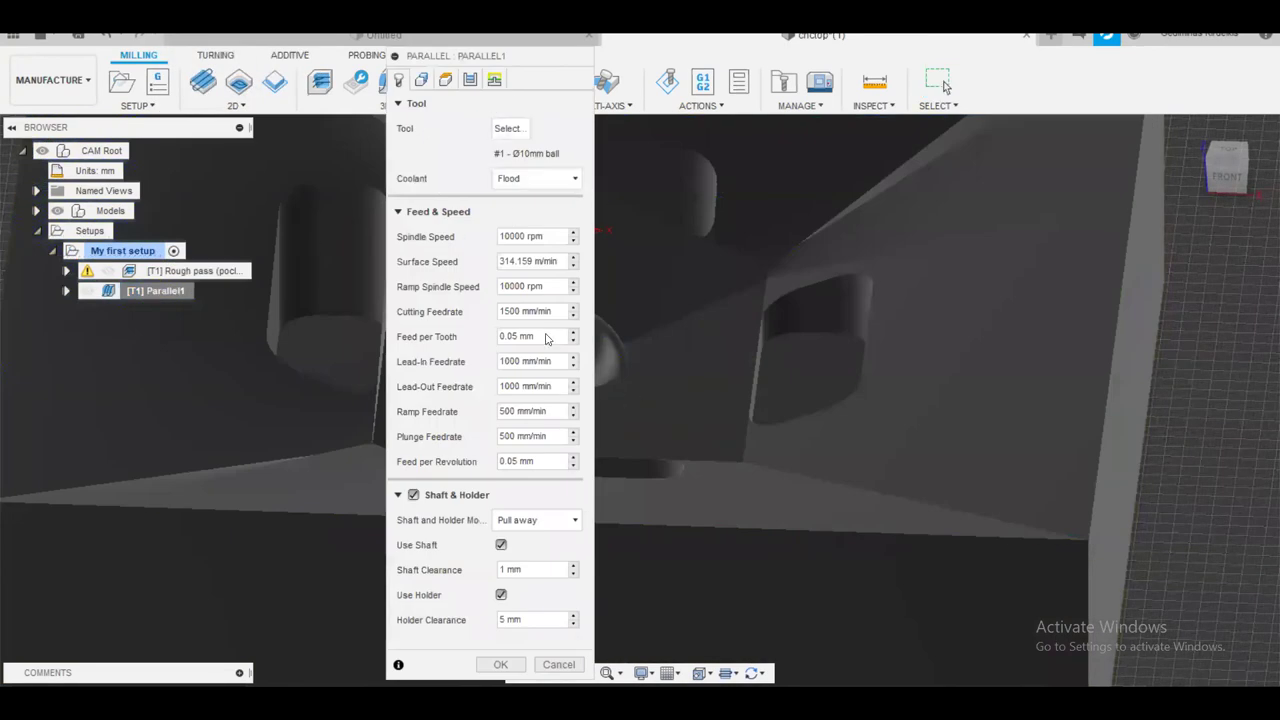
{"action": "left_click", "coordinate": [468, 84]}
{"action": "left_click", "coordinate": [536, 128]}
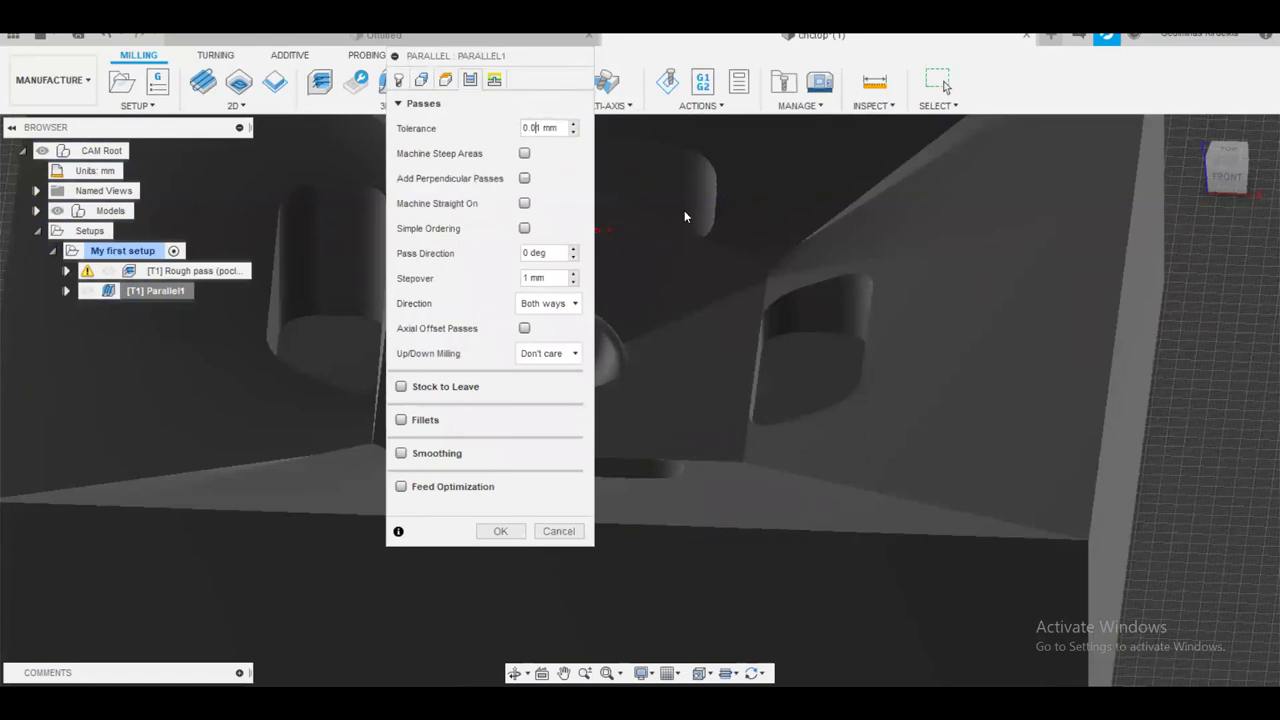
{"action": "left_click", "coordinate": [546, 253]}
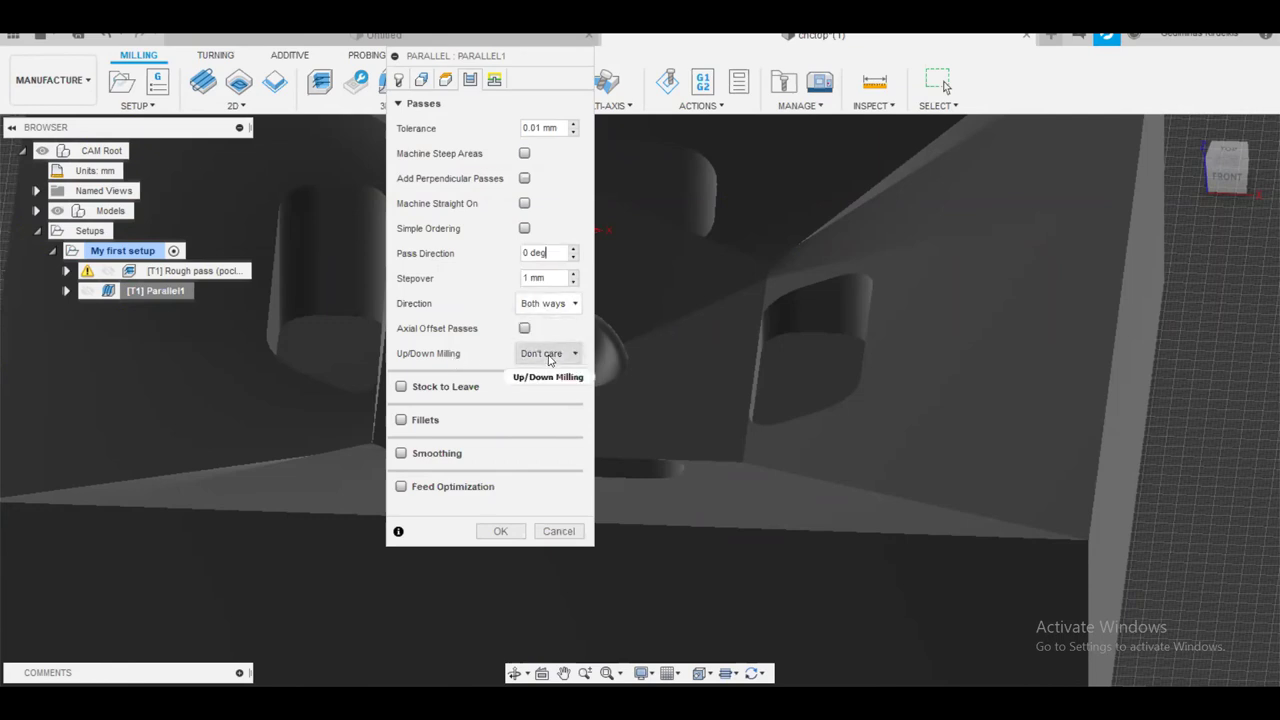
{"action": "mouse_move", "coordinate": [548, 359]}
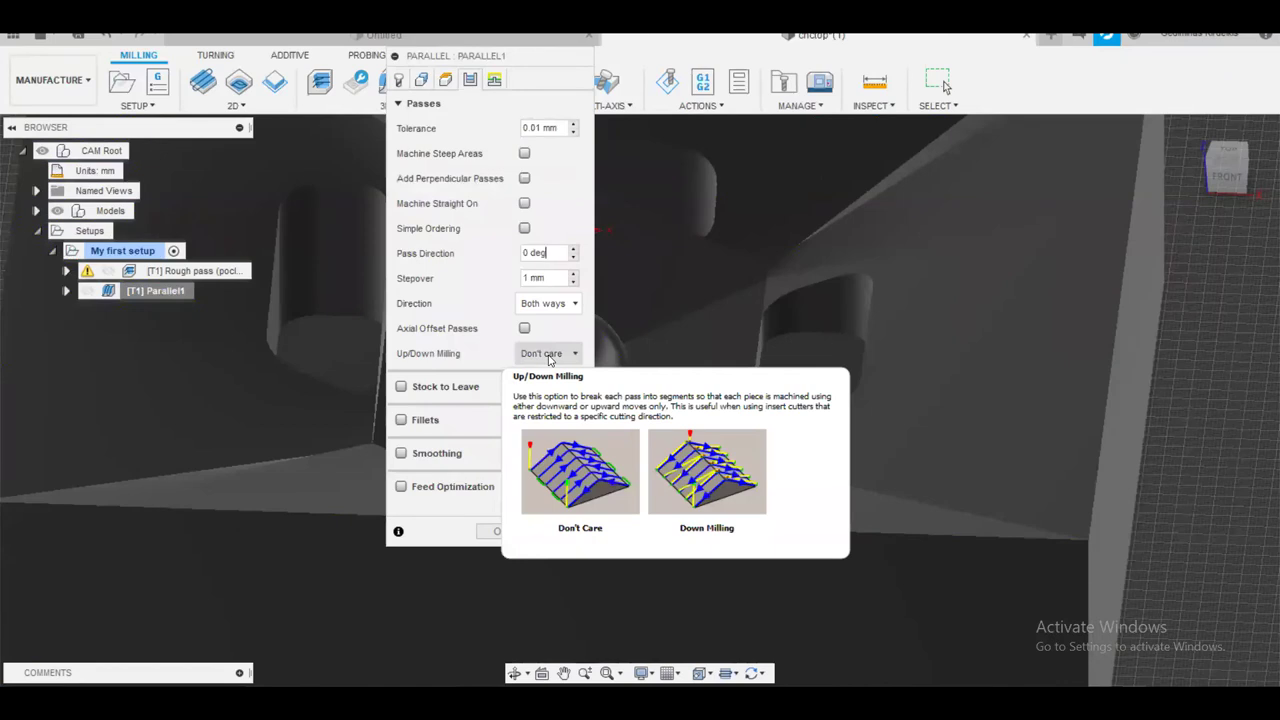
{"action": "mouse_move", "coordinate": [521, 333]}
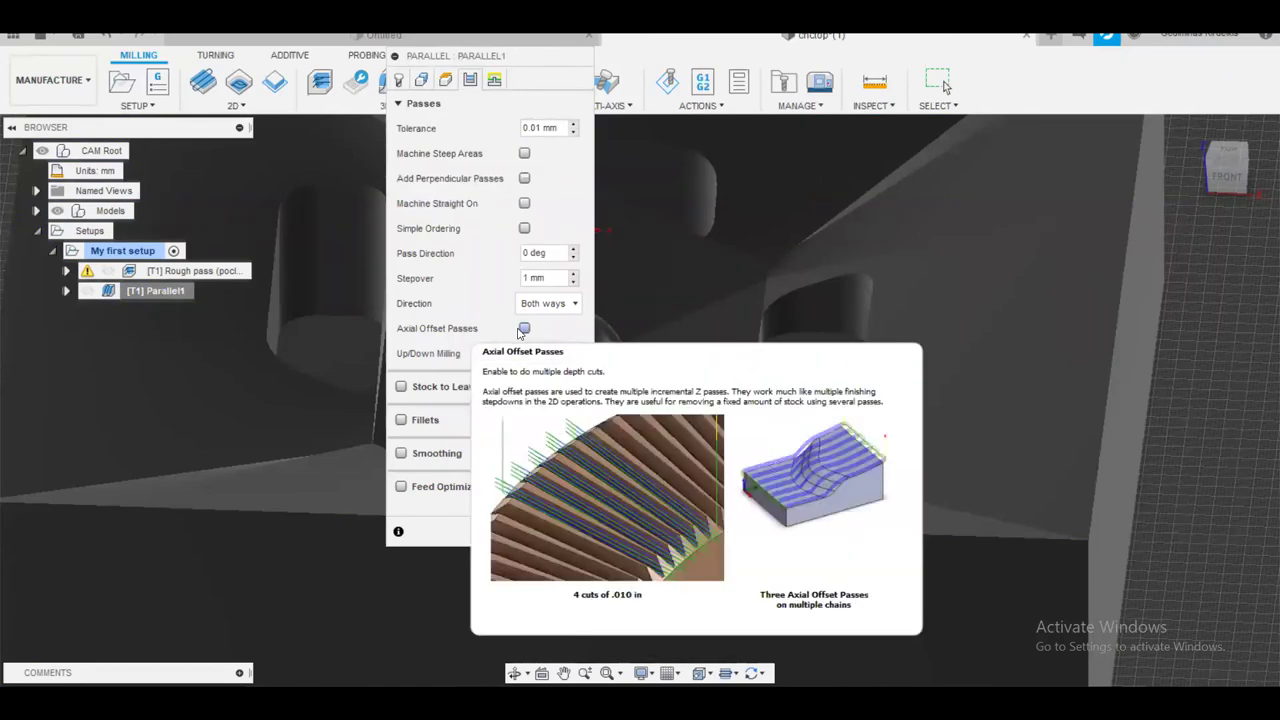
{"action": "left_click", "coordinate": [419, 84]}
Change Parallel1's rest-machining Adjustment Offset from 0.5 mm to 0 on the Geometry tab
{"action": "left_click", "coordinate": [419, 84]}
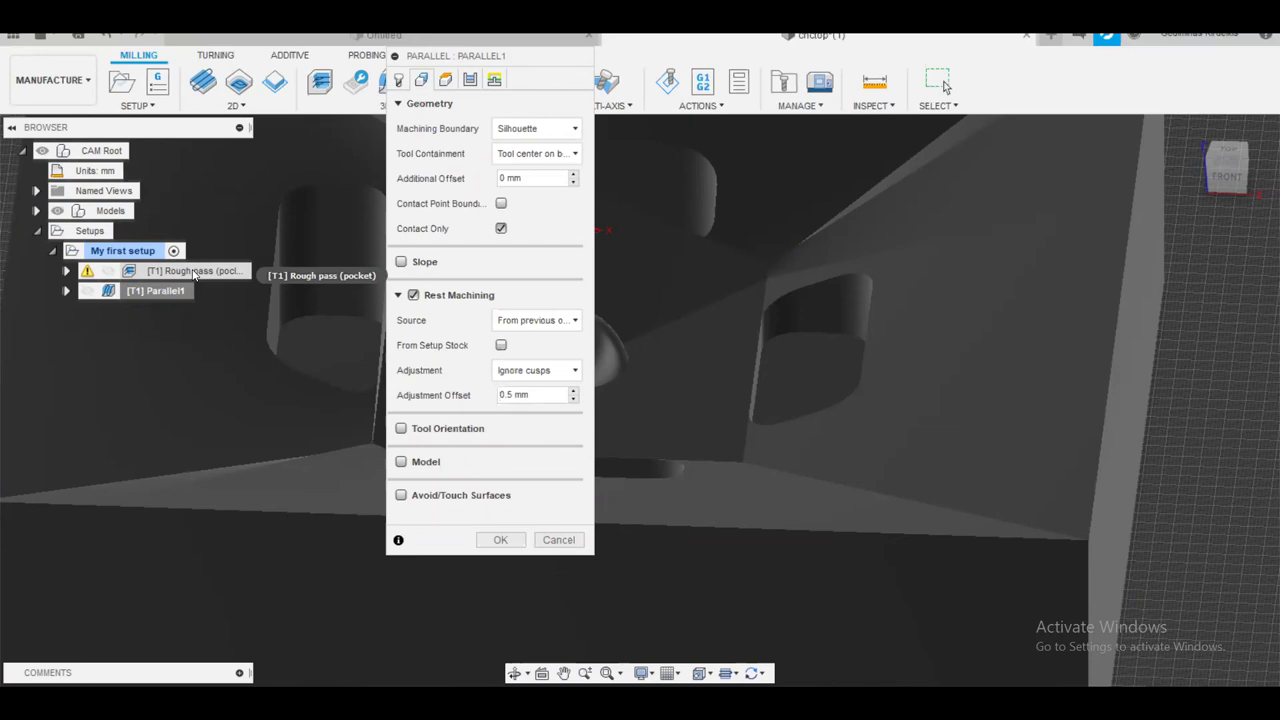
{"action": "double_click", "coordinate": [505, 395]}
{"action": "type", "text": "0"}
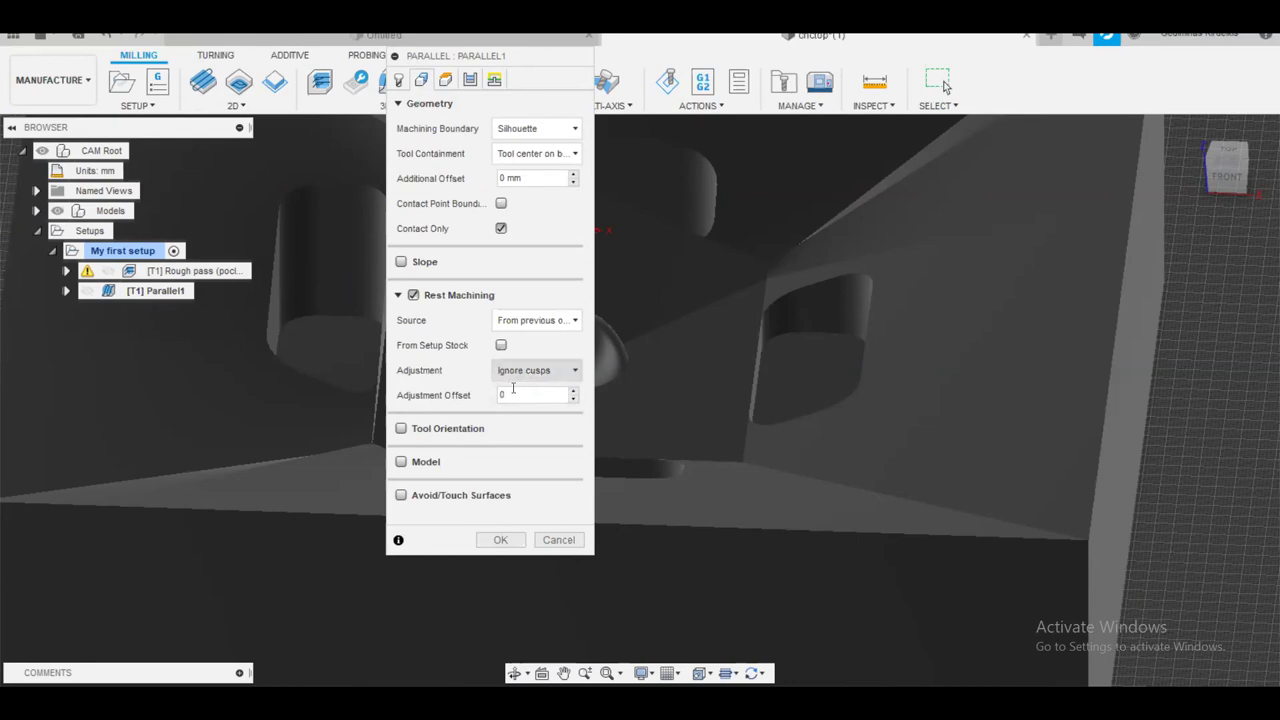
{"action": "mouse_move", "coordinate": [532, 388]}
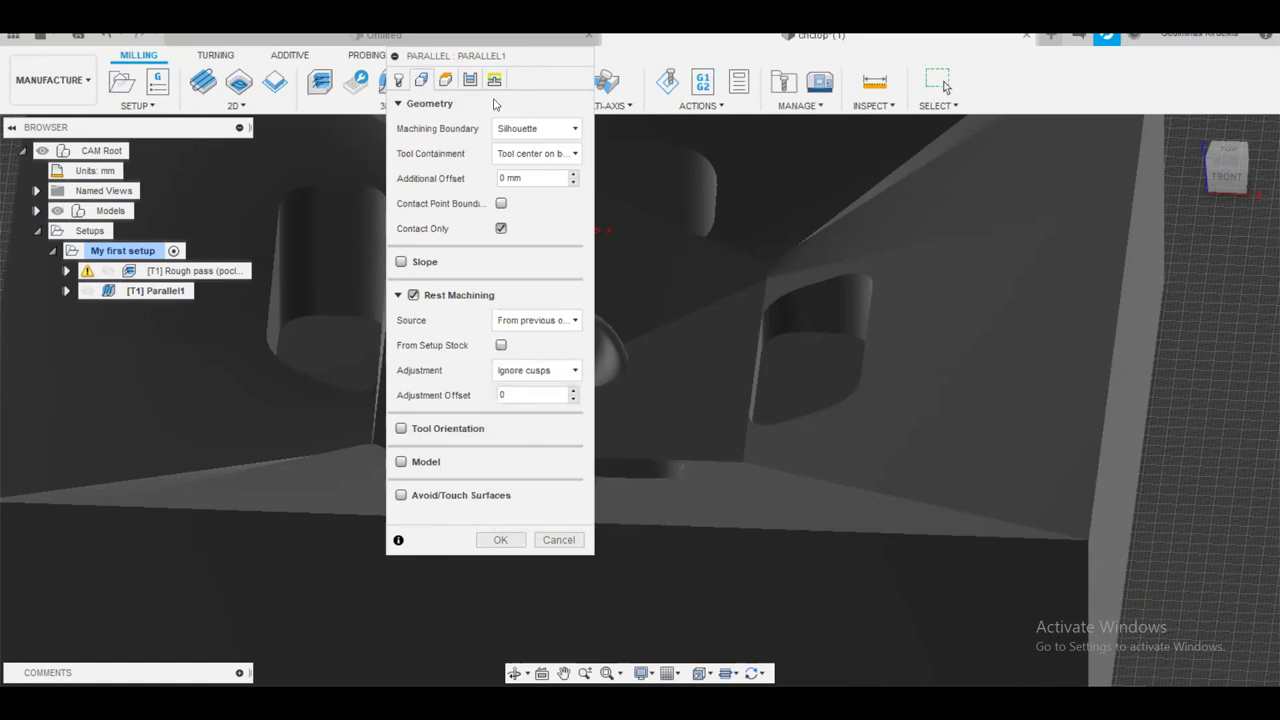
{"action": "left_click", "coordinate": [469, 79]}
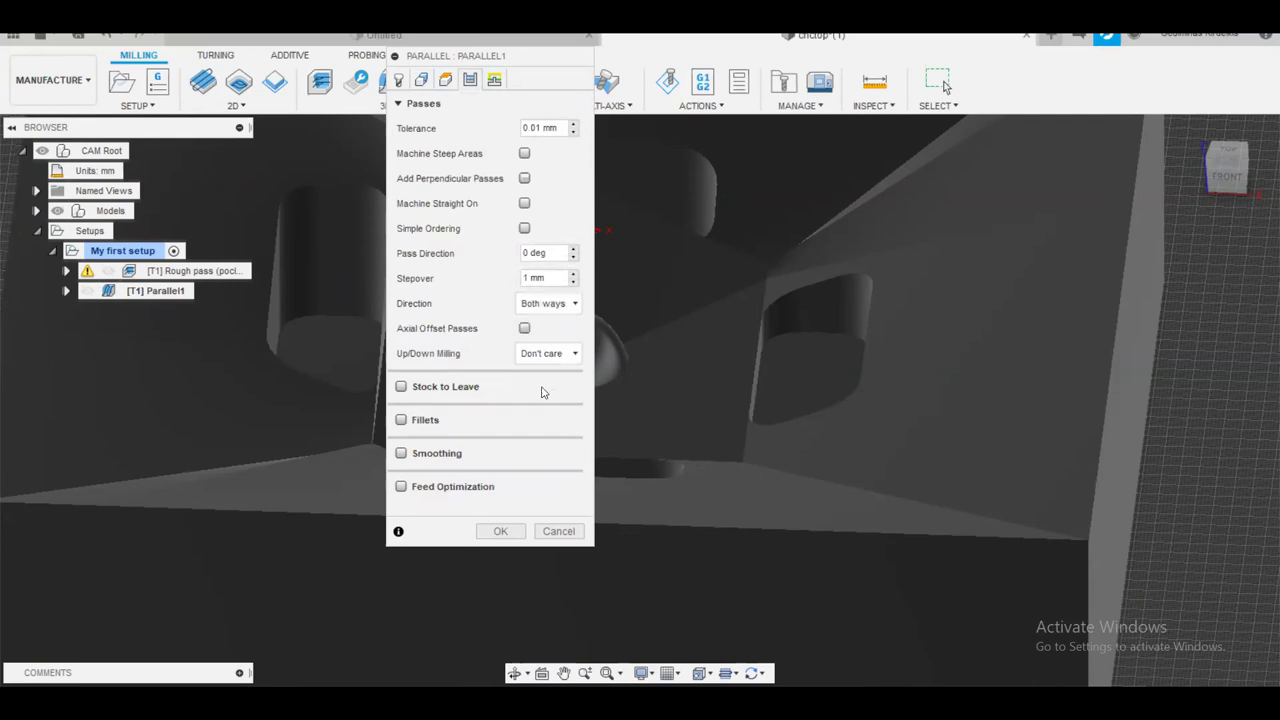
Set Parallel1's Linking retraction policy to Full retraction
{"action": "left_click", "coordinate": [494, 80]}
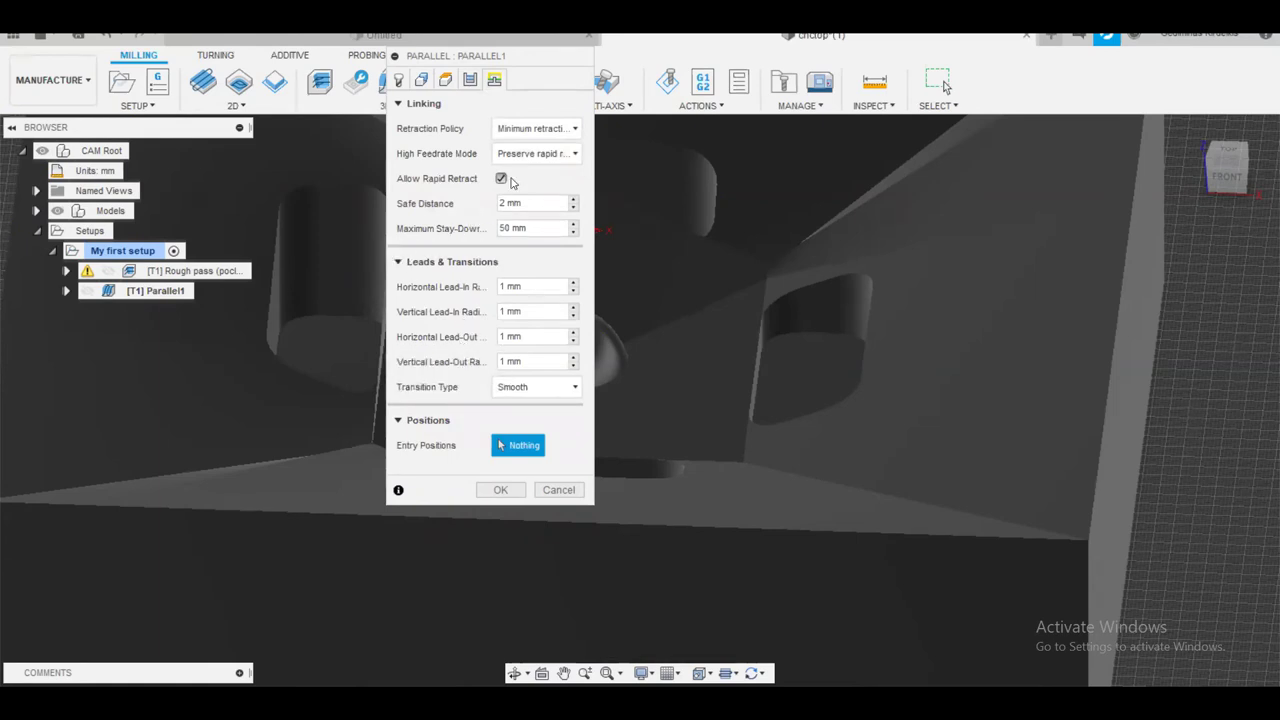
{"action": "left_click", "coordinate": [557, 131]}
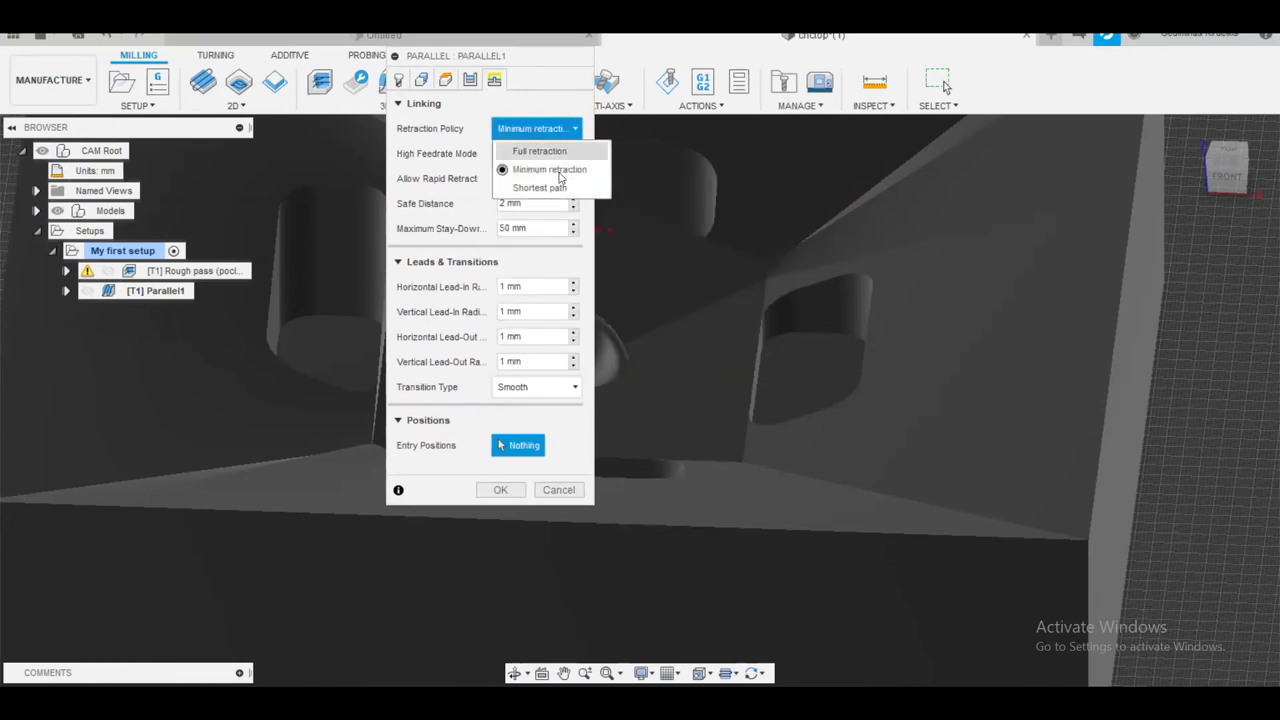
{"action": "left_click", "coordinate": [567, 155]}
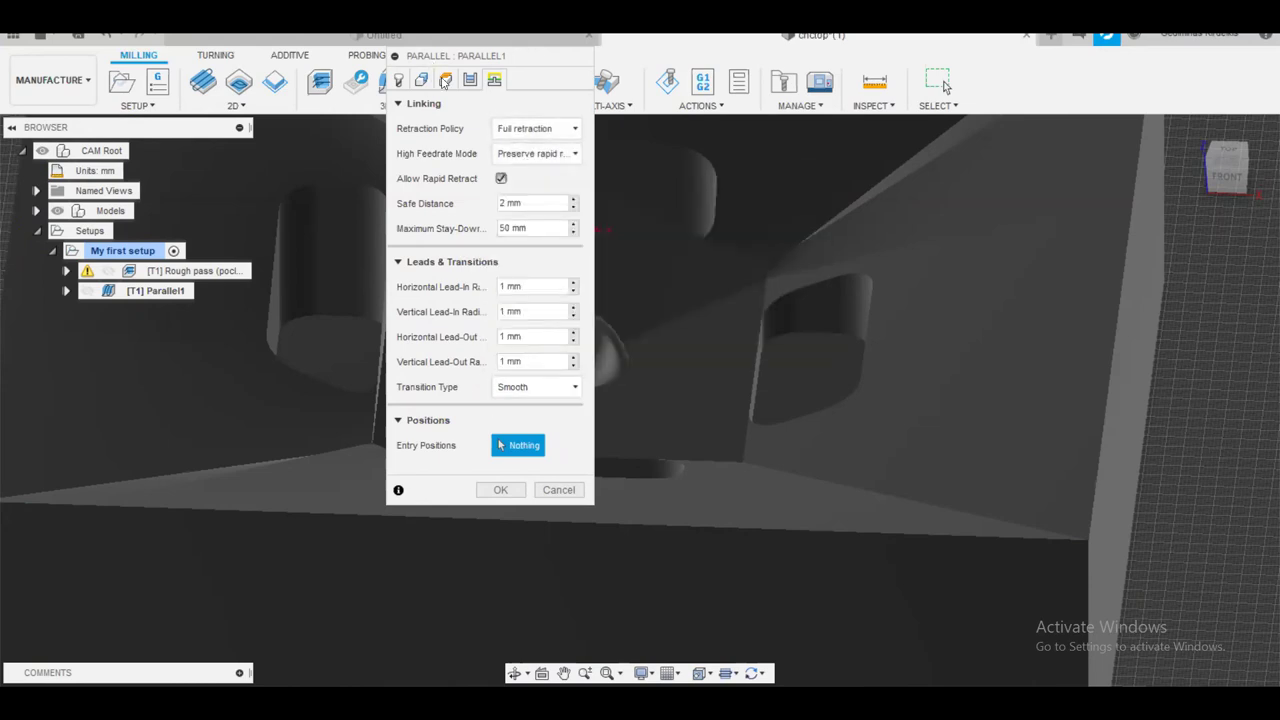
Review Parallel1's Heights, Geometry and Tool settings, then accept the operation
{"action": "left_click", "coordinate": [421, 80]}
{"action": "left_click", "coordinate": [401, 81]}
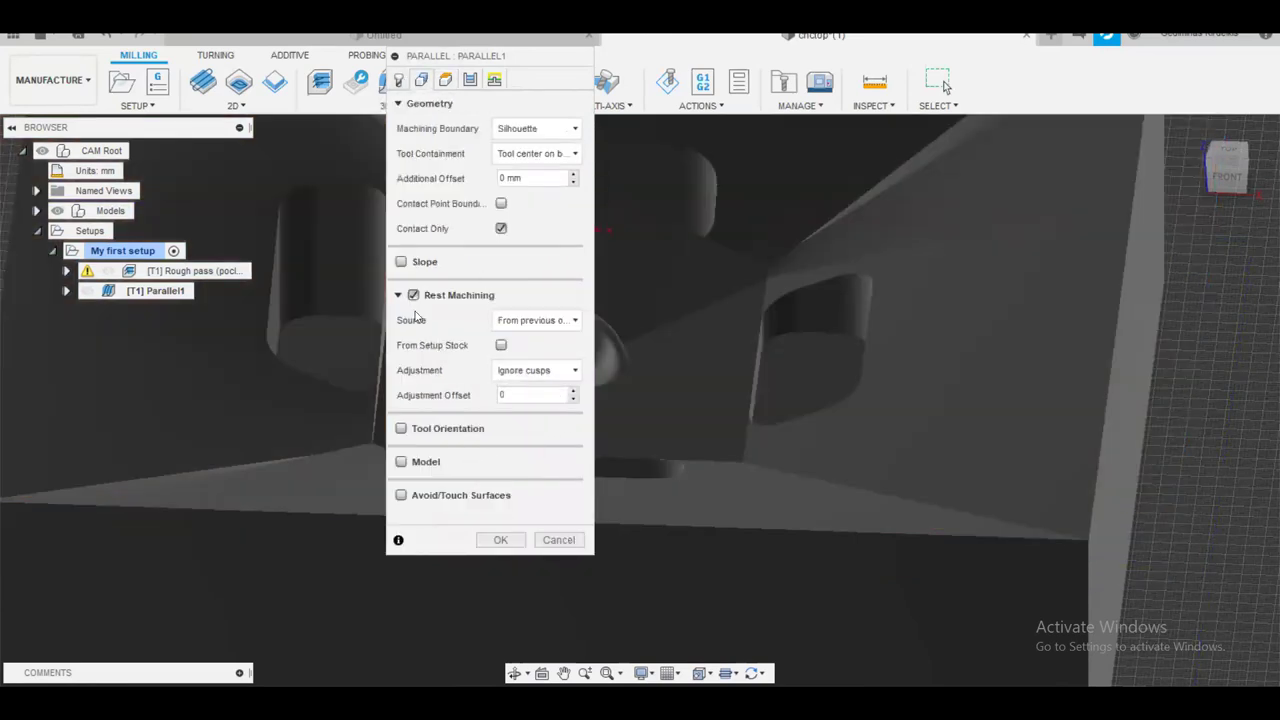
{"action": "left_click", "coordinate": [399, 80]}
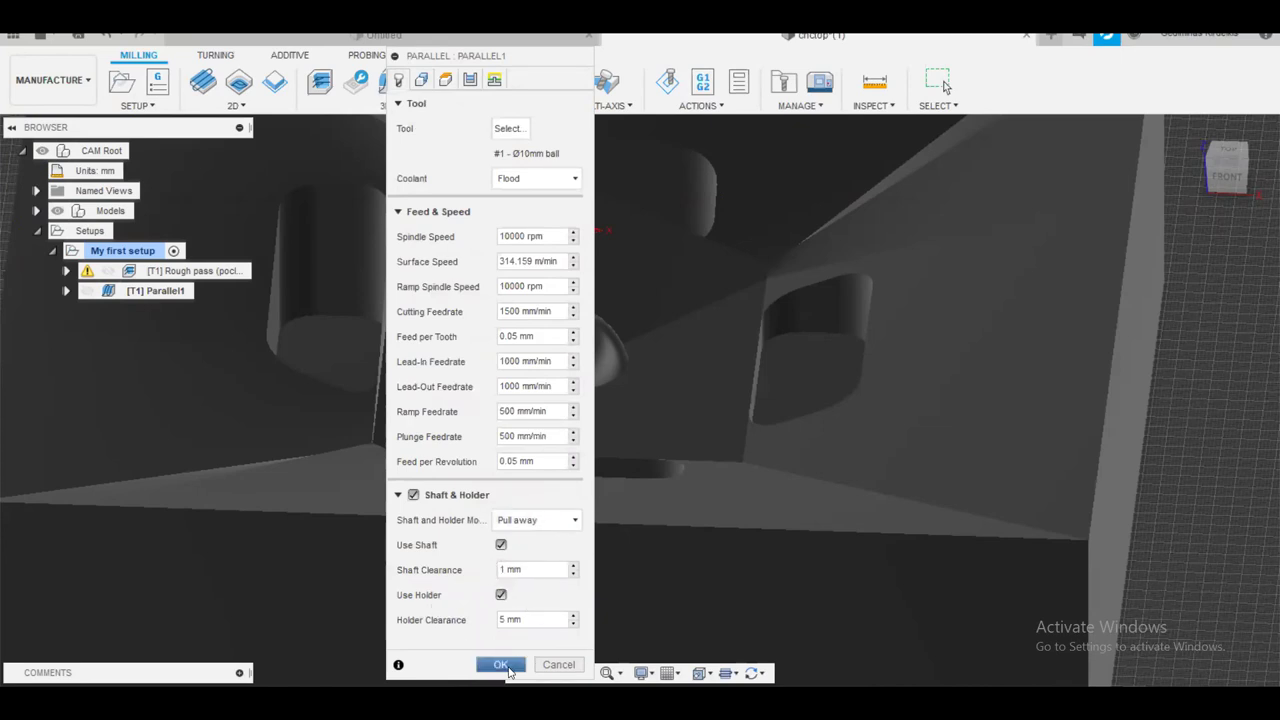
{"action": "left_click", "coordinate": [500, 664]}
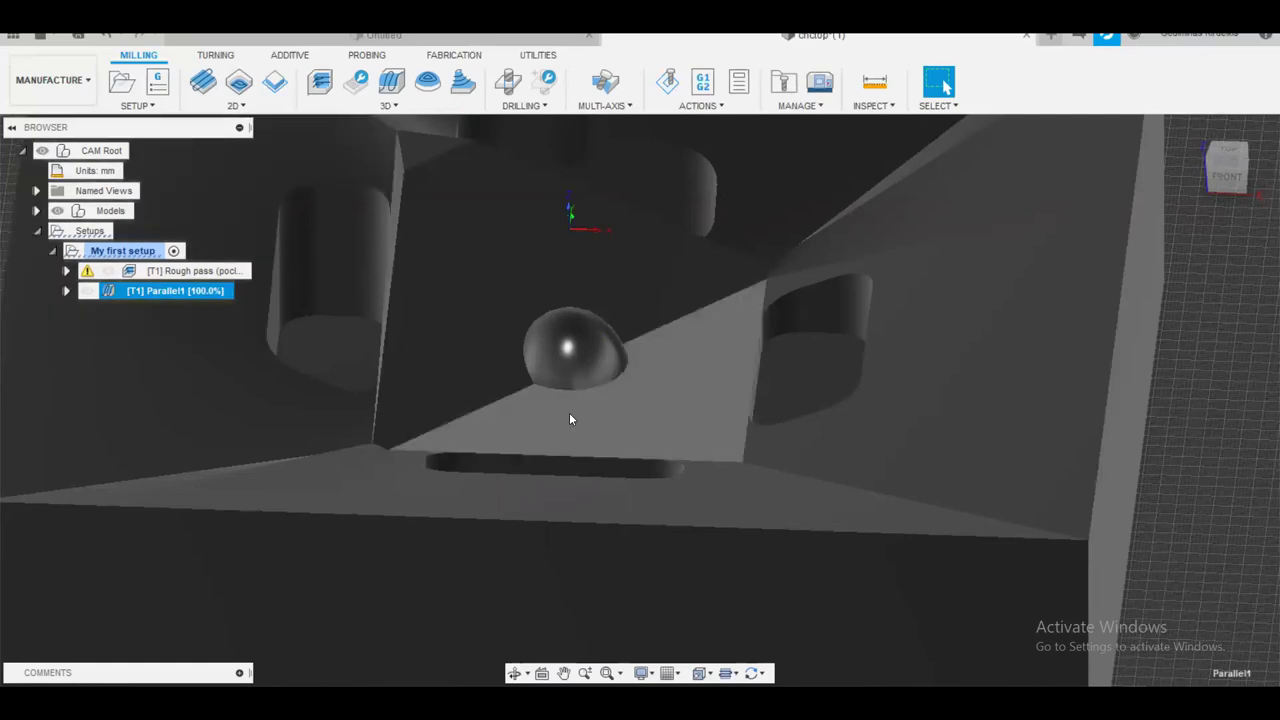
Inspect the regenerated Parallel1 toolpath from several angles, then select My first setup
{"action": "scroll", "coordinate": [570, 415], "scroll_direction": "down", "scroll_amount": 6}
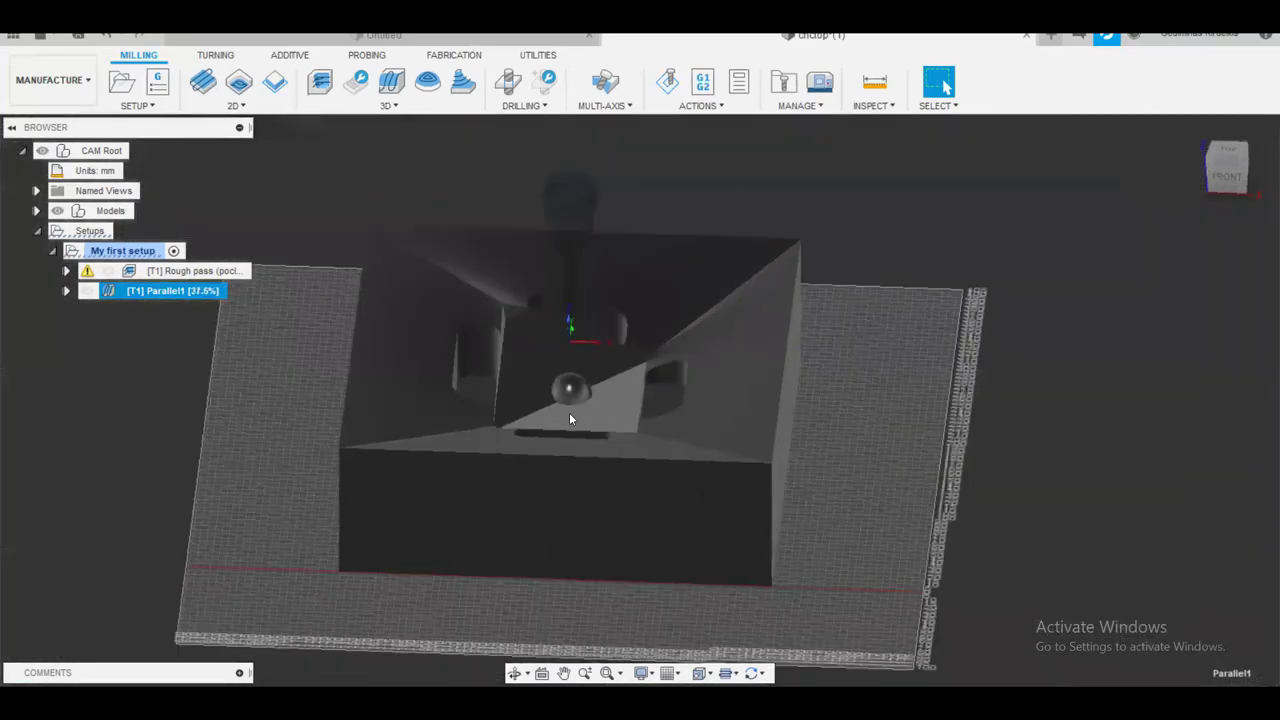
{"action": "left_click", "coordinate": [1245, 168]}
{"action": "left_click", "coordinate": [1245, 162]}
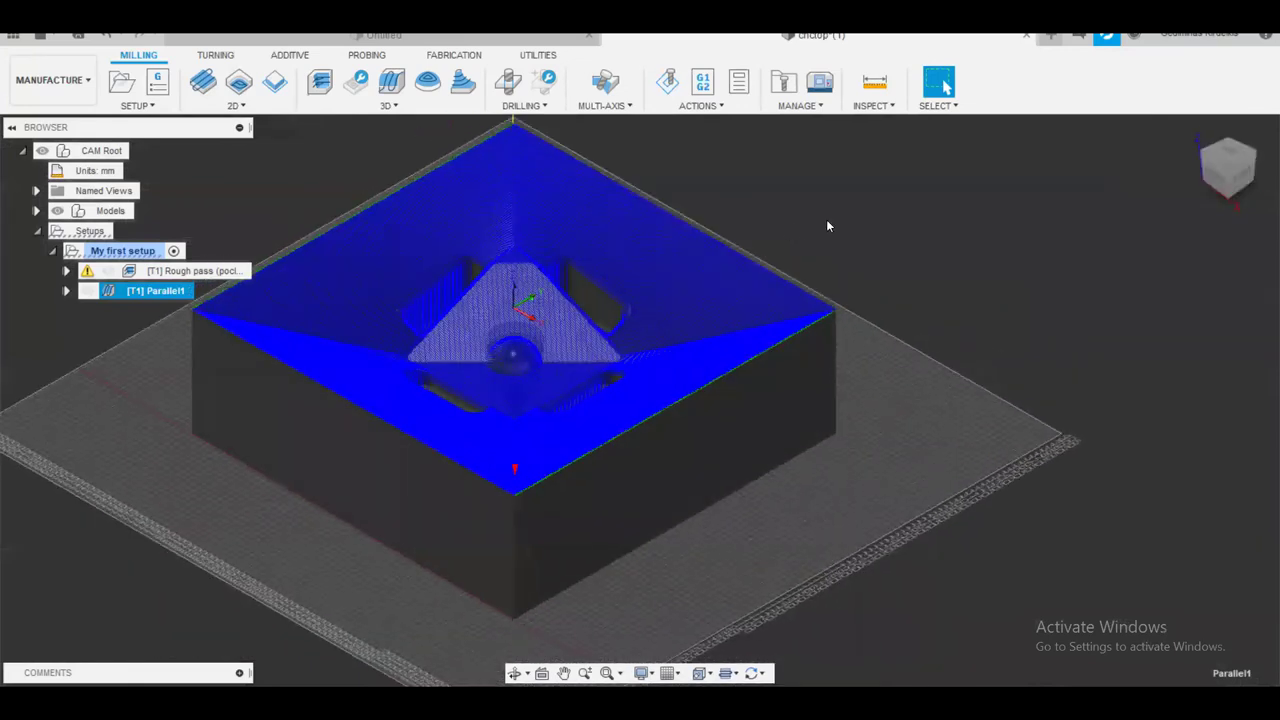
{"action": "middle_click_drag", "start_coordinate": [897, 237], "coordinate": [598, 288], "text": "shift"}
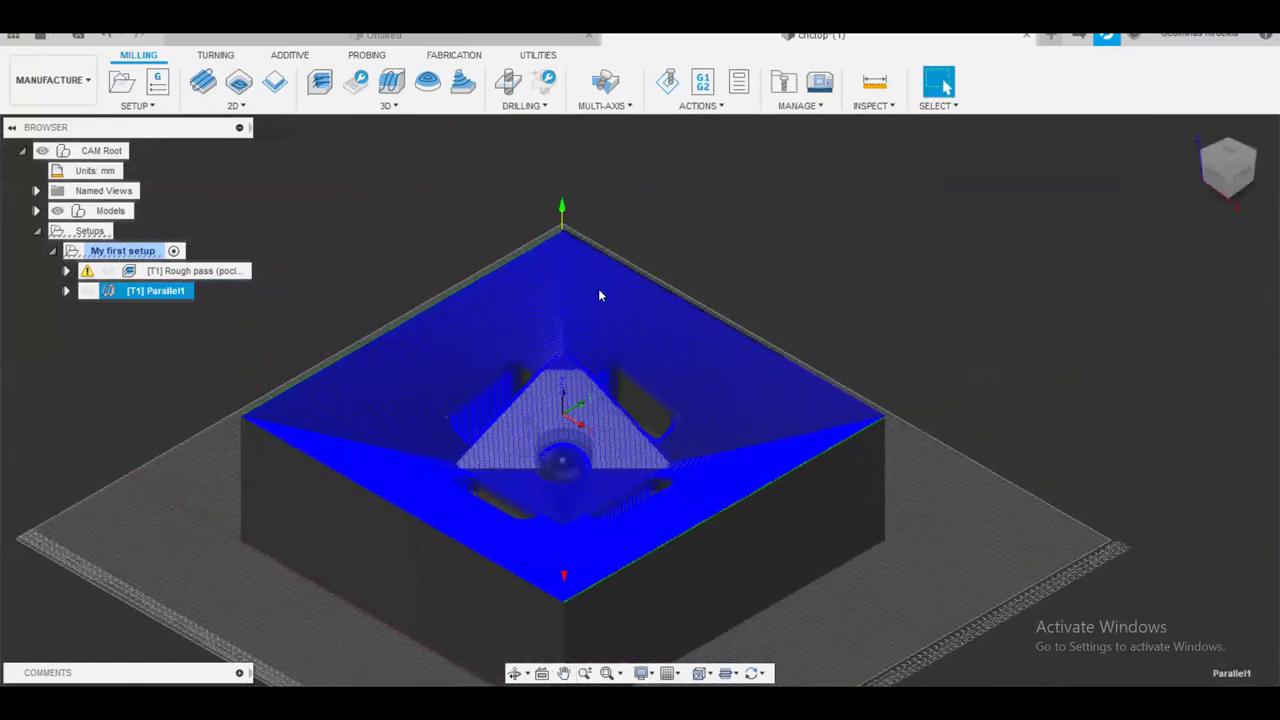
{"action": "scroll", "coordinate": [496, 237], "scroll_direction": "down", "scroll_amount": 3}
{"action": "scroll", "coordinate": [496, 237], "scroll_direction": "up", "scroll_amount": 6}
{"action": "scroll", "coordinate": [778, 415], "scroll_direction": "up", "scroll_amount": 2}
{"action": "middle_click_drag", "start_coordinate": [968, 368], "coordinate": [944, 309]}
{"action": "scroll", "coordinate": [997, 287], "scroll_direction": "down", "scroll_amount": 2}
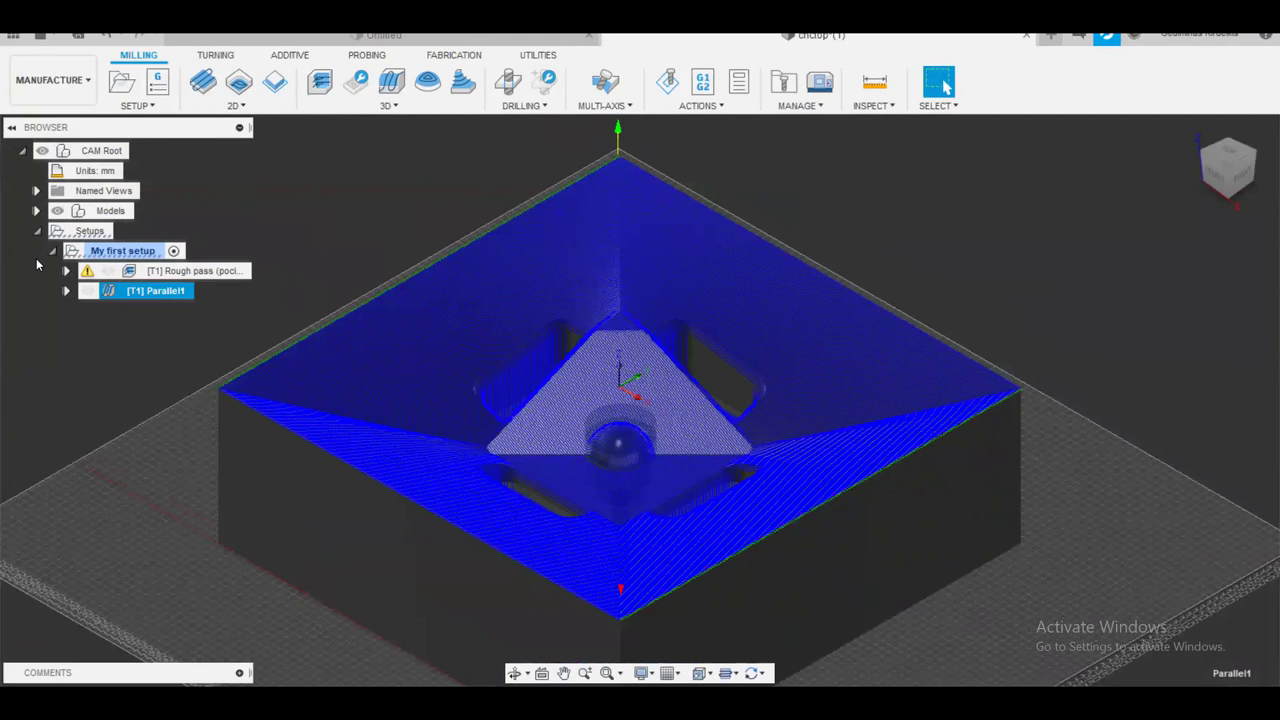
{"action": "left_click", "coordinate": [122, 251]}
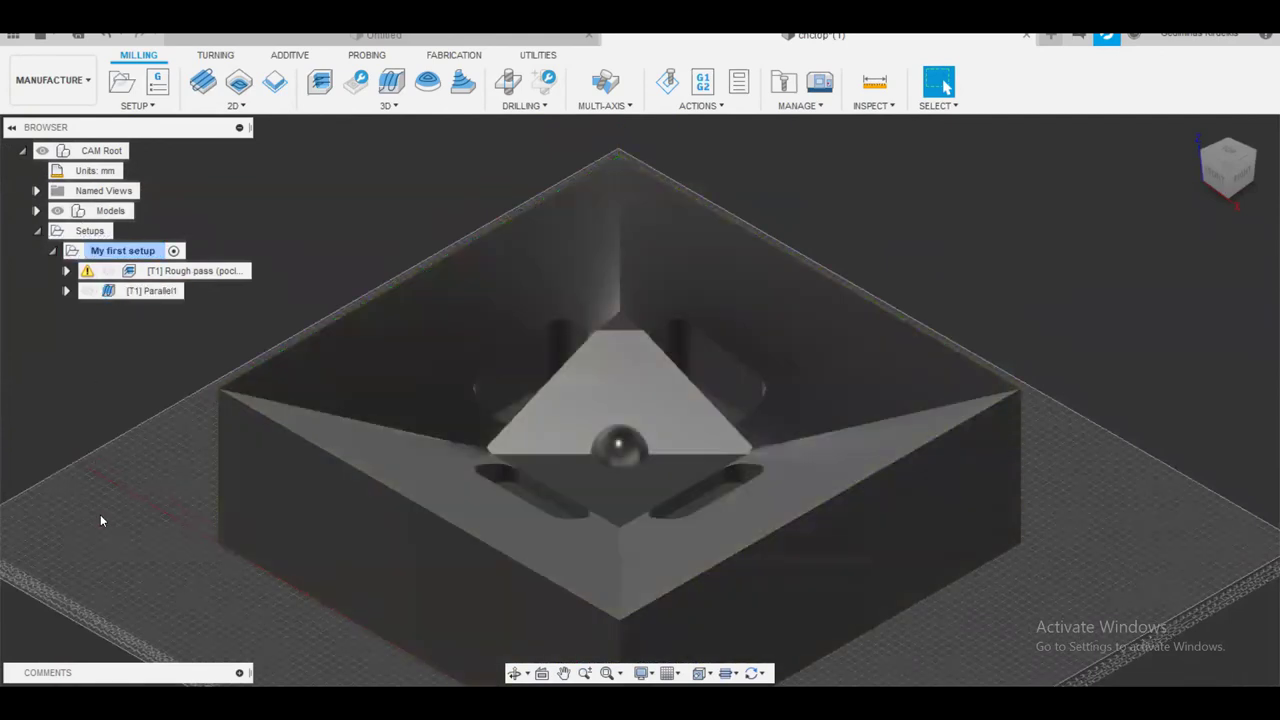
Start simulating the setup at maximum playback speed, then pause it
{"action": "left_click", "coordinate": [668, 82]}
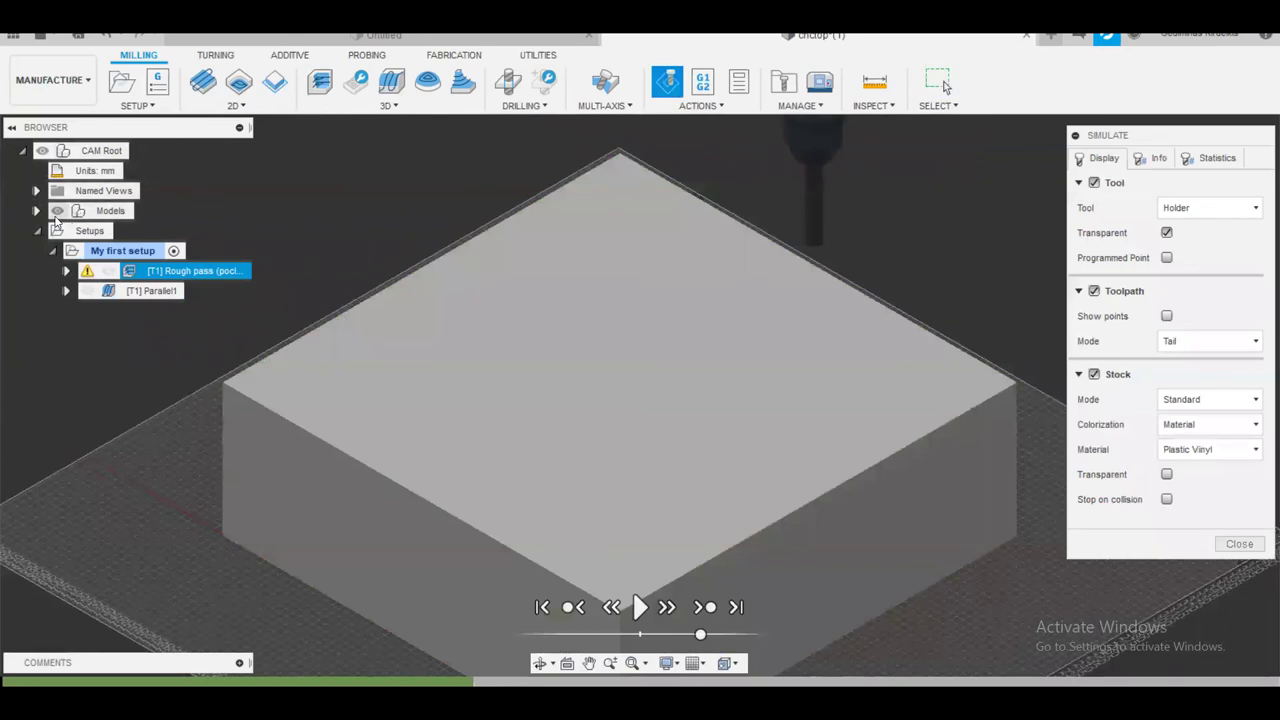
{"action": "left_click", "coordinate": [639, 607]}
{"action": "left_click_drag", "start_coordinate": [702, 634], "coordinate": [760, 635]}
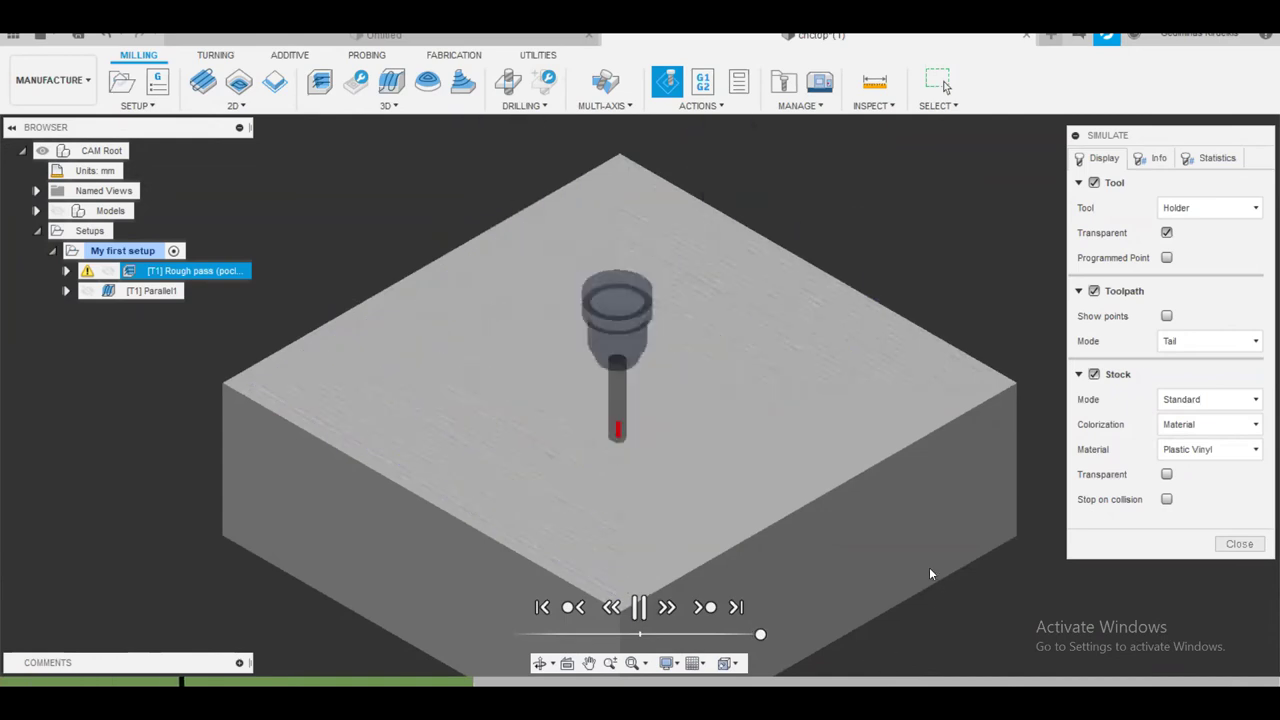
{"action": "left_click", "coordinate": [638, 608]}
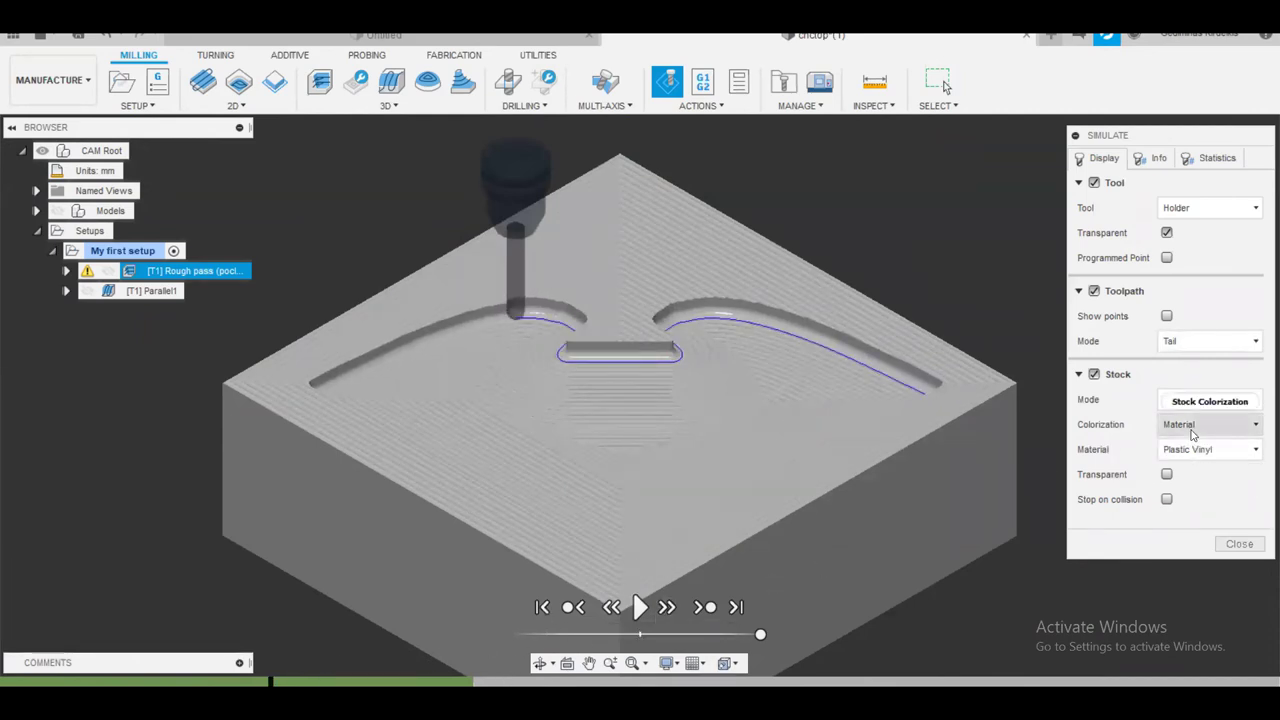
Colour the stock by operation and resume playback at a slightly reduced speed
{"action": "mouse_move", "coordinate": [1191, 433]}
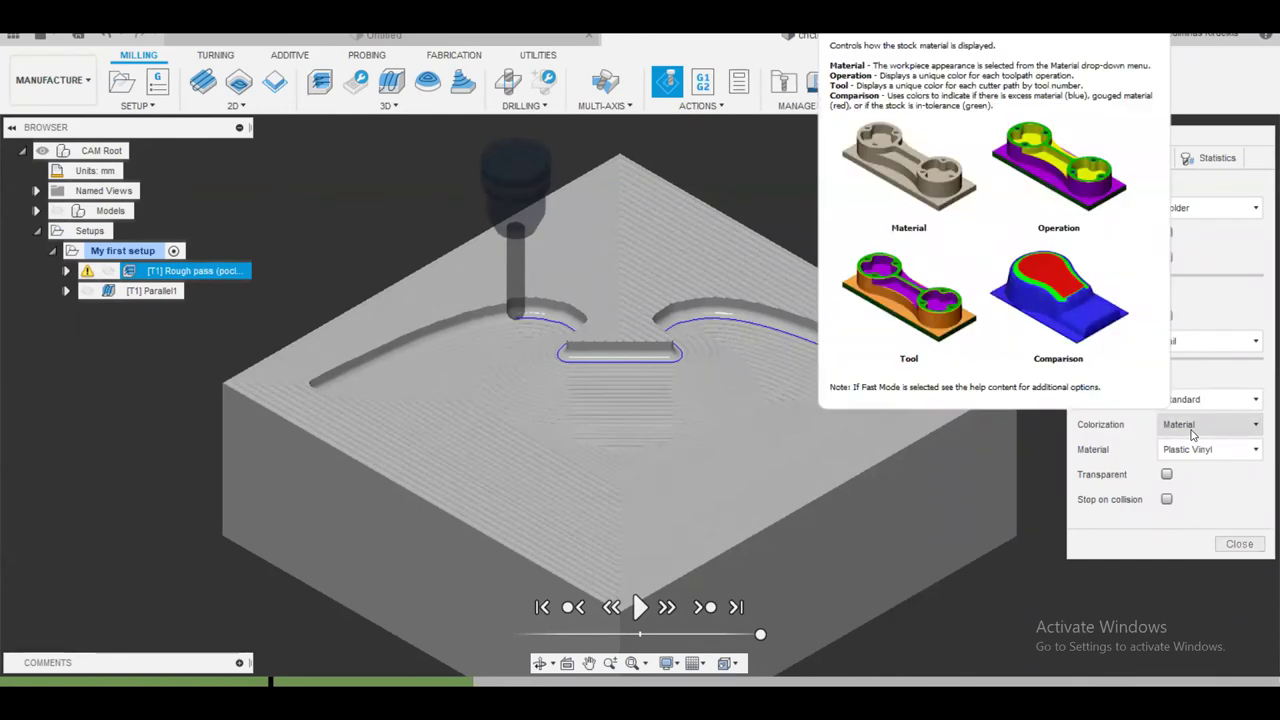
{"action": "left_click", "coordinate": [1191, 433]}
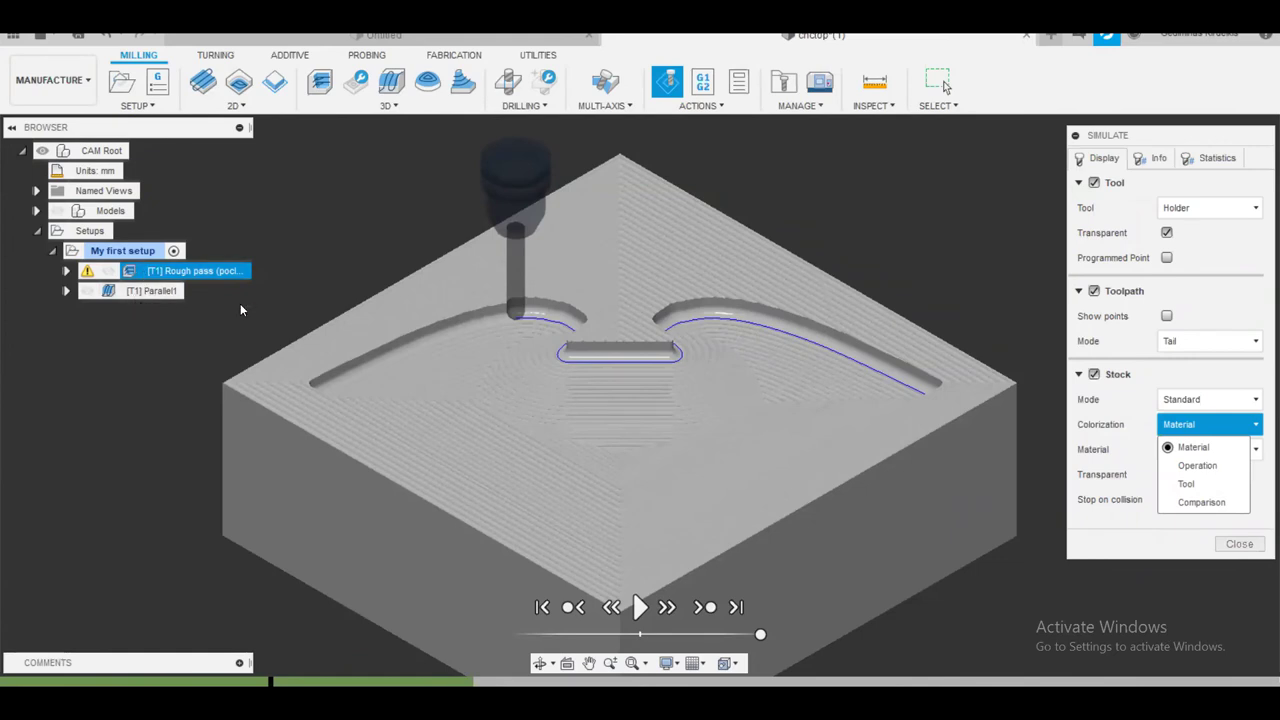
{"action": "left_click", "coordinate": [1197, 466]}
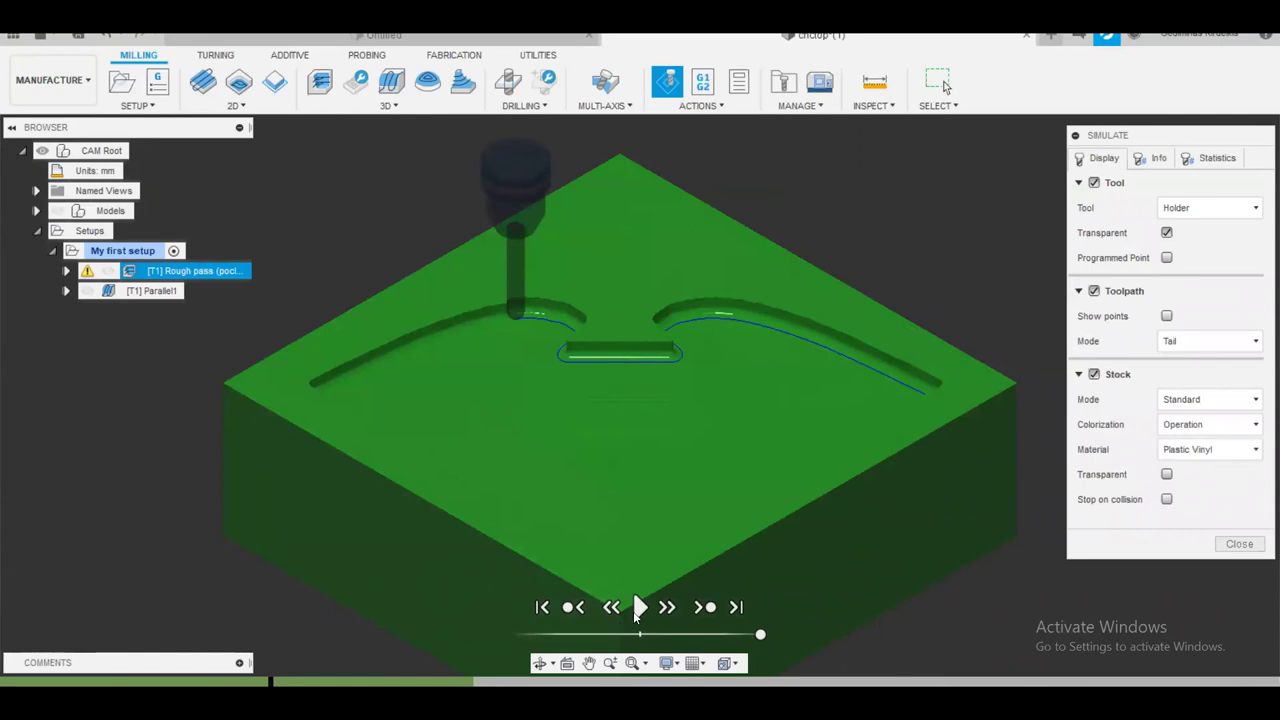
{"action": "left_click", "coordinate": [637, 609]}
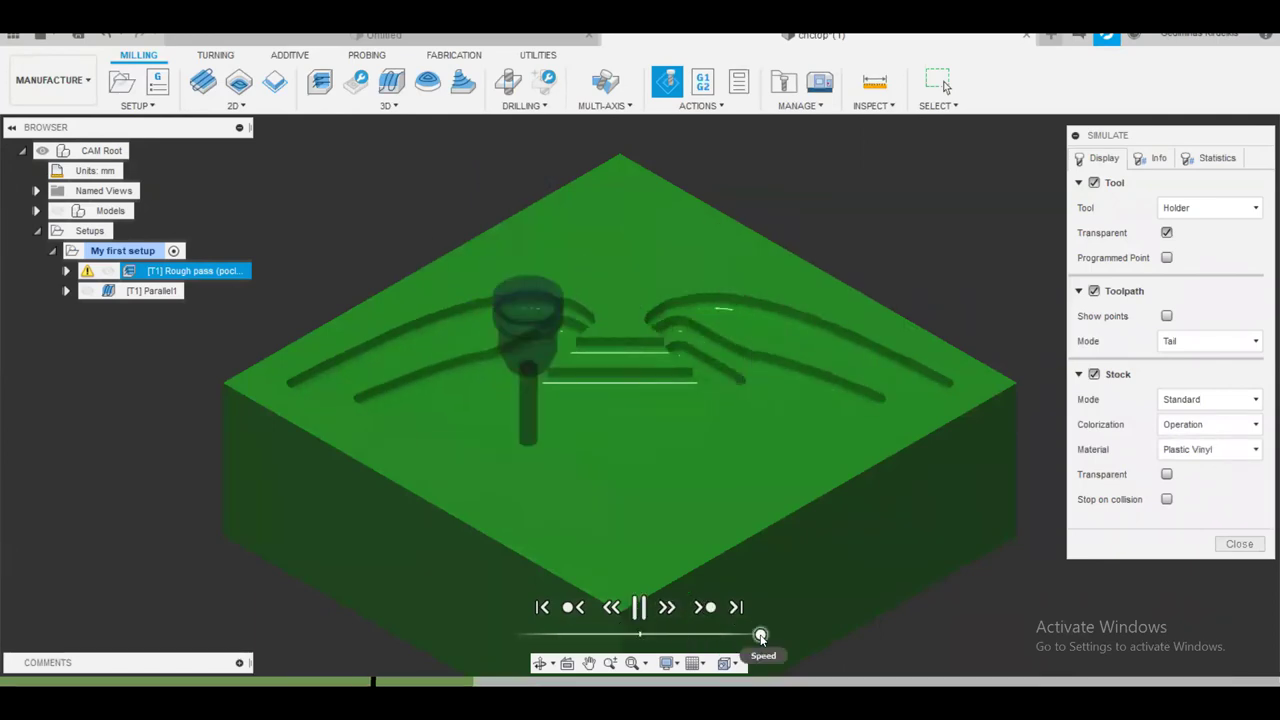
{"action": "left_click_drag", "start_coordinate": [737, 638], "coordinate": [713, 643]}
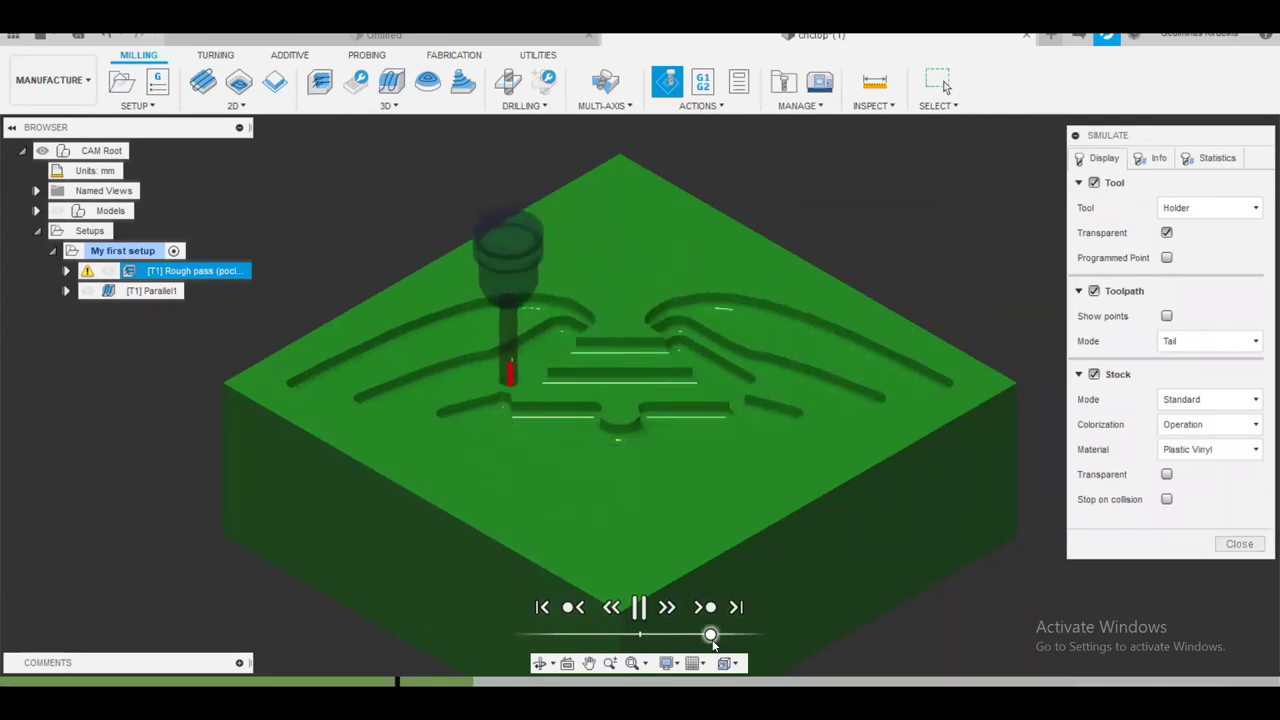
{"action": "left_click_drag", "start_coordinate": [711, 636], "coordinate": [740, 636]}
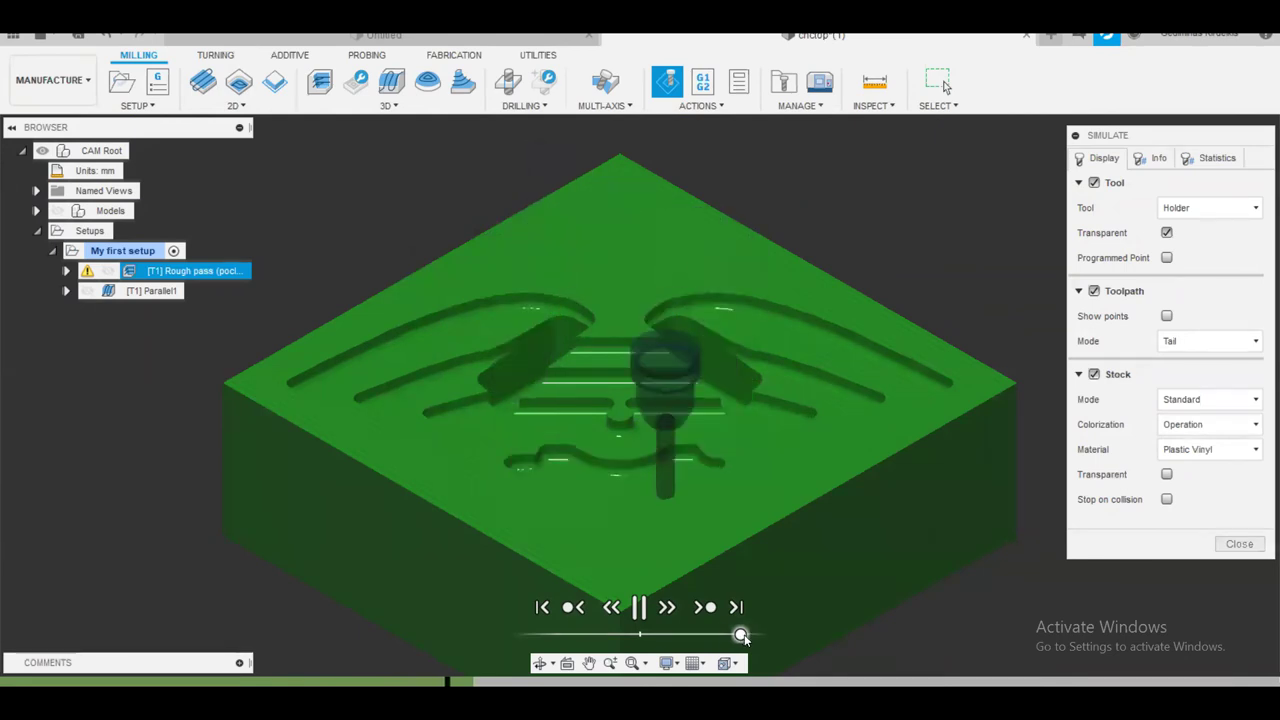
{"action": "left_click_drag", "start_coordinate": [741, 636], "coordinate": [690, 636]}
Pan and orbit around the stock to watch the Parallel finishing pass cut
{"action": "scroll", "coordinate": [532, 521], "scroll_direction": "up", "scroll_amount": 5}
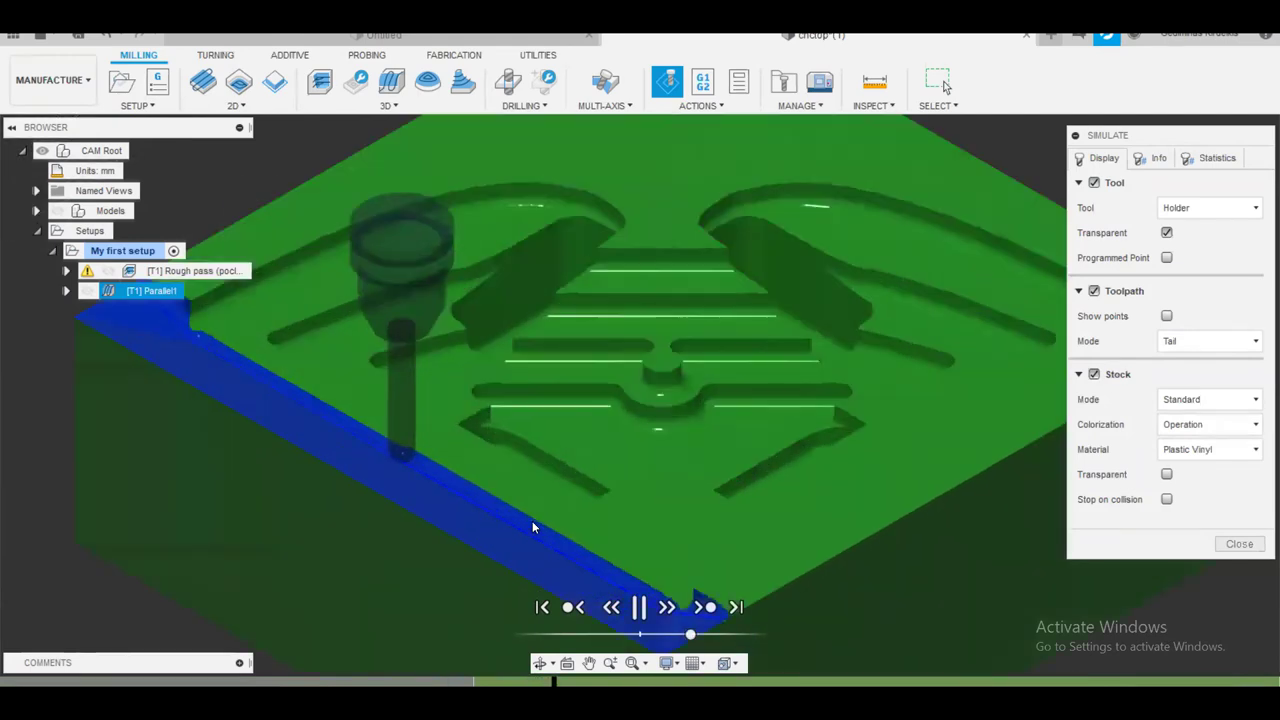
{"action": "middle_click_drag", "start_coordinate": [517, 459], "coordinate": [653, 316]}
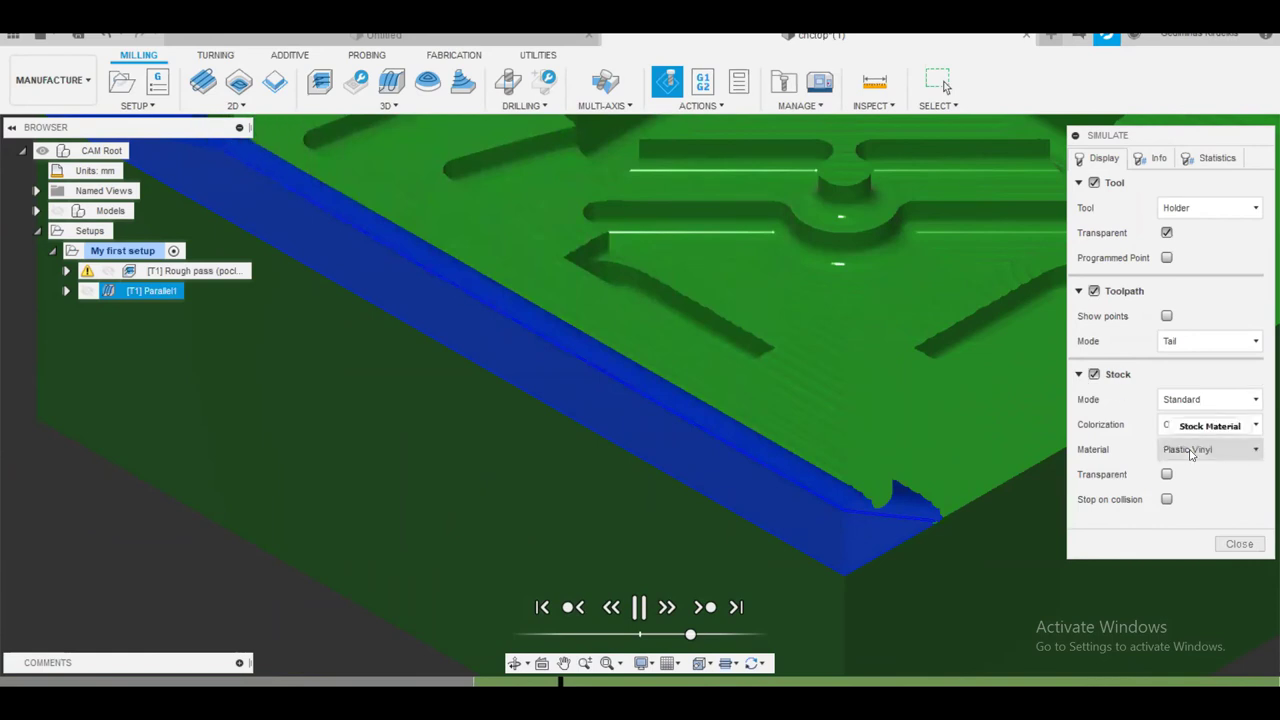
{"action": "middle_click_drag", "start_coordinate": [781, 289], "coordinate": [697, 432], "text": "shift"}
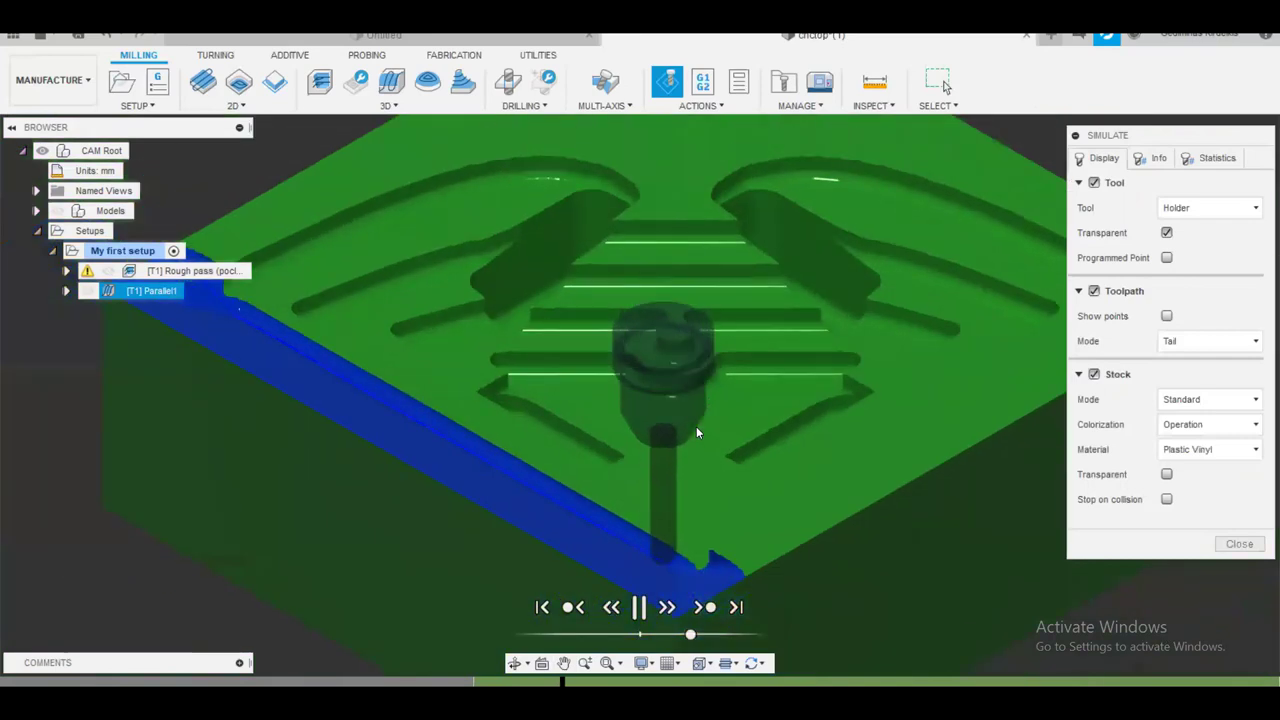
{"action": "scroll", "coordinate": [782, 348], "scroll_direction": "down", "scroll_amount": 5}
{"action": "middle_click_drag", "start_coordinate": [782, 348], "coordinate": [670, 492], "text": "shift"}
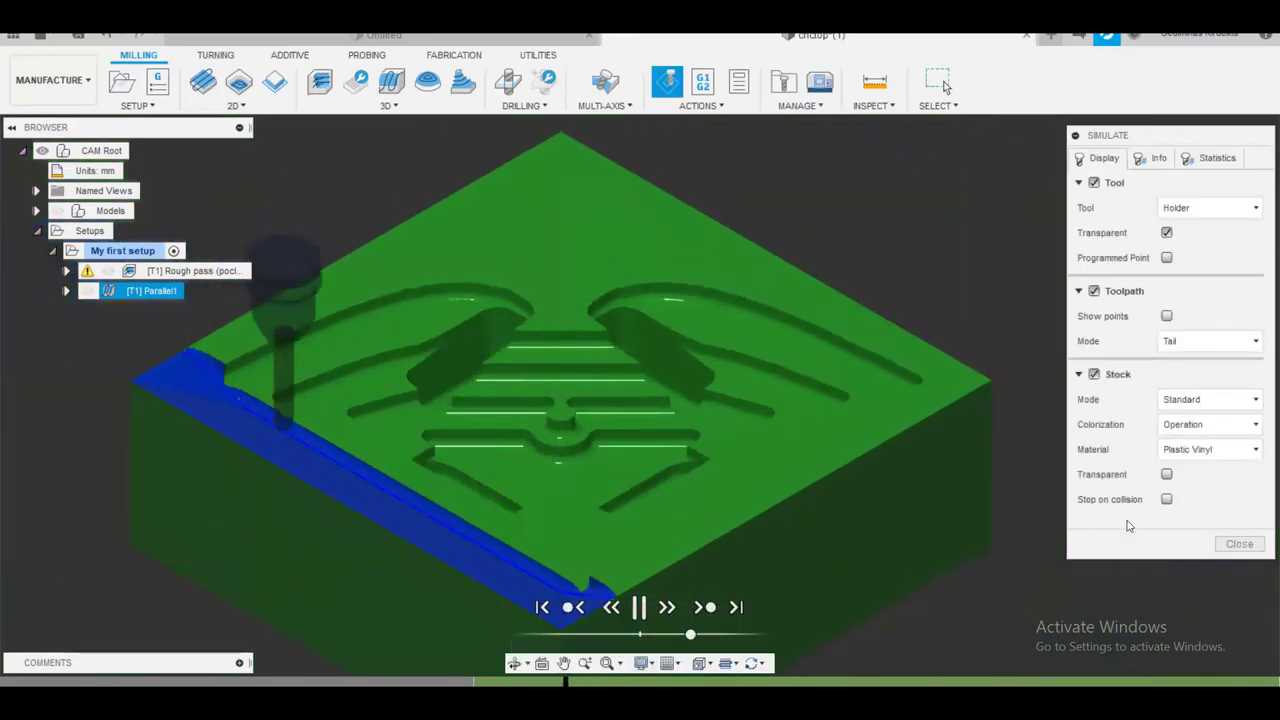
Enable Stop on collision and let the simulation finish, zooming in to inspect the stock
{"action": "left_click", "coordinate": [1166, 499]}
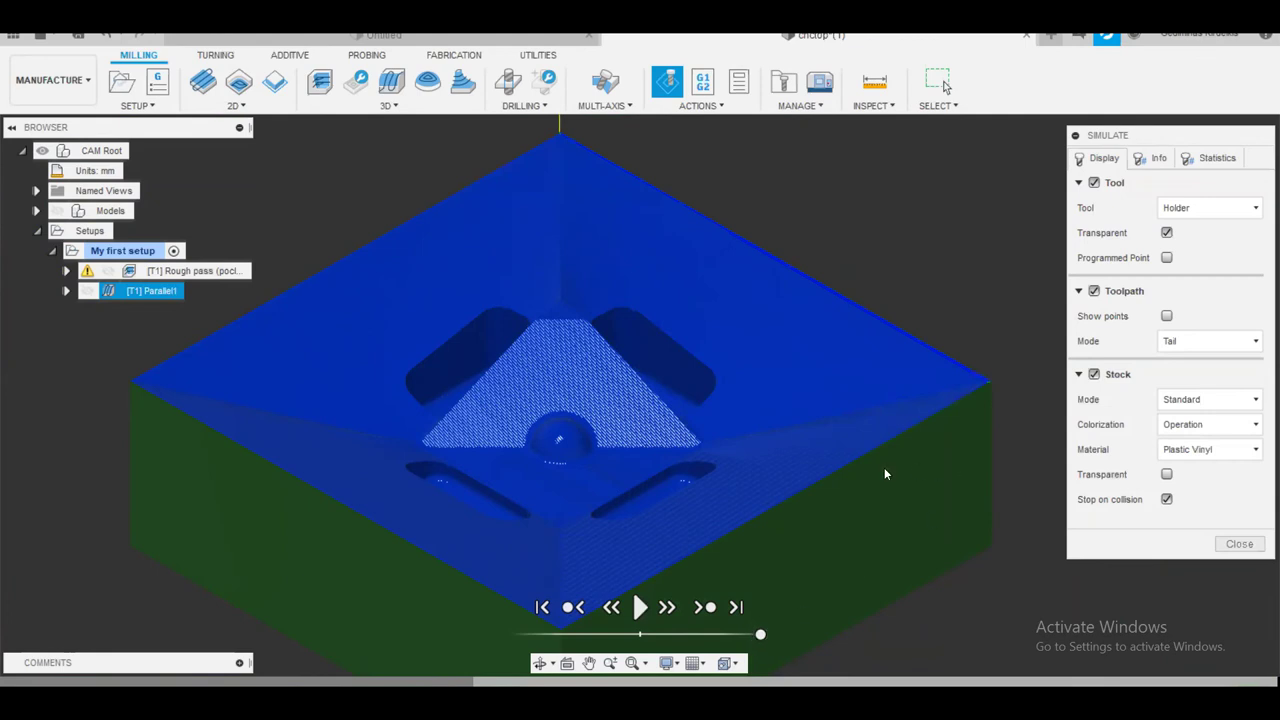
{"action": "middle_click_drag", "start_coordinate": [634, 371], "coordinate": [701, 334], "text": "shift"}
{"action": "scroll", "coordinate": [701, 334], "scroll_direction": "up", "scroll_amount": 5}
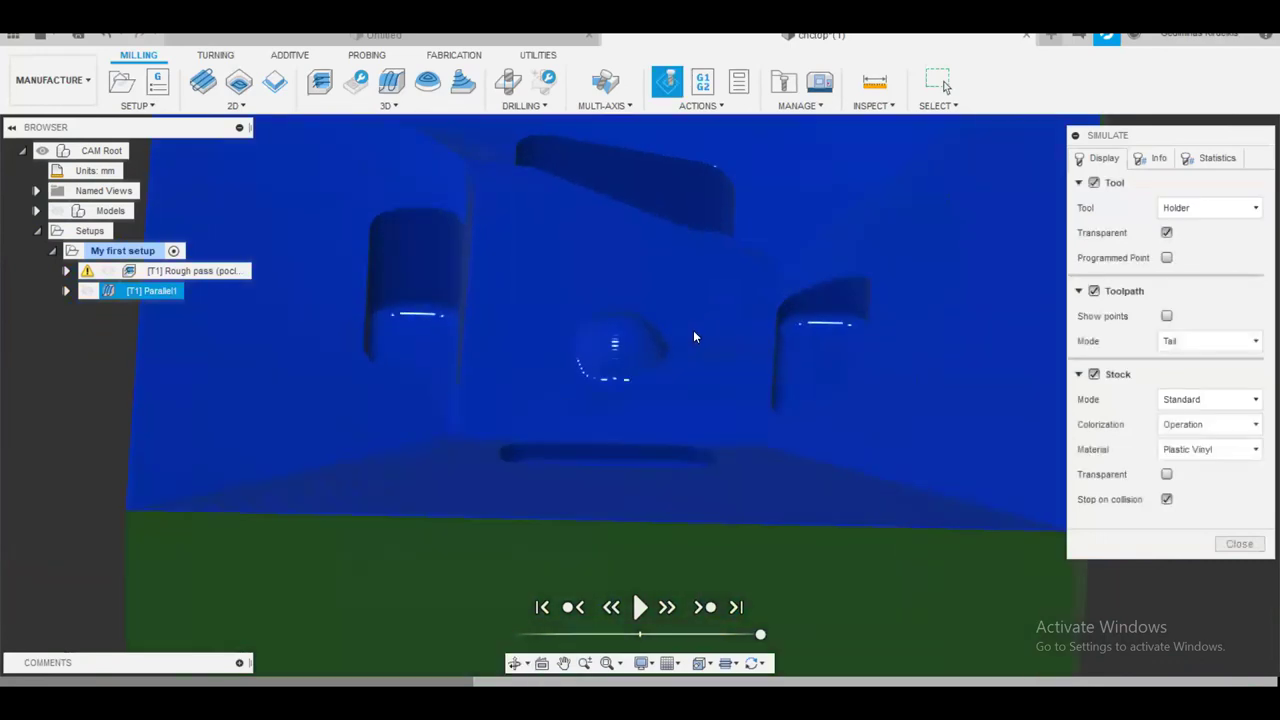
{"action": "scroll", "coordinate": [604, 361], "scroll_direction": "up", "scroll_amount": 2}
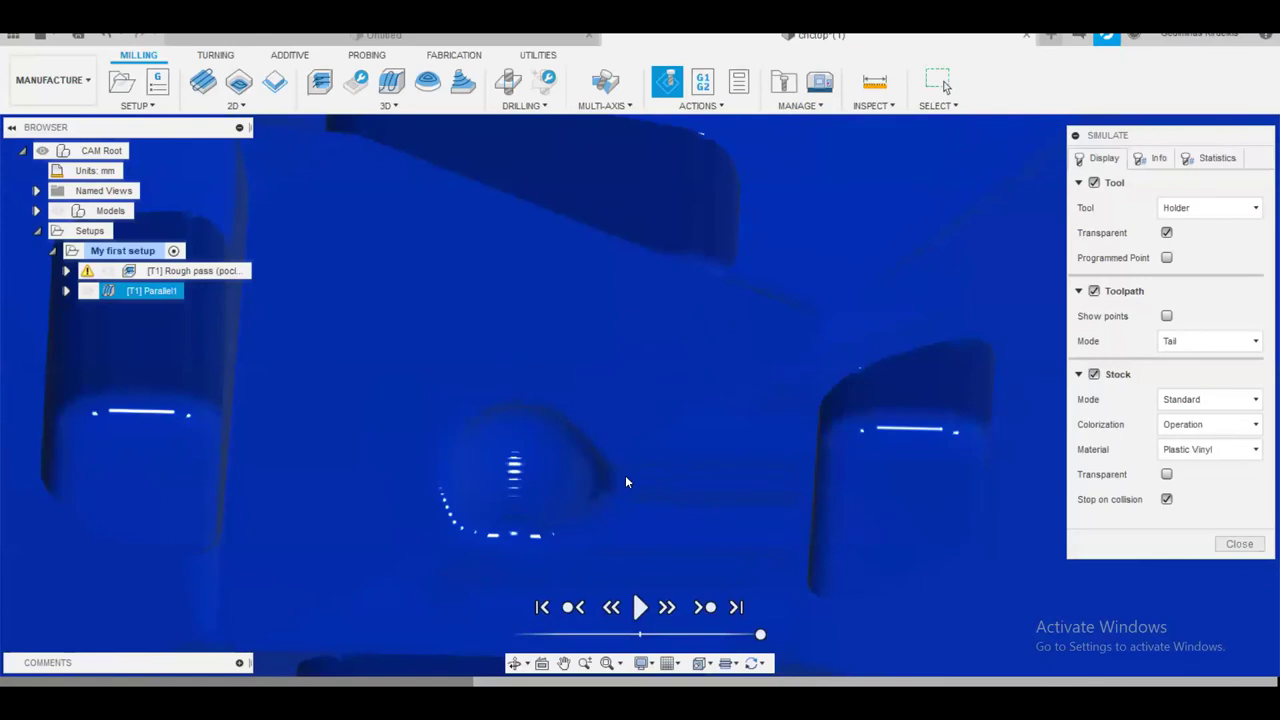
{"action": "scroll", "coordinate": [624, 494], "scroll_direction": "down", "scroll_amount": 4}
{"action": "middle_click_drag", "start_coordinate": [624, 494], "coordinate": [652, 428]}
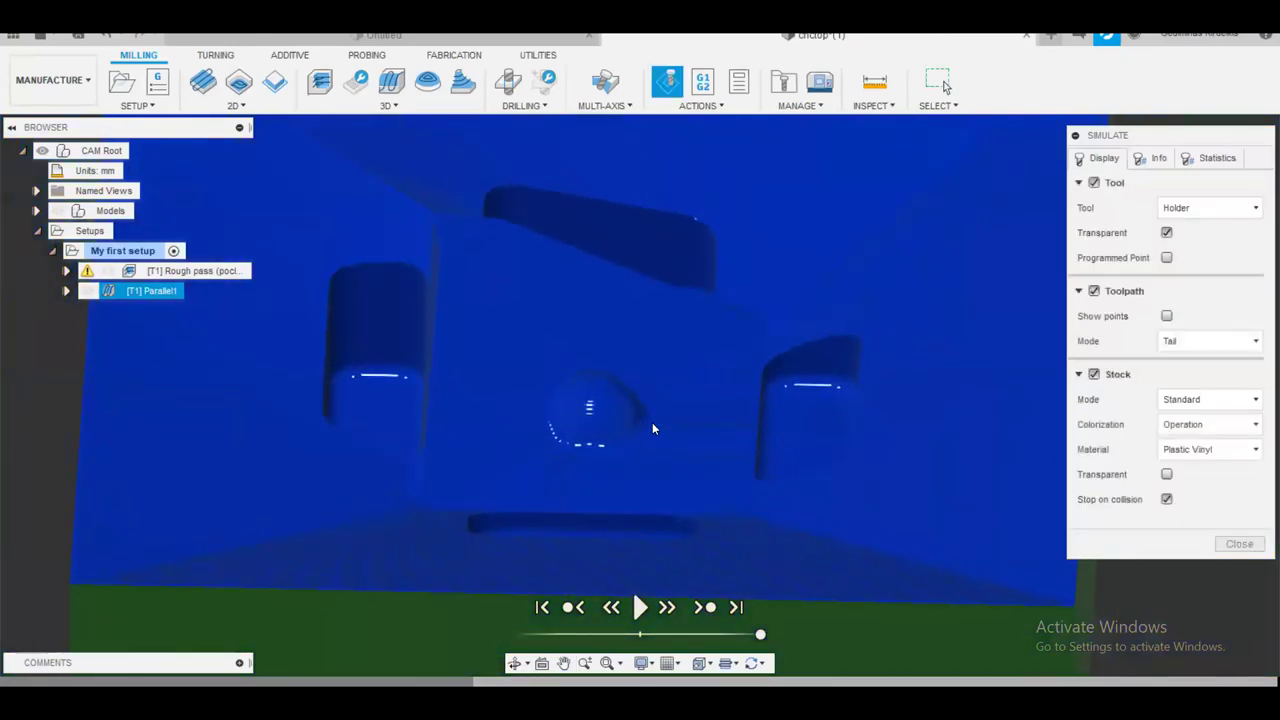
Check the 1:55:42 machining time under Statistics, then return to the Display tab
{"action": "left_click", "coordinate": [1219, 158]}
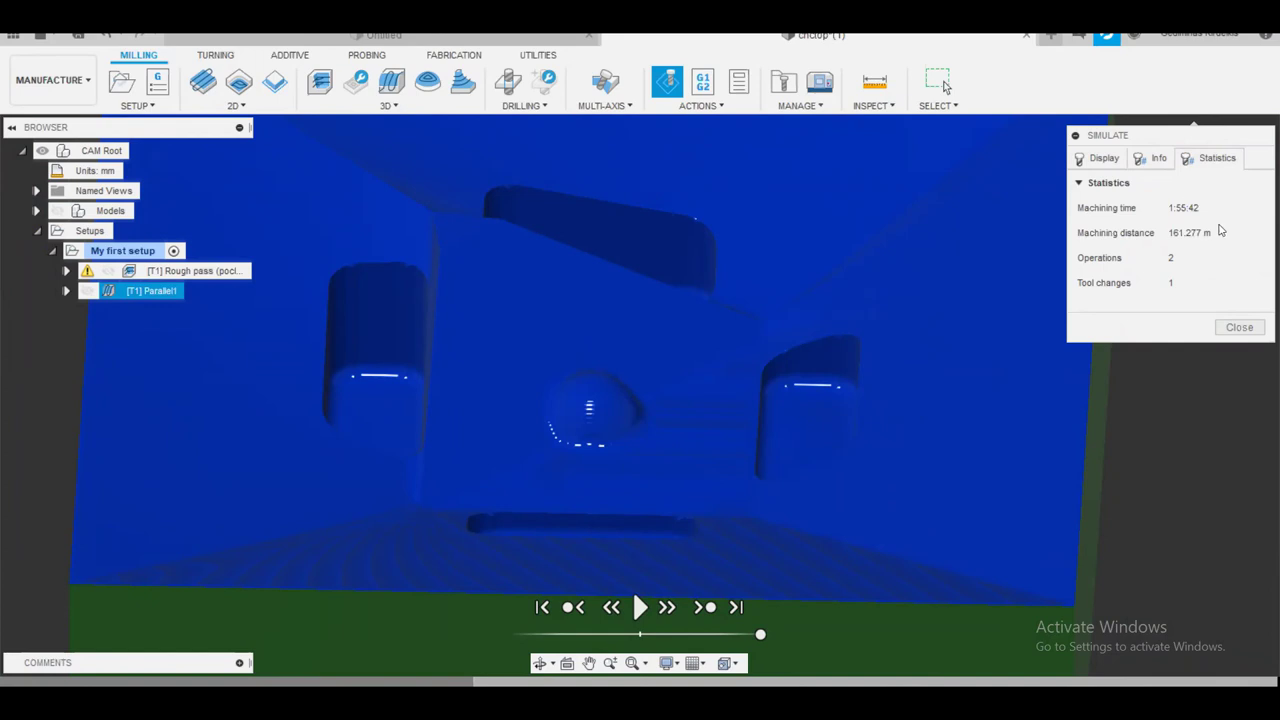
{"action": "left_click", "coordinate": [1104, 158]}
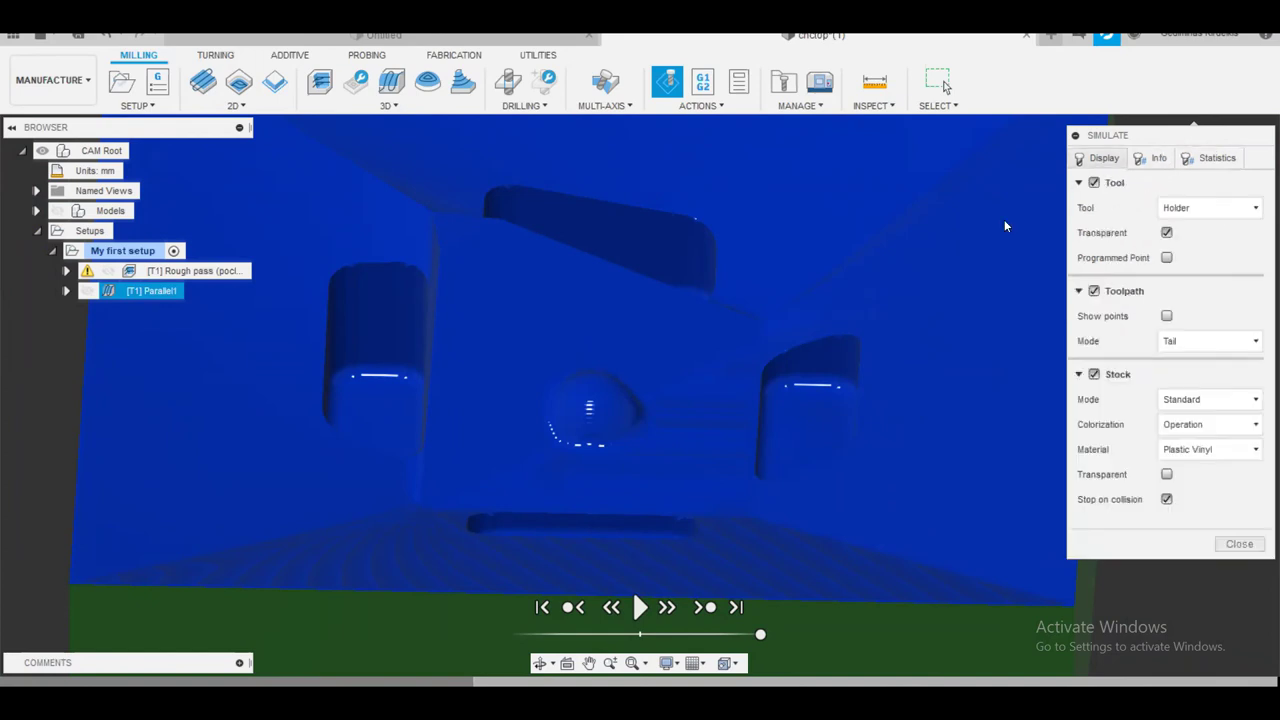
{"action": "scroll", "coordinate": [630, 362], "scroll_direction": "down", "scroll_amount": 5}
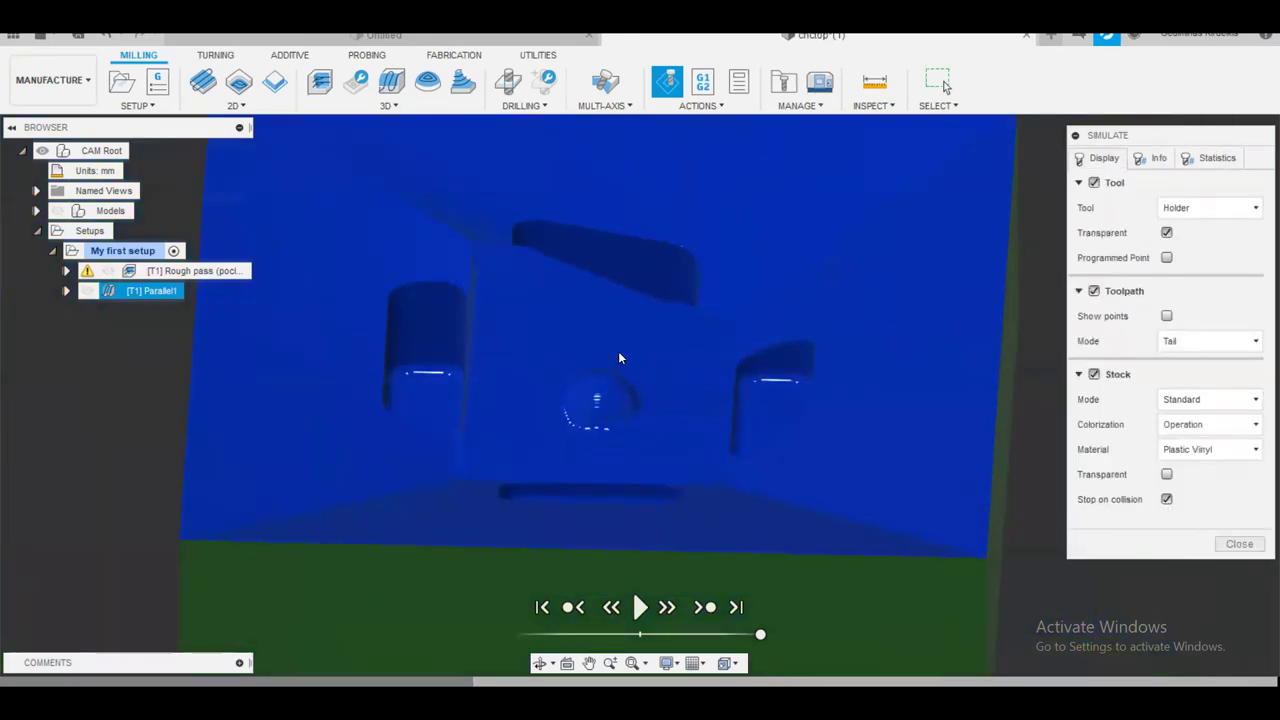
{"action": "scroll", "coordinate": [619, 358], "scroll_direction": "down", "scroll_amount": 3}
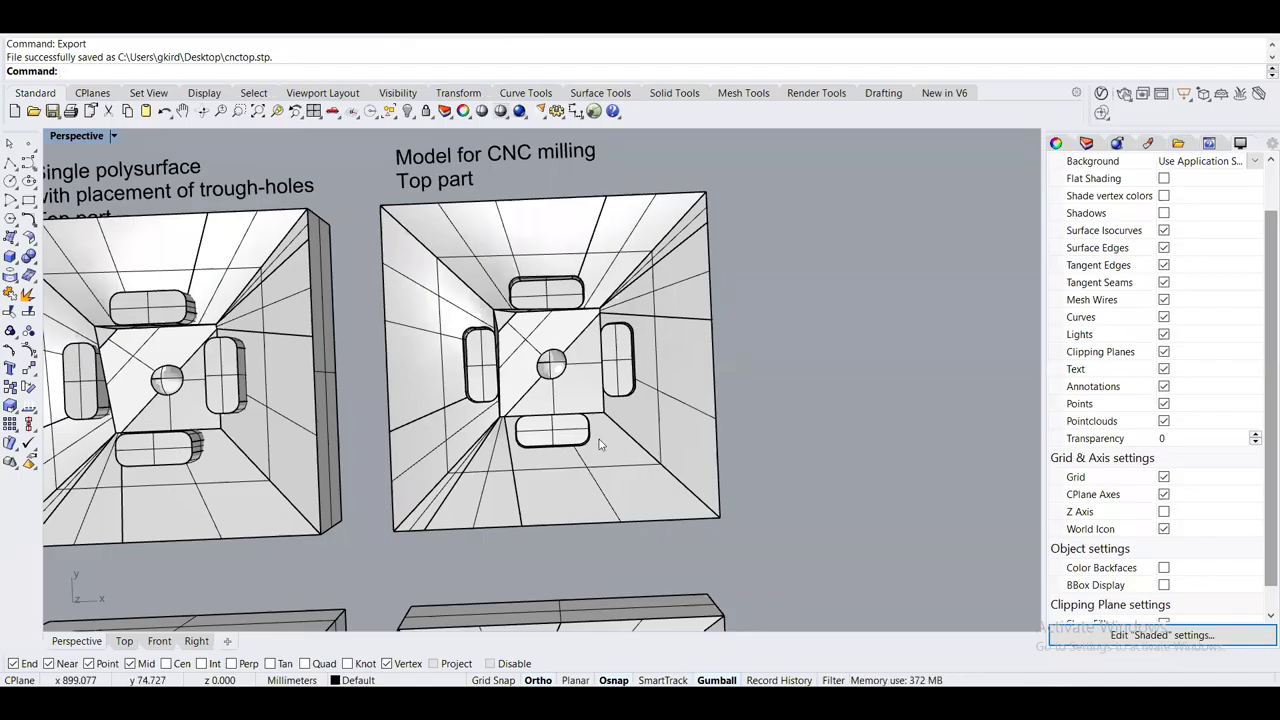
{"action": "scroll", "coordinate": [599, 439], "scroll_direction": "down", "scroll_amount": 3}
{"action": "middle_click", "coordinate": [784, 497]}
{"action": "right_click_drag", "start_coordinate": [780, 366], "coordinate": [601, 570]}
{"action": "left_click", "coordinate": [602, 570]}
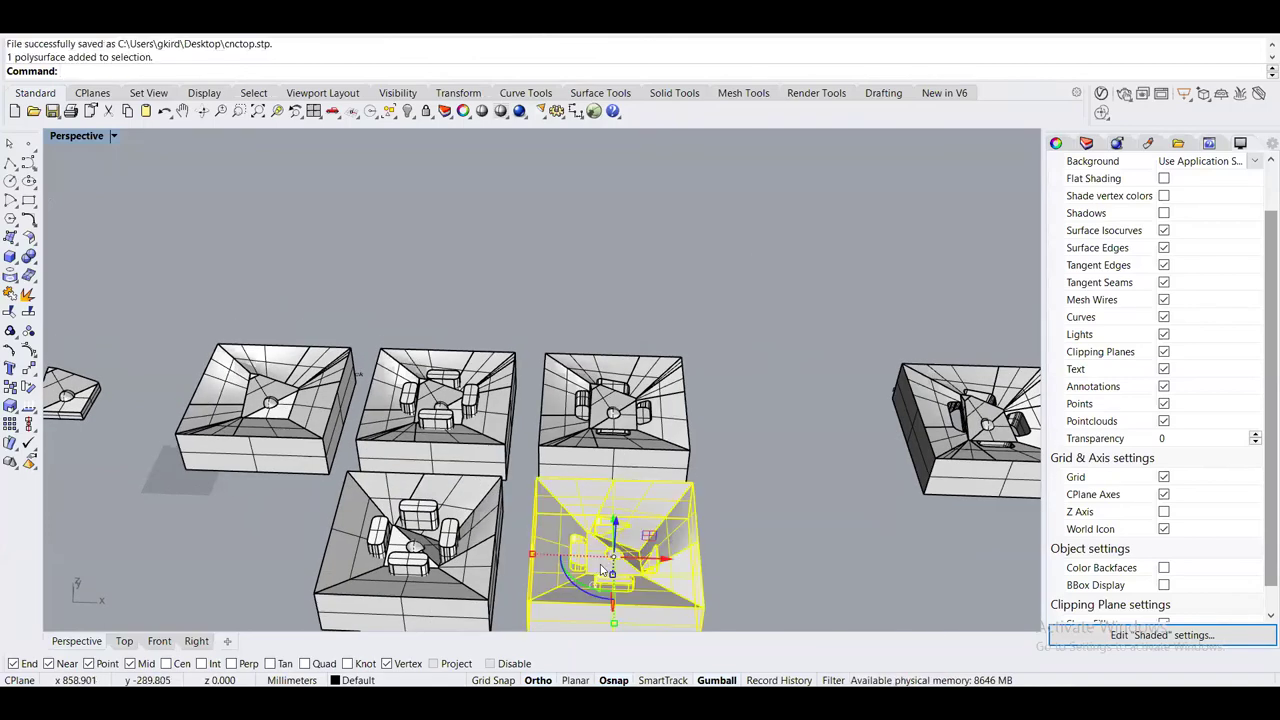
{"action": "type", "text": "ZS"}
{"action": "key", "text": "Return"}
{"action": "key", "text": "Escape"}
{"action": "right_click_drag", "start_coordinate": [892, 309], "coordinate": [840, 330]}
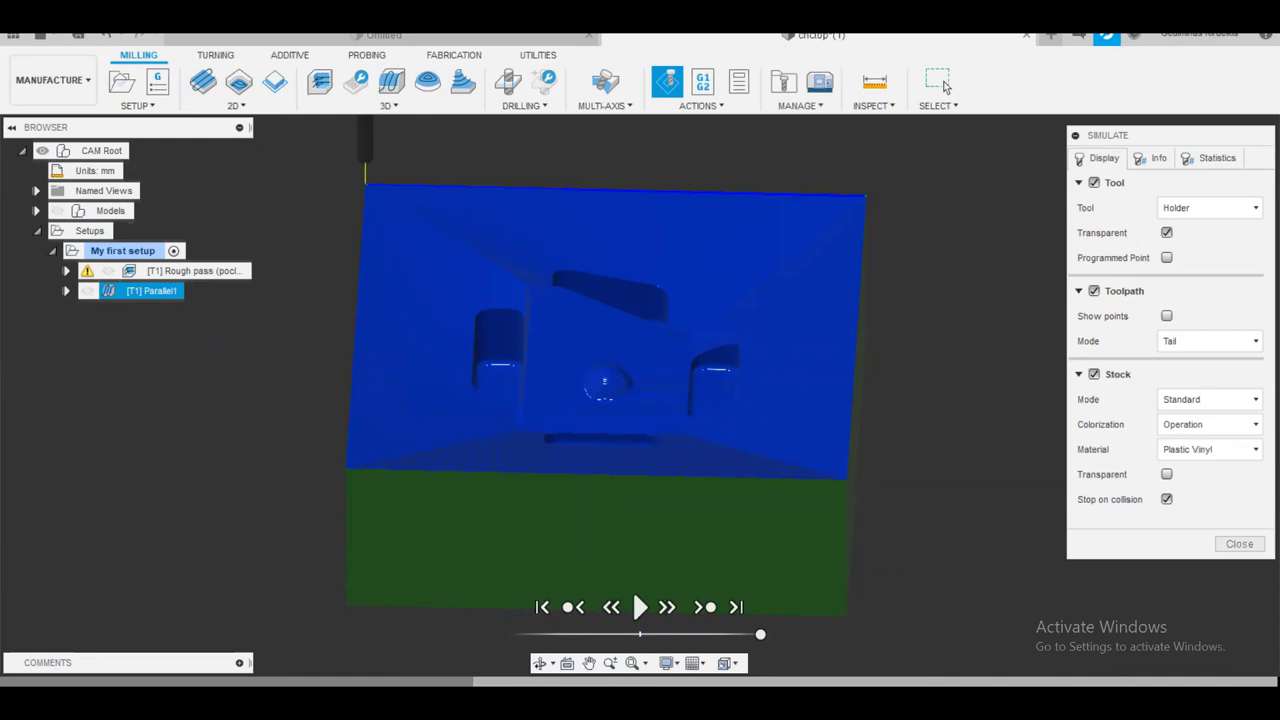
{"action": "mouse_move", "coordinate": [1054, 704]}
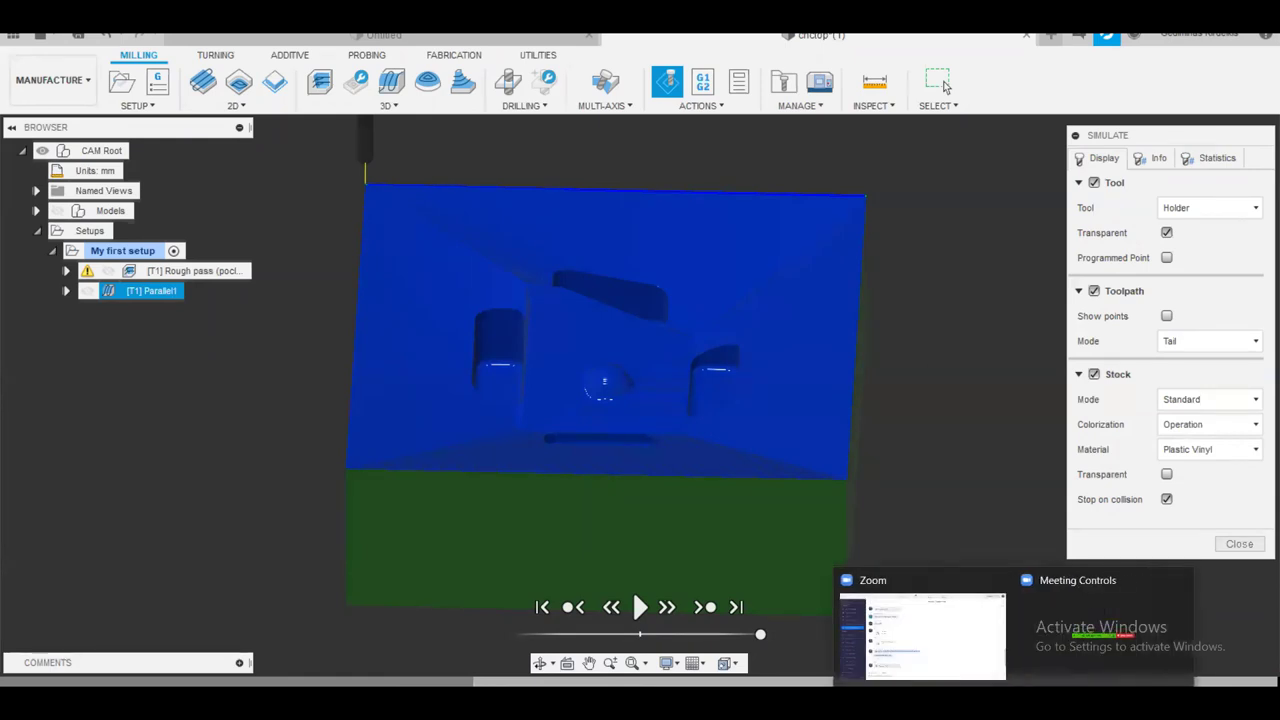
Switch to the Rhino CNC.3dm window and orbit around the mold models to inspect them
{"action": "left_click", "coordinate": [1052, 640]}
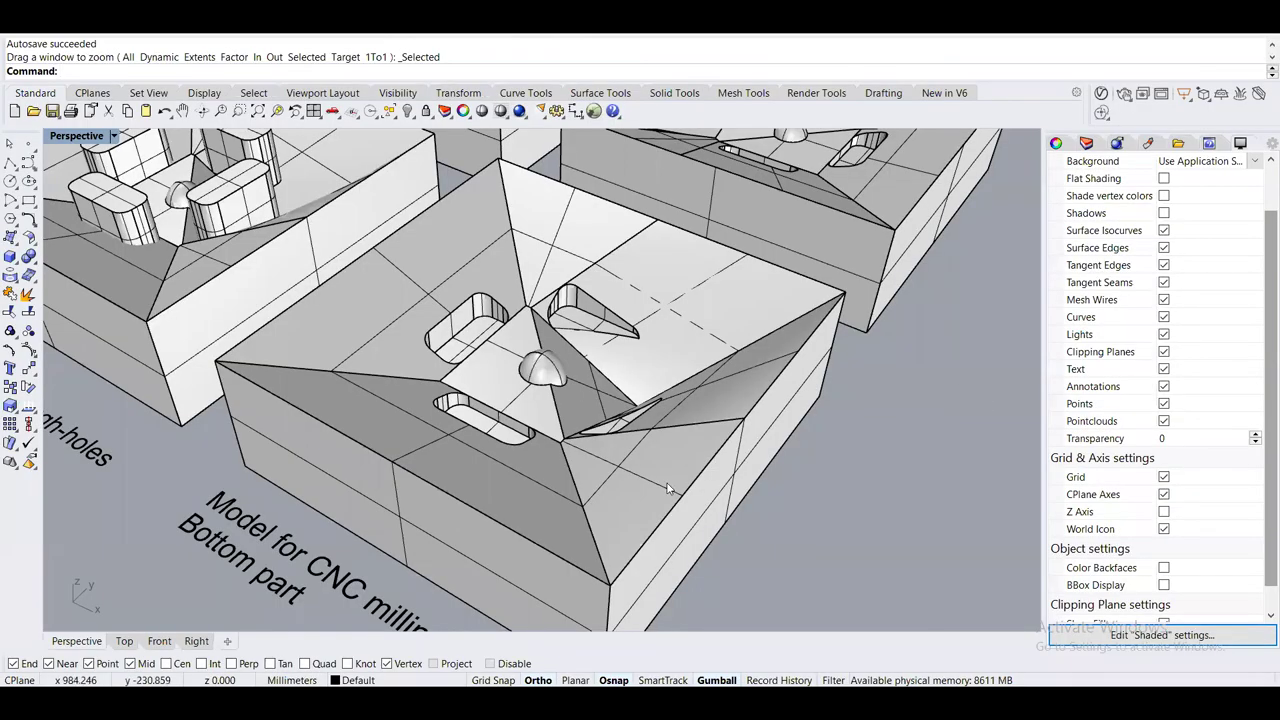
{"action": "scroll", "coordinate": [662, 490], "scroll_direction": "down", "scroll_amount": 3}
{"action": "scroll", "coordinate": [662, 490], "scroll_direction": "down", "scroll_amount": 3}
{"action": "right_click_drag", "start_coordinate": [740, 486], "coordinate": [567, 334]}
{"action": "scroll", "coordinate": [640, 385], "scroll_direction": "up", "scroll_amount": 5}
{"action": "scroll", "coordinate": [600, 350], "scroll_direction": "up", "scroll_amount": 5}
{"action": "scroll", "coordinate": [567, 334], "scroll_direction": "down", "scroll_amount": 5}
{"action": "right_click_drag", "start_coordinate": [487, 203], "coordinate": [660, 421]}
{"action": "scroll", "coordinate": [570, 510], "scroll_direction": "up", "scroll_amount": 8}
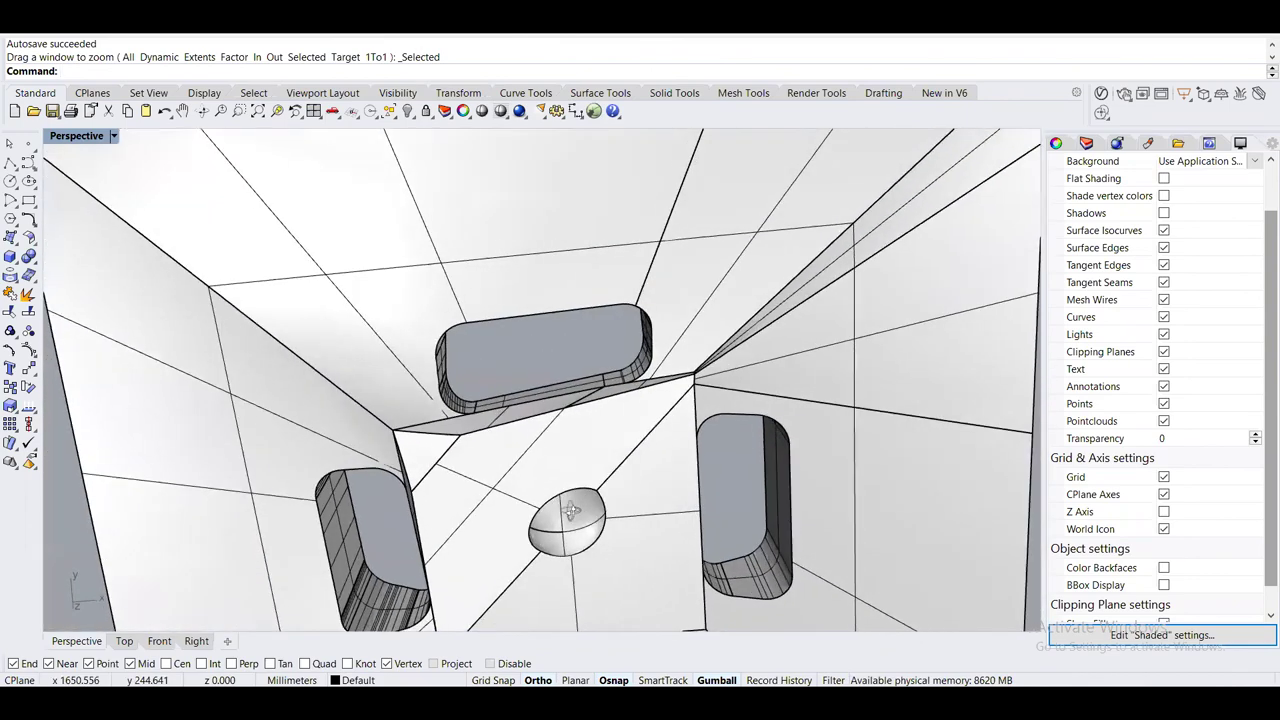
{"action": "scroll", "coordinate": [570, 510], "scroll_direction": "down", "scroll_amount": 5}
{"action": "right_click_drag", "start_coordinate": [570, 510], "coordinate": [542, 174]}
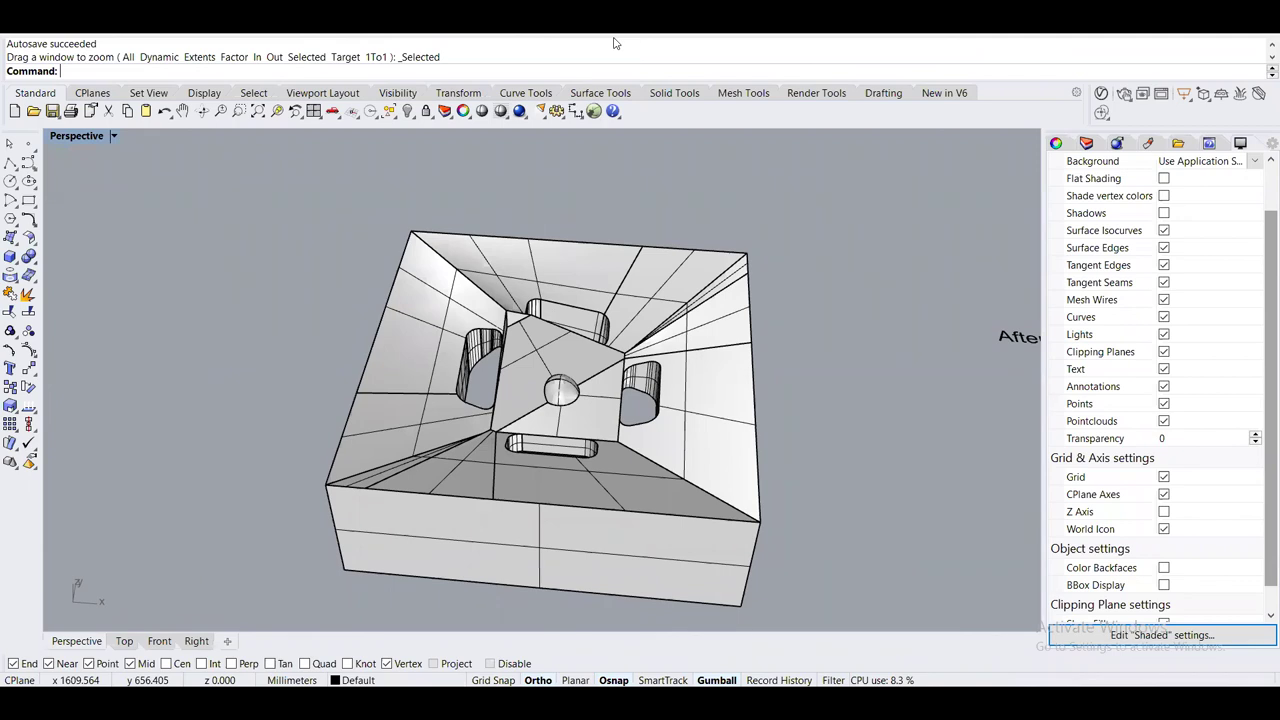
{"action": "scroll", "coordinate": [817, 295], "scroll_direction": "down", "scroll_amount": 6}
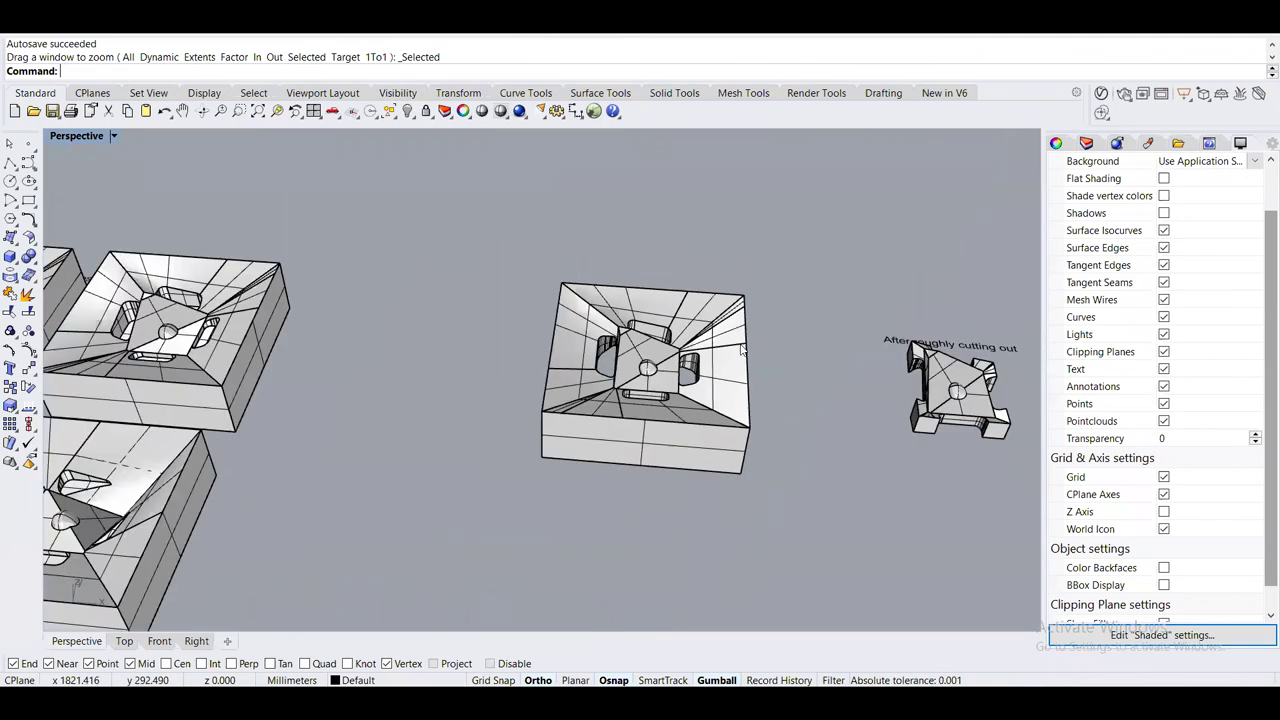
{"action": "right_click_drag", "start_coordinate": [586, 391], "coordinate": [584, 418]}
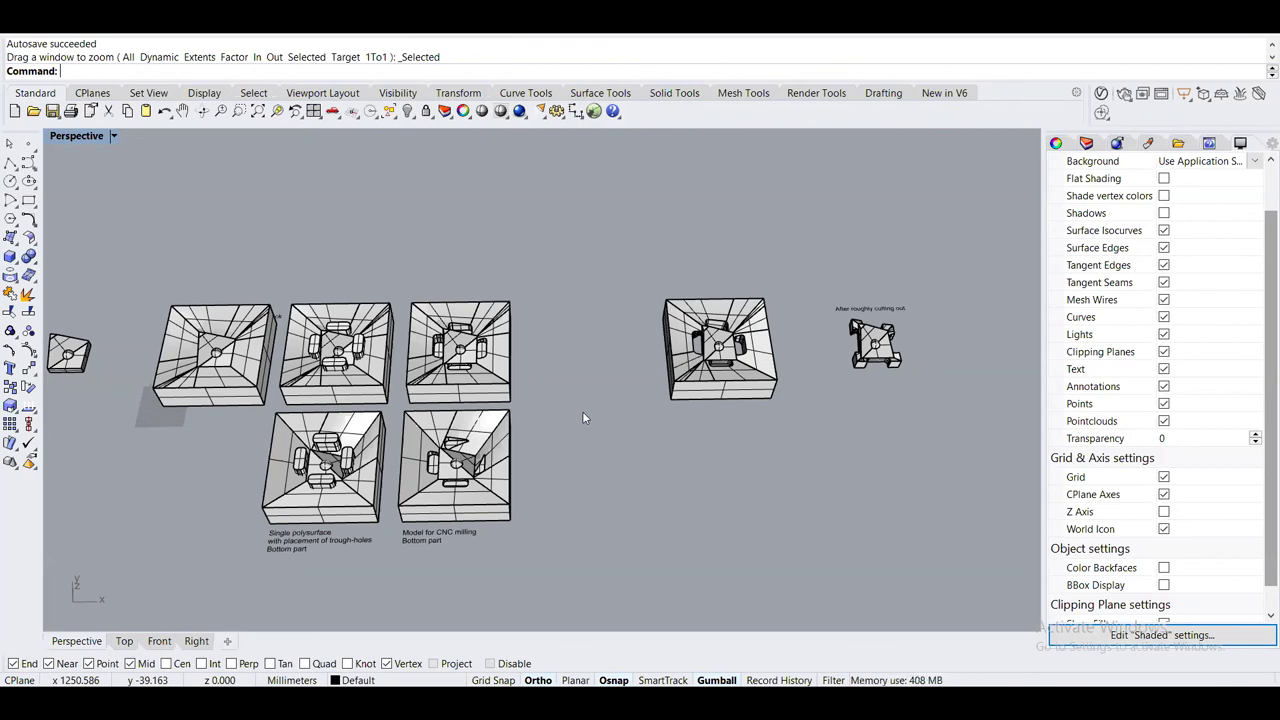
{"action": "scroll", "coordinate": [482, 526], "scroll_direction": "up", "scroll_amount": 6}
Select the 'Model for CNC milling' bottom part and drag it away from the other models
{"action": "left_click", "coordinate": [617, 332]}
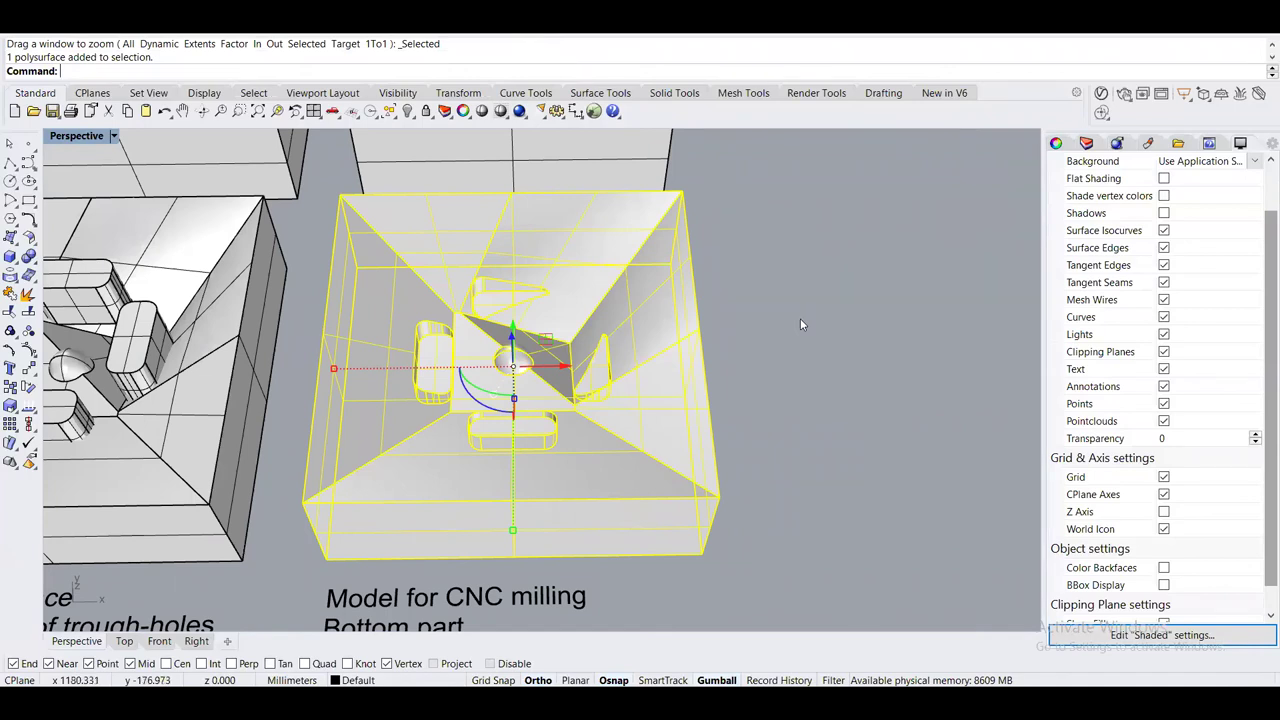
{"action": "scroll", "coordinate": [800, 318], "scroll_direction": "down", "scroll_amount": 8}
{"action": "left_click", "coordinate": [707, 217]}
{"action": "right_click_drag", "start_coordinate": [707, 217], "coordinate": [507, 507], "text": "shift"}
{"action": "left_click_drag", "start_coordinate": [507, 507], "coordinate": [777, 277]}
{"action": "scroll", "coordinate": [497, 337], "scroll_direction": "up", "scroll_amount": 1}
{"action": "scroll", "coordinate": [497, 337], "scroll_direction": "up", "scroll_amount": 3}
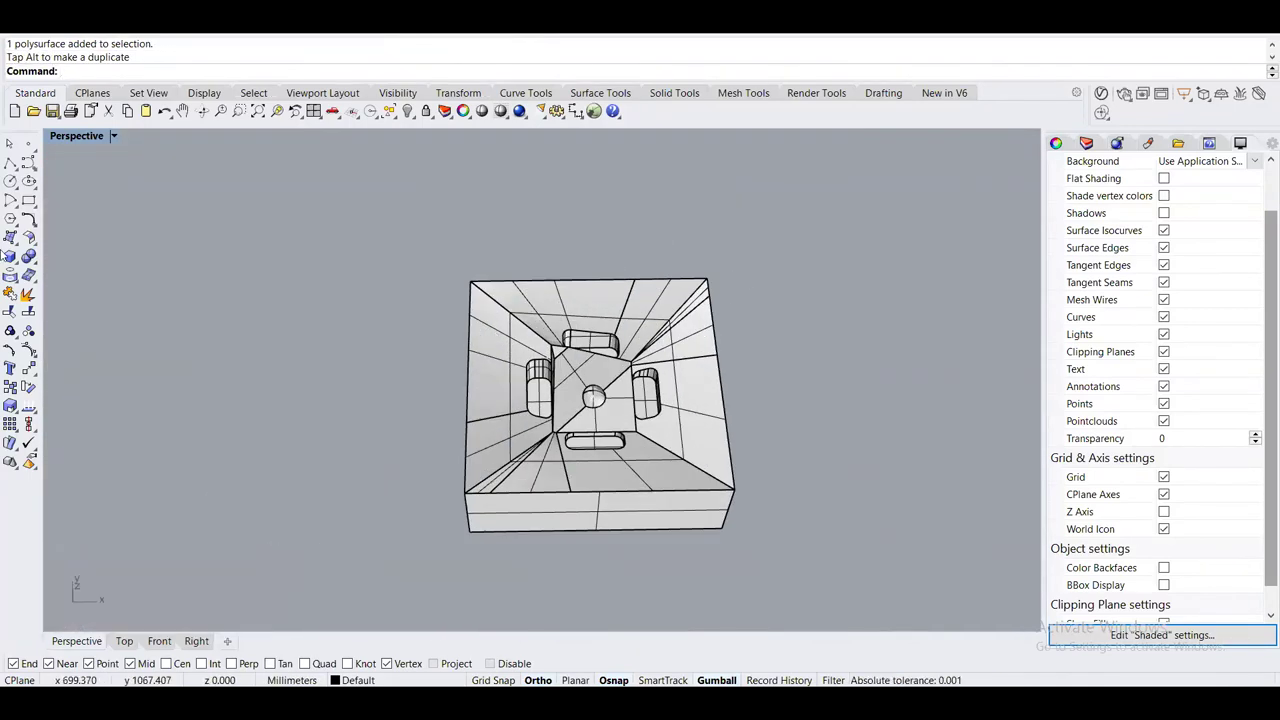
Draw two rectangles, snapping first corners to the block's lower-left and right bottom vertices
{"action": "left_click", "coordinate": [28, 201]}
{"action": "right_click_drag", "start_coordinate": [450, 460], "coordinate": [440, 378]}
{"action": "left_click", "coordinate": [438, 378]}
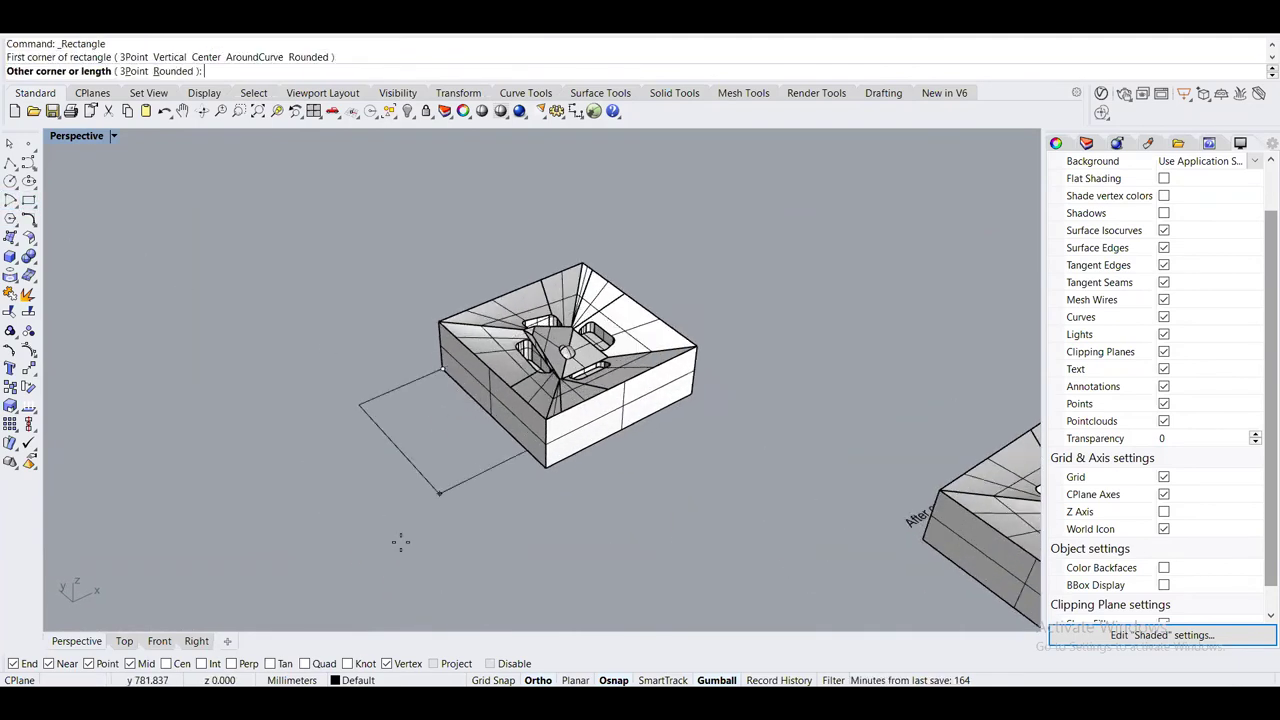
{"action": "key", "text": "Escape"}
{"action": "key", "text": "Return"}
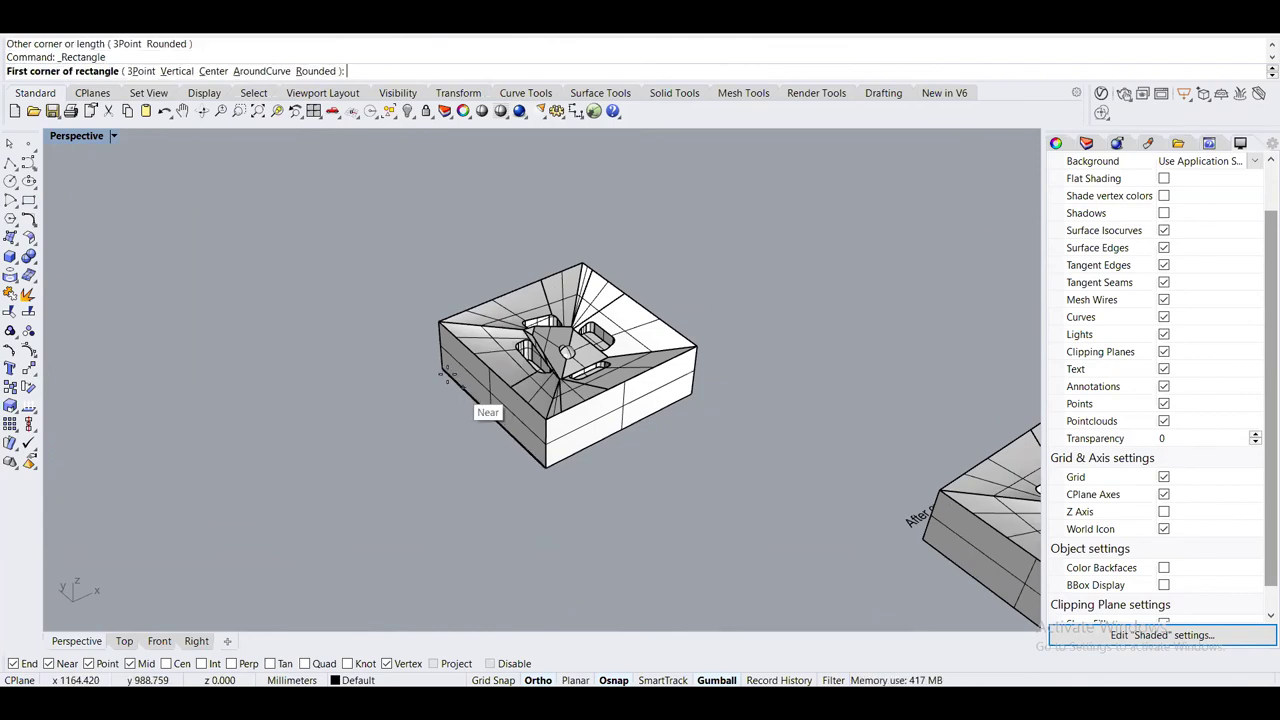
{"action": "left_click", "coordinate": [452, 396]}
{"action": "key", "text": "Return"}
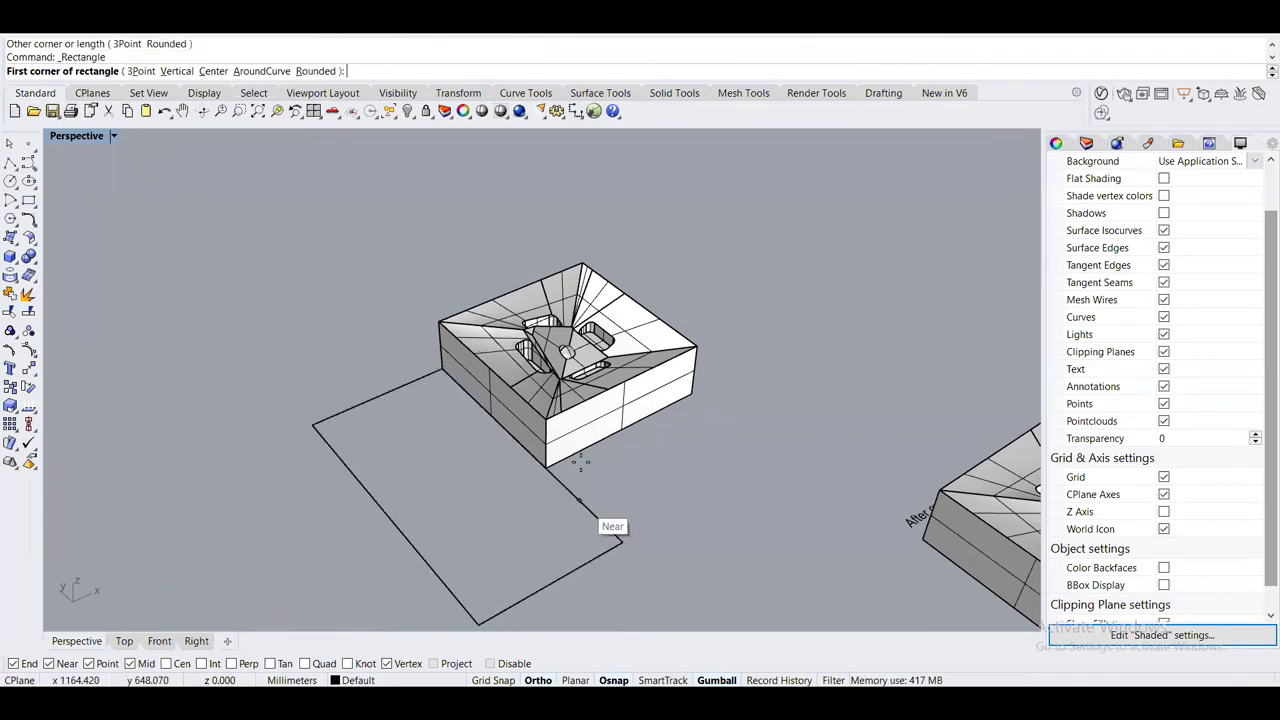
{"action": "left_click", "coordinate": [692, 394]}
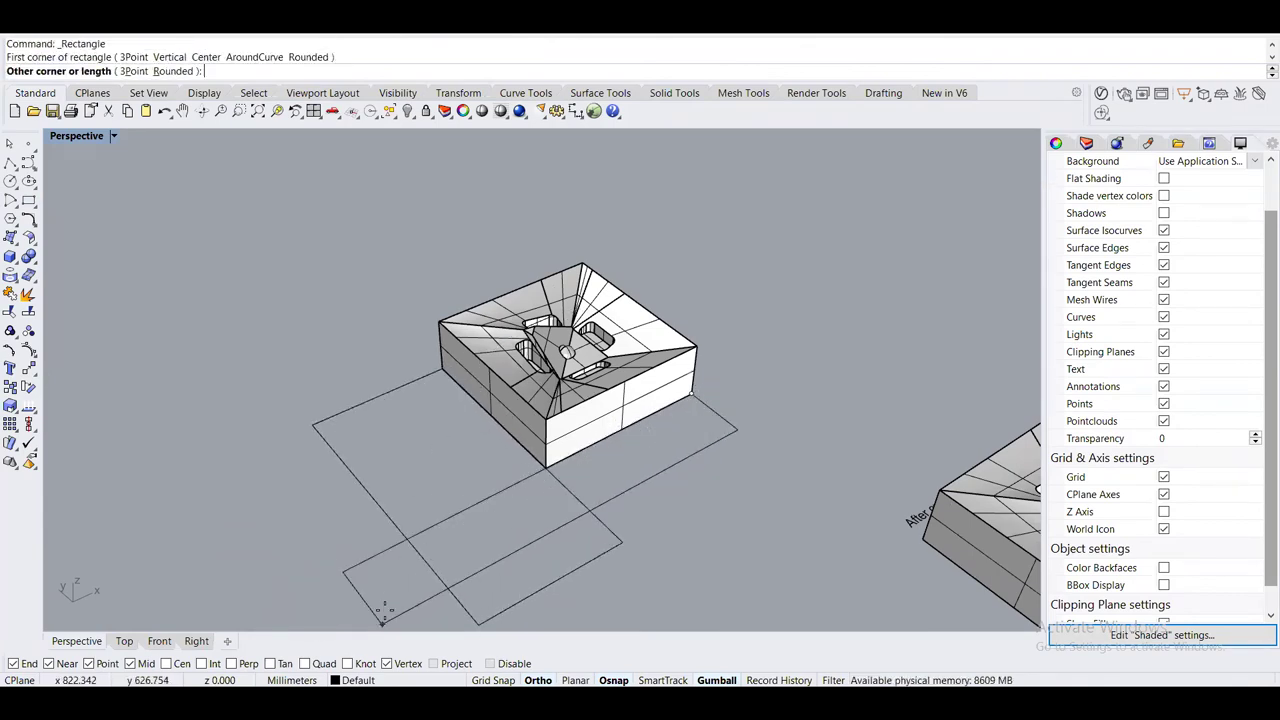
{"action": "left_click", "coordinate": [383, 620]}
Orbit around the block and rectangles, then select the mold block
{"action": "right_click_drag", "start_coordinate": [700, 536], "coordinate": [633, 554]}
{"action": "scroll", "coordinate": [542, 432], "scroll_direction": "up", "scroll_amount": 5}
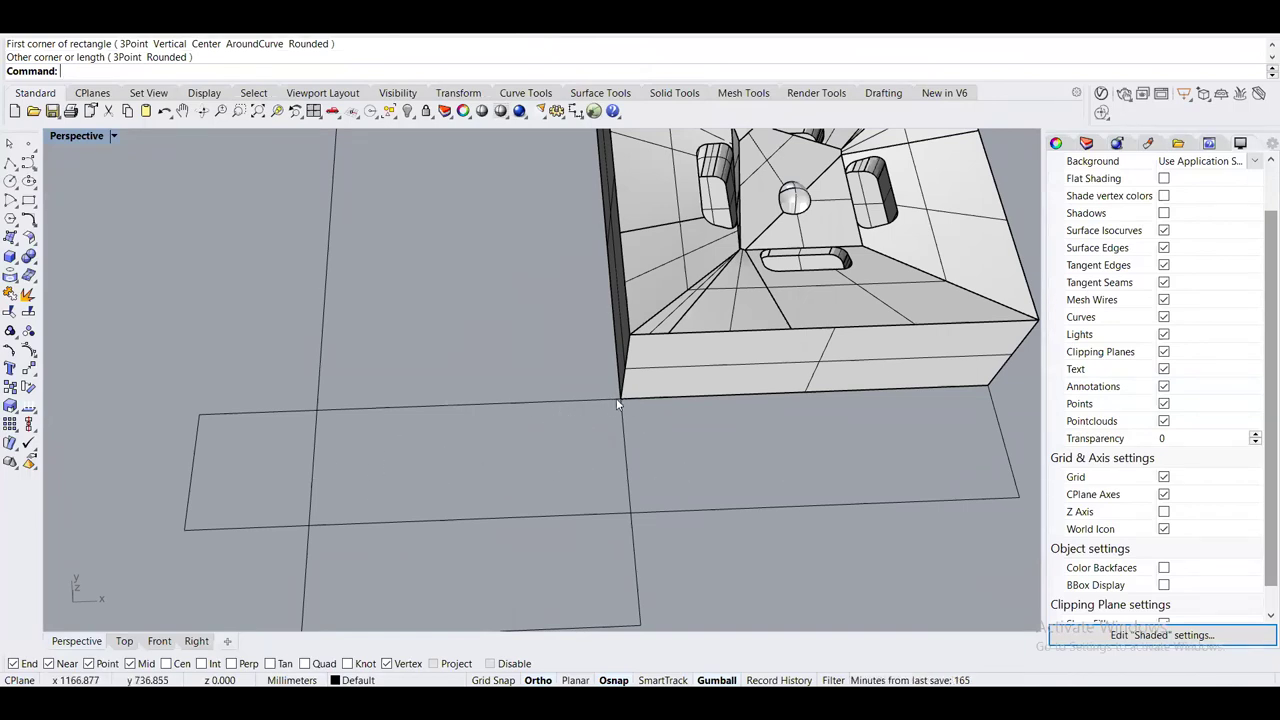
{"action": "scroll", "coordinate": [594, 335], "scroll_direction": "down", "scroll_amount": 2}
{"action": "right_click_drag", "start_coordinate": [594, 335], "coordinate": [438, 412]}
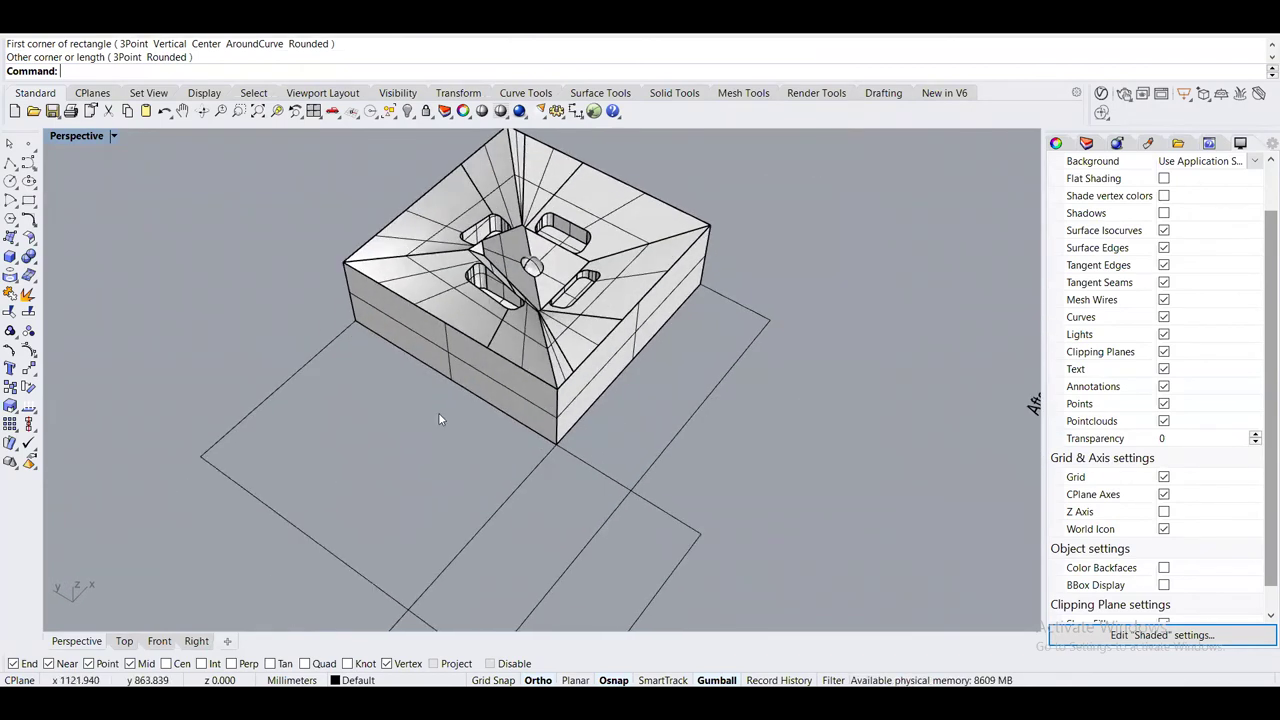
{"action": "scroll", "coordinate": [605, 470], "scroll_direction": "up", "scroll_amount": 3}
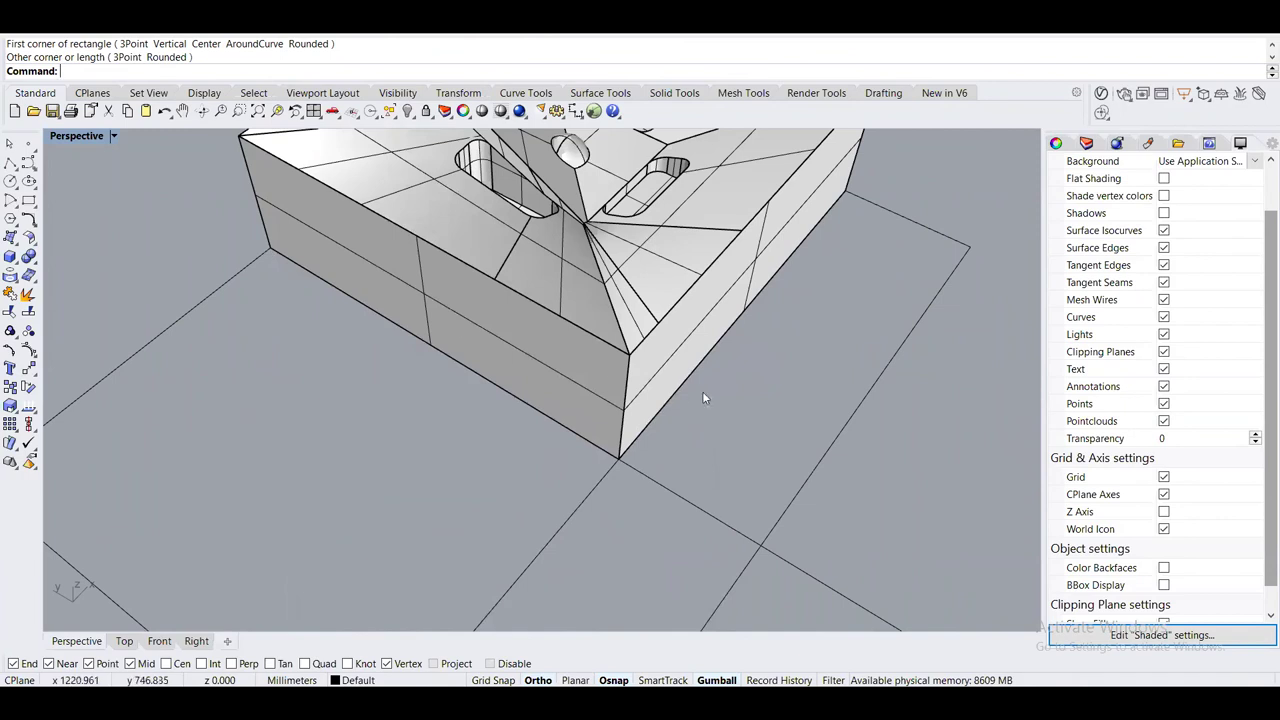
{"action": "scroll", "coordinate": [702, 398], "scroll_direction": "down", "scroll_amount": 3}
{"action": "right_click_drag", "start_coordinate": [734, 391], "coordinate": [638, 410]}
{"action": "left_click", "coordinate": [588, 446]}
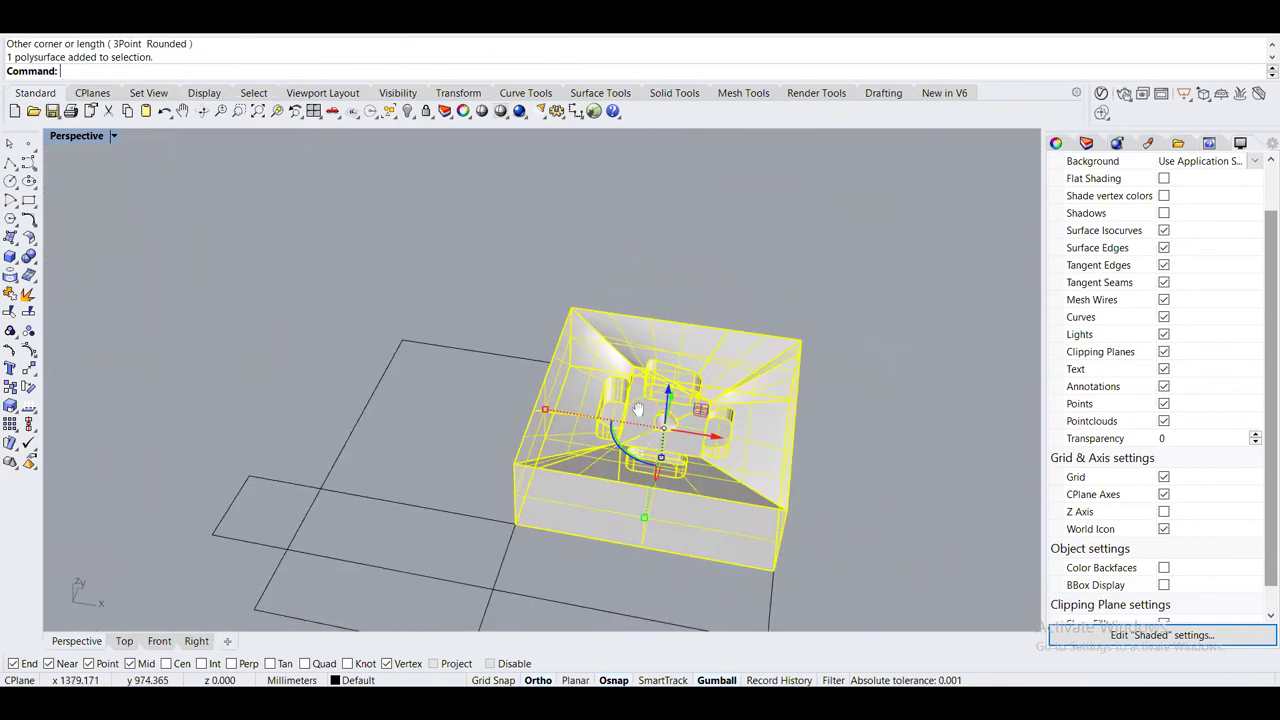
Reposition the mold block with the gumball arrows and rotate it 180° with the gumball arc
{"action": "scroll", "coordinate": [638, 410], "scroll_direction": "up", "scroll_amount": 3}
{"action": "key", "text": "Escape"}
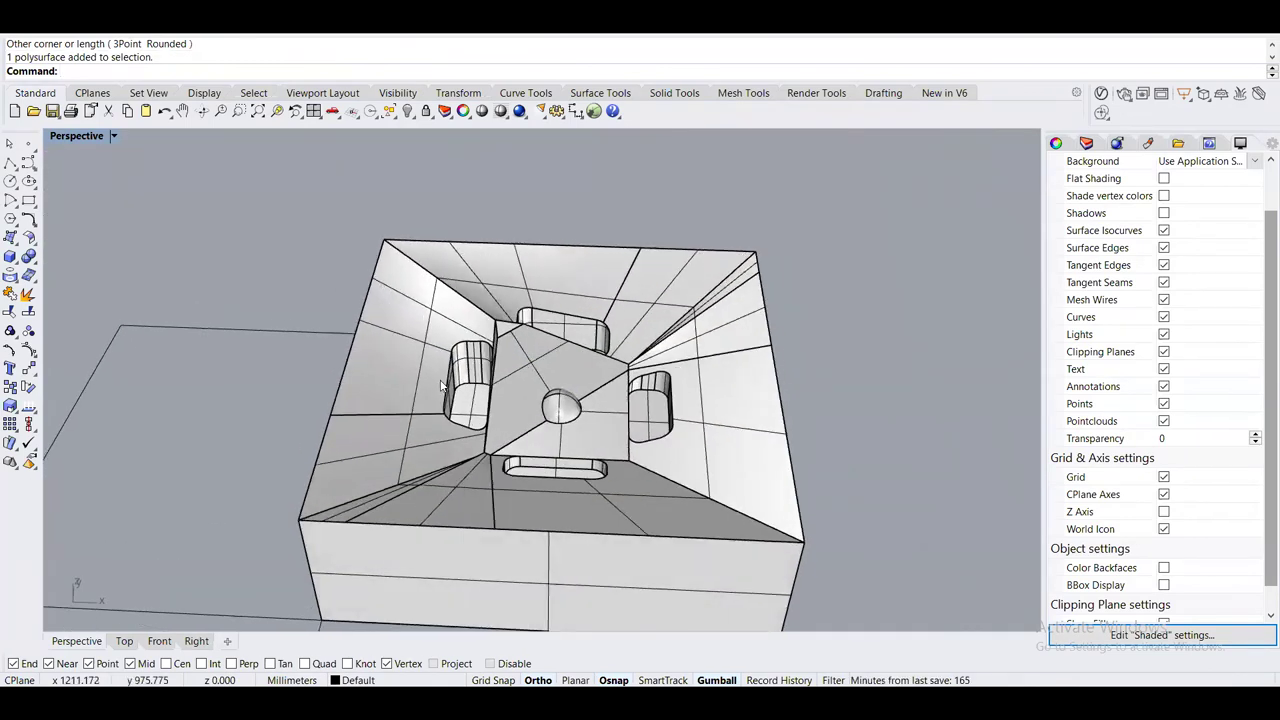
{"action": "scroll", "coordinate": [443, 385], "scroll_direction": "down", "scroll_amount": 5}
{"action": "left_click", "coordinate": [518, 469]}
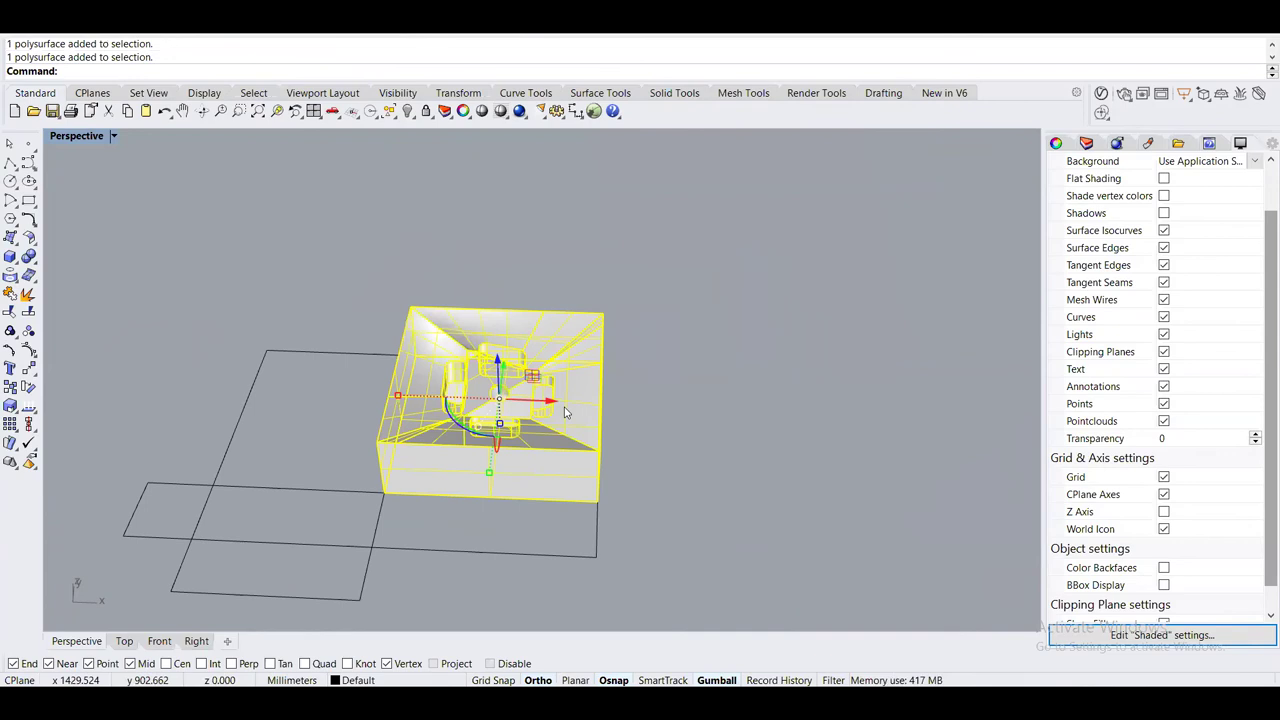
{"action": "left_click_drag", "start_coordinate": [548, 403], "coordinate": [782, 551]}
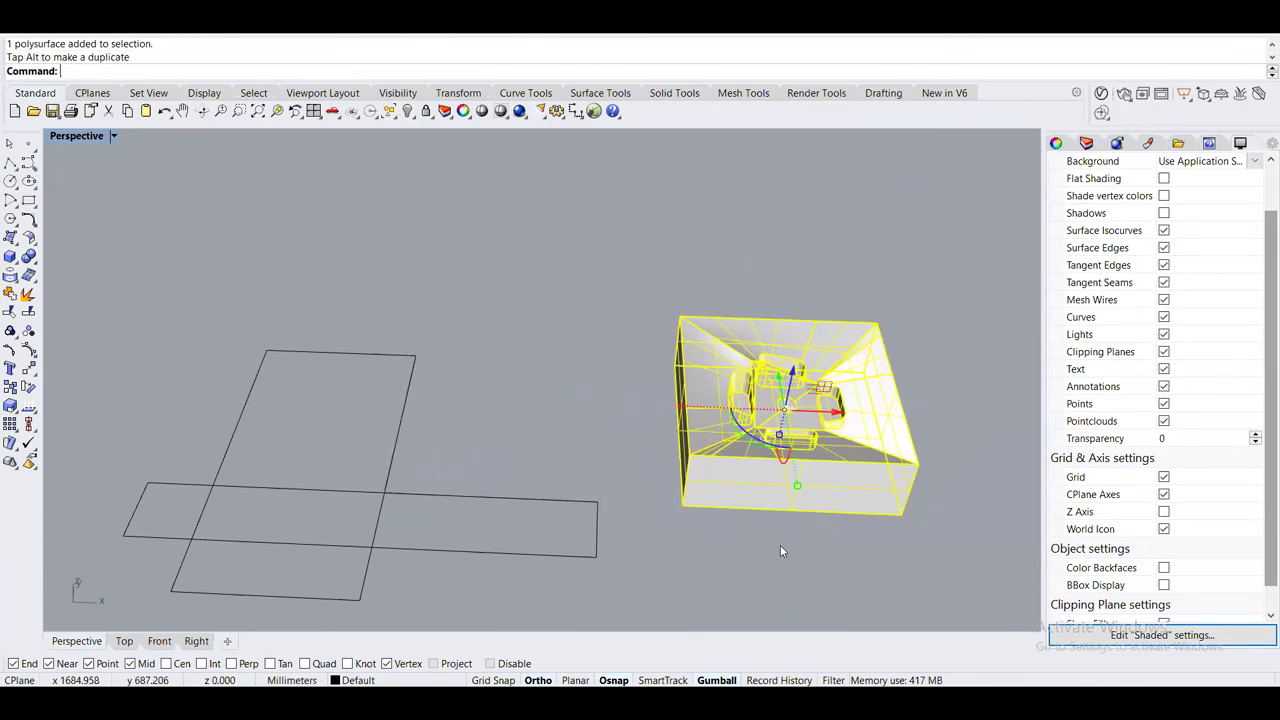
{"action": "right_click_drag", "start_coordinate": [731, 466], "coordinate": [635, 483], "text": "shift"}
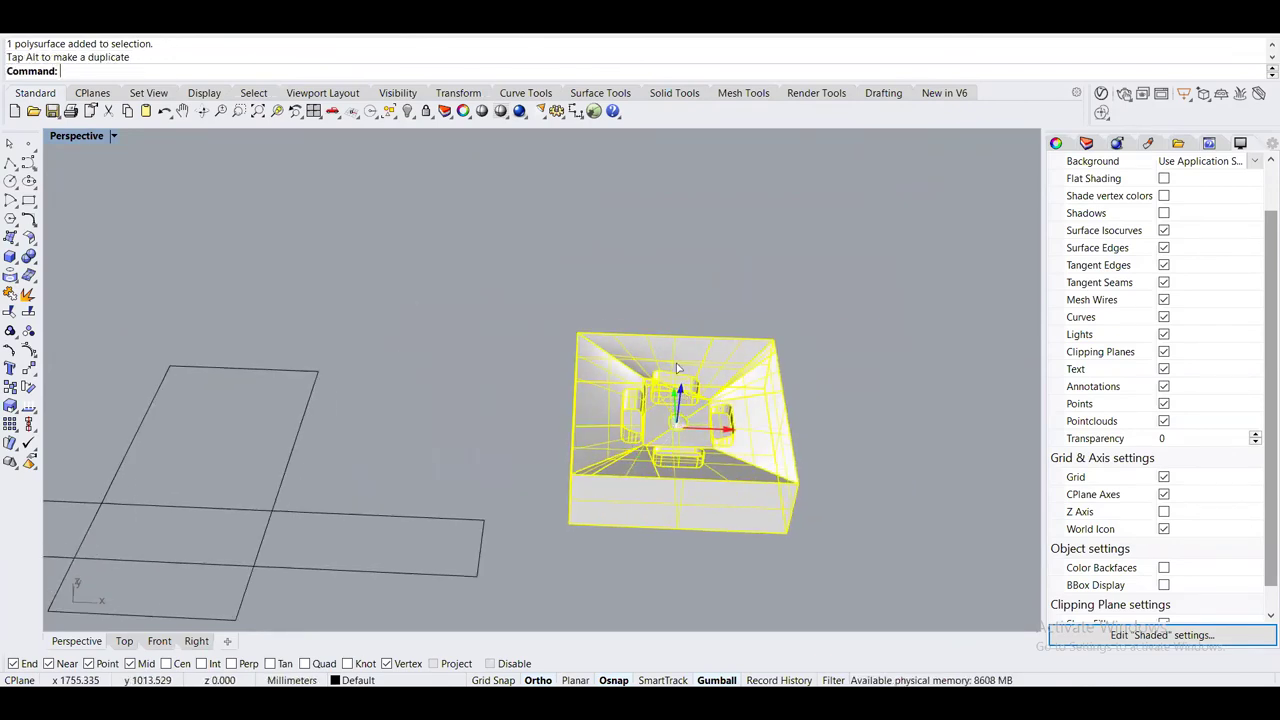
{"action": "left_click_drag", "start_coordinate": [686, 397], "coordinate": [690, 258]}
{"action": "scroll", "coordinate": [289, 499], "scroll_direction": "up", "scroll_amount": 5}
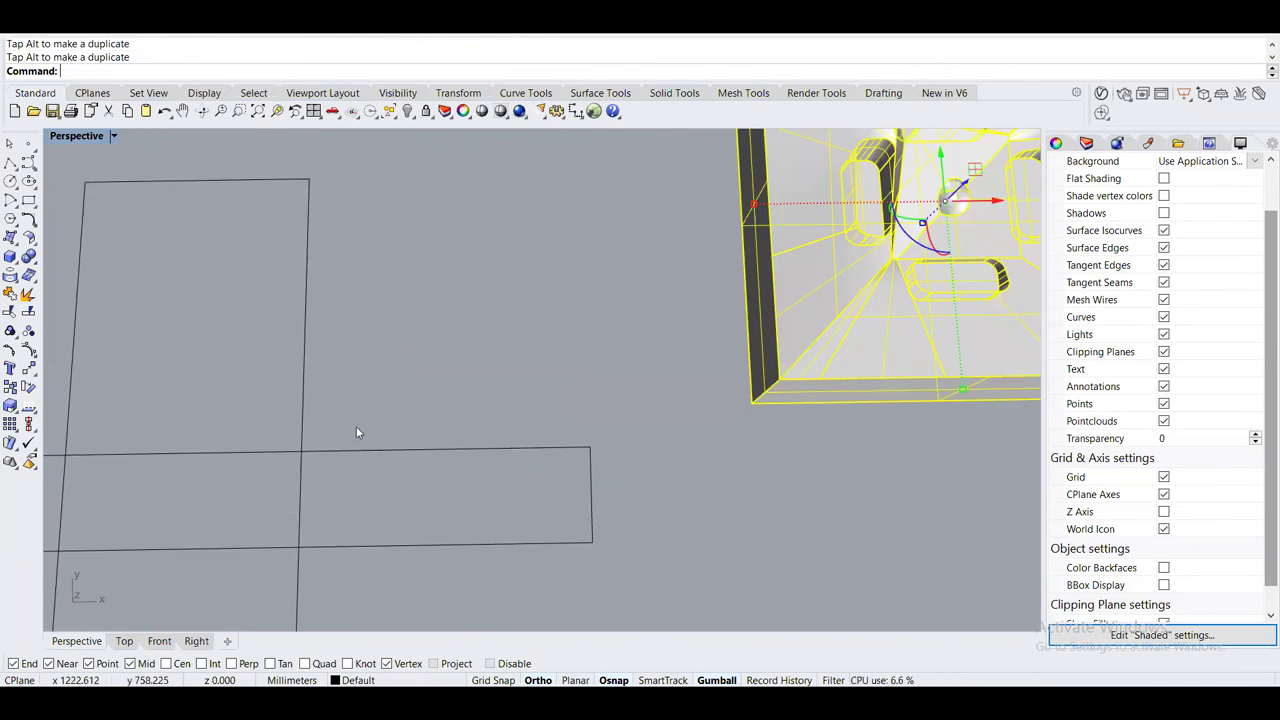
{"action": "scroll", "coordinate": [356, 432], "scroll_direction": "down", "scroll_amount": 3}
{"action": "right_click_drag", "start_coordinate": [619, 457], "coordinate": [617, 364]}
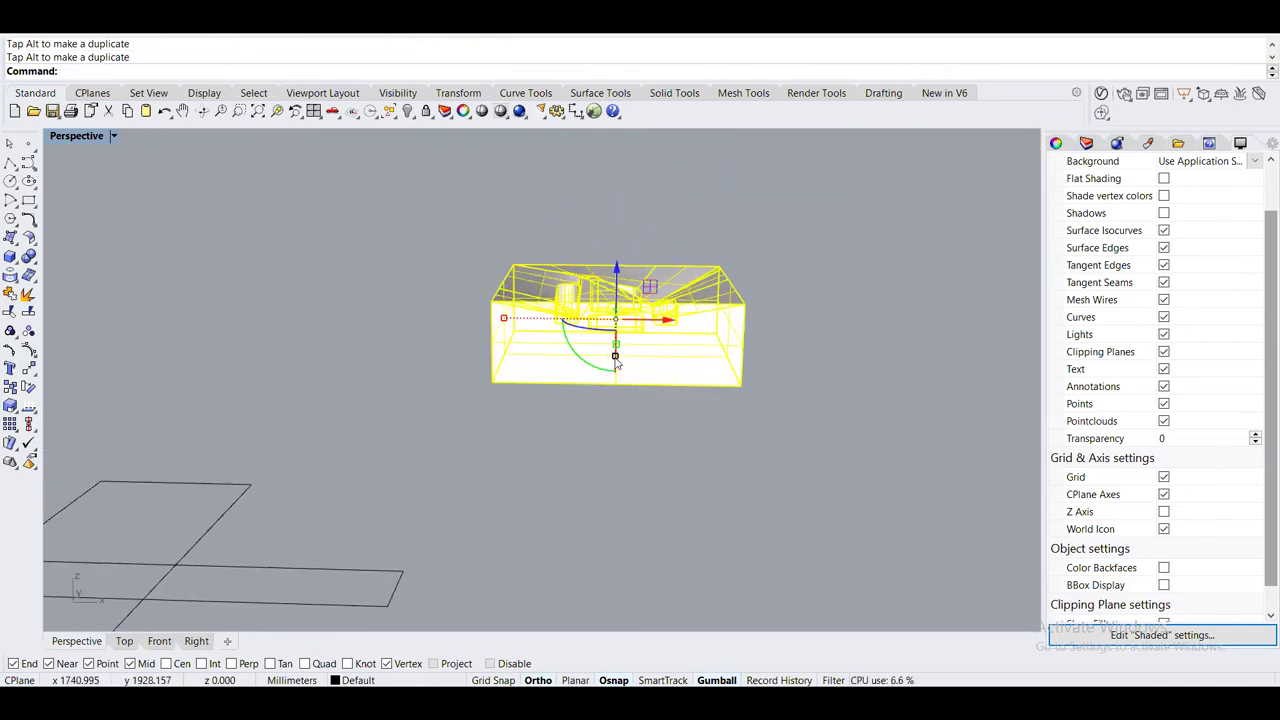
{"action": "left_click_drag", "start_coordinate": [617, 363], "coordinate": [748, 347]}
{"action": "right_click_drag", "start_coordinate": [748, 347], "coordinate": [752, 415]}
Move (M) the block from its corner to the rectangle's corner, 197.707 mm away
{"action": "type", "text": "M"}
{"action": "key", "text": "Return"}
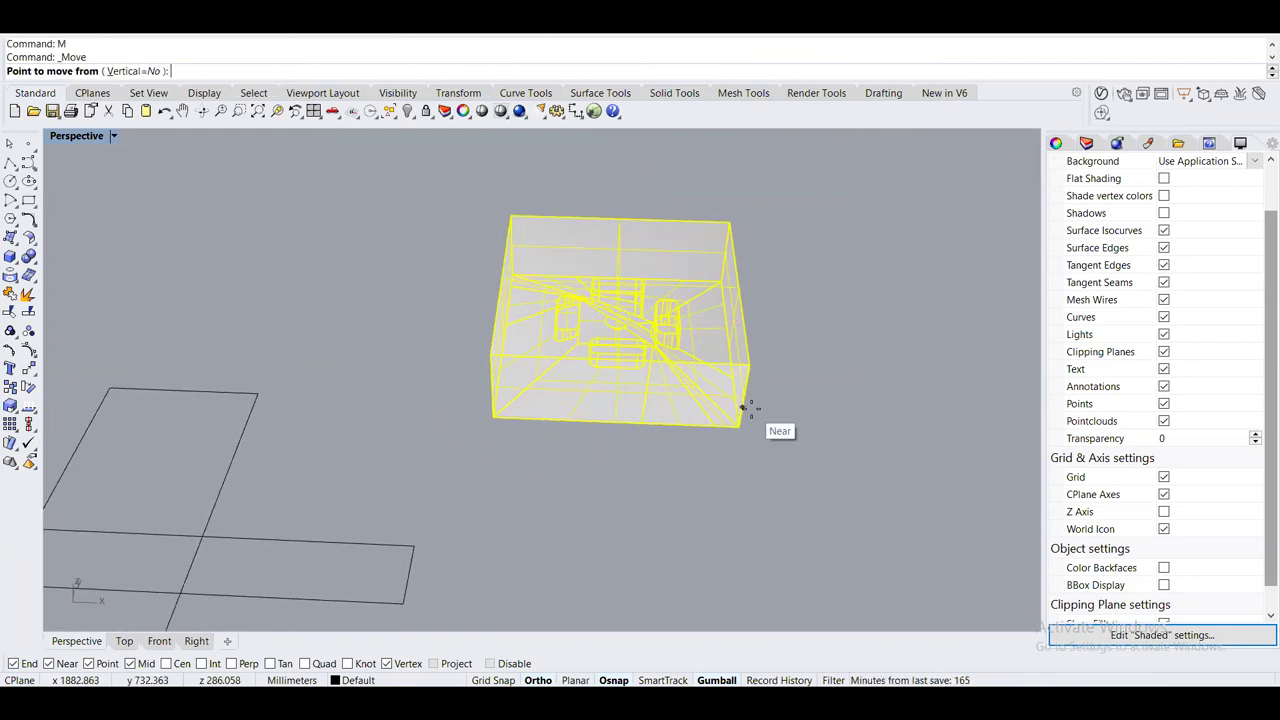
{"action": "left_click", "coordinate": [493, 416]}
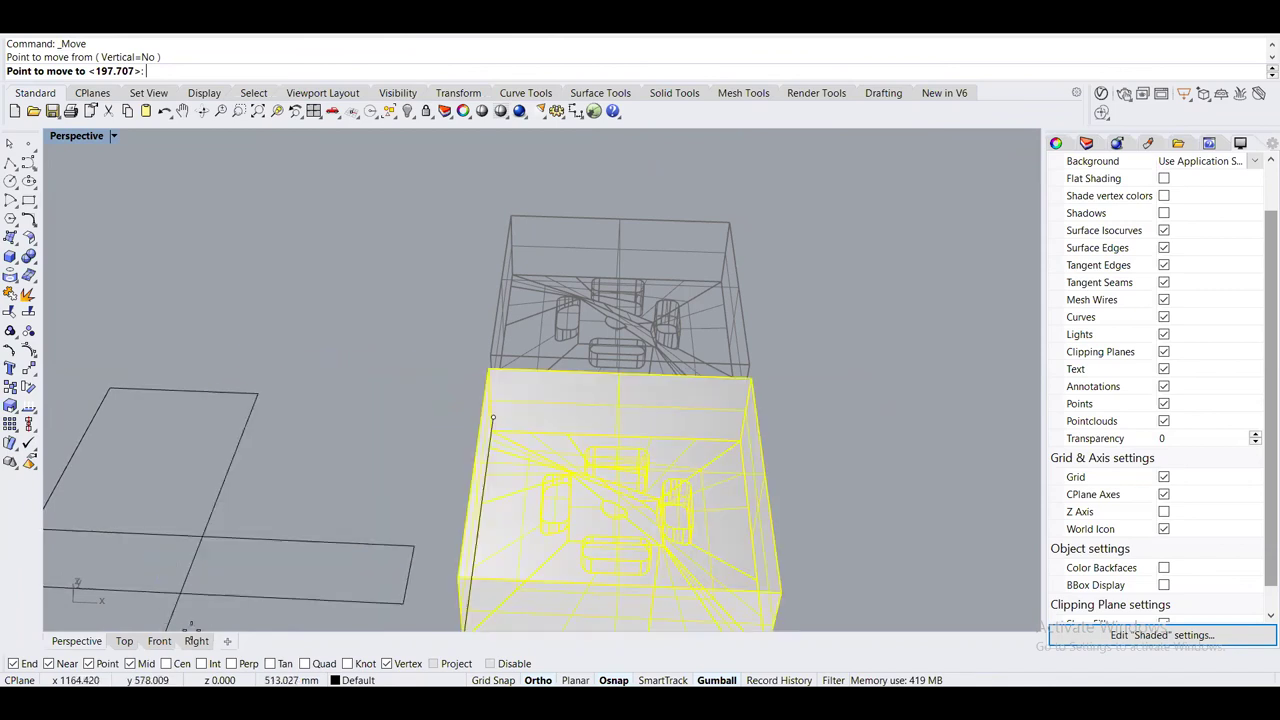
{"action": "left_click", "coordinate": [200, 537]}
{"action": "left_click", "coordinate": [555, 518]}
Orbit and pan over the other mold models, briefly selecting the bottom-part model
{"action": "mouse_move", "coordinate": [555, 518]}
{"action": "right_mouse_down"}
{"action": "mouse_move", "coordinate": [481, 494]}
{"action": "mouse_move", "coordinate": [415, 431]}
{"action": "mouse_move", "coordinate": [447, 451]}
{"action": "right_mouse_up"}
{"action": "scroll", "coordinate": [447, 451], "scroll_direction": "down", "scroll_amount": 5}
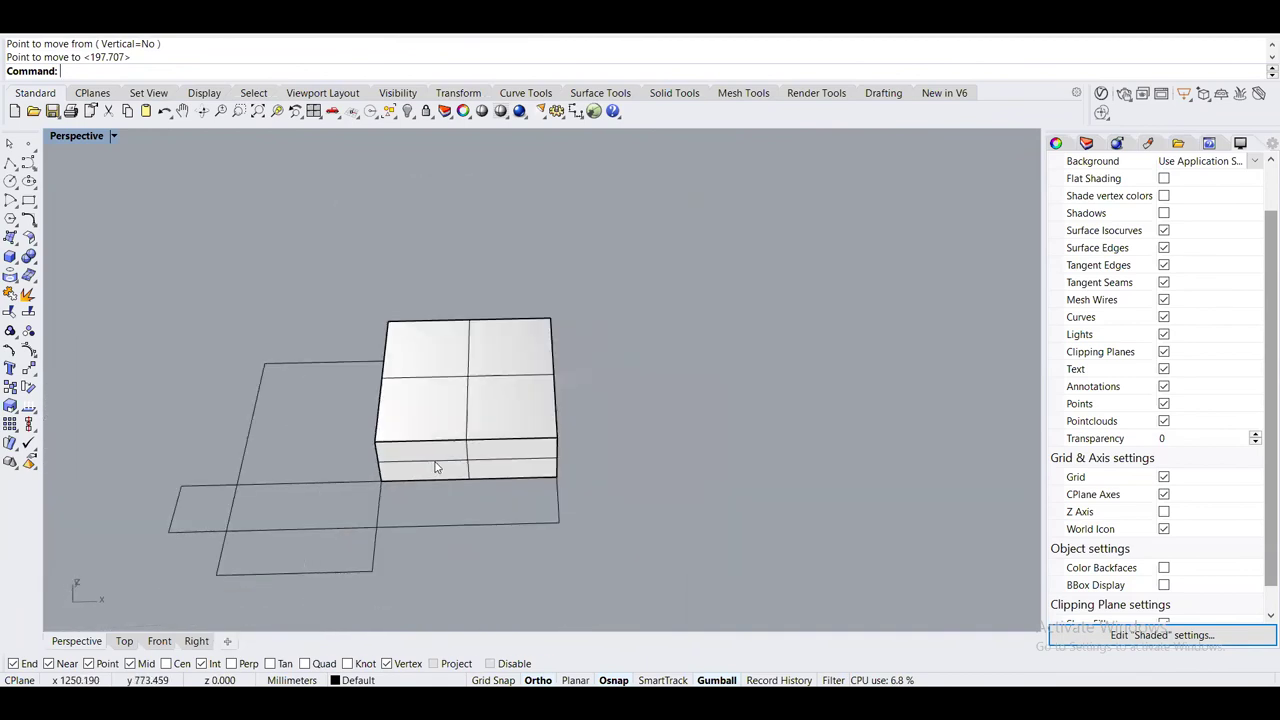
{"action": "right_click_drag", "start_coordinate": [429, 526], "coordinate": [531, 309], "text": "shift"}
{"action": "scroll", "coordinate": [395, 405], "scroll_direction": "up", "scroll_amount": 4}
{"action": "left_click", "coordinate": [395, 405]}
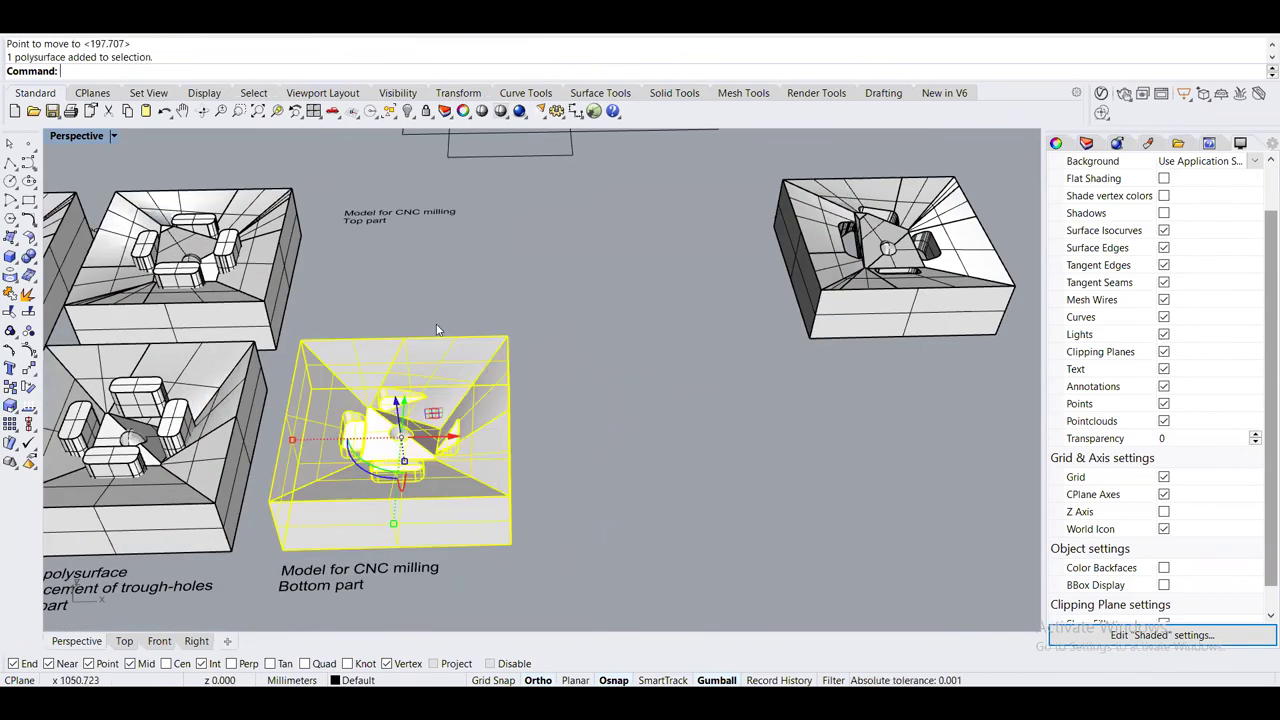
{"action": "key", "text": "Escape"}
{"action": "right_click_drag", "start_coordinate": [336, 372], "coordinate": [202, 333]}
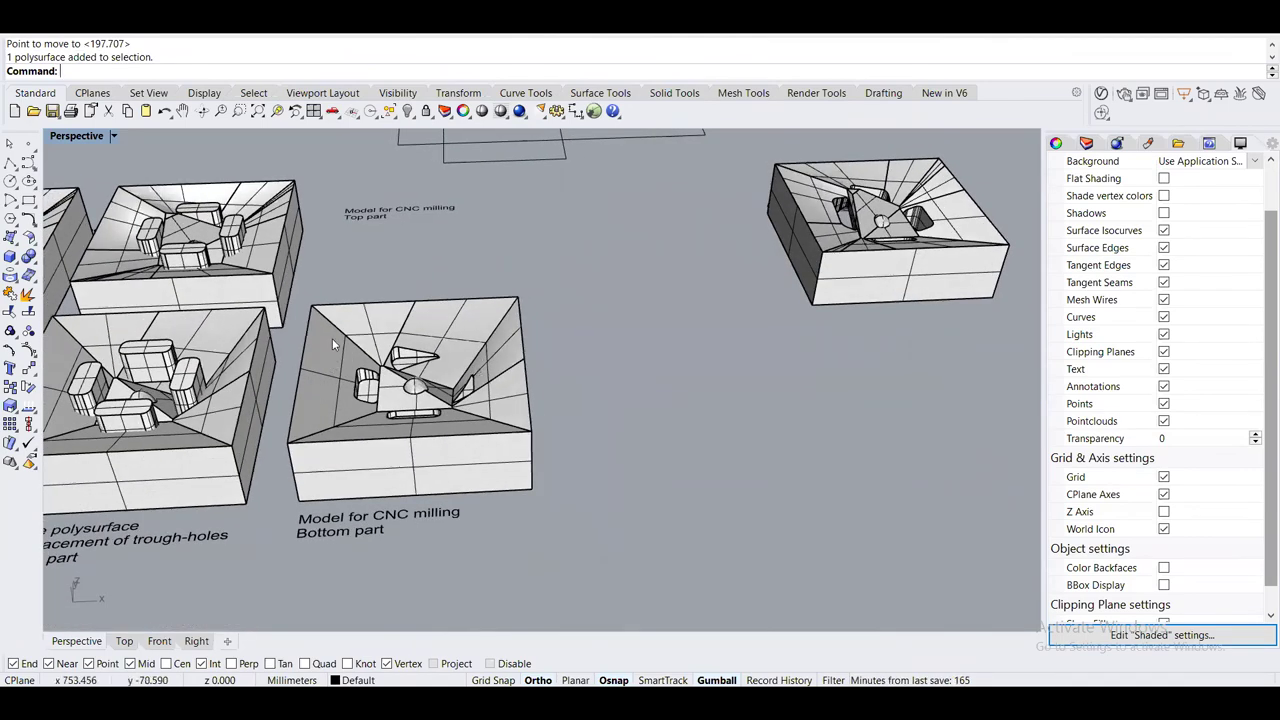
{"action": "scroll", "coordinate": [406, 405], "scroll_direction": "up", "scroll_amount": 4}
{"action": "scroll", "coordinate": [406, 405], "scroll_direction": "down", "scroll_amount": 8}
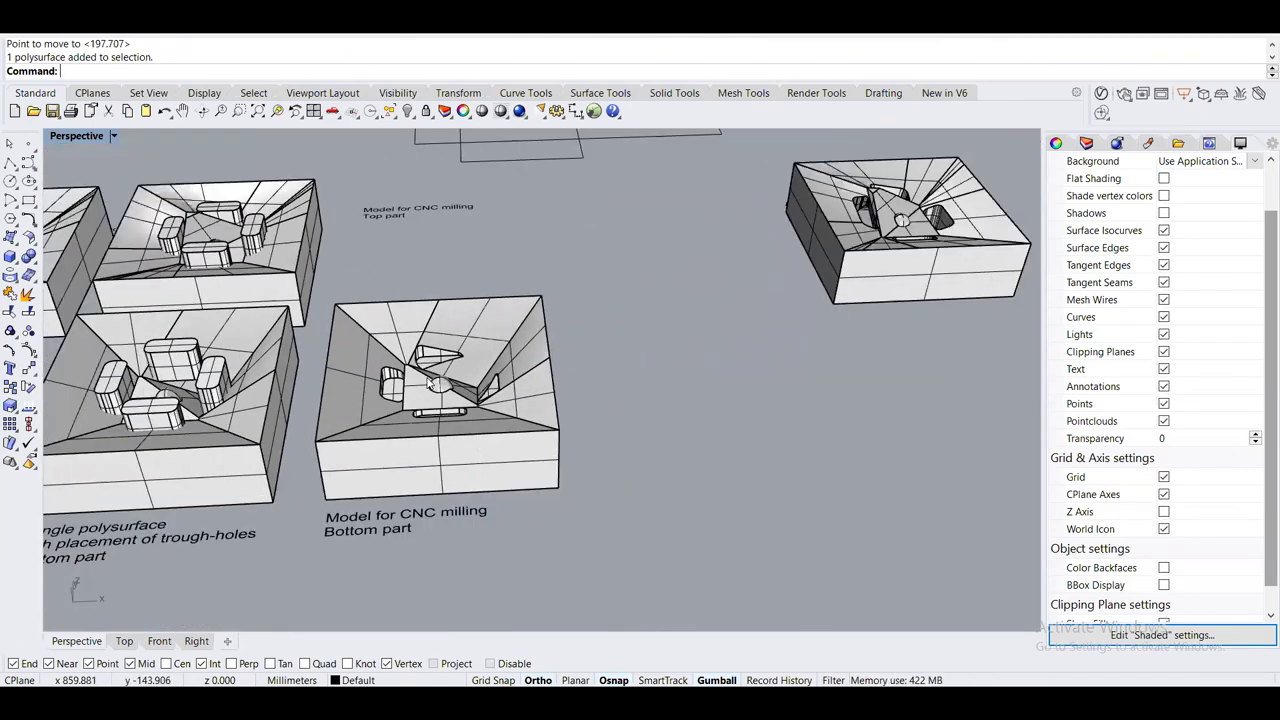
{"action": "scroll", "coordinate": [495, 343], "scroll_direction": "up", "scroll_amount": 5}
{"action": "mouse_move", "coordinate": [582, 393]}
{"action": "right_mouse_down"}
{"action": "mouse_move", "coordinate": [563, 314]}
{"action": "mouse_move", "coordinate": [577, 217]}
{"action": "mouse_move", "coordinate": [573, 398]}
{"action": "right_mouse_up"}
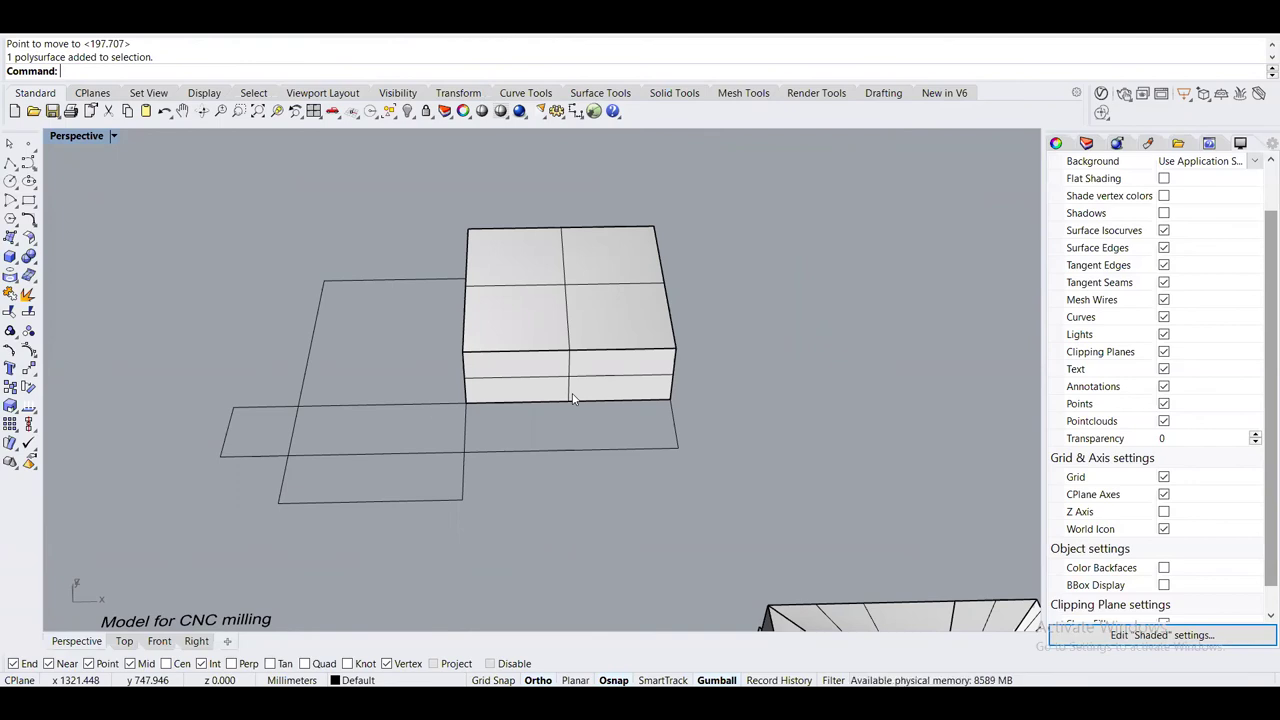
{"action": "left_click", "coordinate": [573, 398]}
{"action": "right_click_drag", "start_coordinate": [575, 398], "coordinate": [507, 360]}
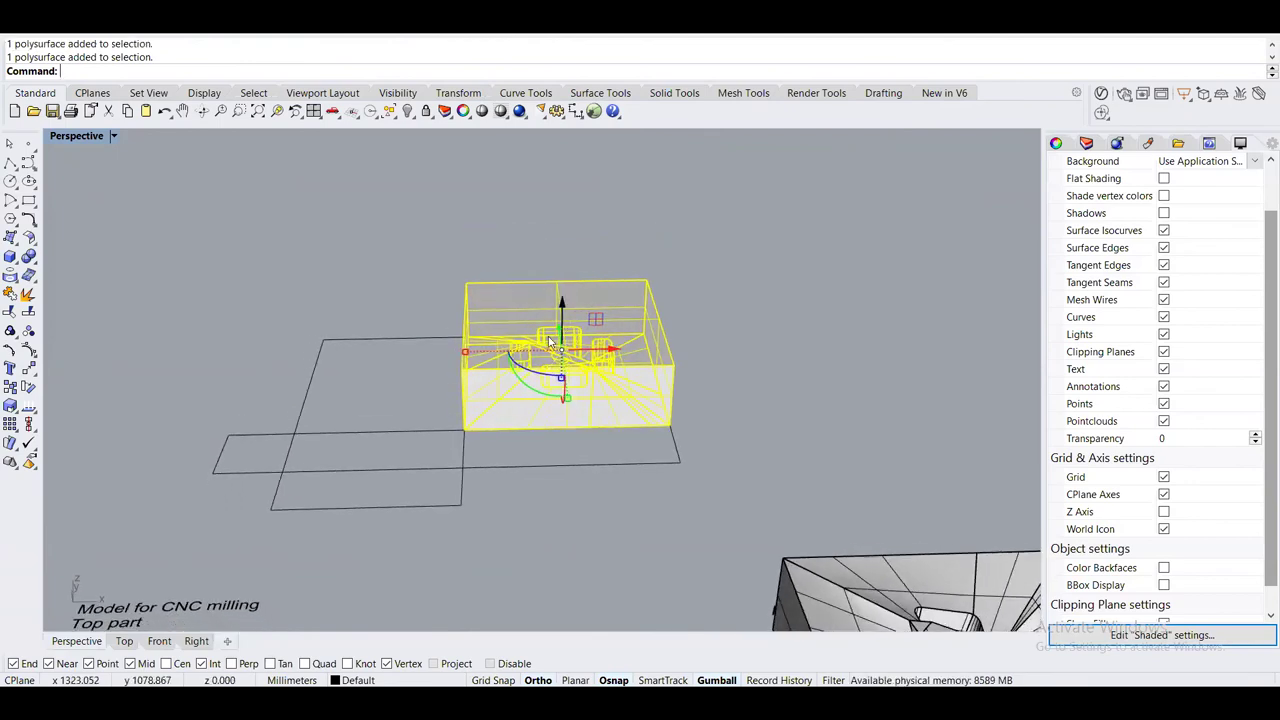
{"action": "left_click", "coordinate": [685, 258]}
{"action": "scroll", "coordinate": [824, 438], "scroll_direction": "down", "scroll_amount": 5}
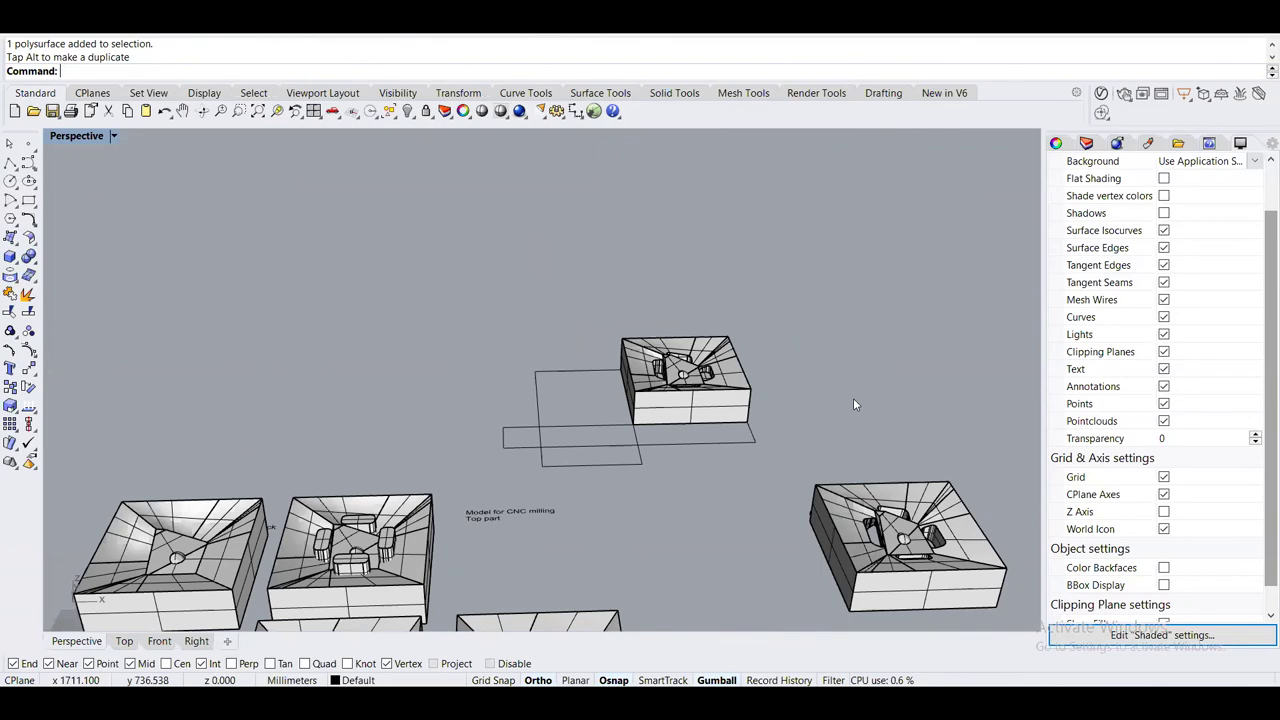
{"action": "scroll", "coordinate": [841, 465], "scroll_direction": "up", "scroll_amount": 6}
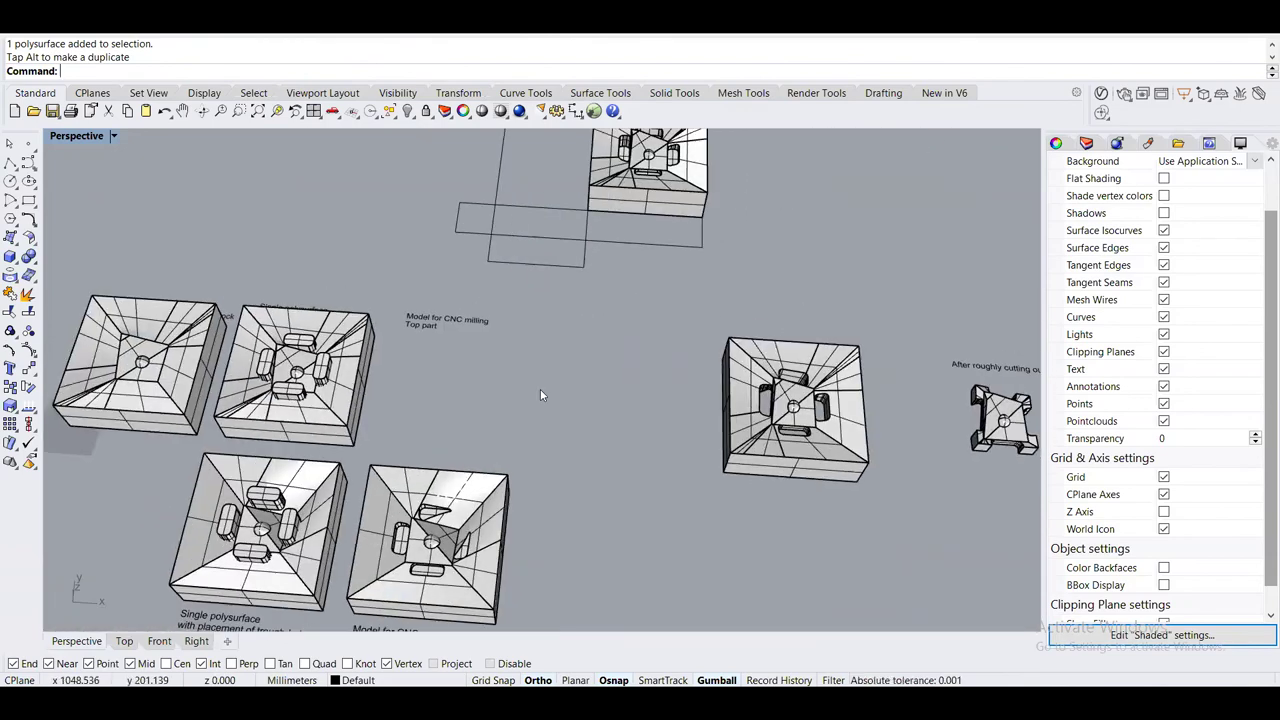
{"action": "left_click", "coordinate": [440, 540]}
{"action": "left_click", "coordinate": [536, 377]}
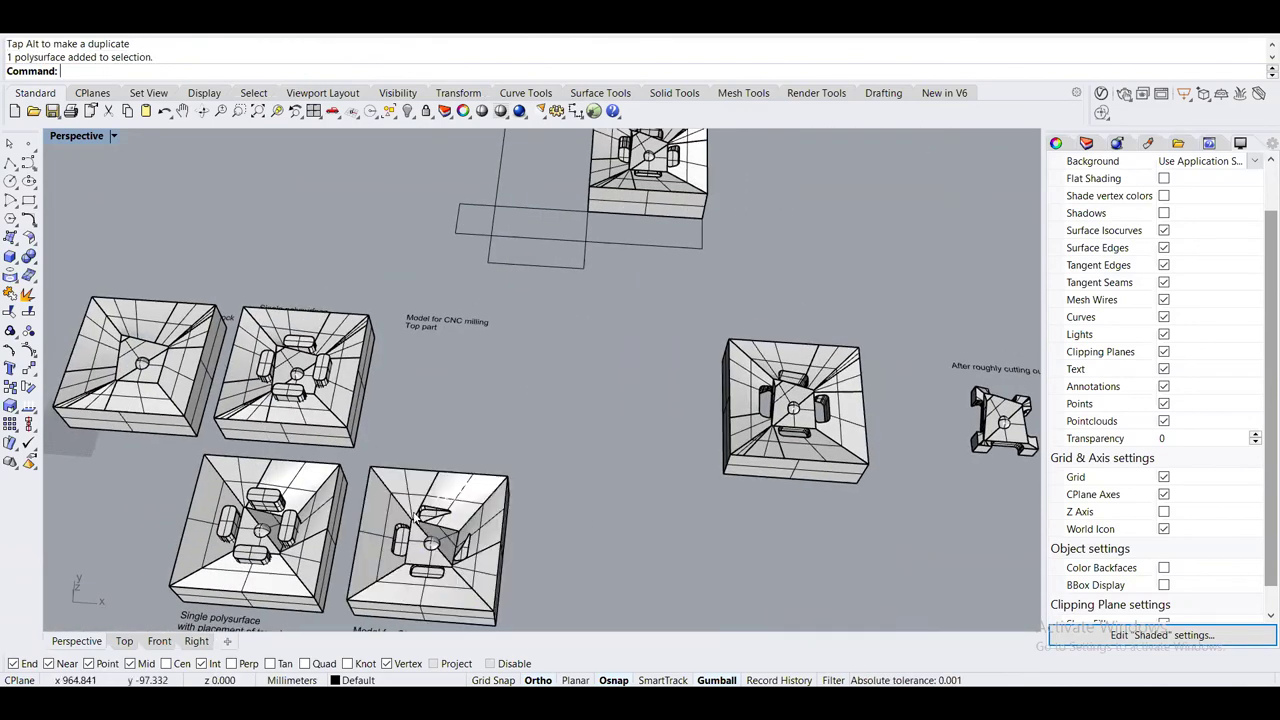
{"action": "right_click_drag", "start_coordinate": [524, 545], "coordinate": [580, 490]}
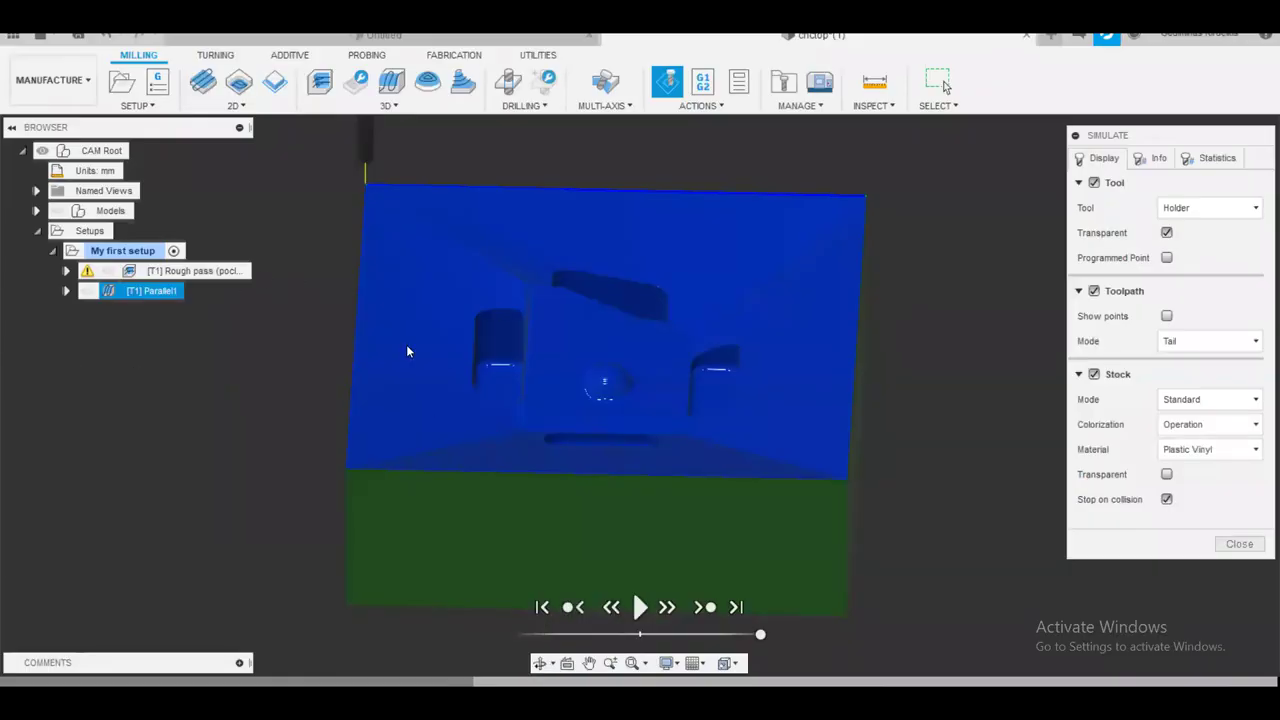
Close the simulation, unhide Models, and select Parallel1, Rough pass and My first setup
{"action": "middle_click_drag", "start_coordinate": [443, 491], "coordinate": [793, 385], "text": "shift"}
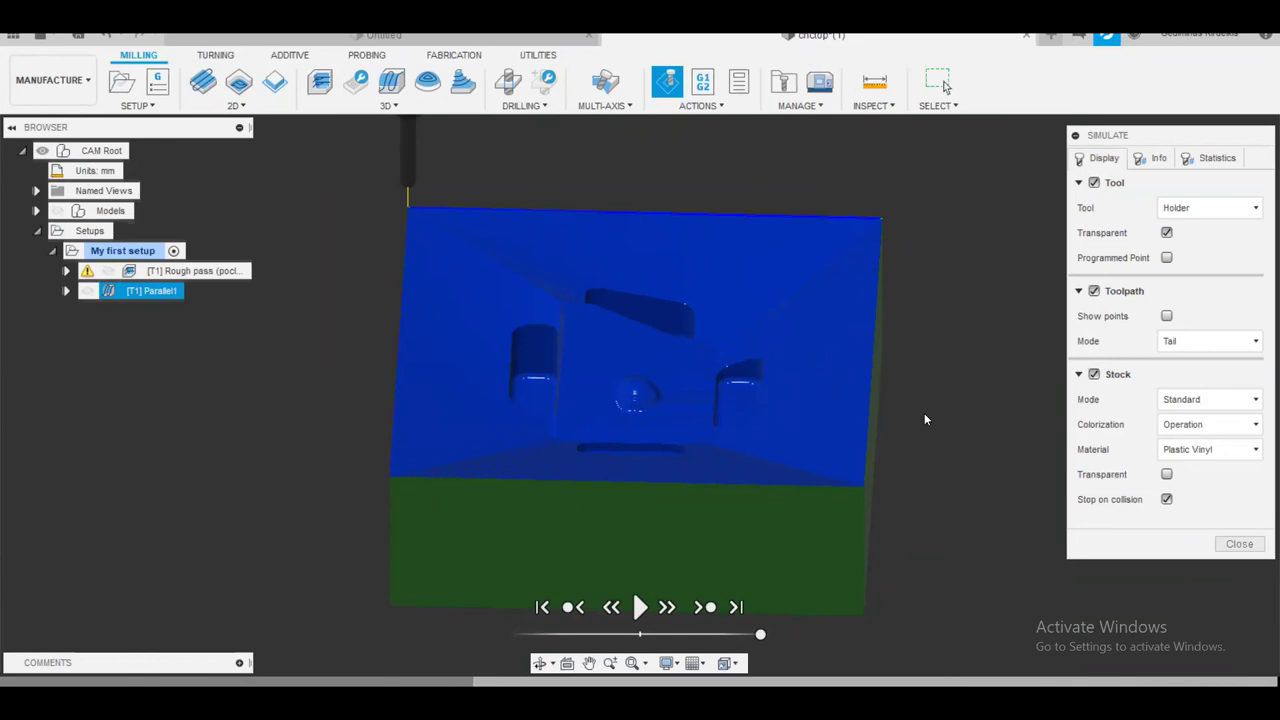
{"action": "left_click", "coordinate": [1238, 544]}
{"action": "left_click", "coordinate": [57, 211]}
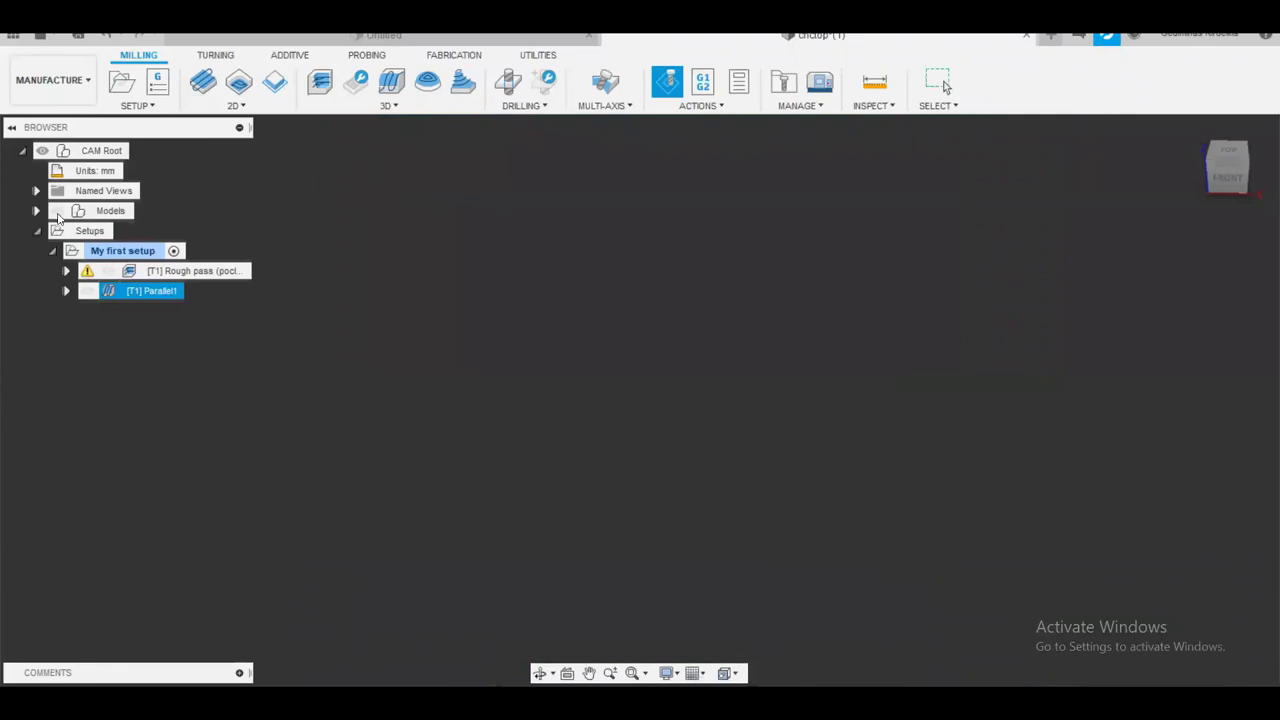
{"action": "left_click", "coordinate": [122, 251]}
{"action": "left_click", "coordinate": [150, 290]}
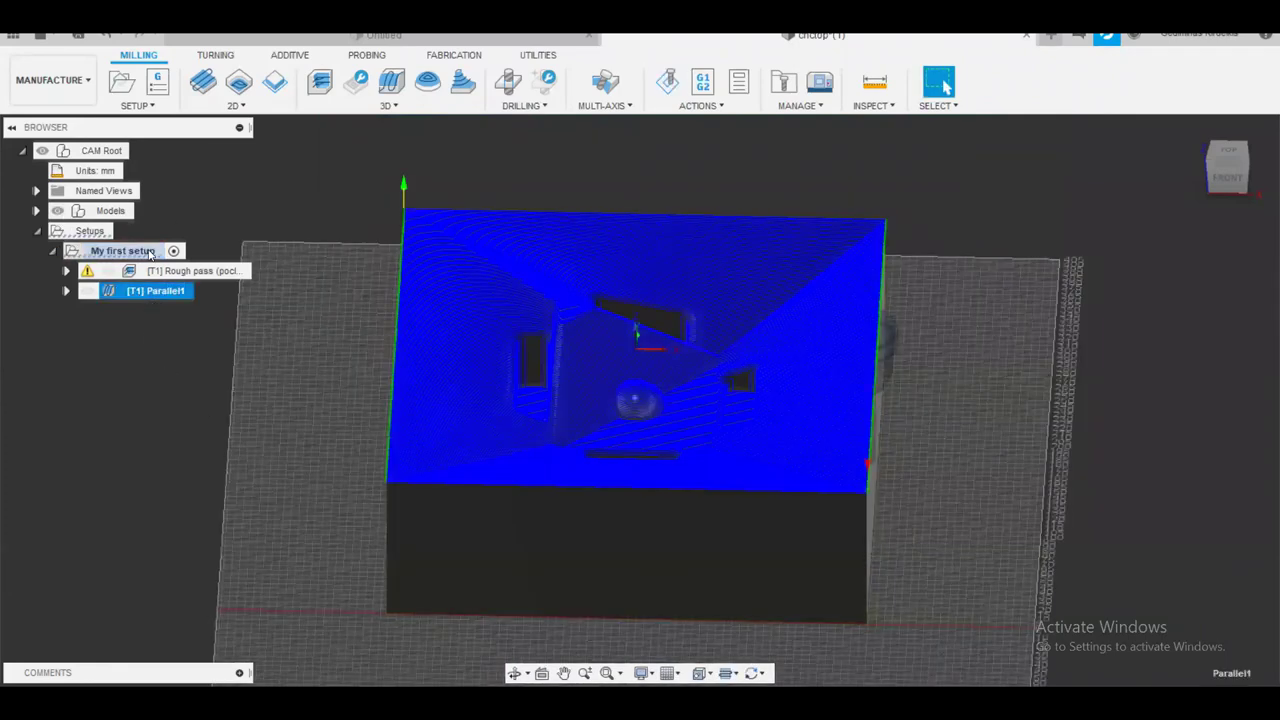
{"action": "left_click", "coordinate": [171, 271]}
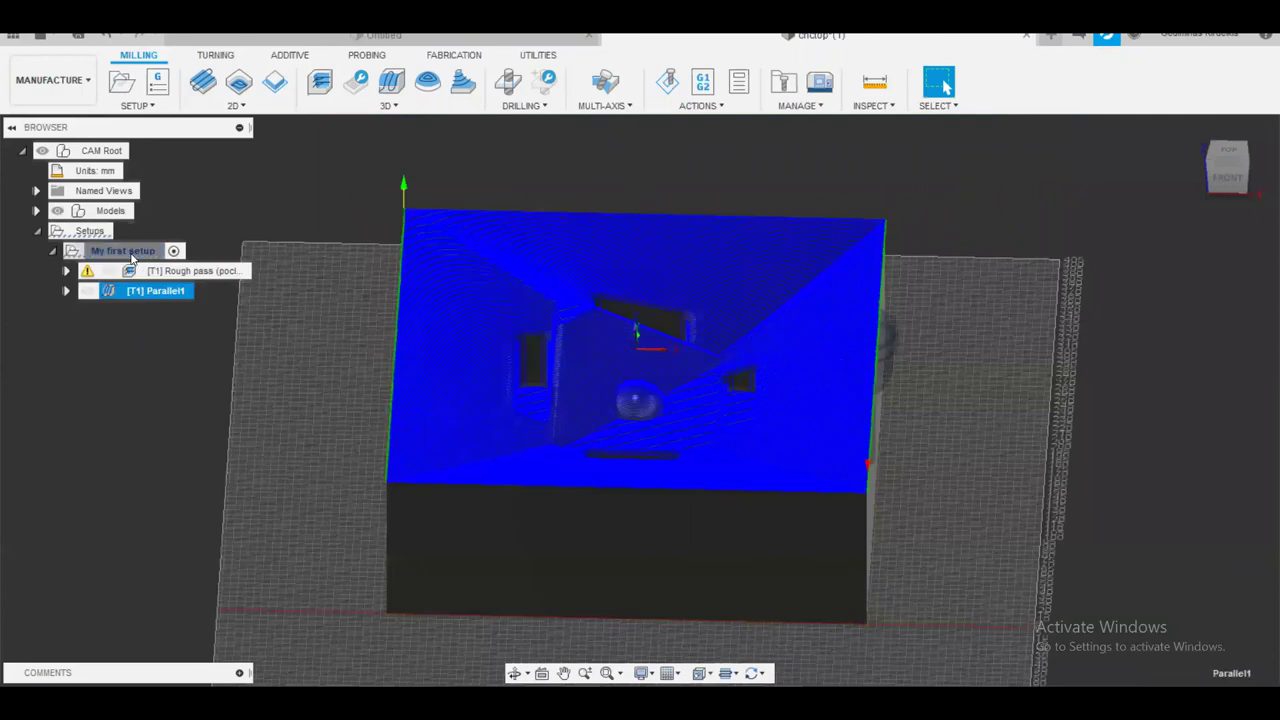
{"action": "left_click", "coordinate": [115, 252]}
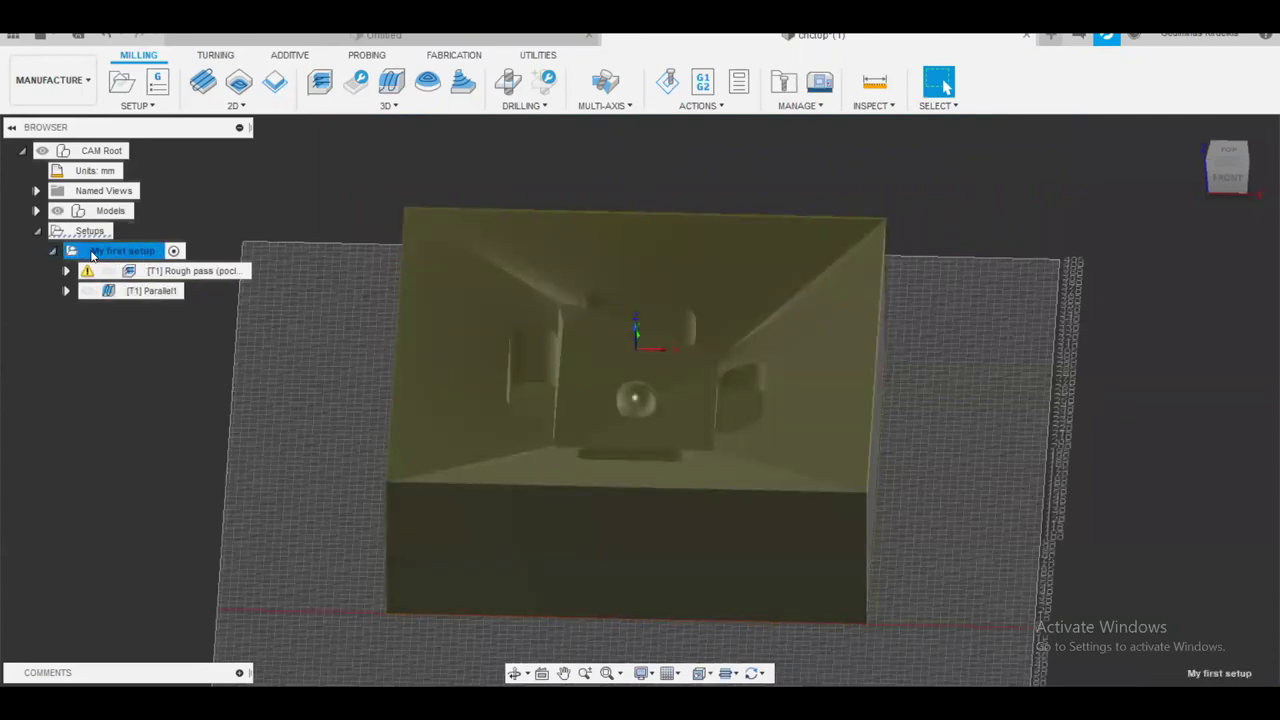
Open the Post Process settings and move the dialog to the right
{"action": "left_click", "coordinate": [703, 88]}
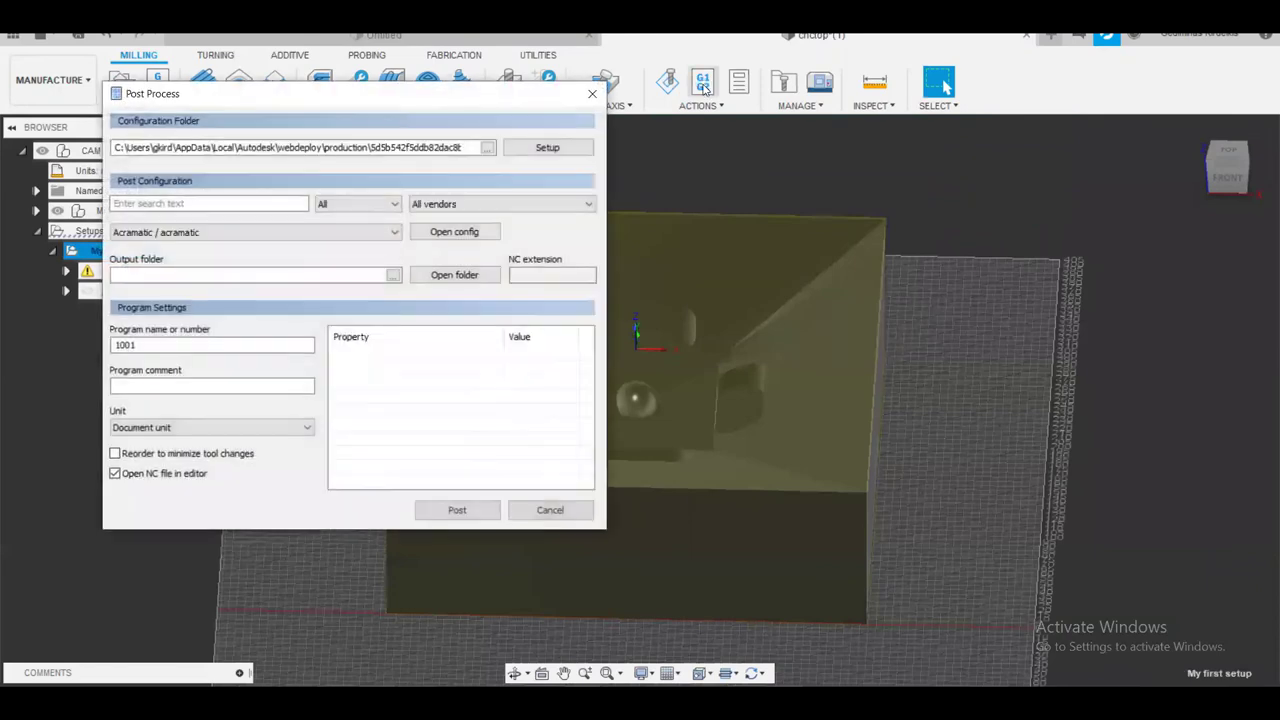
{"action": "left_click_drag", "start_coordinate": [400, 105], "coordinate": [524, 100]}
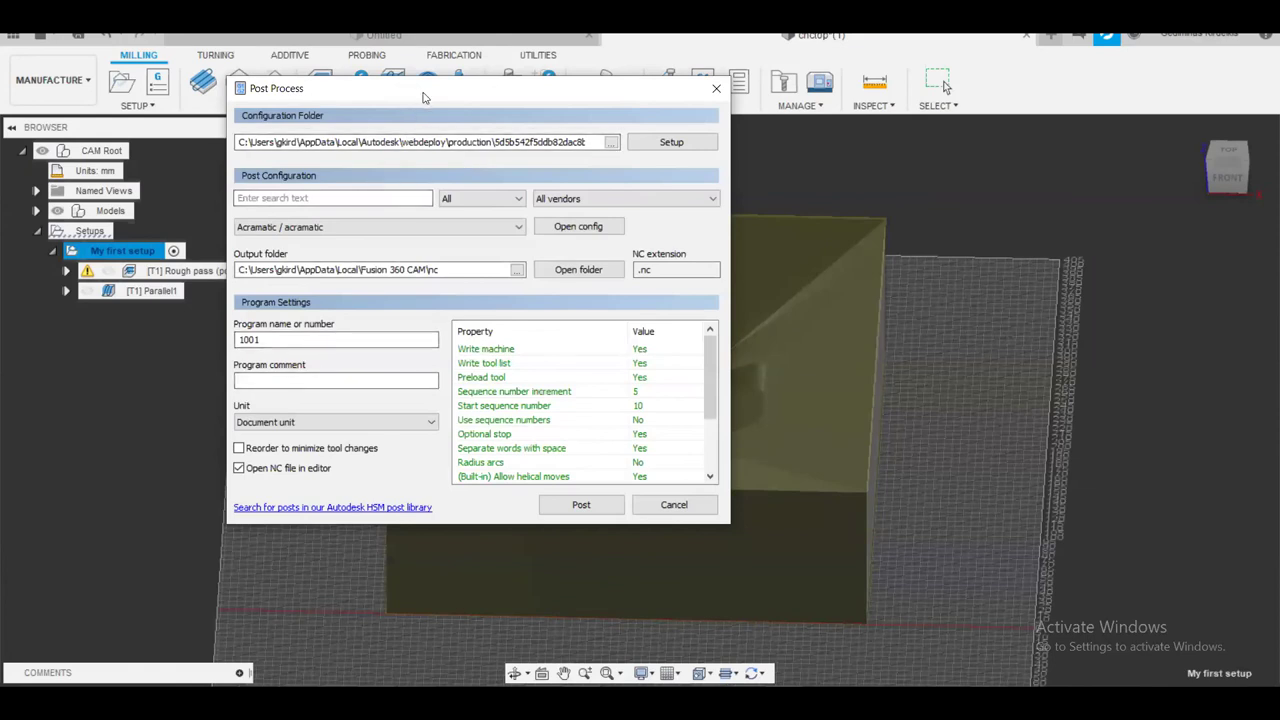
{"action": "left_click_drag", "start_coordinate": [419, 95], "coordinate": [455, 106]}
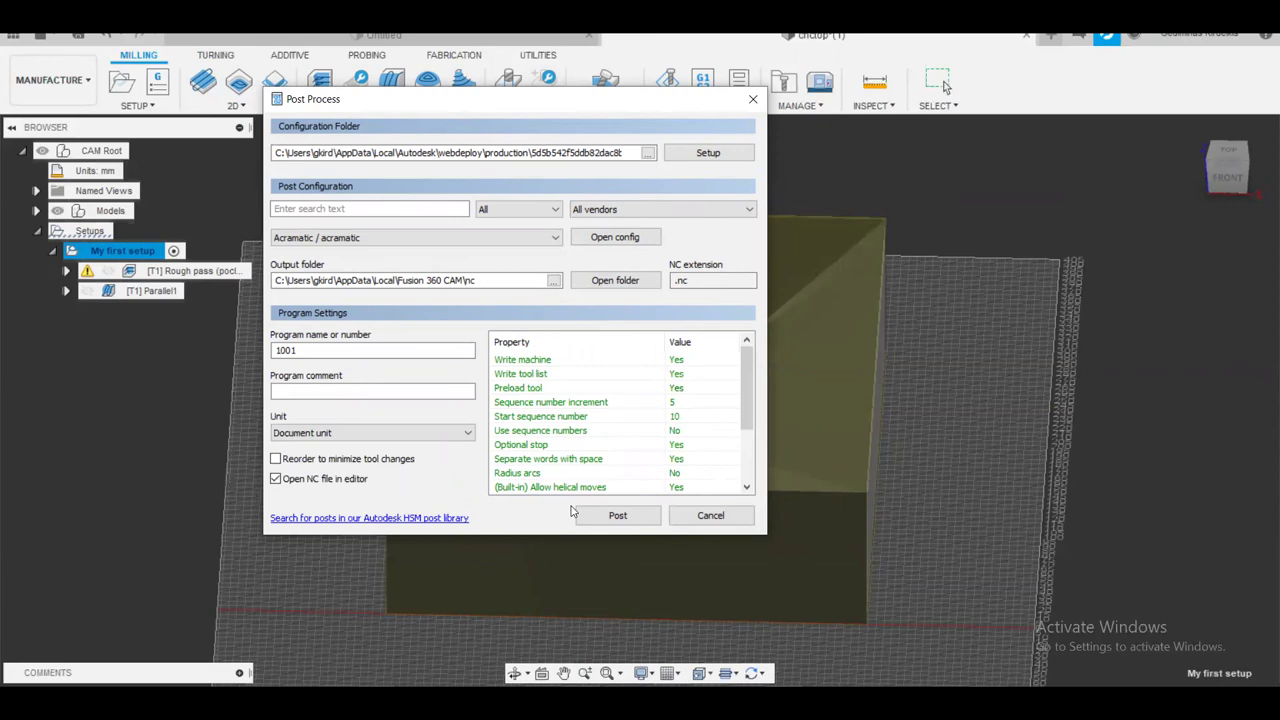
Browse the post configuration list and choose CAMplete APT as the post processor
{"action": "left_click", "coordinate": [415, 237]}
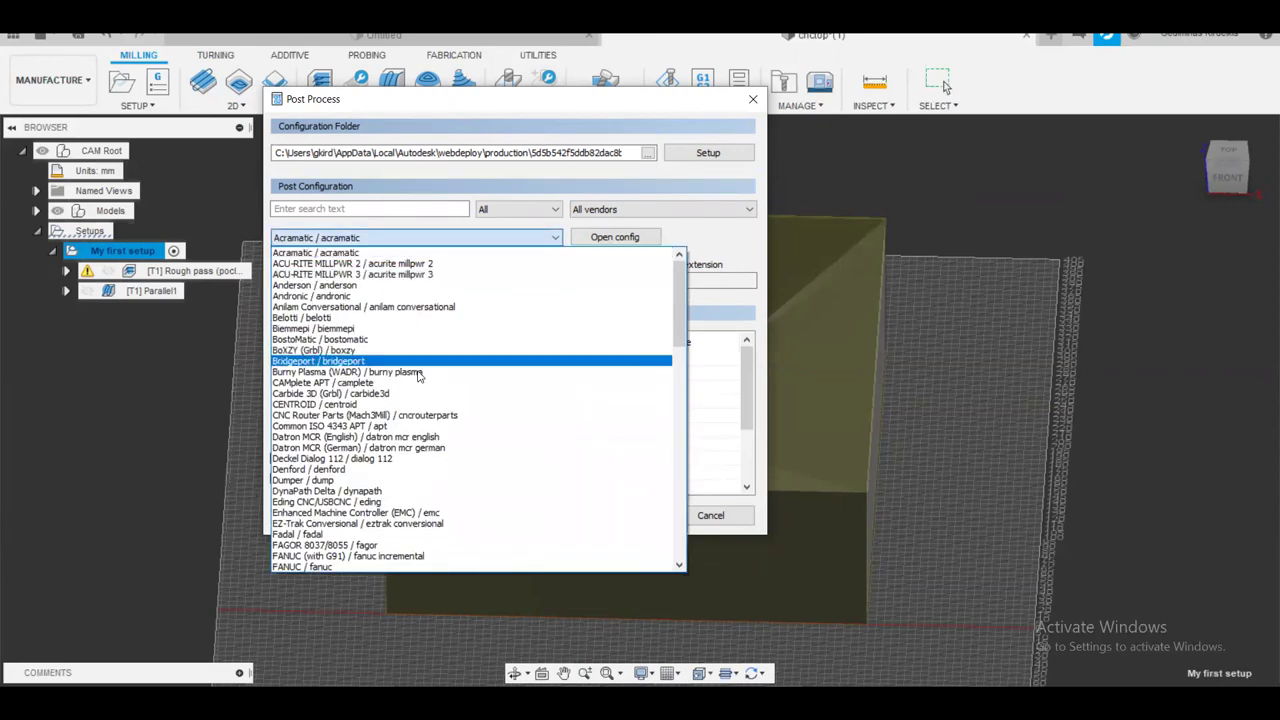
{"action": "scroll", "coordinate": [395, 490], "scroll_direction": "down", "scroll_amount": 7}
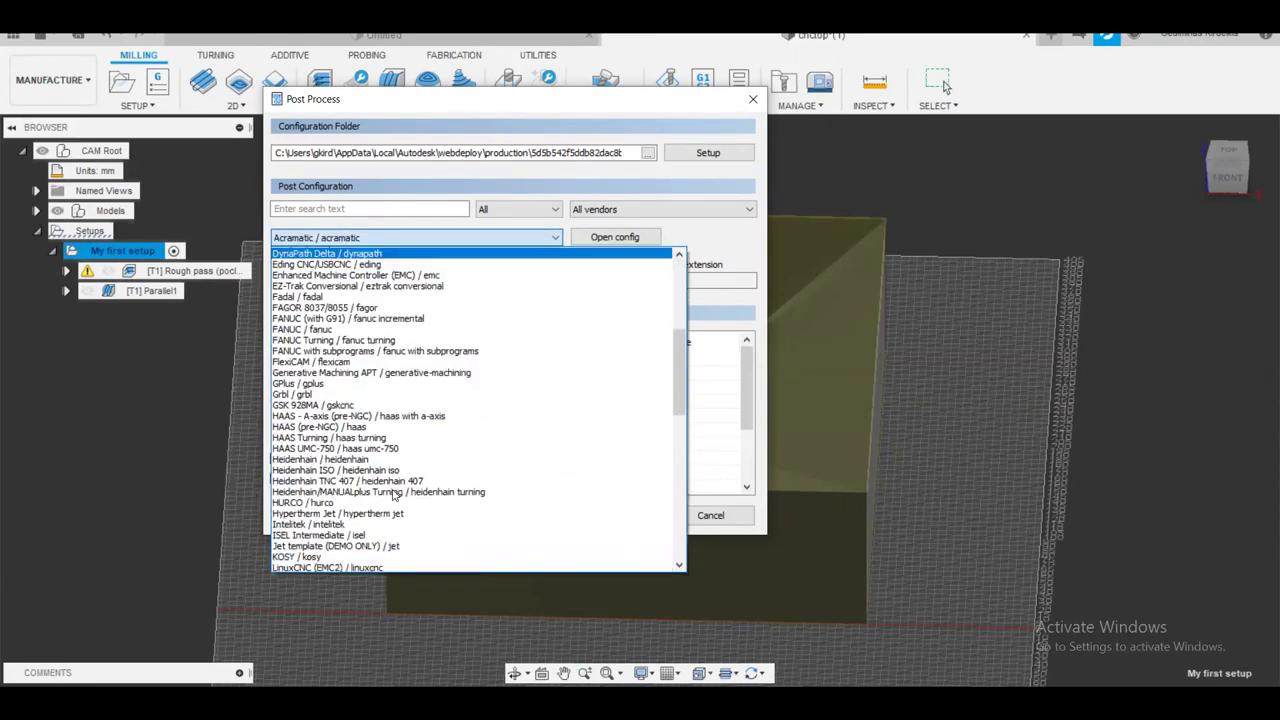
{"action": "scroll", "coordinate": [395, 495], "scroll_direction": "down", "scroll_amount": 18}
{"action": "scroll", "coordinate": [395, 495], "scroll_direction": "down", "scroll_amount": 4}
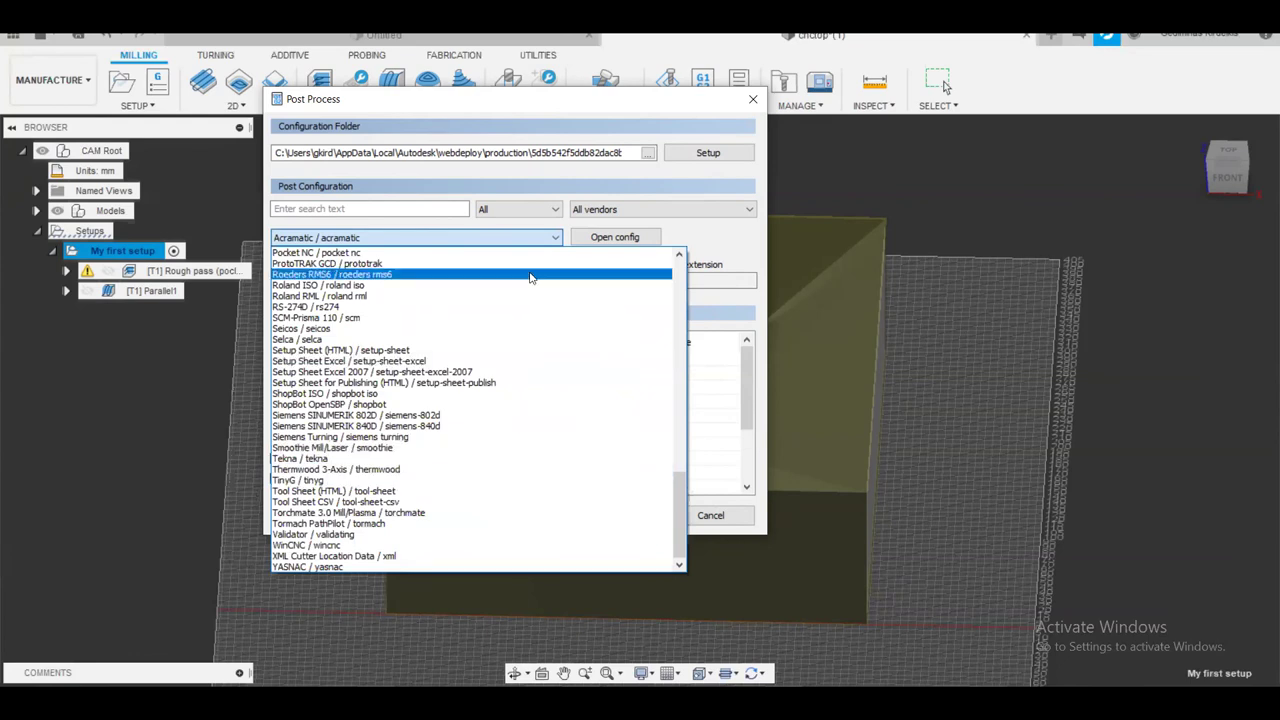
{"action": "scroll", "coordinate": [470, 445], "scroll_direction": "up", "scroll_amount": 7}
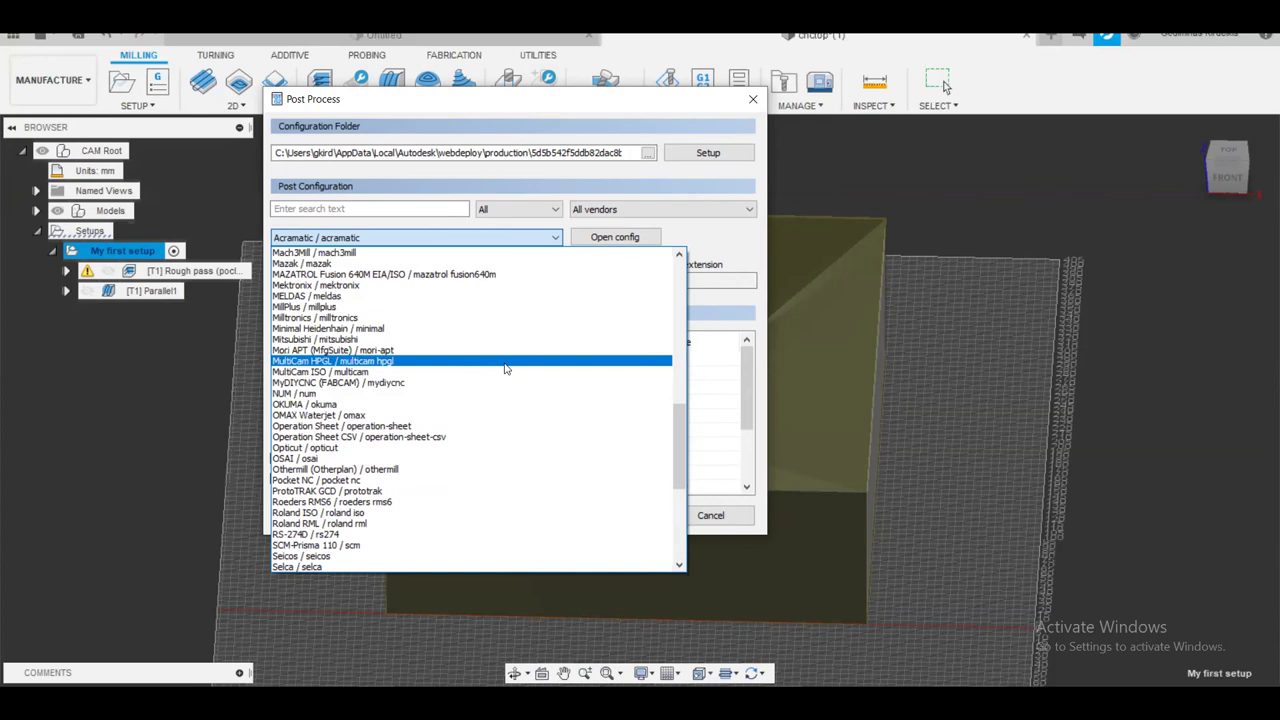
{"action": "scroll", "coordinate": [505, 369], "scroll_direction": "up", "scroll_amount": 6}
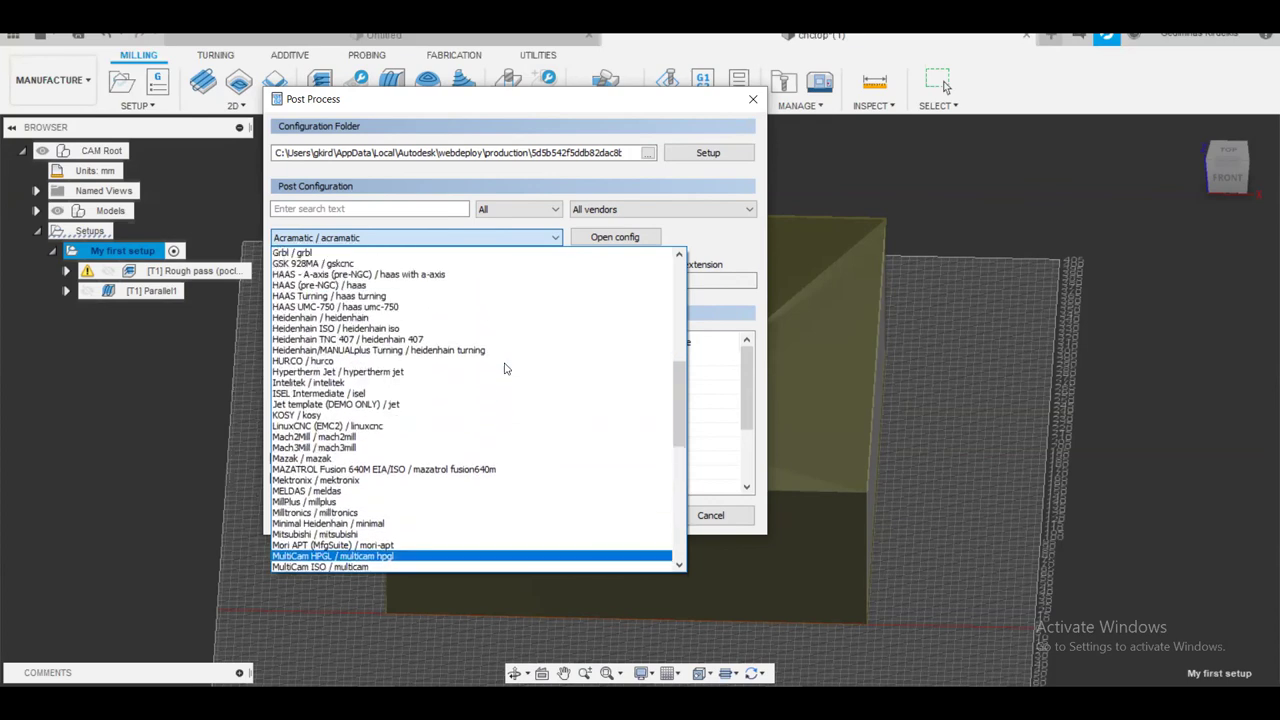
{"action": "scroll", "coordinate": [505, 369], "scroll_direction": "up", "scroll_amount": 5}
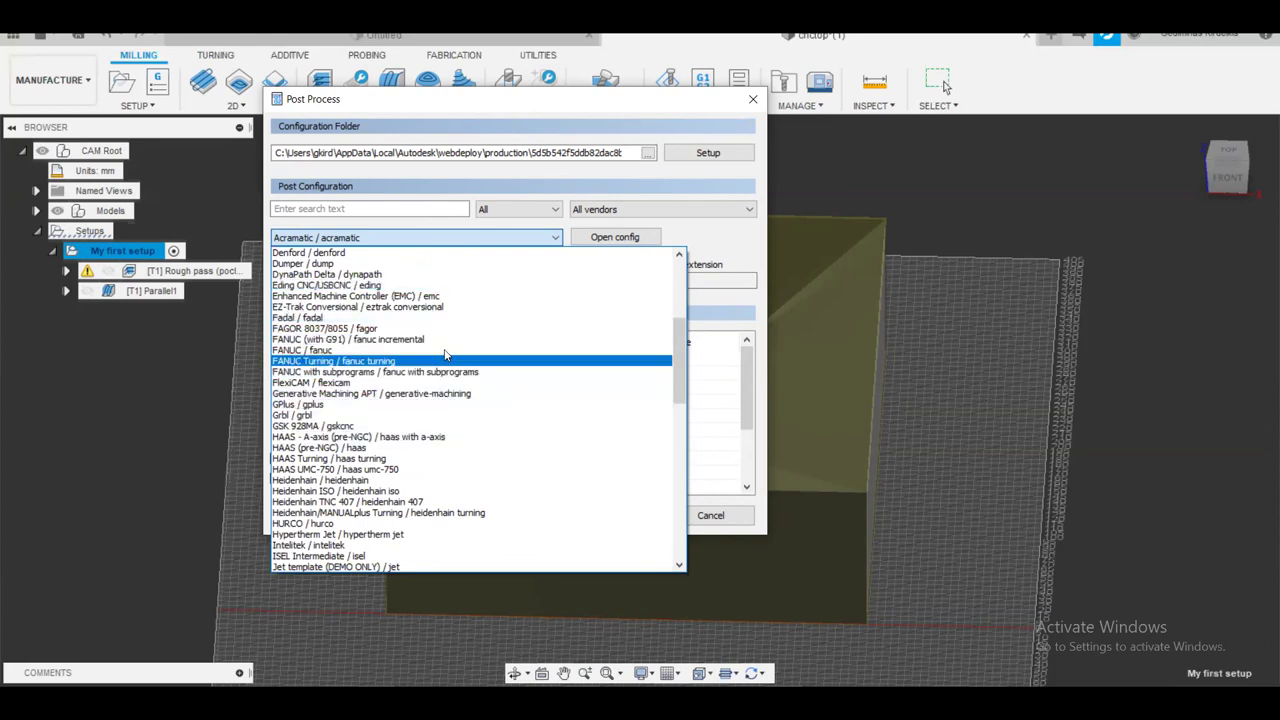
{"action": "scroll", "coordinate": [445, 355], "scroll_direction": "up", "scroll_amount": 6}
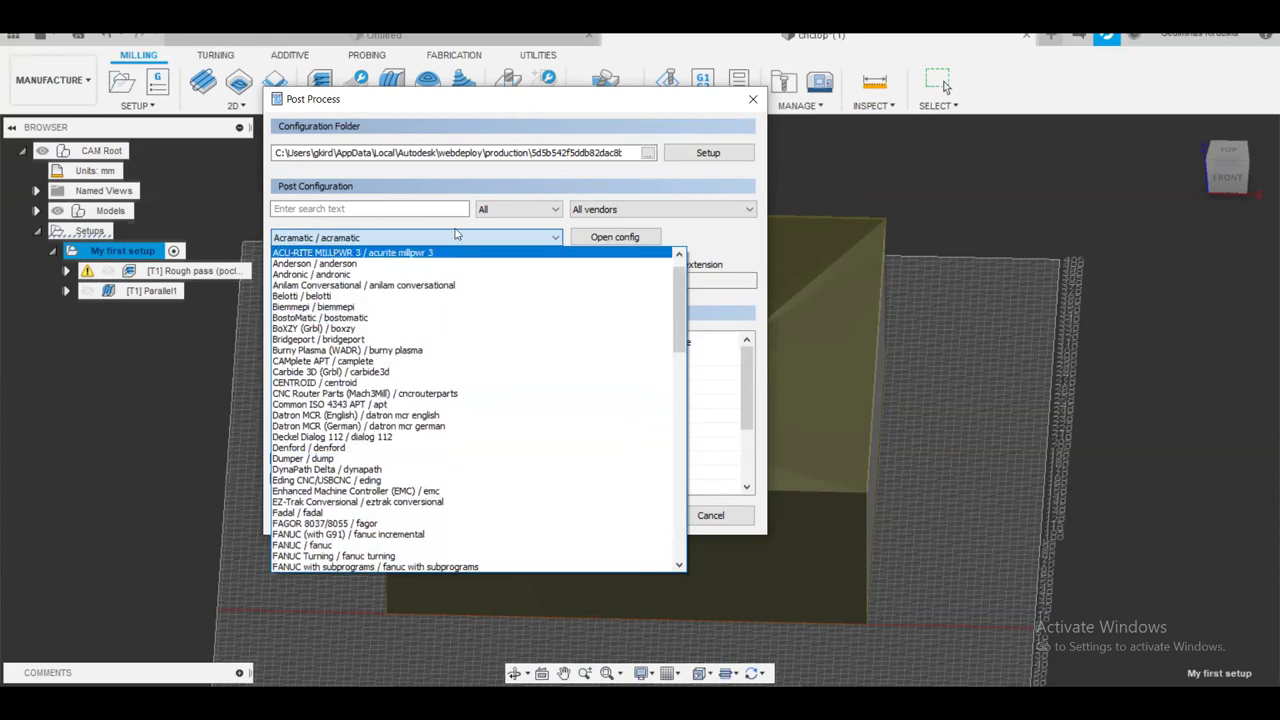
{"action": "left_click", "coordinate": [456, 236]}
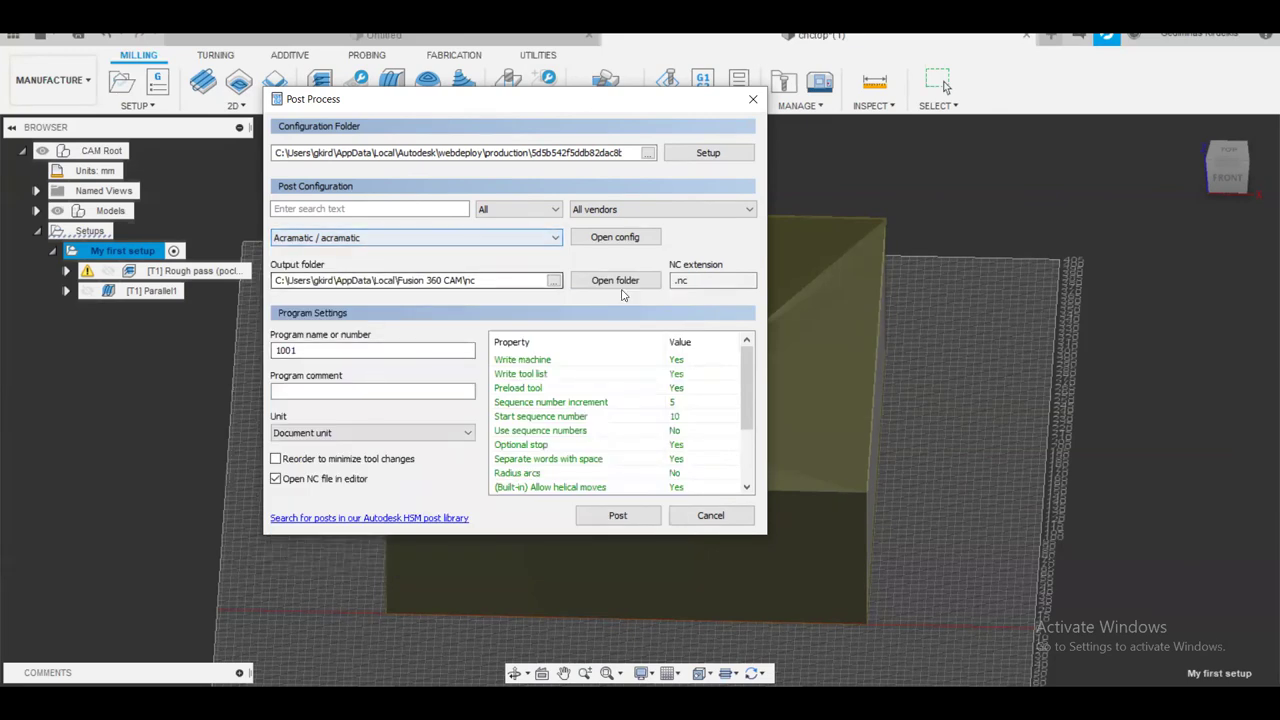
{"action": "left_click", "coordinate": [525, 239]}
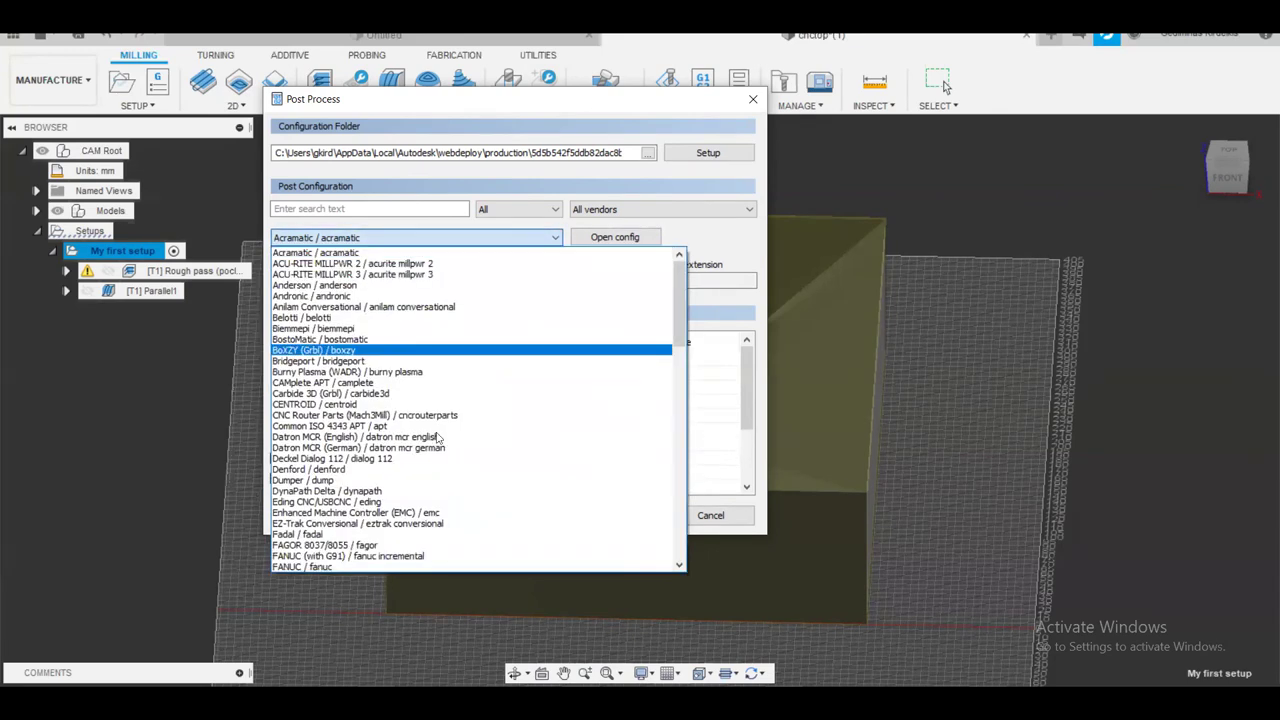
{"action": "left_click", "coordinate": [376, 384]}
Decline creating the missing folder and set the NC output folder to the Desktop
{"action": "left_click", "coordinate": [624, 281]}
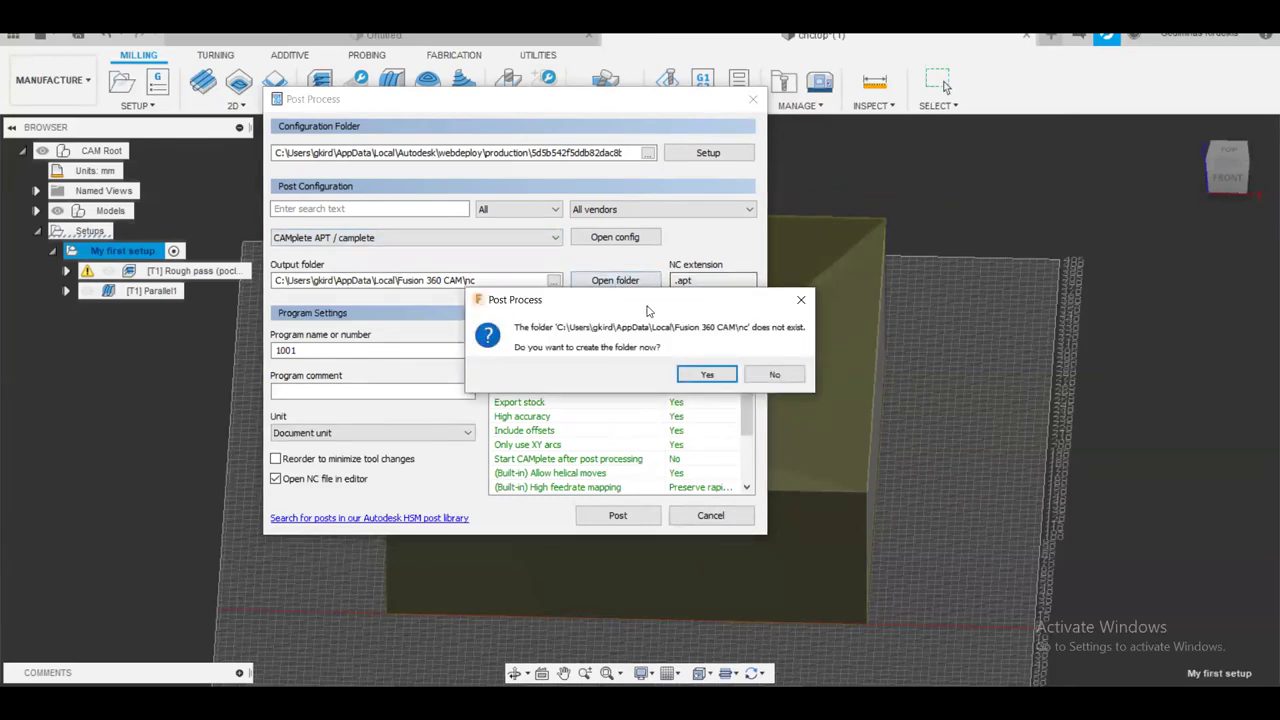
{"action": "left_click_drag", "start_coordinate": [646, 305], "coordinate": [574, 345]}
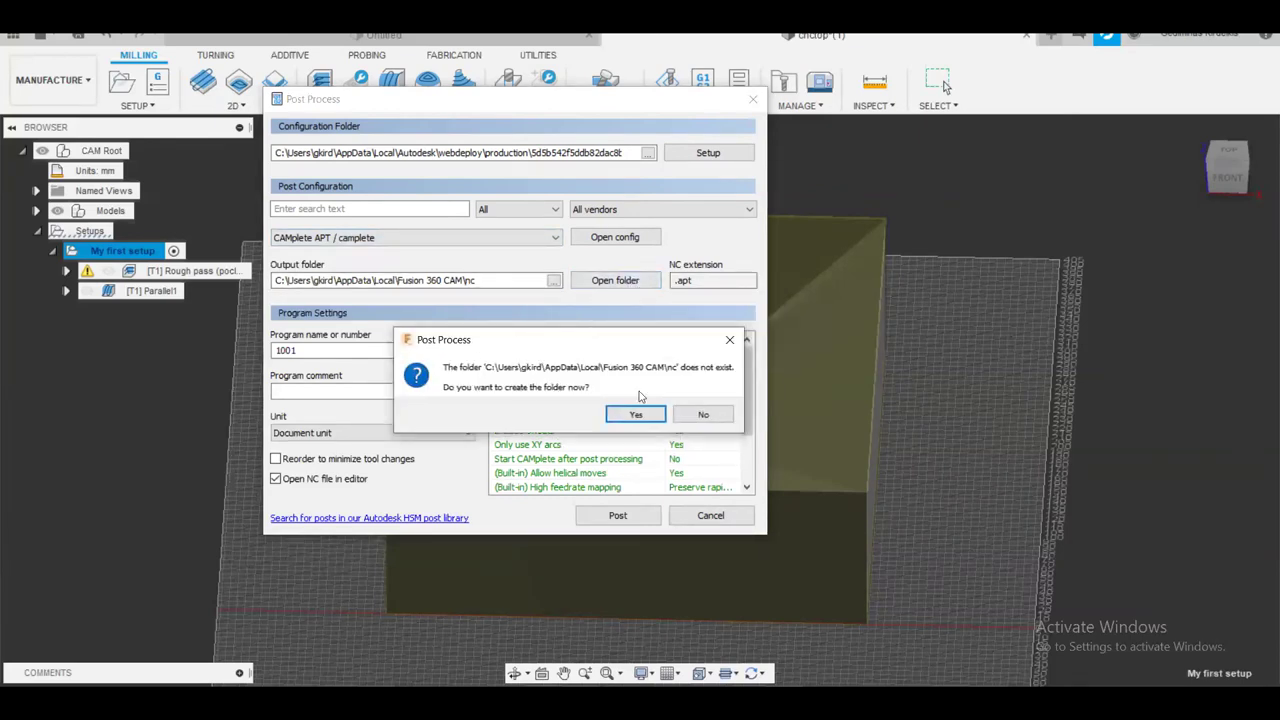
{"action": "left_click", "coordinate": [703, 417]}
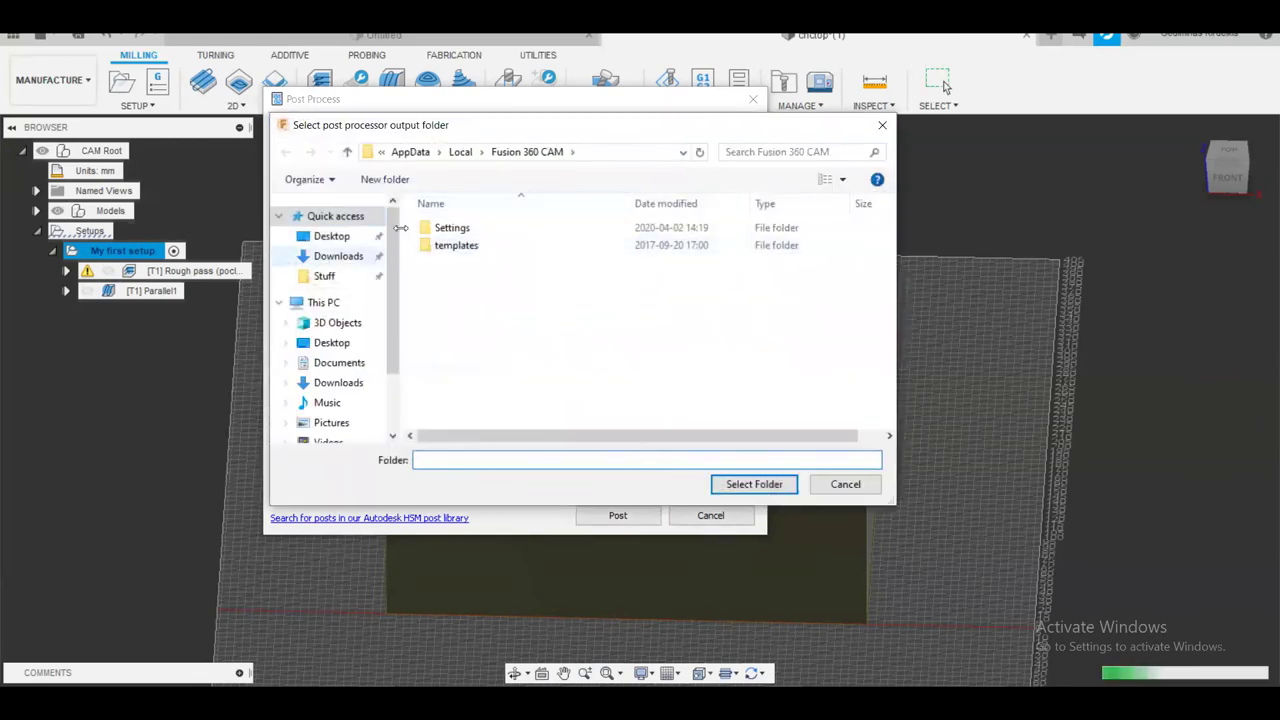
{"action": "left_click", "coordinate": [331, 236]}
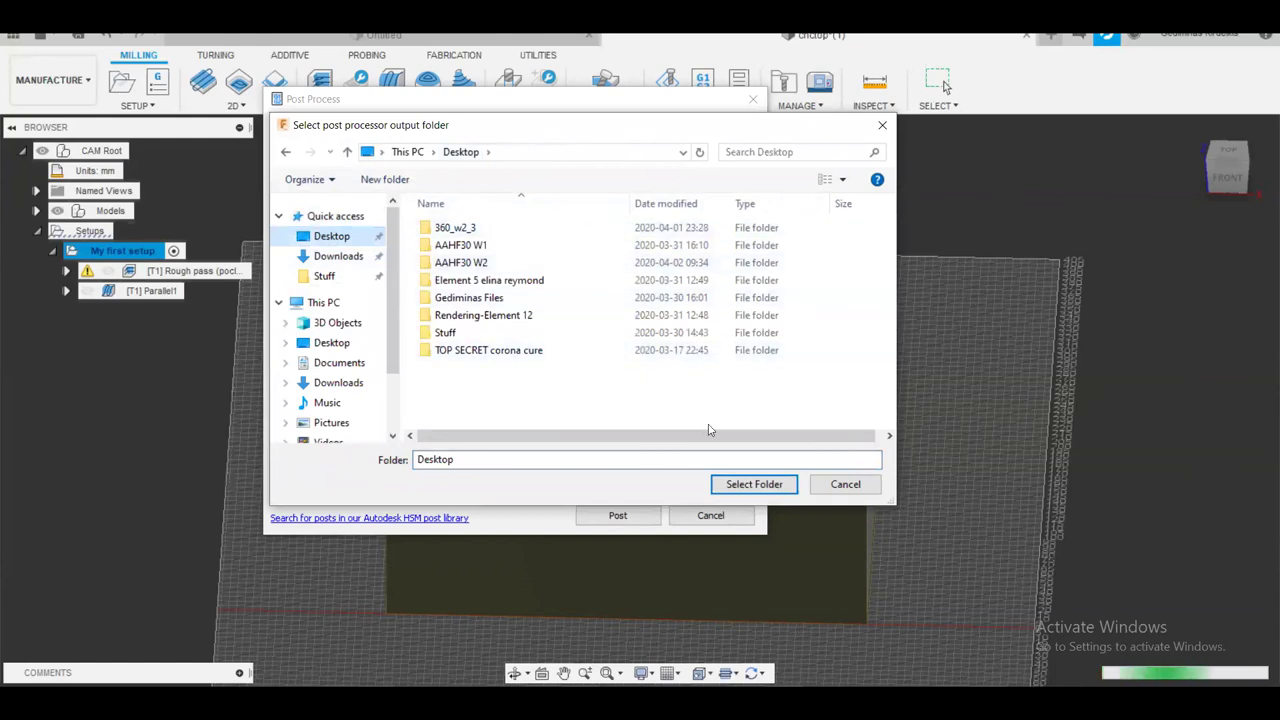
{"action": "left_click", "coordinate": [751, 485]}
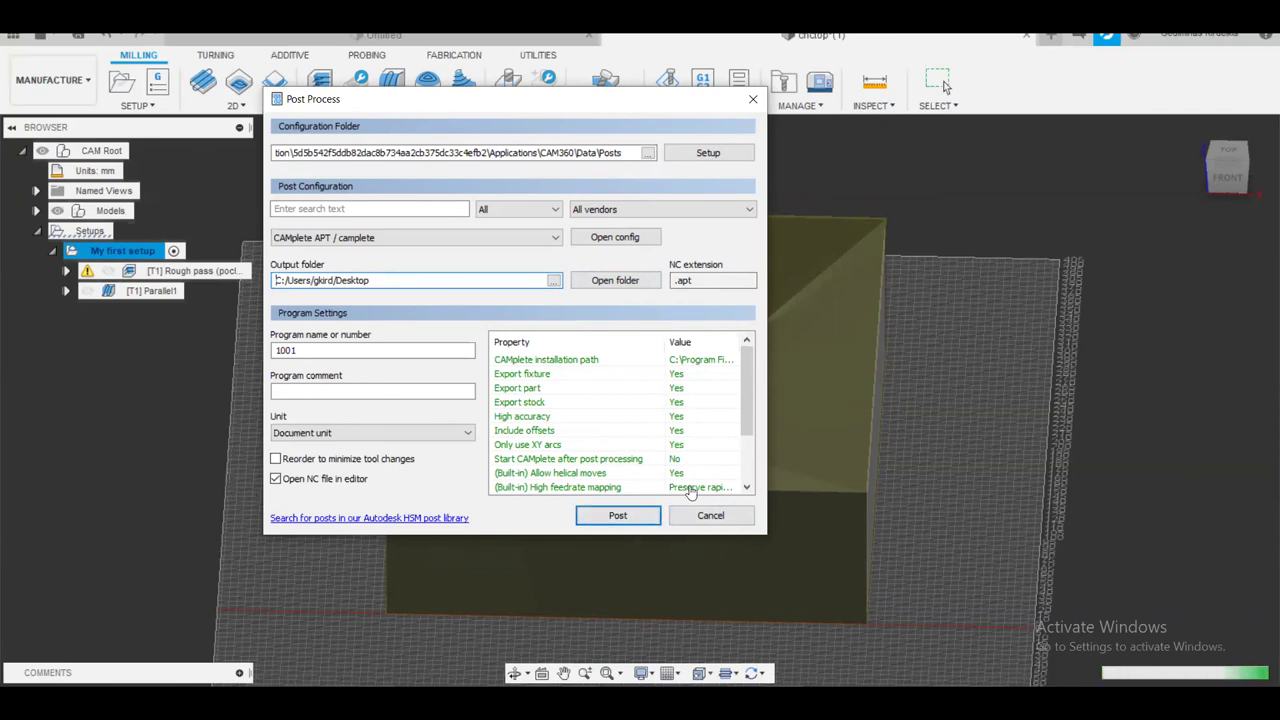
{"action": "mouse_move", "coordinate": [690, 491]}
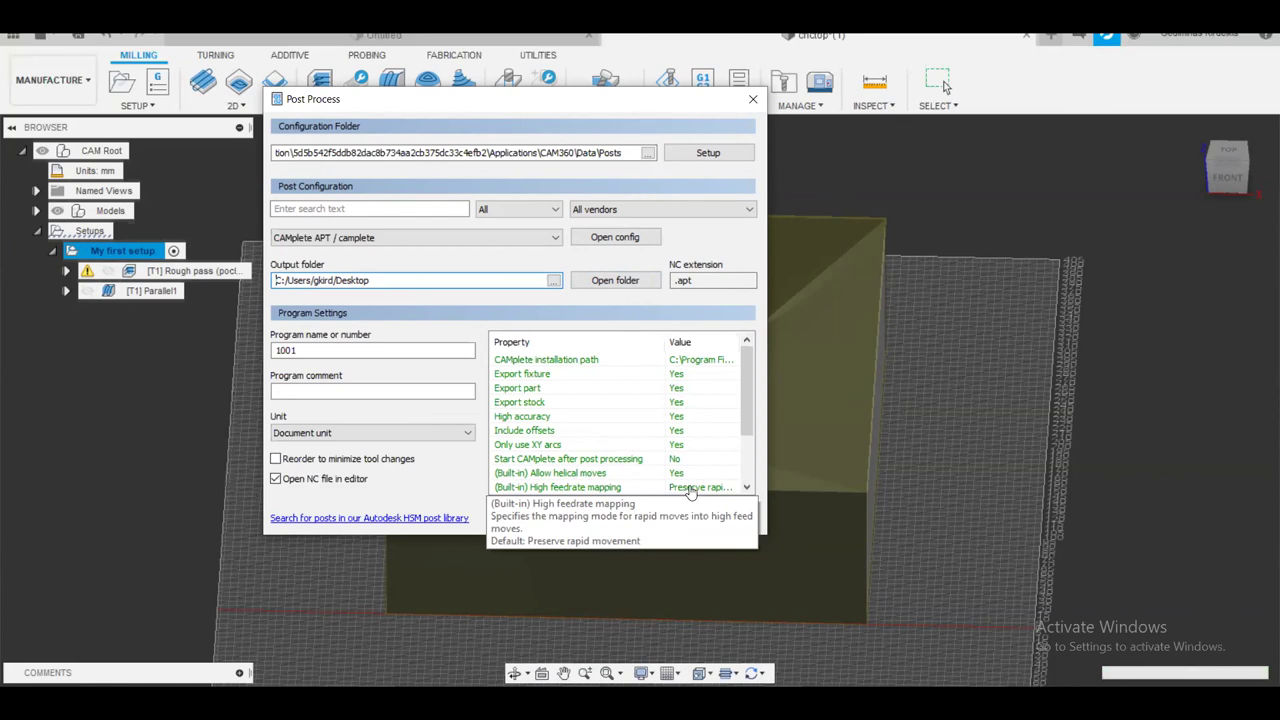
Keep CAMplete APT selected and cancel the Post Process dialog without posting
{"action": "left_click", "coordinate": [420, 237]}
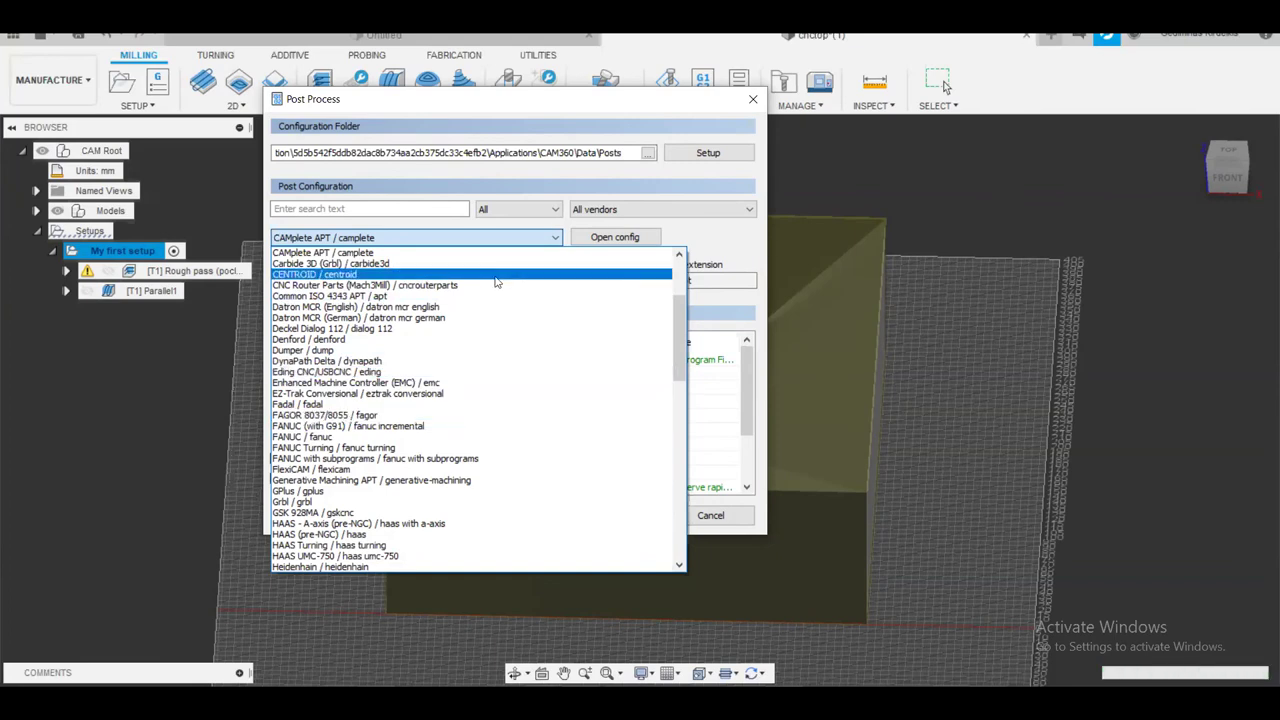
{"action": "left_click", "coordinate": [330, 253]}
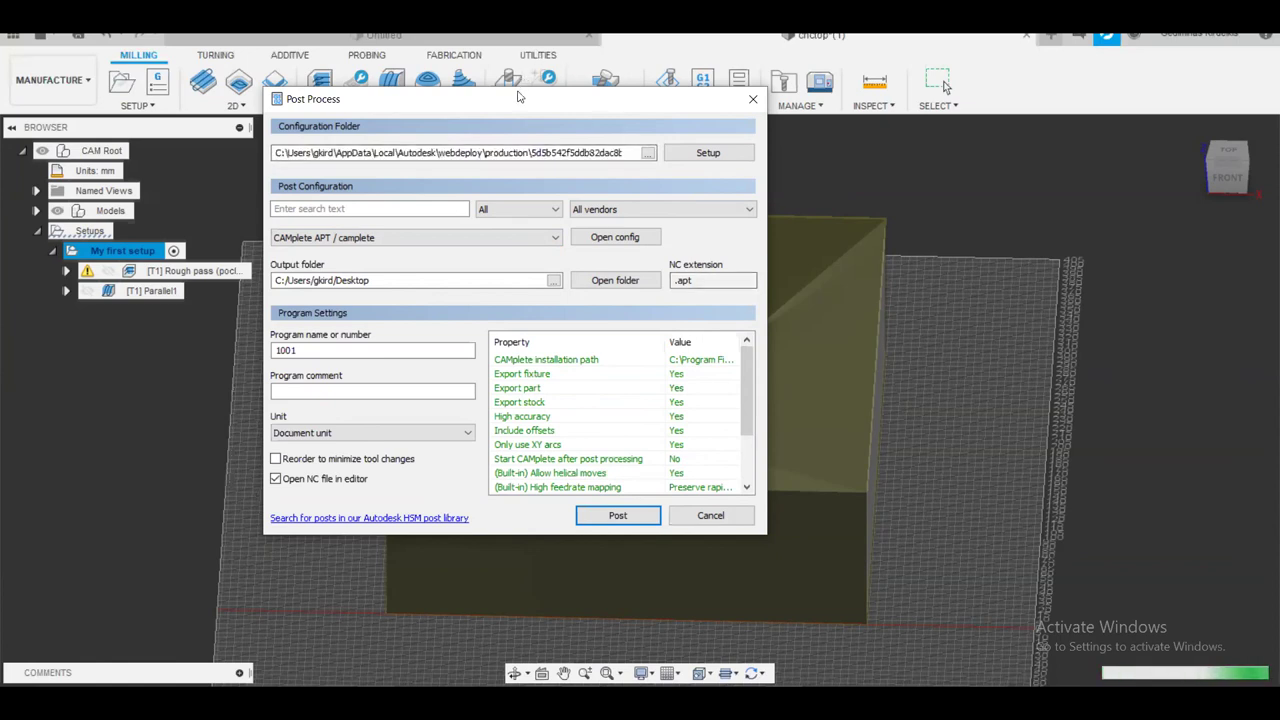
{"action": "left_click_drag", "start_coordinate": [518, 97], "coordinate": [817, 98]}
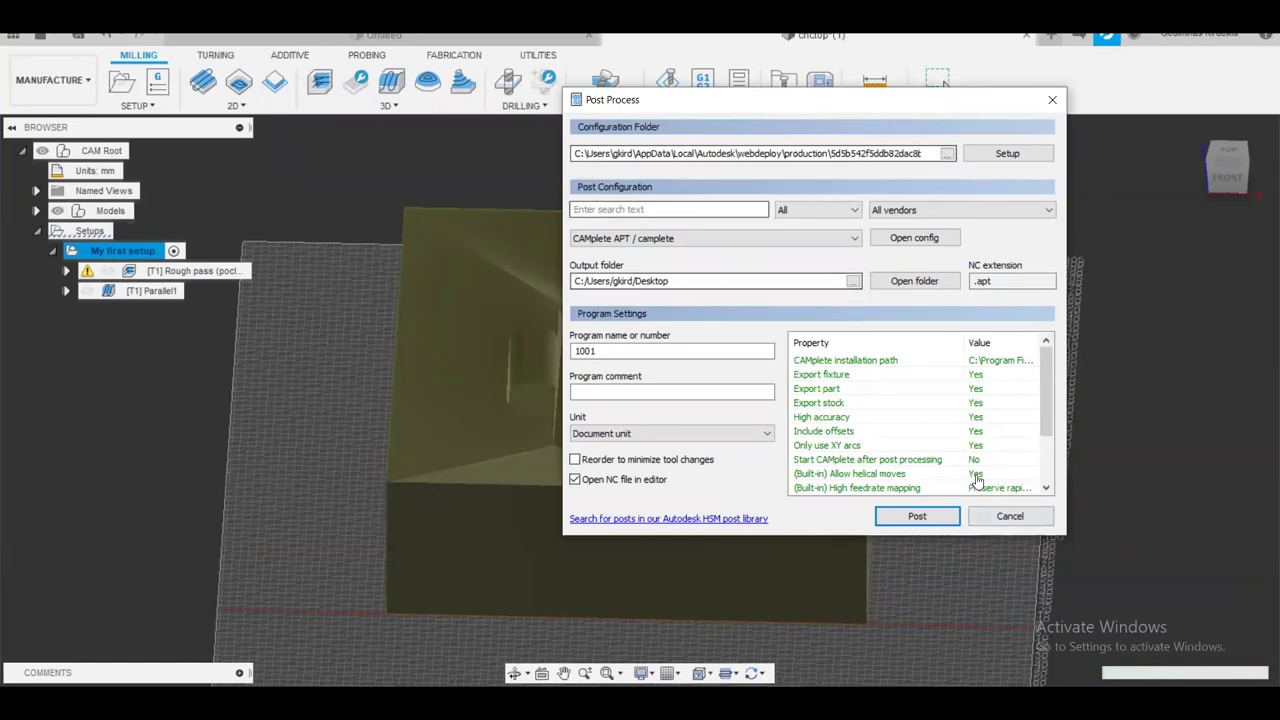
{"action": "left_click", "coordinate": [1009, 516]}
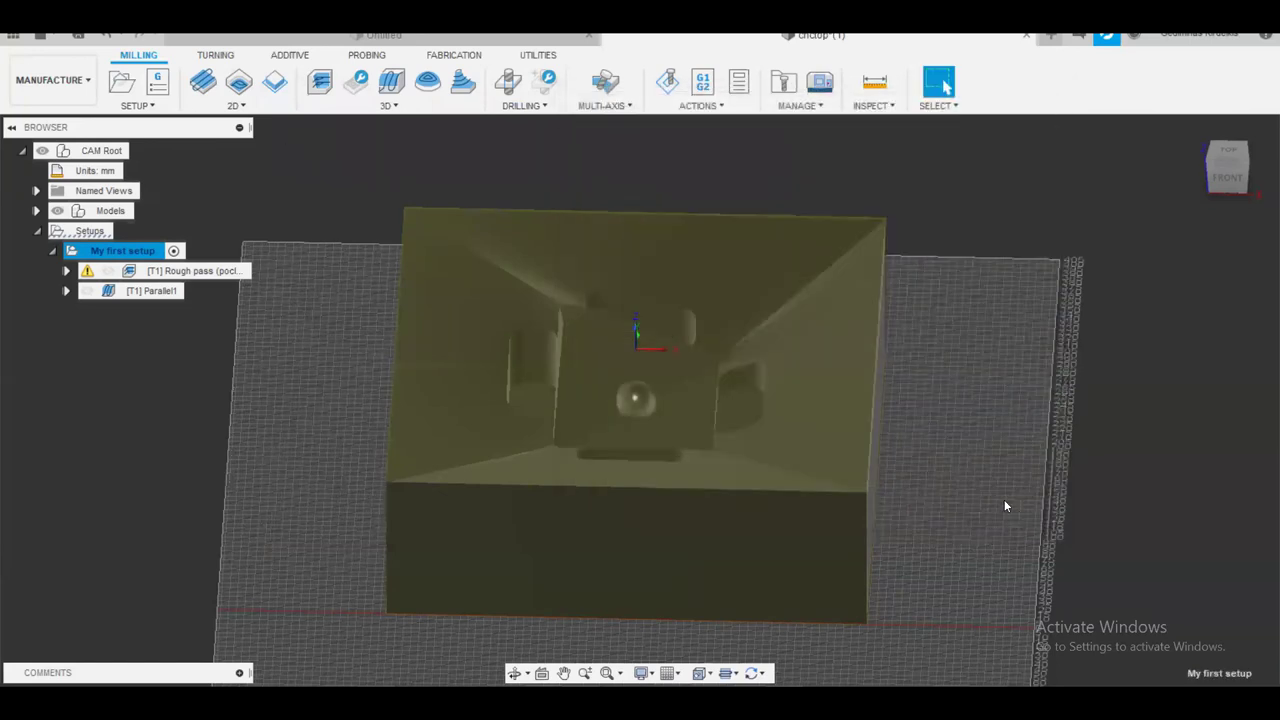
Preview the Rough pass and Parallel1 toolpaths, then bring up the Save dialog for cnctop
{"action": "left_click", "coordinate": [300, 338]}
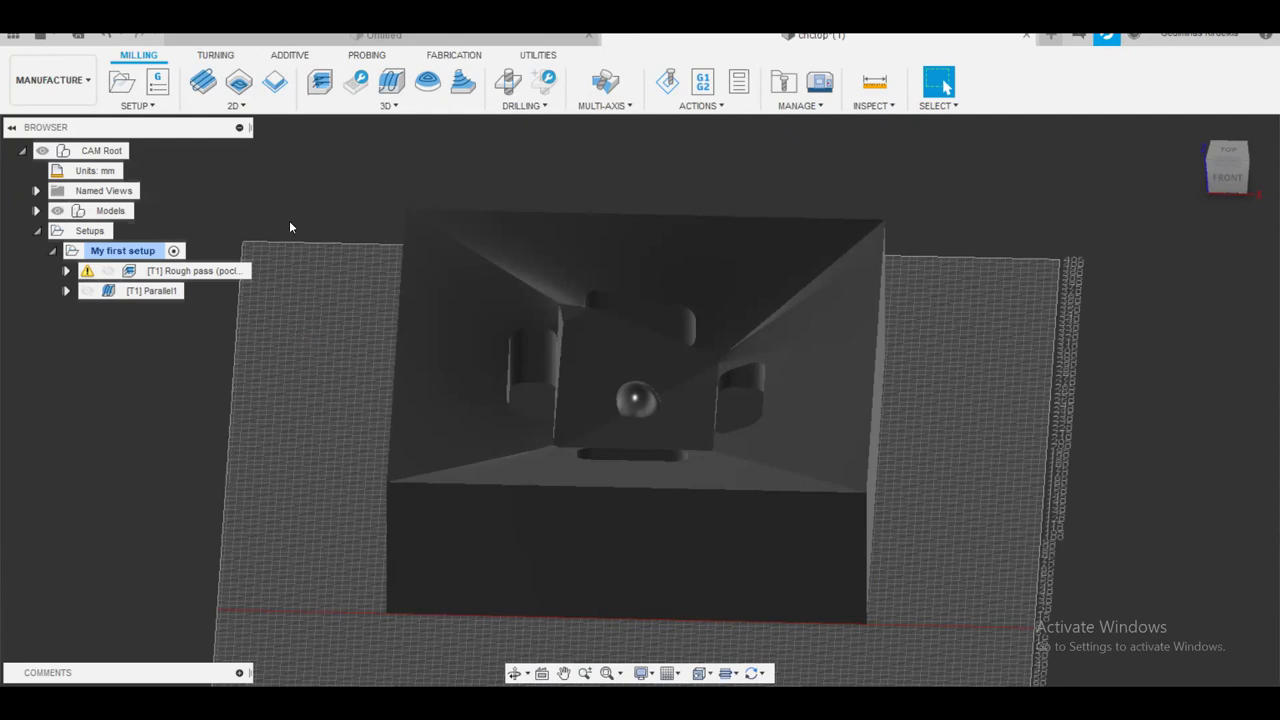
{"action": "left_click", "coordinate": [168, 271]}
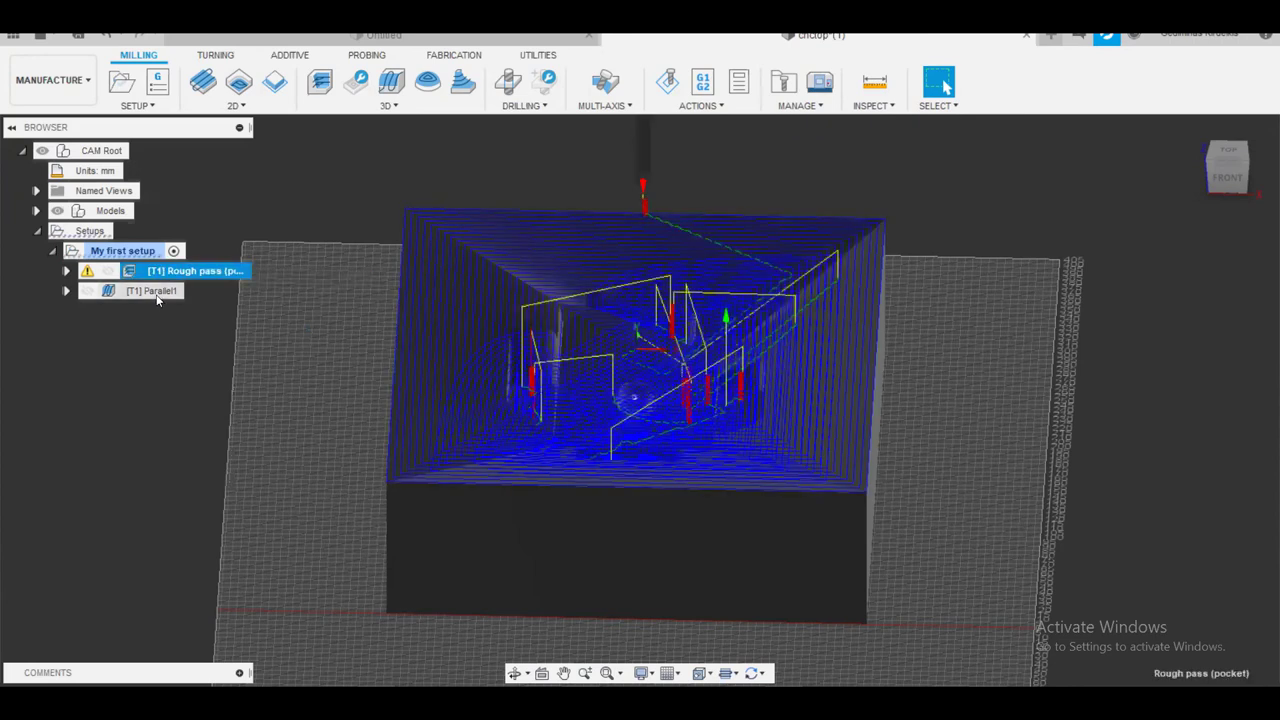
{"action": "left_click", "coordinate": [158, 290]}
{"action": "left_click", "coordinate": [198, 430]}
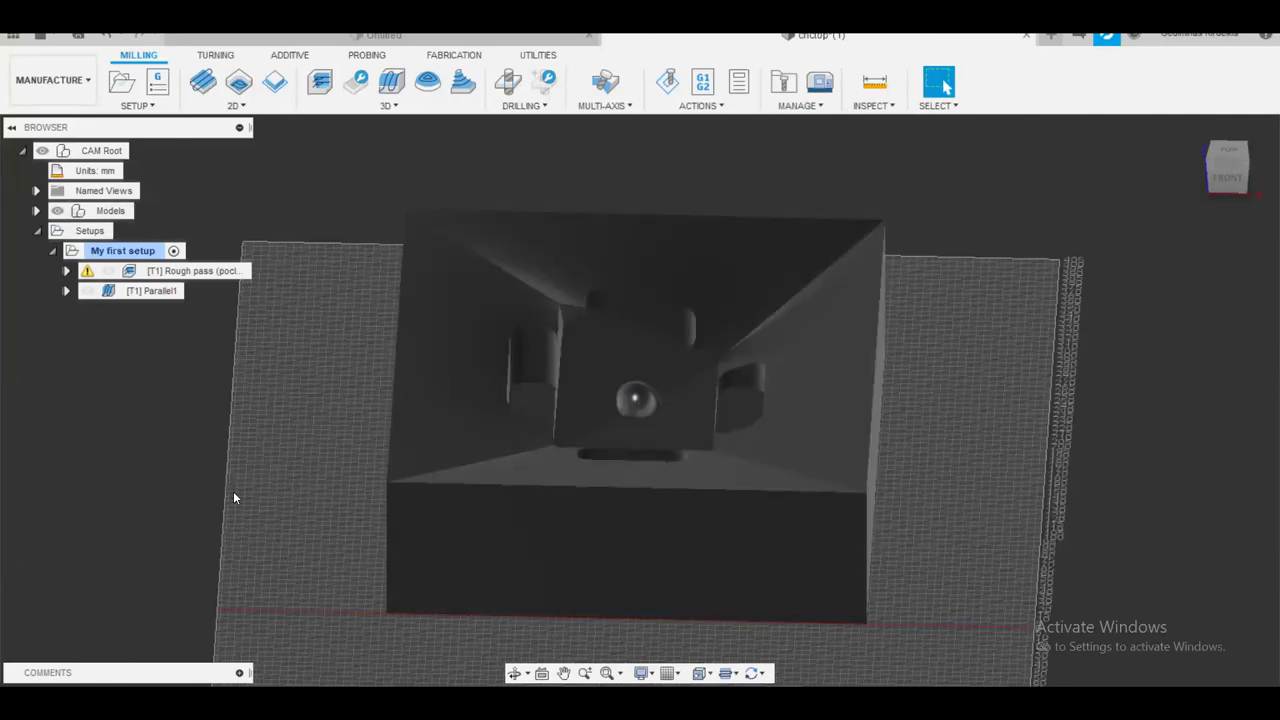
{"action": "left_click", "coordinate": [84, 37]}
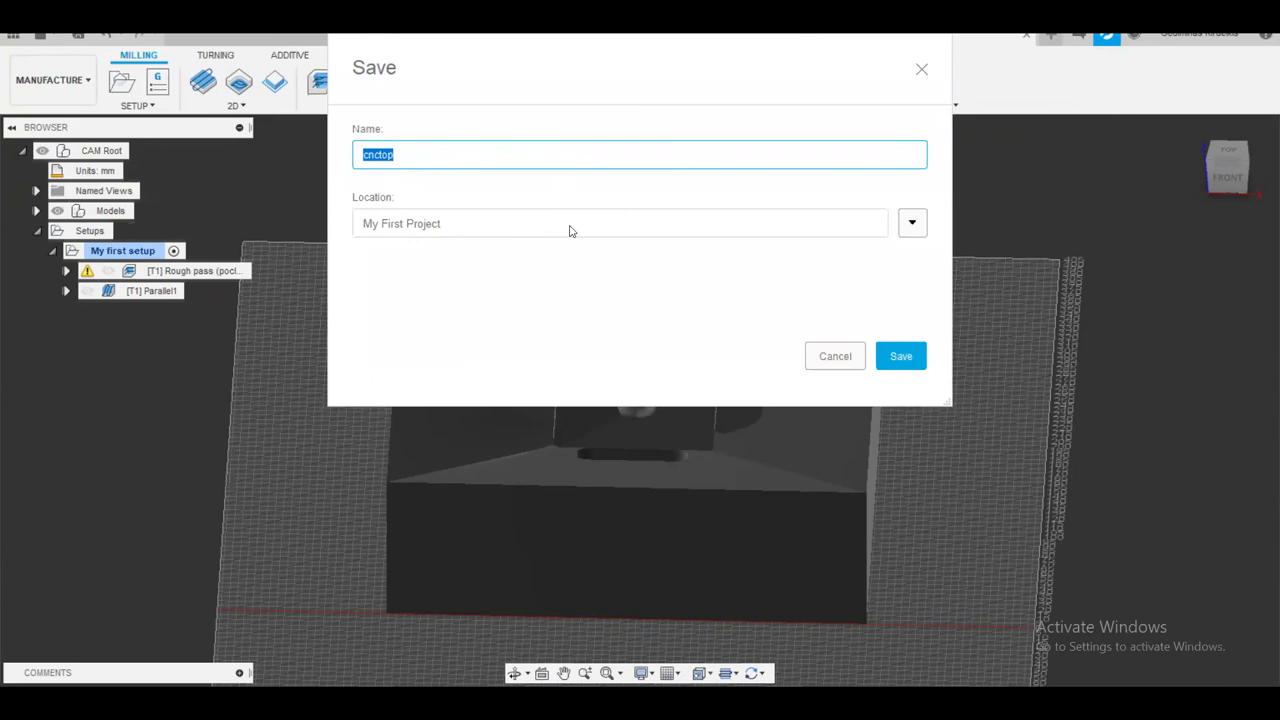
Look through the Save dialog's locations and projects, then cancel without saving
{"action": "left_click", "coordinate": [911, 228]}
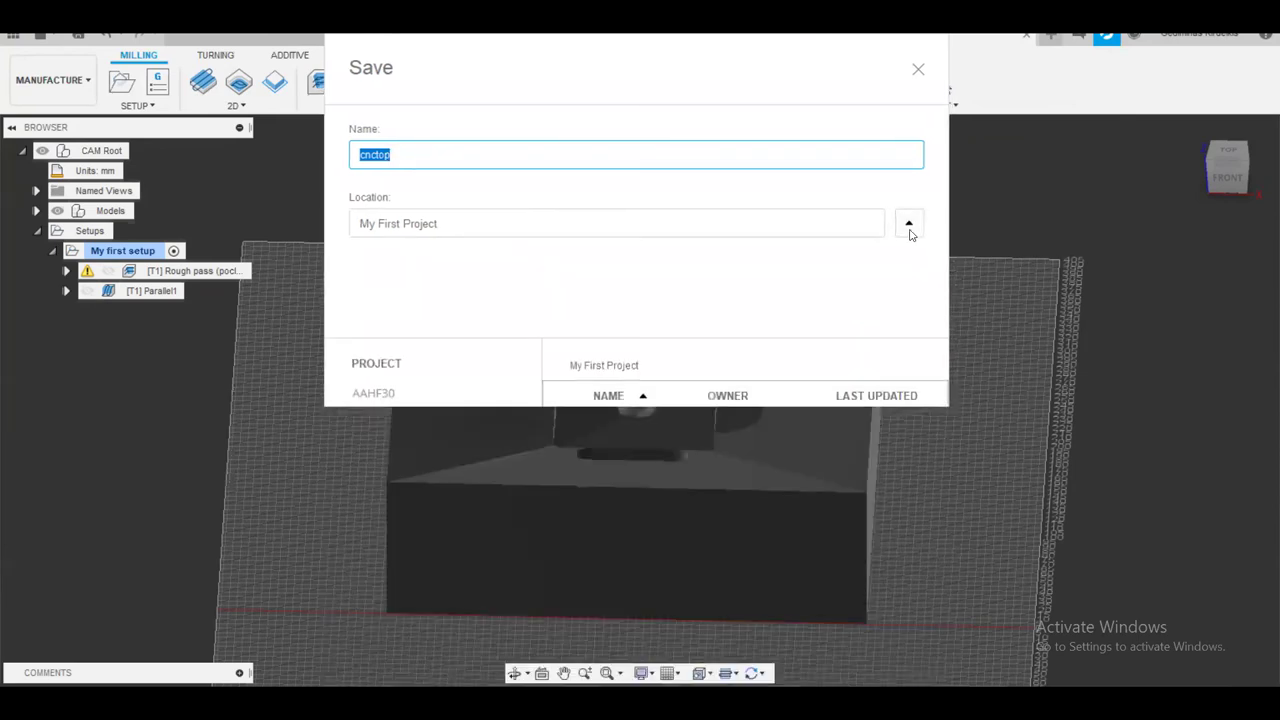
{"action": "left_click", "coordinate": [911, 228]}
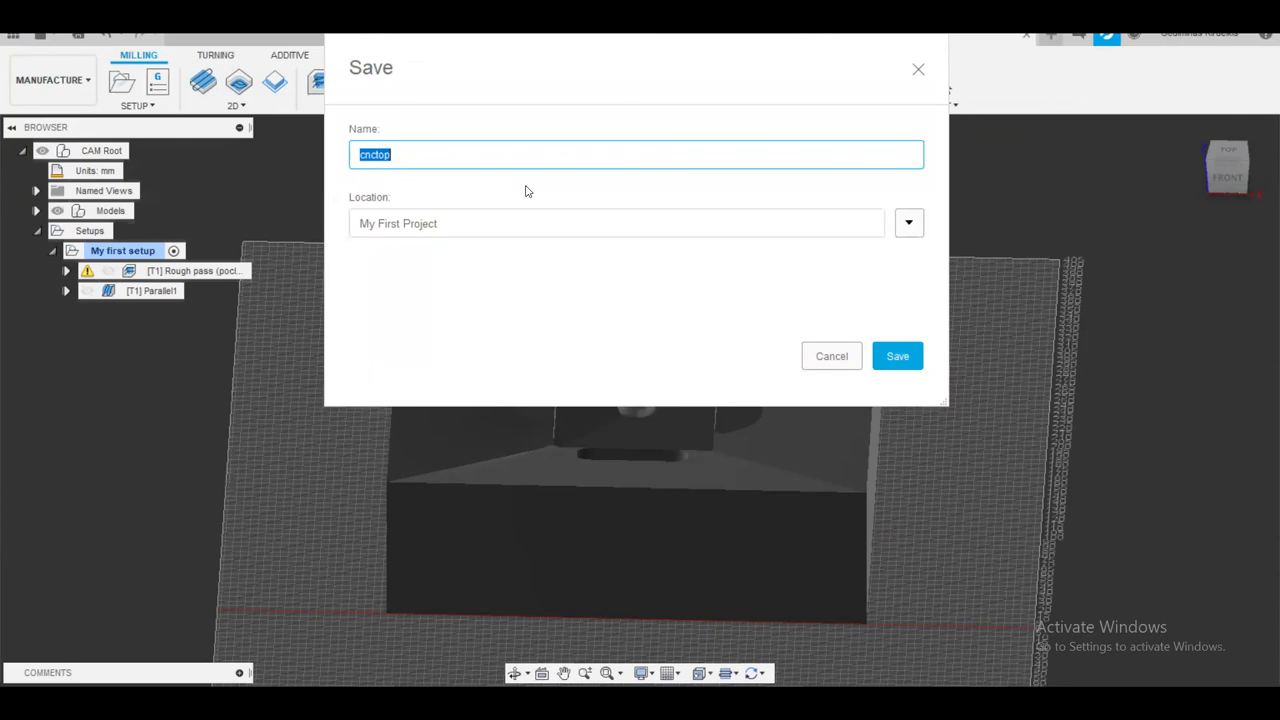
{"action": "left_click_drag", "start_coordinate": [508, 55], "coordinate": [447, 135]}
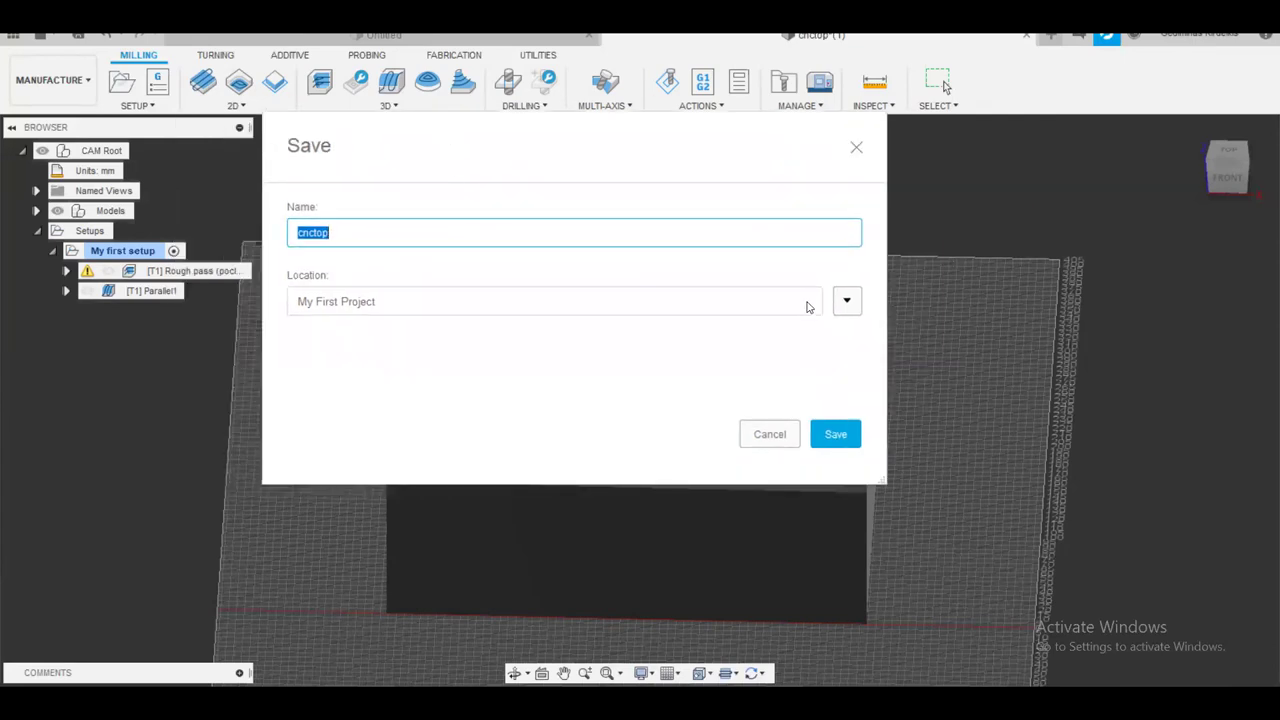
{"action": "left_click", "coordinate": [846, 302]}
{"action": "left_click_drag", "start_coordinate": [657, 143], "coordinate": [627, 43]}
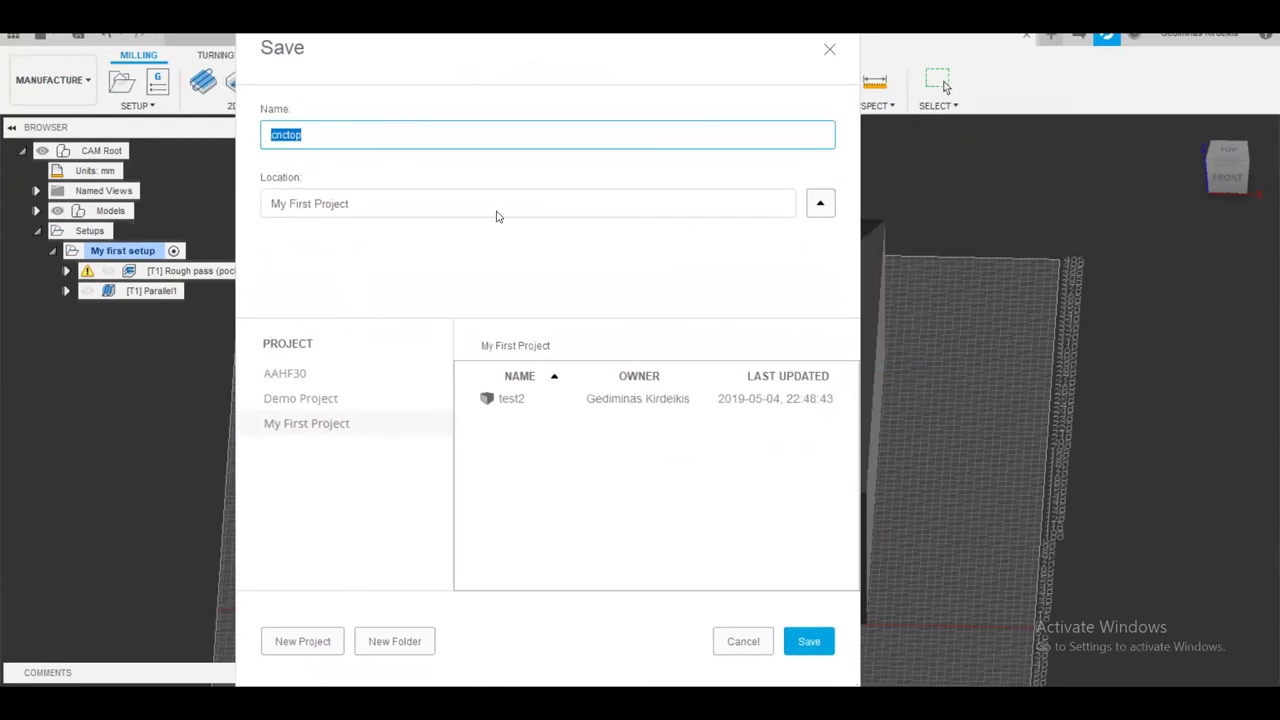
{"action": "left_click", "coordinate": [746, 646]}
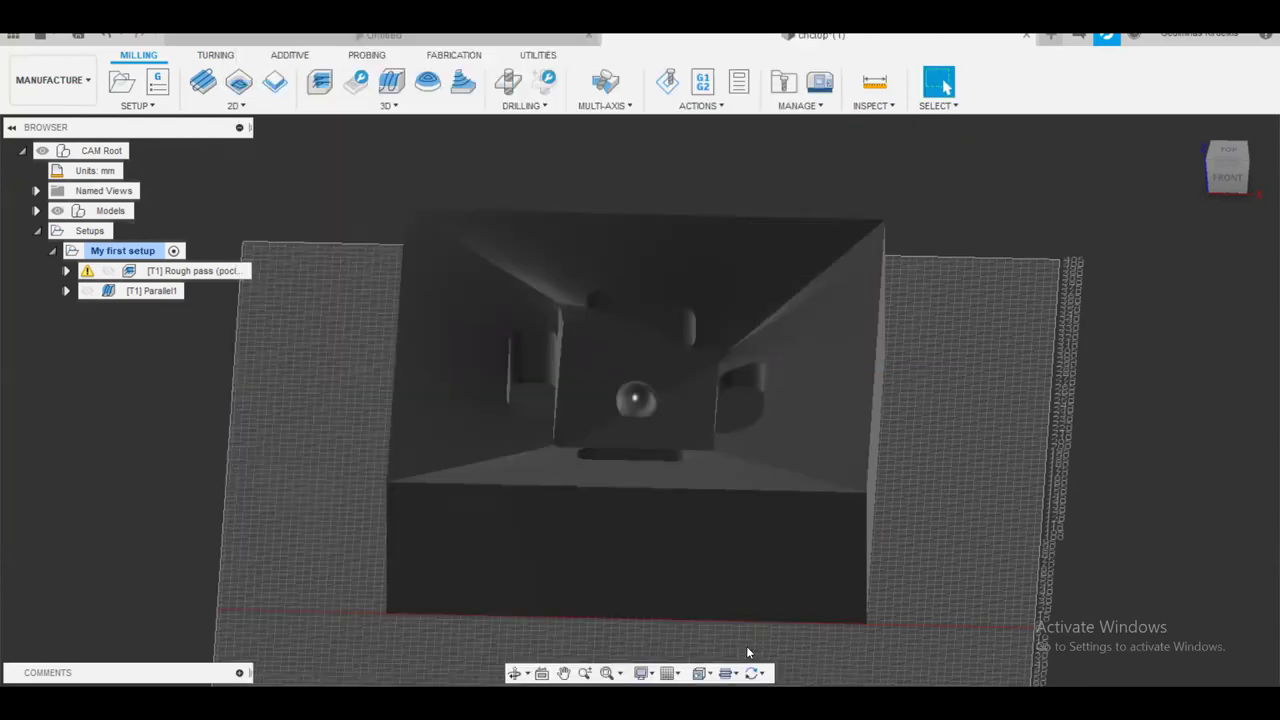
Export the design as Fusion 360 Archive cnctop.f3d to the Desktop
{"action": "left_click", "coordinate": [37, 38]}
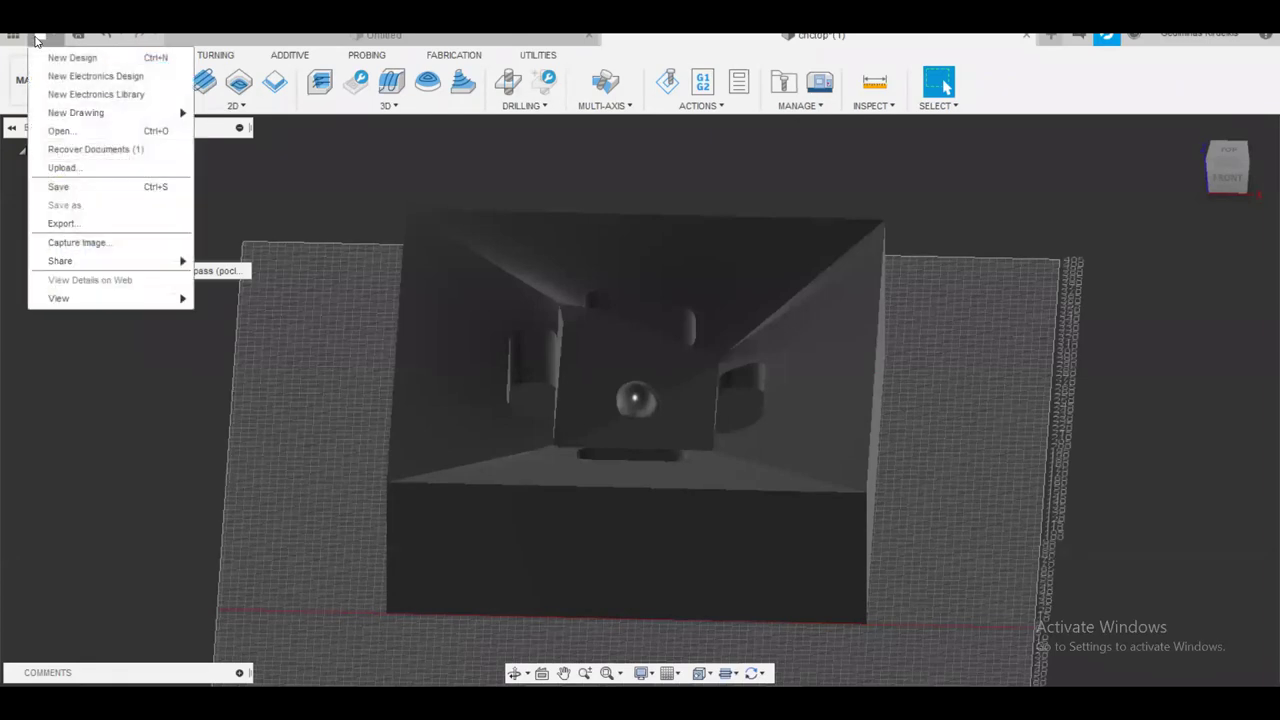
{"action": "left_click", "coordinate": [62, 223]}
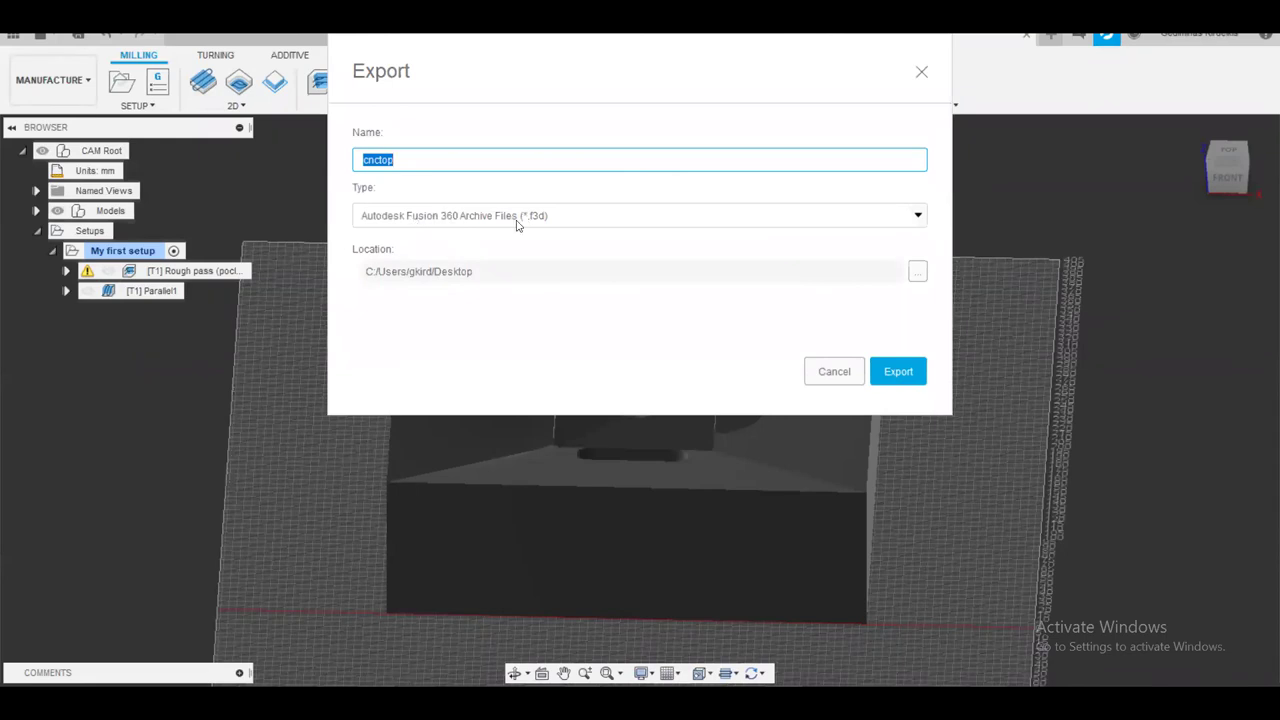
{"action": "left_click", "coordinate": [573, 222]}
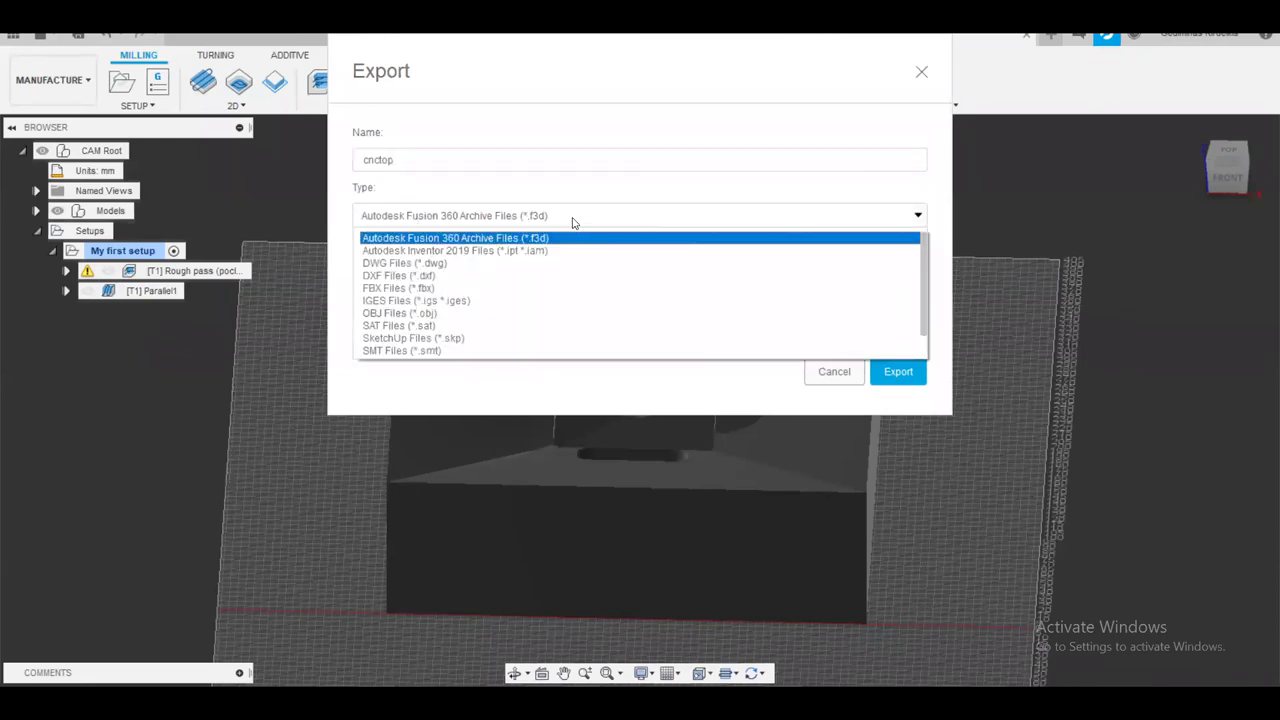
{"action": "left_click", "coordinate": [573, 222]}
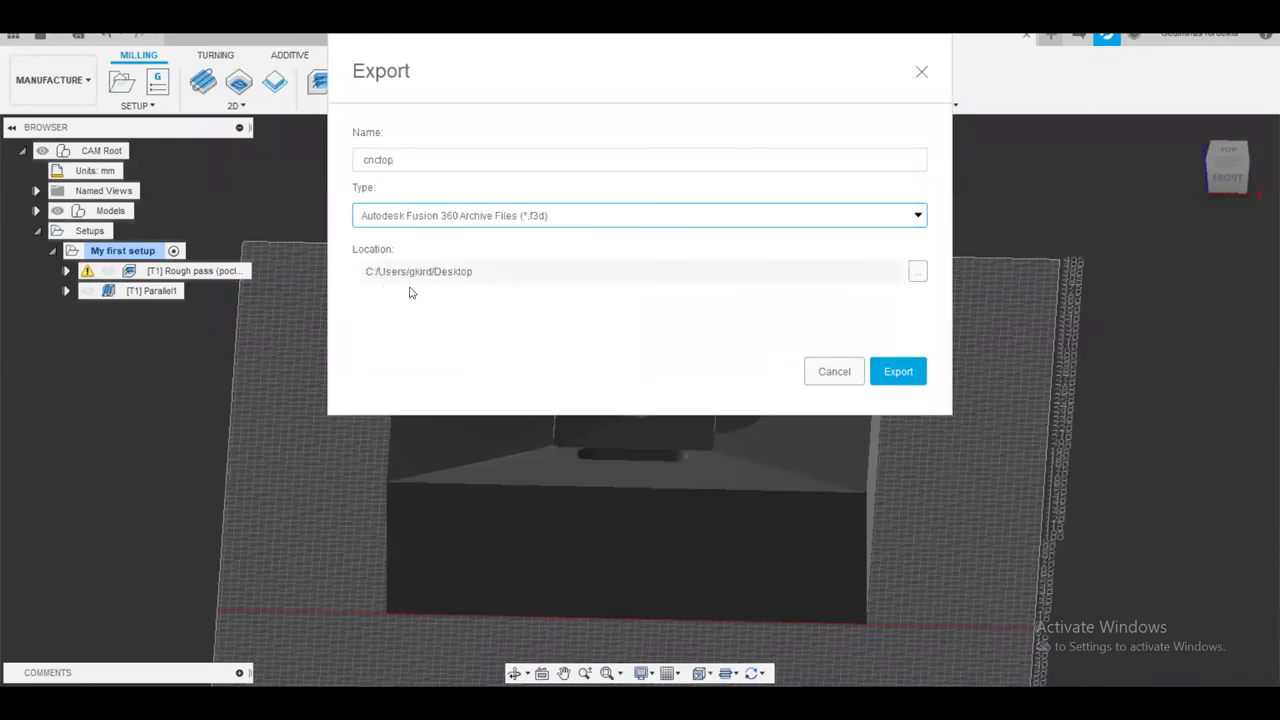
{"action": "left_click", "coordinate": [421, 163]}
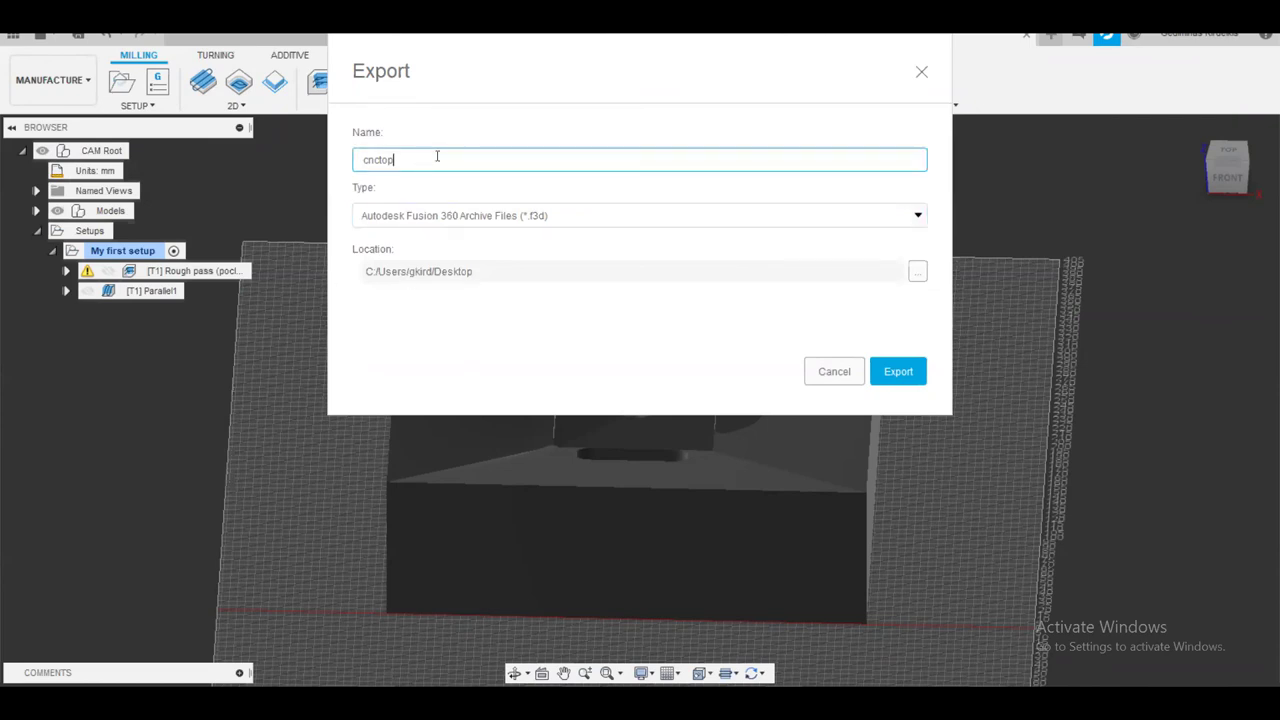
{"action": "left_click", "coordinate": [893, 373]}
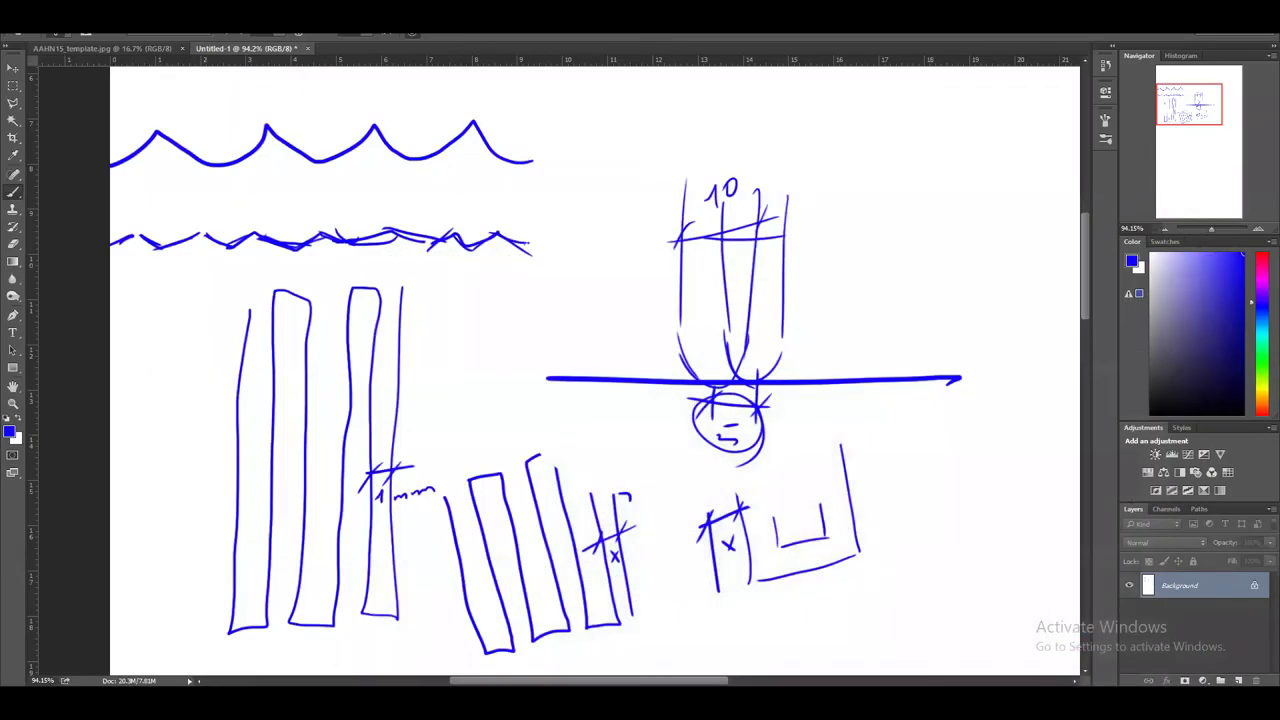
Show the desktop, locate cnctop.f3d, and open CNC.3dm in Rhinoceros
{"action": "key", "text": "super+d"}
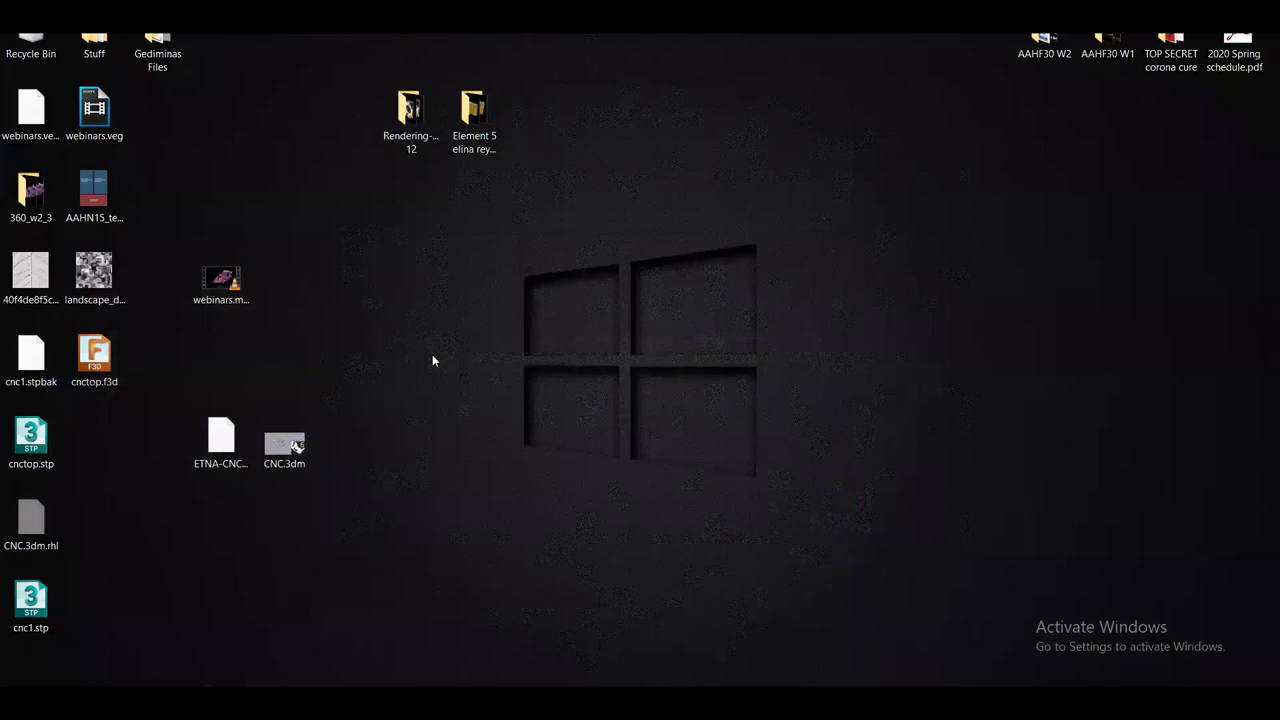
{"action": "left_click_drag", "start_coordinate": [110, 355], "coordinate": [422, 290]}
{"action": "left_click_drag", "start_coordinate": [612, 362], "coordinate": [366, 234]}
{"action": "left_click_drag", "start_coordinate": [561, 375], "coordinate": [366, 232]}
{"action": "left_click_drag", "start_coordinate": [522, 391], "coordinate": [382, 226]}
{"action": "left_click_drag", "start_coordinate": [514, 362], "coordinate": [322, 196]}
{"action": "left_click_drag", "start_coordinate": [583, 449], "coordinate": [368, 236]}
{"action": "left_click_drag", "start_coordinate": [538, 446], "coordinate": [385, 240]}
{"action": "left_click_drag", "start_coordinate": [574, 384], "coordinate": [380, 245]}
{"action": "left_click", "coordinate": [914, 587]}
{"action": "double_click", "coordinate": [287, 443]}
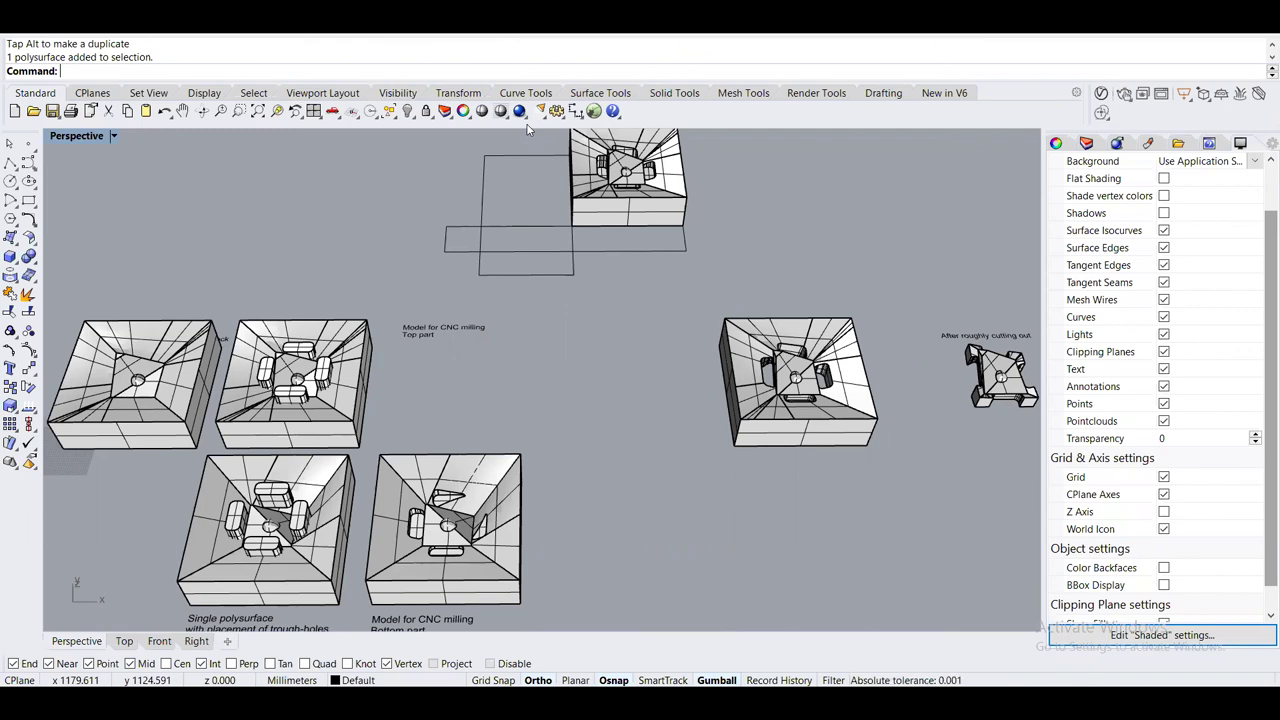
Zoom and orbit the Perspective view to inspect the mold models
{"action": "scroll", "coordinate": [676, 332], "scroll_direction": "down", "scroll_amount": 5}
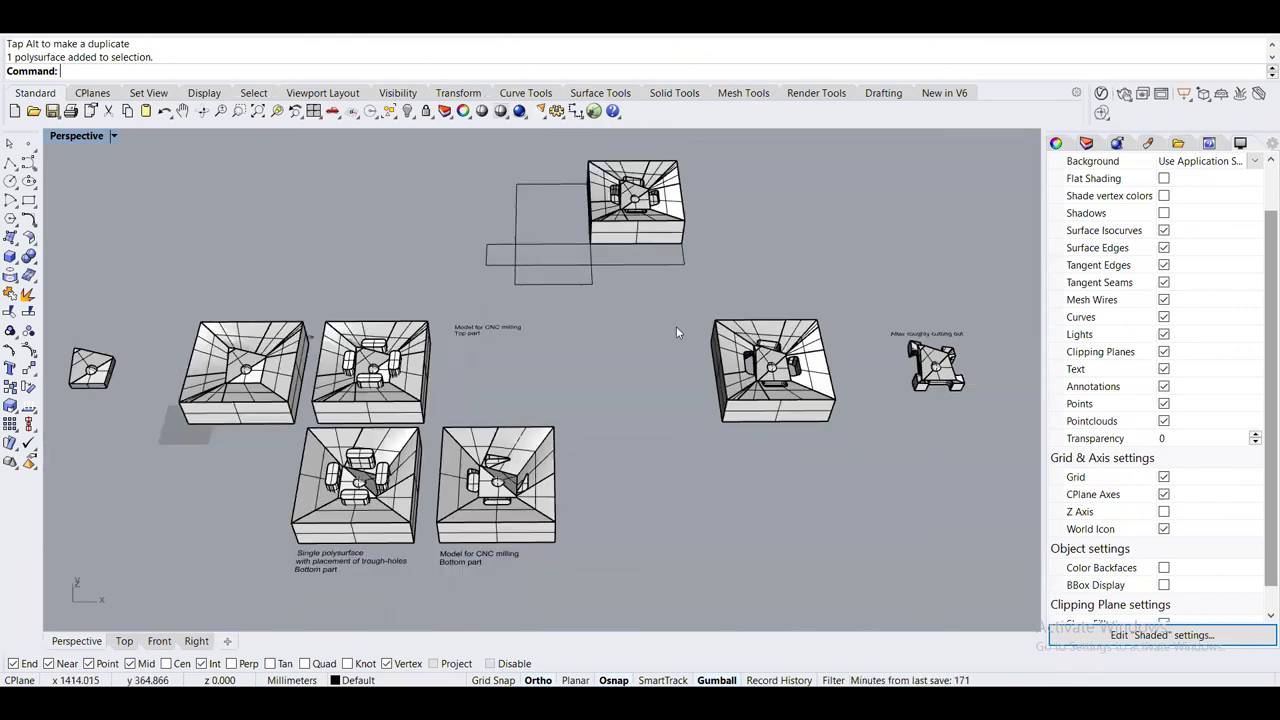
{"action": "scroll", "coordinate": [277, 394], "scroll_direction": "up", "scroll_amount": 4}
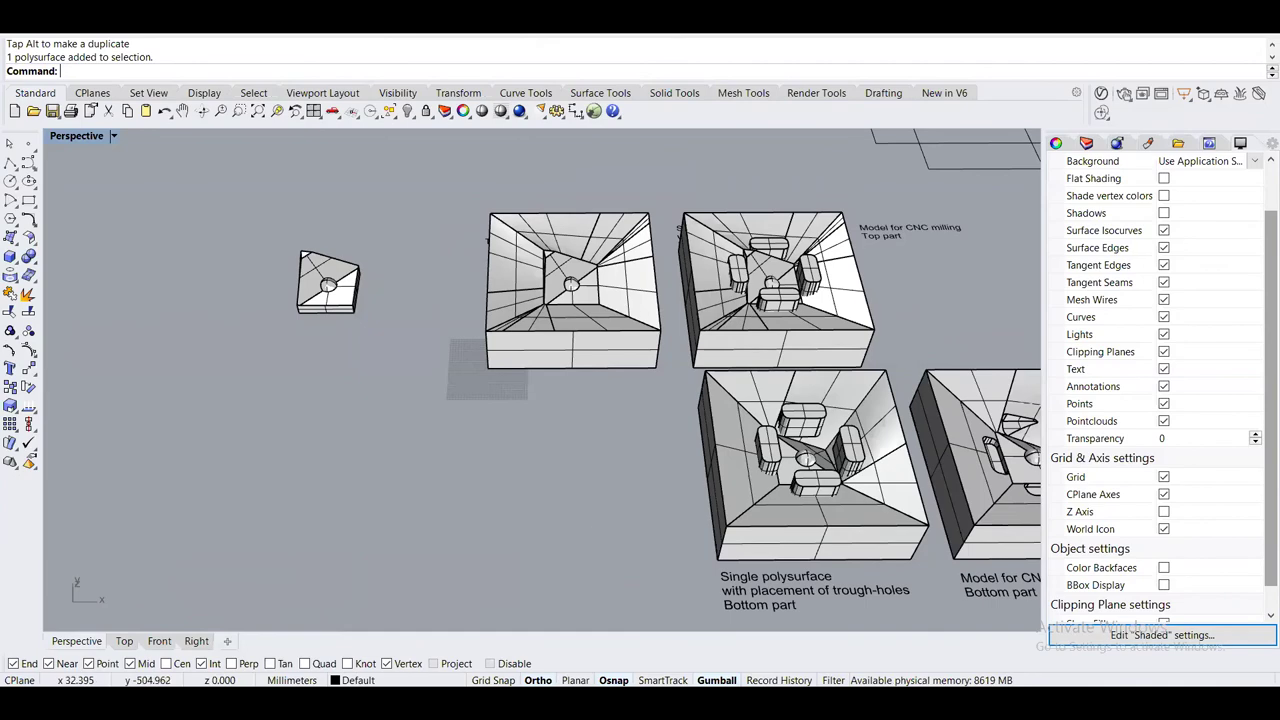
{"action": "mouse_move", "coordinate": [640, 455]}
{"action": "right_mouse_down"}
{"action": "mouse_move", "coordinate": [563, 395]}
{"action": "mouse_move", "coordinate": [641, 444]}
{"action": "right_mouse_up"}
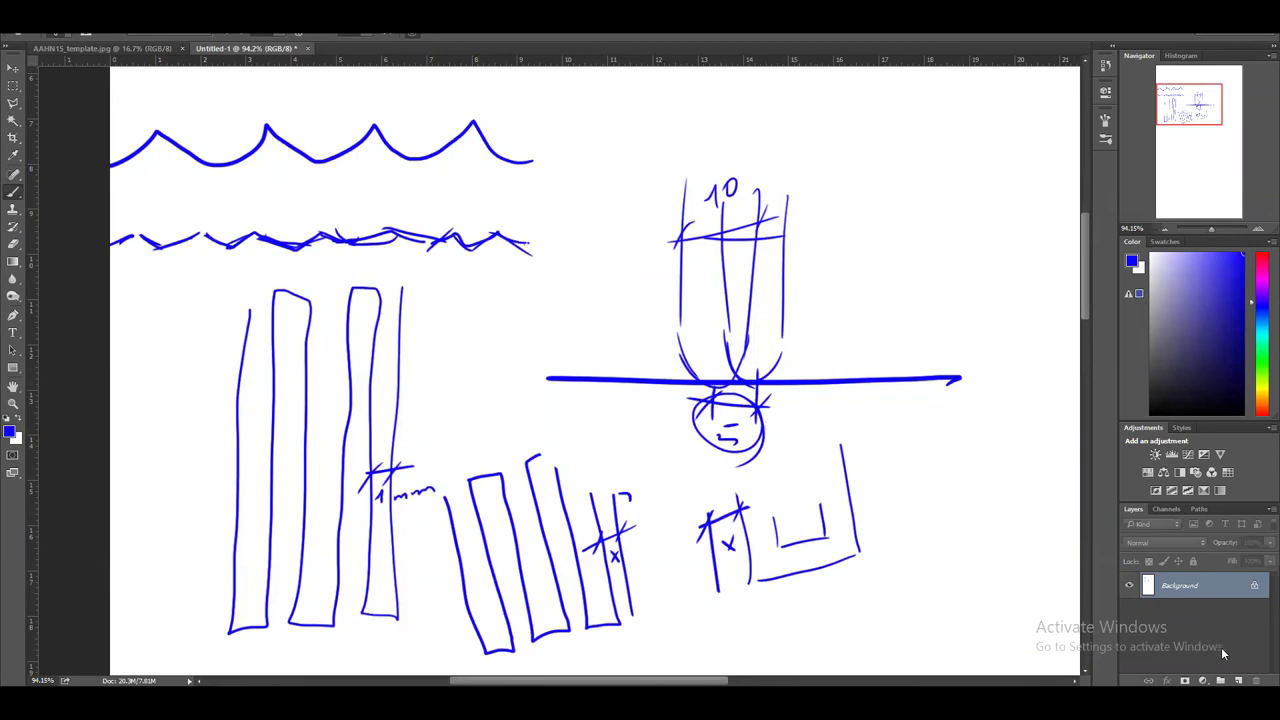
Add a new layer and fill it with white to cover the sketch
{"action": "left_click", "coordinate": [1238, 680]}
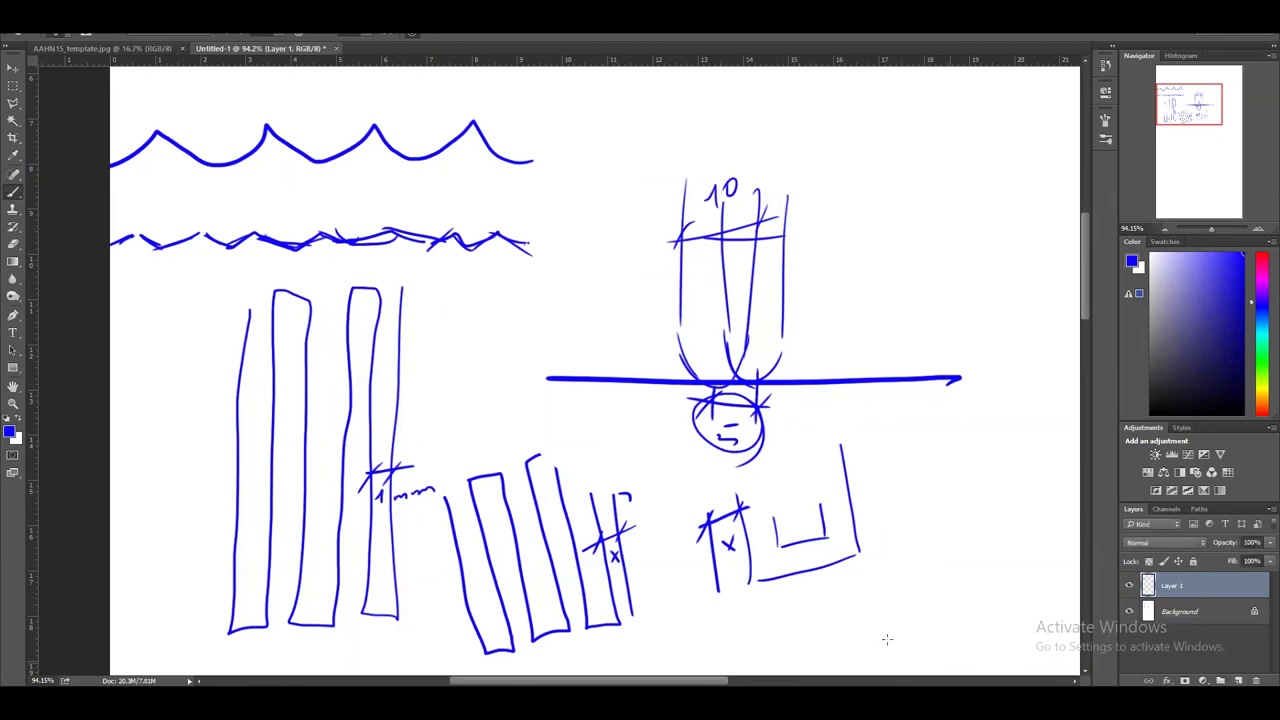
{"action": "left_click", "coordinate": [17, 421]}
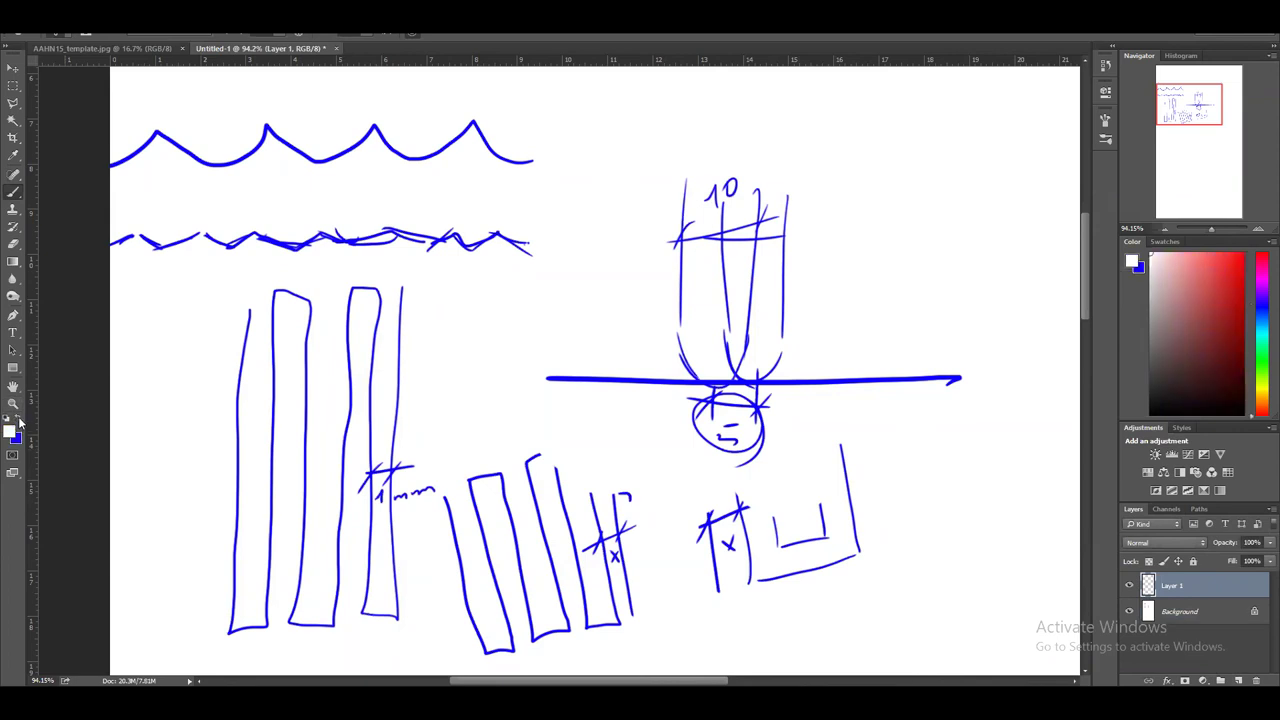
{"action": "key", "text": "shift+F5"}
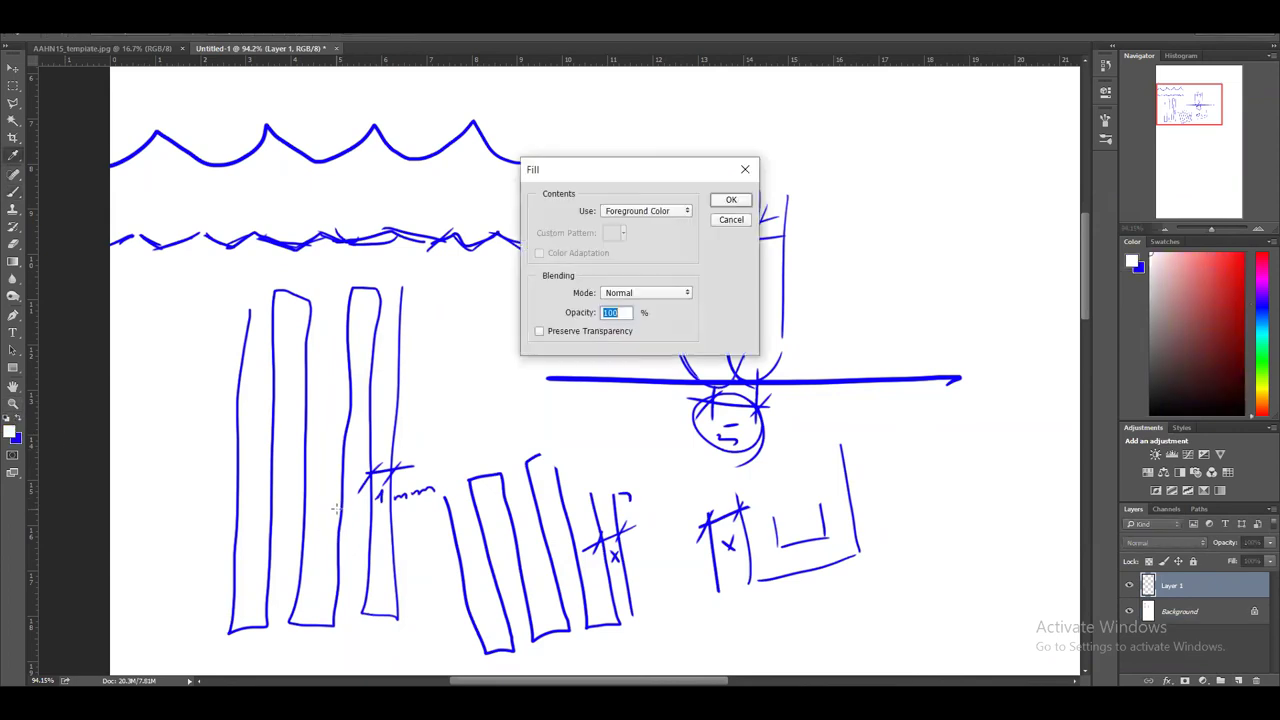
{"action": "key", "text": "Return"}
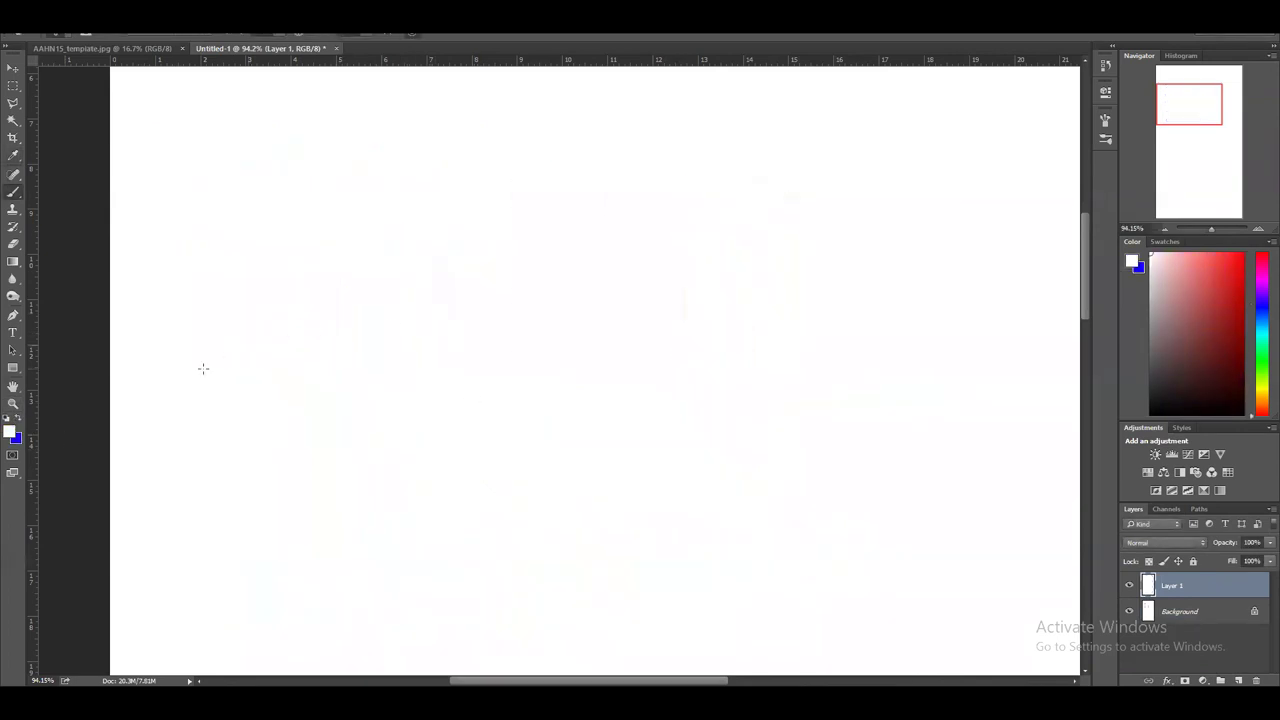
Draw the blue outline of the block with its notch
{"action": "left_click", "coordinate": [19, 422]}
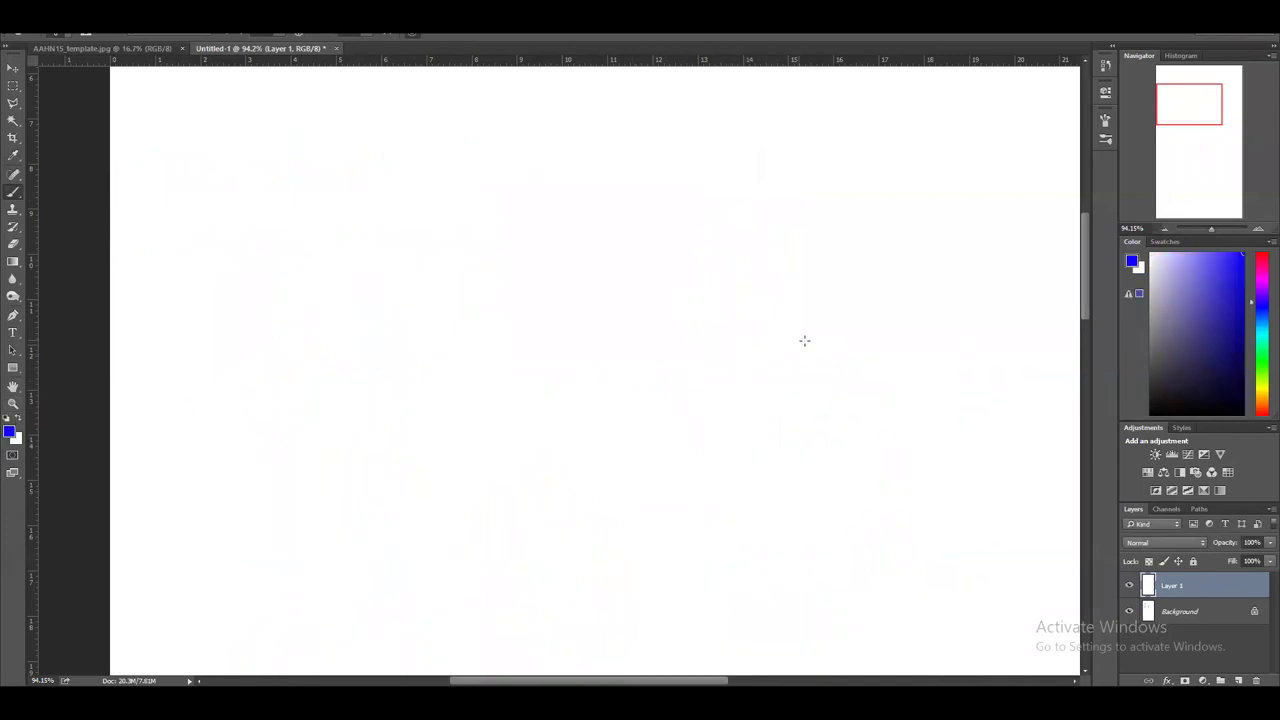
{"action": "mouse_move", "coordinate": [789, 353]}
{"action": "left_mouse_down"}
{"action": "mouse_move", "coordinate": [631, 339]}
{"action": "mouse_move", "coordinate": [313, 365]}
{"action": "left_mouse_up"}
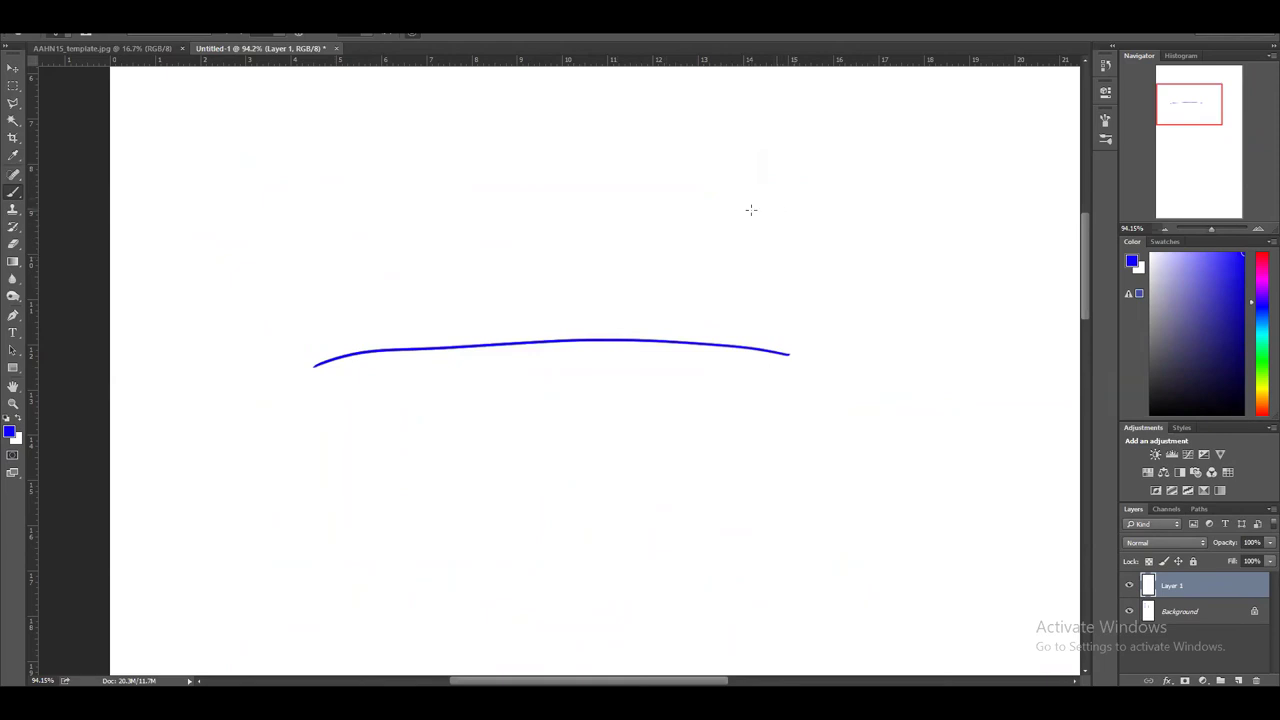
{"action": "mouse_move", "coordinate": [789, 165]}
{"action": "left_mouse_down"}
{"action": "mouse_move", "coordinate": [778, 340]}
{"action": "mouse_move", "coordinate": [574, 131]}
{"action": "mouse_move", "coordinate": [574, 191]}
{"action": "mouse_move", "coordinate": [648, 190]}
{"action": "mouse_move", "coordinate": [655, 275]}
{"action": "mouse_move", "coordinate": [453, 268]}
{"action": "left_mouse_up"}
{"action": "mouse_move", "coordinate": [459, 134]}
{"action": "left_mouse_down"}
{"action": "mouse_move", "coordinate": [460, 268]}
{"action": "mouse_move", "coordinate": [332, 152]}
{"action": "mouse_move", "coordinate": [334, 368]}
{"action": "left_mouse_up"}
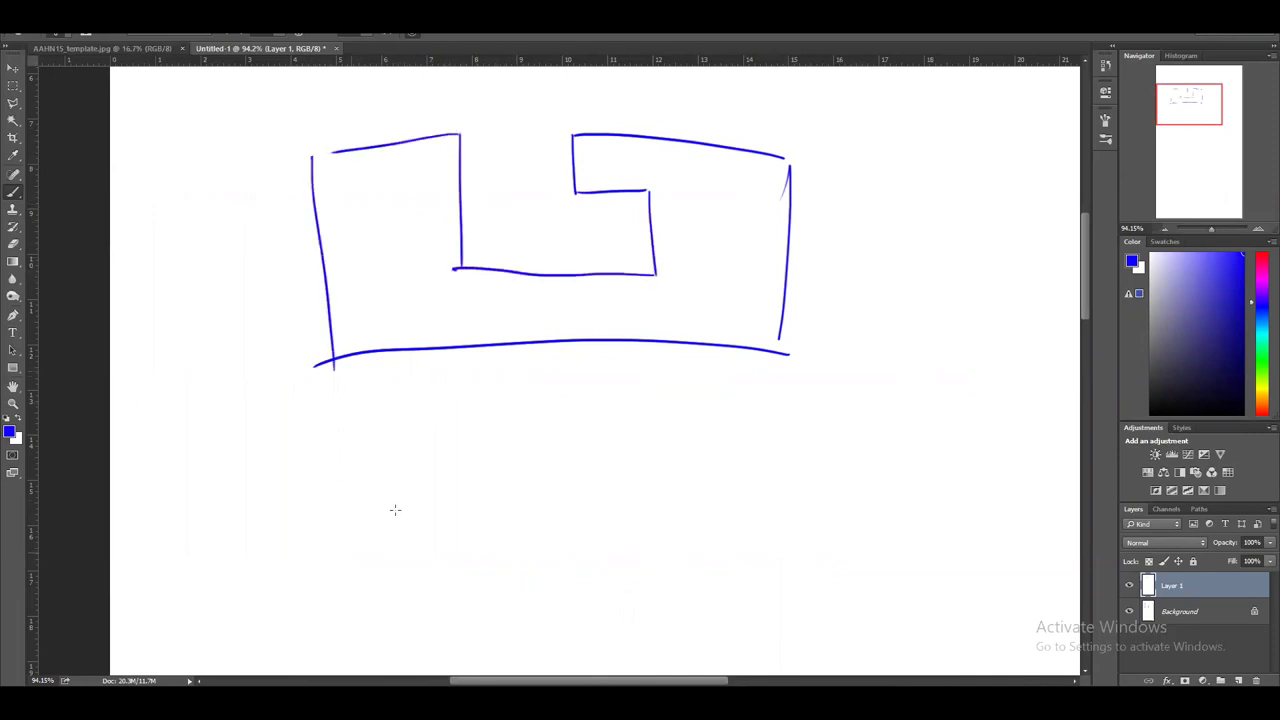
Hatch the block's right, lower and left parts and draw a downward arrow into the notch
{"action": "mouse_move", "coordinate": [745, 352]}
{"action": "left_mouse_down"}
{"action": "mouse_move", "coordinate": [796, 328]}
{"action": "mouse_move", "coordinate": [792, 308]}
{"action": "left_mouse_up"}
{"action": "mouse_move", "coordinate": [696, 346]}
{"action": "left_mouse_down"}
{"action": "mouse_move", "coordinate": [794, 290]}
{"action": "mouse_move", "coordinate": [789, 261]}
{"action": "left_mouse_up"}
{"action": "left_click_drag", "start_coordinate": [650, 324], "coordinate": [791, 222]}
{"action": "left_click_drag", "start_coordinate": [652, 222], "coordinate": [752, 165]}
{"action": "mouse_move", "coordinate": [640, 195]}
{"action": "left_mouse_down"}
{"action": "mouse_move", "coordinate": [720, 138]}
{"action": "mouse_move", "coordinate": [660, 145]}
{"action": "left_mouse_up"}
{"action": "left_click_drag", "start_coordinate": [578, 170], "coordinate": [612, 138]}
{"action": "left_click_drag", "start_coordinate": [664, 284], "coordinate": [594, 330]}
{"action": "left_click_drag", "start_coordinate": [618, 276], "coordinate": [560, 332]}
{"action": "left_click_drag", "start_coordinate": [575, 278], "coordinate": [510, 334]}
{"action": "mouse_move", "coordinate": [540, 278]}
{"action": "left_mouse_down"}
{"action": "mouse_move", "coordinate": [470, 336]}
{"action": "mouse_move", "coordinate": [426, 340]}
{"action": "left_mouse_up"}
{"action": "left_click_drag", "start_coordinate": [472, 262], "coordinate": [380, 328]}
{"action": "left_click_drag", "start_coordinate": [430, 268], "coordinate": [340, 335]}
{"action": "left_click_drag", "start_coordinate": [440, 232], "coordinate": [338, 316]}
{"action": "mouse_move", "coordinate": [460, 184]}
{"action": "left_mouse_down"}
{"action": "mouse_move", "coordinate": [354, 274]}
{"action": "mouse_move", "coordinate": [348, 244]}
{"action": "left_mouse_up"}
{"action": "left_click_drag", "start_coordinate": [438, 152], "coordinate": [334, 230]}
{"action": "left_click_drag", "start_coordinate": [386, 140], "coordinate": [328, 206]}
{"action": "mouse_move", "coordinate": [364, 142]}
{"action": "left_mouse_down"}
{"action": "mouse_move", "coordinate": [312, 194]}
{"action": "mouse_move", "coordinate": [316, 162]}
{"action": "left_mouse_up"}
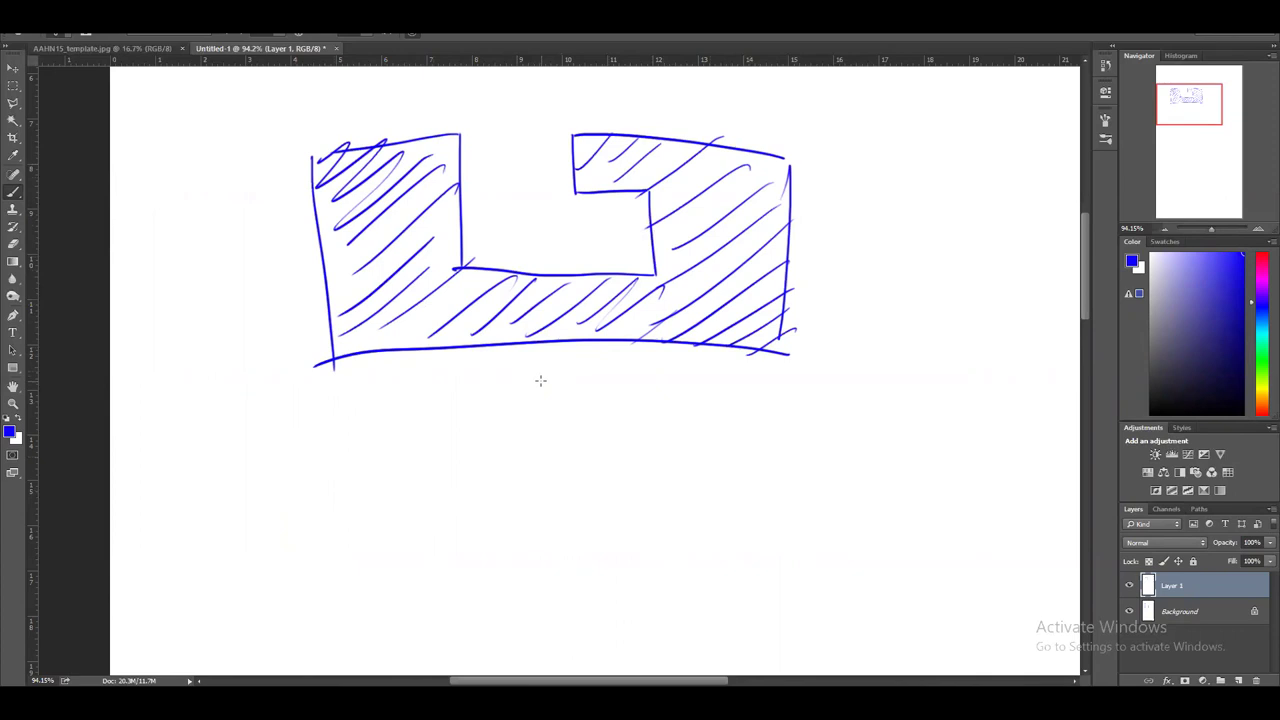
{"action": "mouse_move", "coordinate": [504, 102]}
{"action": "left_mouse_down"}
{"action": "mouse_move", "coordinate": [514, 192]}
{"action": "mouse_move", "coordinate": [499, 187]}
{"action": "left_mouse_up"}
Set the foreground colour to red #ff0000
{"action": "left_click", "coordinate": [18, 425]}
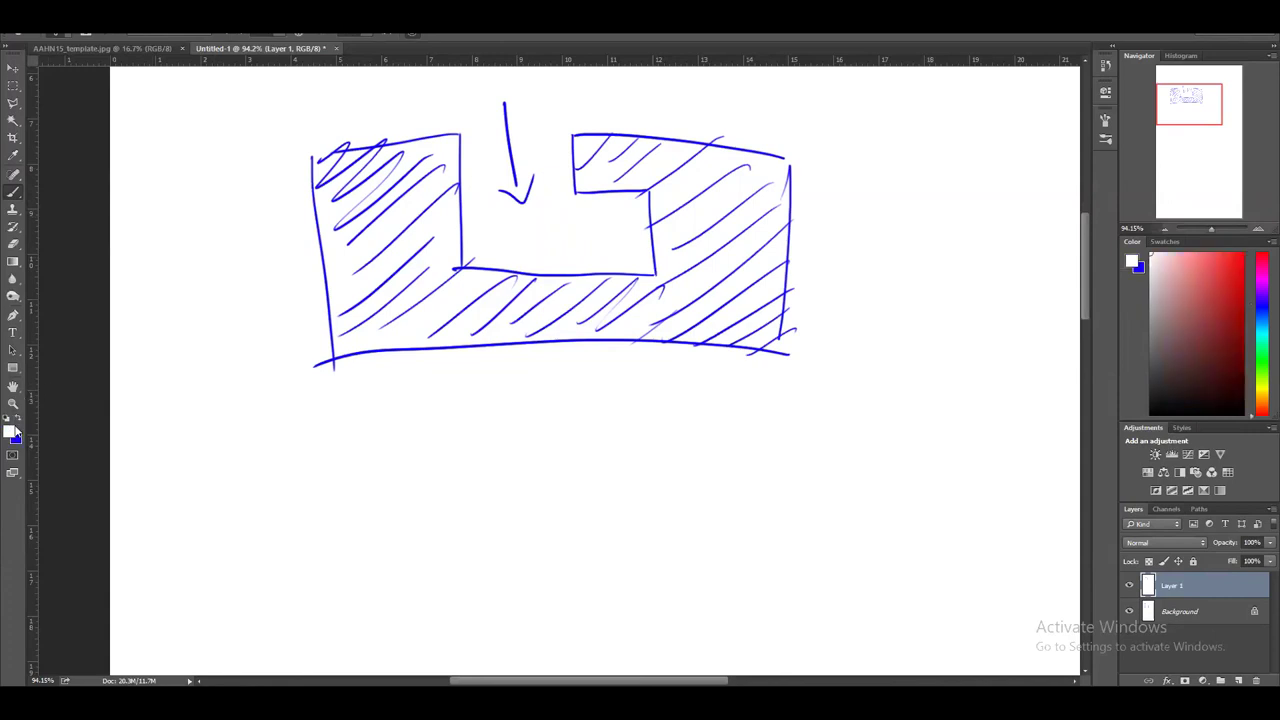
{"action": "left_click", "coordinate": [9, 431]}
{"action": "type", "text": "ff0000"}
{"action": "left_click", "coordinate": [798, 430]}
Sketch a red T-shaped cutter right of the block and mark the notch with a red X
{"action": "mouse_move", "coordinate": [962, 156]}
{"action": "left_mouse_down"}
{"action": "mouse_move", "coordinate": [958, 250]}
{"action": "mouse_move", "coordinate": [1007, 272]}
{"action": "mouse_move", "coordinate": [1009, 258]}
{"action": "mouse_move", "coordinate": [1002, 357]}
{"action": "mouse_move", "coordinate": [822, 322]}
{"action": "mouse_move", "coordinate": [844, 263]}
{"action": "mouse_move", "coordinate": [843, 290]}
{"action": "mouse_move", "coordinate": [902, 268]}
{"action": "mouse_move", "coordinate": [906, 156]}
{"action": "left_mouse_up"}
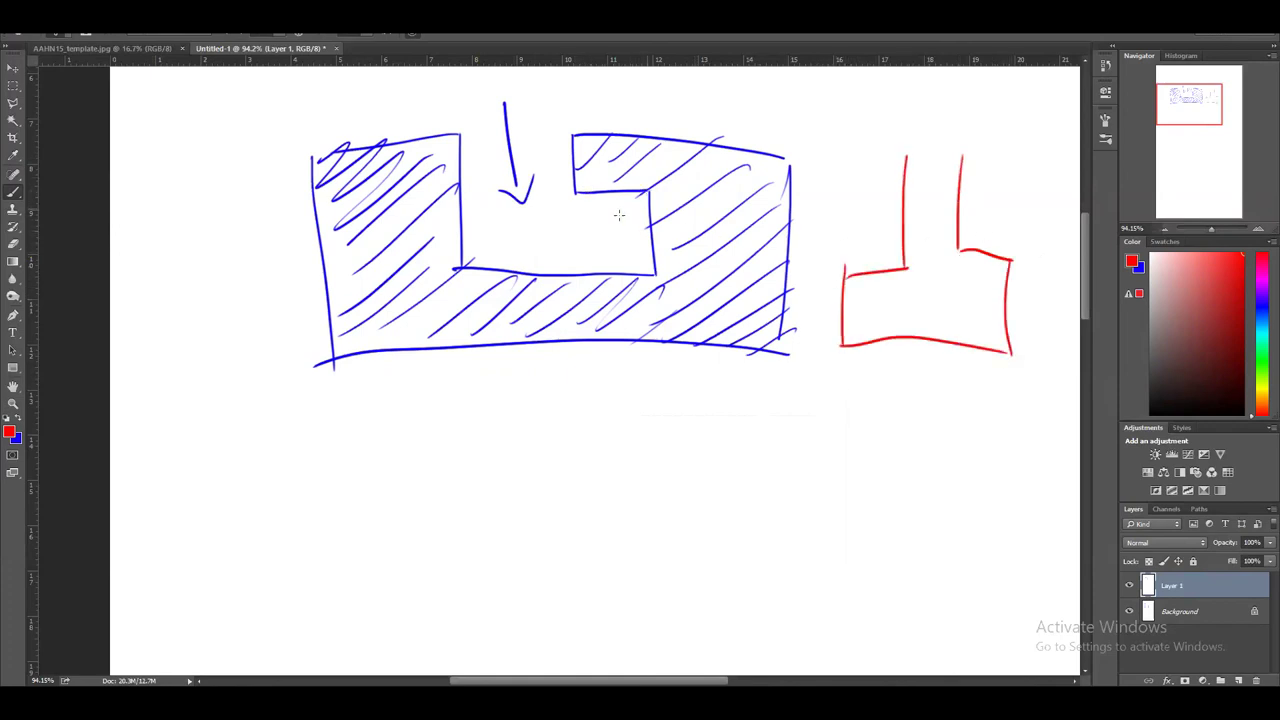
{"action": "mouse_move", "coordinate": [908, 238]}
{"action": "left_mouse_down"}
{"action": "mouse_move", "coordinate": [846, 290]}
{"action": "mouse_move", "coordinate": [902, 244]}
{"action": "mouse_move", "coordinate": [990, 262]}
{"action": "mouse_move", "coordinate": [1008, 286]}
{"action": "left_mouse_up"}
{"action": "mouse_move", "coordinate": [962, 228]}
{"action": "left_mouse_down"}
{"action": "mouse_move", "coordinate": [1010, 322]}
{"action": "mouse_move", "coordinate": [1009, 362]}
{"action": "left_mouse_up"}
{"action": "mouse_move", "coordinate": [852, 284]}
{"action": "left_mouse_down"}
{"action": "mouse_move", "coordinate": [852, 338]}
{"action": "mouse_move", "coordinate": [1010, 358]}
{"action": "left_mouse_up"}
{"action": "left_click_drag", "start_coordinate": [893, 366], "coordinate": [1008, 355]}
{"action": "left_click_drag", "start_coordinate": [900, 130], "coordinate": [902, 240]}
{"action": "left_click_drag", "start_coordinate": [956, 114], "coordinate": [958, 232]}
{"action": "left_click_drag", "start_coordinate": [643, 197], "coordinate": [590, 258]}
{"action": "left_click_drag", "start_coordinate": [583, 194], "coordinate": [648, 272]}
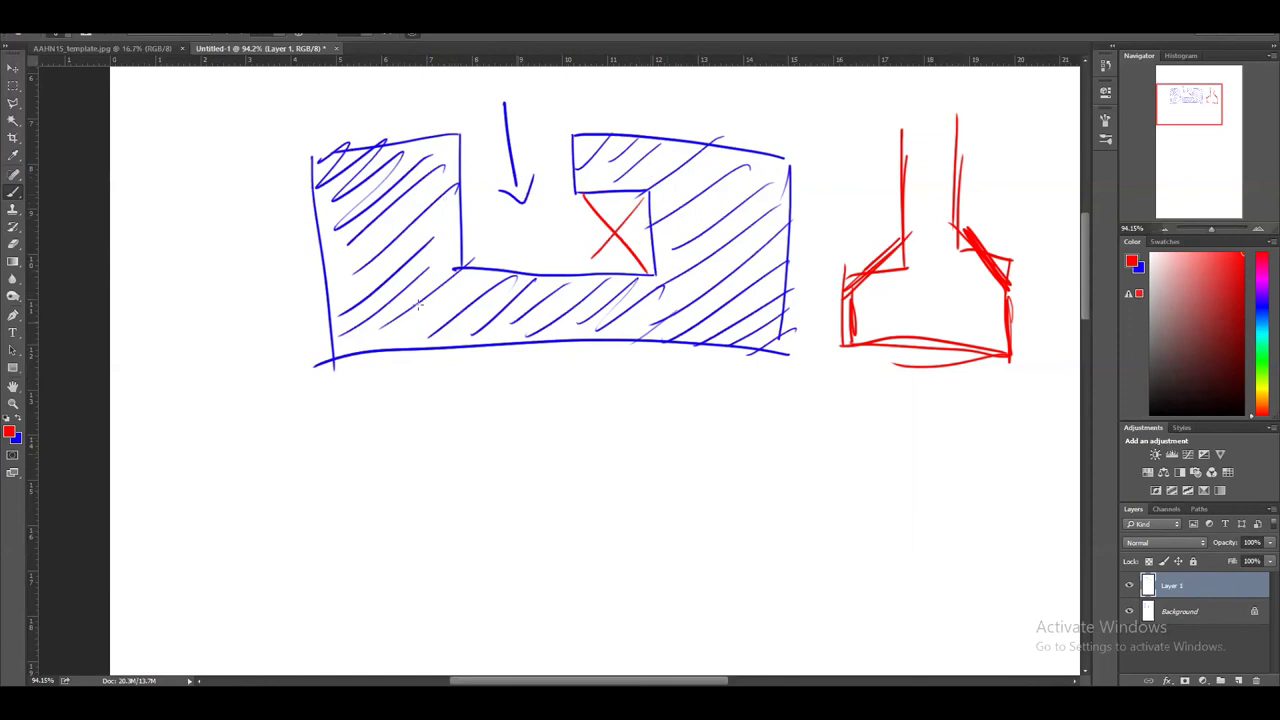
Draw a red T-shaped outline left of the block and add a horizontal guide
{"action": "left_click_drag", "start_coordinate": [219, 137], "coordinate": [218, 265]}
{"action": "mouse_move", "coordinate": [167, 154]}
{"action": "left_mouse_down"}
{"action": "mouse_move", "coordinate": [171, 286]}
{"action": "mouse_move", "coordinate": [162, 281]}
{"action": "left_mouse_up"}
{"action": "mouse_move", "coordinate": [168, 153]}
{"action": "left_mouse_down"}
{"action": "mouse_move", "coordinate": [149, 152]}
{"action": "mouse_move", "coordinate": [143, 120]}
{"action": "left_mouse_up"}
{"action": "mouse_move", "coordinate": [228, 142]}
{"action": "left_mouse_down"}
{"action": "mouse_move", "coordinate": [232, 106]}
{"action": "mouse_move", "coordinate": [240, 136]}
{"action": "left_mouse_up"}
{"action": "left_click_drag", "start_coordinate": [110, 135], "coordinate": [246, 98]}
{"action": "mouse_move", "coordinate": [121, 126]}
{"action": "left_mouse_down"}
{"action": "mouse_move", "coordinate": [124, 74]}
{"action": "mouse_move", "coordinate": [130, 120]}
{"action": "left_mouse_up"}
{"action": "key", "text": "ctrl+semicolon"}
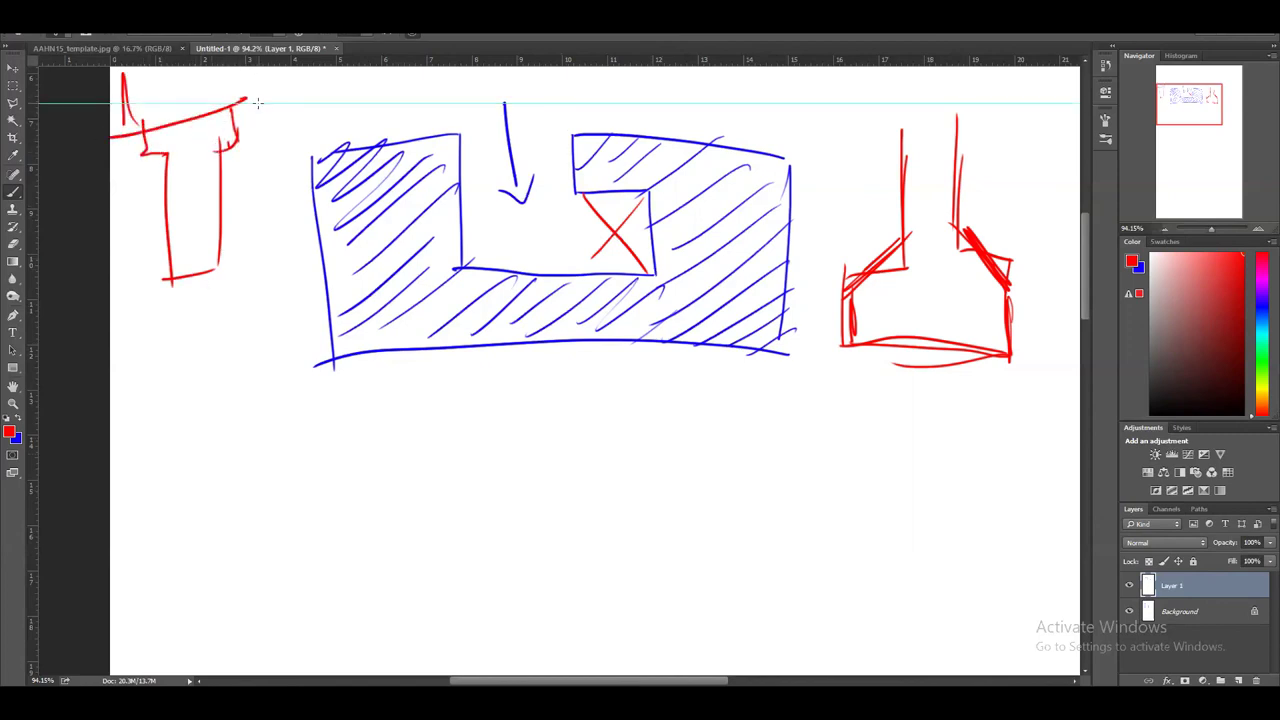
Close off the left red T and draw a red notched box below the blue block
{"action": "left_click_drag", "start_coordinate": [246, 73], "coordinate": [249, 104]}
{"action": "mouse_move", "coordinate": [789, 434]}
{"action": "left_mouse_down"}
{"action": "mouse_move", "coordinate": [795, 607]}
{"action": "mouse_move", "coordinate": [310, 592]}
{"action": "left_mouse_up"}
{"action": "left_click_drag", "start_coordinate": [305, 437], "coordinate": [320, 590]}
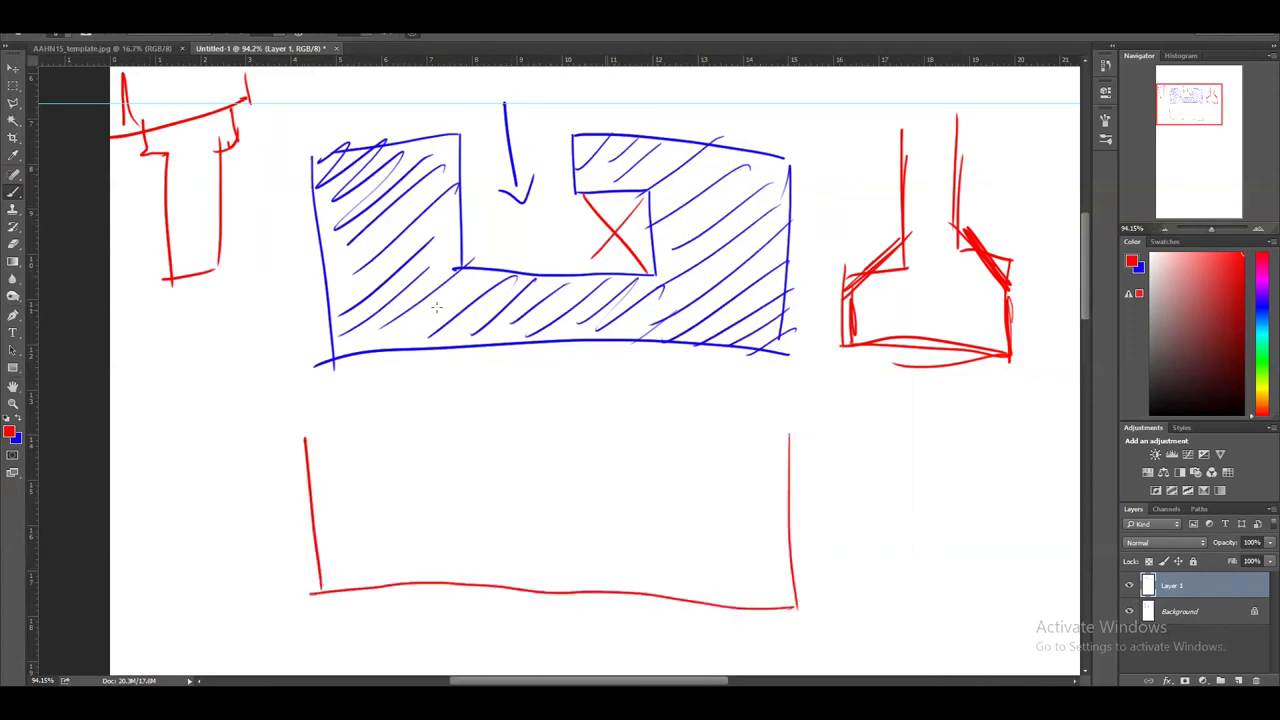
{"action": "mouse_move", "coordinate": [780, 414]}
{"action": "left_mouse_down"}
{"action": "mouse_move", "coordinate": [588, 414]}
{"action": "mouse_move", "coordinate": [591, 517]}
{"action": "mouse_move", "coordinate": [491, 506]}
{"action": "mouse_move", "coordinate": [481, 406]}
{"action": "mouse_move", "coordinate": [287, 437]}
{"action": "left_mouse_up"}
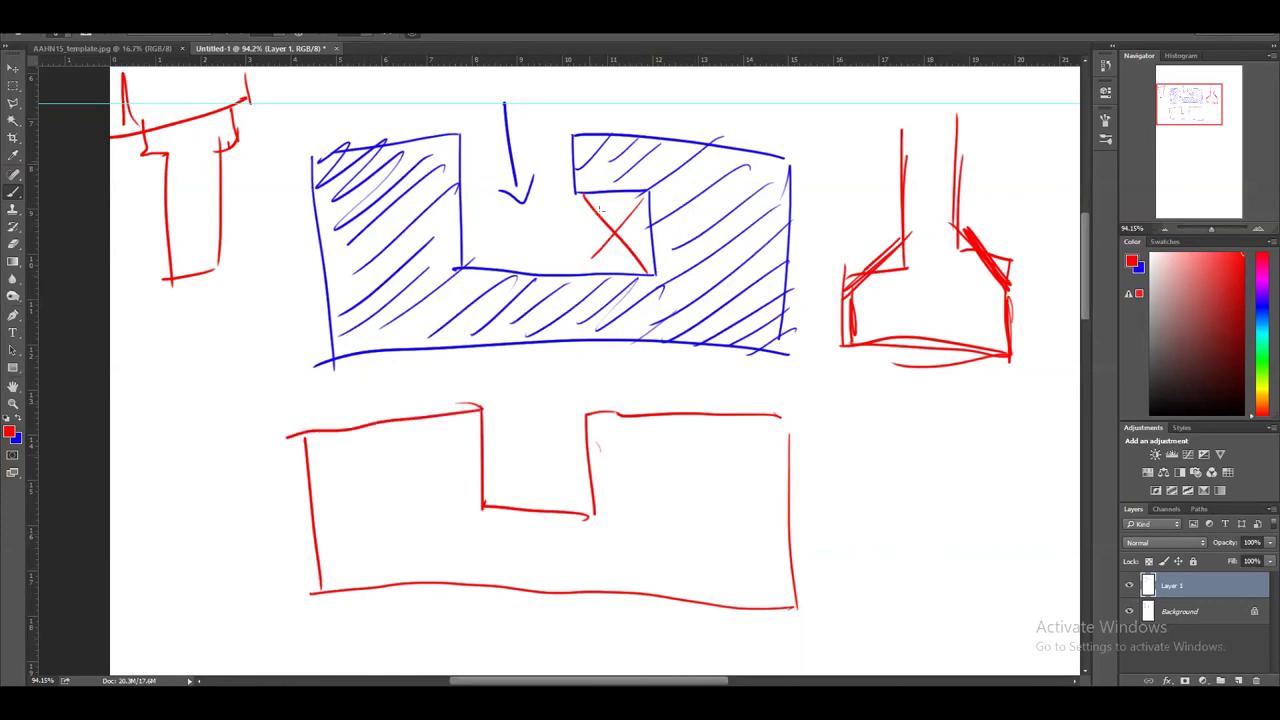
Circle the X, add a red arc and arrows to the notch, then quit Photoshop
{"action": "mouse_move", "coordinate": [642, 232]}
{"action": "left_mouse_down"}
{"action": "mouse_move", "coordinate": [620, 198]}
{"action": "mouse_move", "coordinate": [648, 264]}
{"action": "left_mouse_up"}
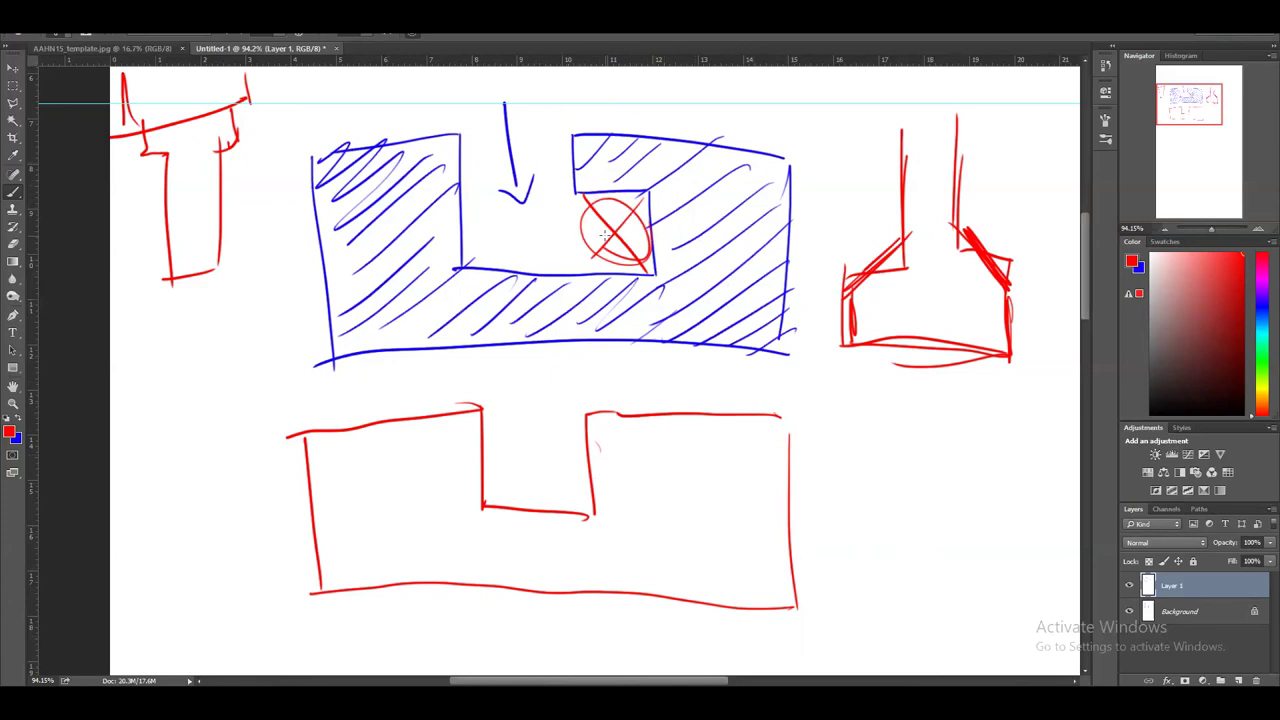
{"action": "mouse_move", "coordinate": [683, 262]}
{"action": "left_mouse_down"}
{"action": "mouse_move", "coordinate": [645, 172]}
{"action": "mouse_move", "coordinate": [588, 178]}
{"action": "mouse_move", "coordinate": [612, 192]}
{"action": "left_mouse_up"}
{"action": "left_click_drag", "start_coordinate": [606, 72], "coordinate": [600, 145]}
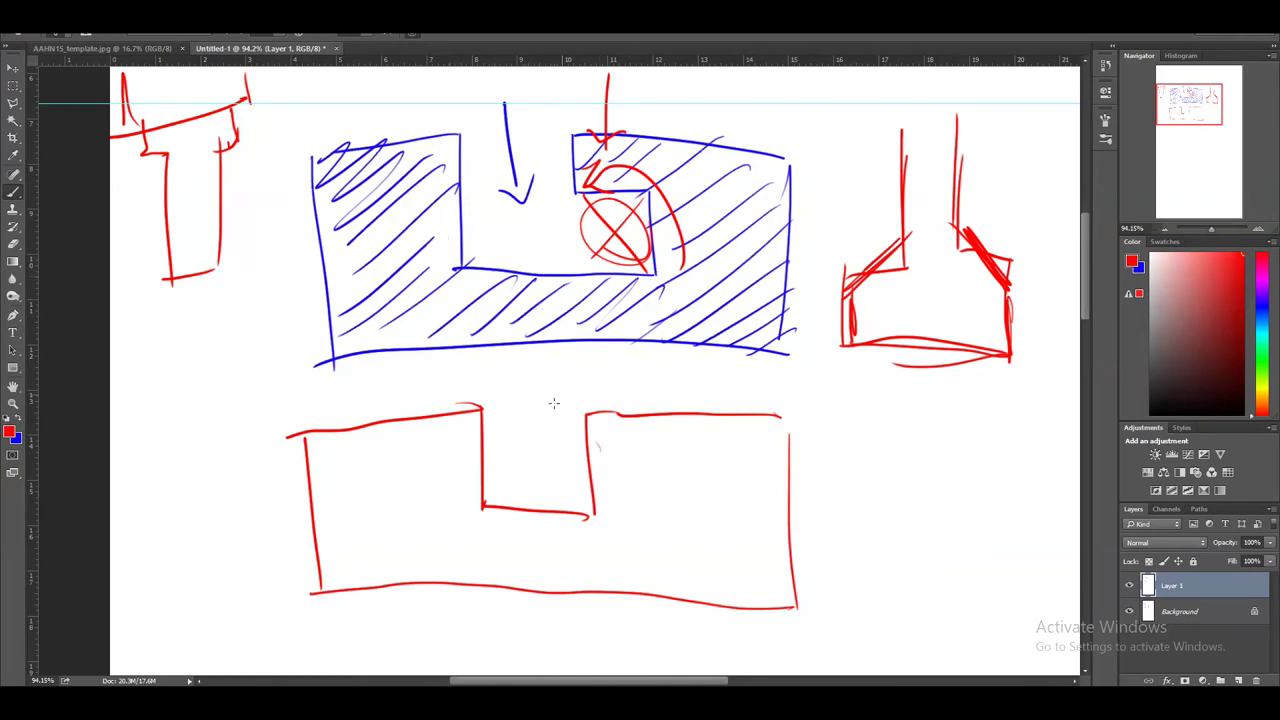
{"action": "left_click_drag", "start_coordinate": [533, 471], "coordinate": [656, 462]}
{"action": "left_click_drag", "start_coordinate": [657, 470], "coordinate": [614, 503]}
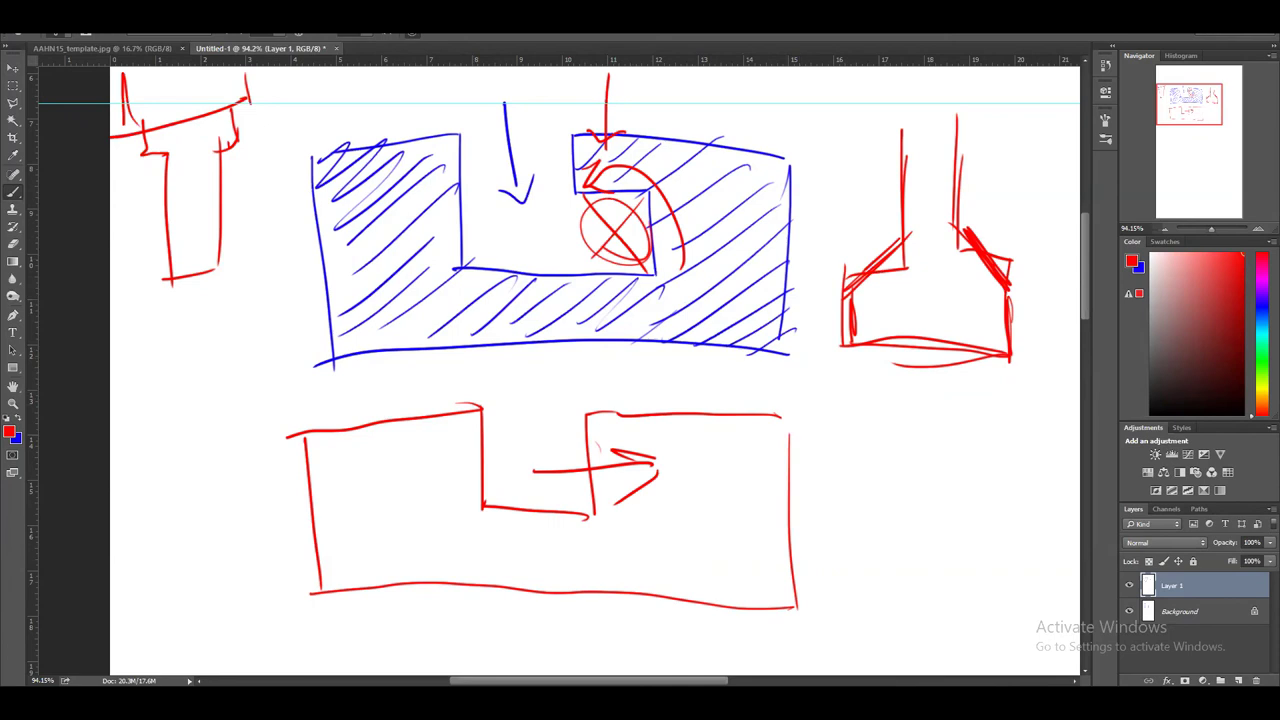
{"action": "key", "text": "ctrl+q"}
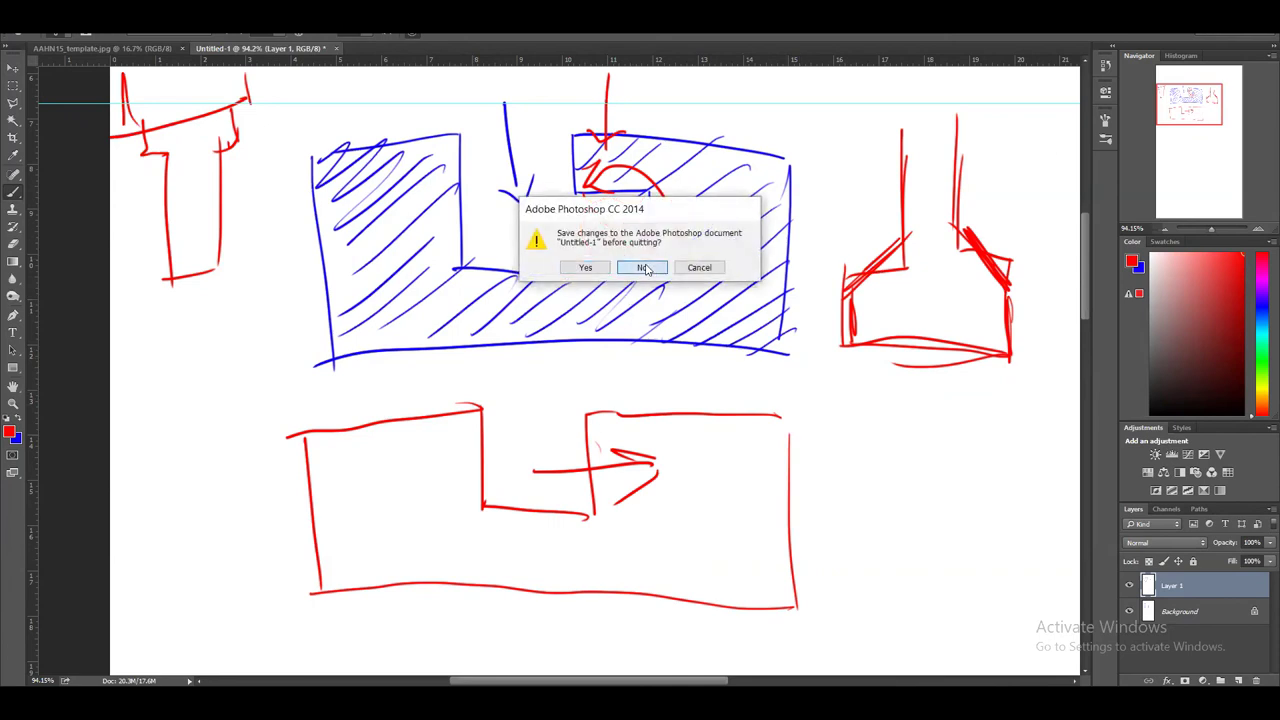
Close Photoshop without saving the sketch and zoom out in Rhino's Perspective viewport
{"action": "left_click", "coordinate": [643, 267]}
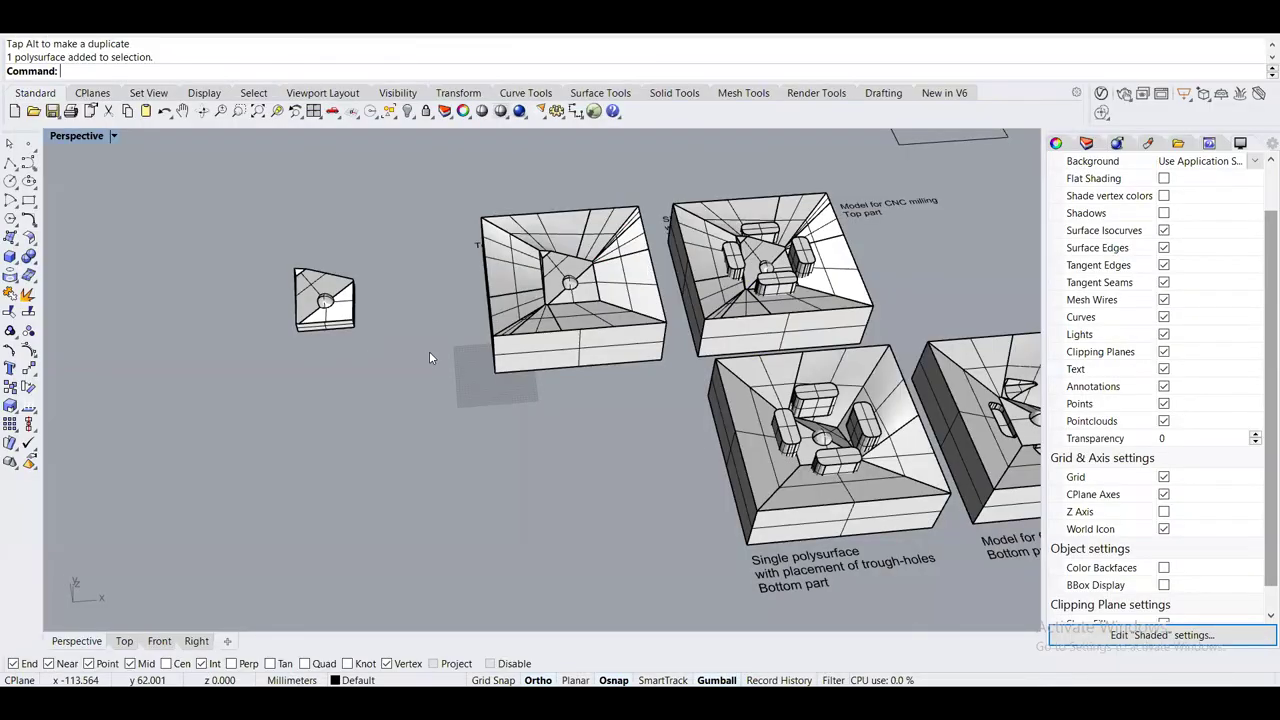
{"action": "scroll", "coordinate": [429, 351], "scroll_direction": "down", "scroll_amount": 3}
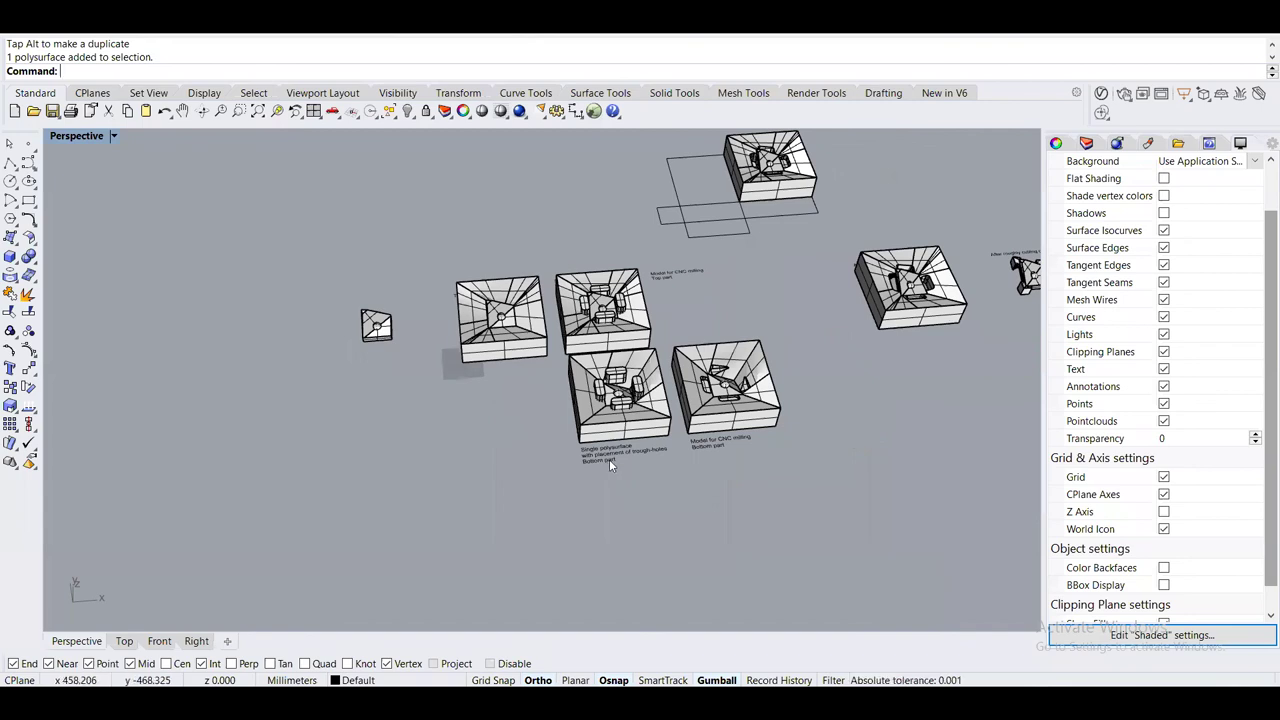